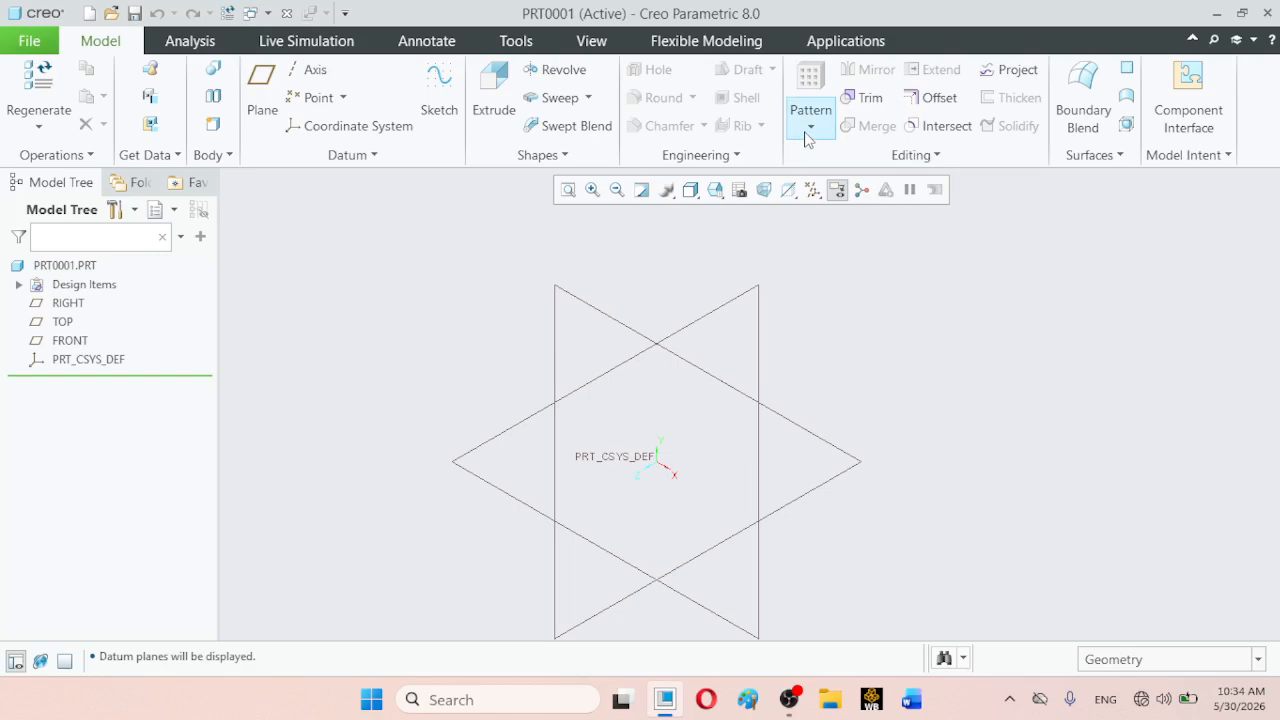
left_click(809, 127)
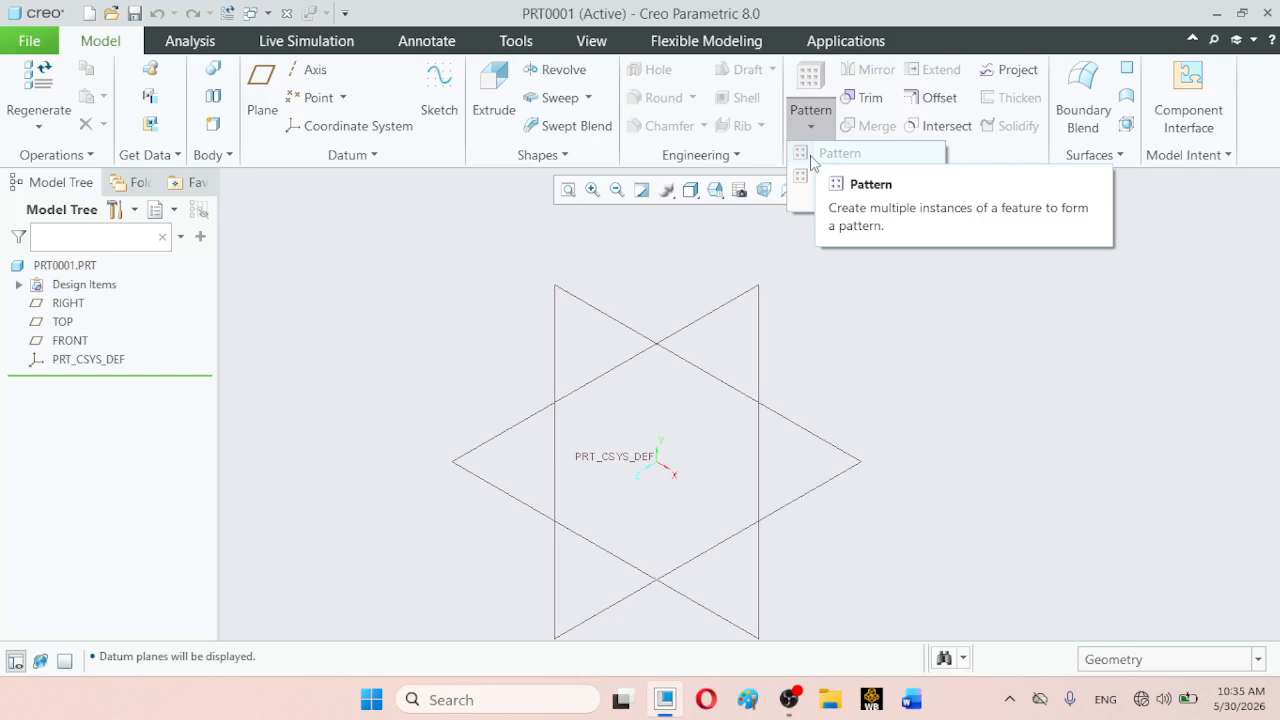
left_click(713, 252)
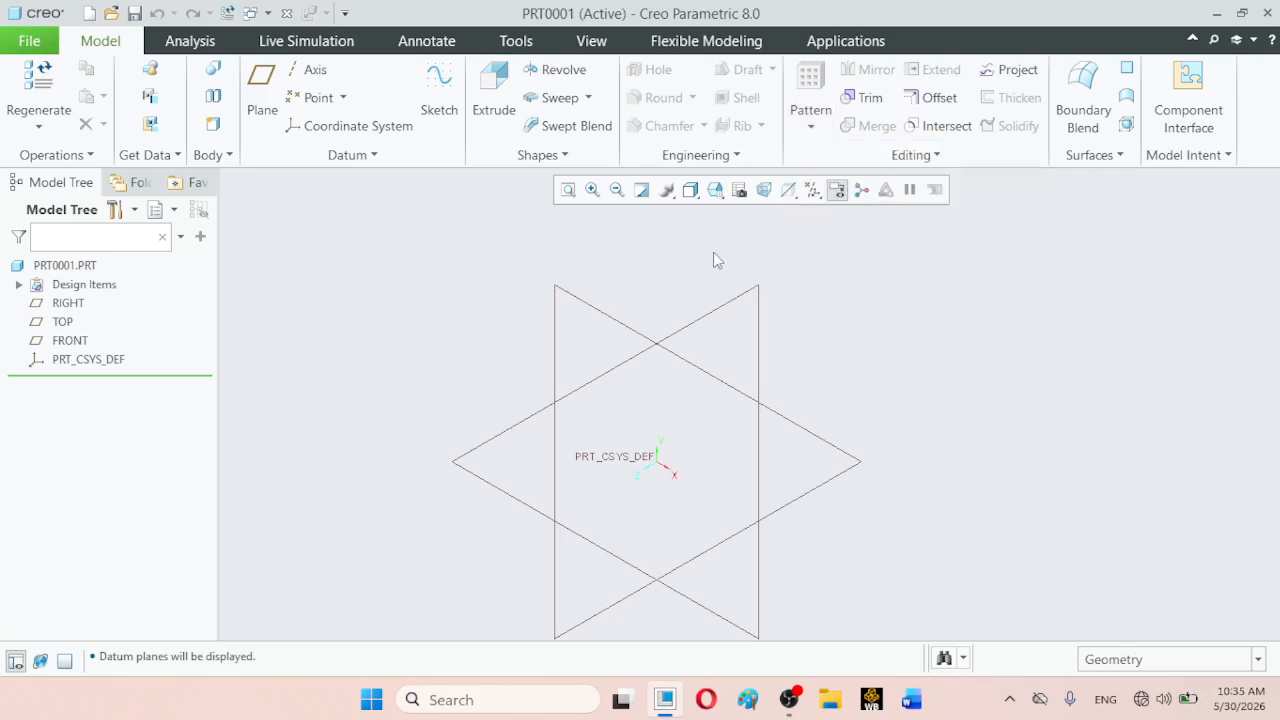
left_click(808, 127)
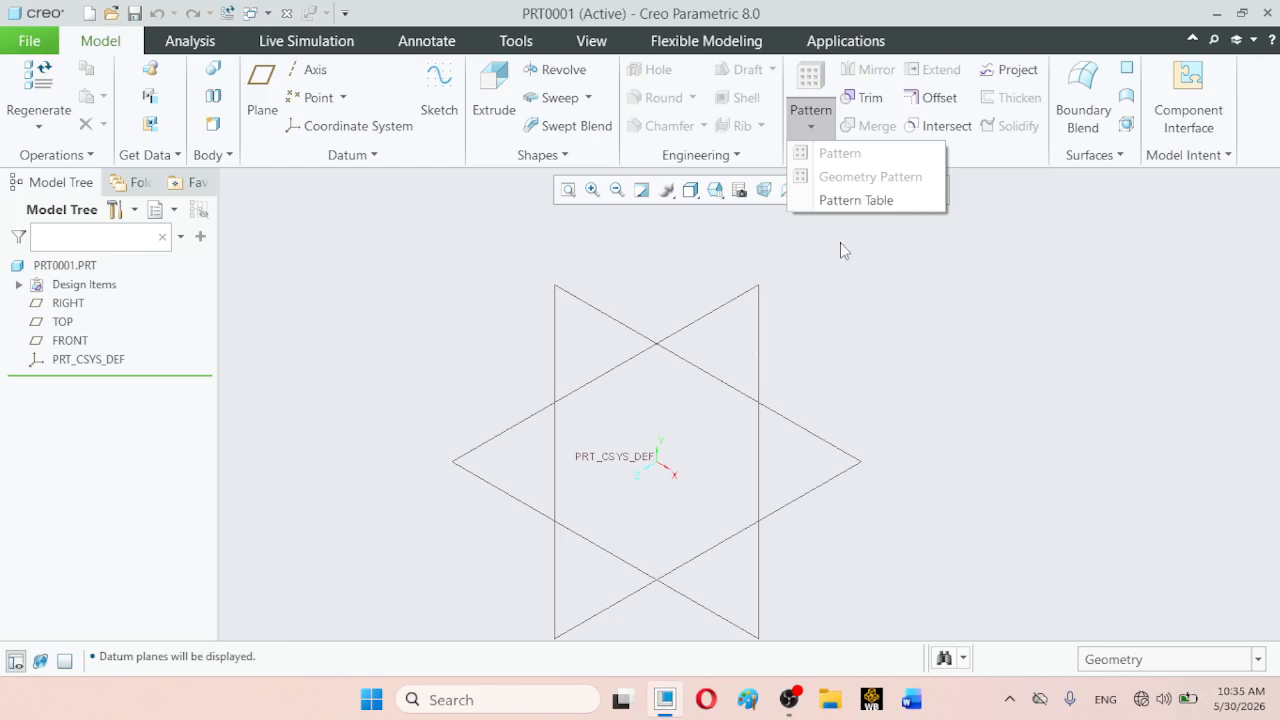
left_click(750, 287)
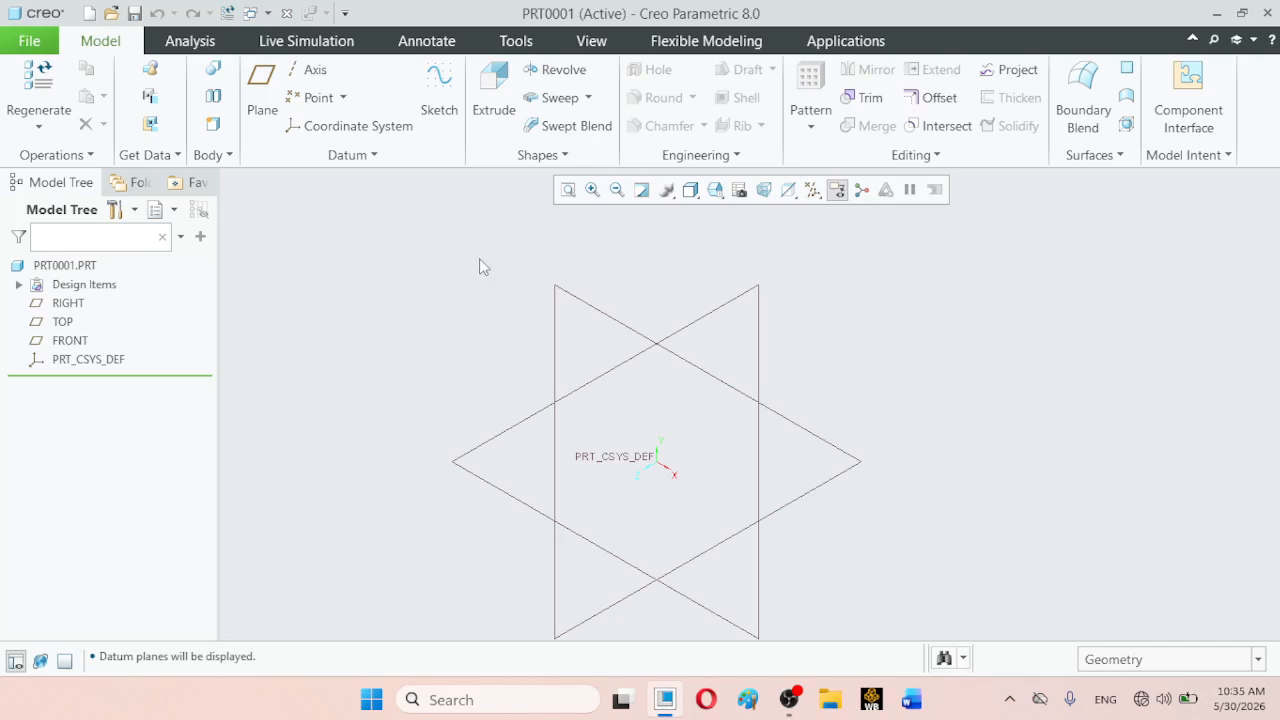
- Start a sketch on the TOP datum plane, with the RIGHT plane as the Right orientation reference
left_click(444, 118)
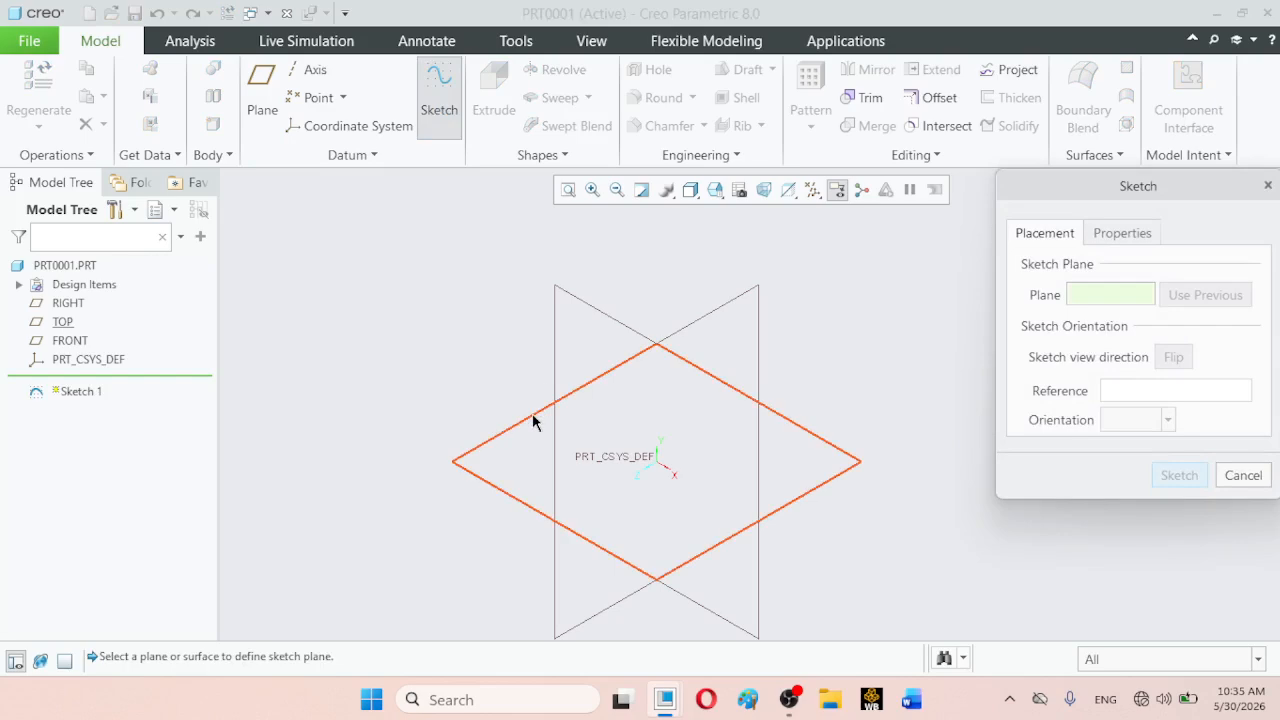
left_click(532, 420)
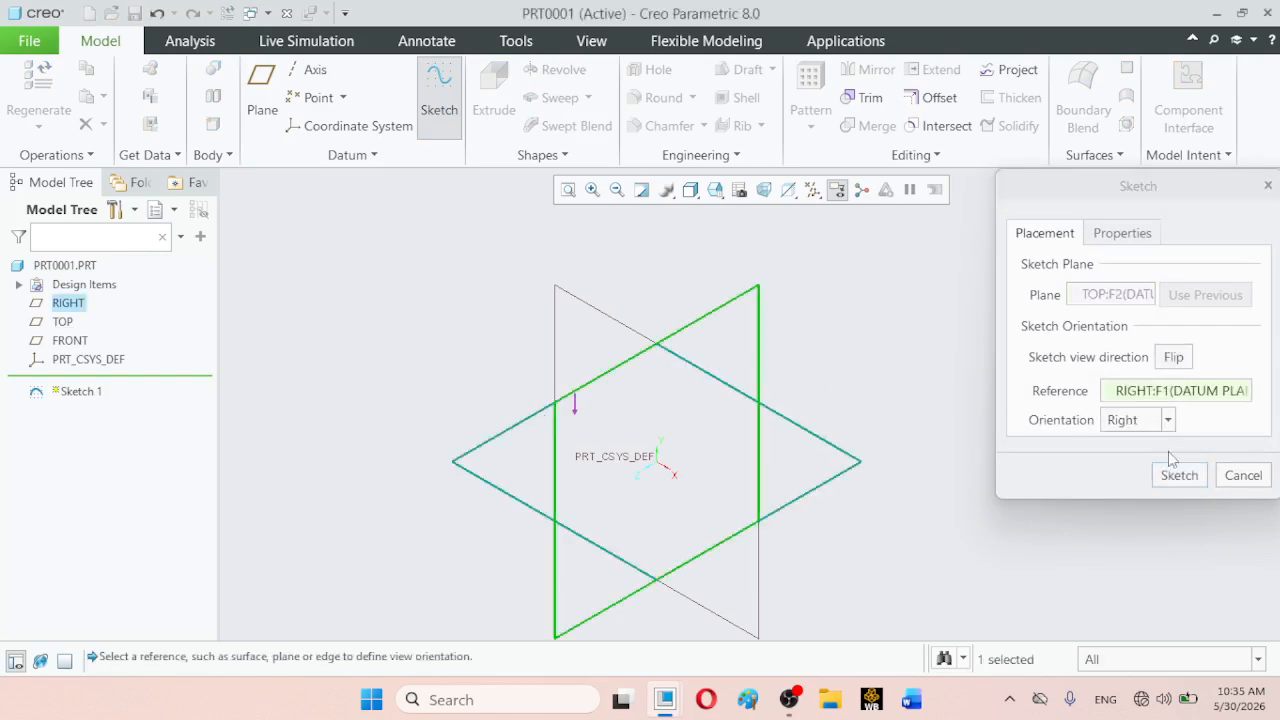
left_click(1178, 476)
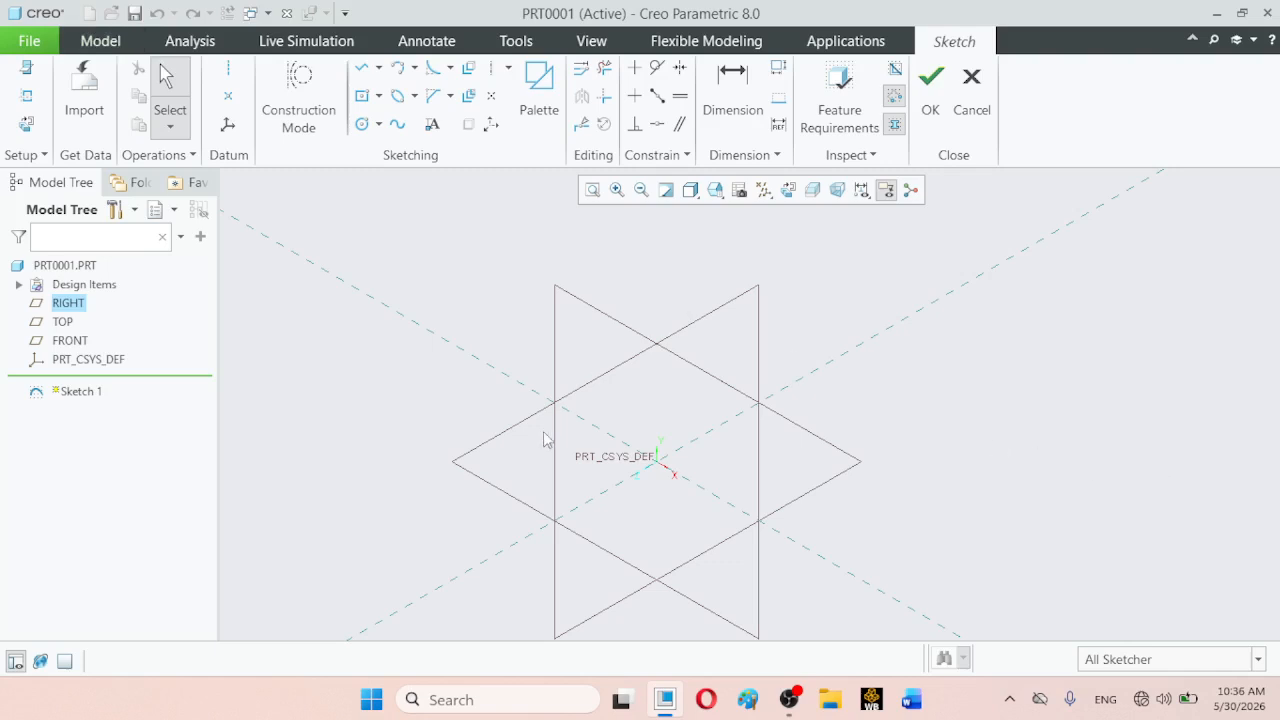
- Sketch a center rectangle centred on the coordinate system origin
left_click(363, 99)
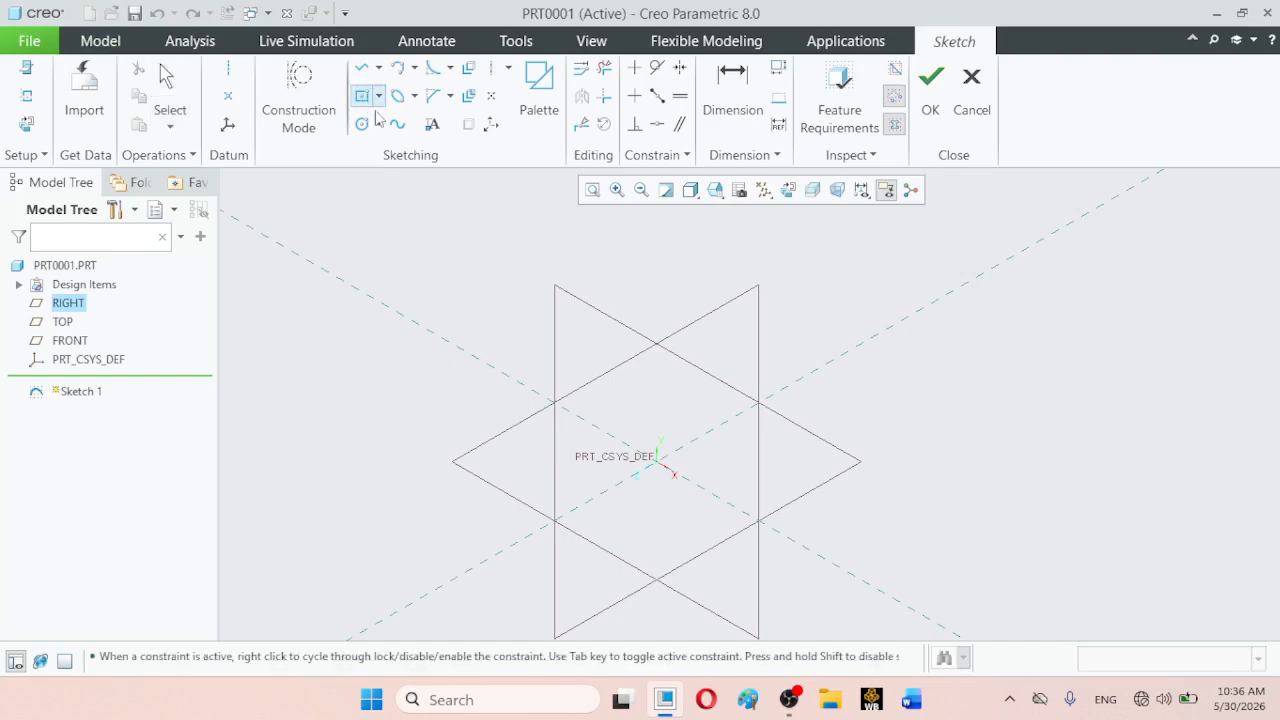
left_click(658, 466)
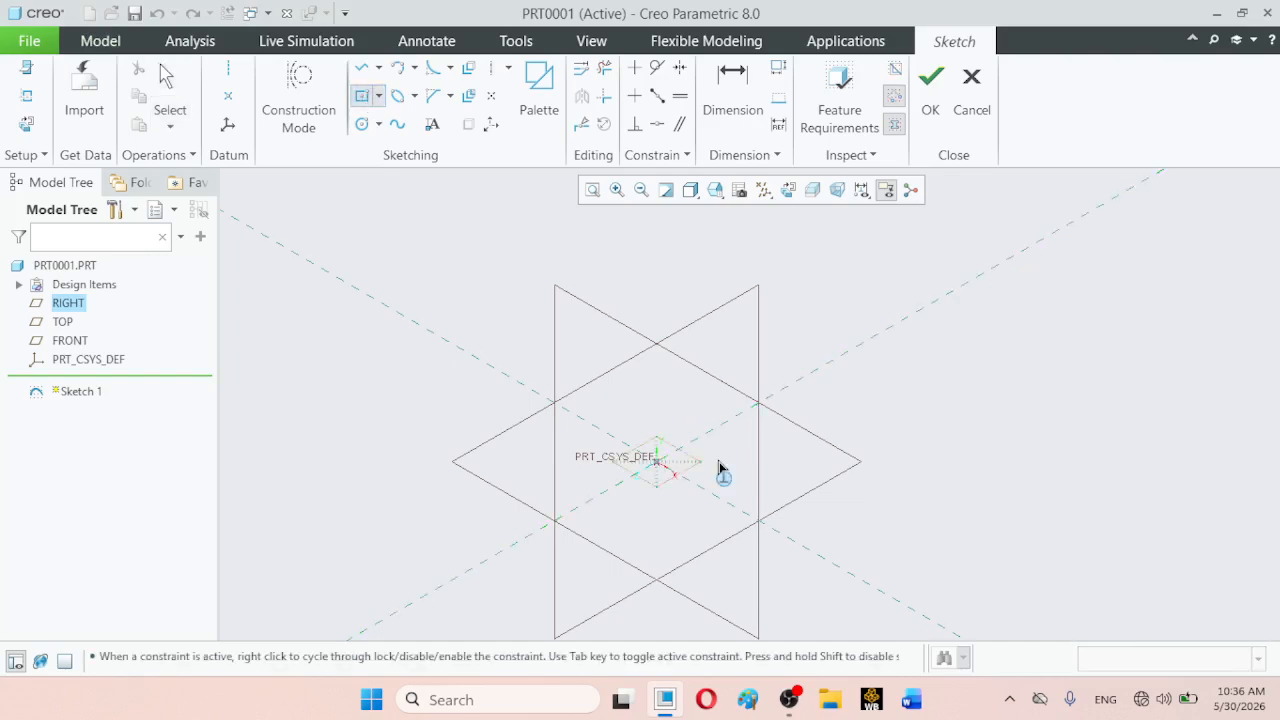
left_click(959, 499)
left_click(168, 100)
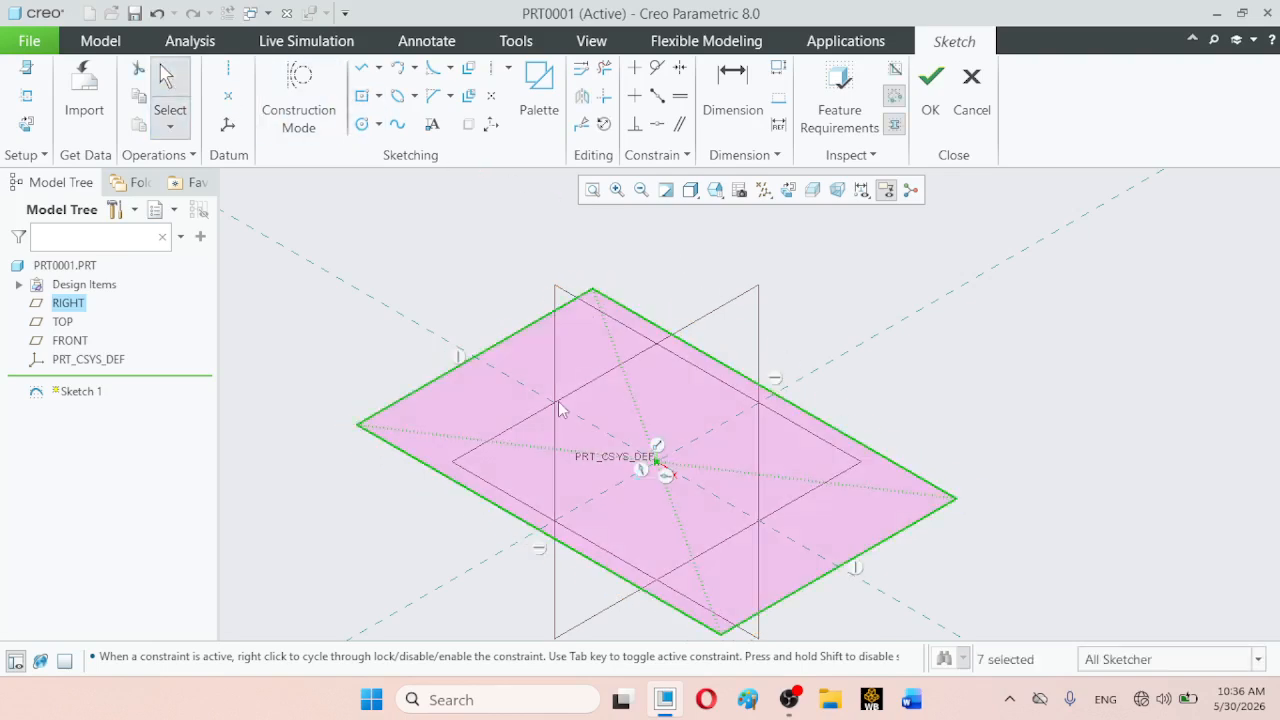
left_click(473, 497)
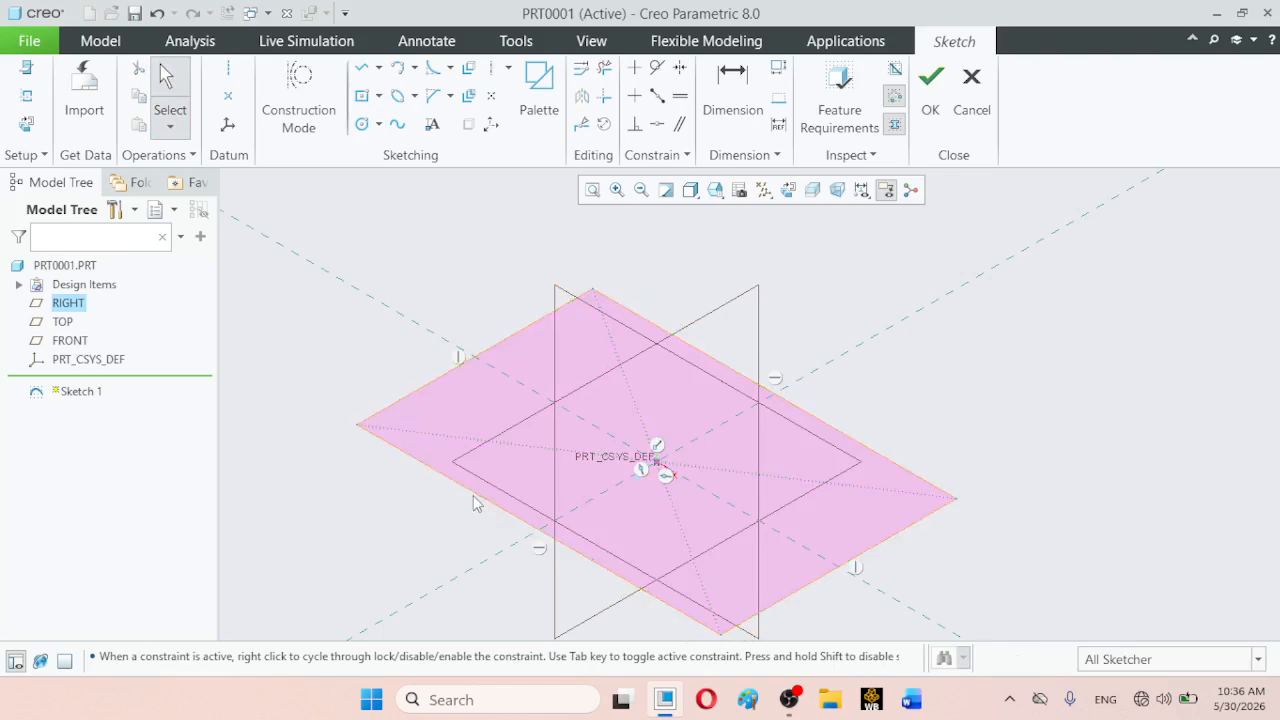
- Dimension the rectangle's long side as 1000 and its short side as 500, and finish the sketch
left_click(473, 493)
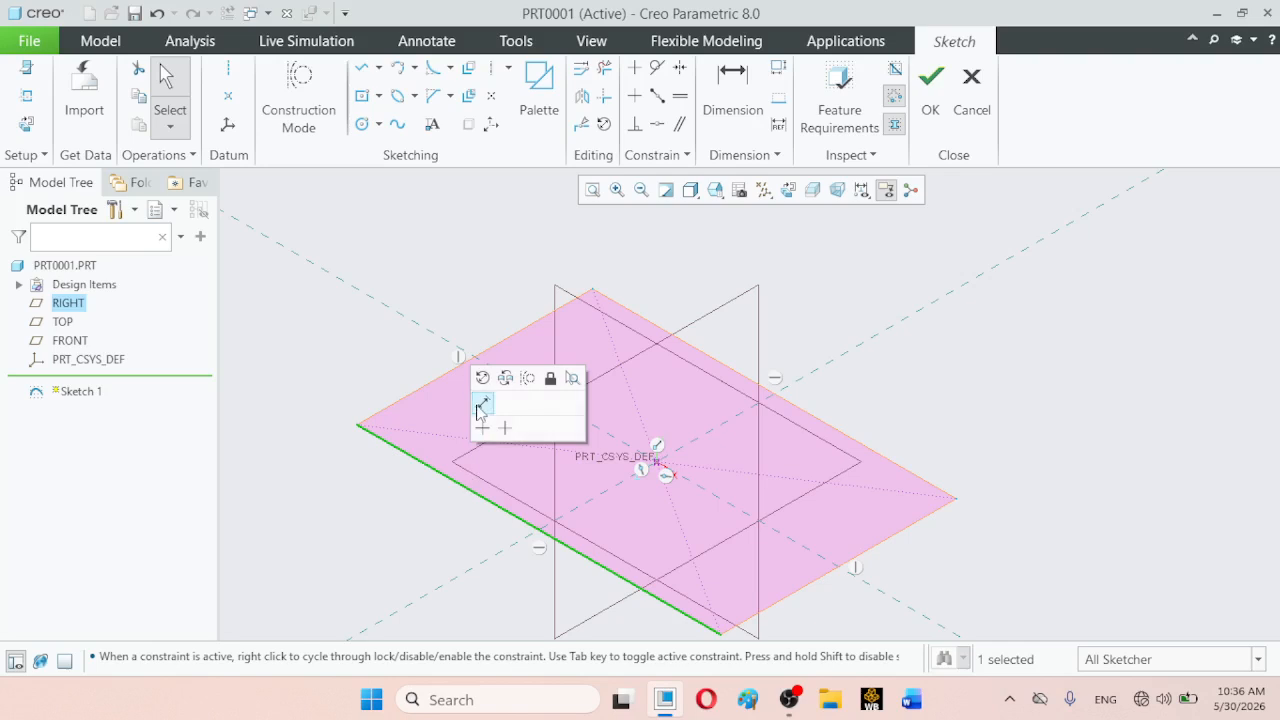
left_click(481, 404)
type("1")
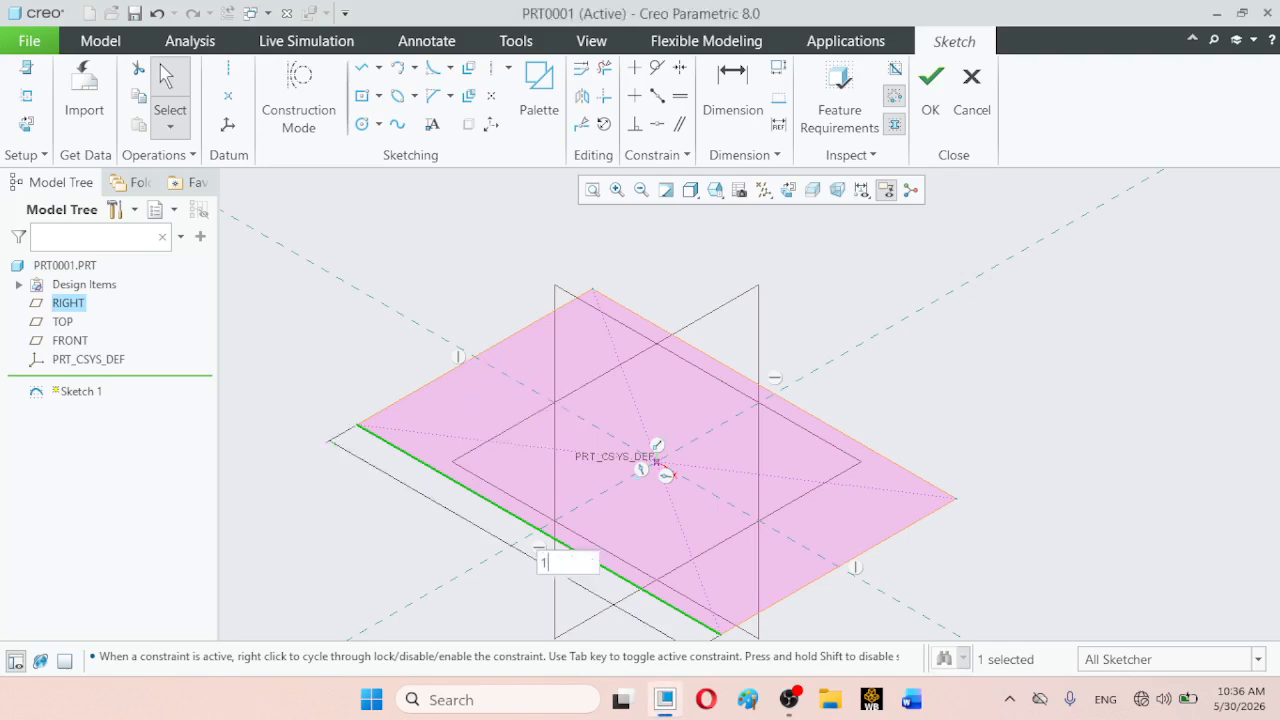
type("000")
key("Return")
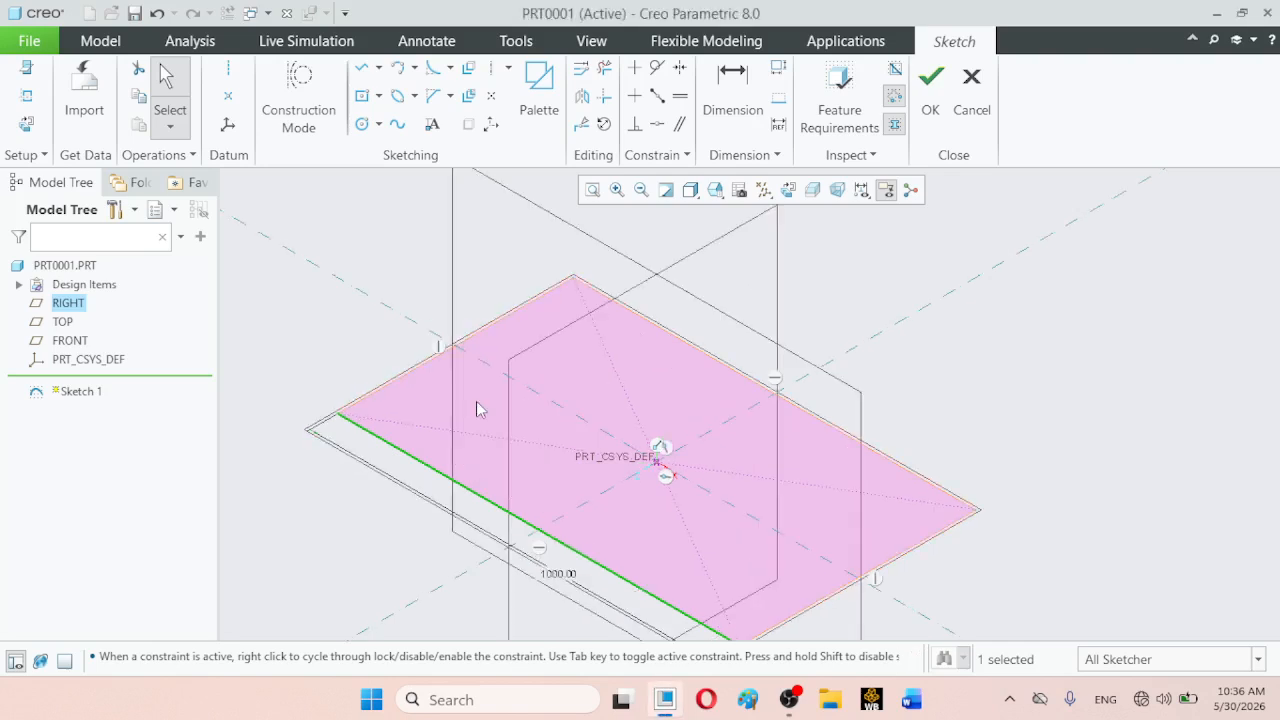
left_click(473, 341)
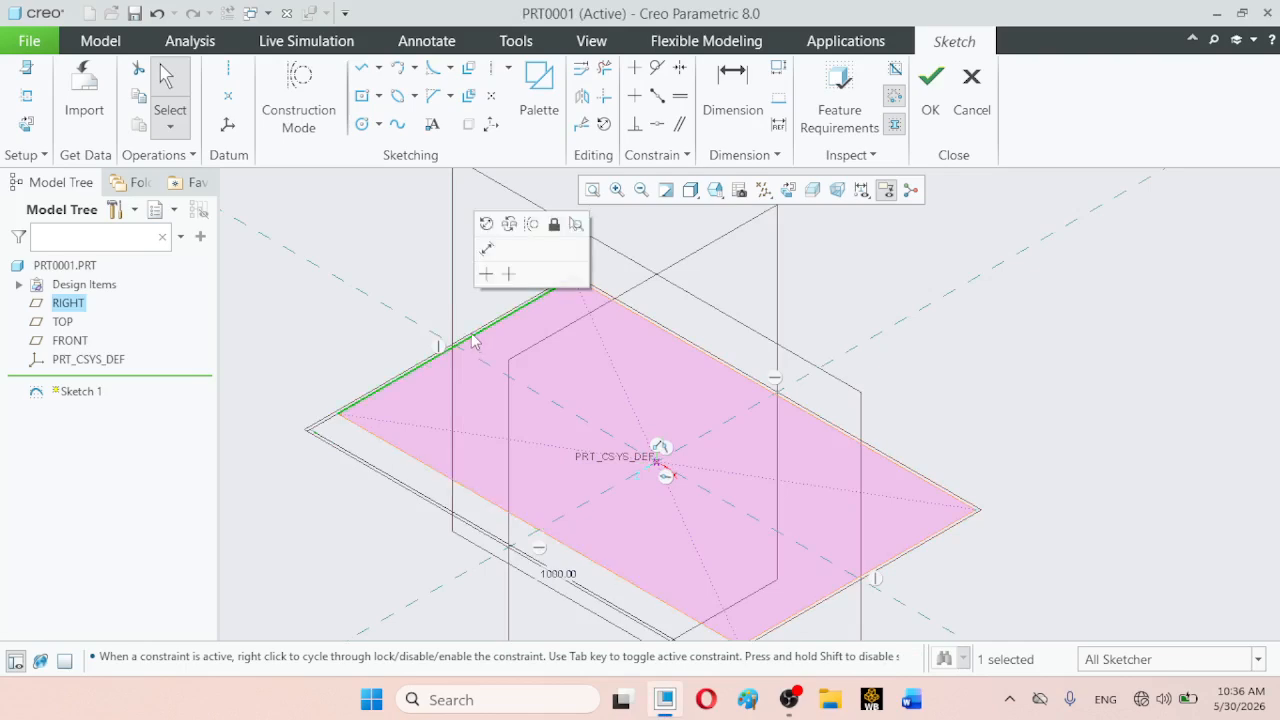
left_click(487, 249)
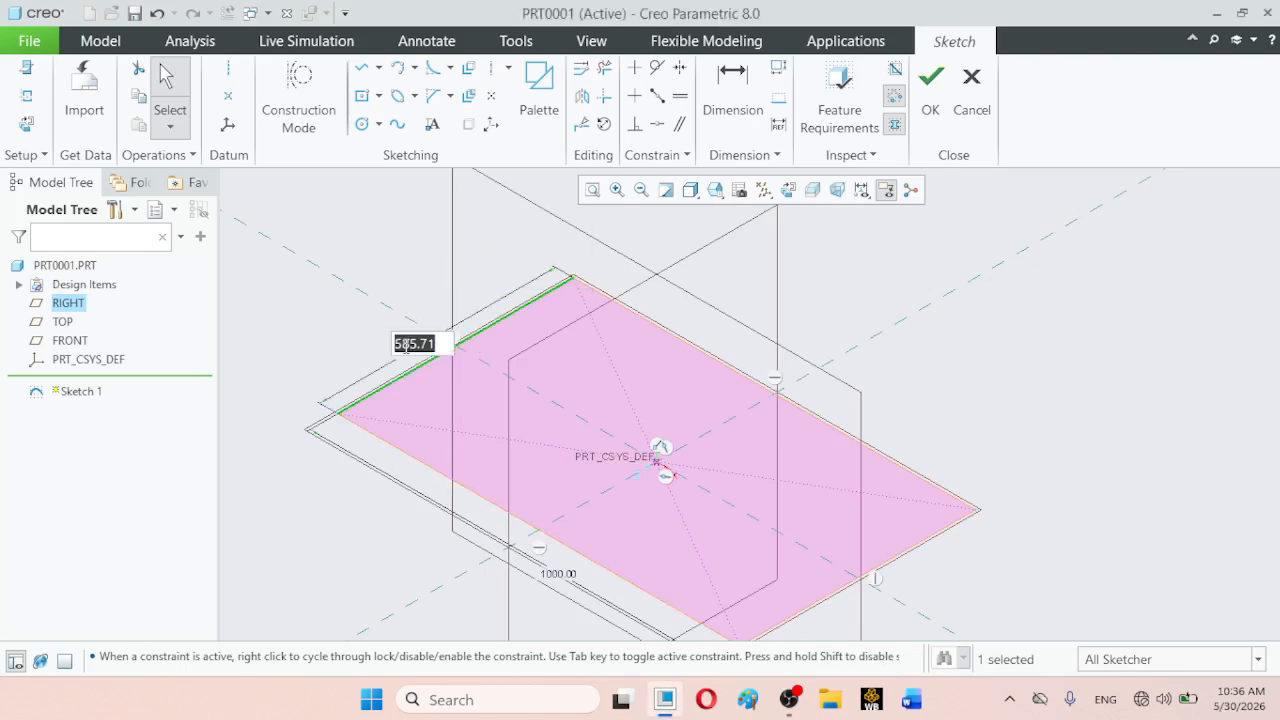
type("500")
key("Return")
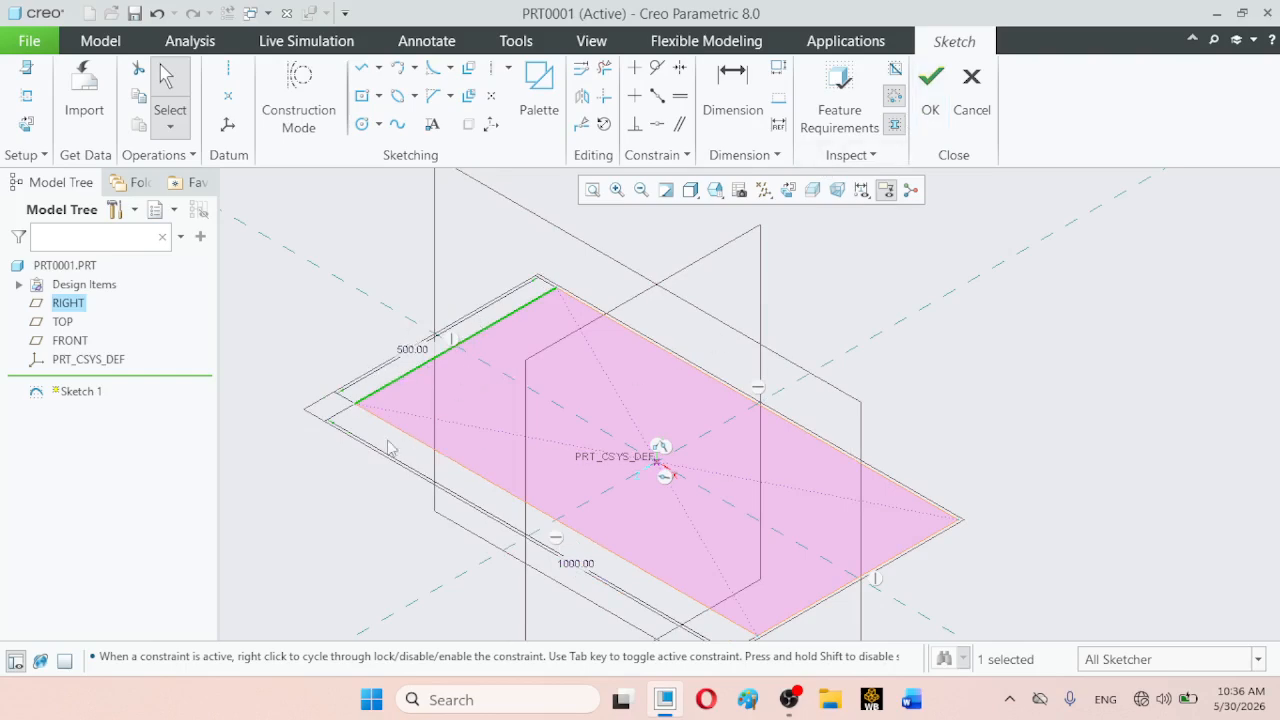
left_click(929, 100)
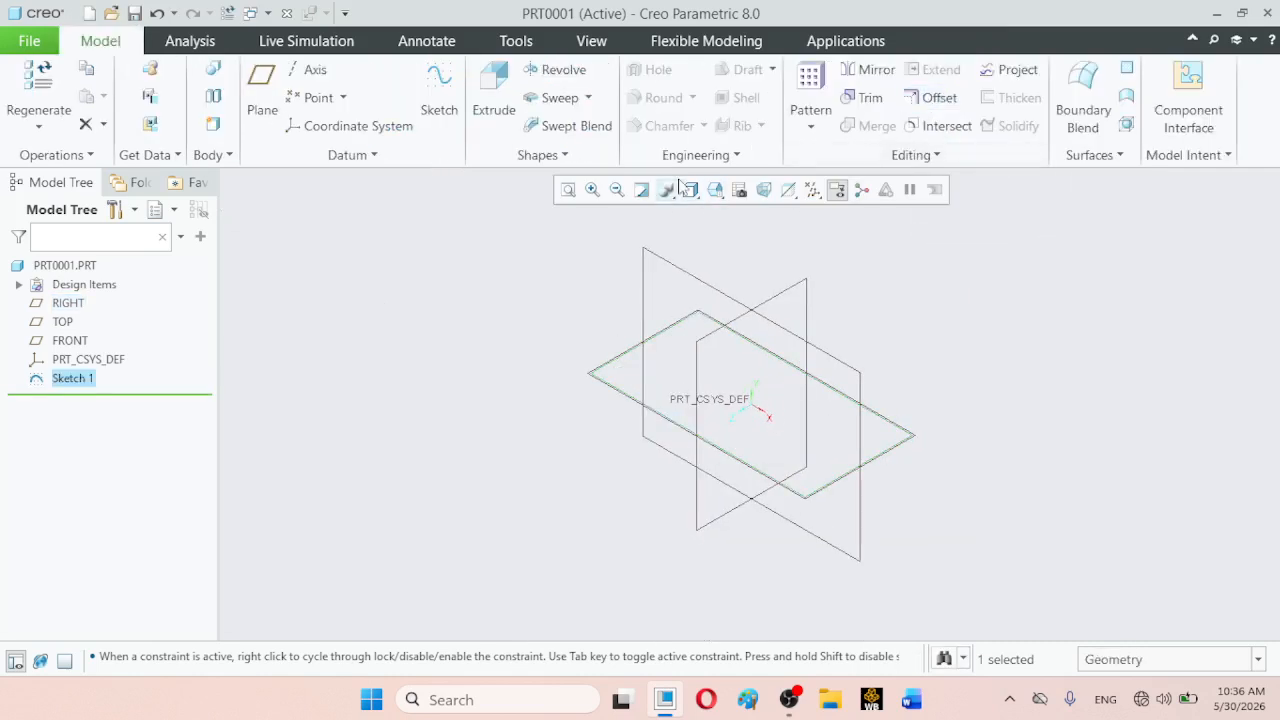
- Extrude the rectangle sketch as a solid to a depth of 250
left_click(492, 112)
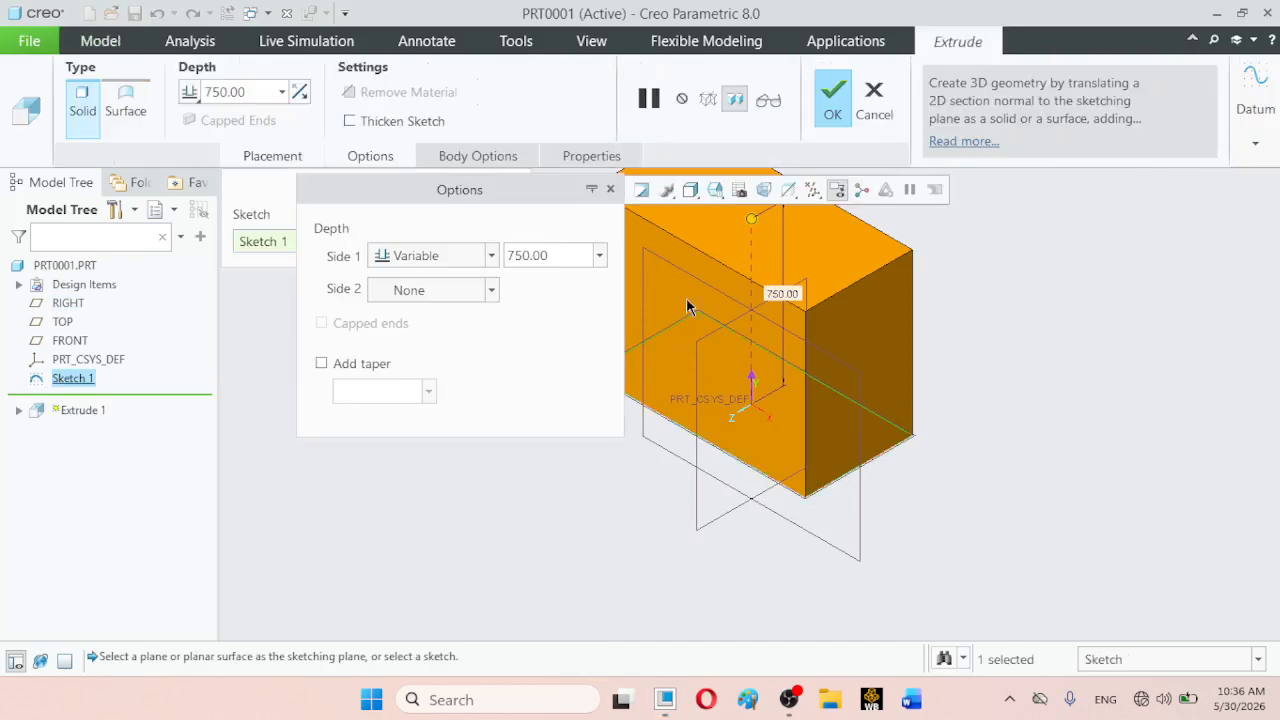
left_click(249, 91)
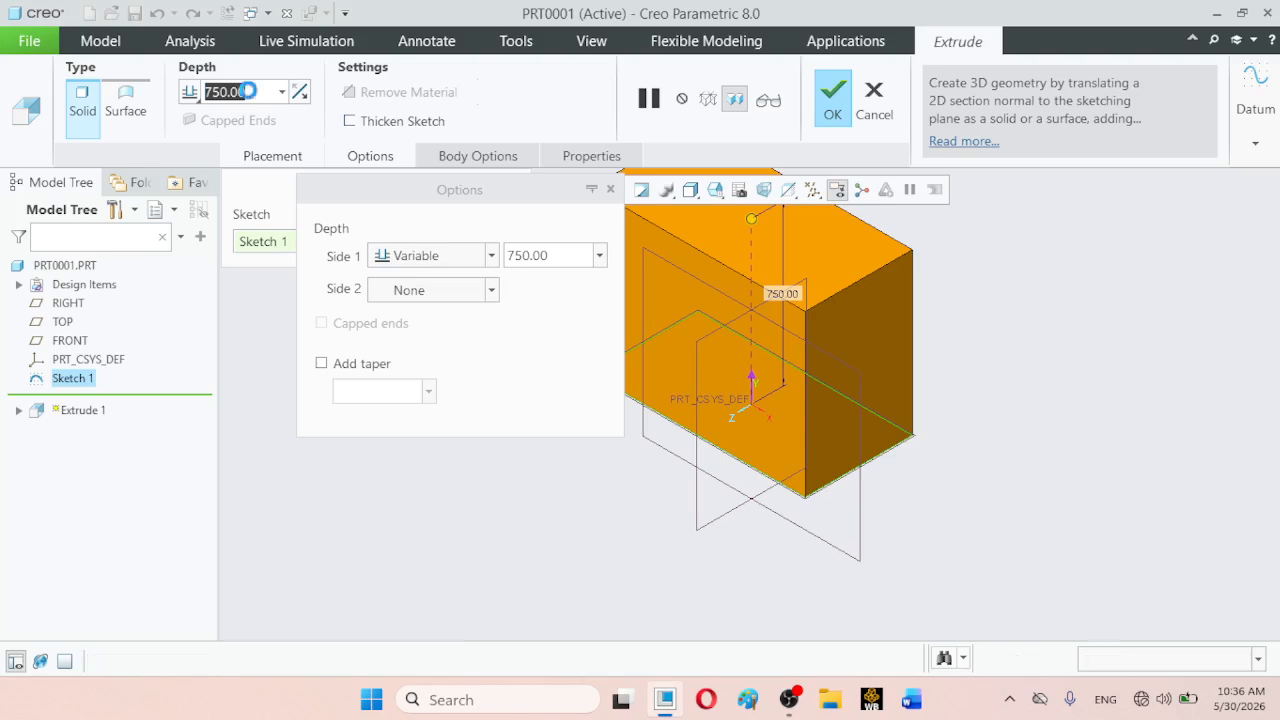
type("250")
key("Return")
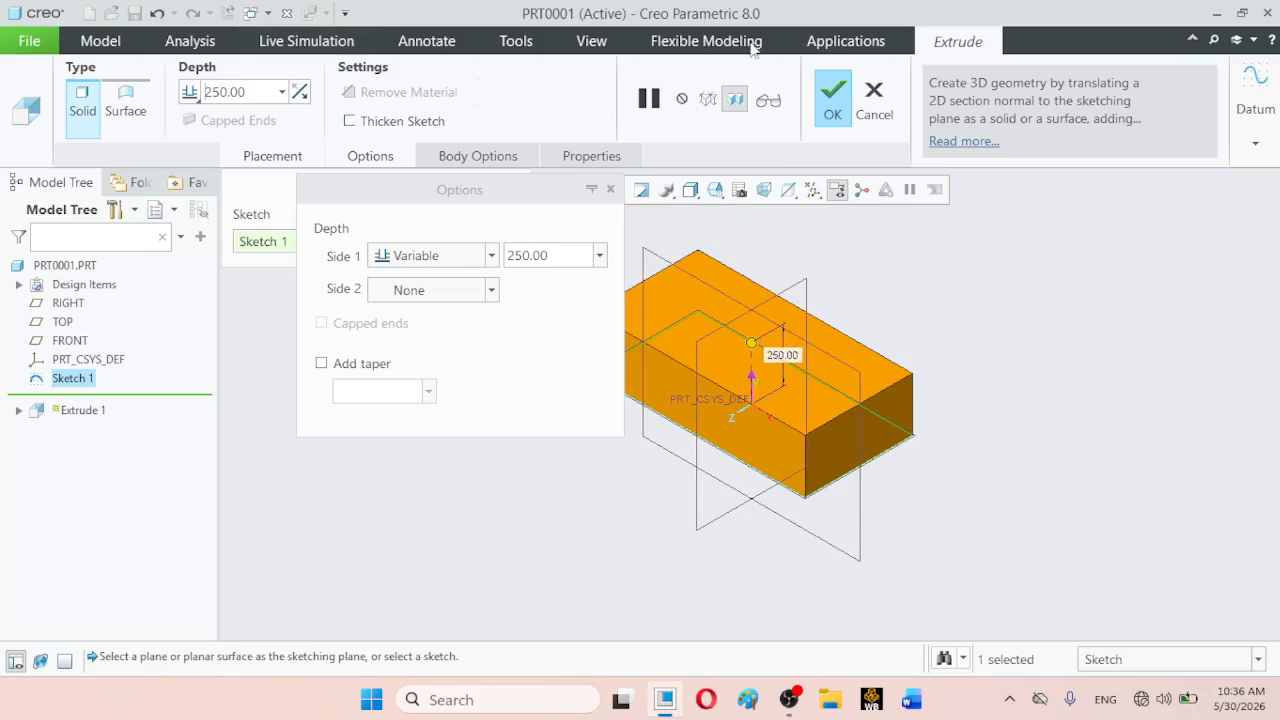
left_click(834, 100)
left_click(378, 326)
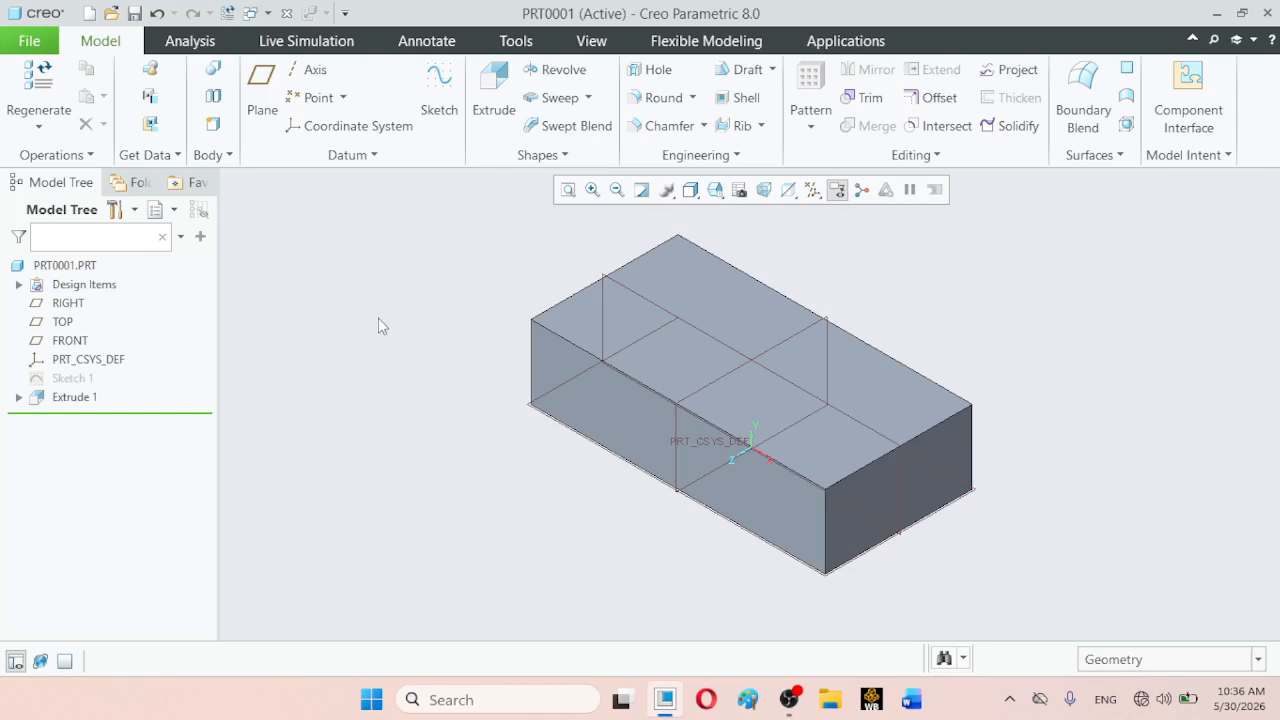
left_click(790, 699)
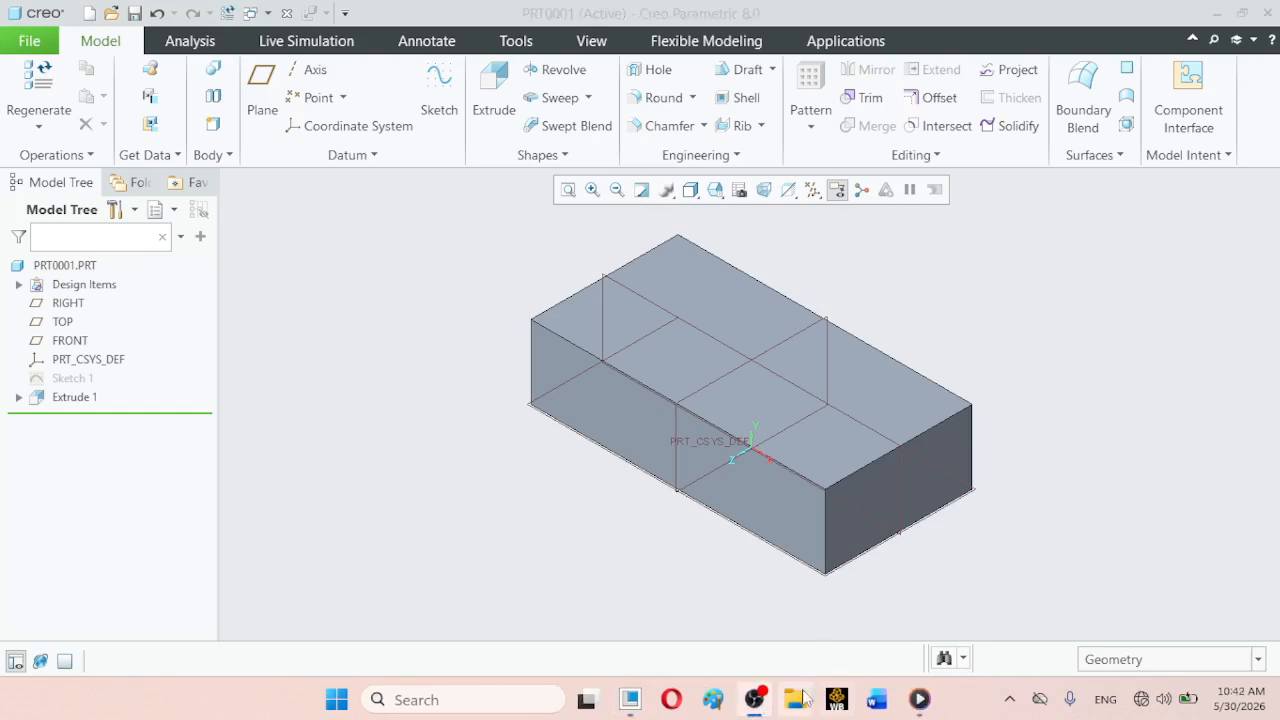
left_click(640, 701)
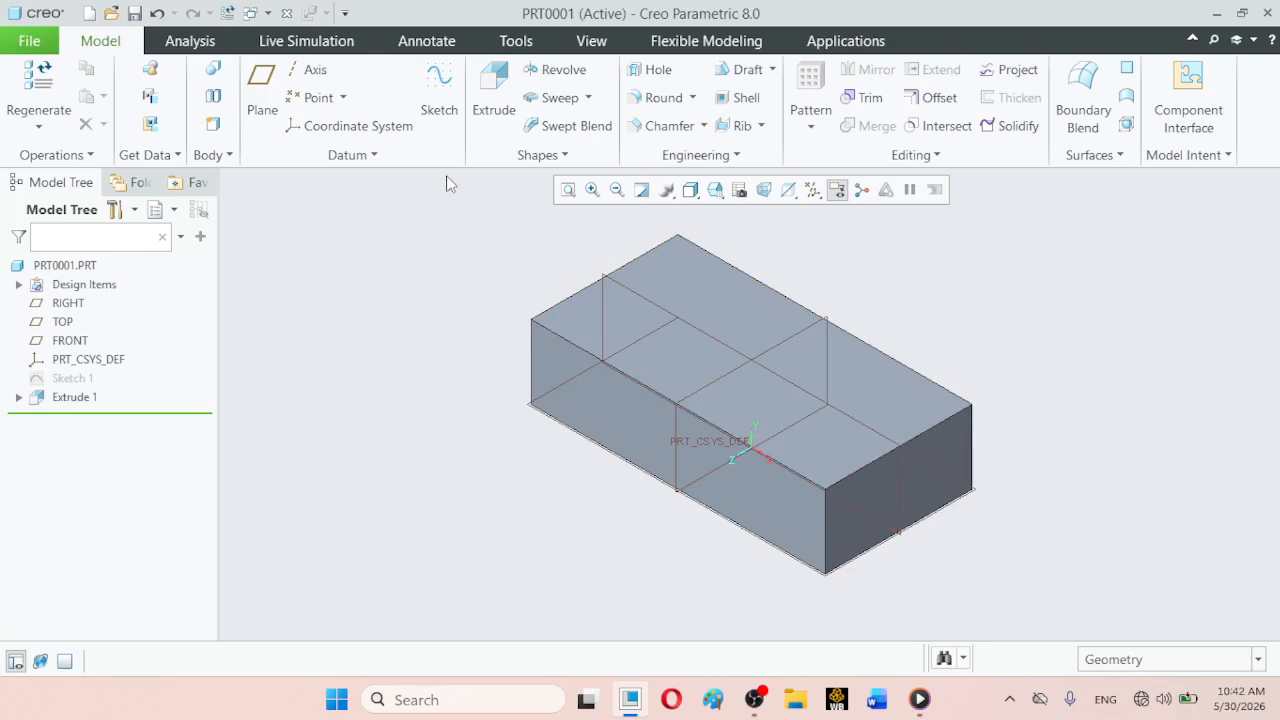
- Start a simple hole on the block's upper face, using the long front face and the short end face as offset references
left_click(659, 73)
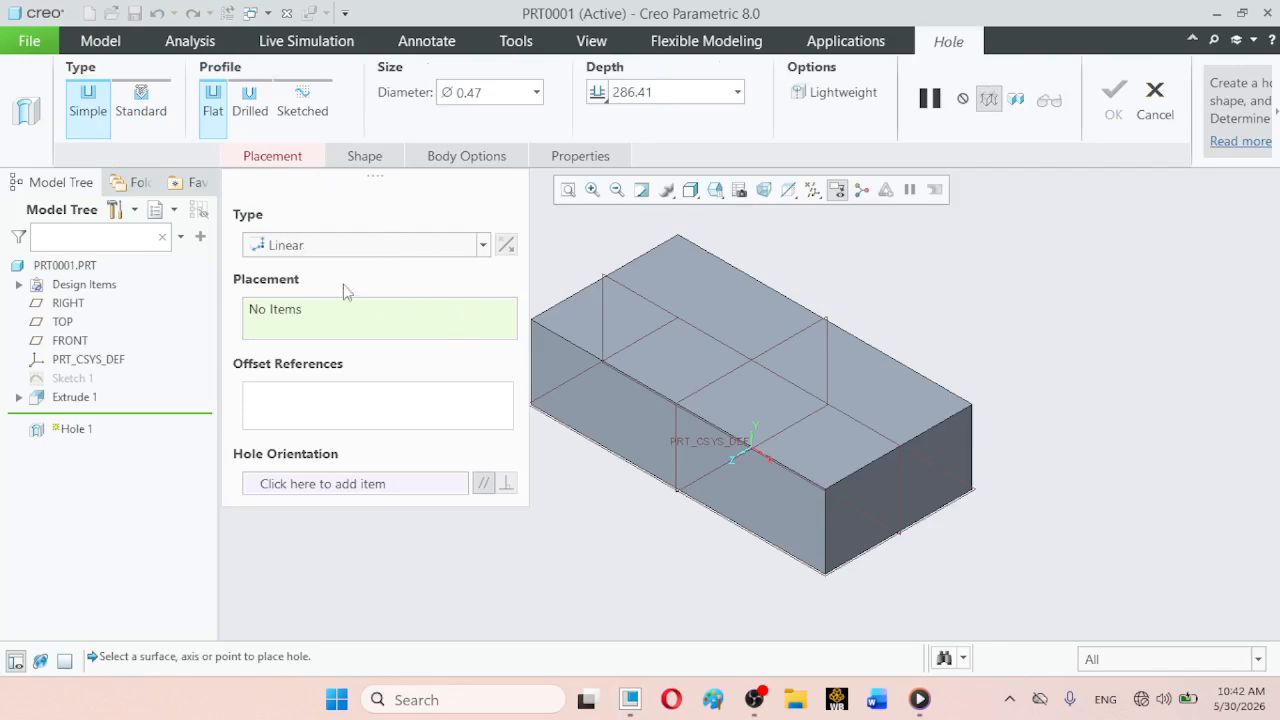
left_click(585, 325)
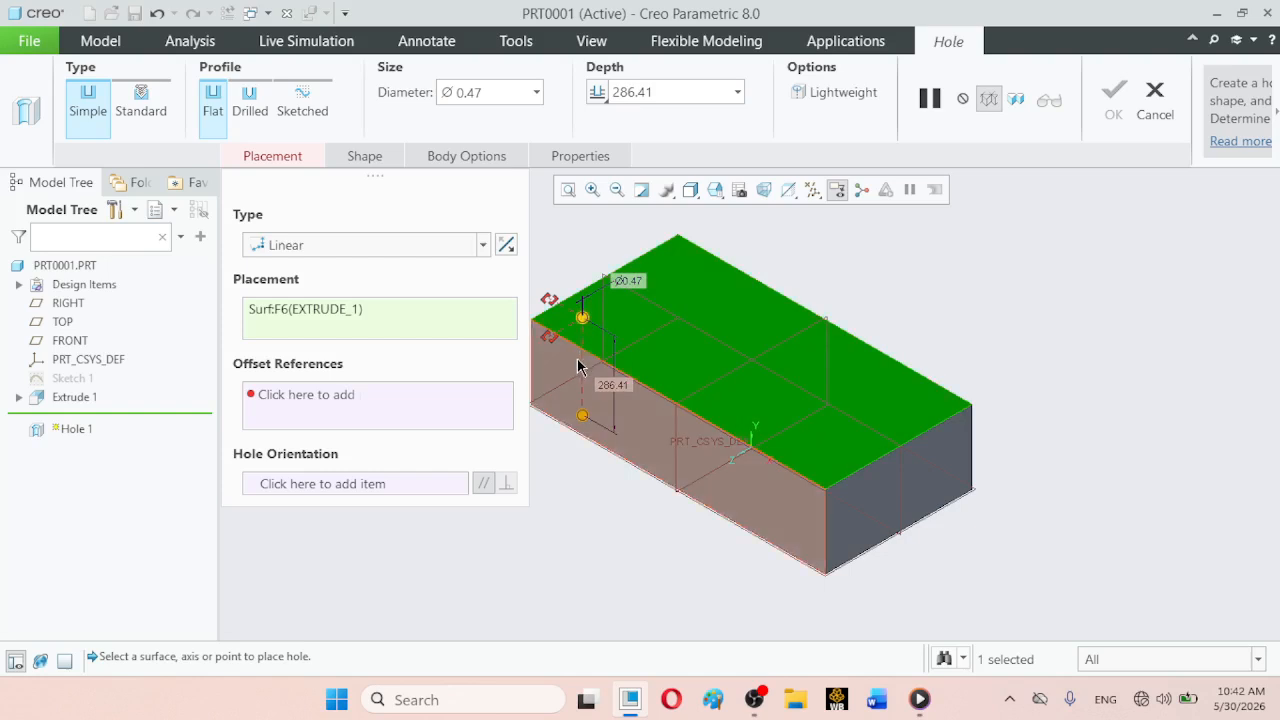
left_click(360, 396)
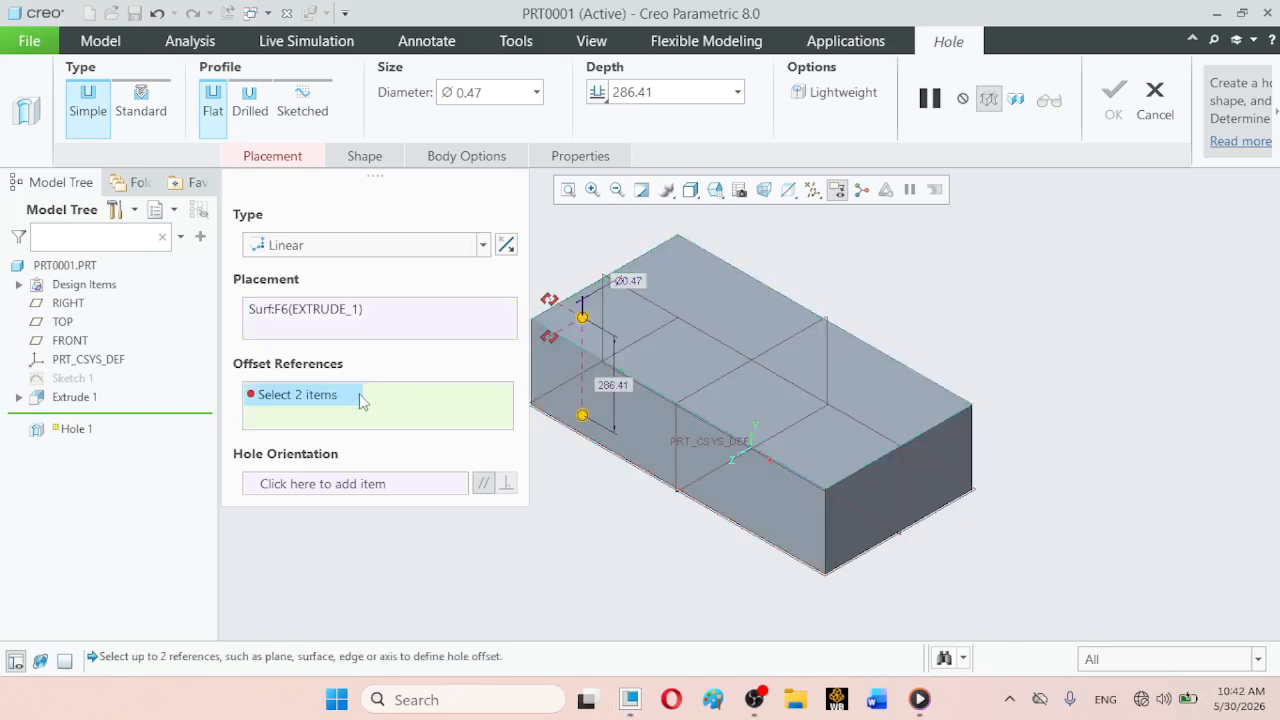
left_click(557, 385)
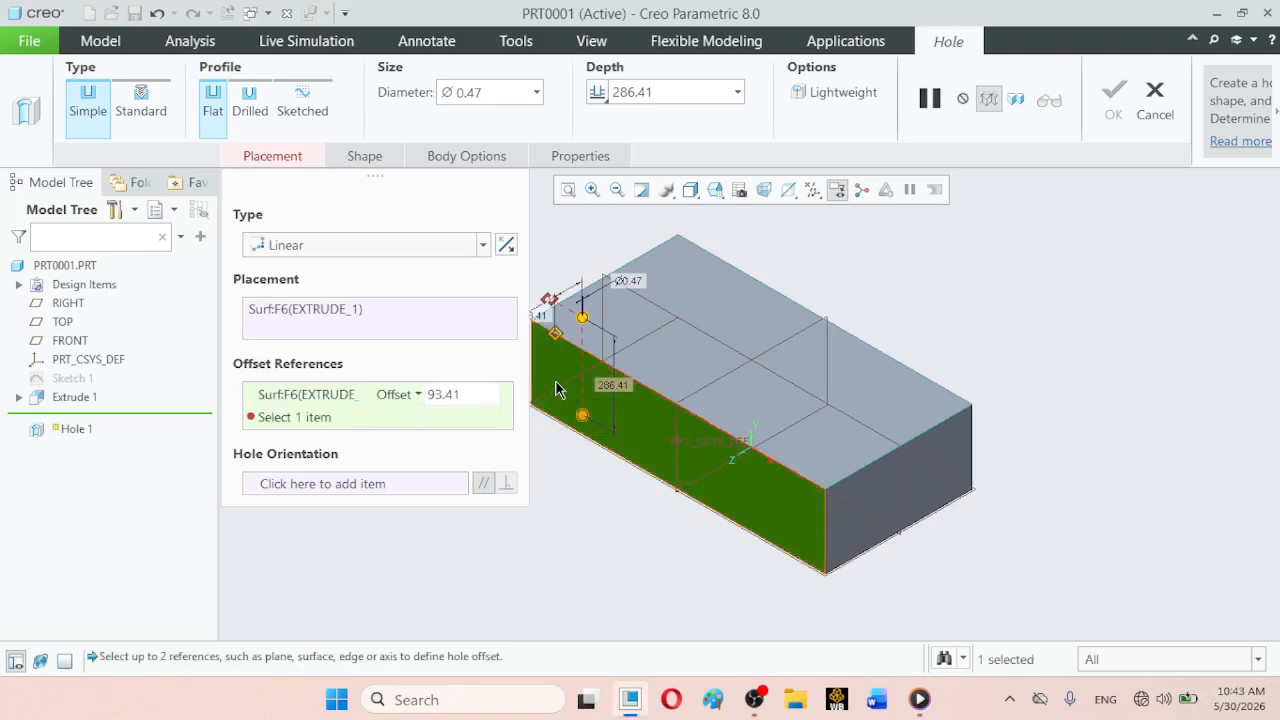
left_click(881, 497, "ctrl")
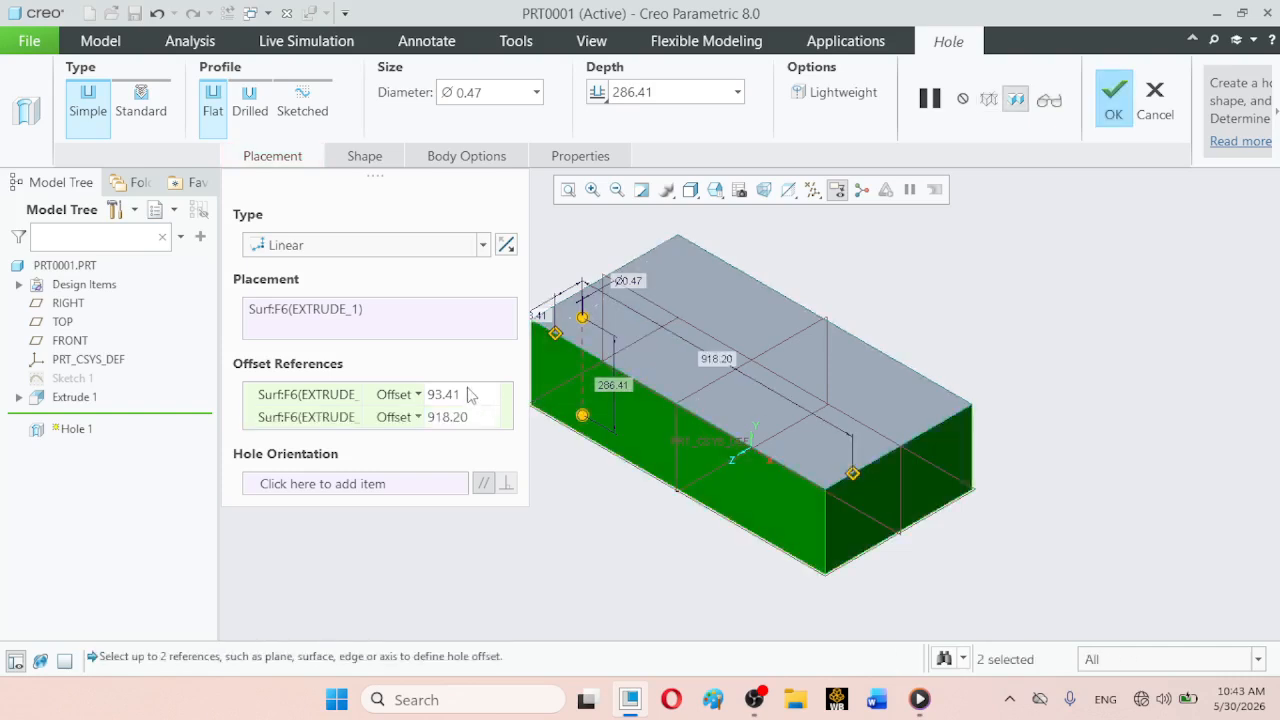
left_click(757, 700)
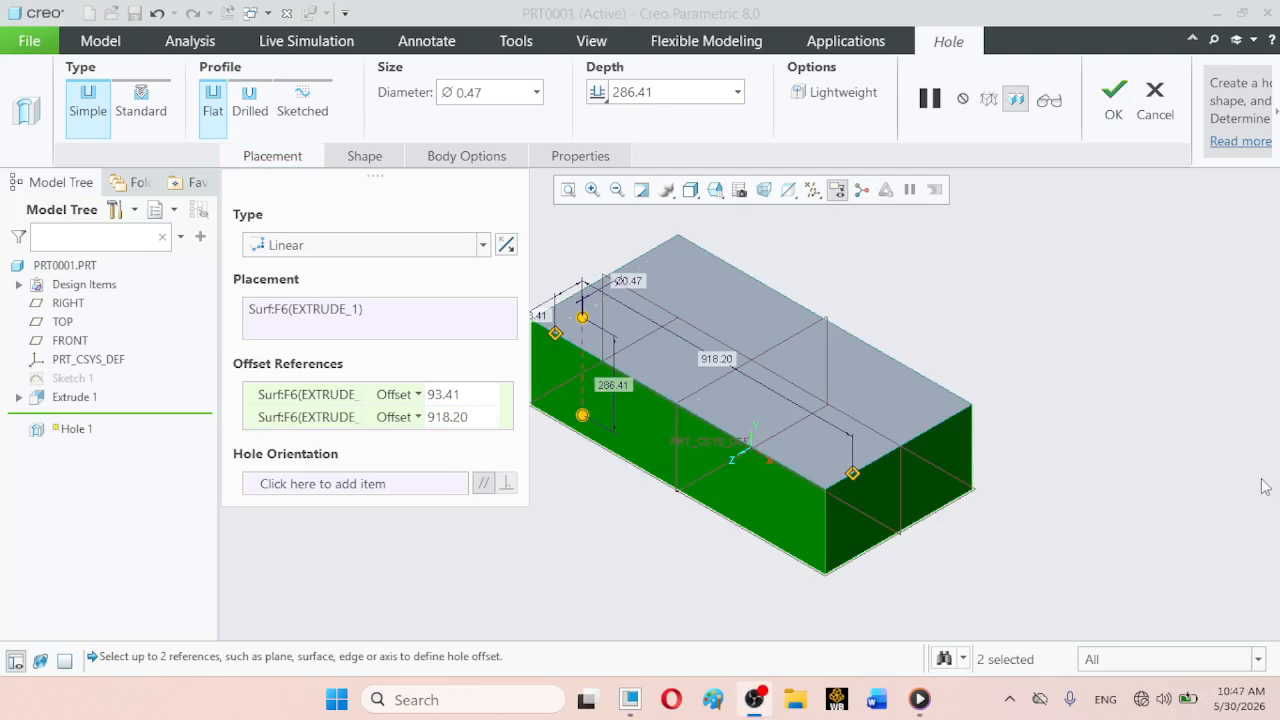
mouse_move(736, 712)
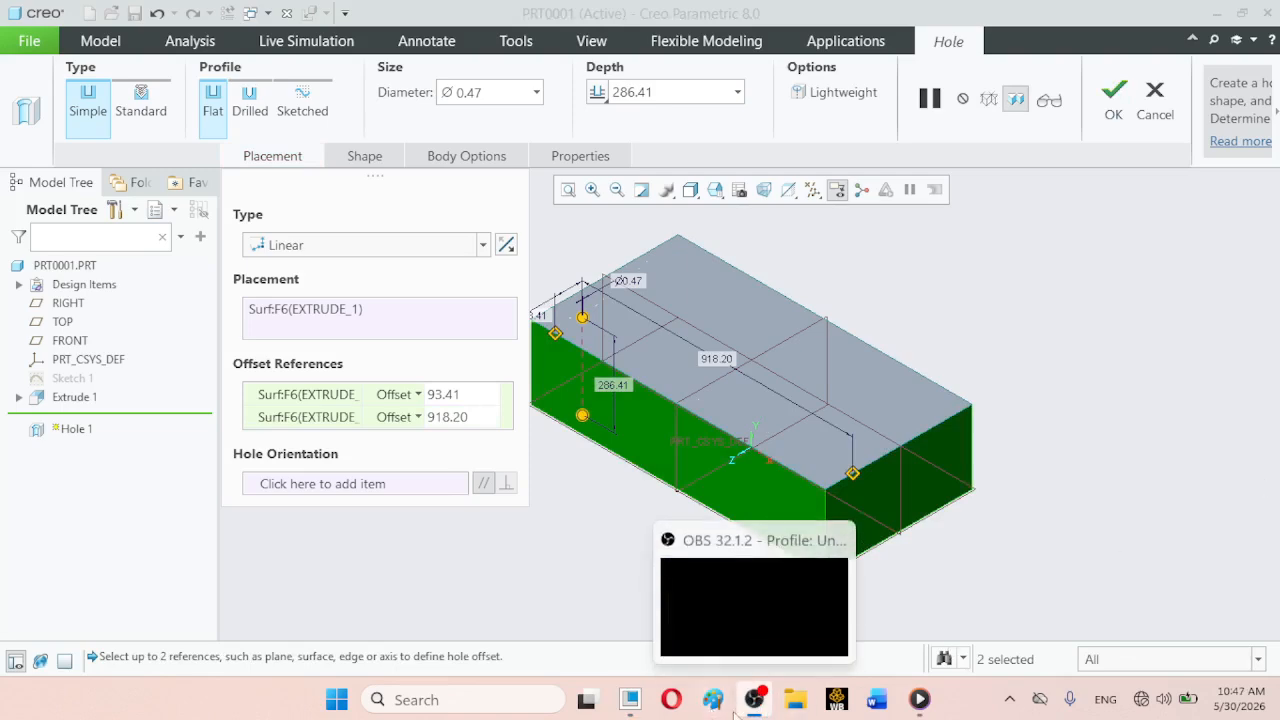
left_click(630, 700)
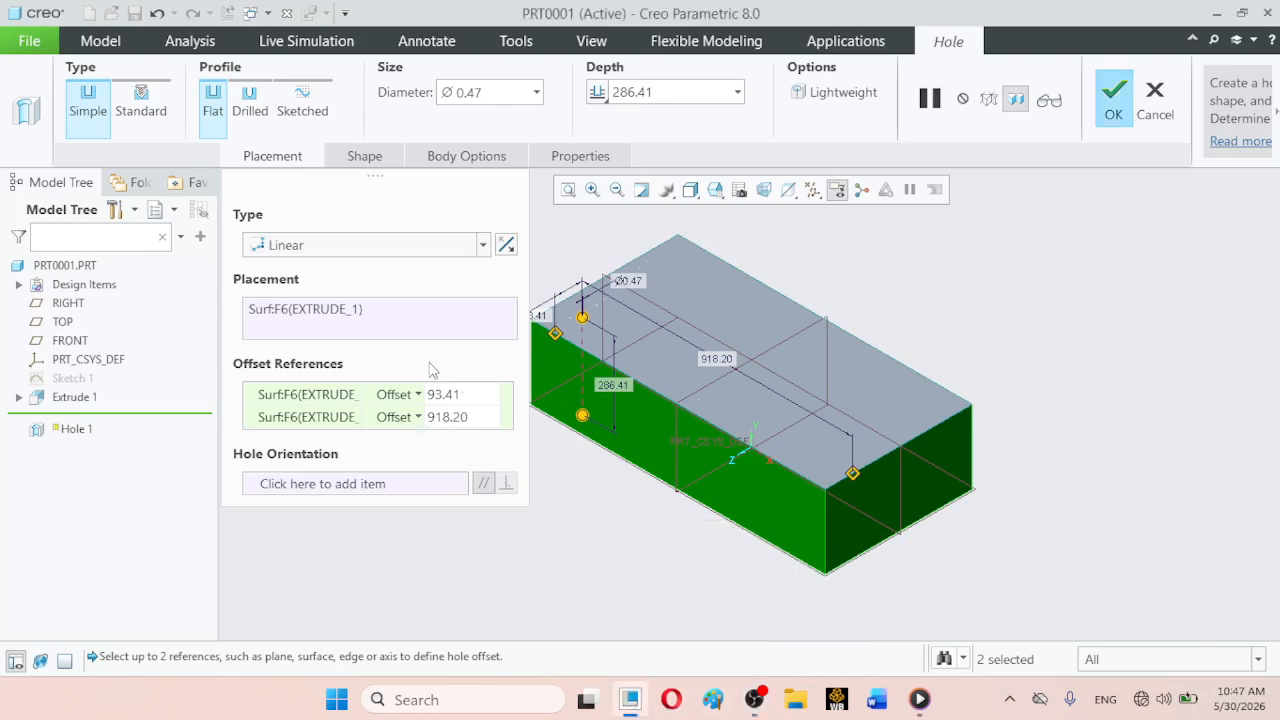
- Set the blind depth of the hole to 200 in its shape settings
left_click(376, 160)
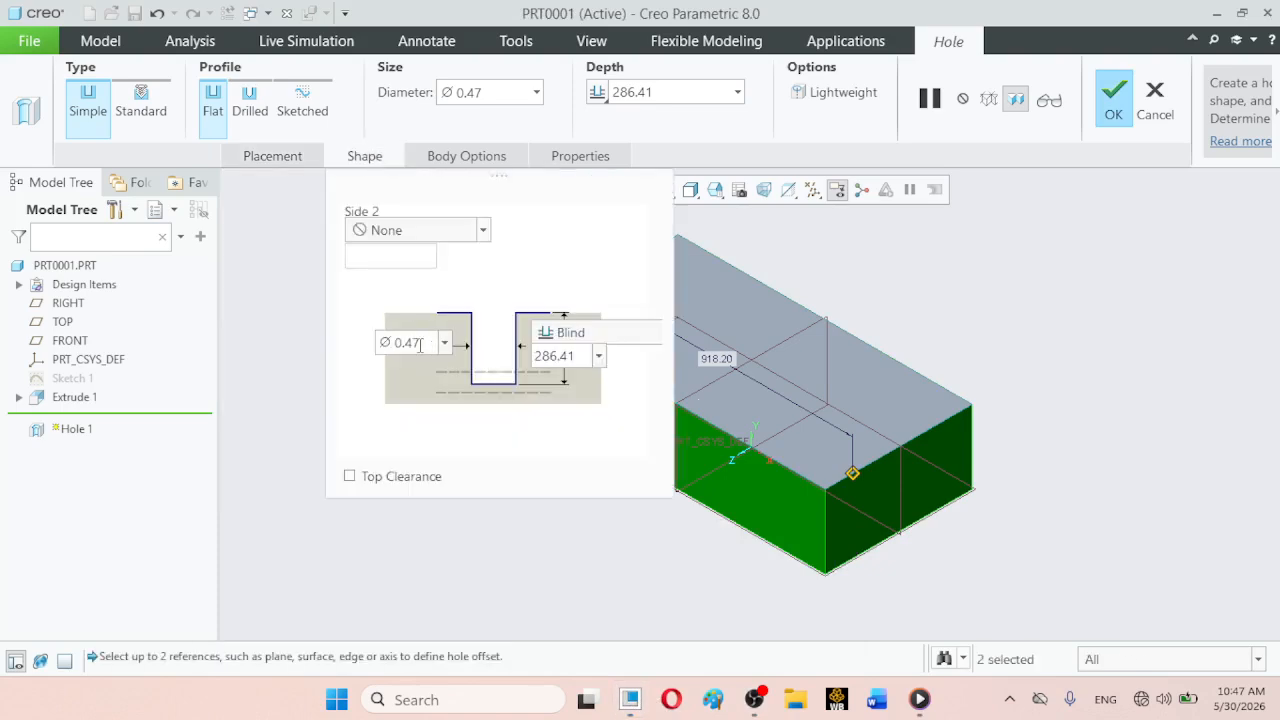
double_click(420, 343)
double_click(559, 356)
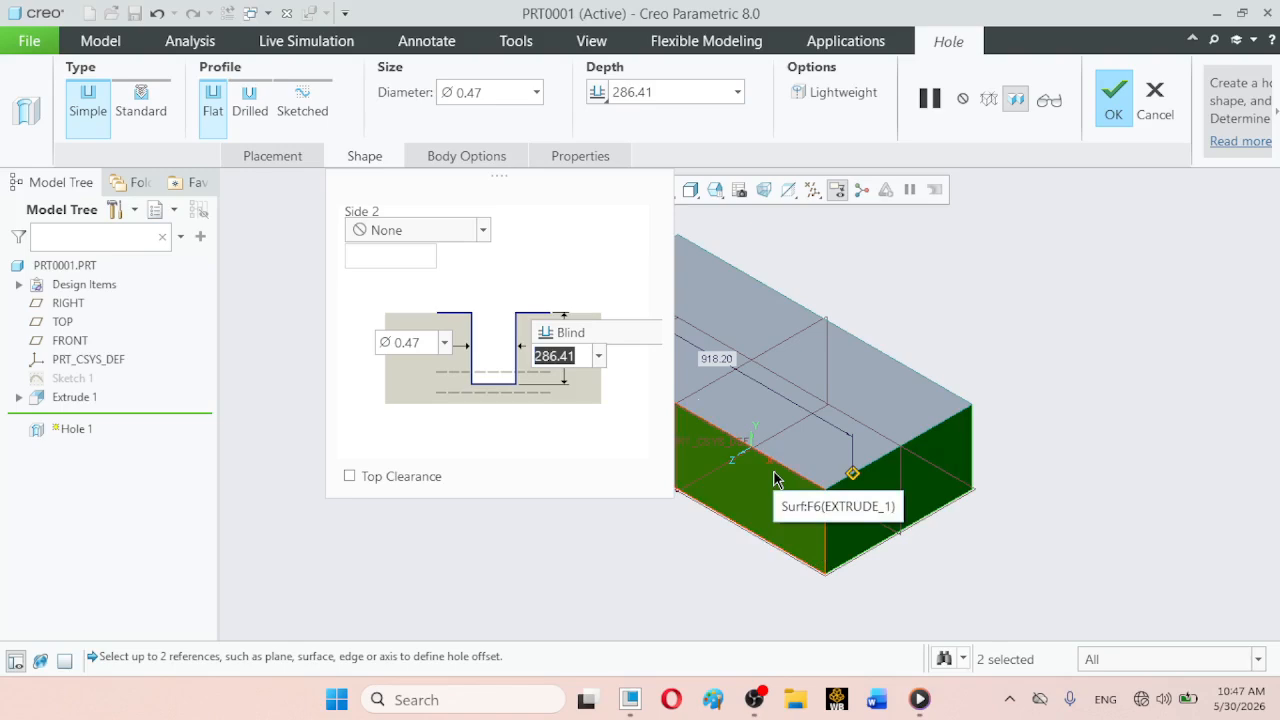
type("200")
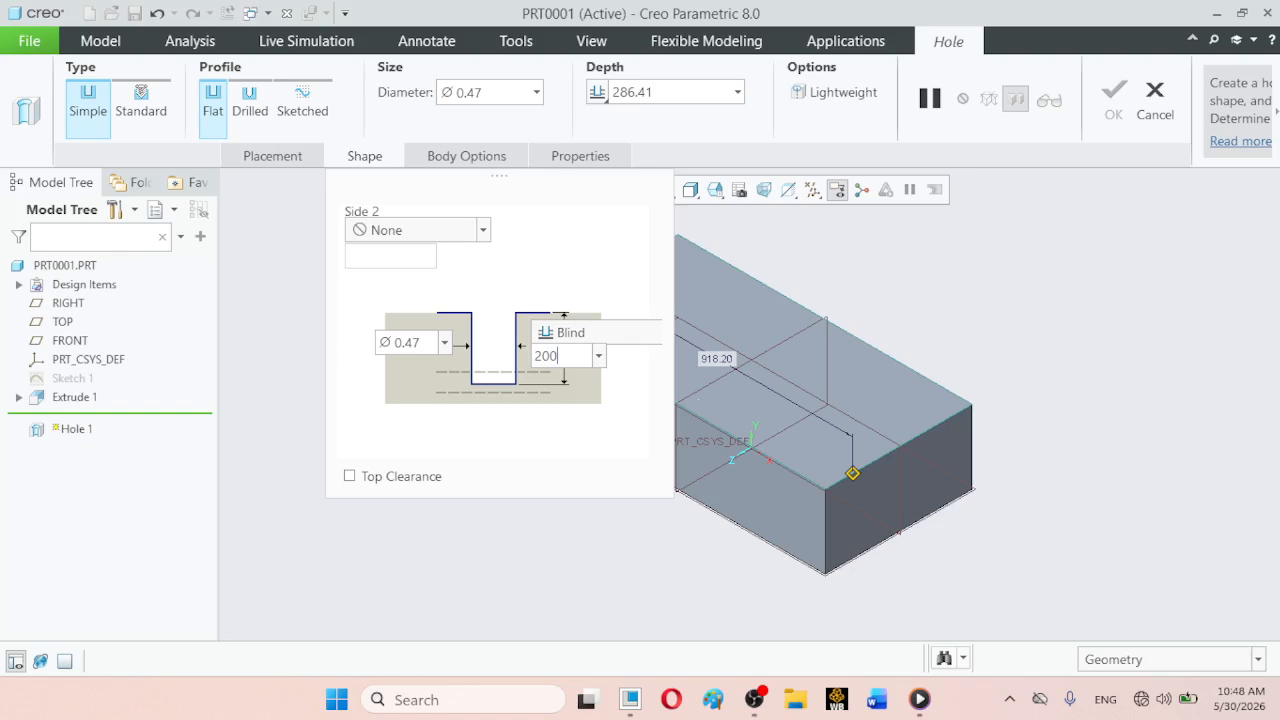
key("Return")
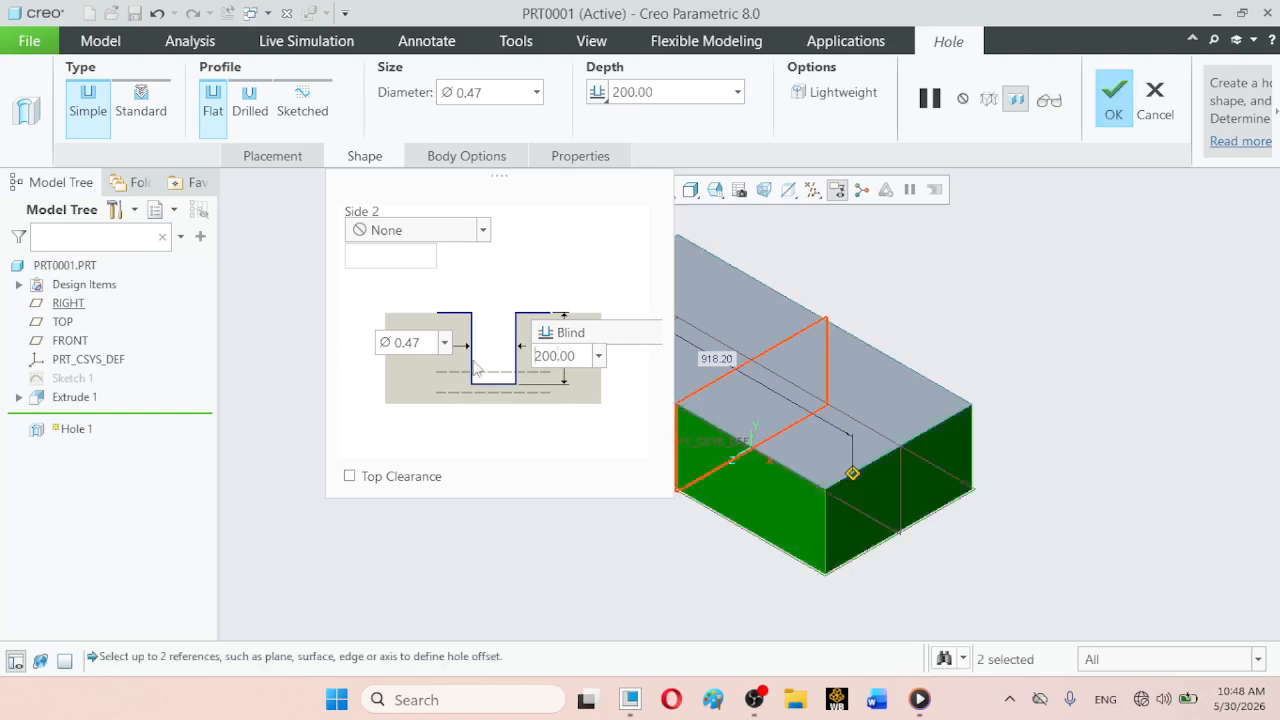
- Set the hole's diameter to 75 in its shape settings
left_click(430, 346)
type("75")
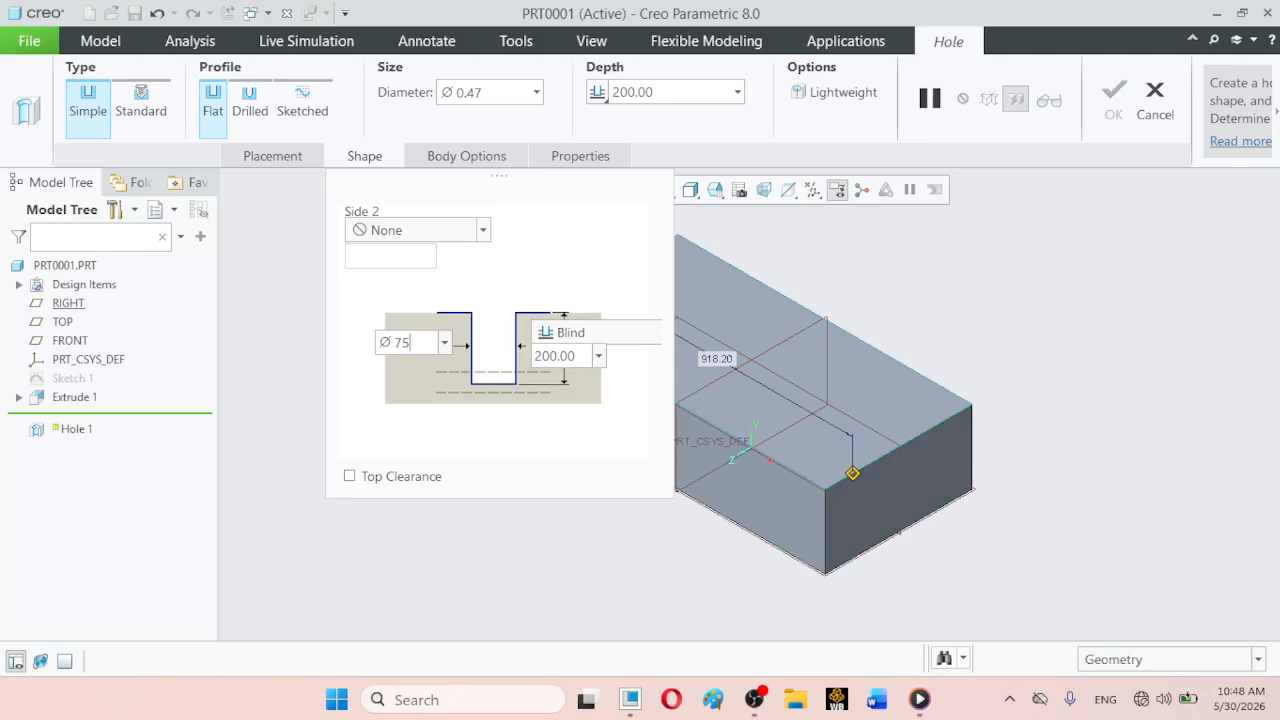
key("Return")
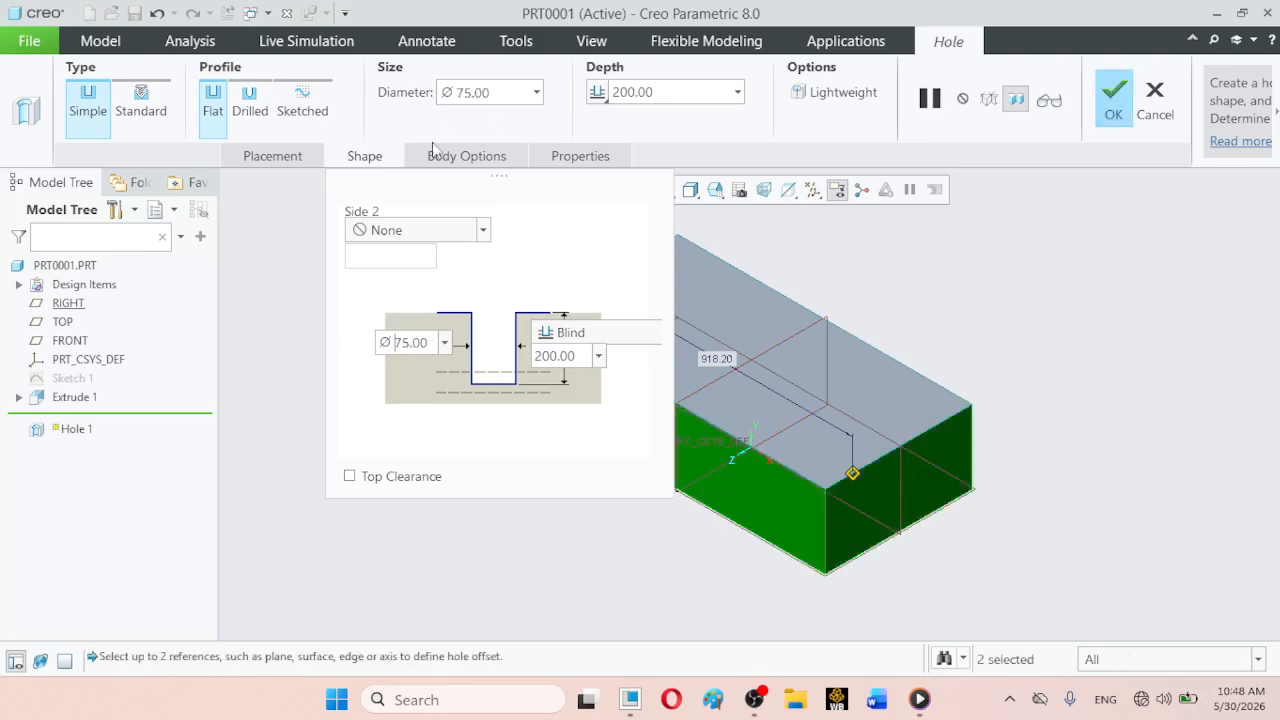
- Set the hole's offsets from the long front face and the short end face to 50 each
left_click(268, 152)
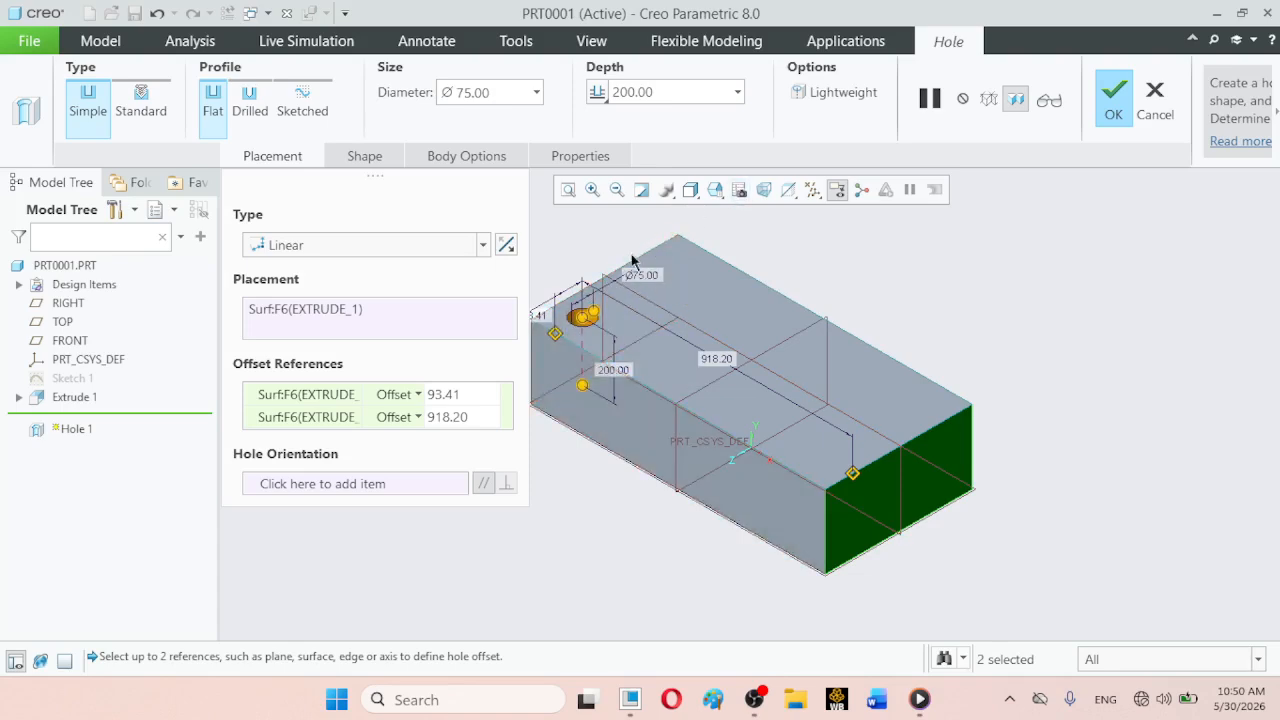
double_click(540, 318)
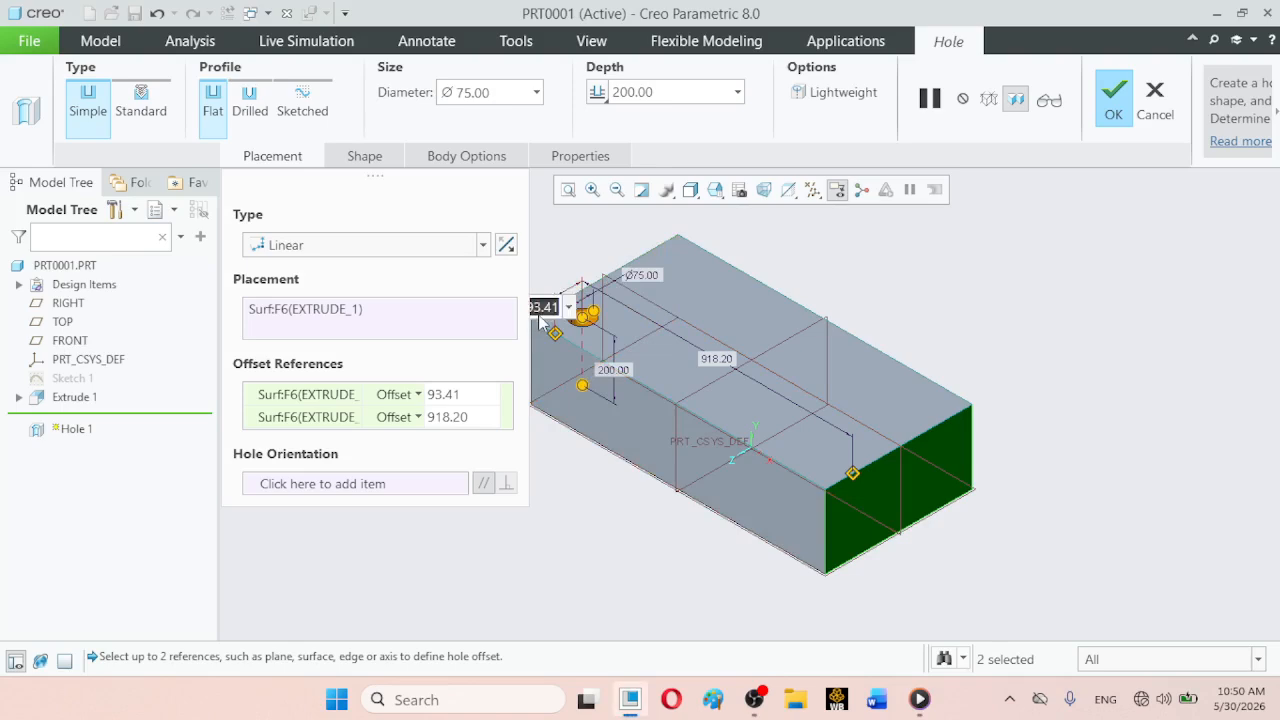
type("50")
key("Return")
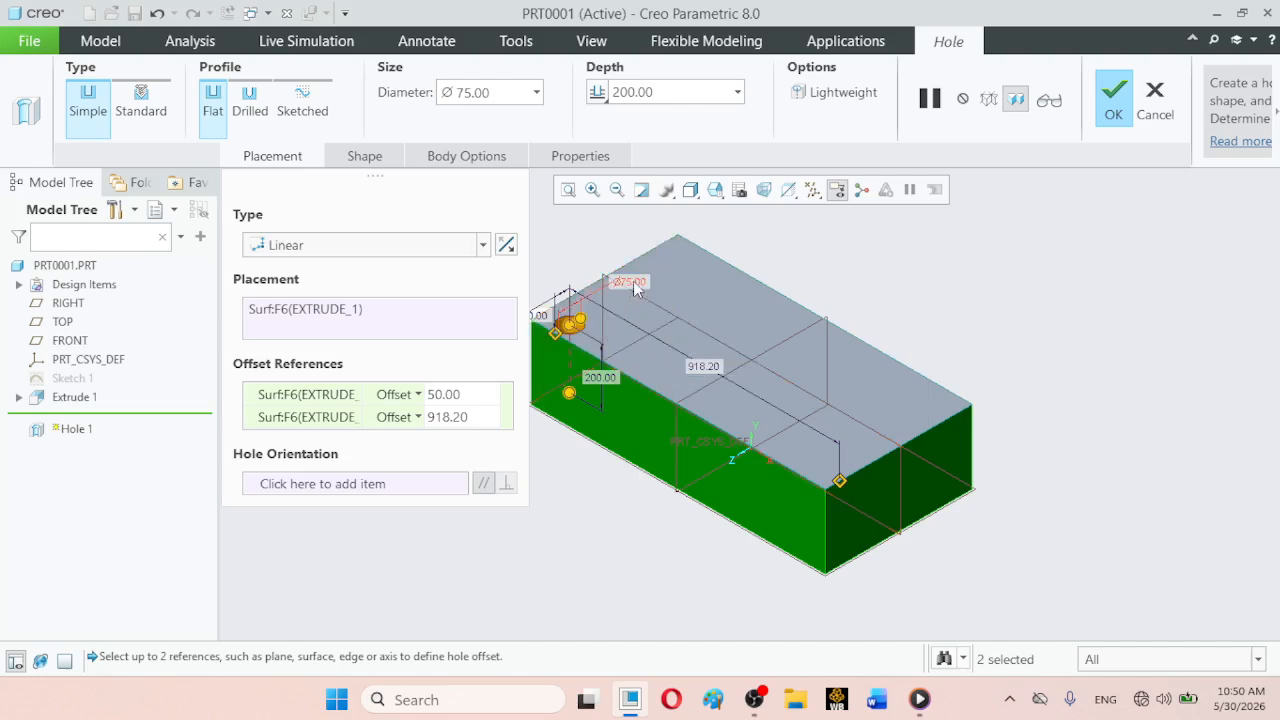
double_click(704, 368)
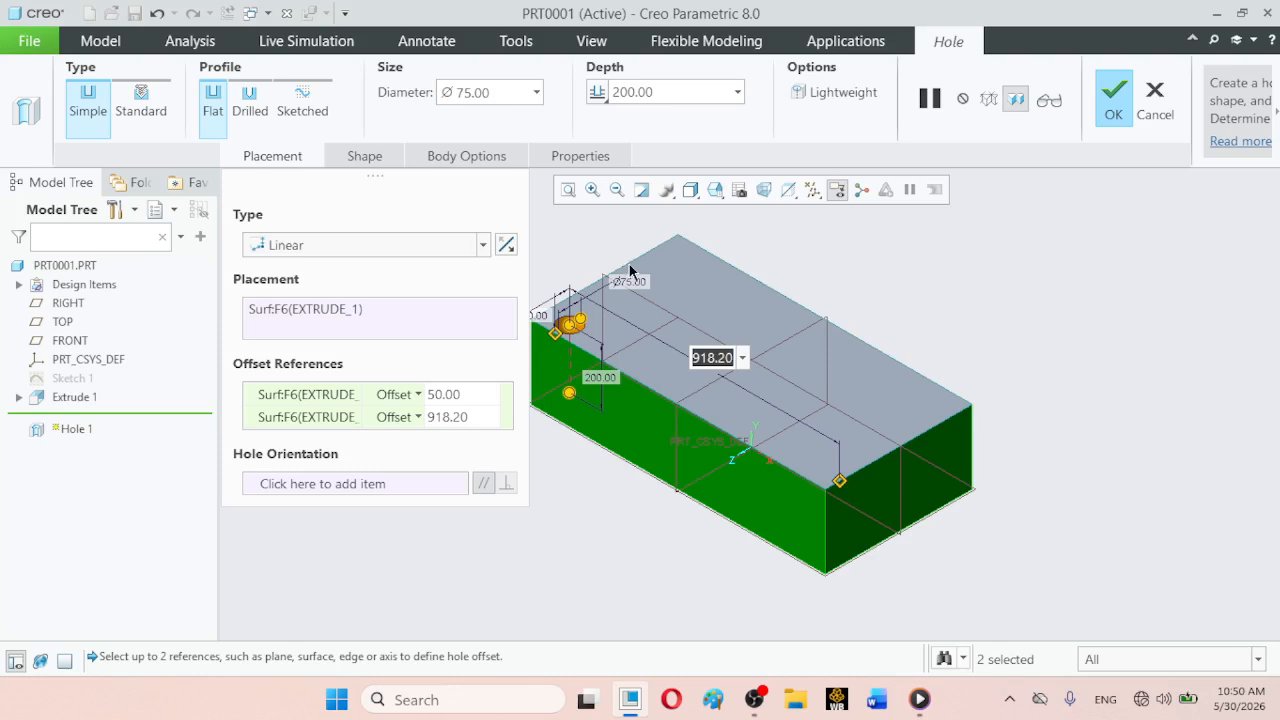
type("50")
key("Return")
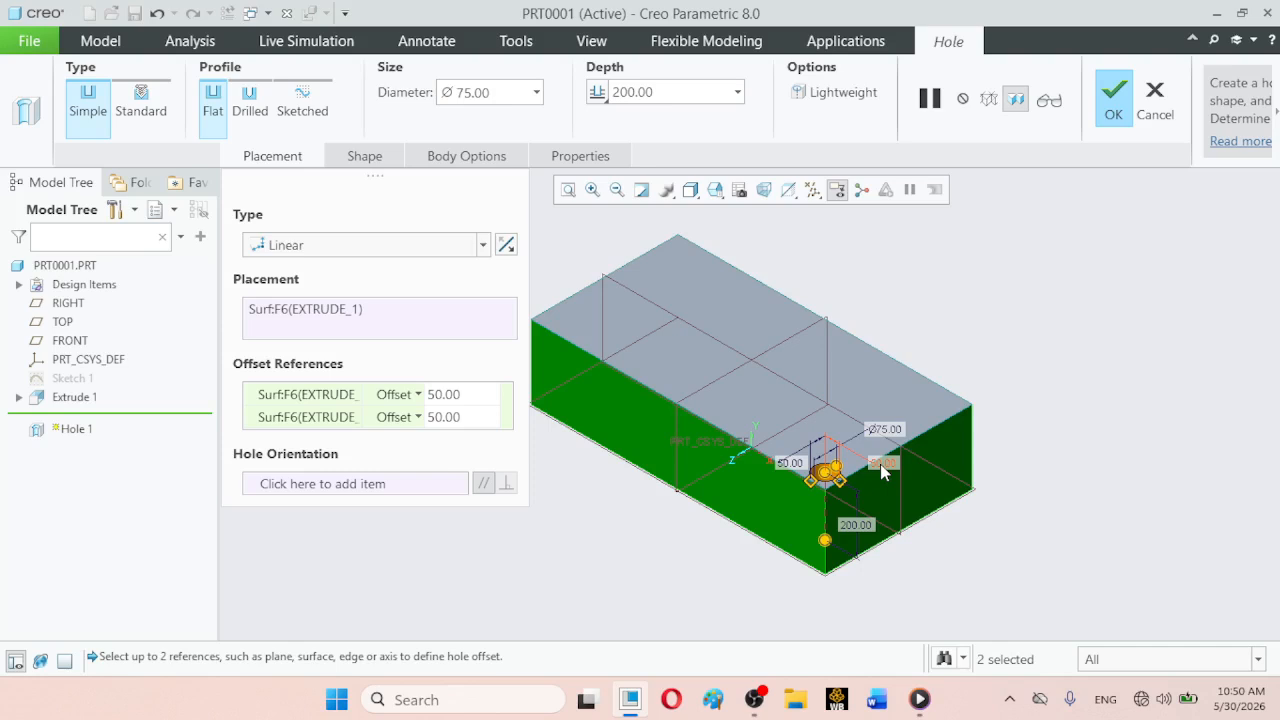
- Set the hole's offset from the short end face to 100
left_click(715, 191)
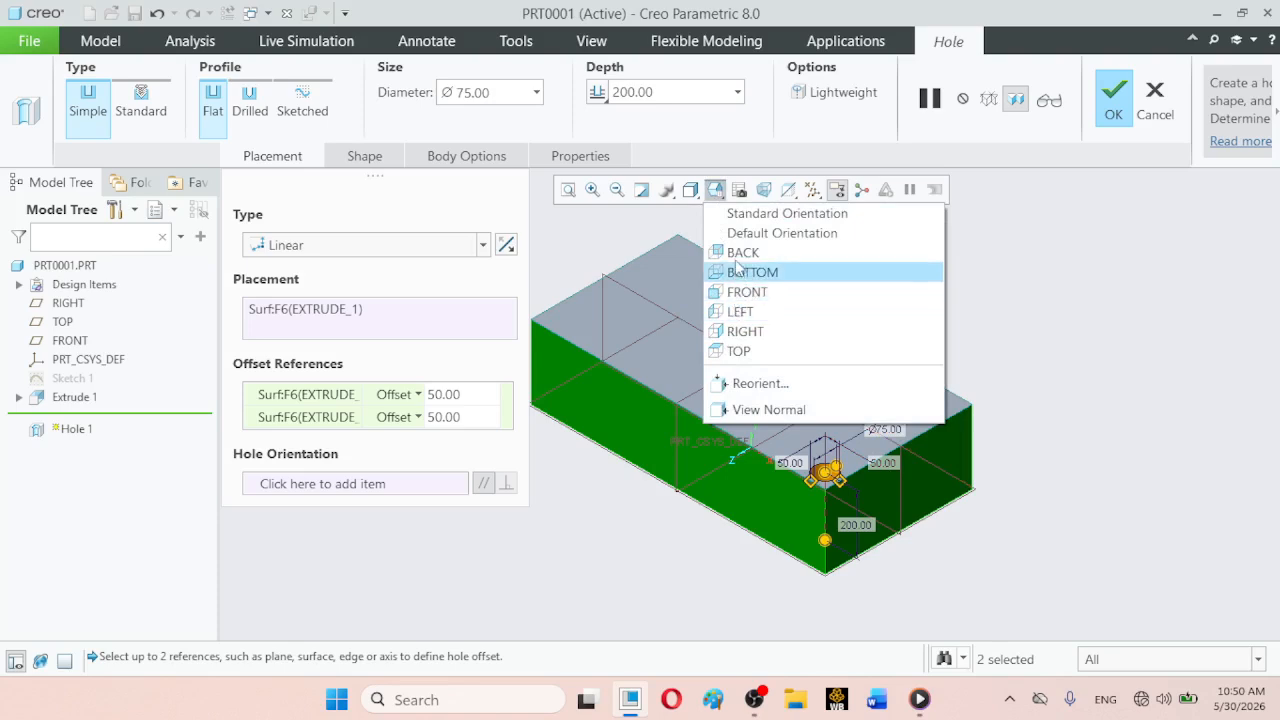
left_click(739, 351)
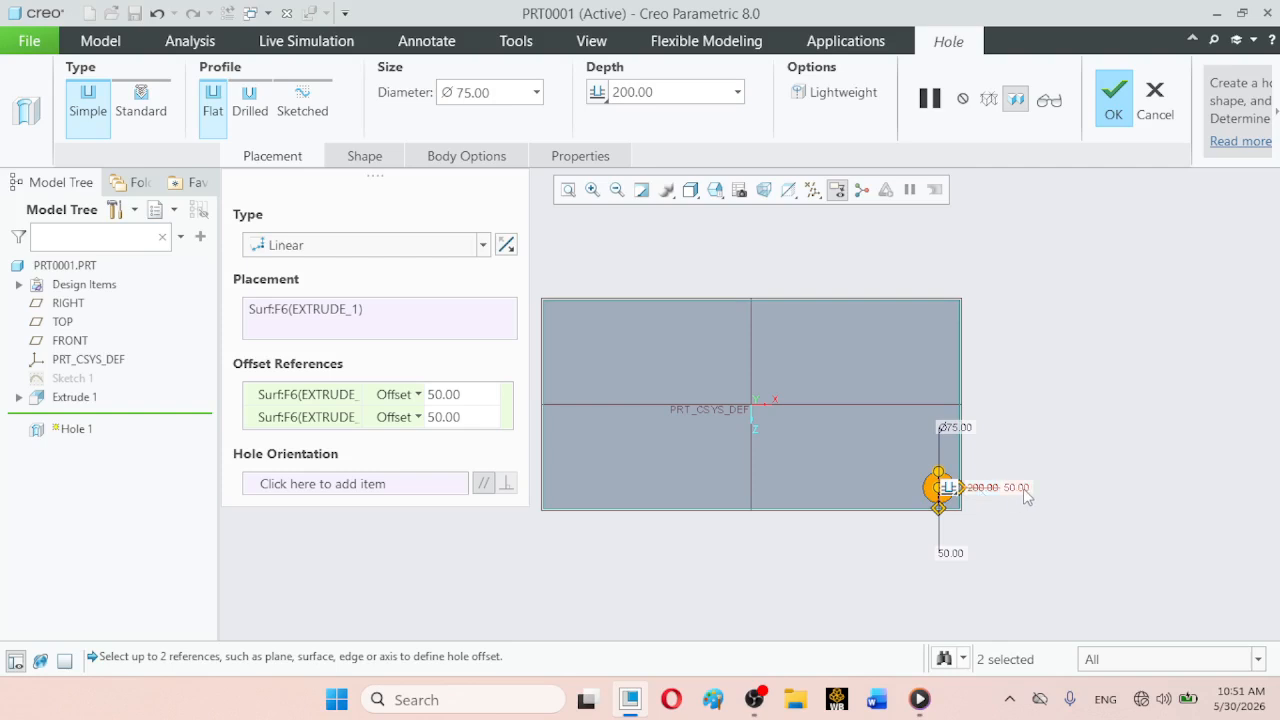
left_click(592, 189)
left_click(889, 410)
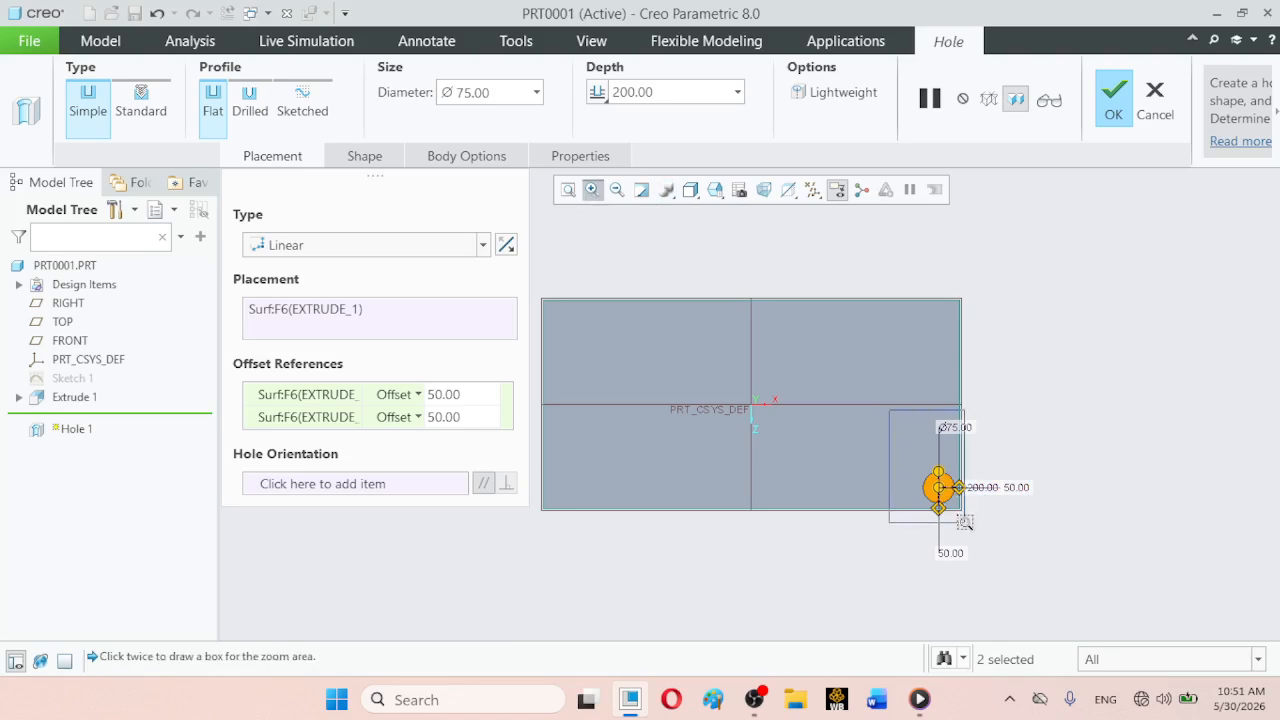
left_click(1058, 564)
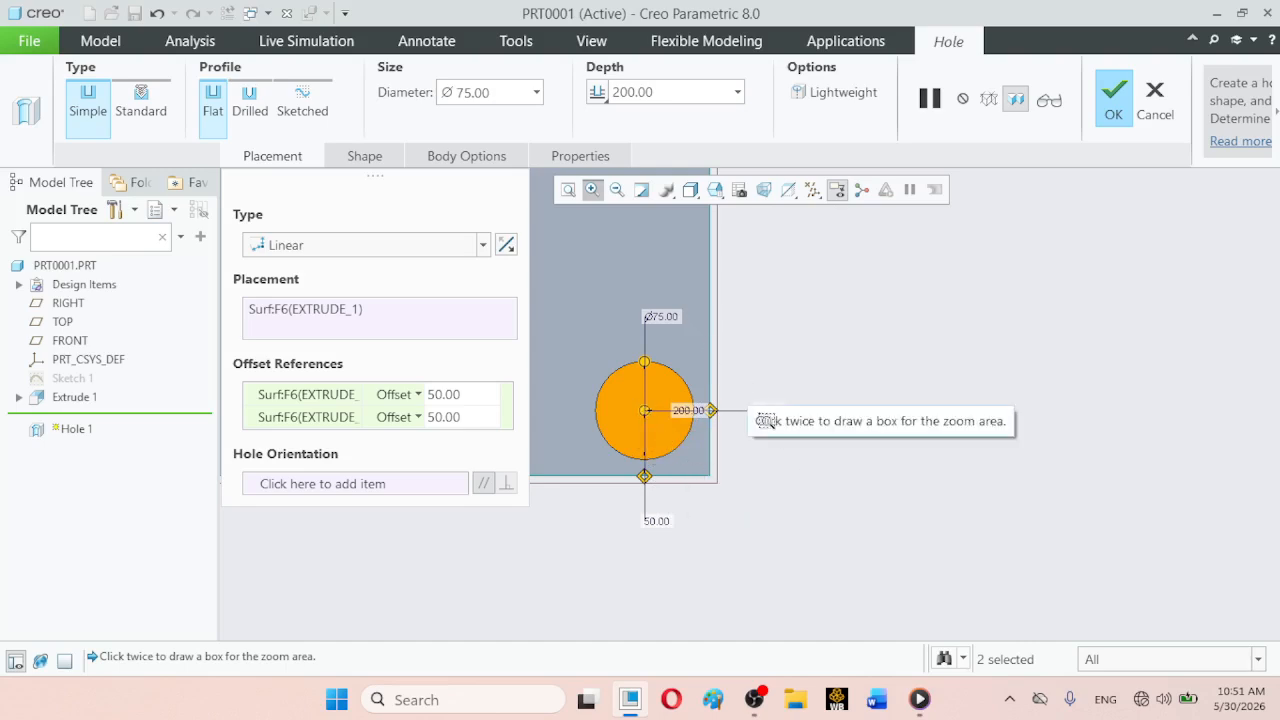
double_click(506, 96)
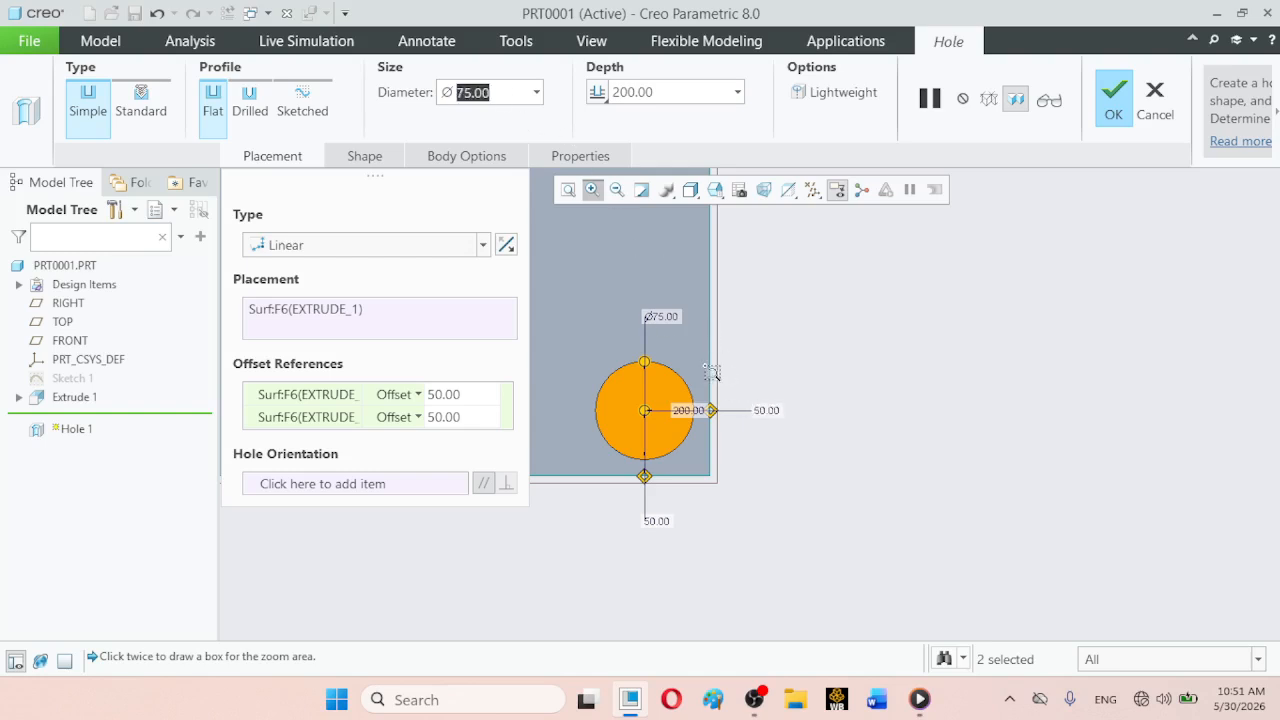
middle_click(713, 374)
left_click(763, 412)
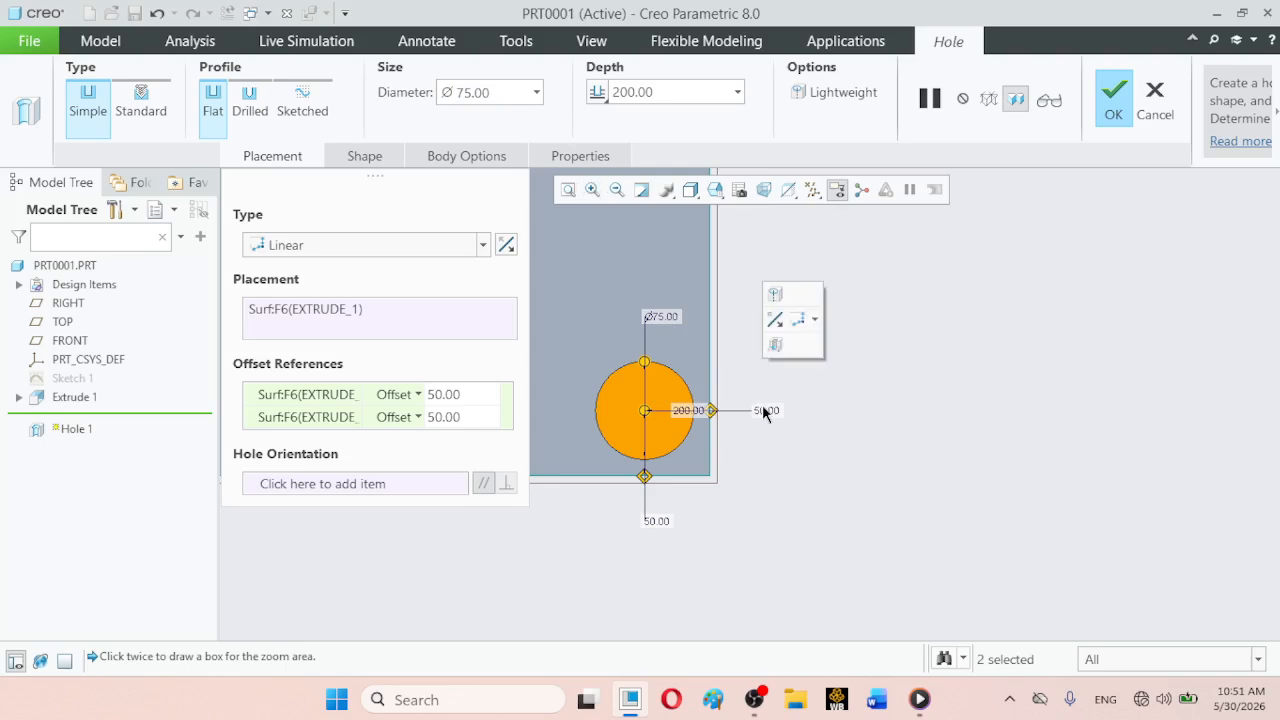
double_click(766, 411)
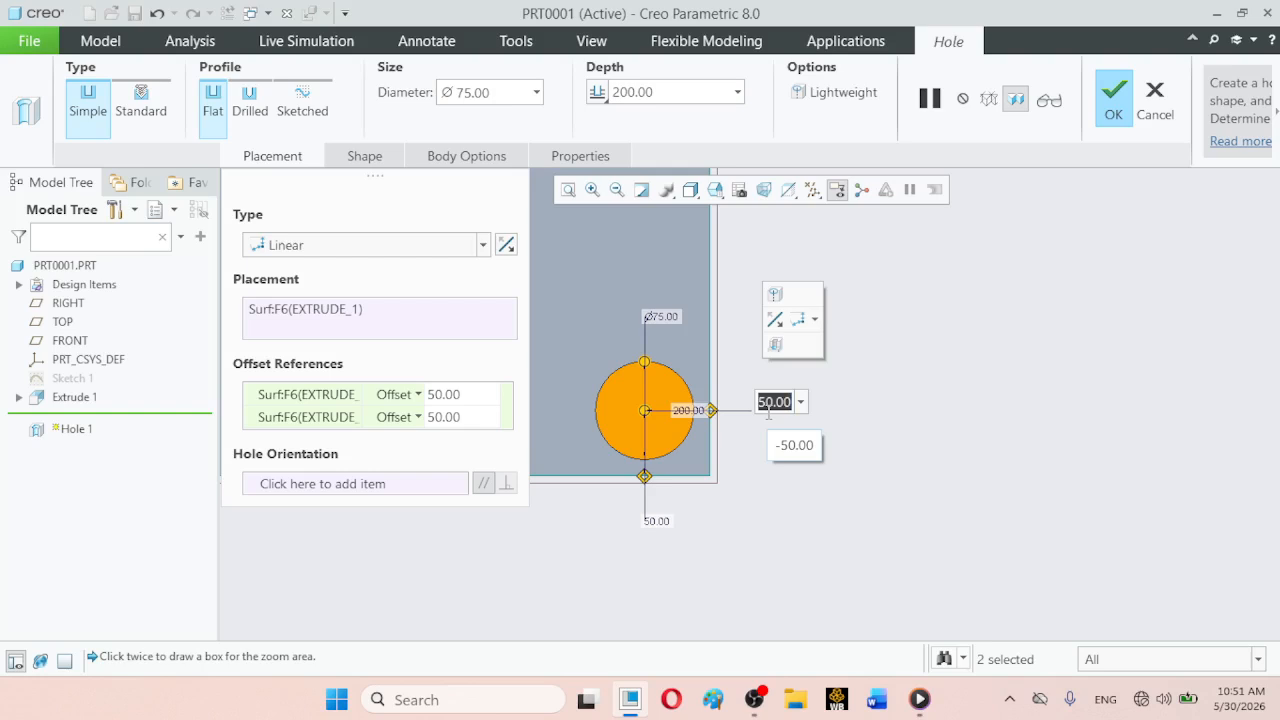
type("100")
key("Return")
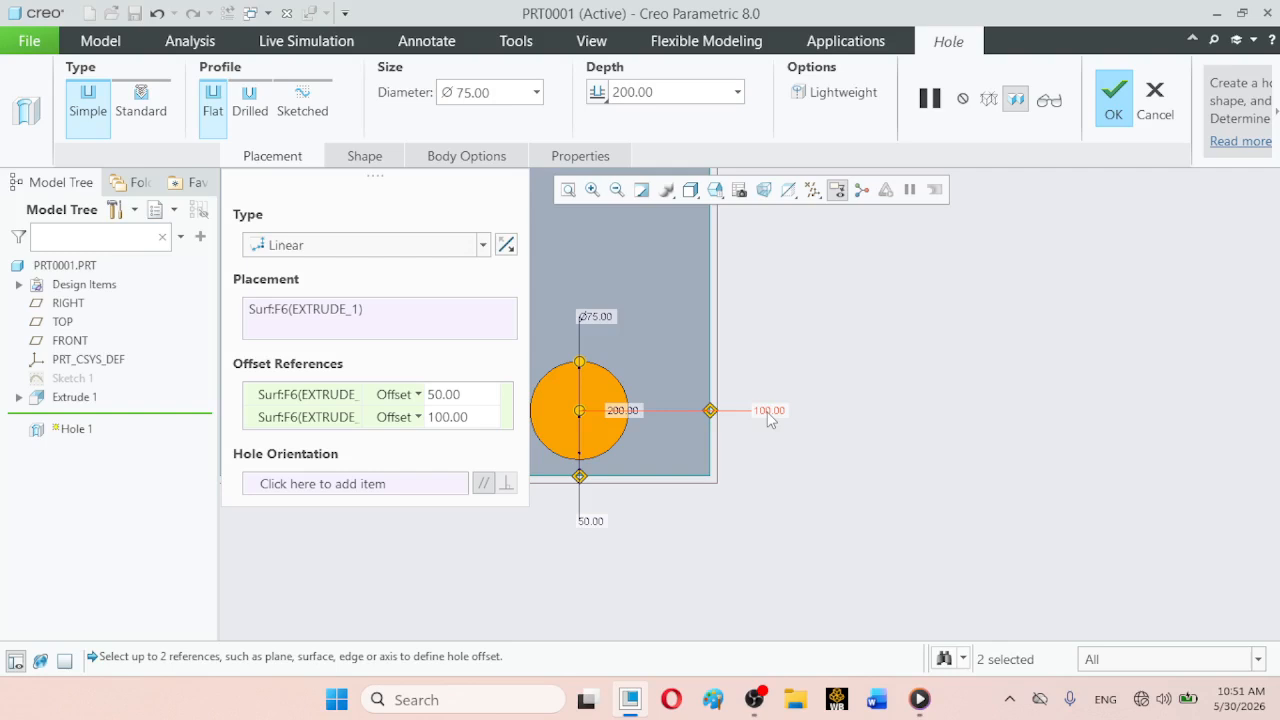
- Replace the hole's short end face offset reference with the opposite short end face of the block
left_click(715, 190)
left_click(731, 214)
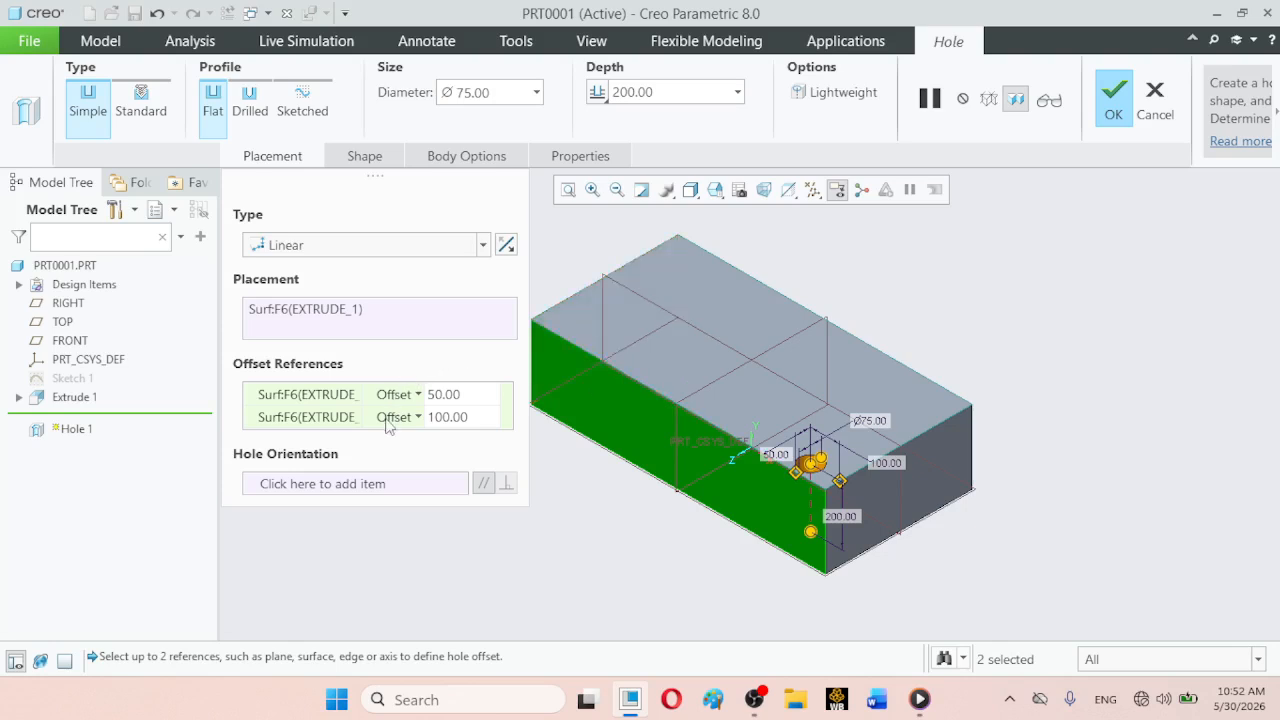
right_click(325, 428)
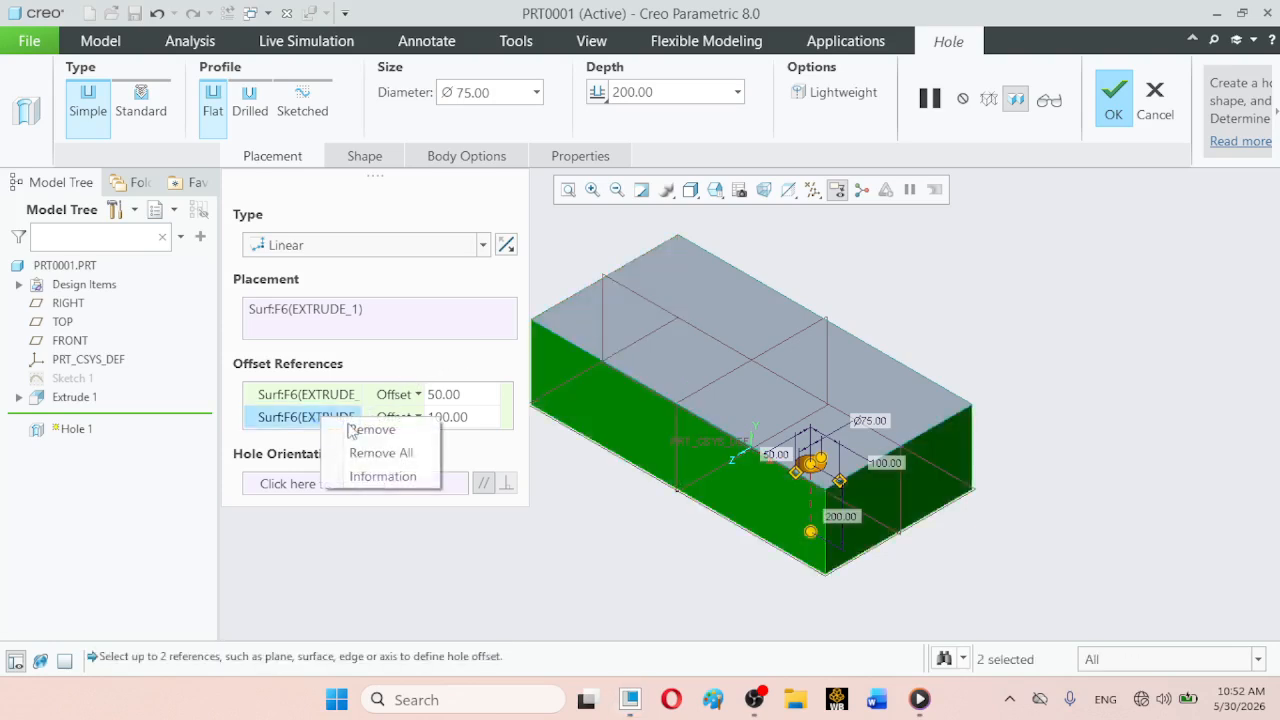
left_click(358, 427)
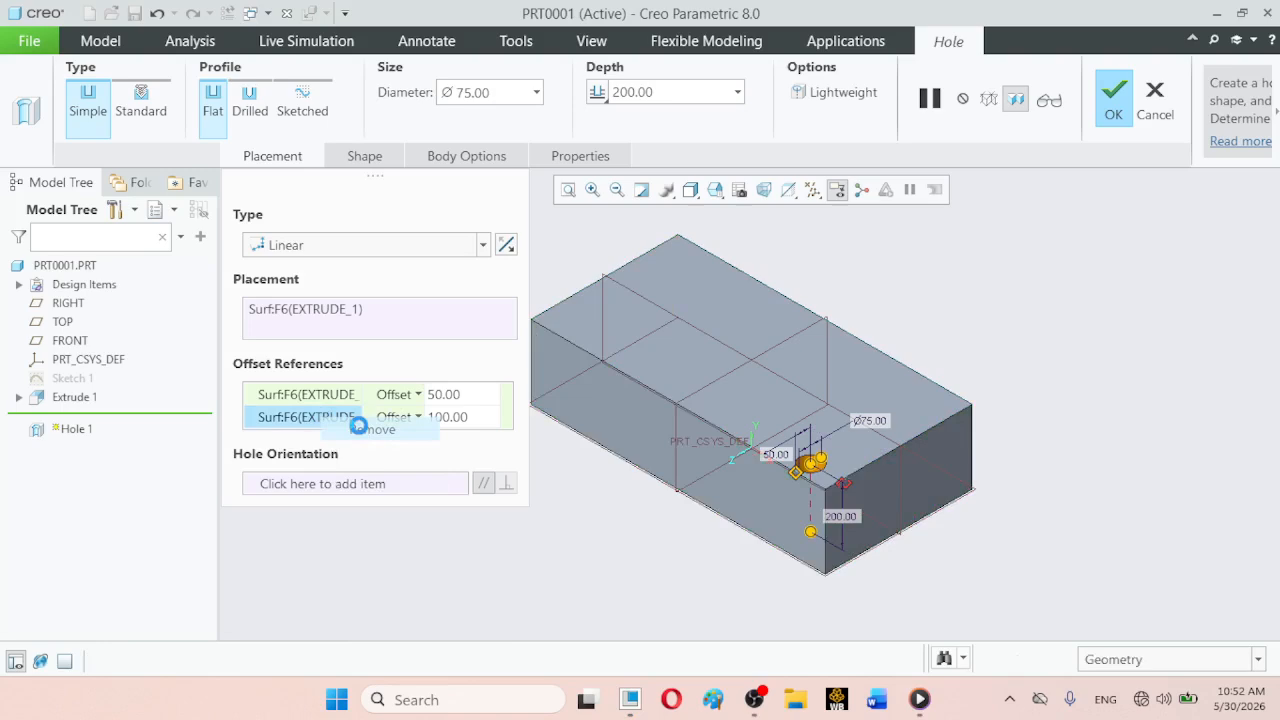
left_click(574, 318, "ctrl")
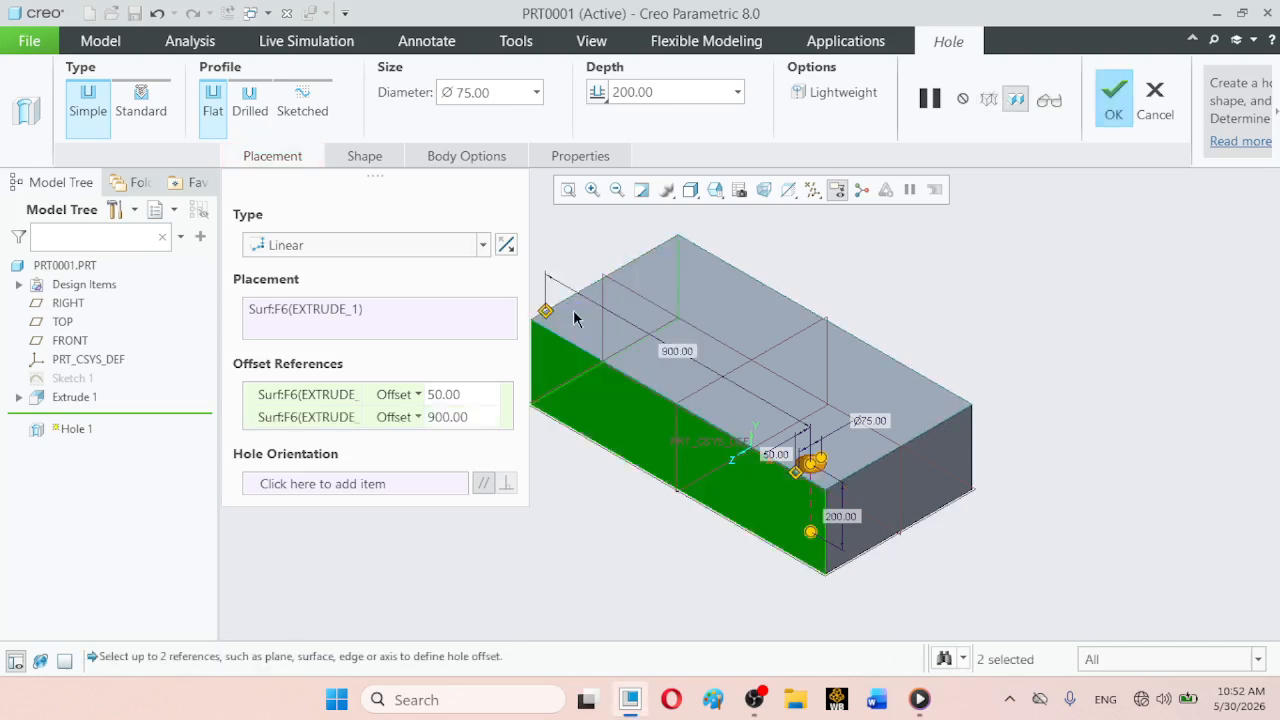
- Set the hole's offset from the newly referenced end face to 100 and complete the hole
left_click(444, 419)
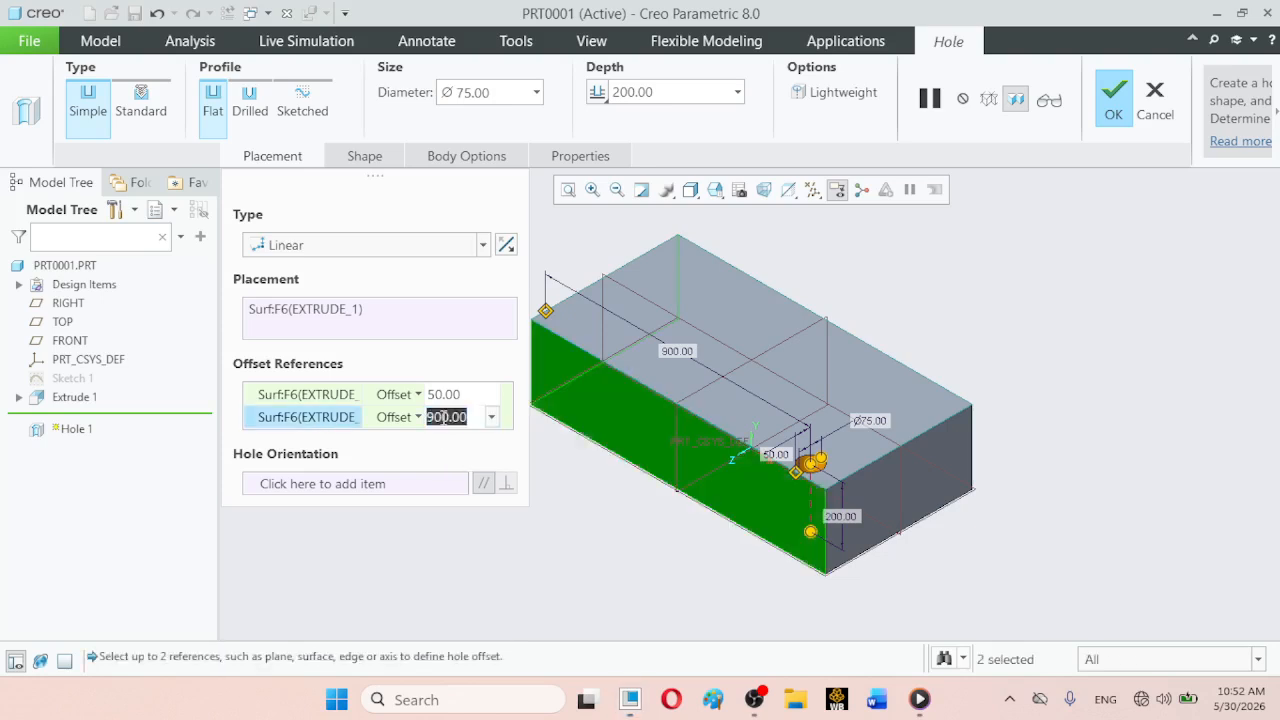
type("100")
key("Return")
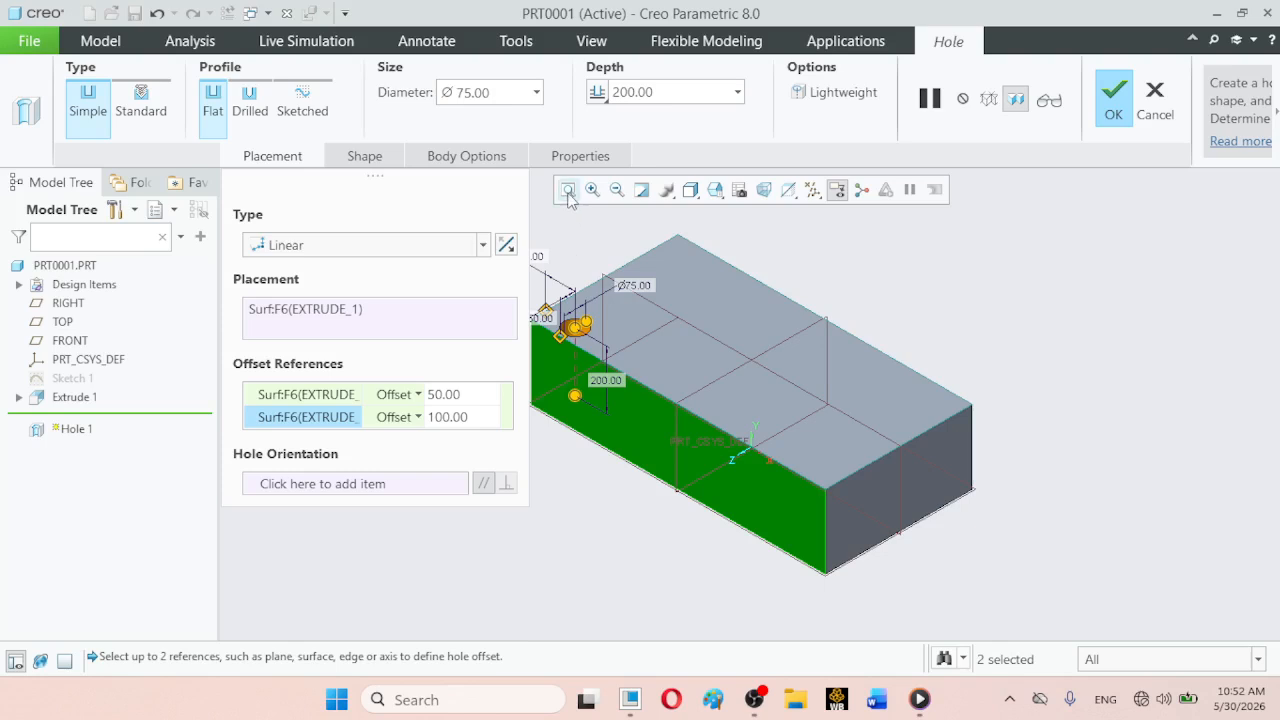
left_click(277, 155)
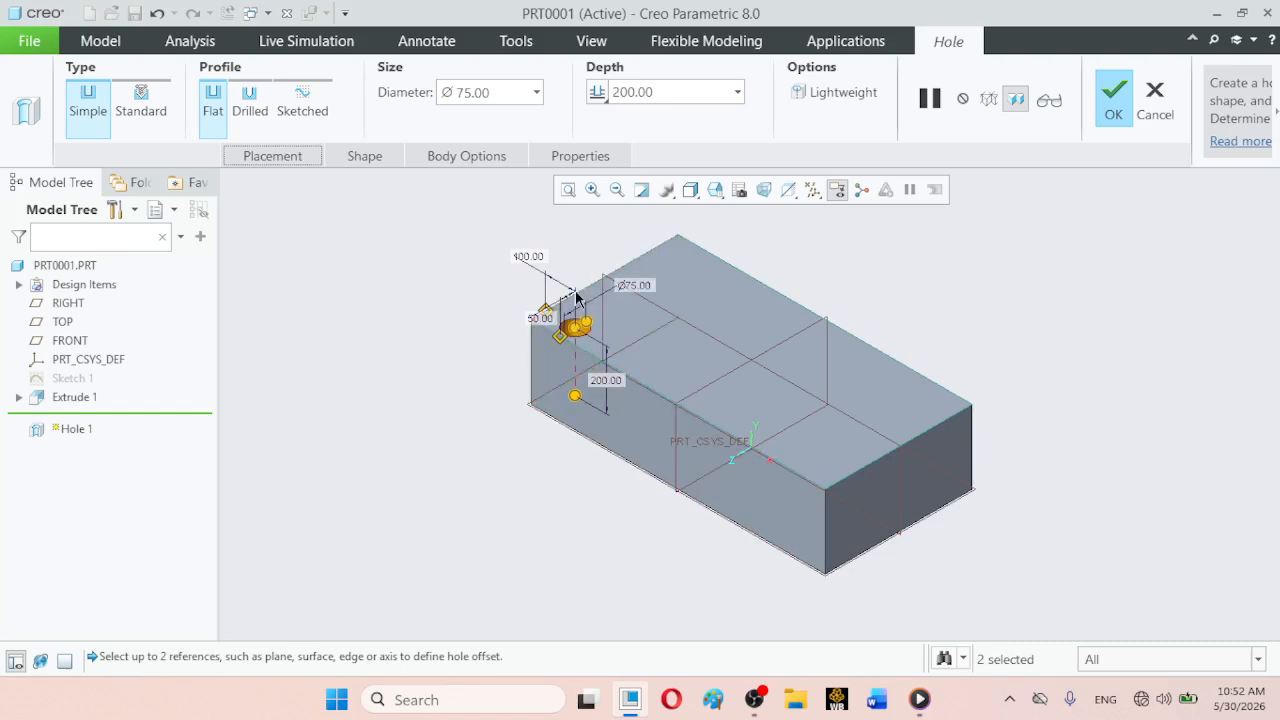
left_click(1126, 108)
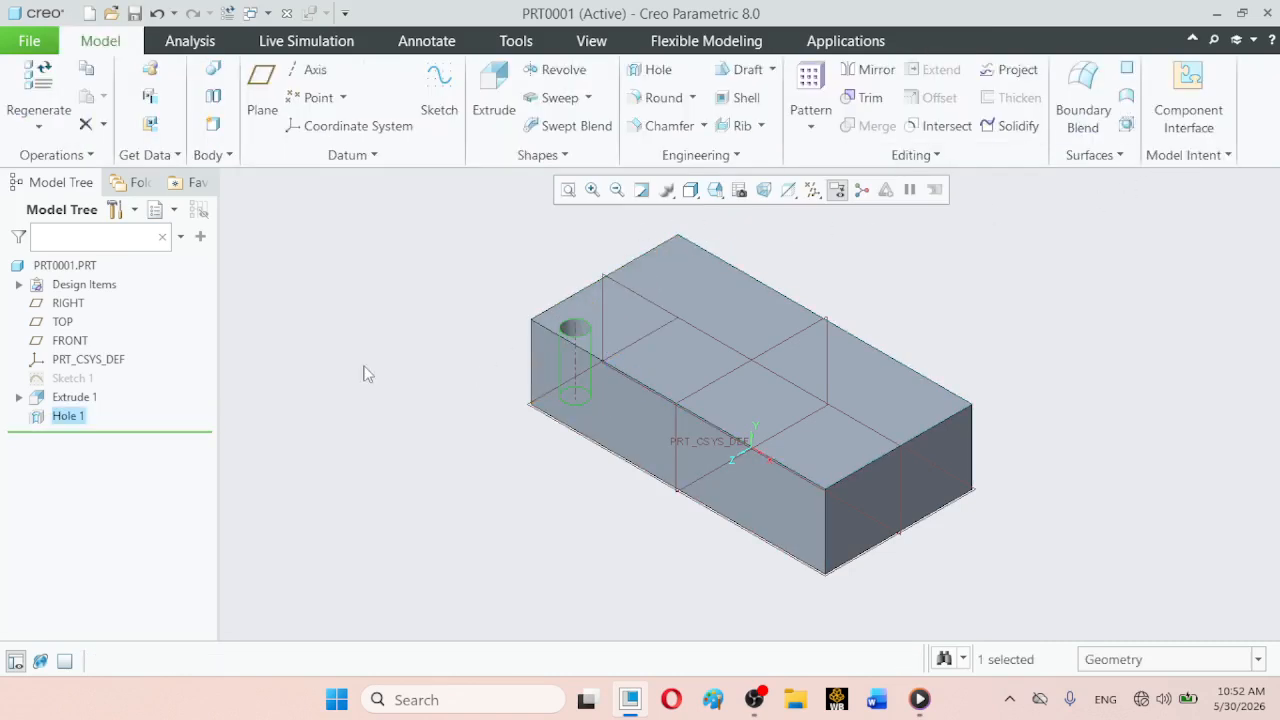
left_click(400, 297)
left_click(715, 190)
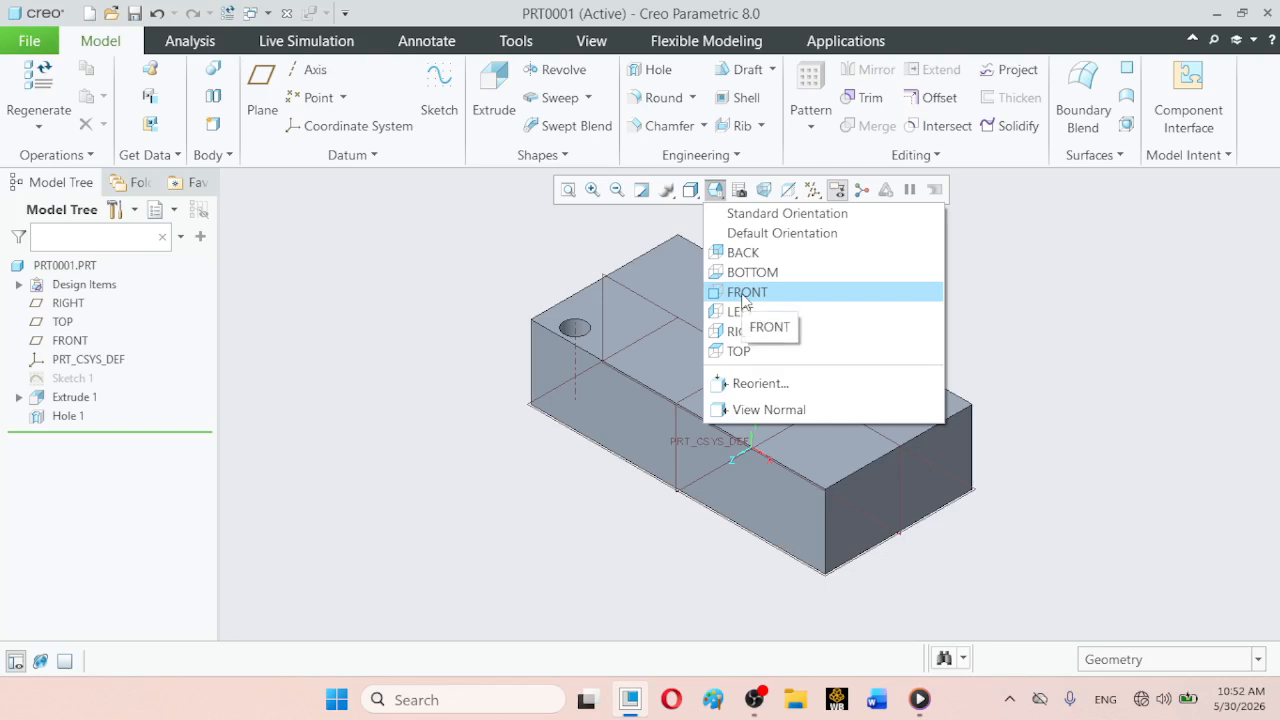
left_click(737, 350)
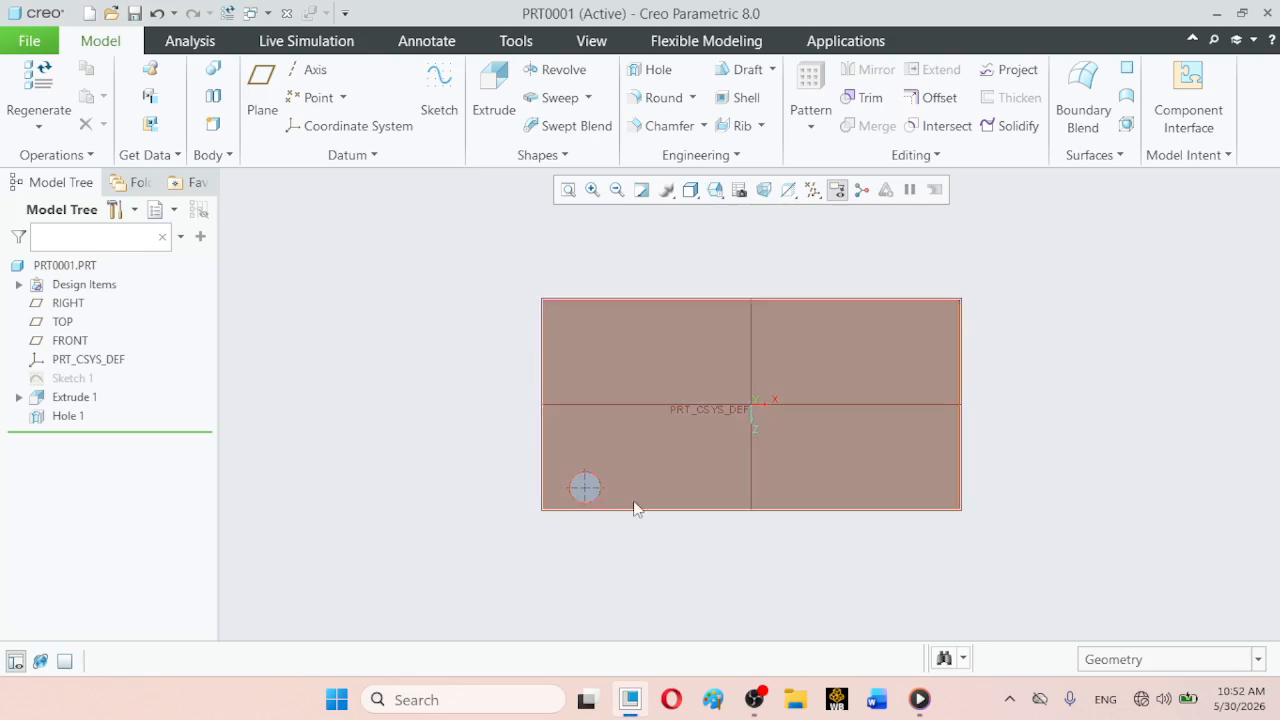
left_click(753, 700)
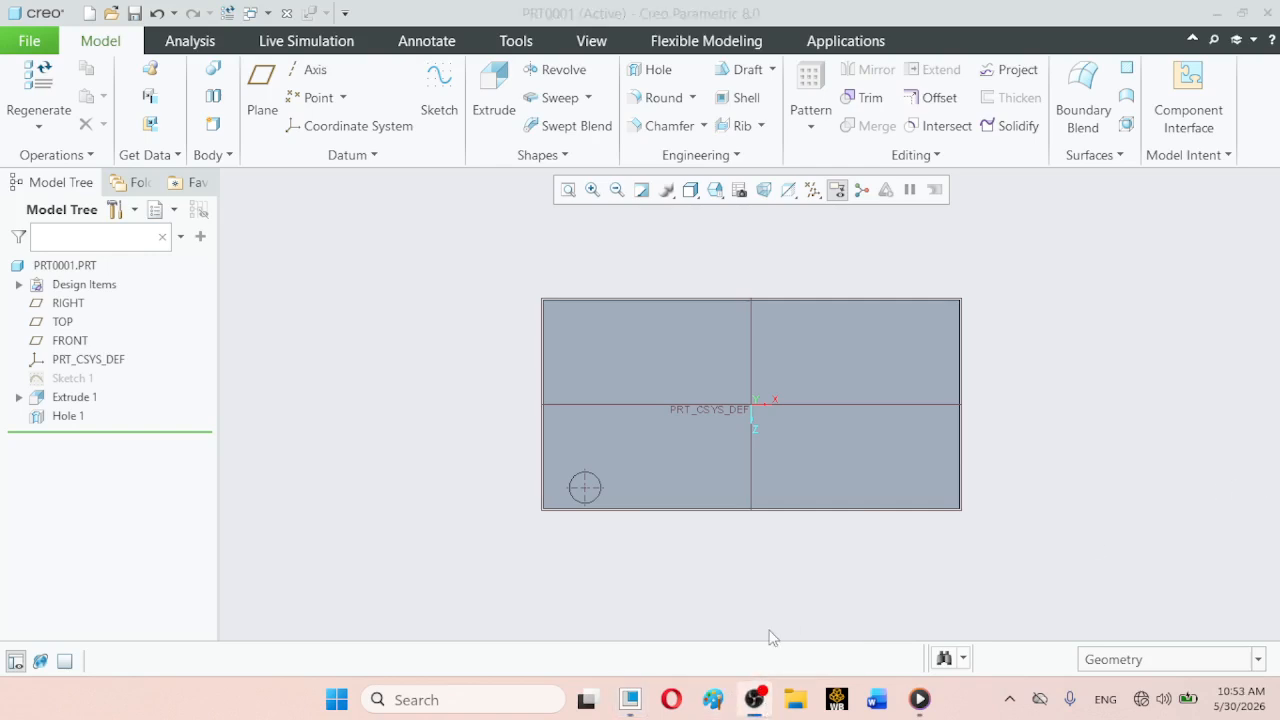
left_click(631, 706)
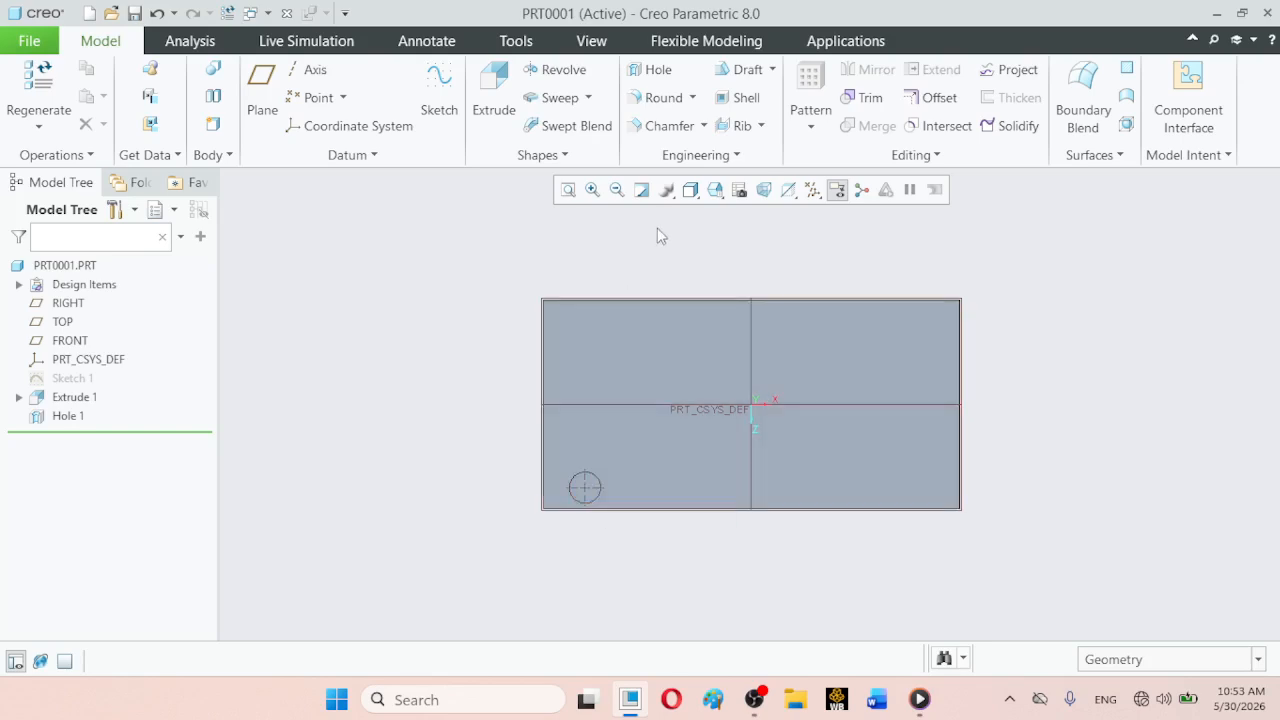
left_click(715, 190)
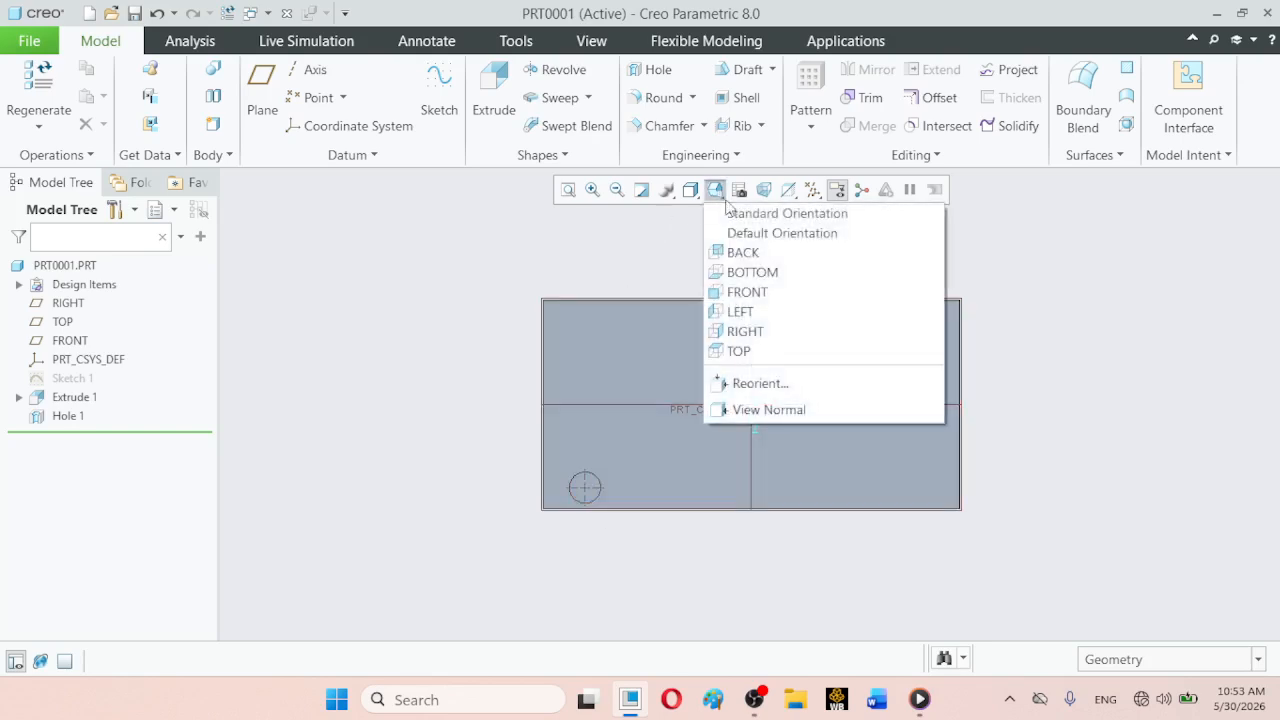
left_click(738, 212)
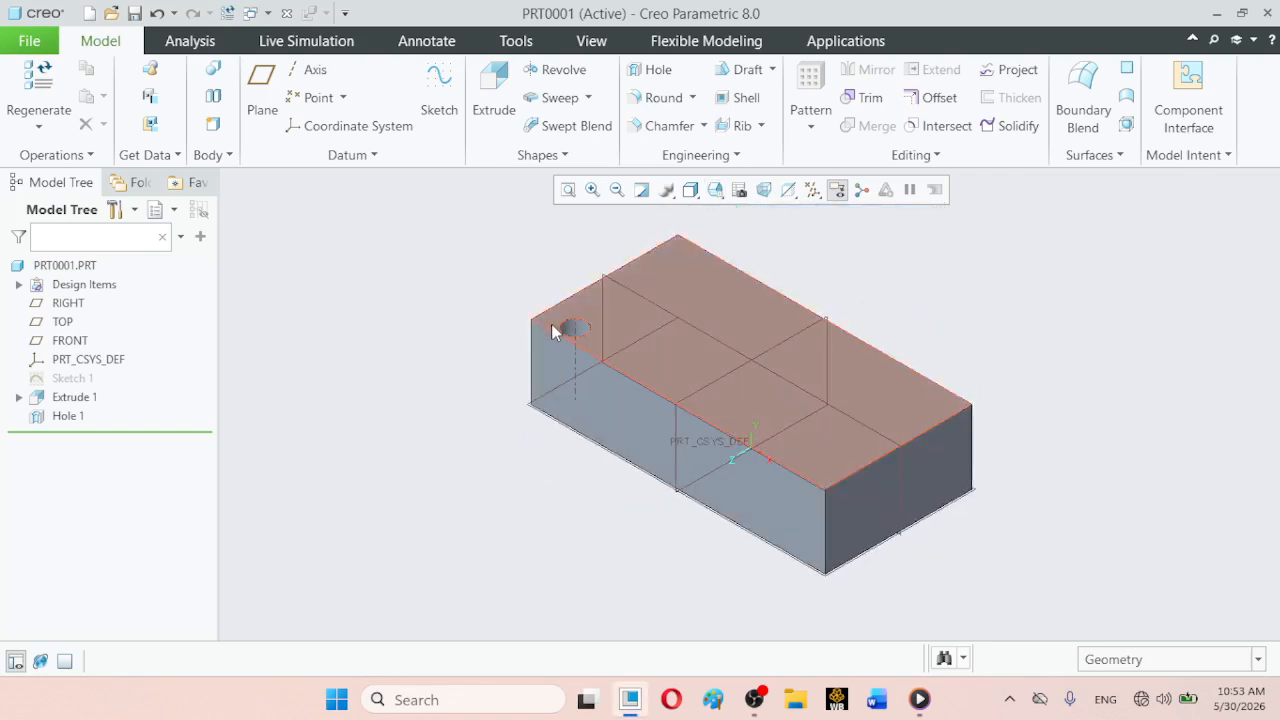
- Display the model in Wireframe style and turn off the display of all datum features
left_click(691, 191)
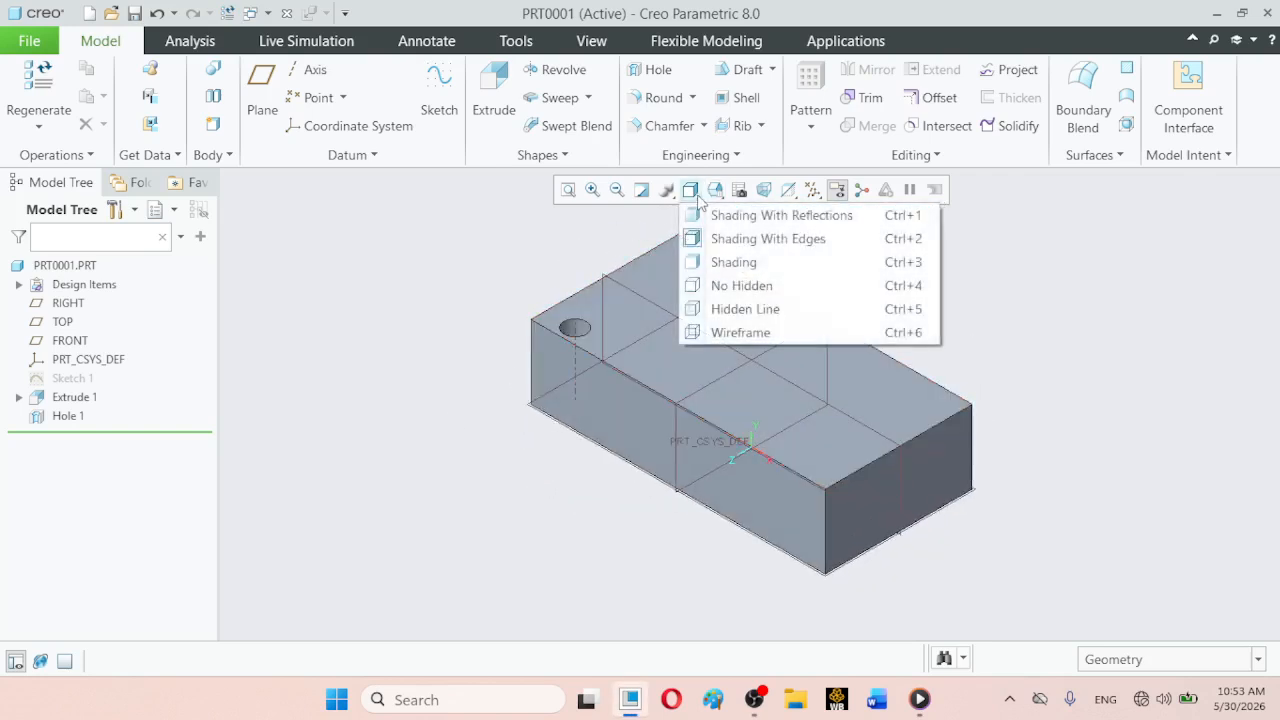
left_click(700, 332)
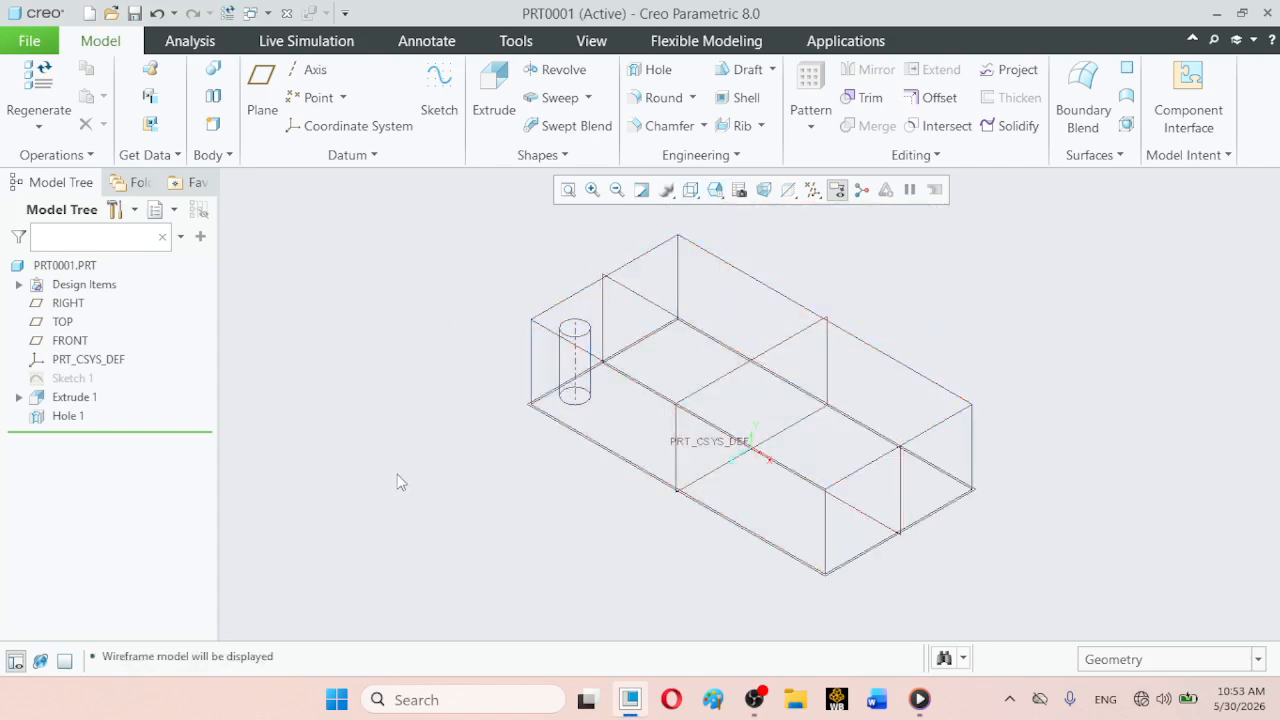
left_click(812, 190)
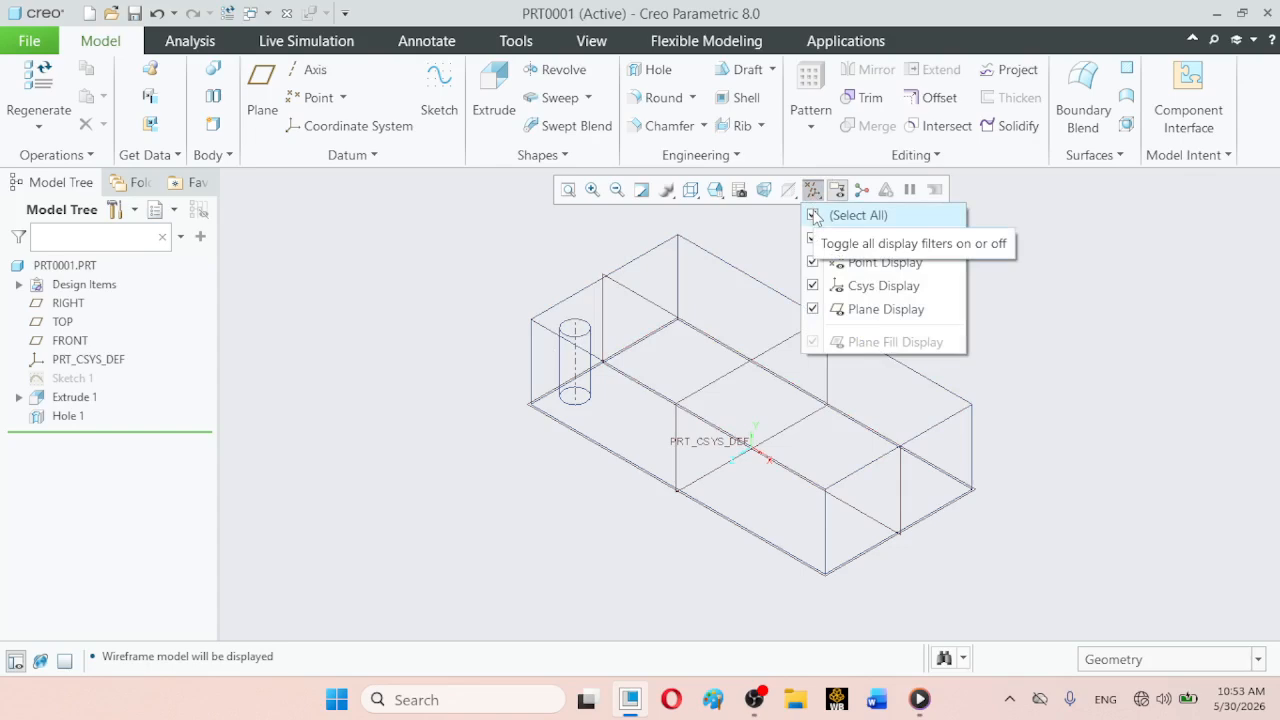
left_click(813, 216)
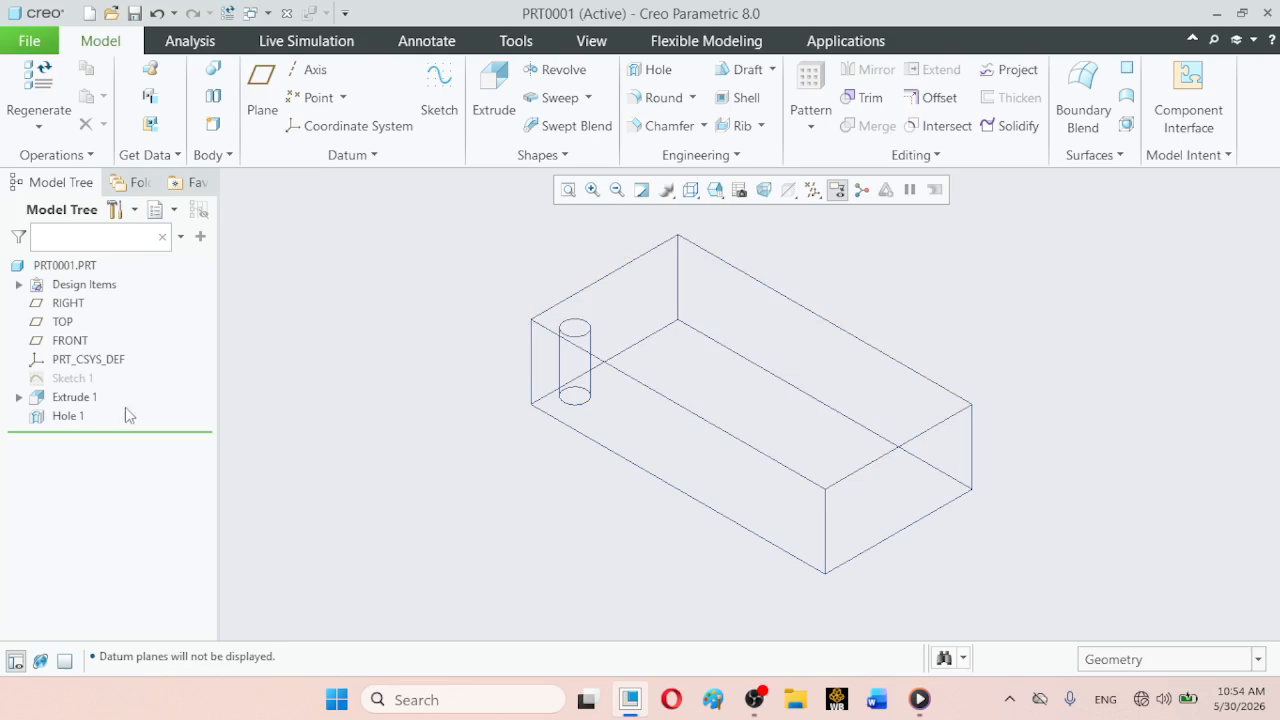
- Start a Dimension-type pattern of the hole, using its 100 offset from the short end face as the first direction dimension
left_click(68, 416)
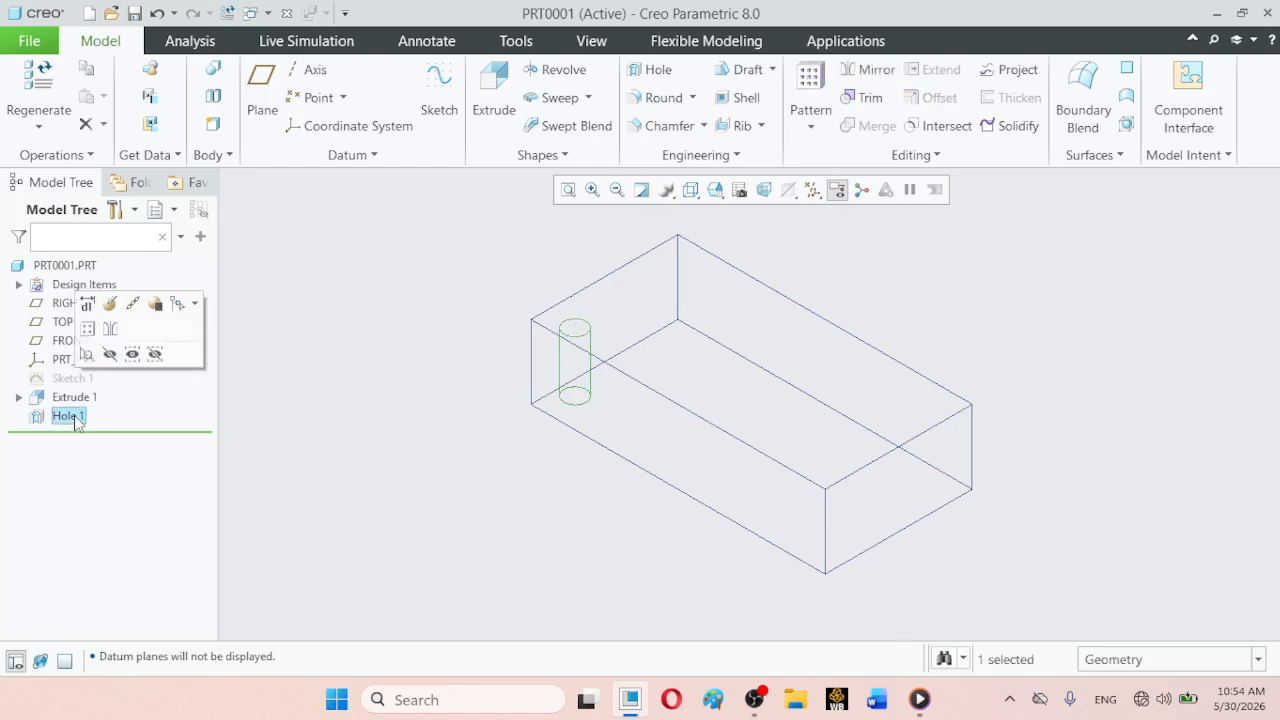
left_click(816, 129)
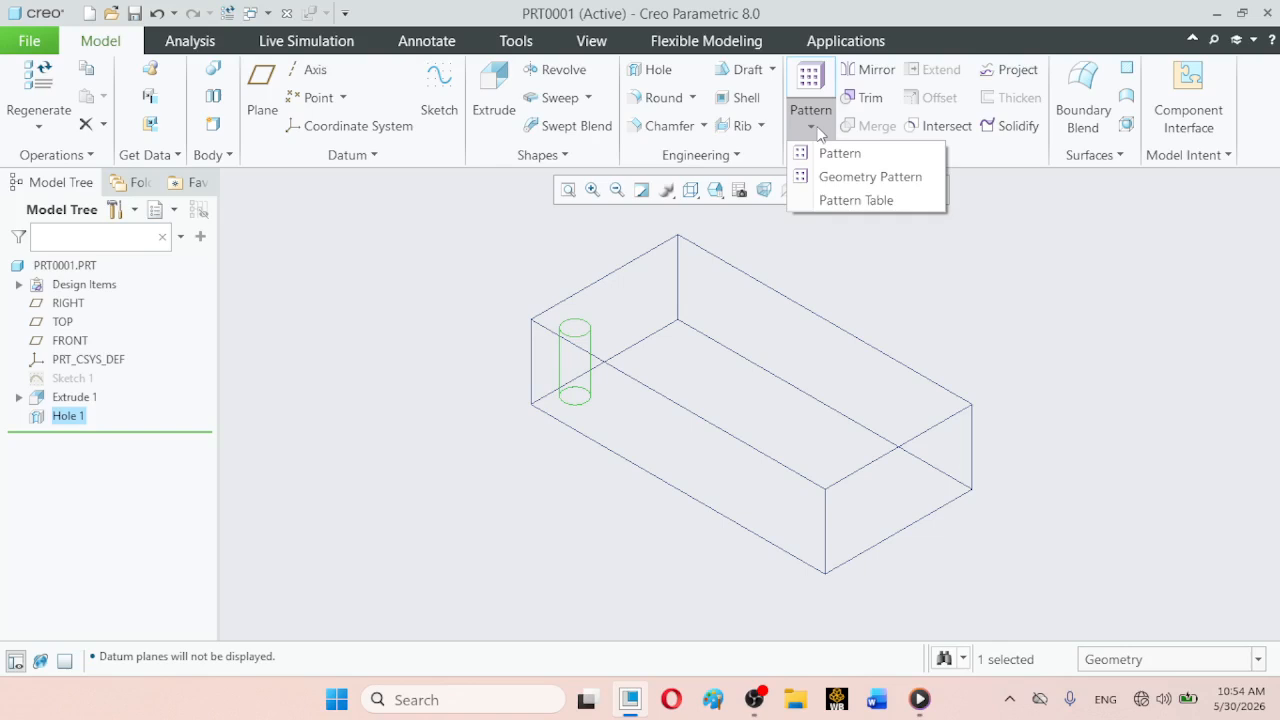
left_click(829, 153)
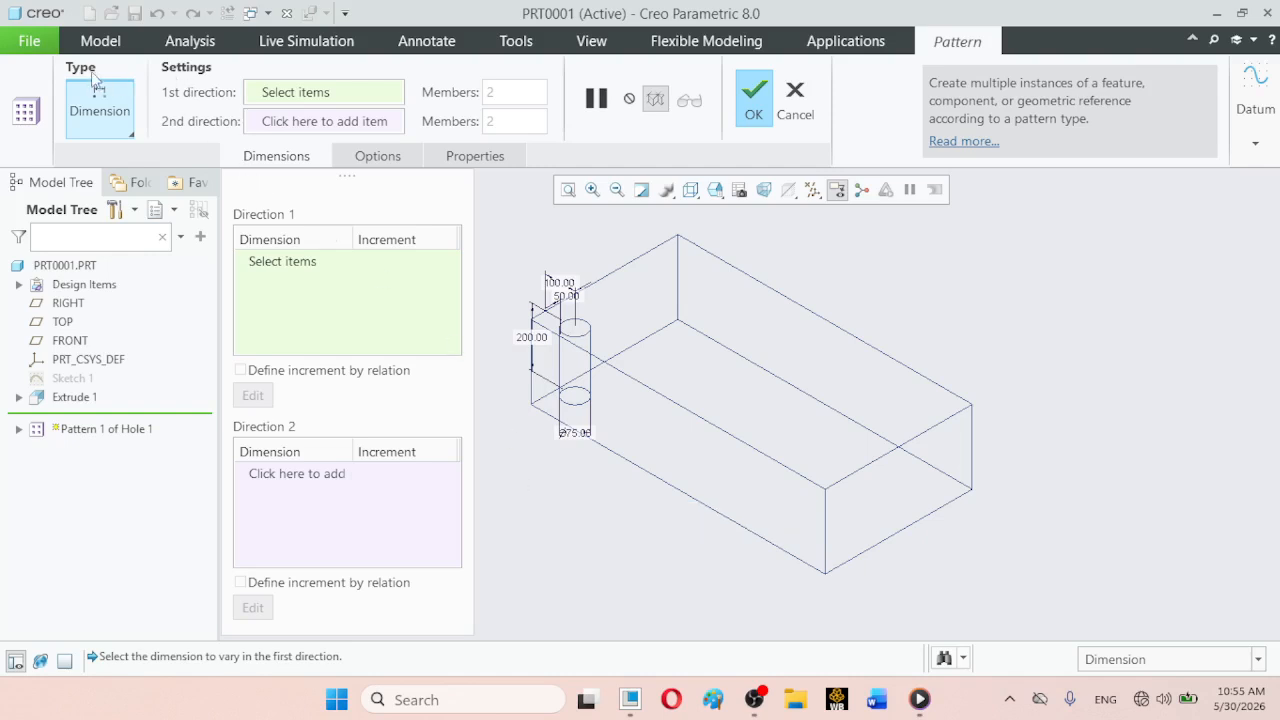
left_click(129, 134)
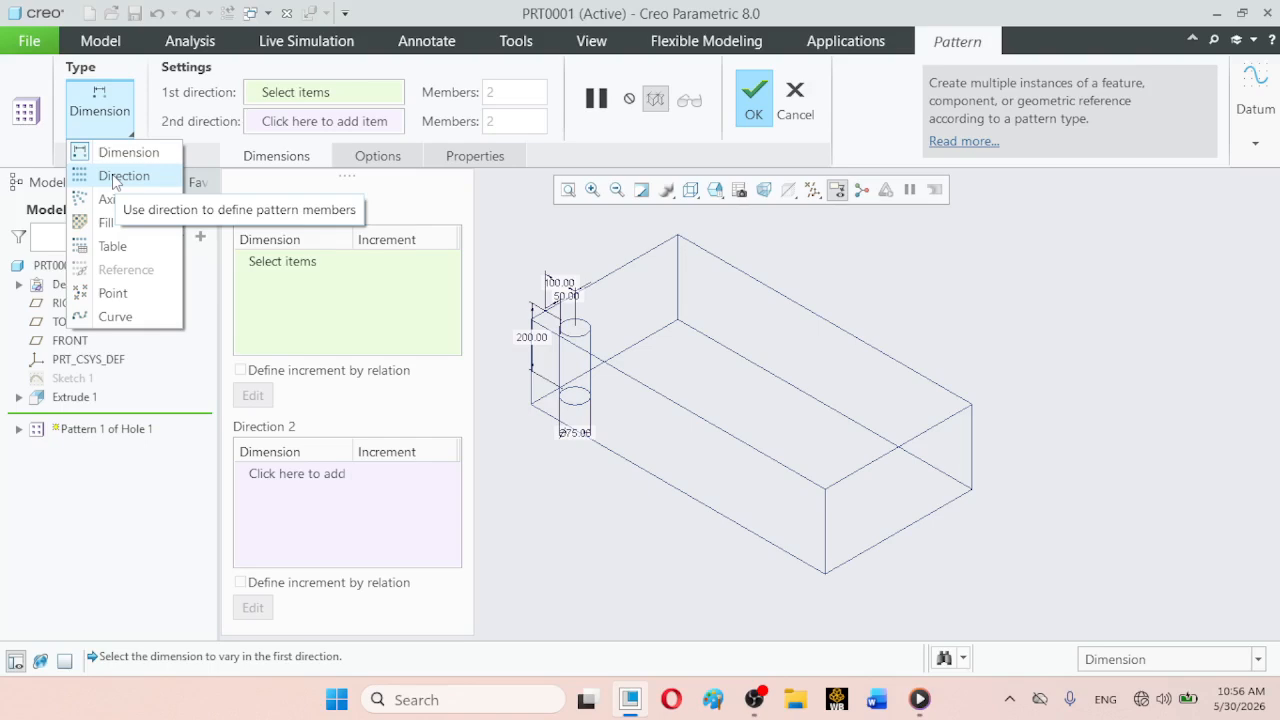
left_click(132, 133)
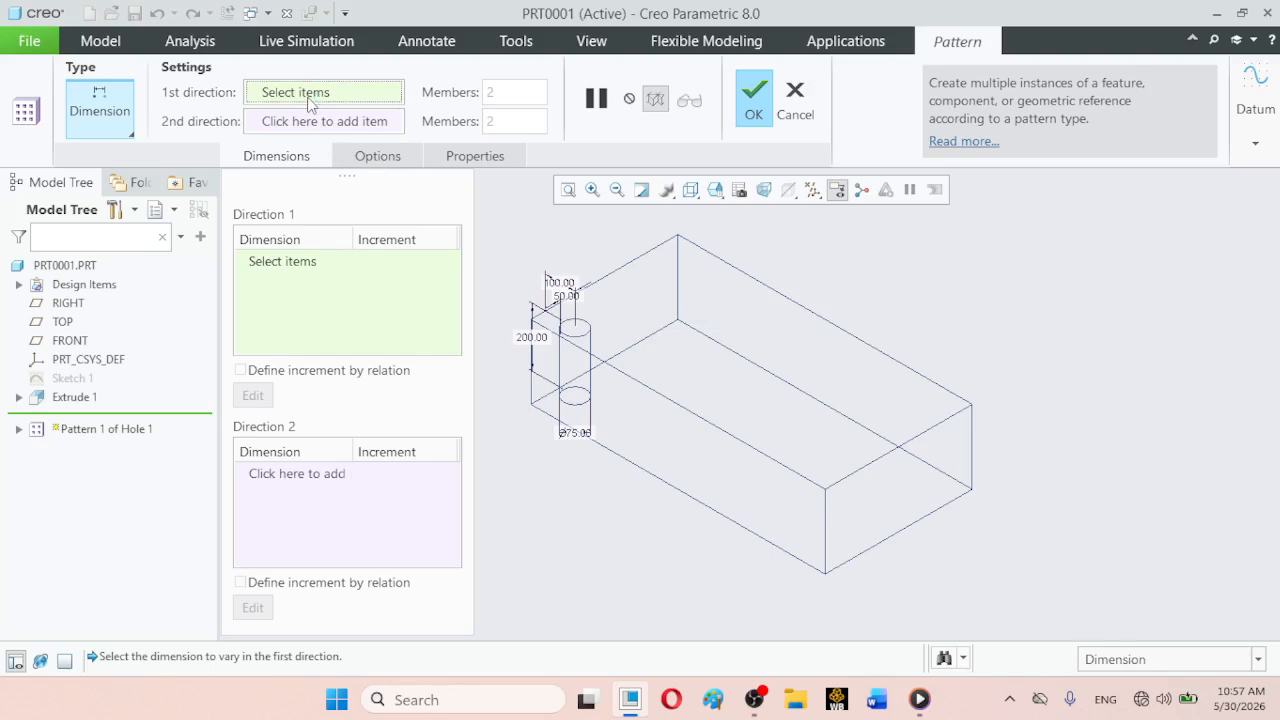
left_click(565, 287)
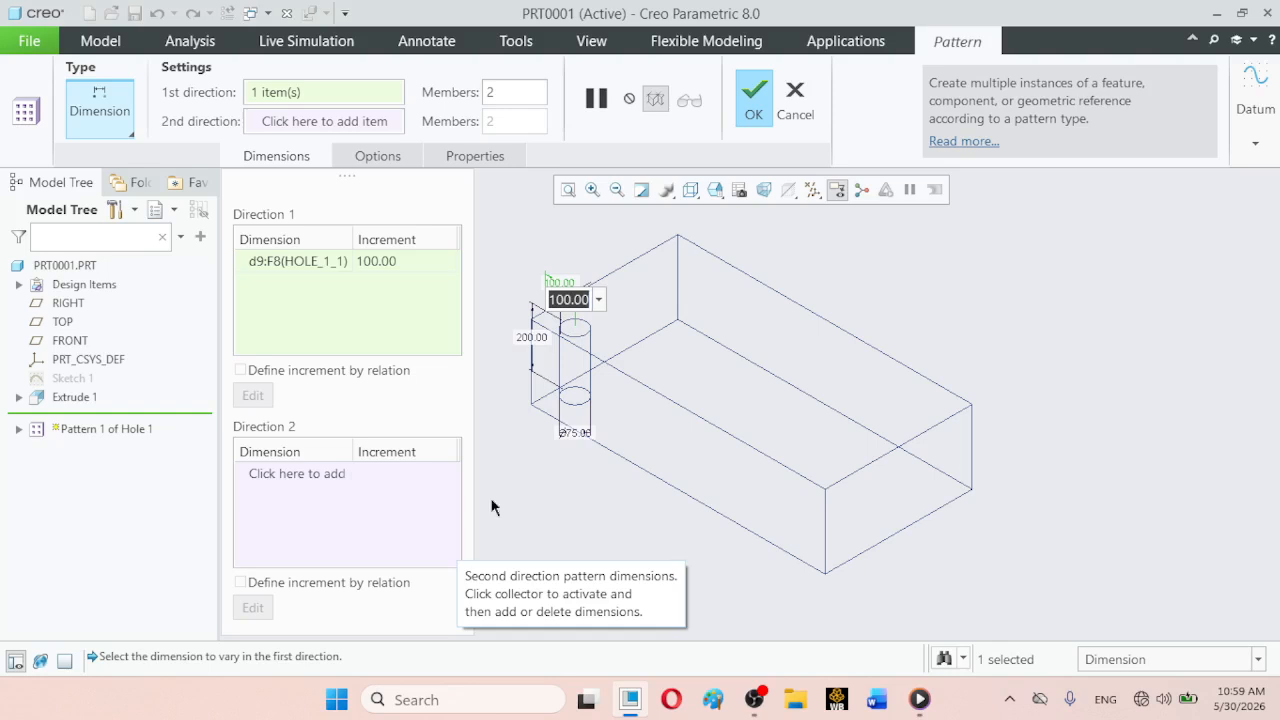
- Set the first direction of the hole pattern to 5 members with an increment of 160
left_click(497, 89)
left_click_drag(497, 88, 475, 101)
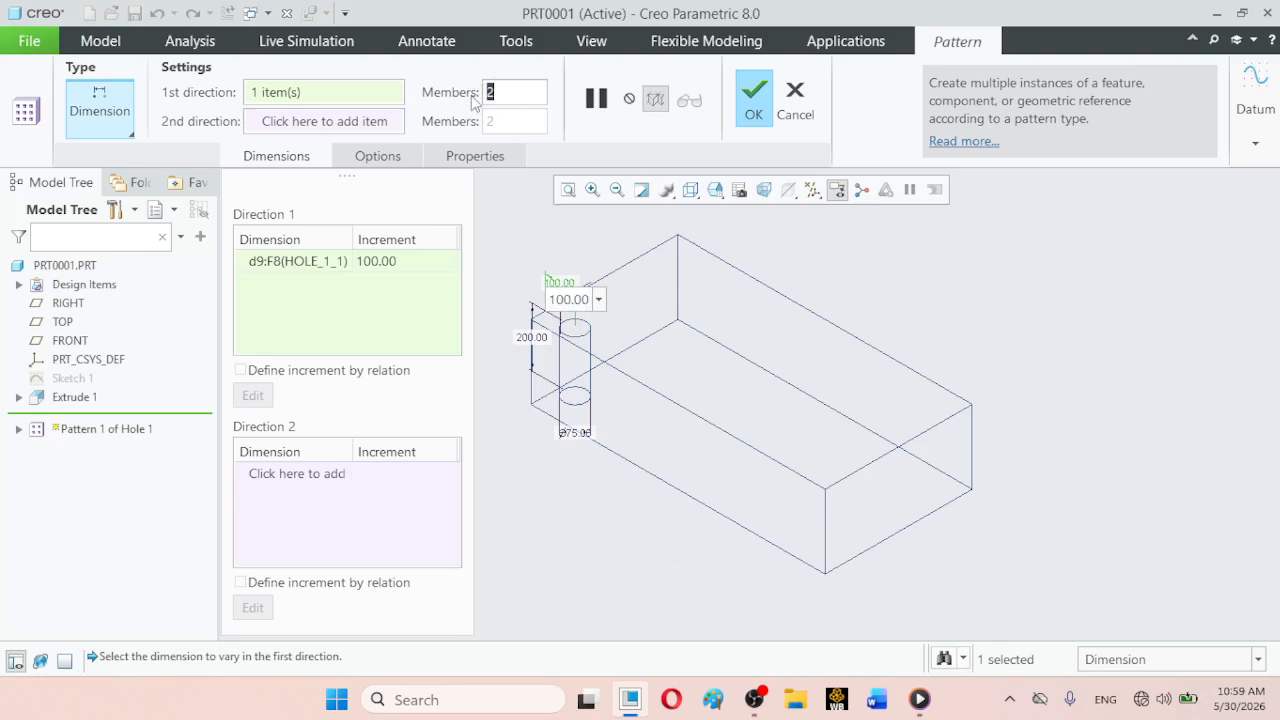
type("5")
key("Return")
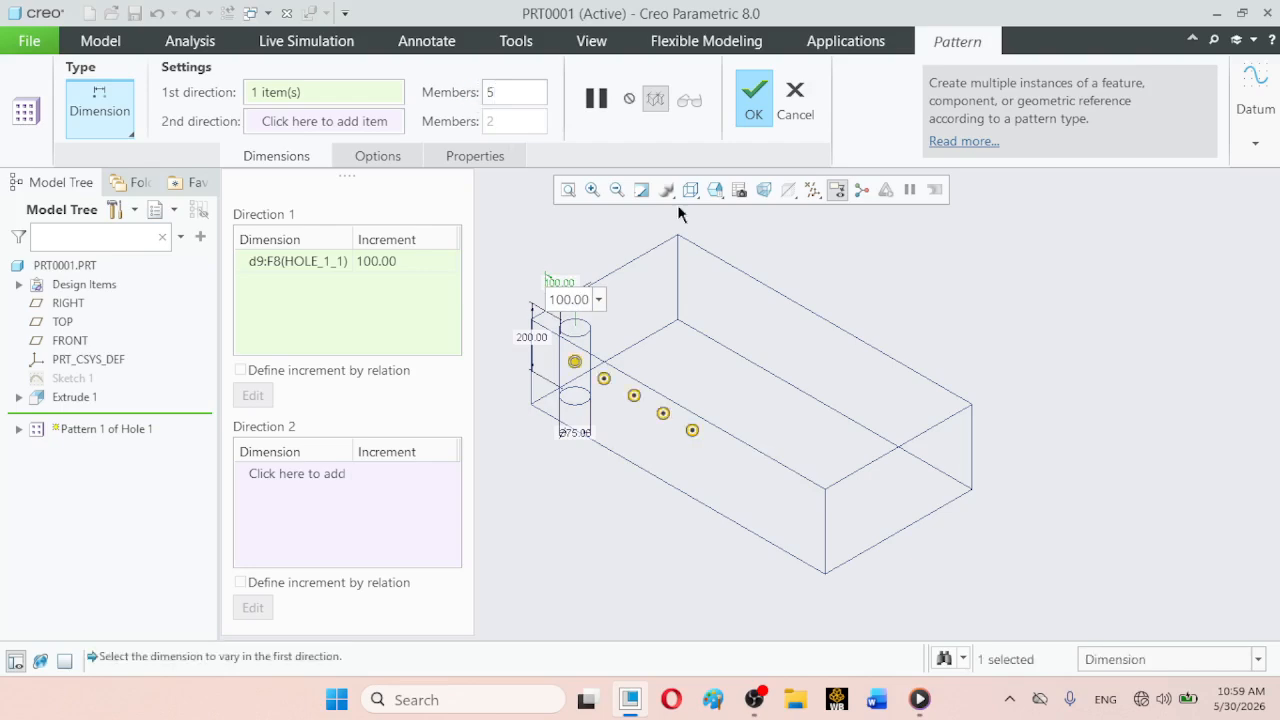
double_click(577, 299)
type("160")
key("Return")
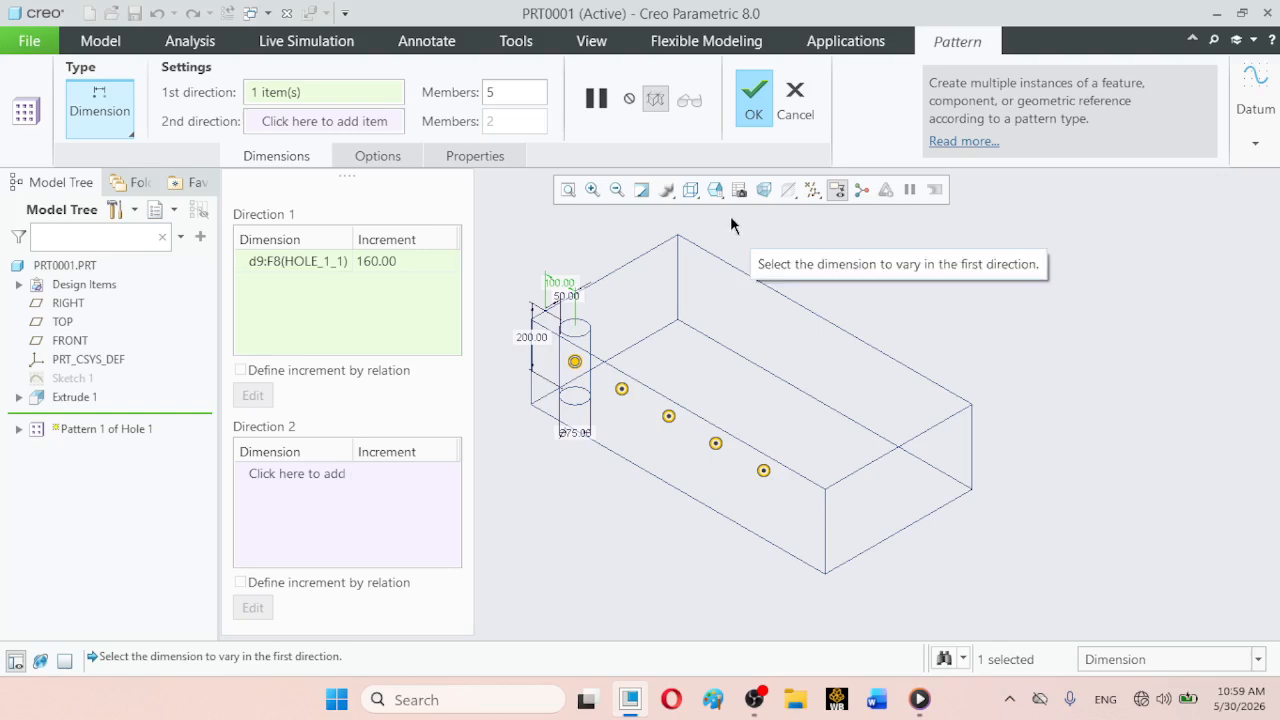
- Orient the model to the TOP view and complete the hole pattern
left_click(716, 191)
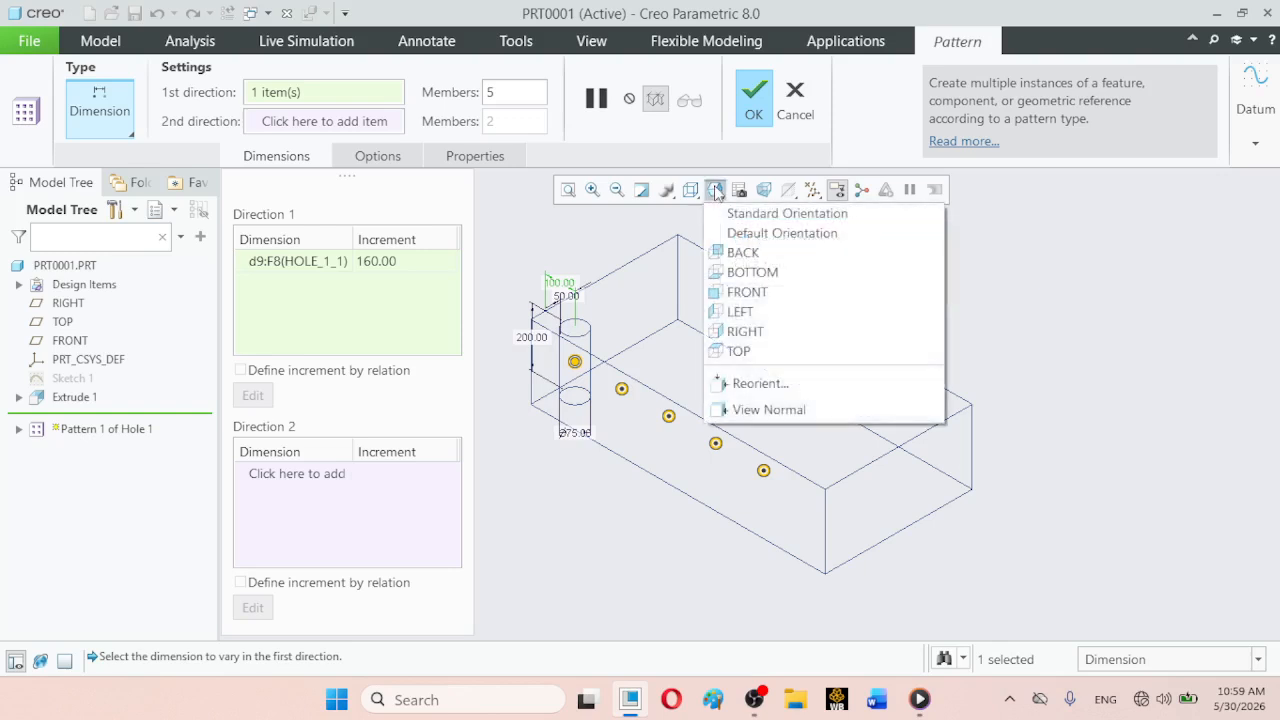
left_click(720, 352)
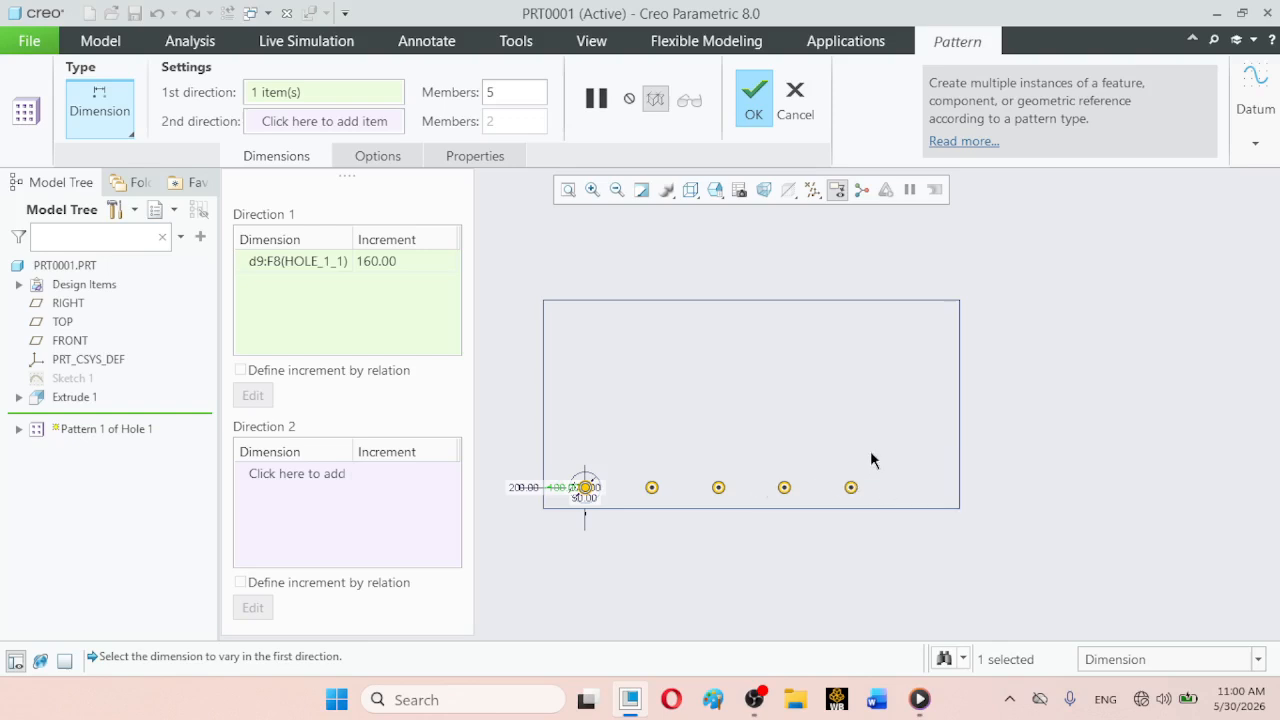
left_click(755, 117)
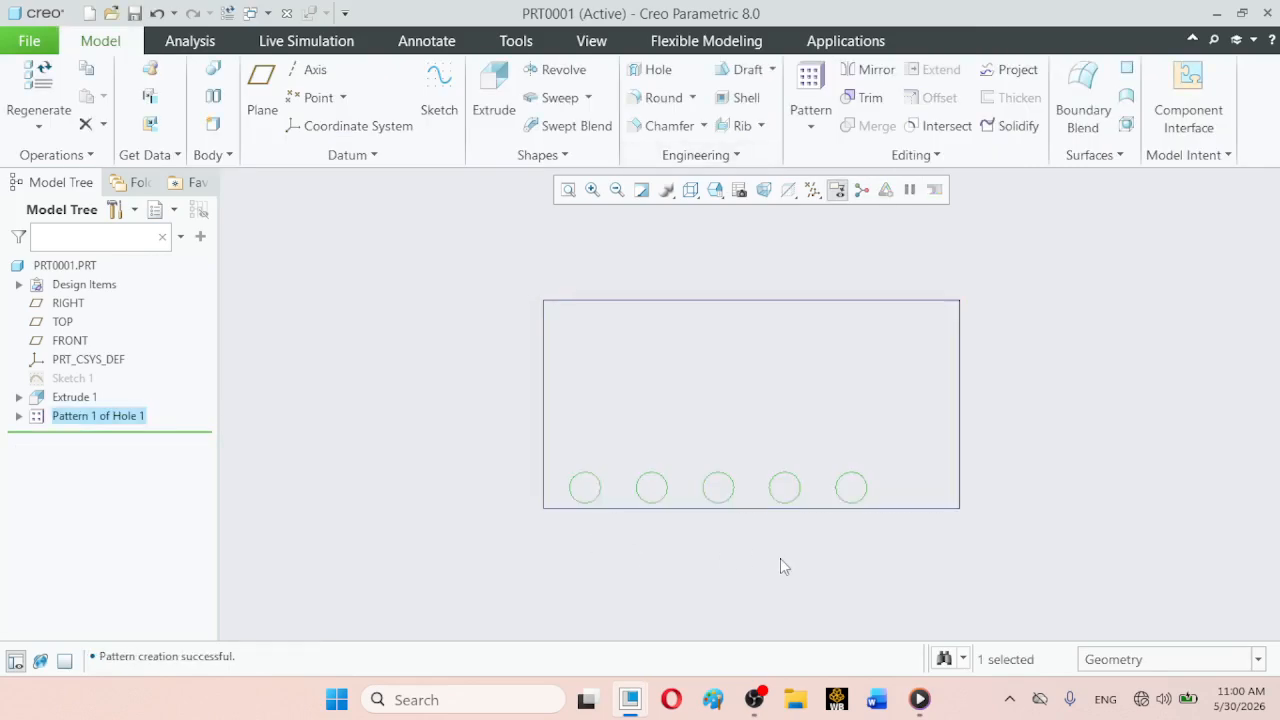
left_click(780, 560)
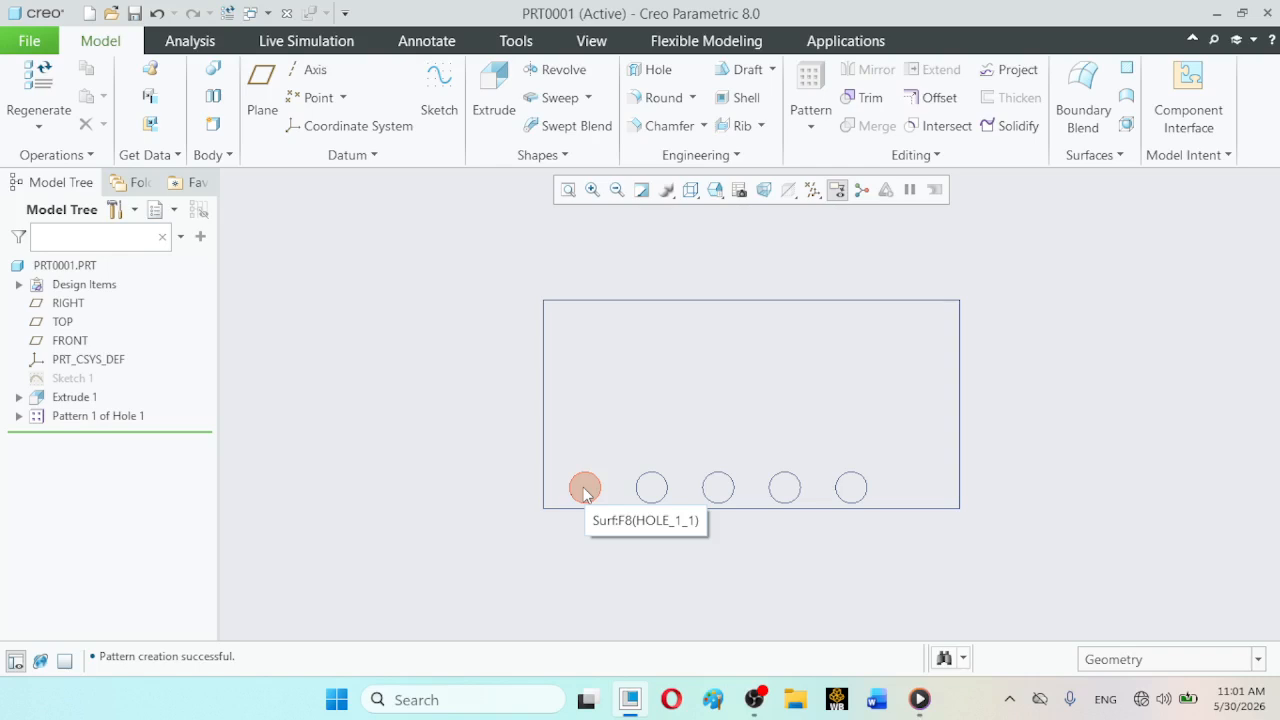
left_click(754, 700)
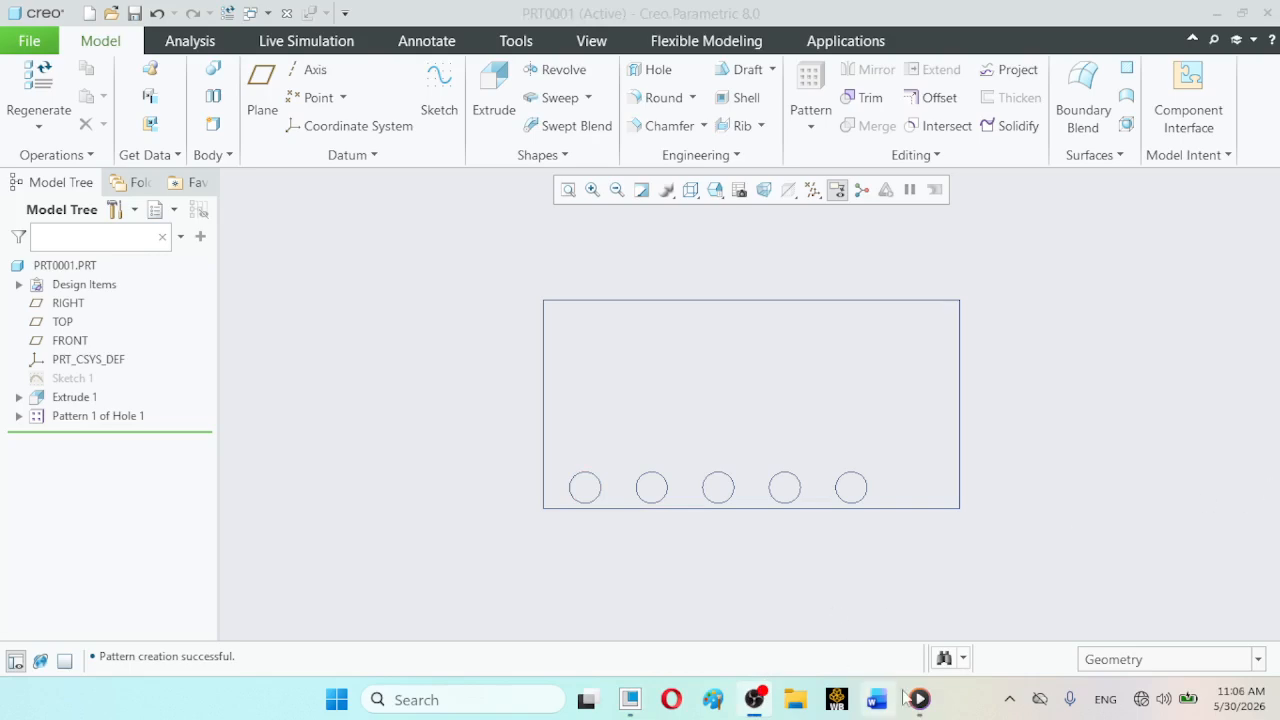
mouse_move(920, 700)
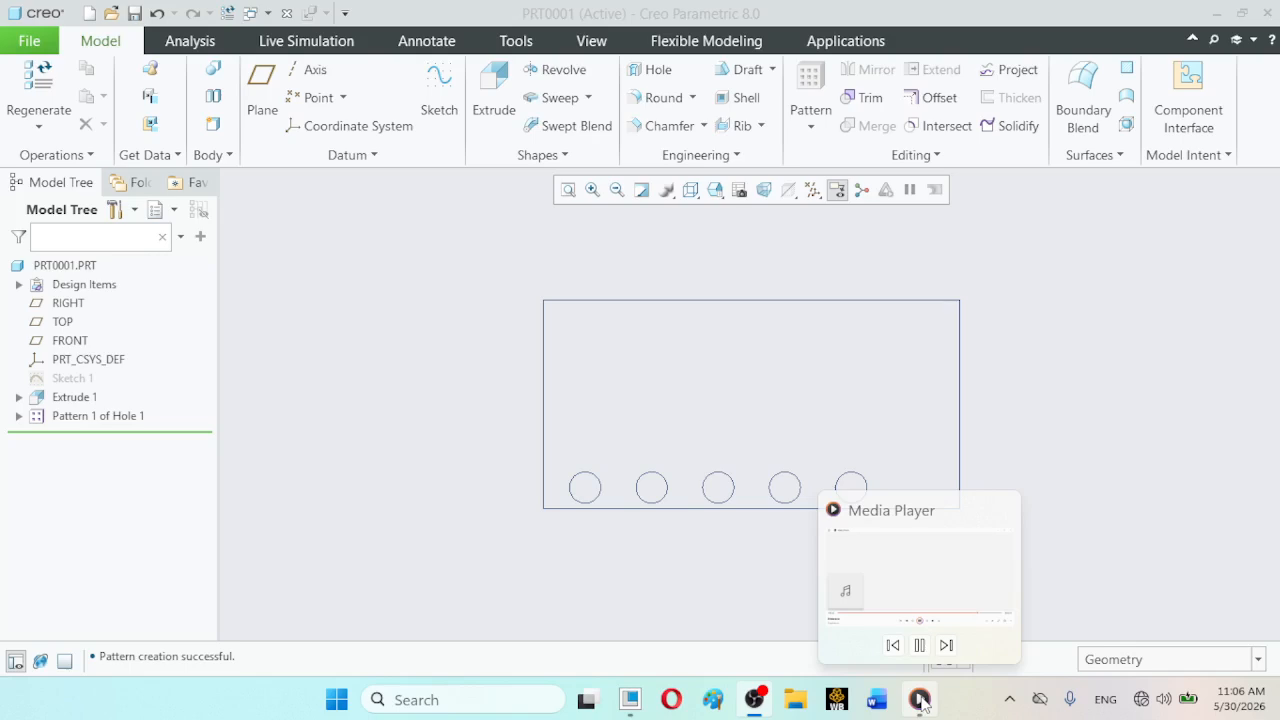
left_click(755, 703)
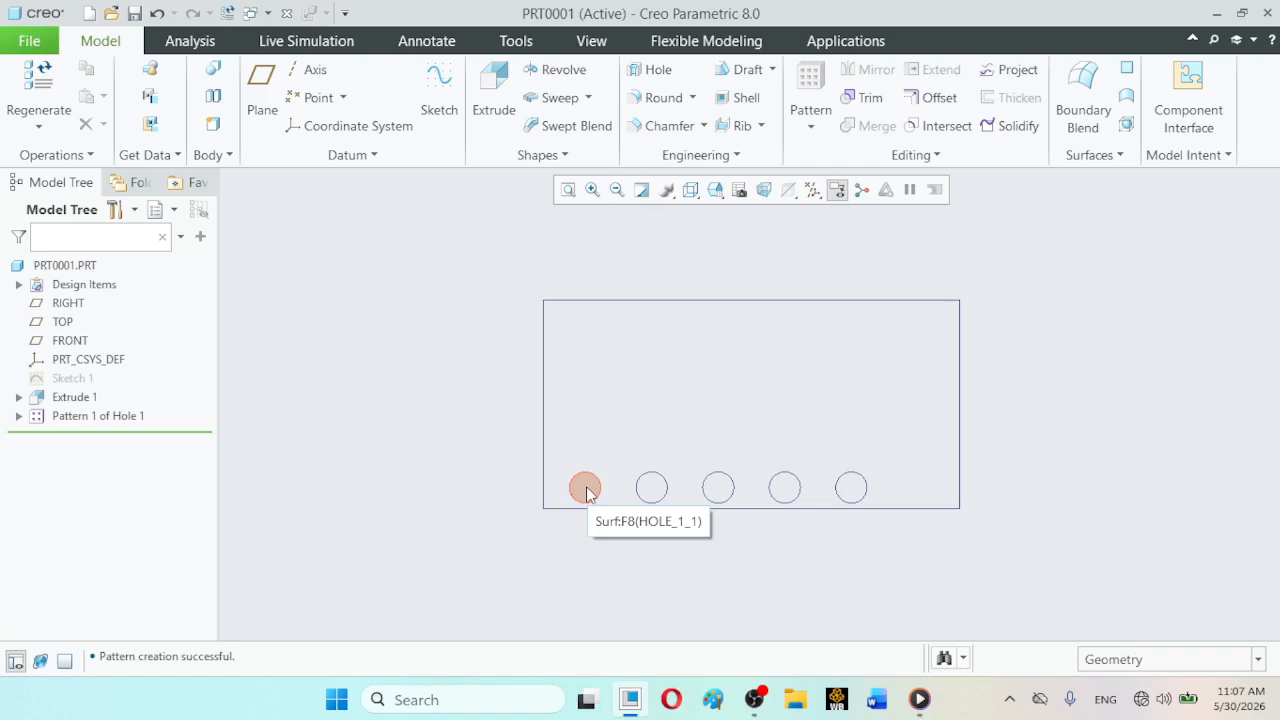
mouse_move(755, 705)
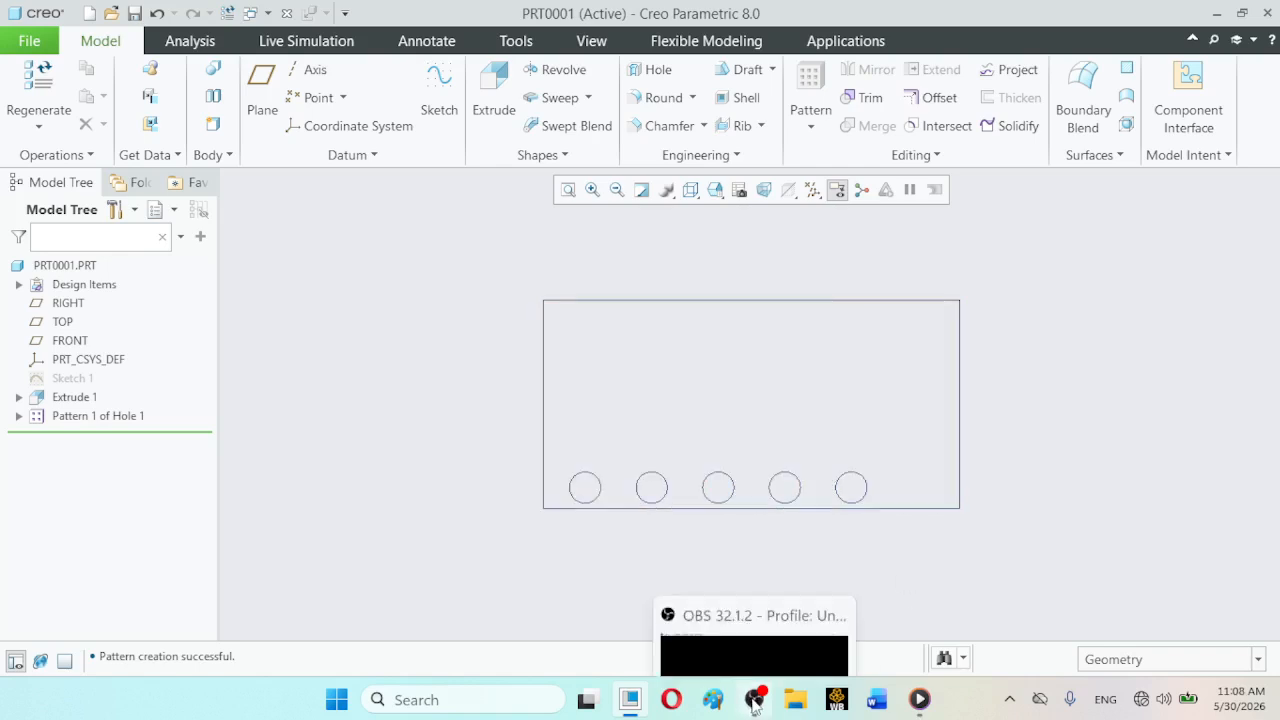
left_click(630, 700)
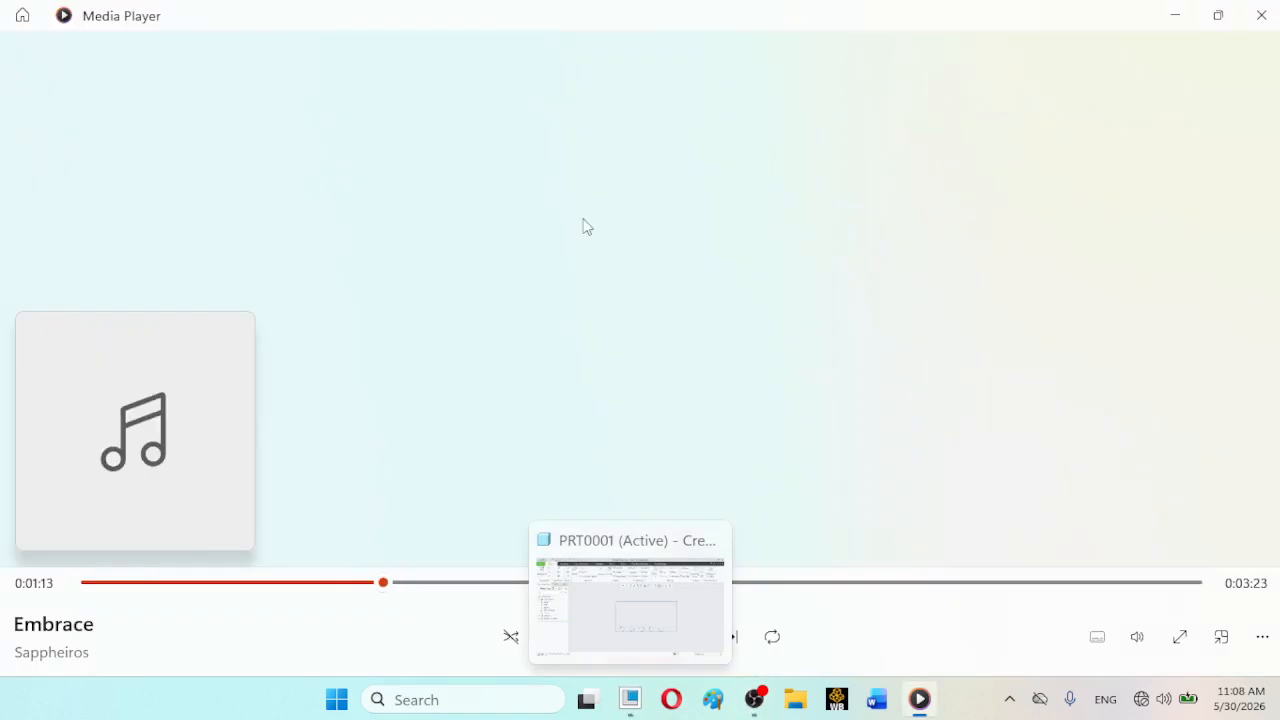
left_click(630, 700)
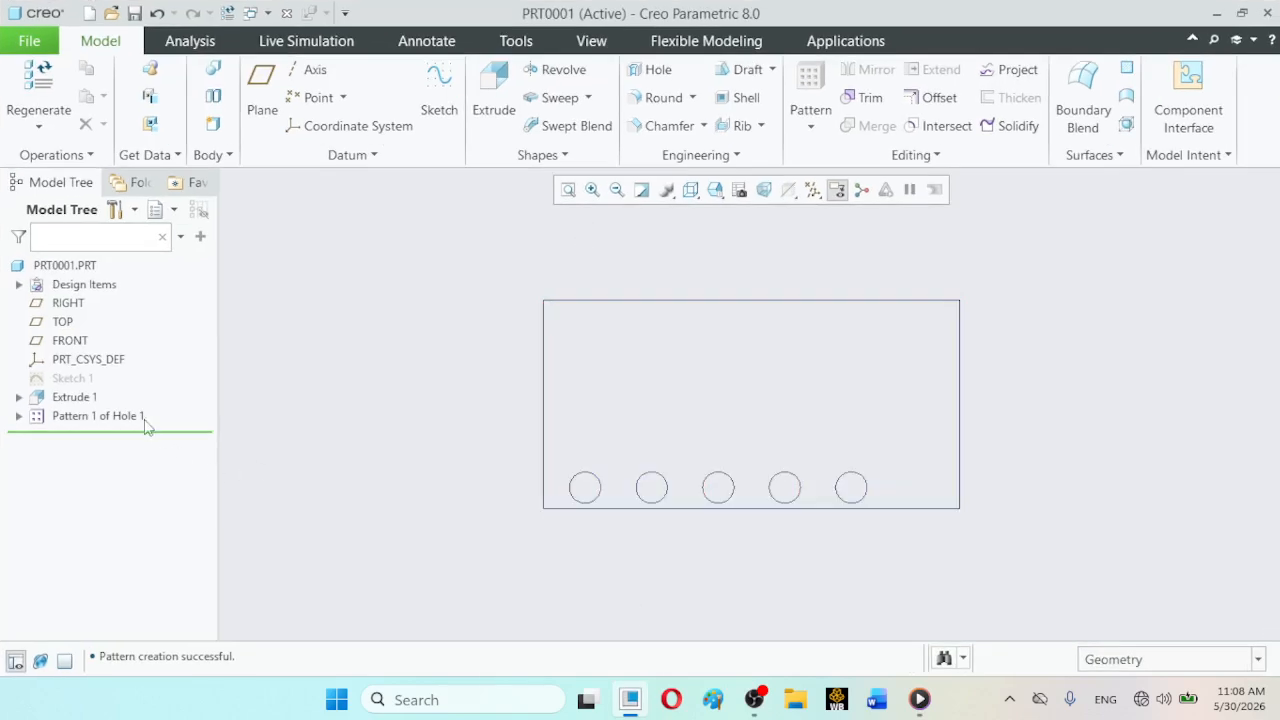
- Redefine the hole pattern with 6 members in the first direction
left_click(120, 416)
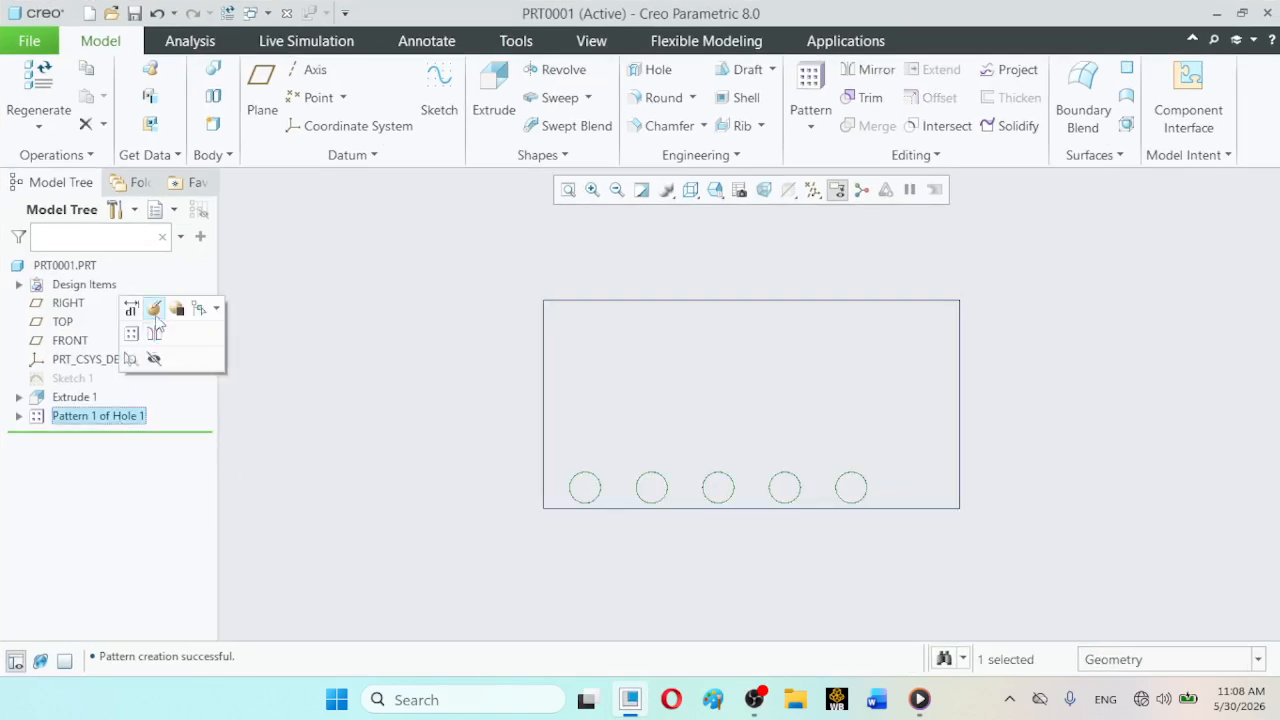
left_click(155, 334)
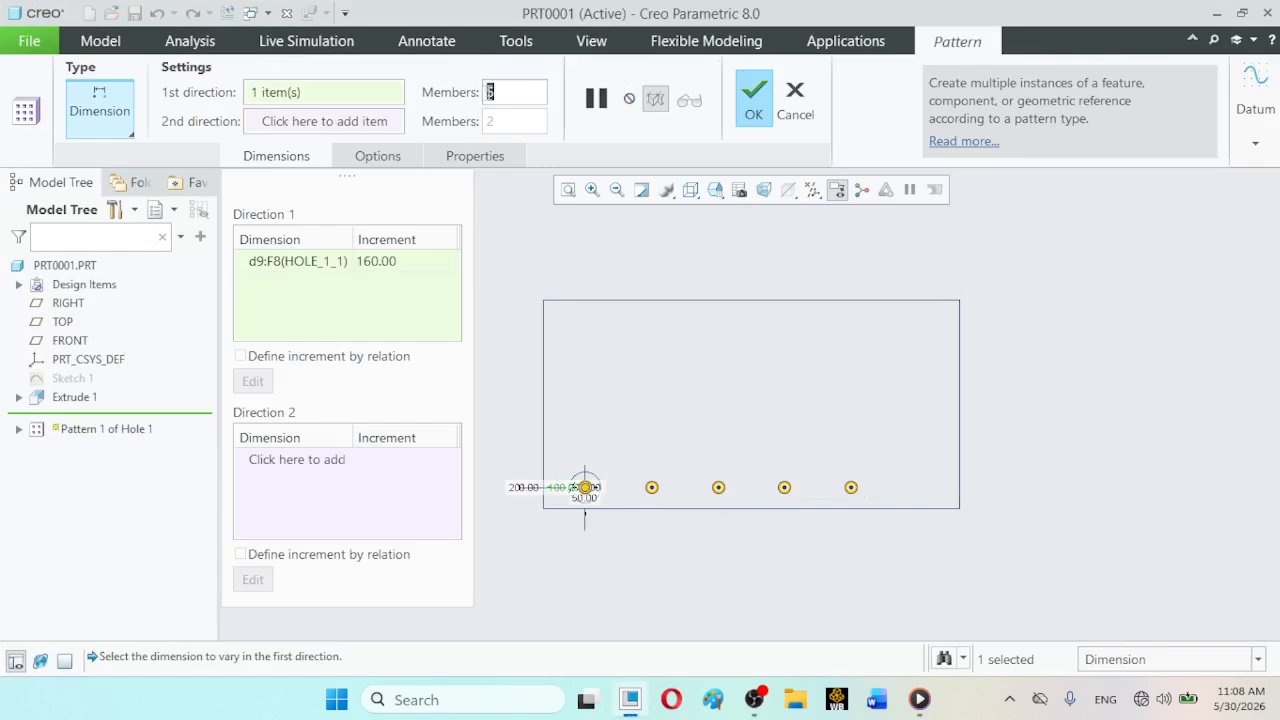
type("6")
left_click(754, 100)
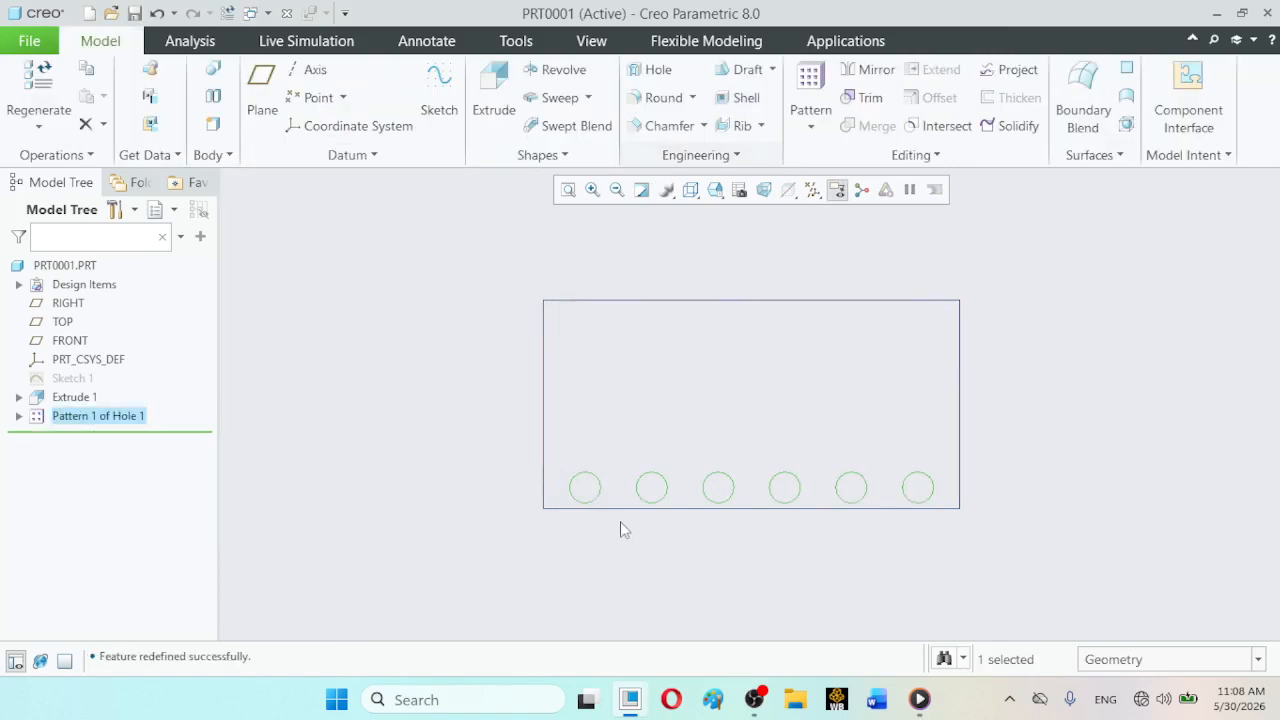
left_click(634, 556)
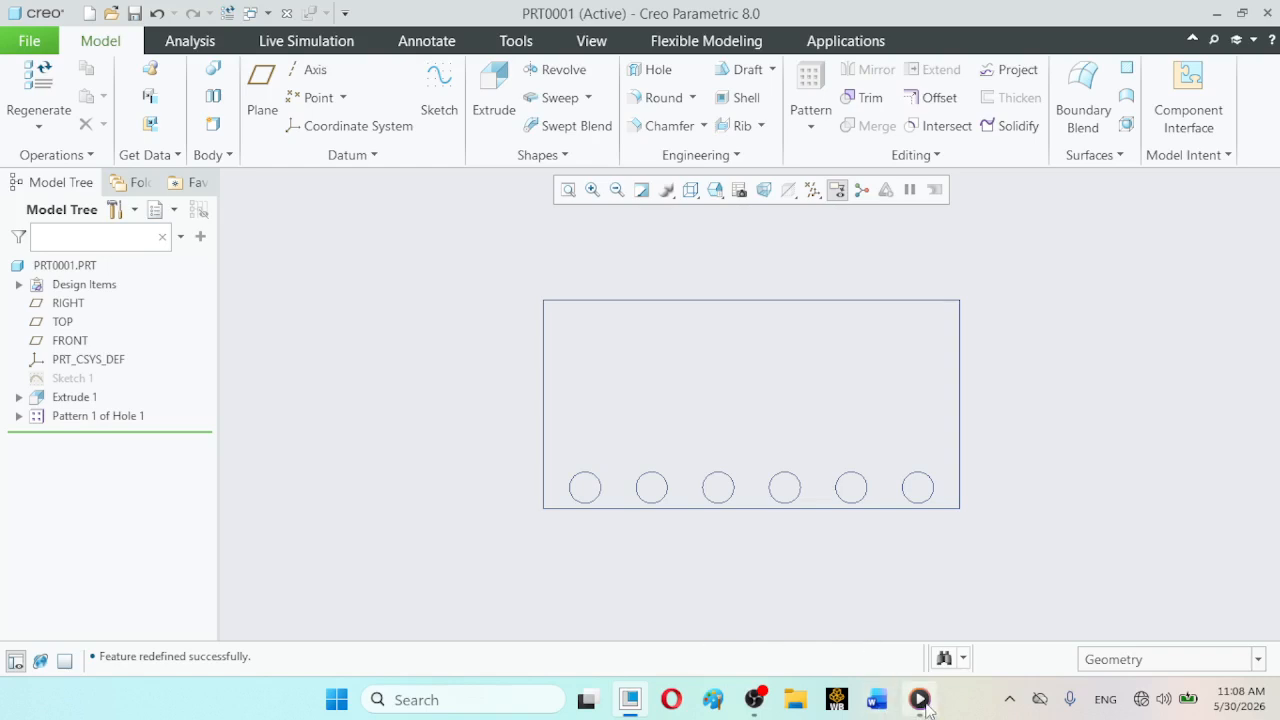
- Redefine the hole pattern with 5 members and an increment of 200 in the first direction
mouse_move(753, 706)
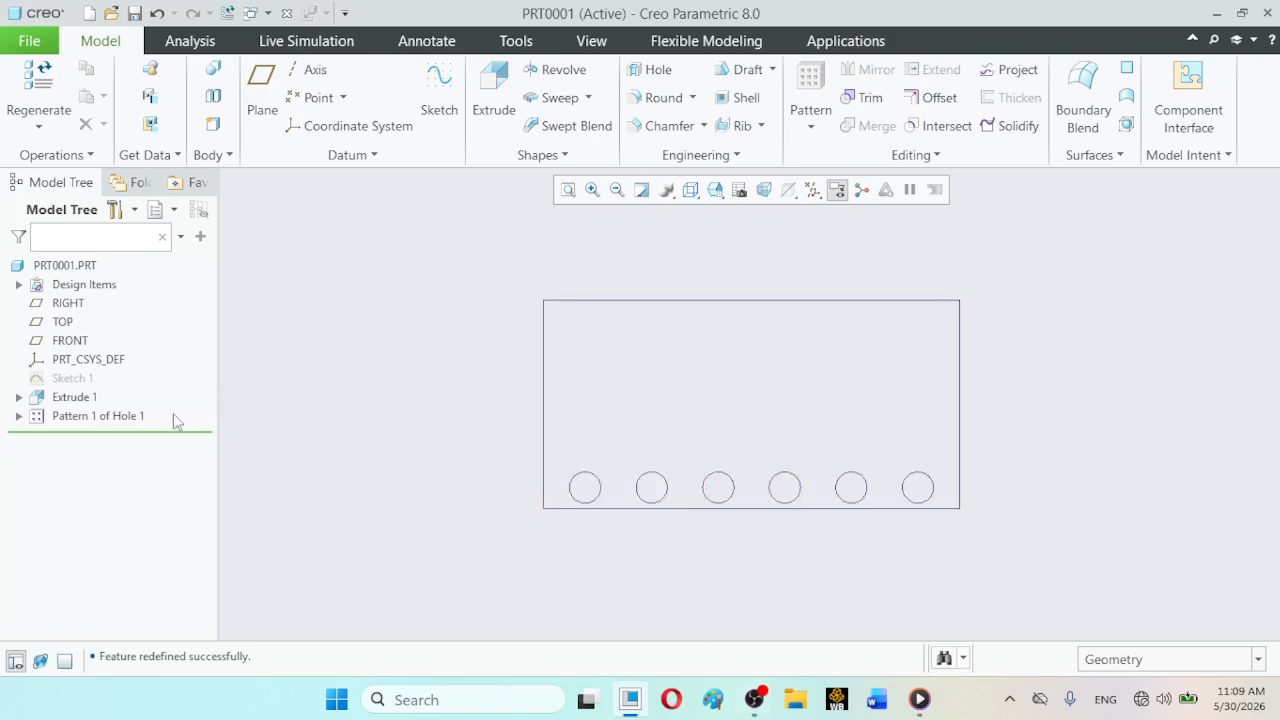
left_click(130, 424)
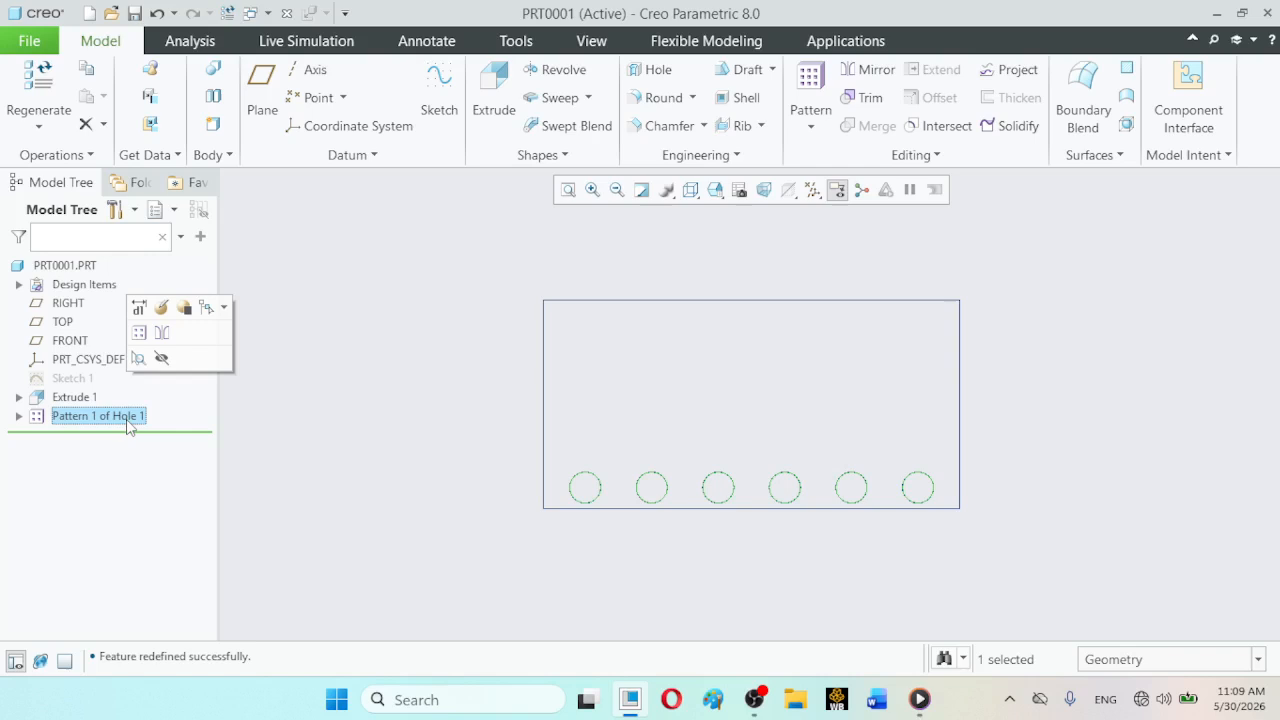
left_click(161, 307)
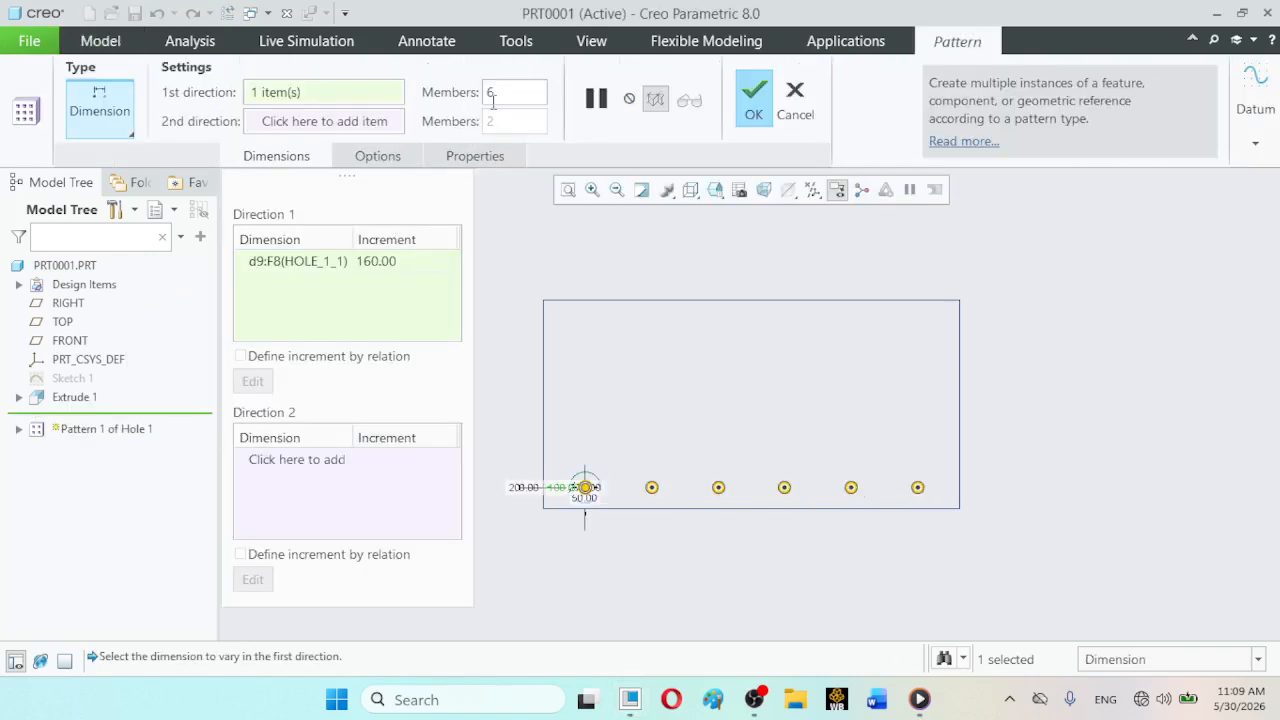
left_click_drag(503, 92, 483, 92)
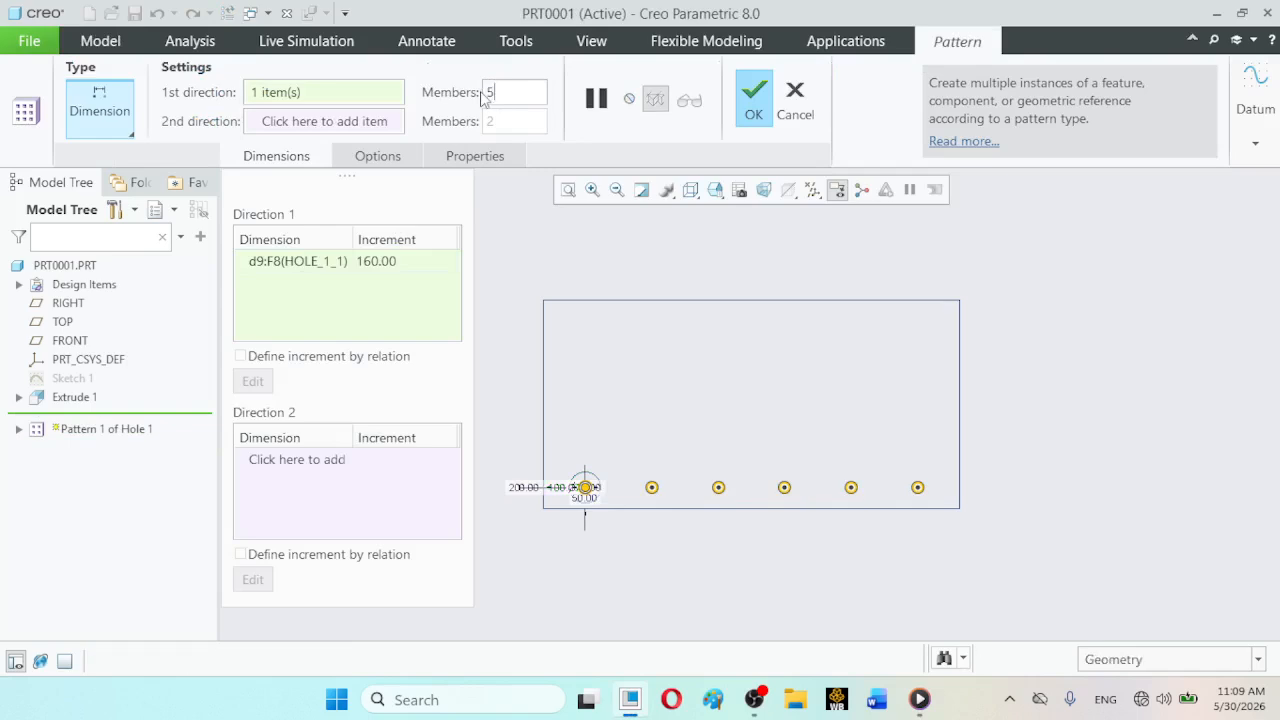
type("5")
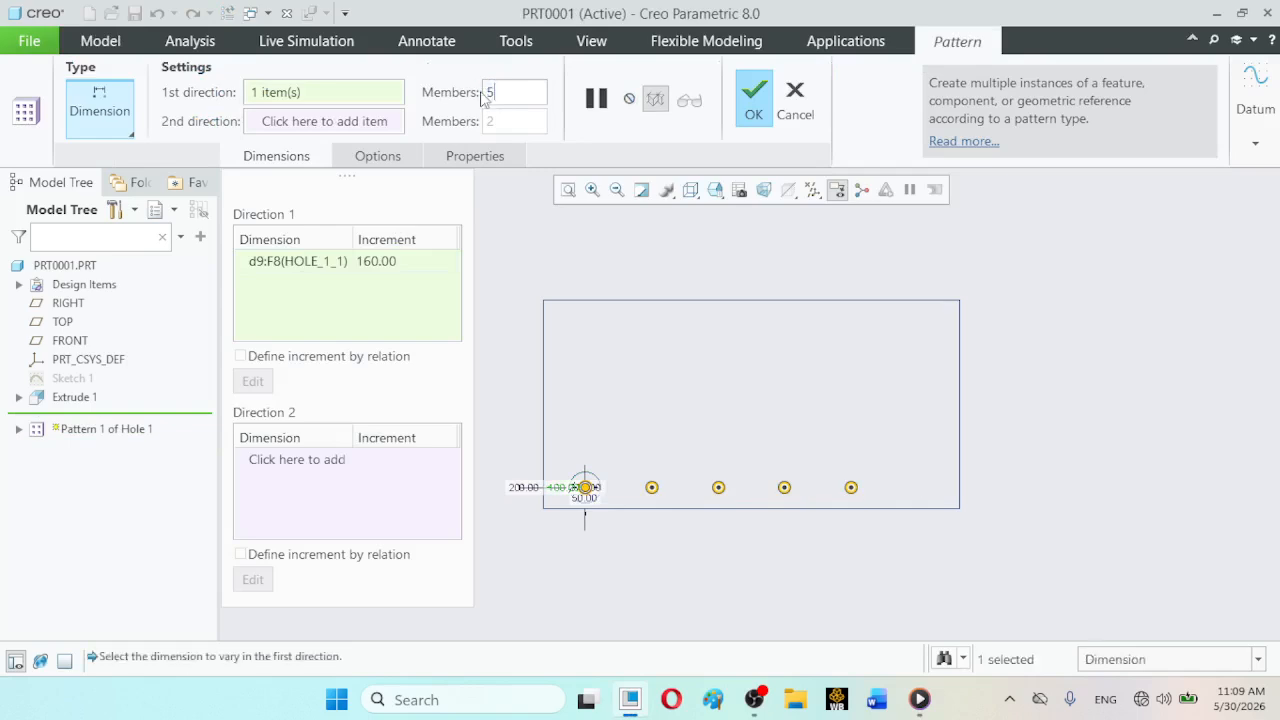
left_click(383, 262)
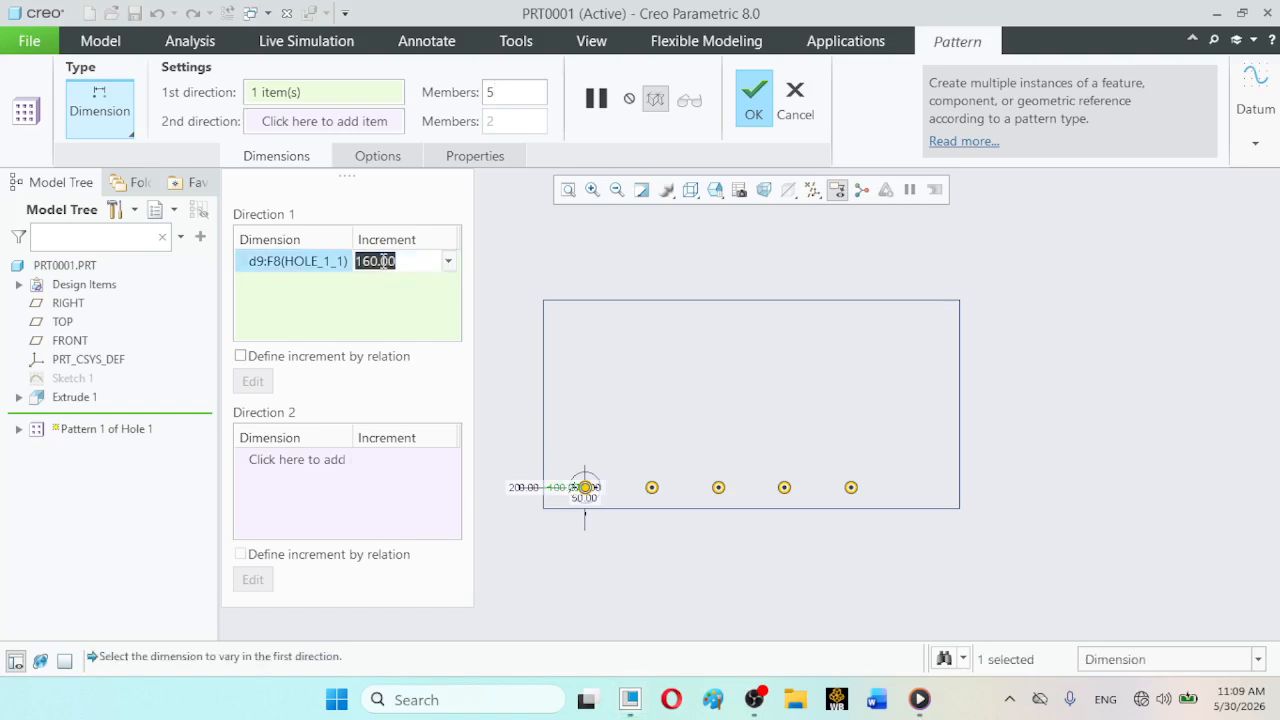
type("200")
key("Return")
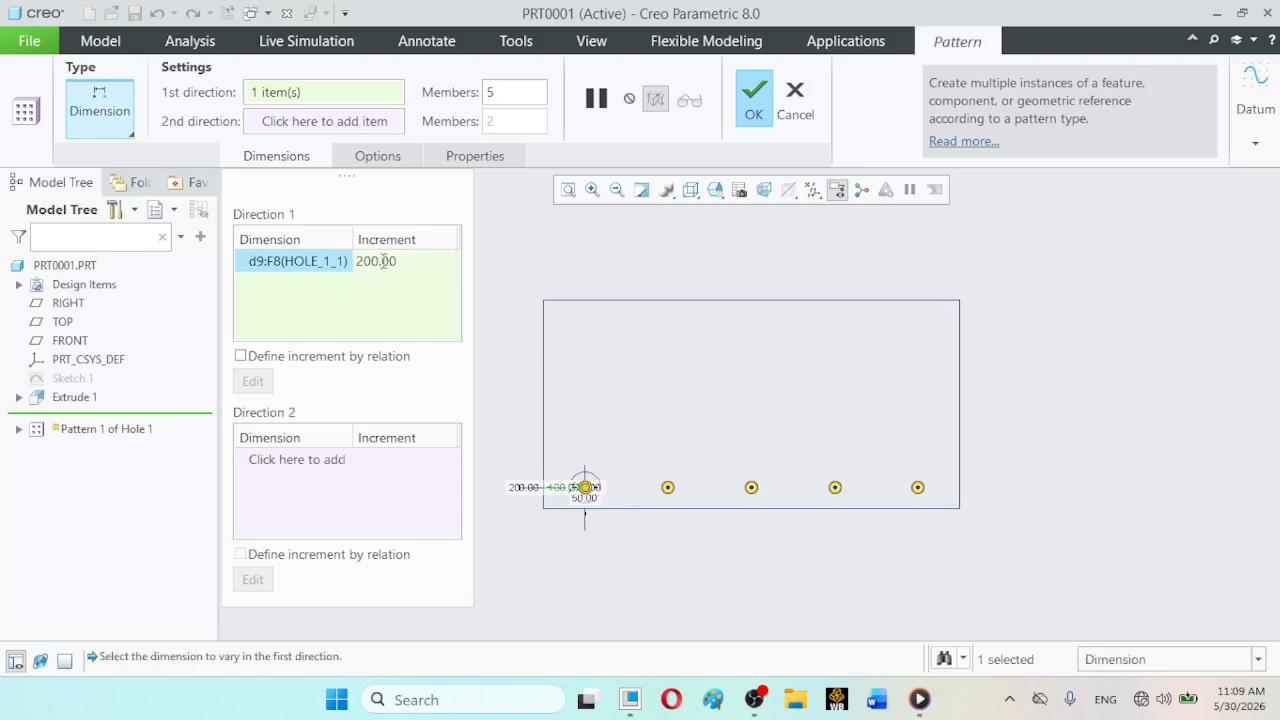
left_click(745, 110)
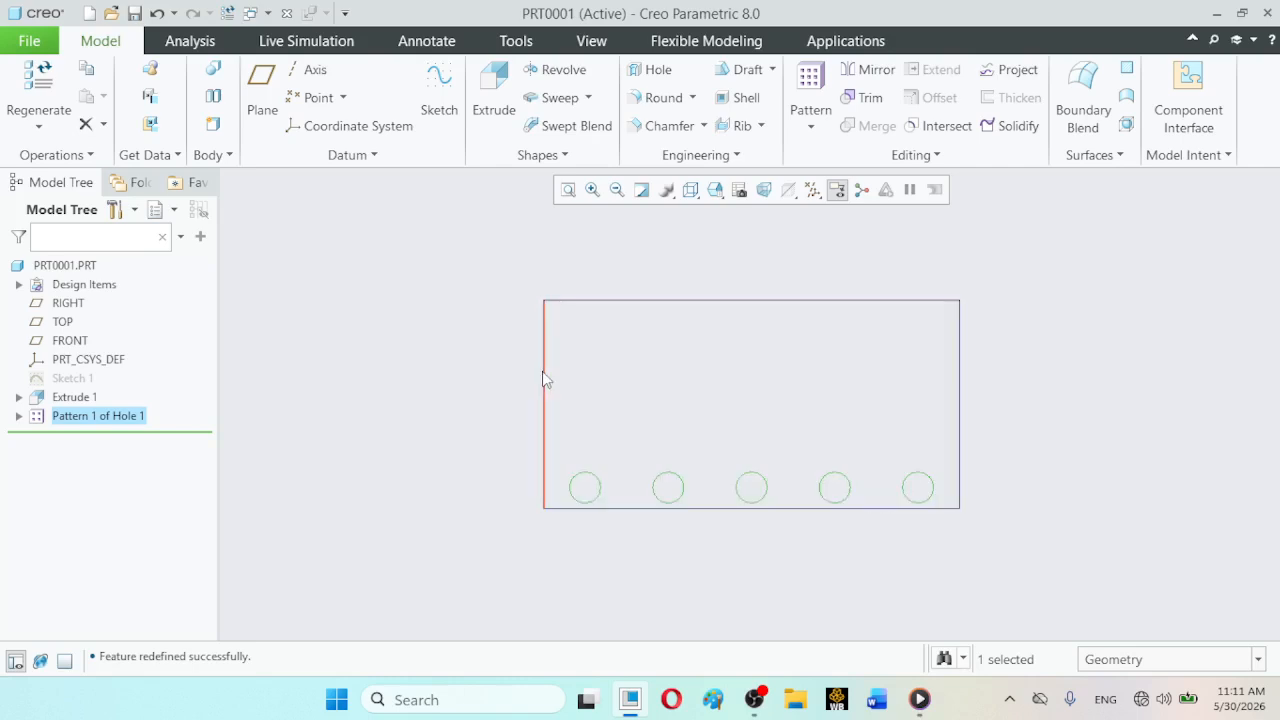
- Reopen the hole pattern's definition and add the hole's 50 offset as the second direction dimension
double_click(90, 416)
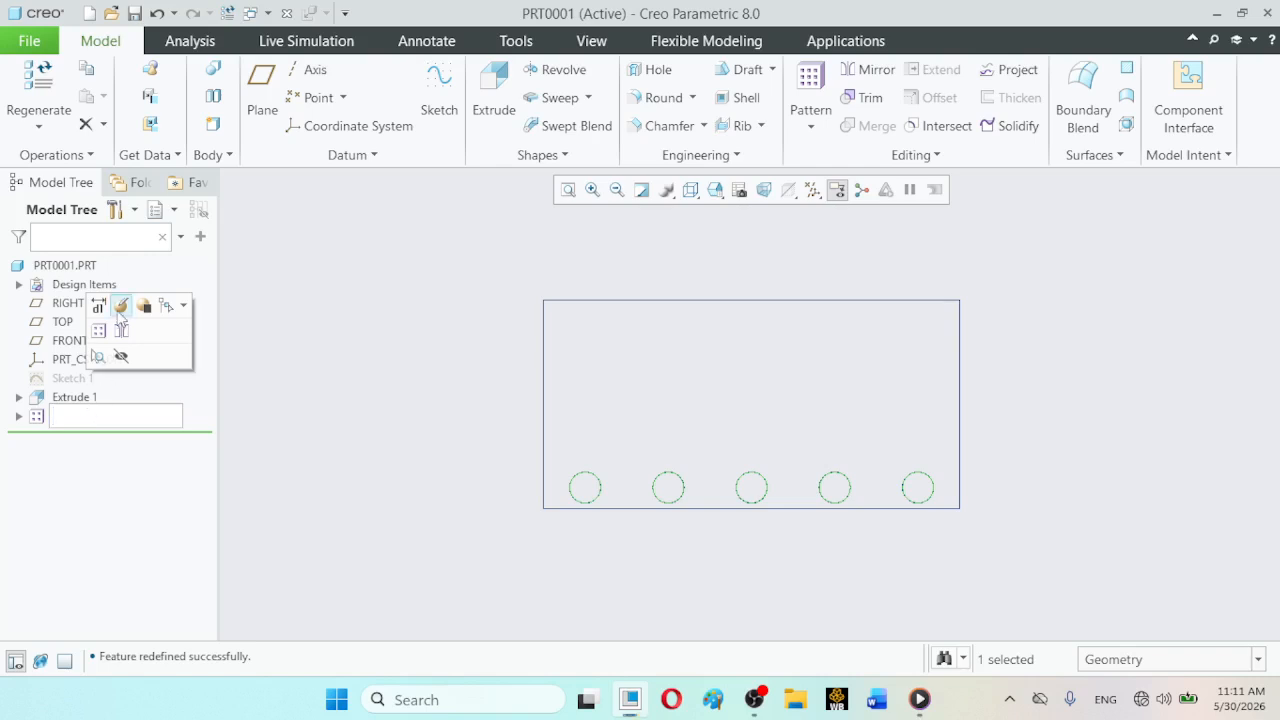
left_click(119, 308)
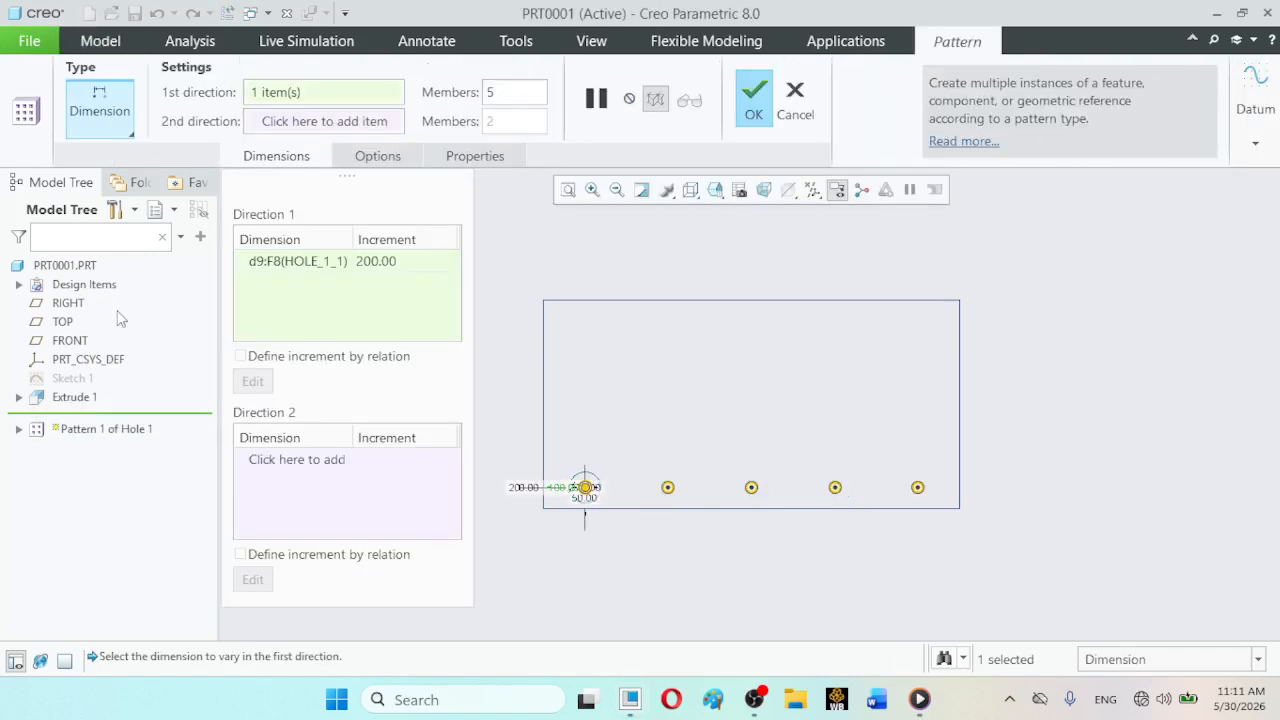
left_click(282, 462)
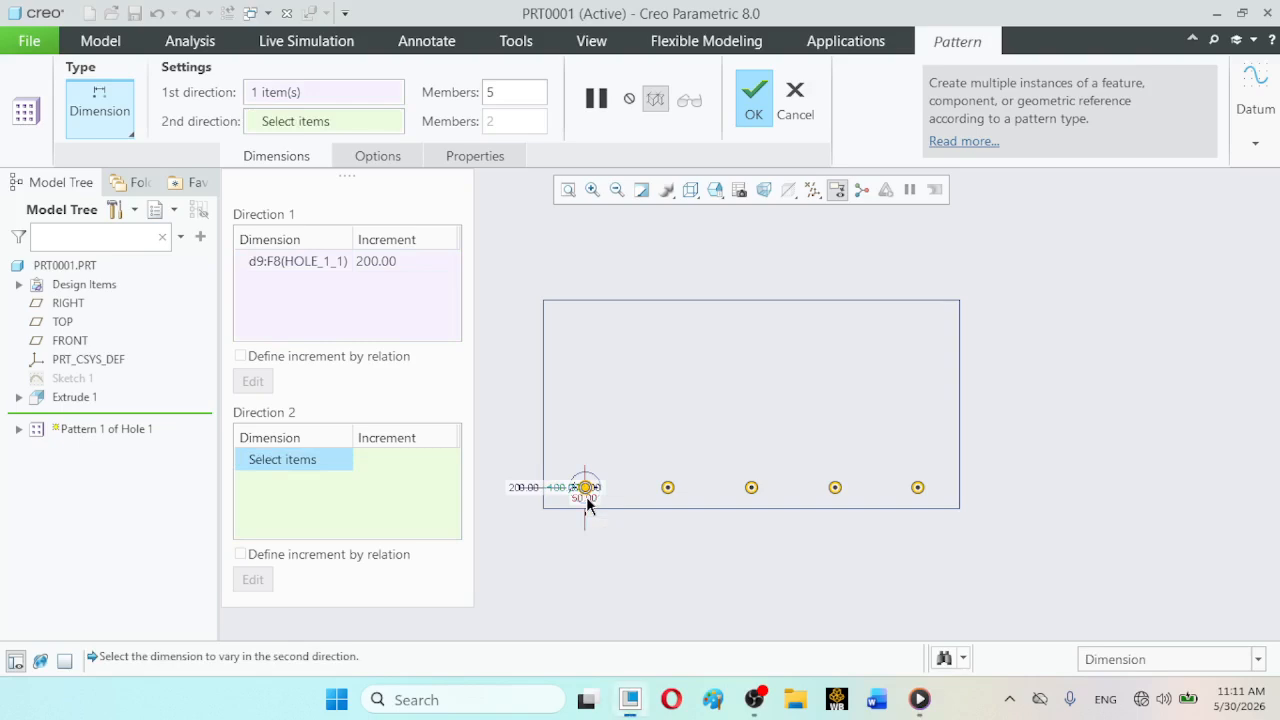
left_click(587, 501)
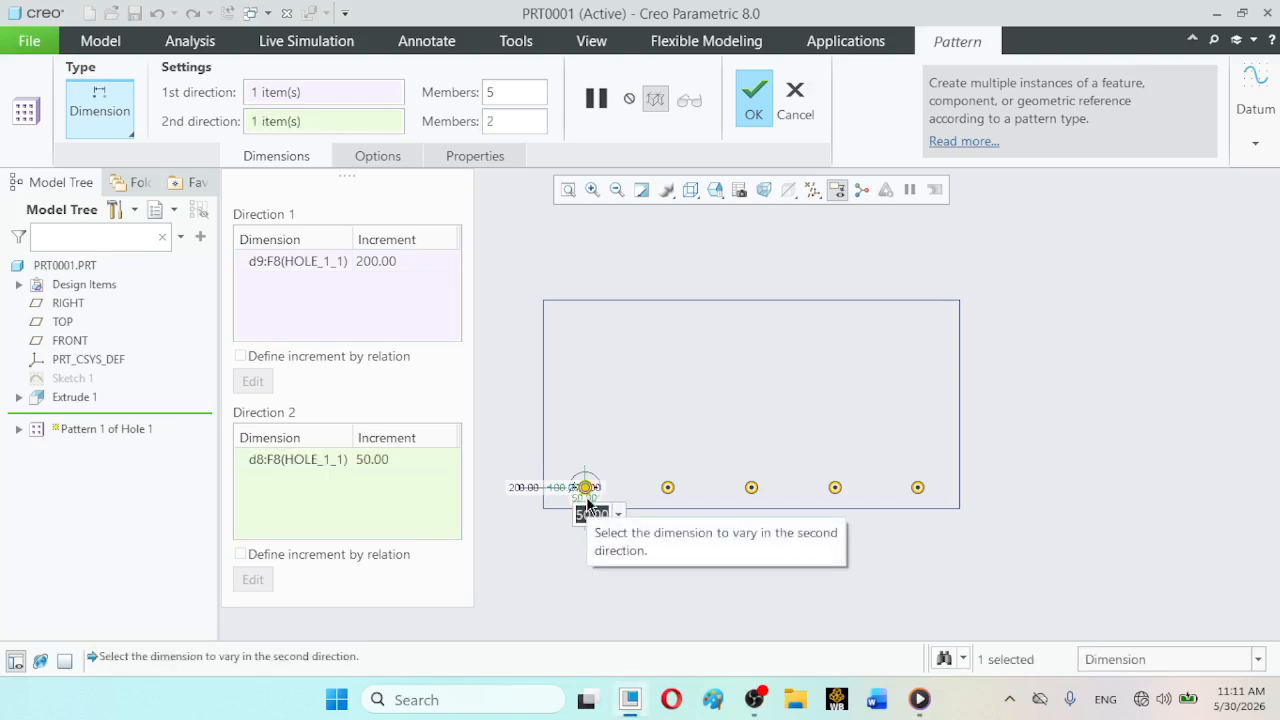
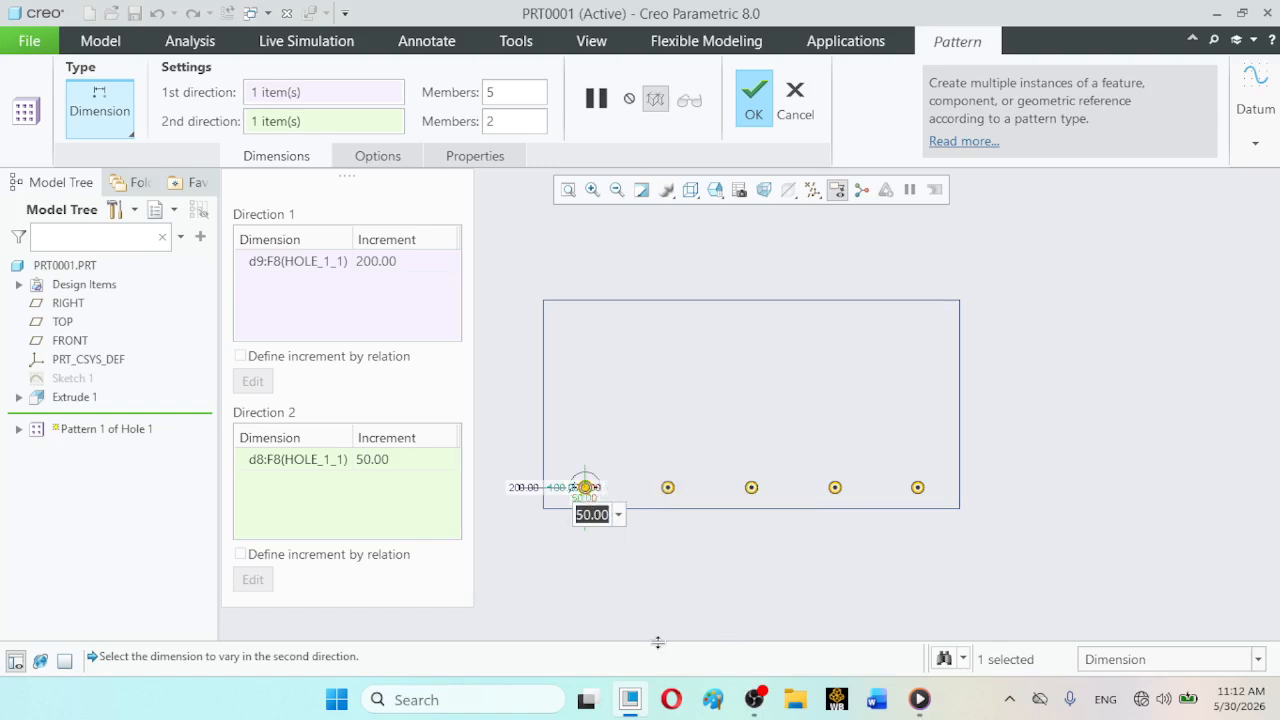
- Set the hole pattern's second direction to an increment of 200 with 3 members and complete the redefinition
mouse_move(775, 708)
left_click(388, 459)
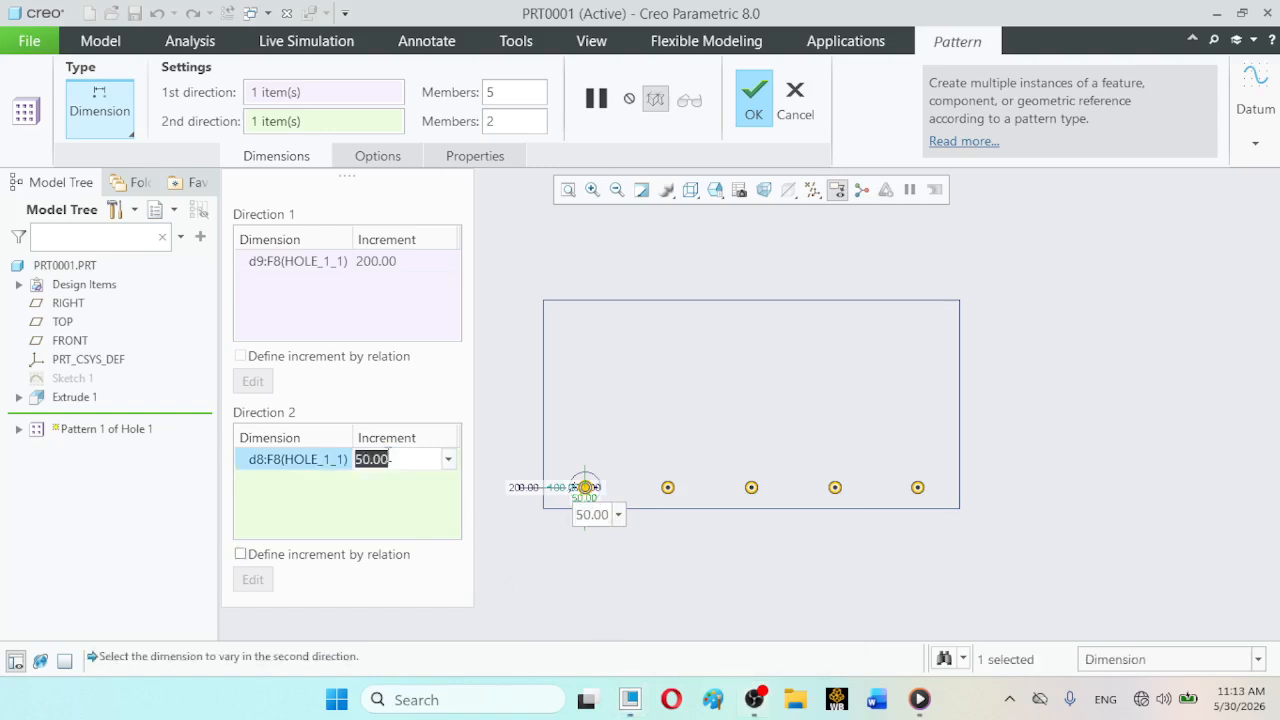
type("200")
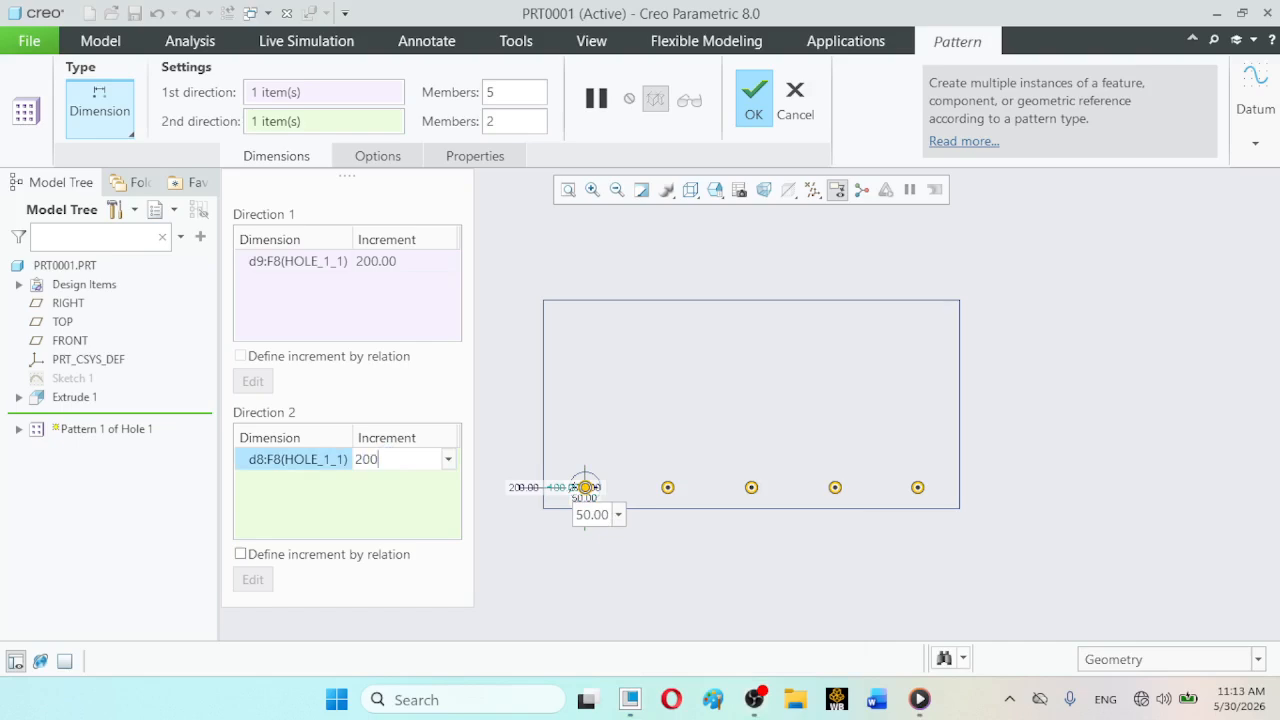
key("Return")
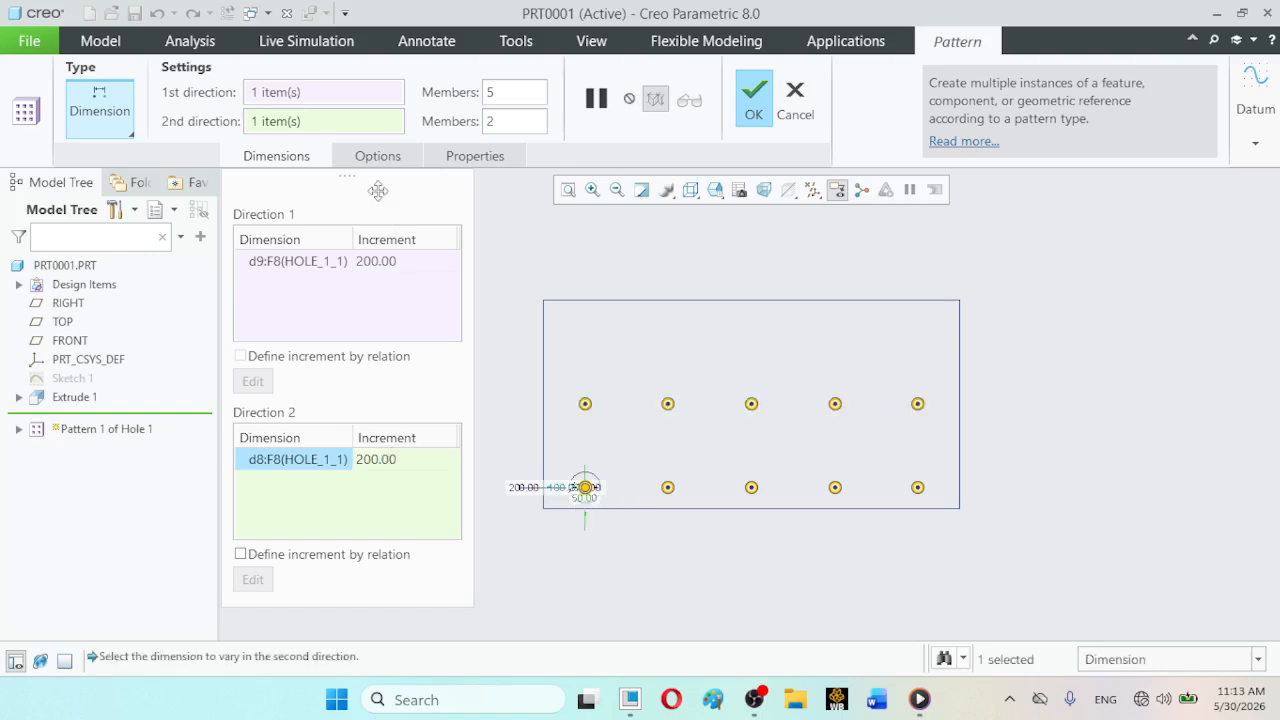
left_click_drag(500, 121, 481, 121)
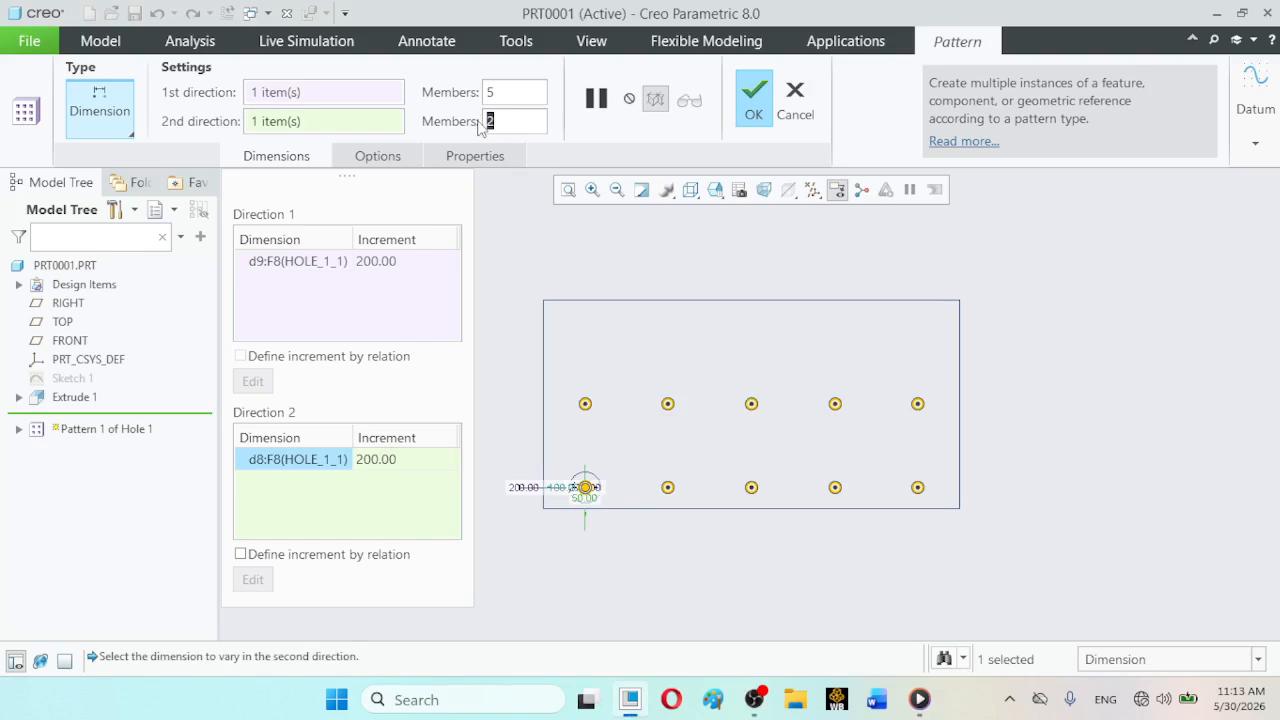
type("3")
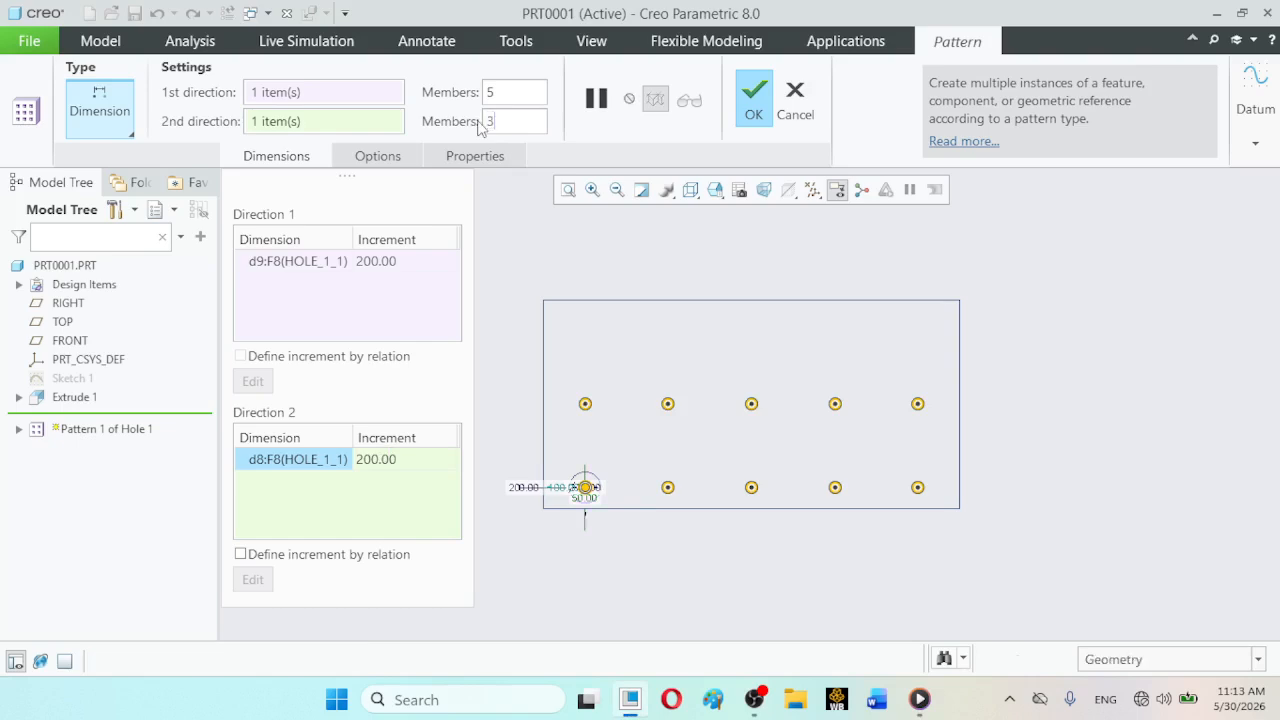
key("Return")
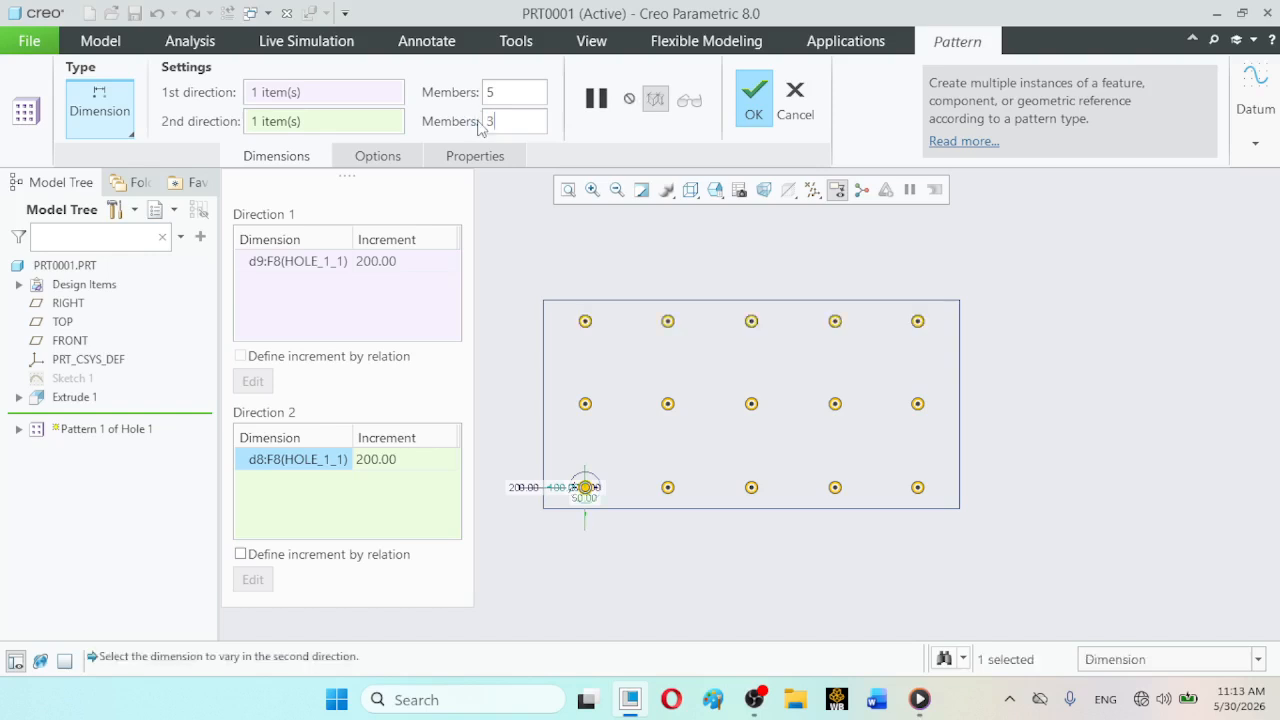
left_click(755, 97)
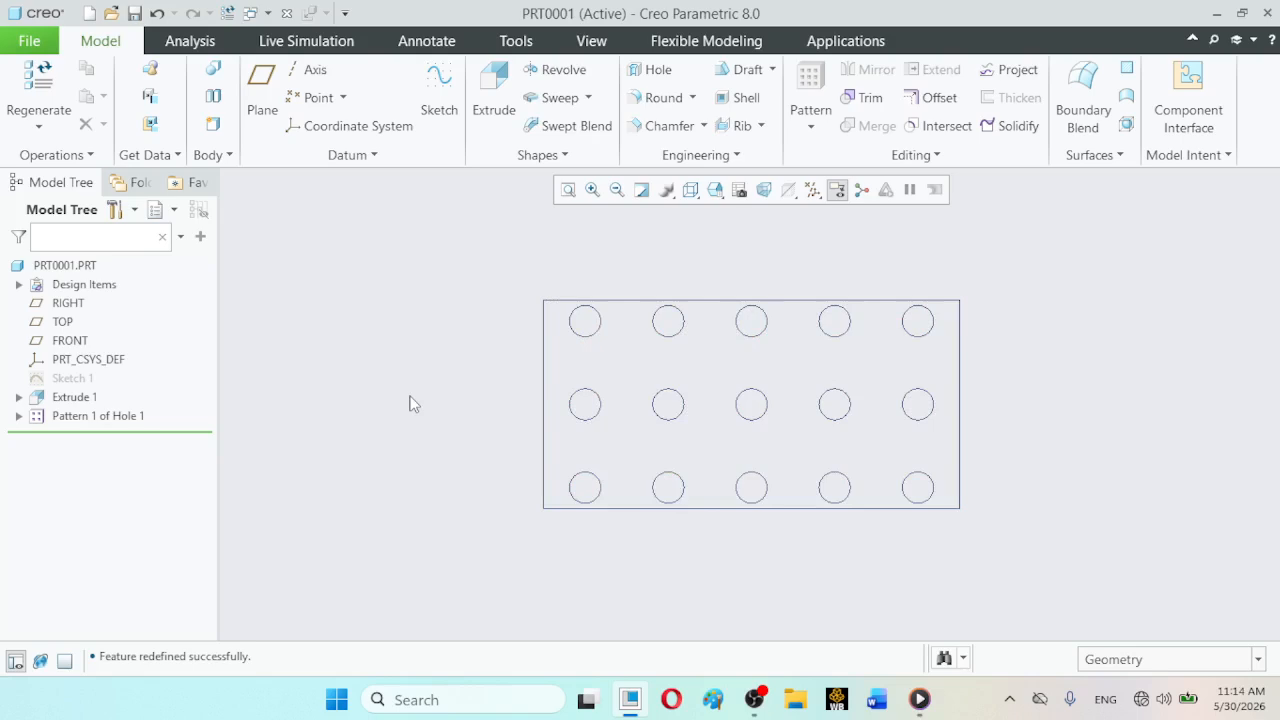
- Redefine the hole pattern with 5 members and an increment of 100 in the second direction
left_click(118, 417)
left_click(152, 299)
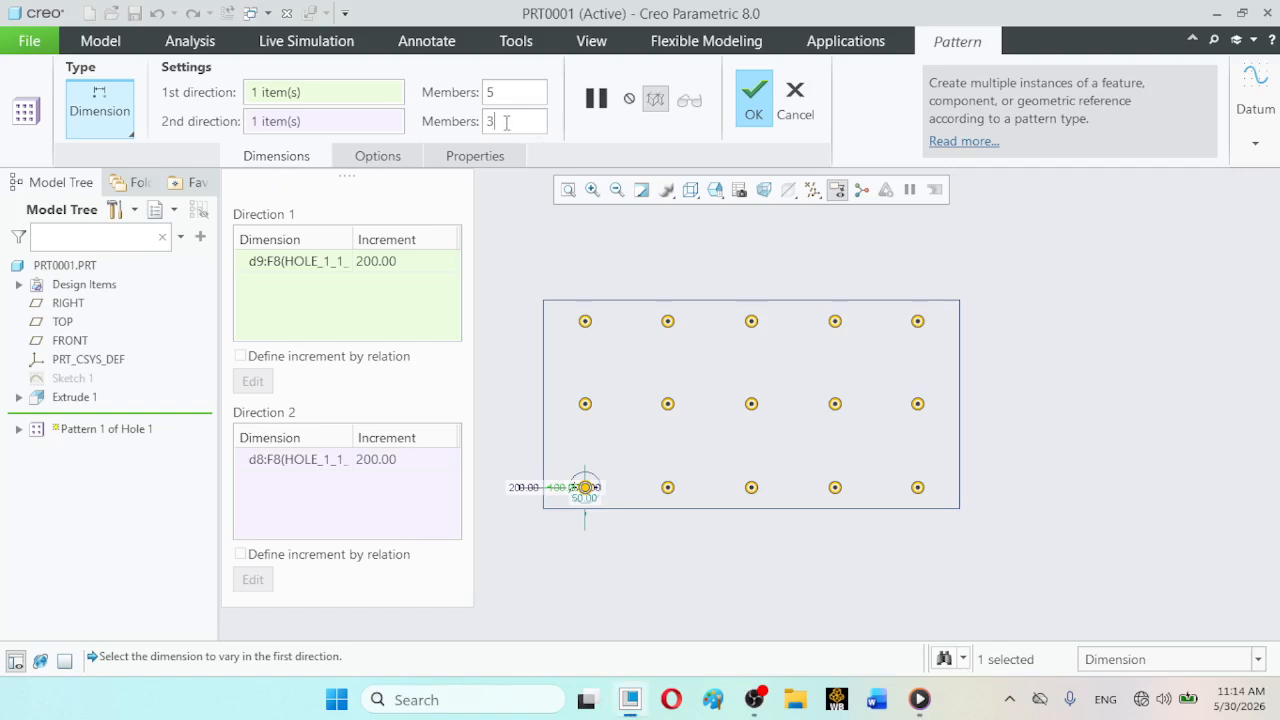
left_click_drag(506, 121, 487, 126)
type("5")
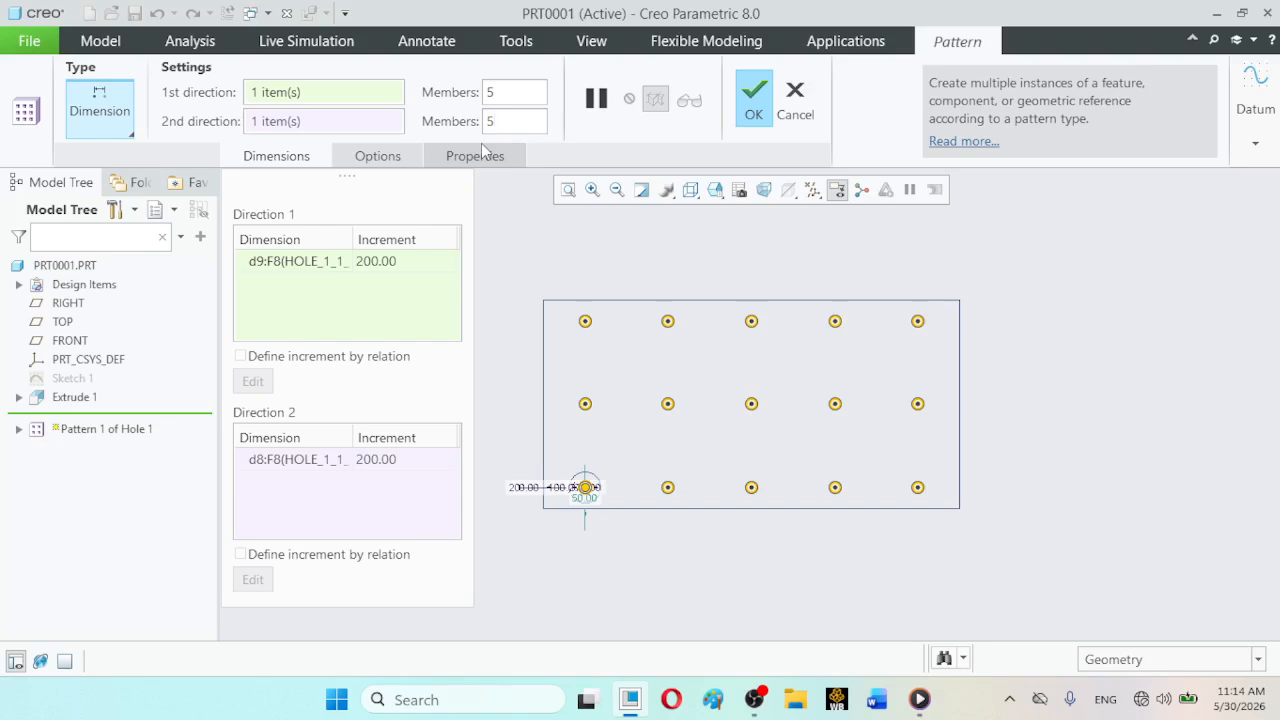
left_click(371, 458)
left_click(371, 458)
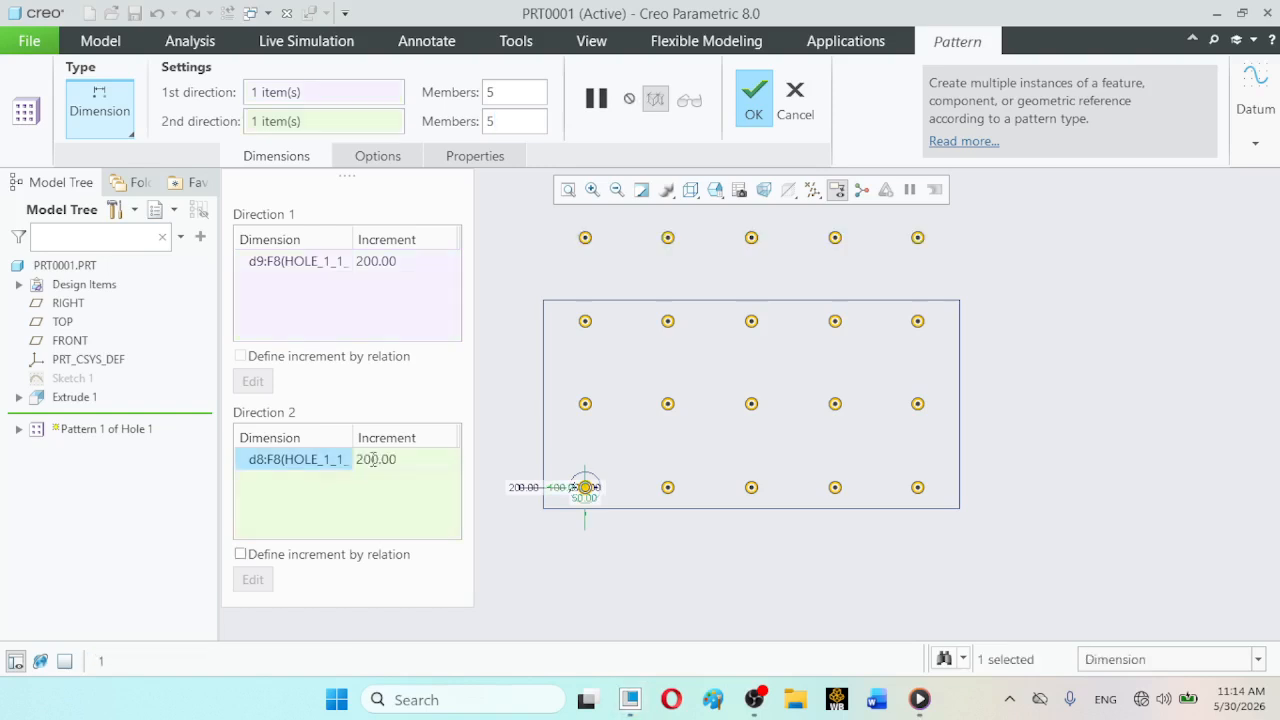
left_click(371, 458)
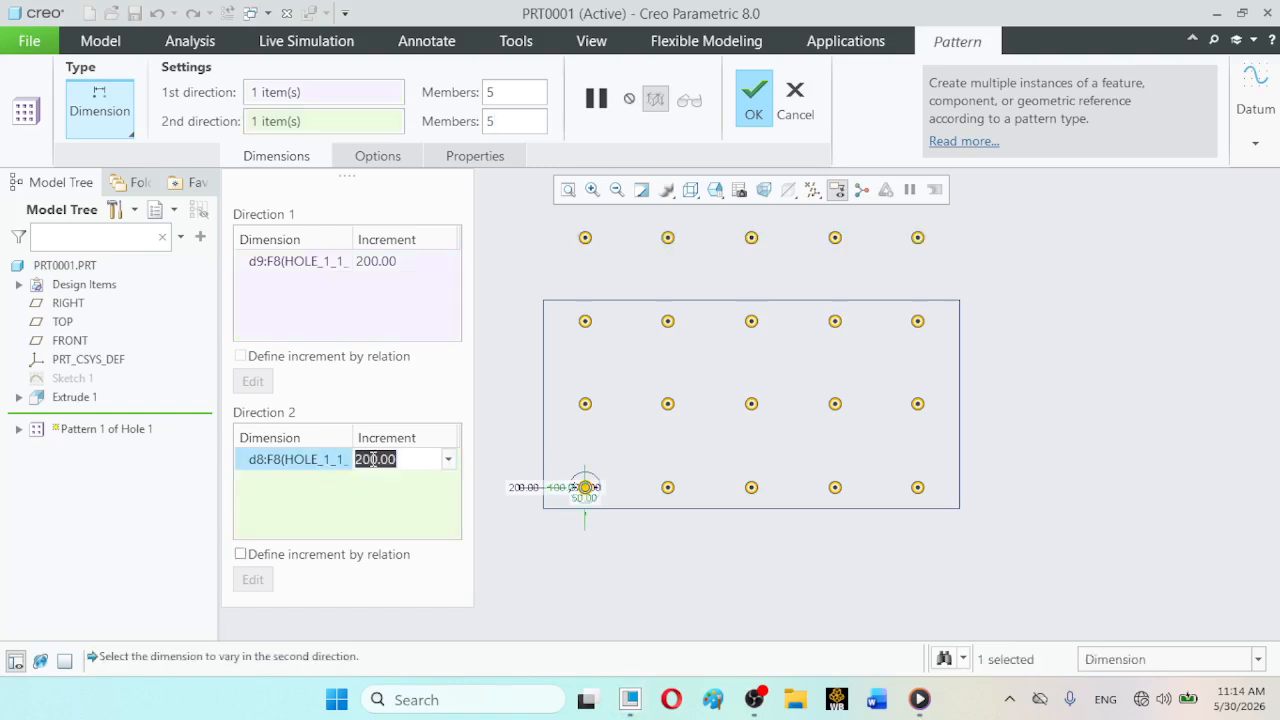
type("100")
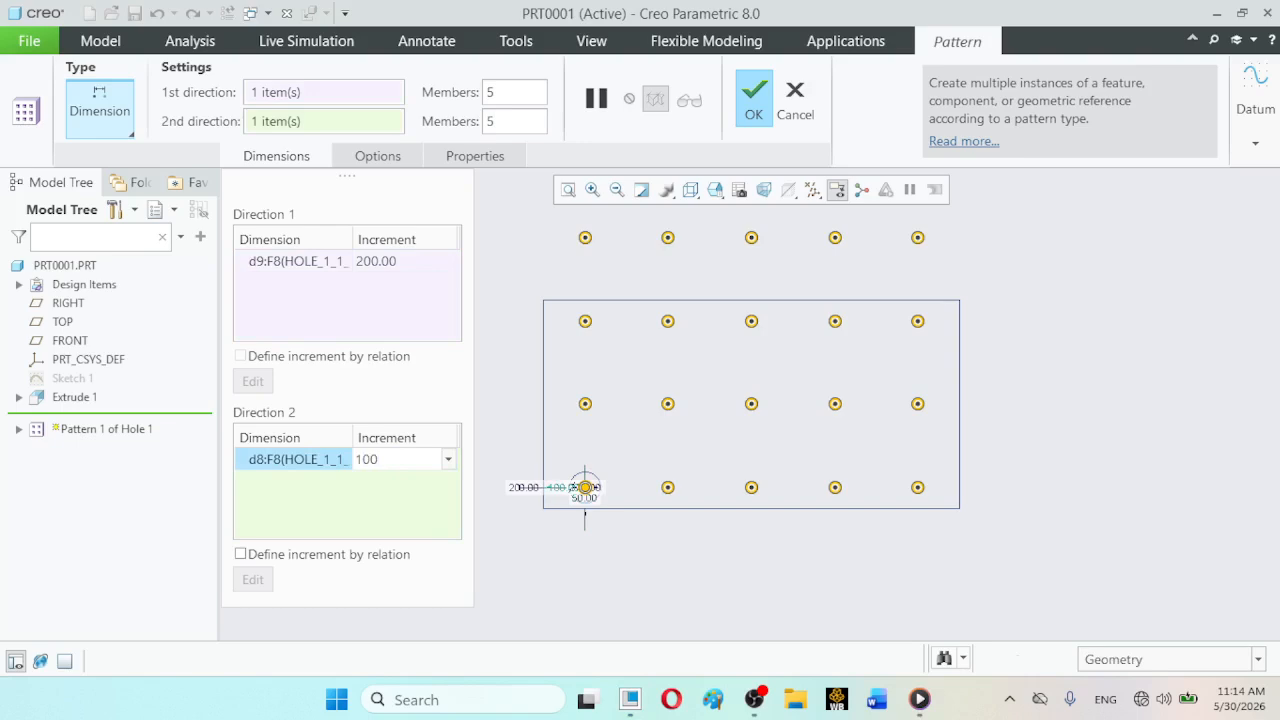
key("Return")
left_click(766, 116)
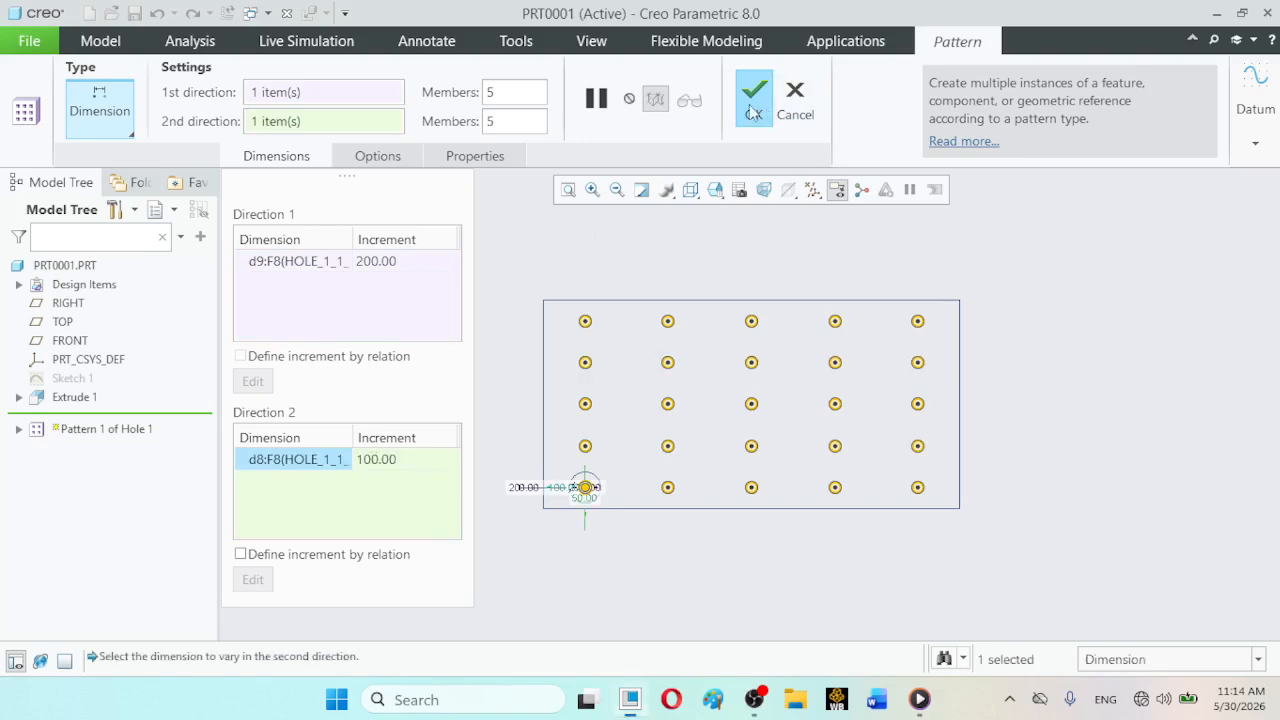
left_click(1194, 320)
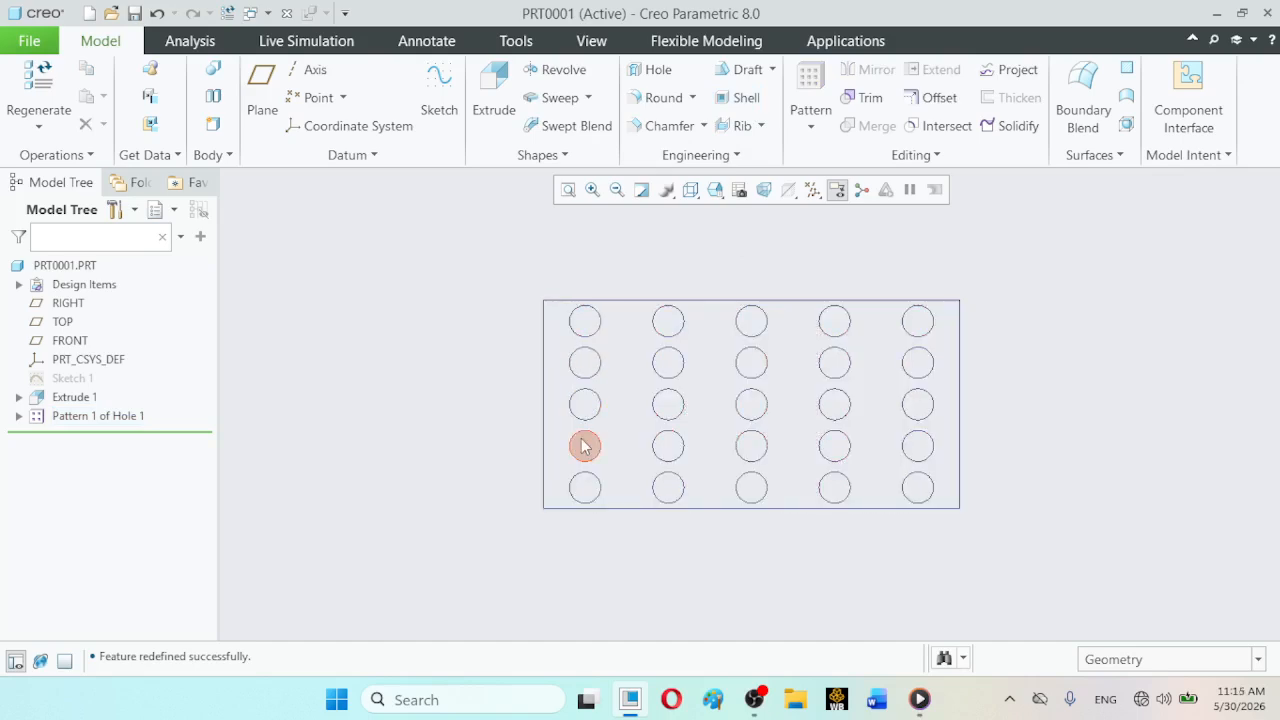
- Reopen the hole pattern's definition, re-enter 100 as the second direction increment, and complete it
left_click(90, 416)
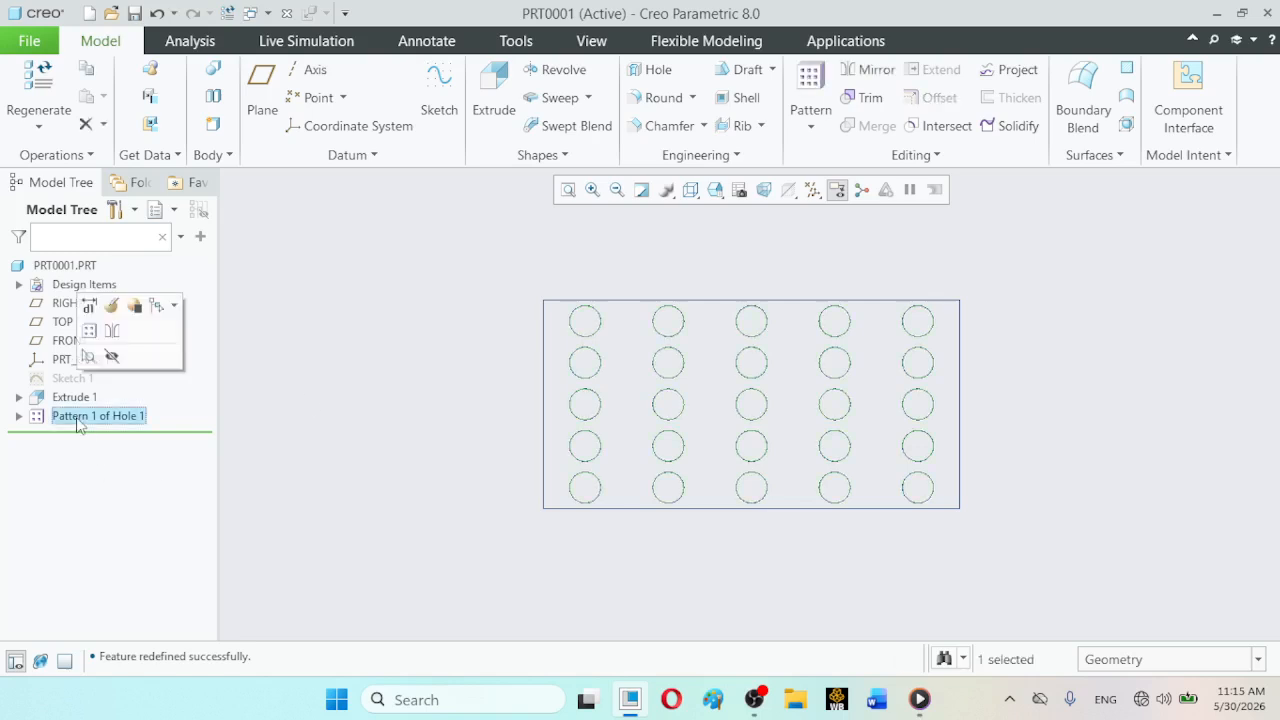
left_click(111, 332)
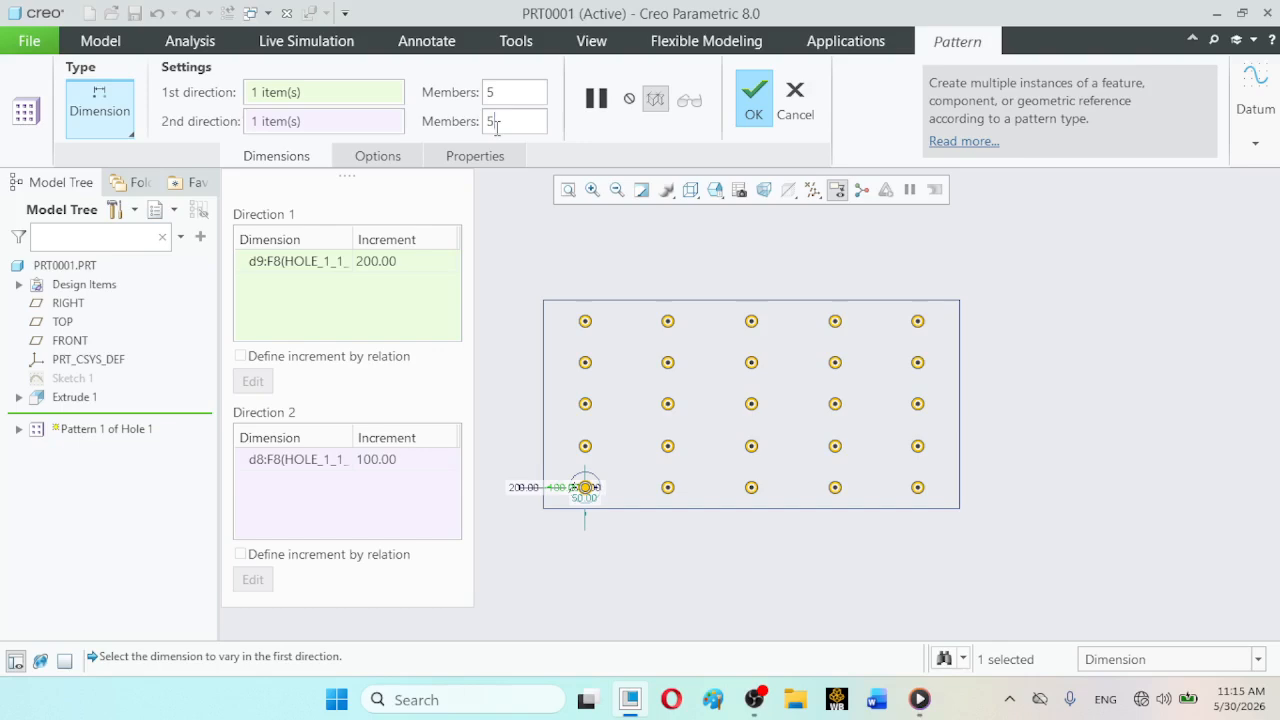
left_click(342, 125)
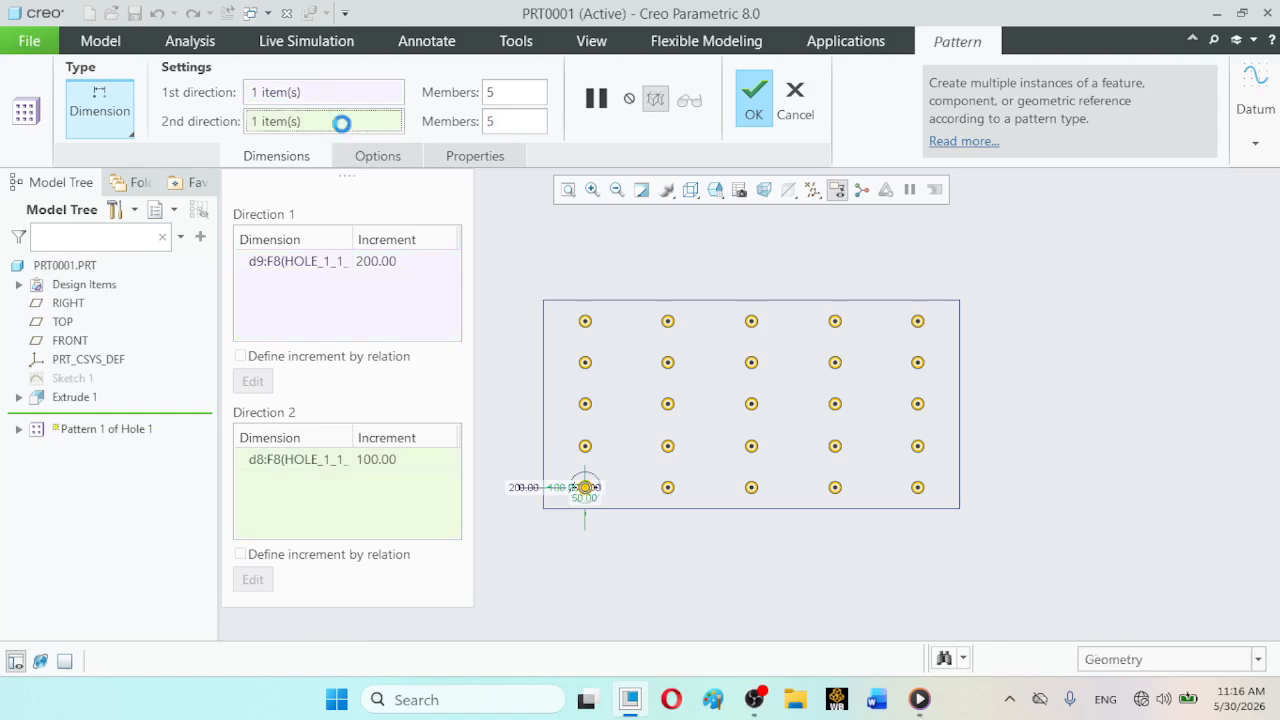
left_click(388, 462)
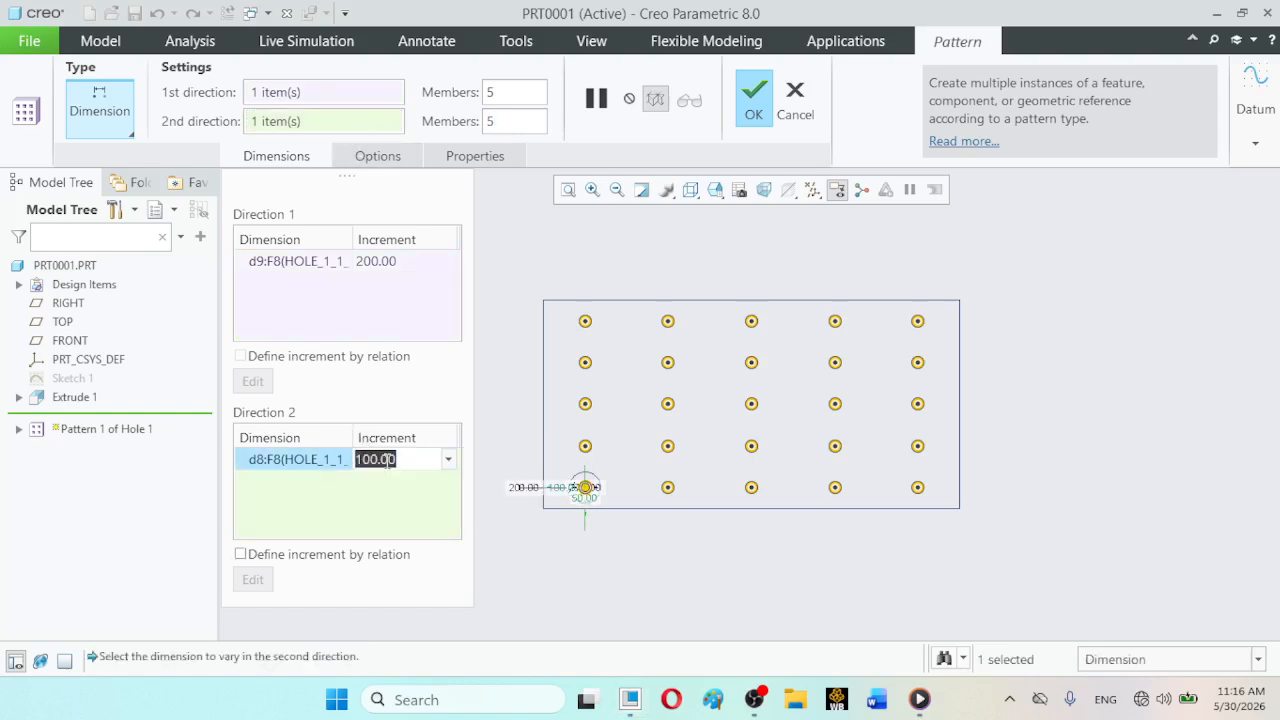
type("100")
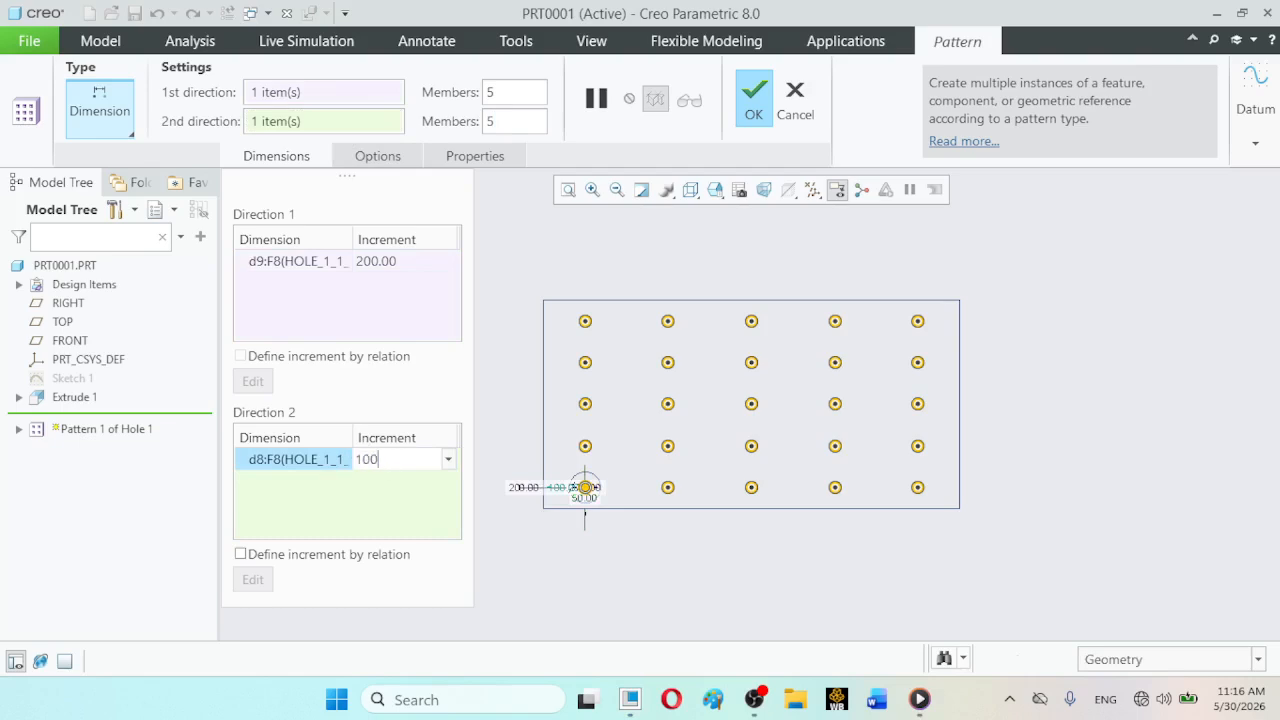
key("Return")
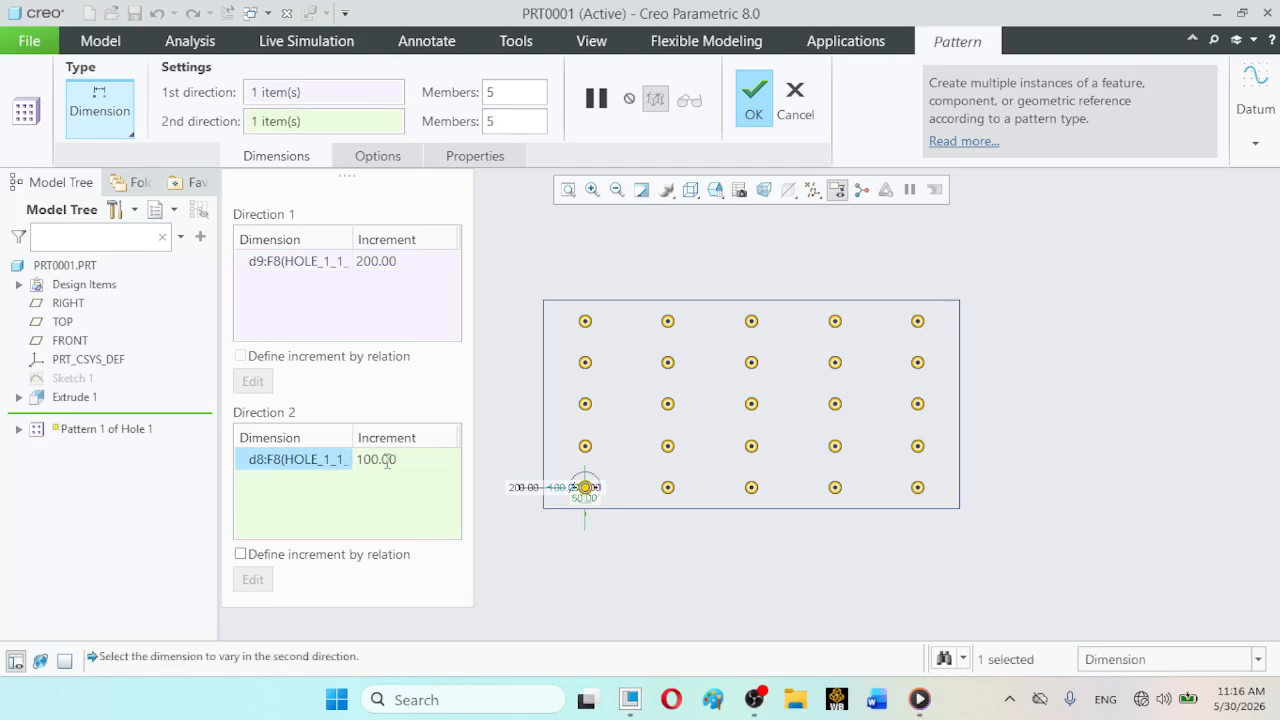
left_click(745, 95)
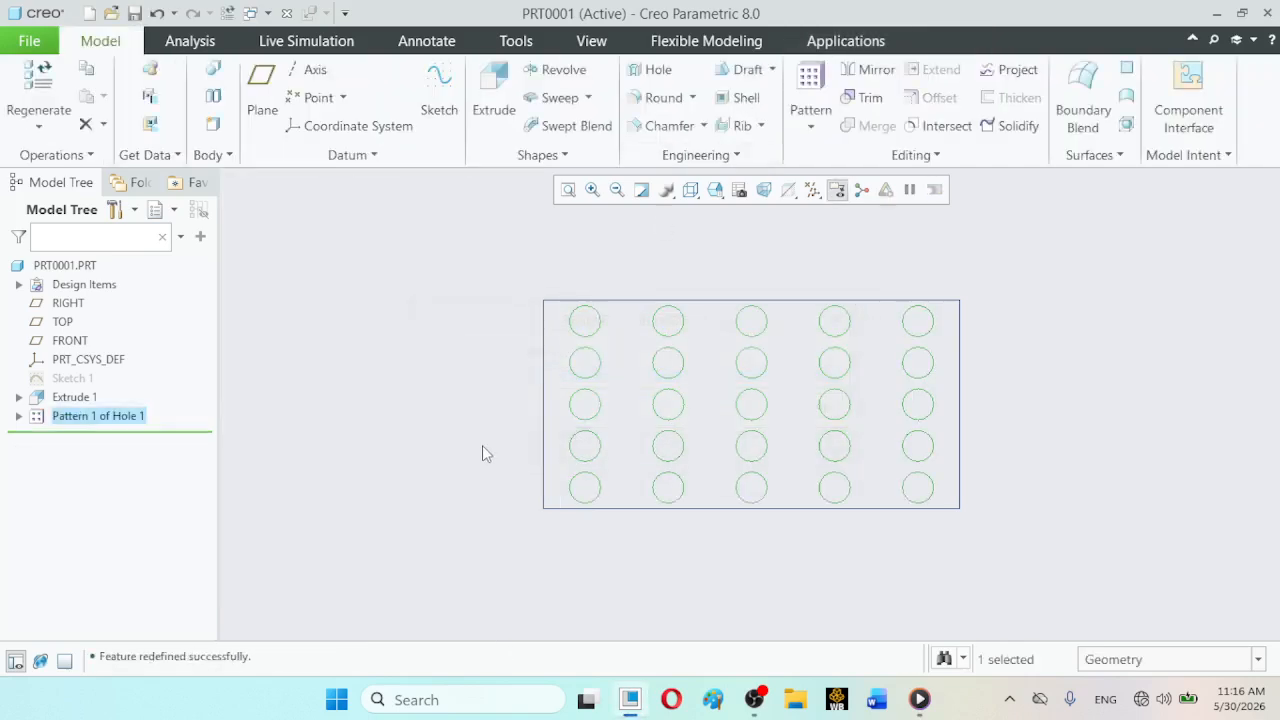
left_click(480, 447)
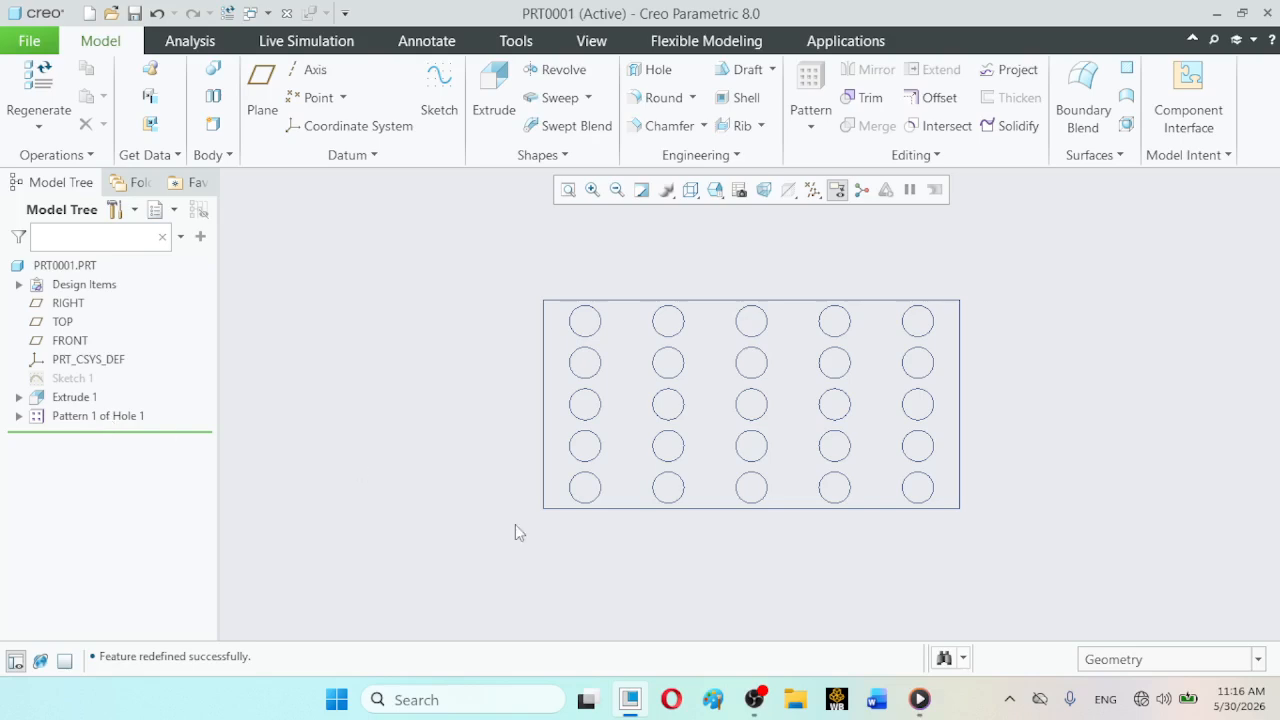
- Reopen the hole pattern's definition and set the first direction to 7 members
left_click(157, 418)
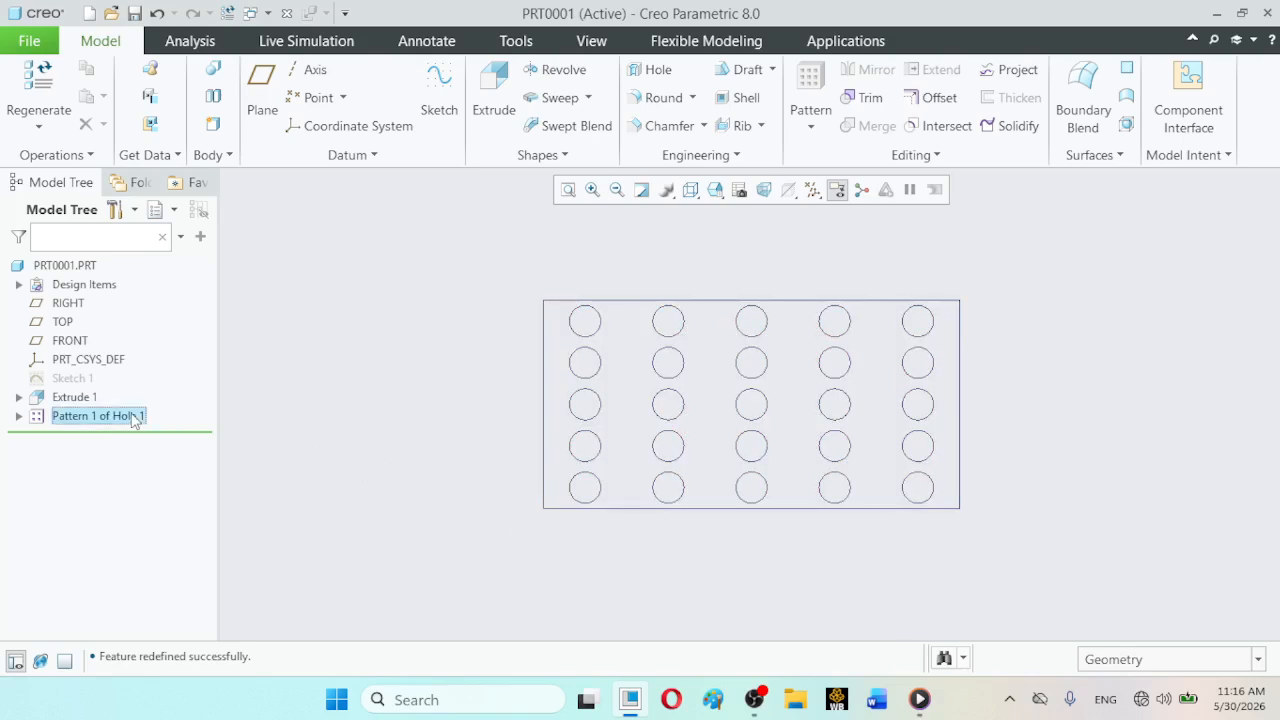
left_click(167, 296)
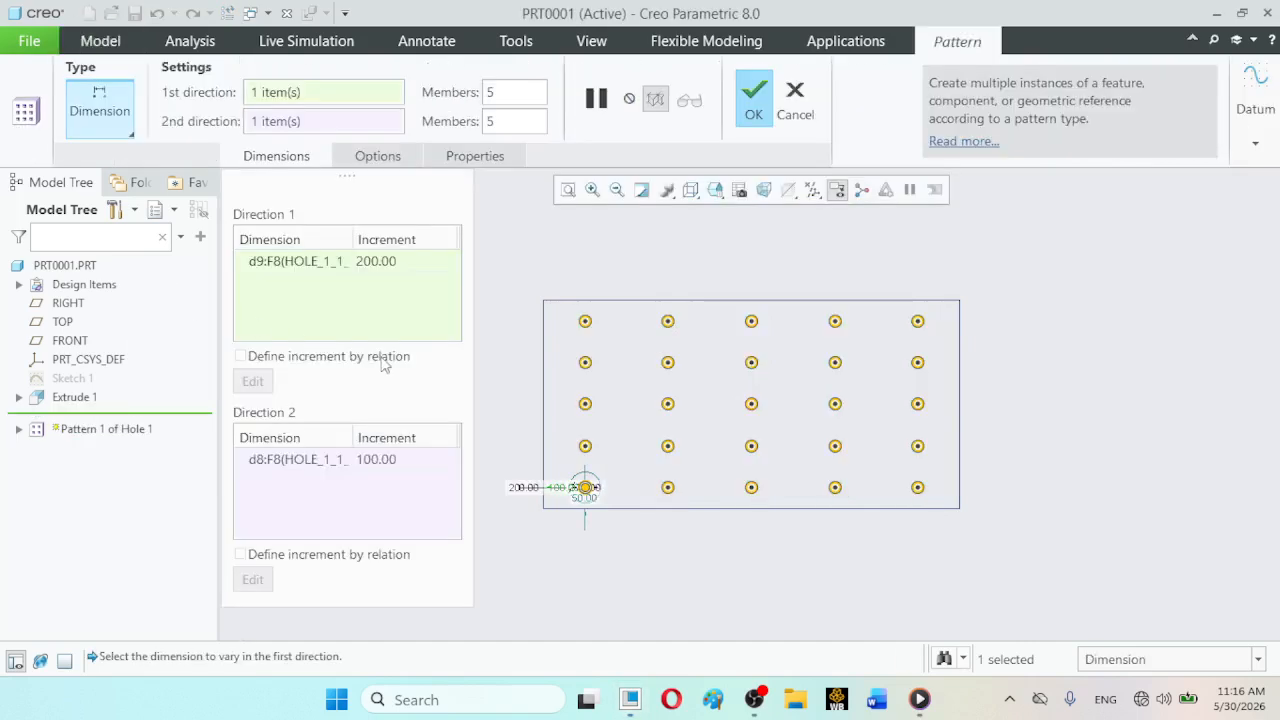
left_click(318, 262)
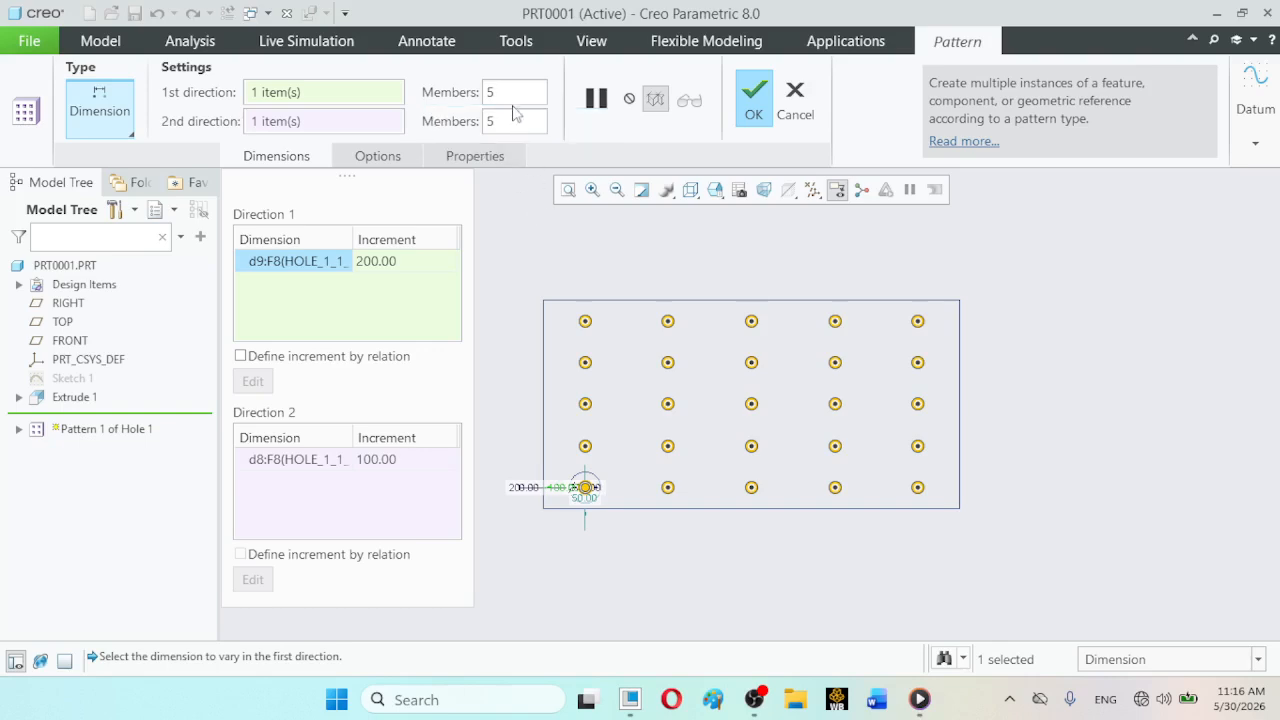
left_click_drag(508, 92, 487, 92)
type("7")
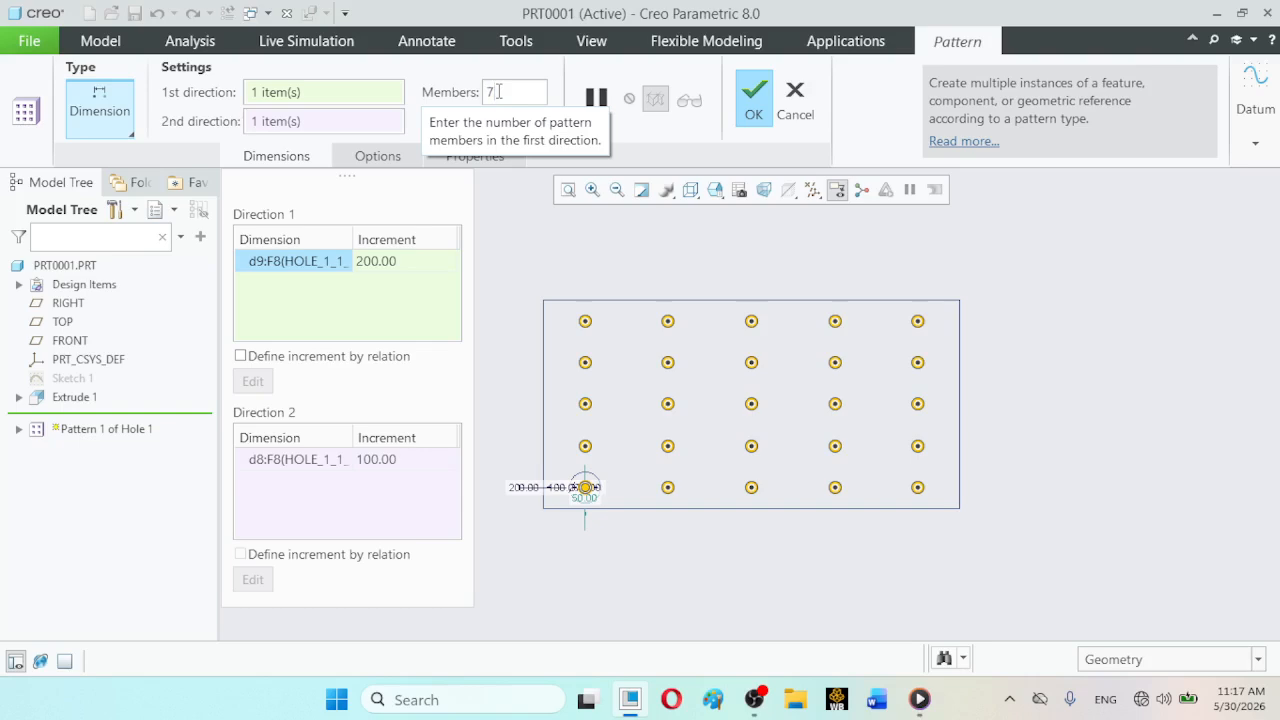
- Set the hole pattern's first direction increment to 114.285
left_click(392, 261)
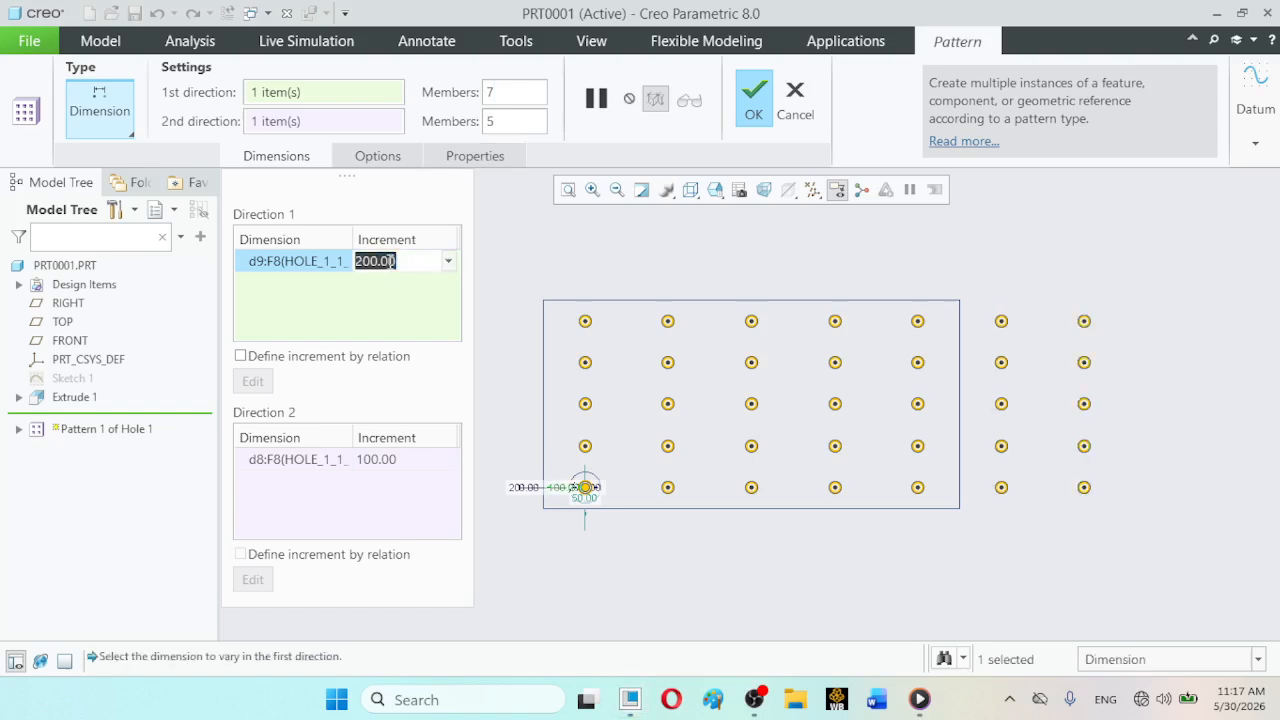
type("1")
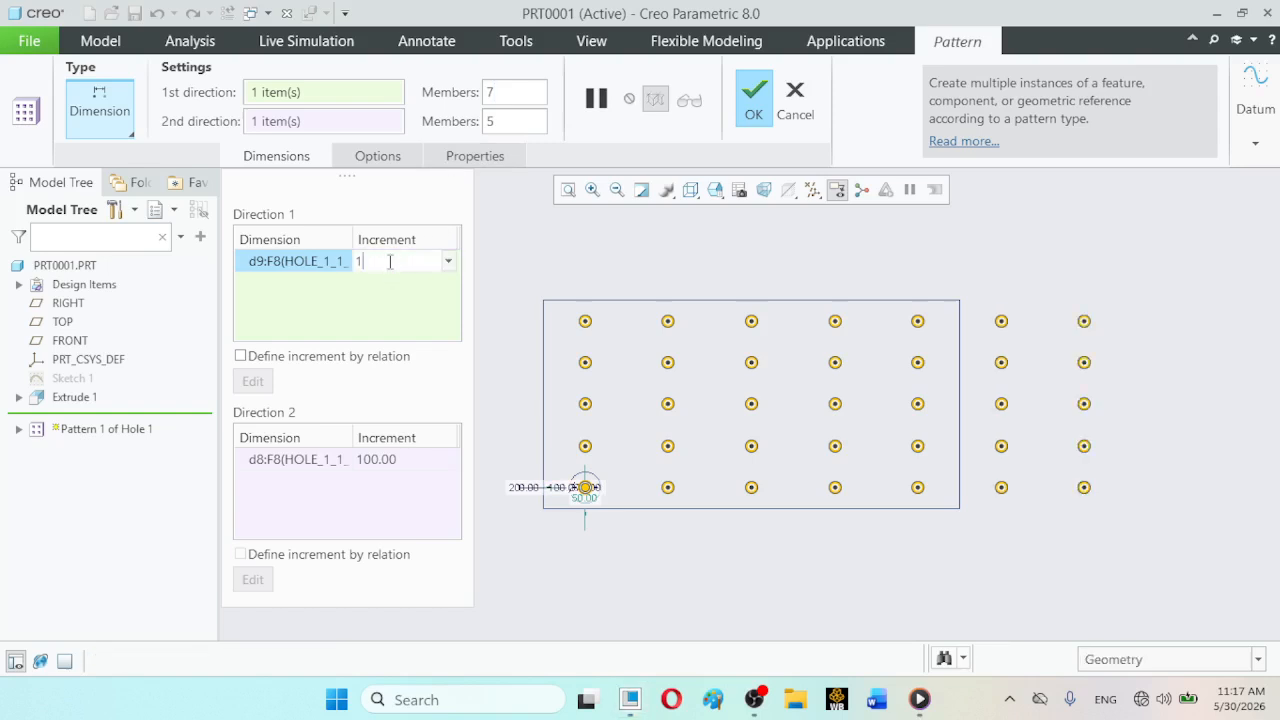
type("14.285")
key("Return")
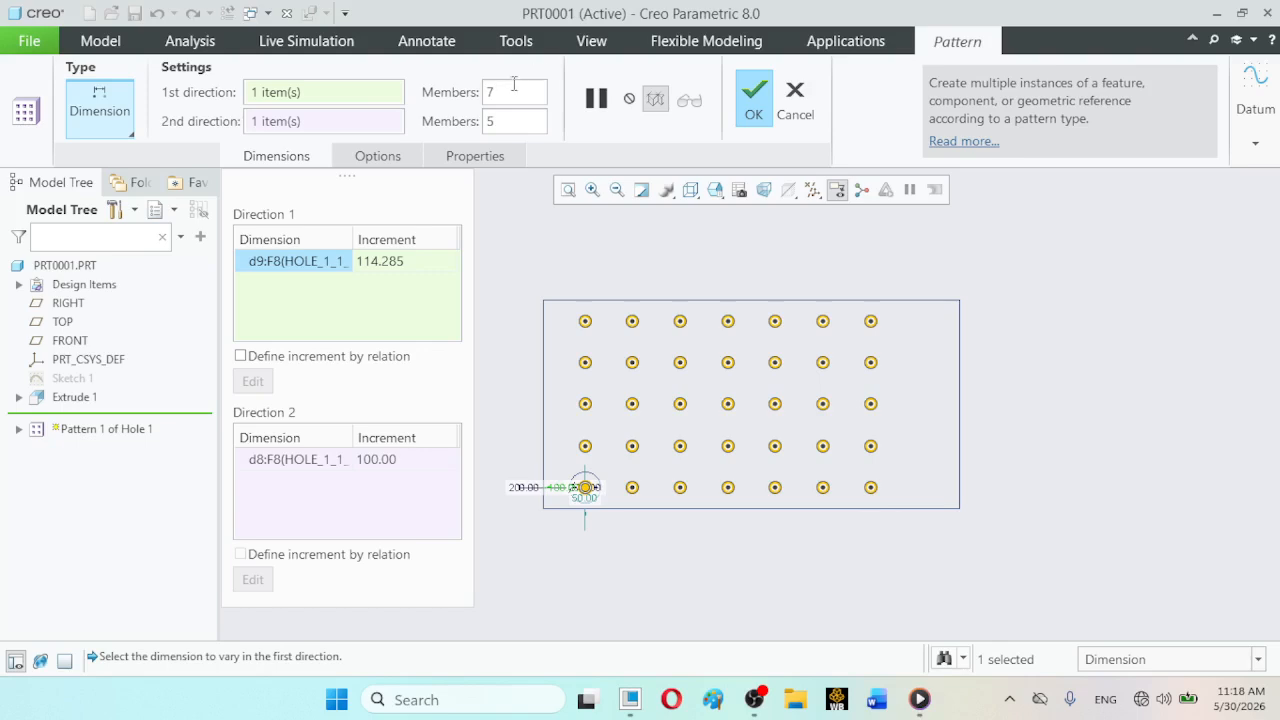
- Set the first direction increment to 133.334, complete the hole pattern, and clear the selection
left_click(386, 262)
type("133")
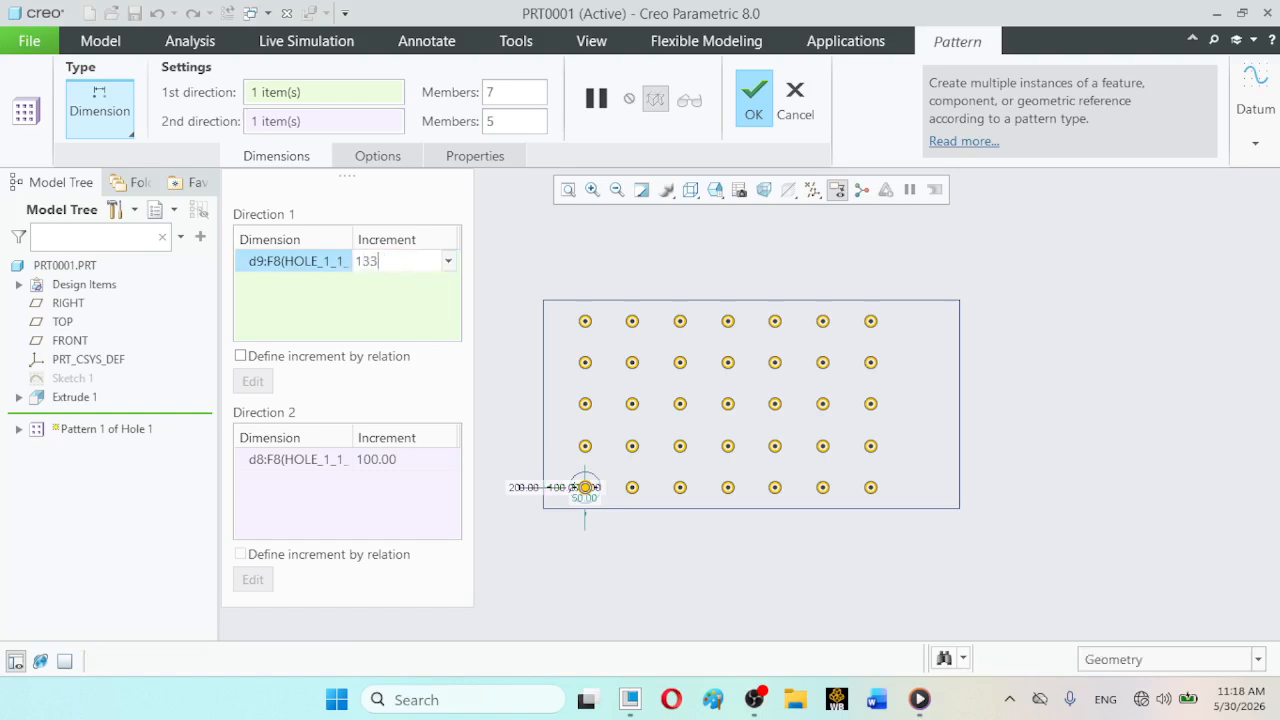
type(".334")
key("Return")
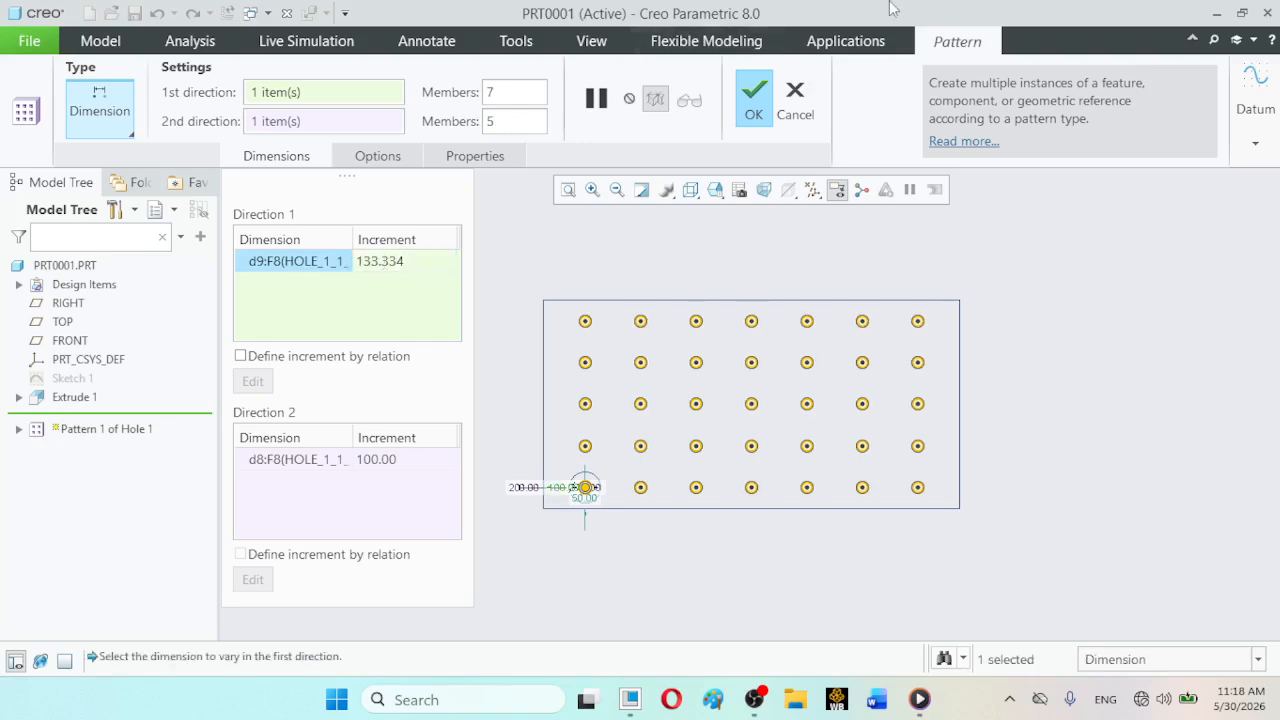
left_click(755, 112)
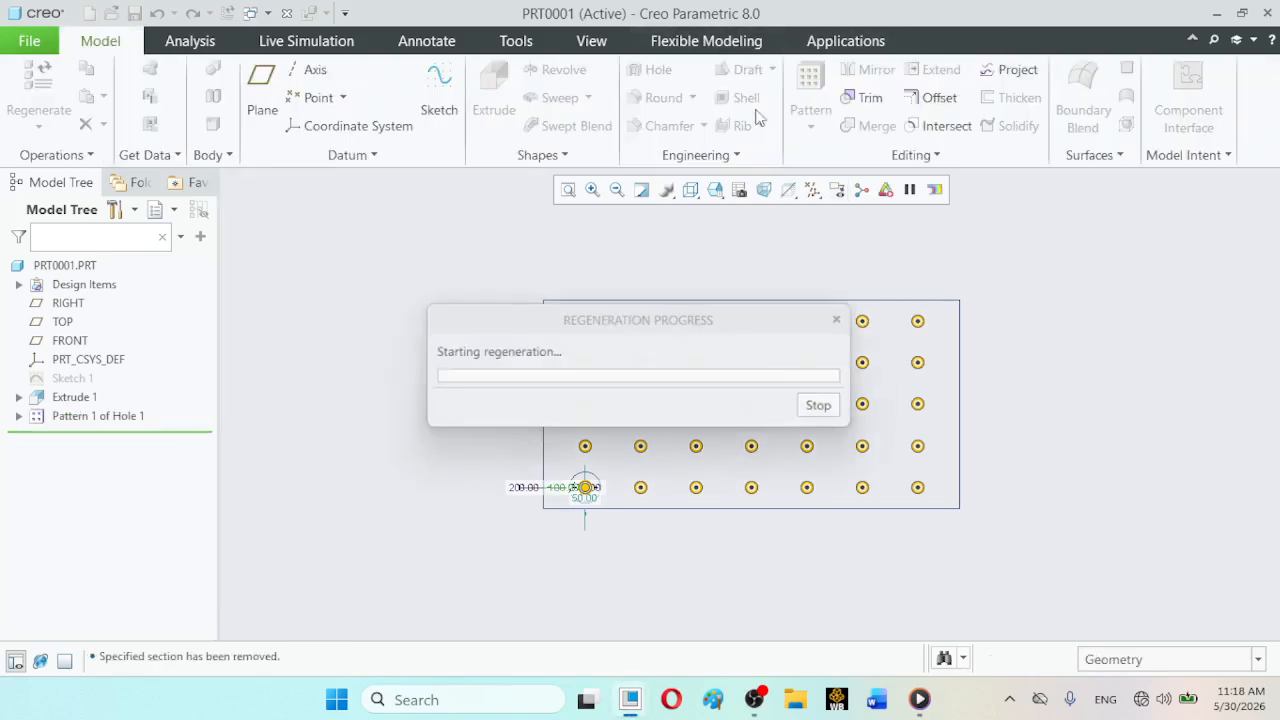
left_click(418, 381)
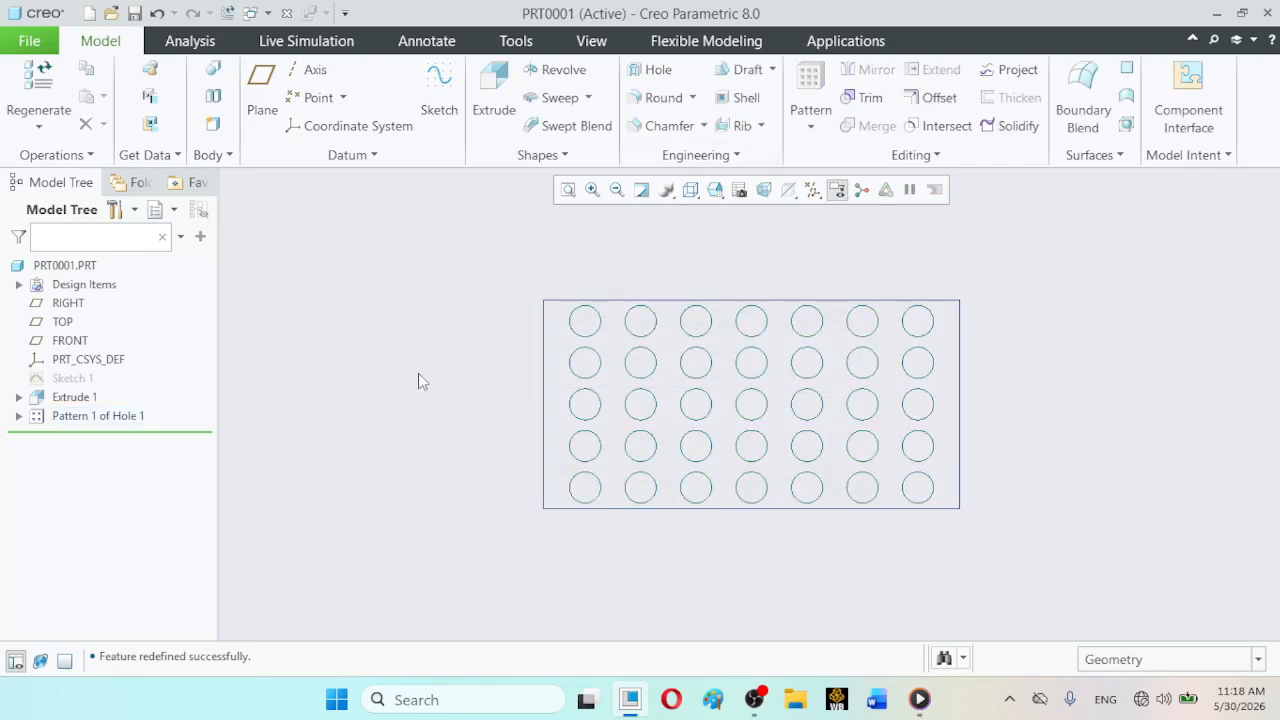
- Display the patterned block in standard orientation with the Shading With Edges style
left_click(715, 190)
left_click(732, 211)
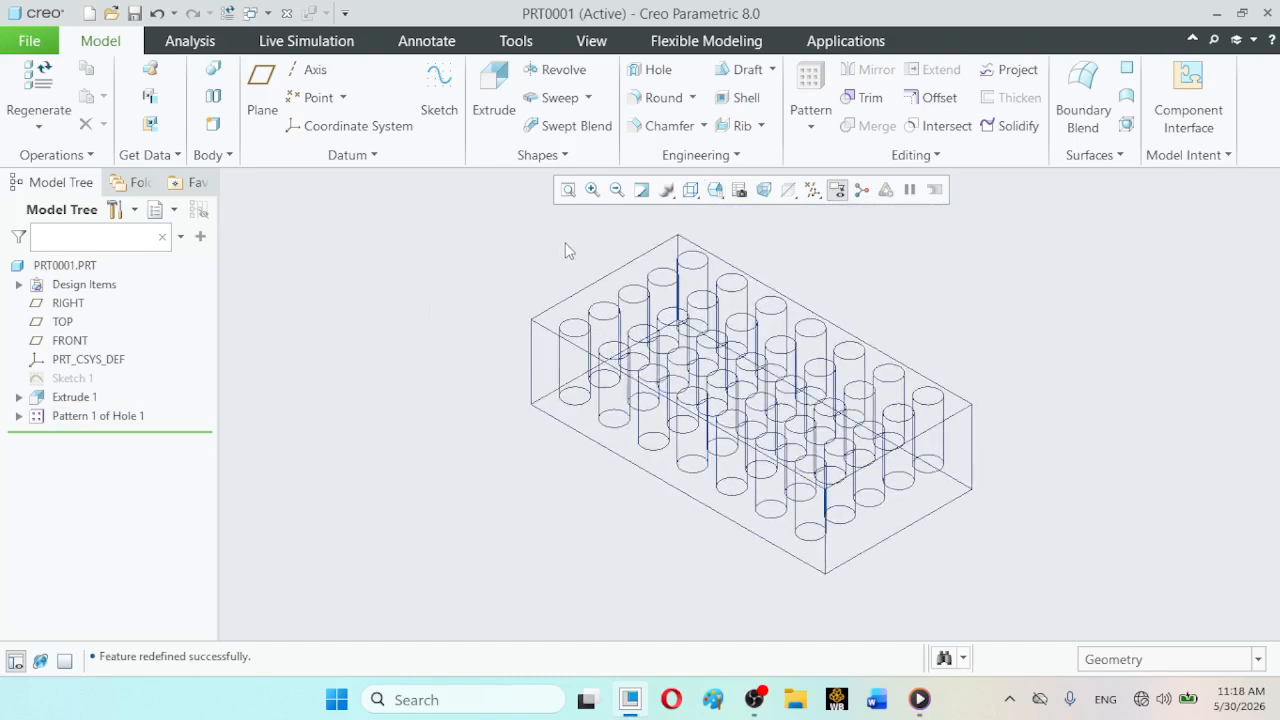
left_click(690, 190)
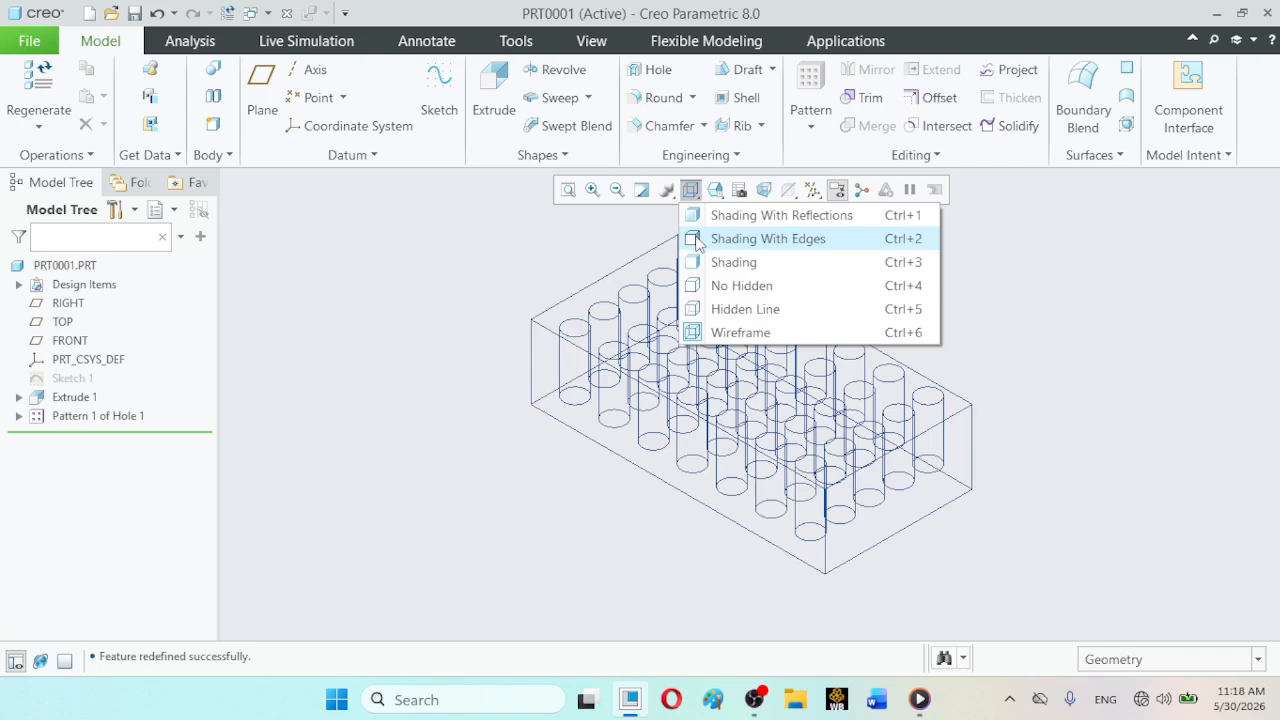
left_click(698, 238)
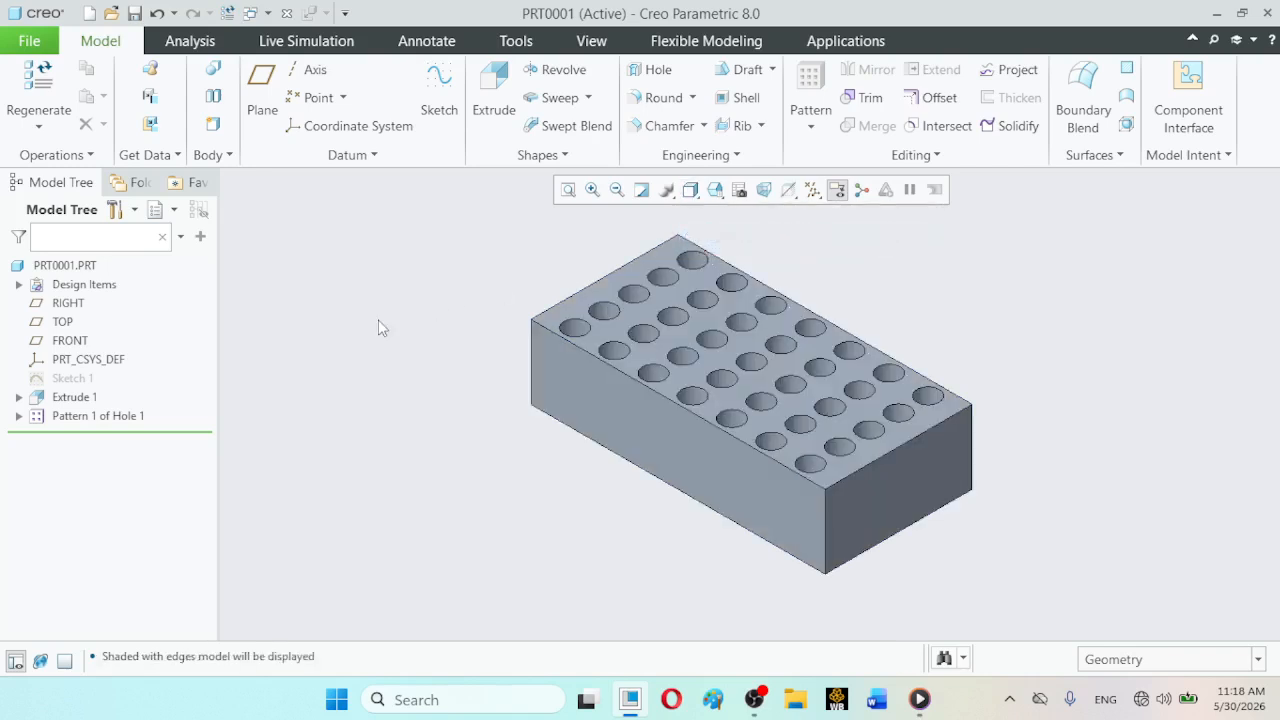
- Reopen the hole pattern's definition, exclude the fifth member of the middle row, and complete the pattern
left_click(86, 417)
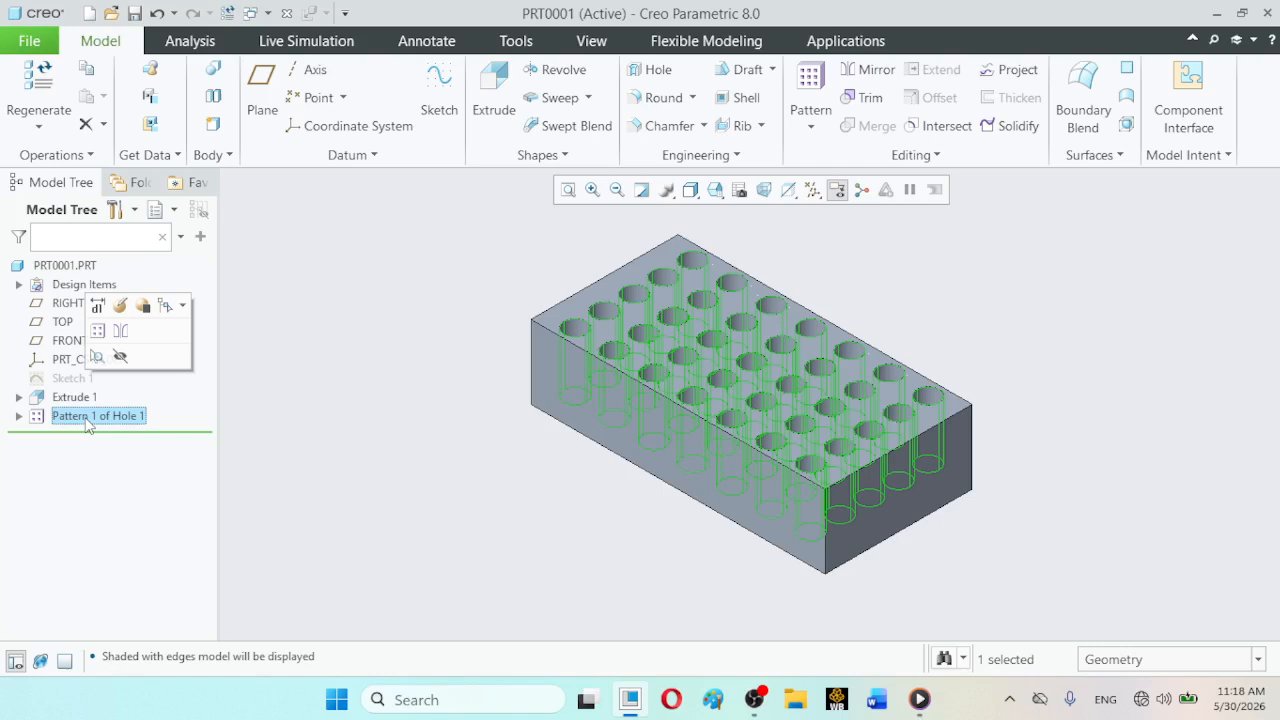
left_click(119, 305)
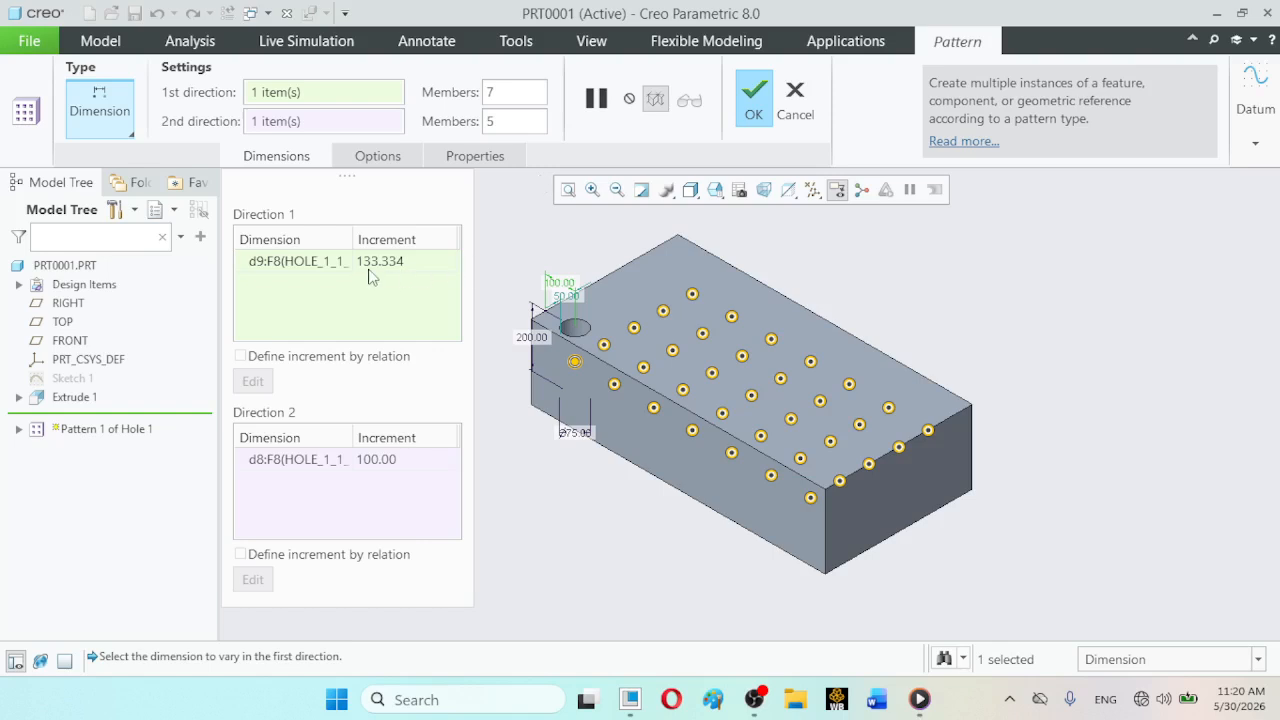
left_click(130, 134)
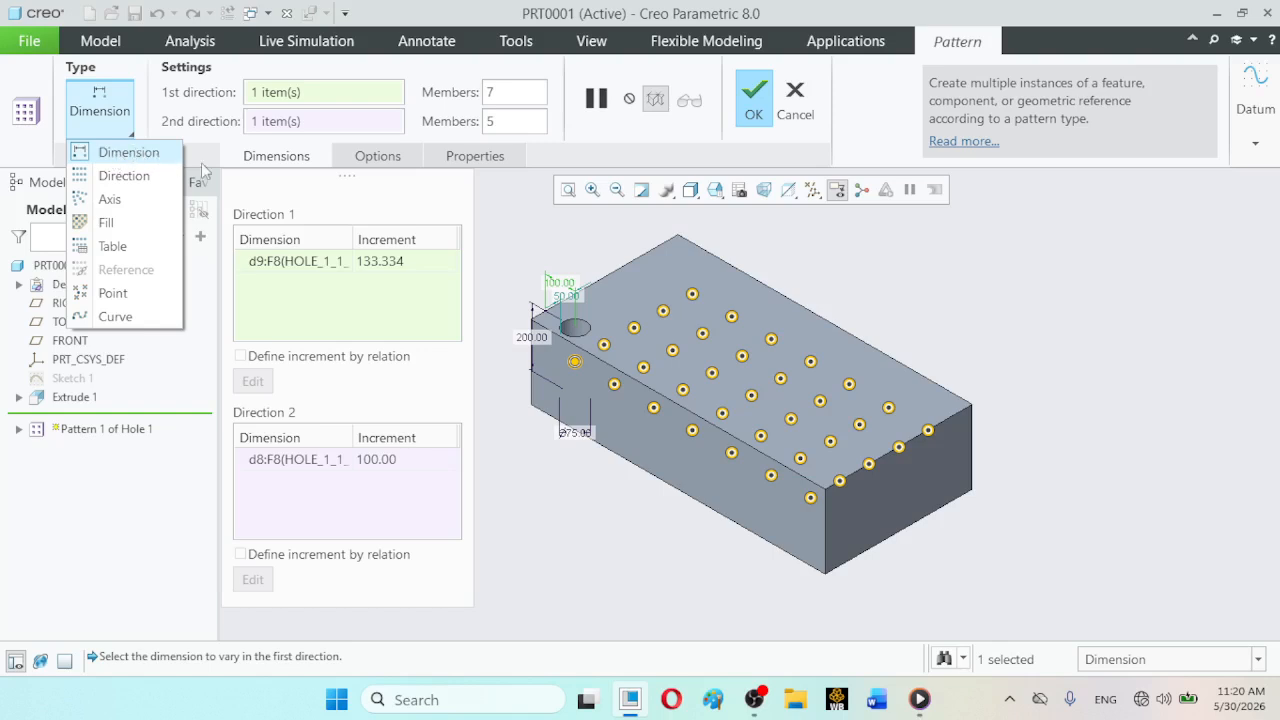
left_click(521, 220)
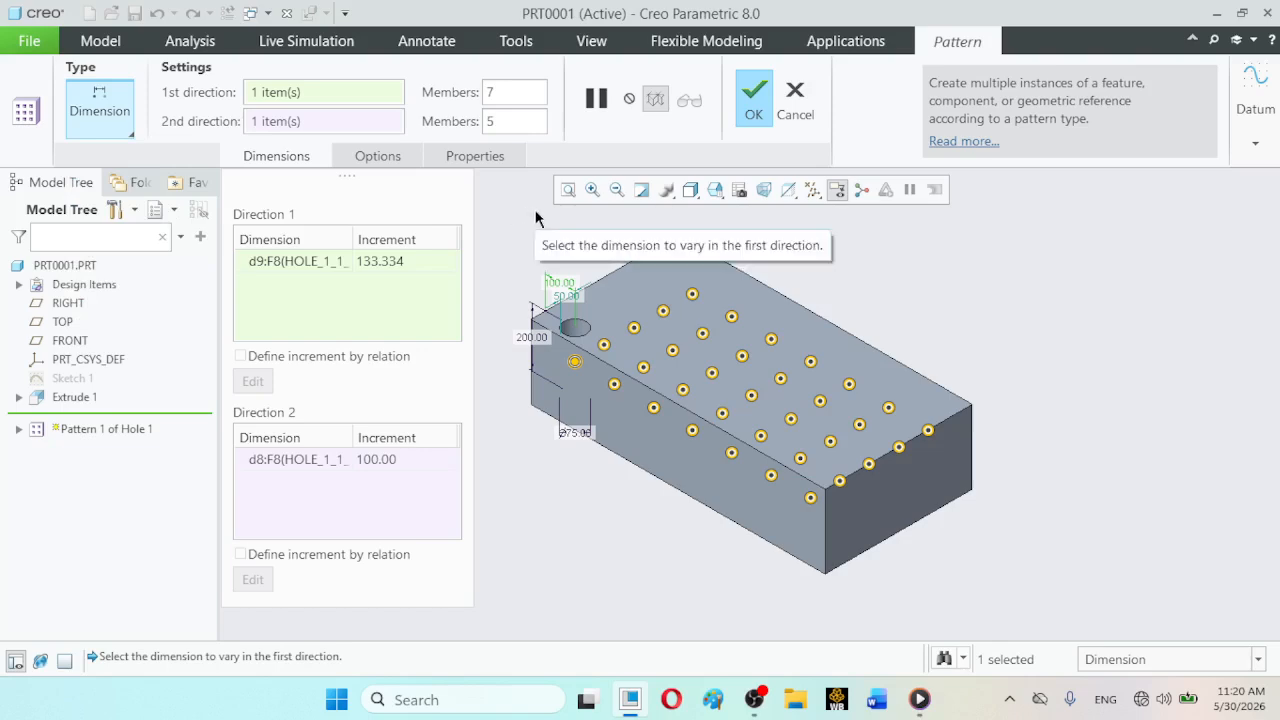
left_click(720, 194)
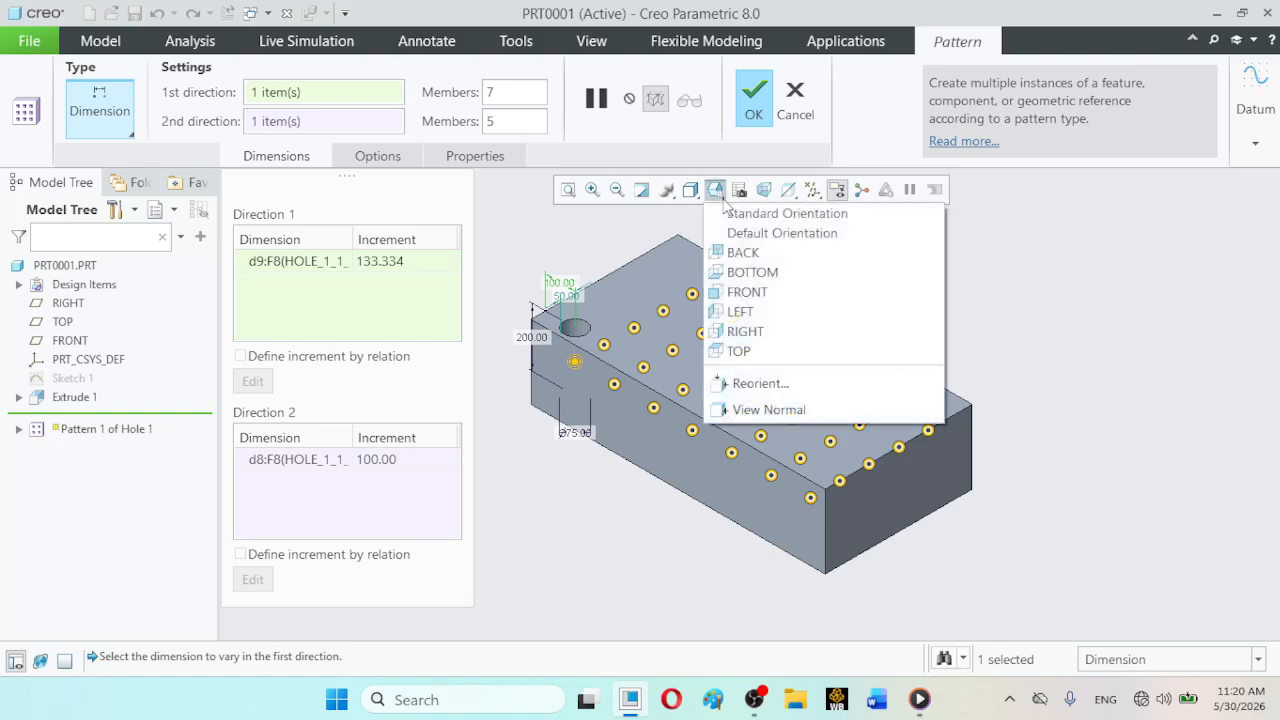
left_click(741, 352)
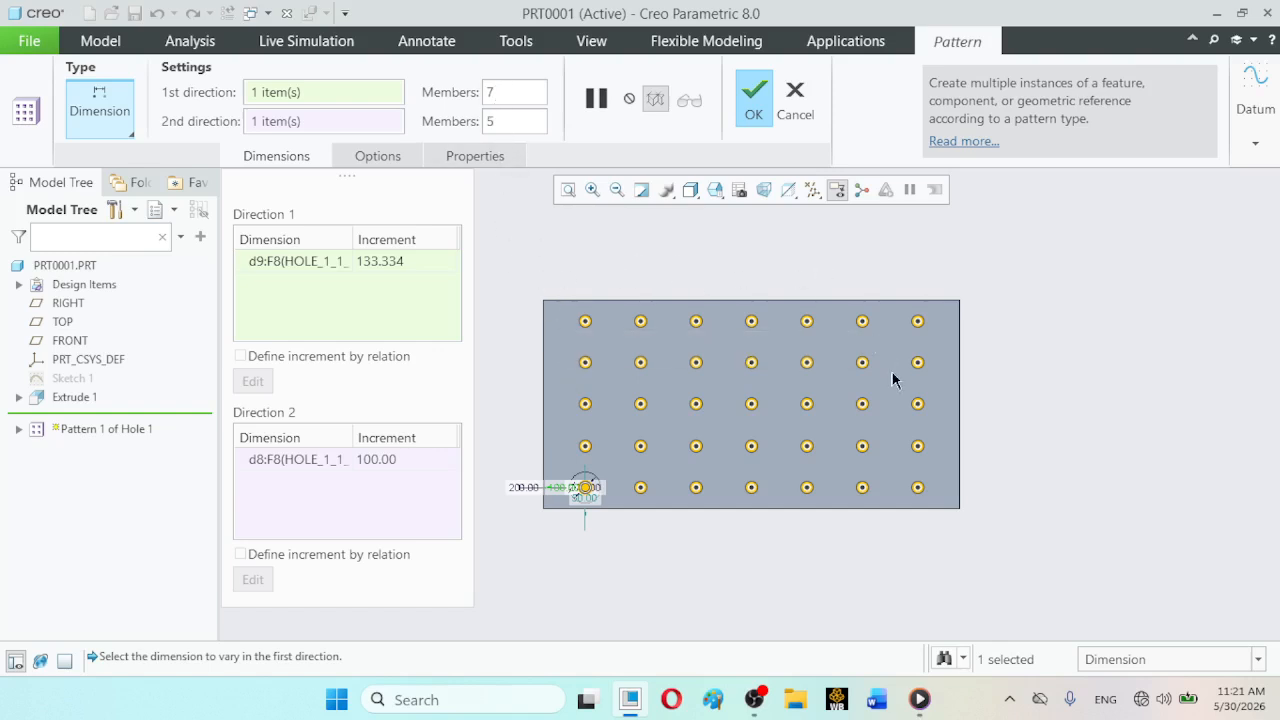
left_click(807, 406)
left_click(752, 110)
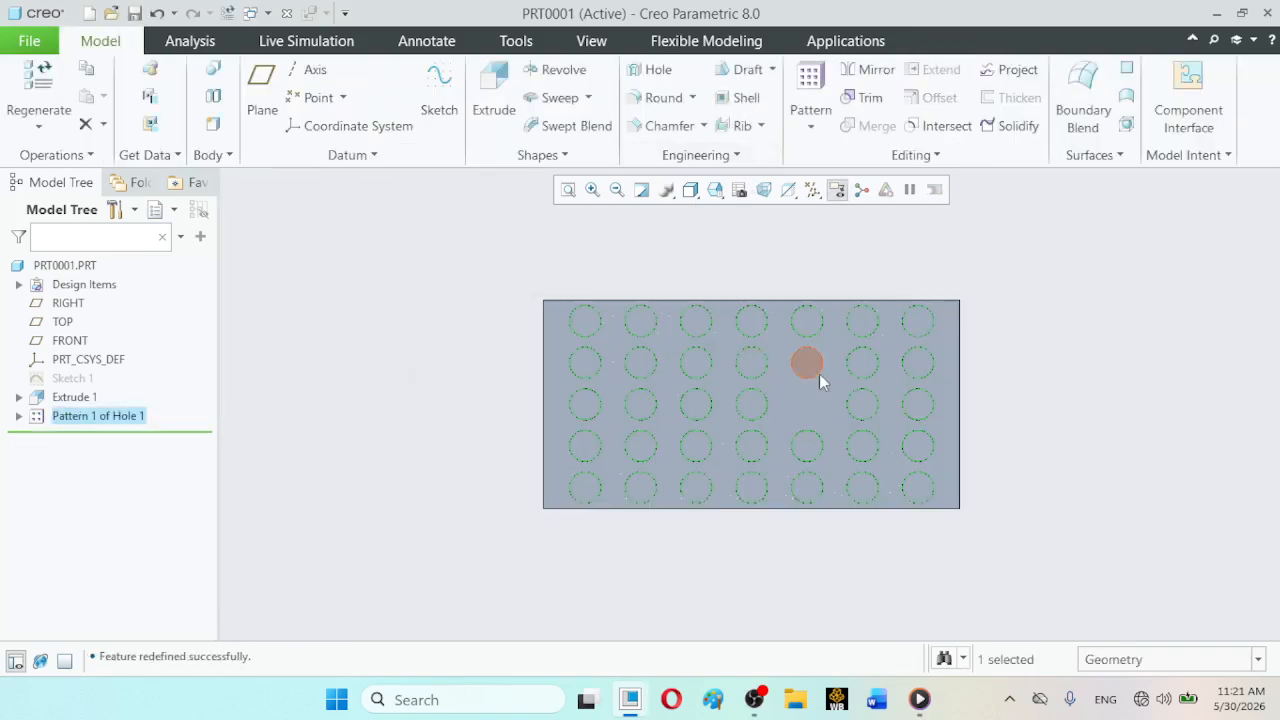
left_click(1060, 428)
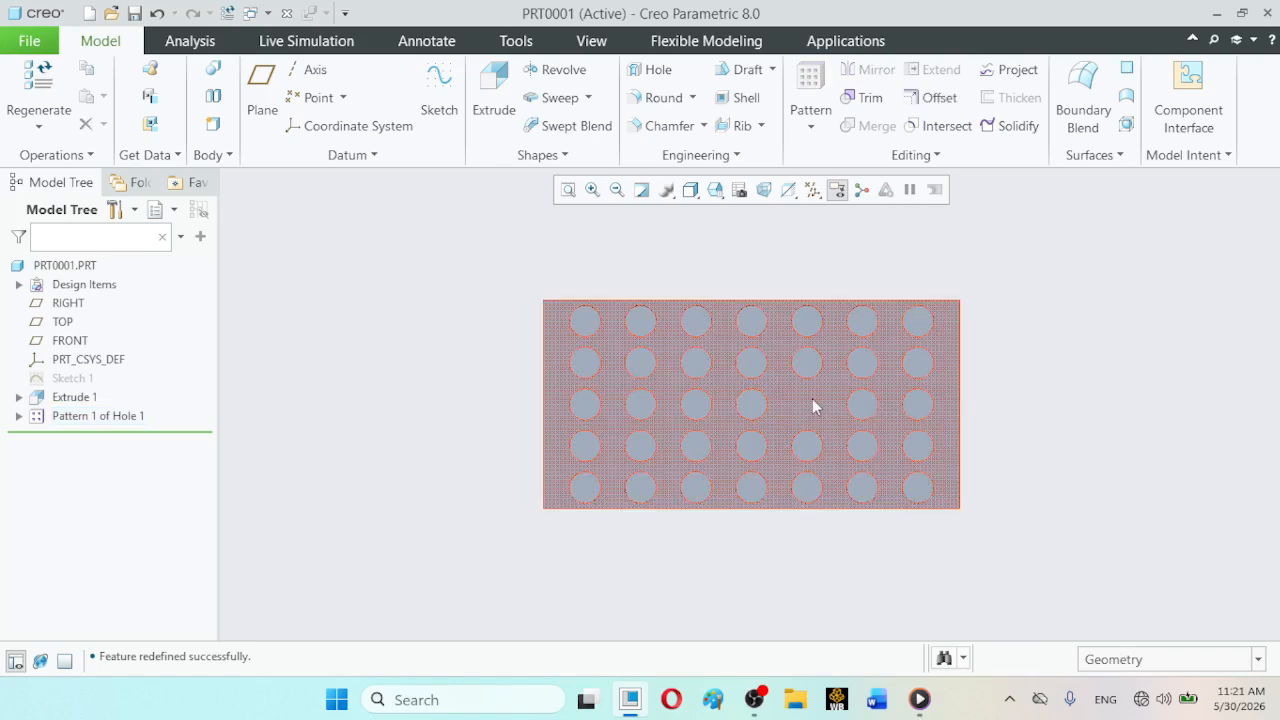
- Redefine the hole pattern to also exclude the last member of the row nearest the original hole and the second member of the fourth row
left_click(116, 416)
left_click(150, 300)
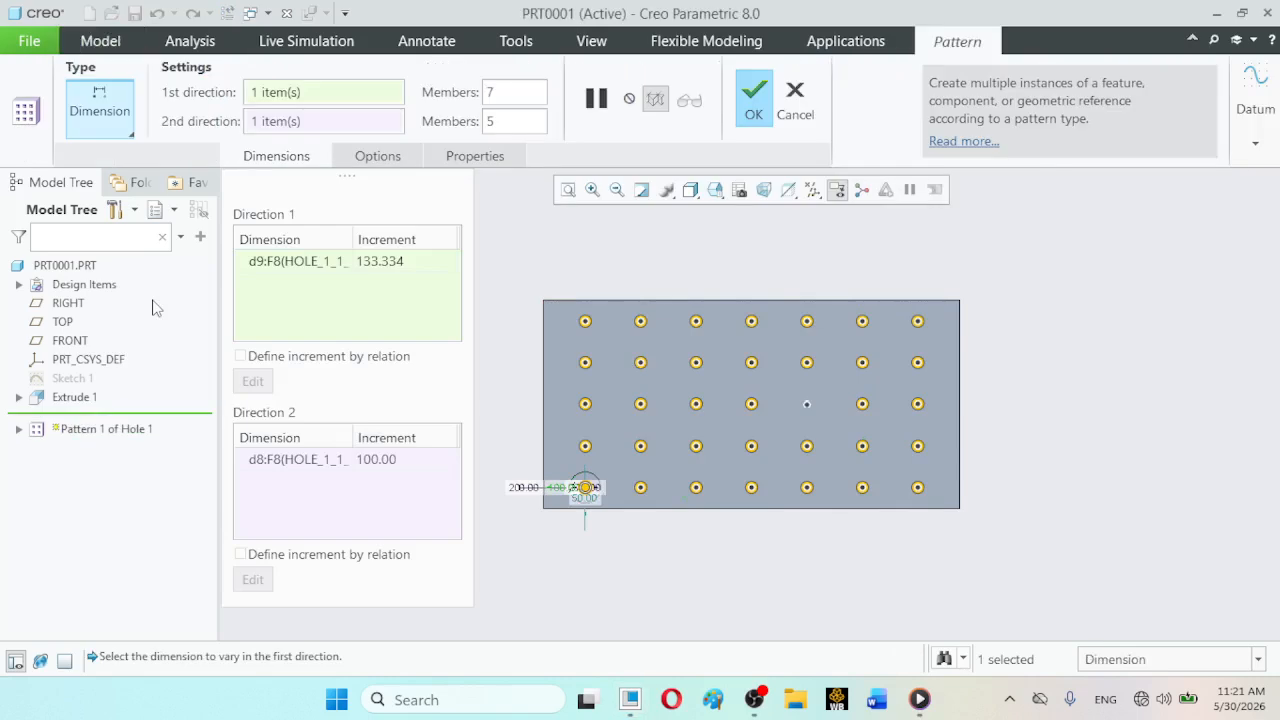
left_click(919, 489)
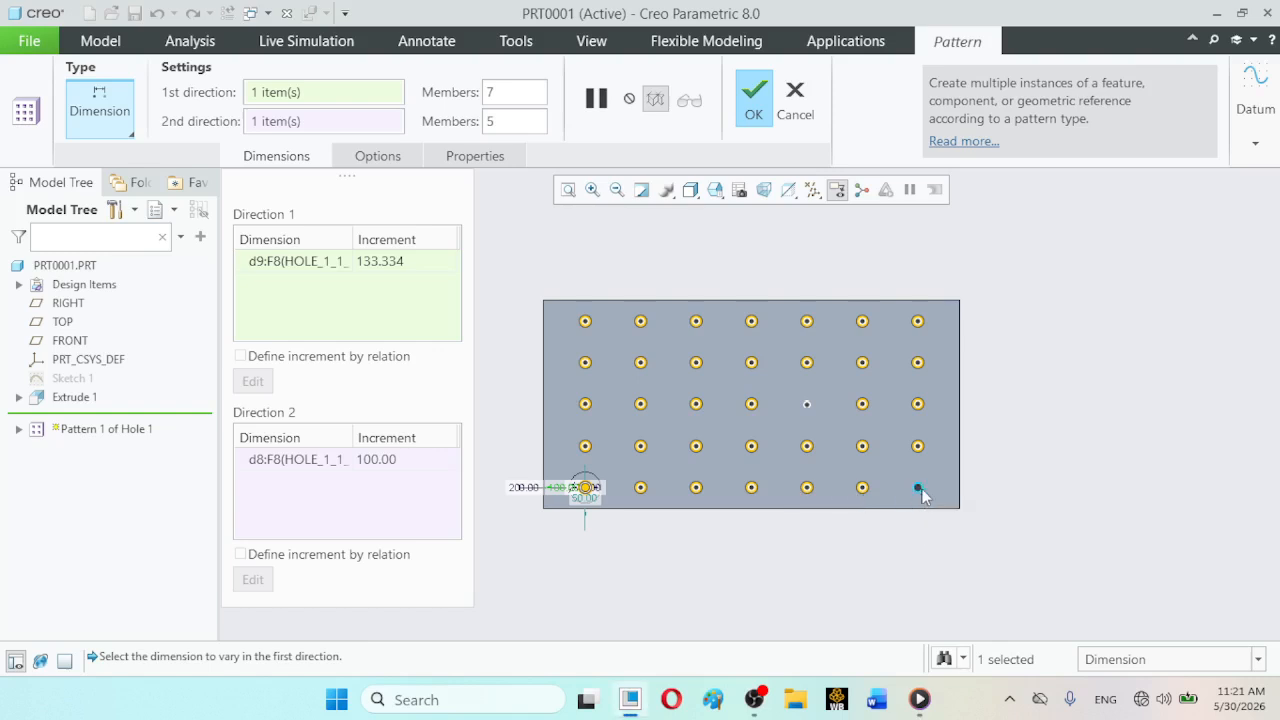
left_click(641, 363)
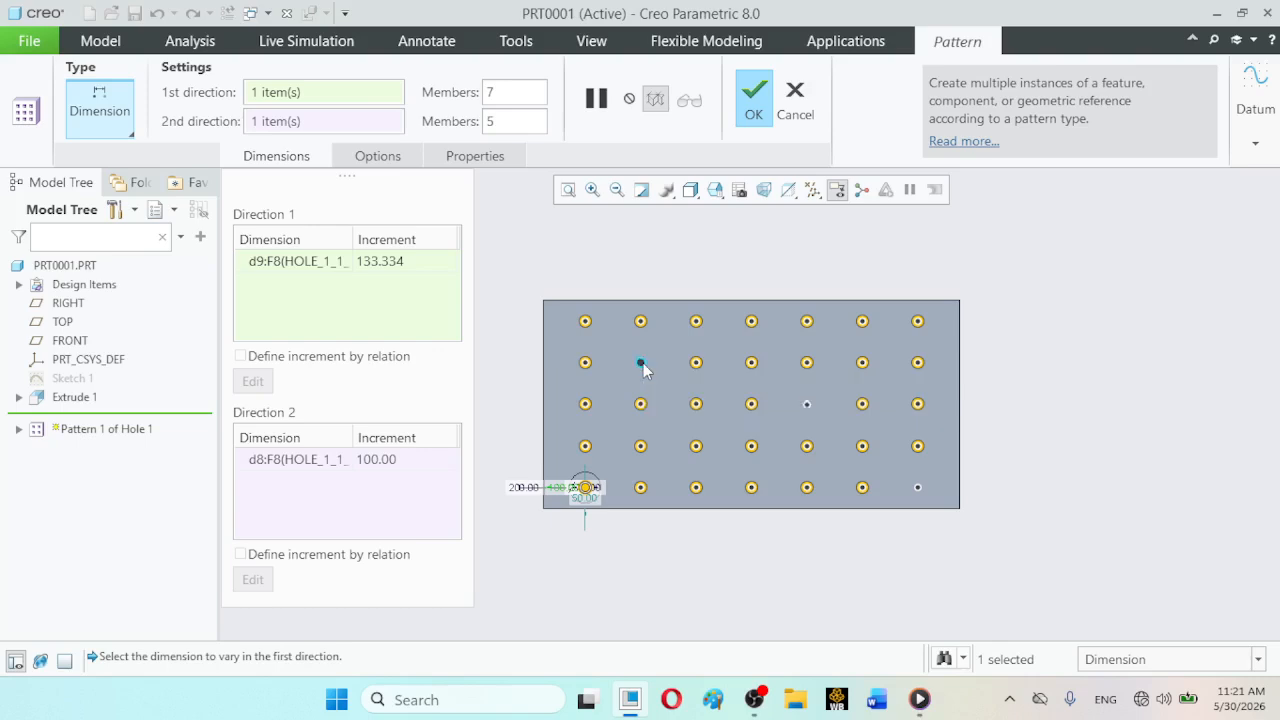
left_click(754, 100)
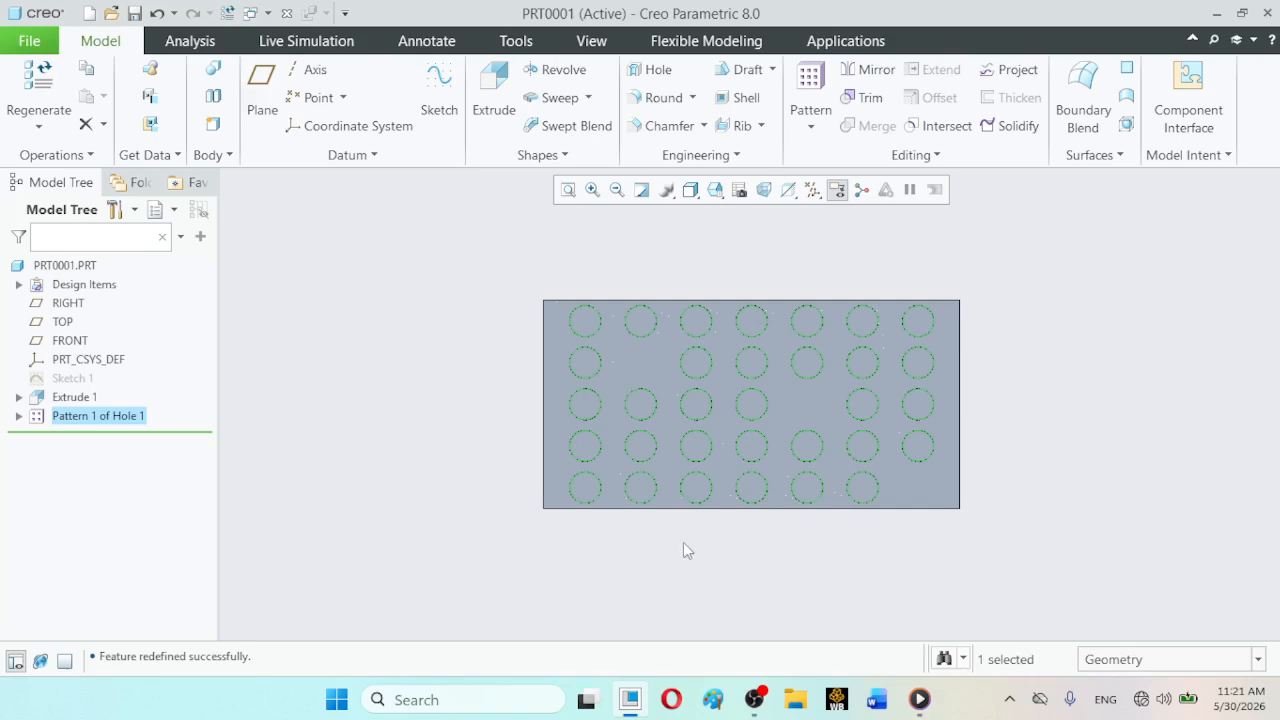
left_click(1120, 495)
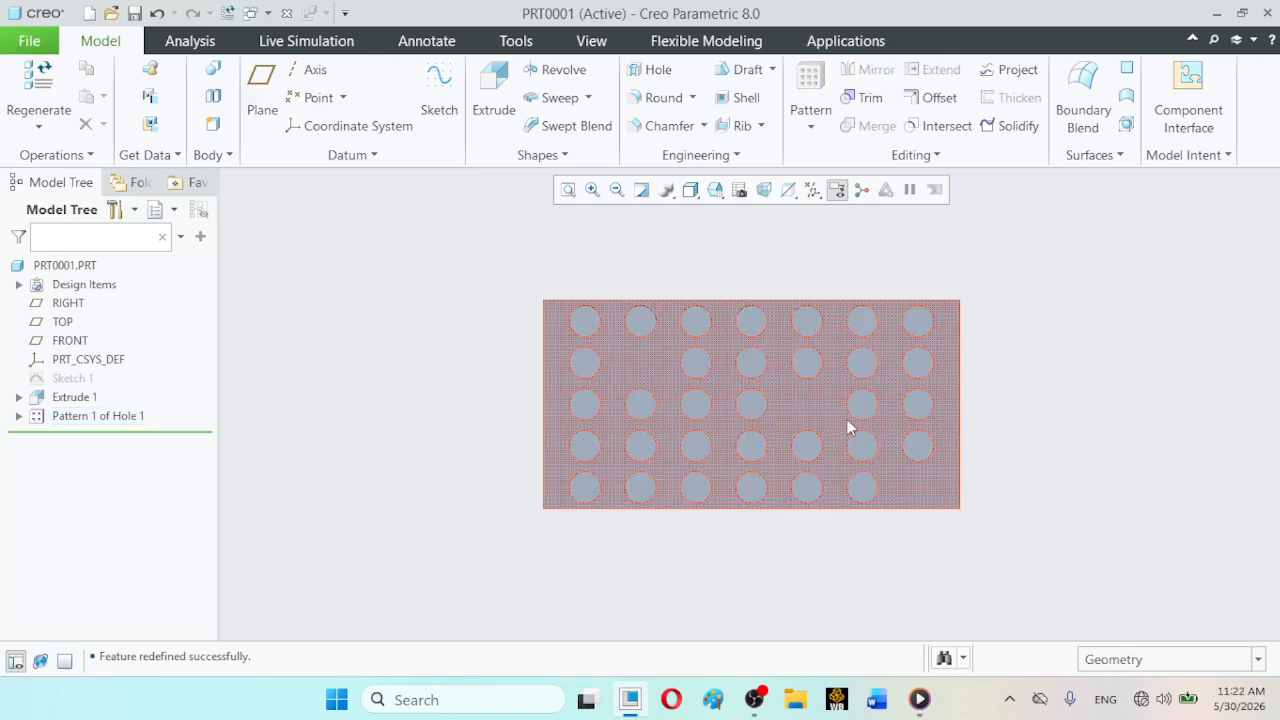
- Reopen the hole pattern's definition, restore the excluded members, and complete the pattern
left_click(97, 418)
left_click(128, 298)
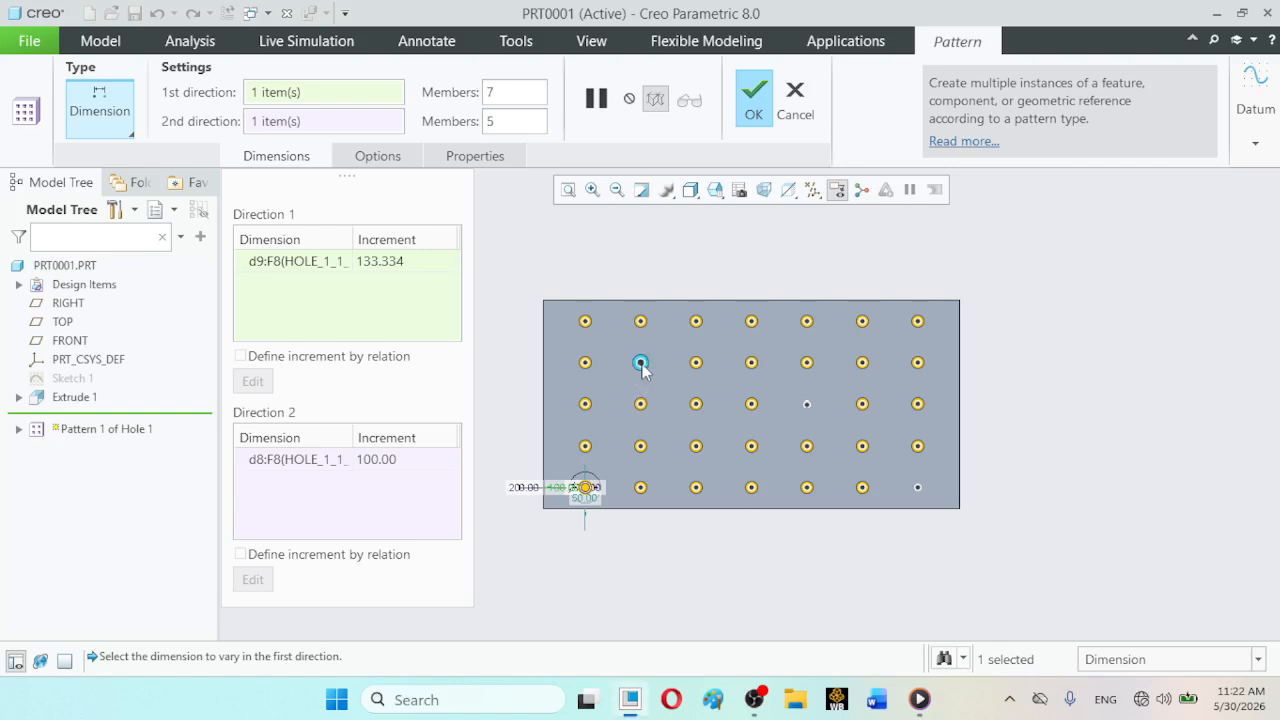
left_click(808, 405)
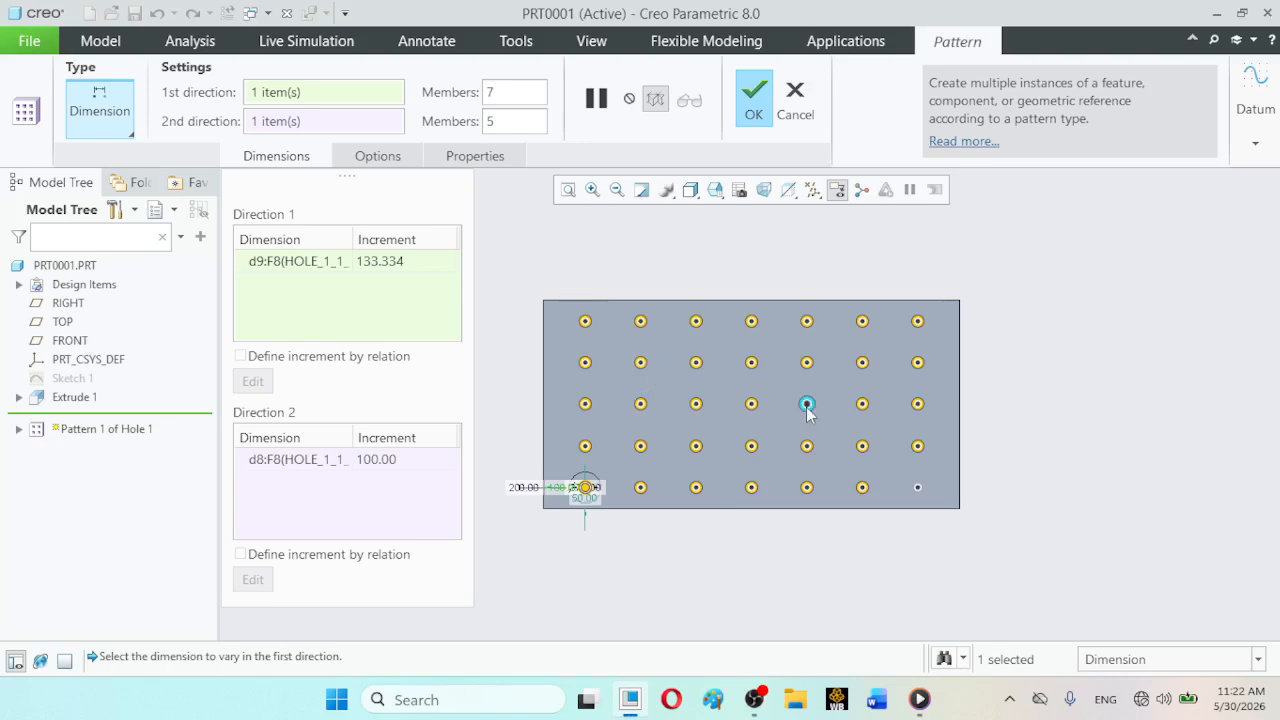
left_click(918, 488)
left_click(753, 100)
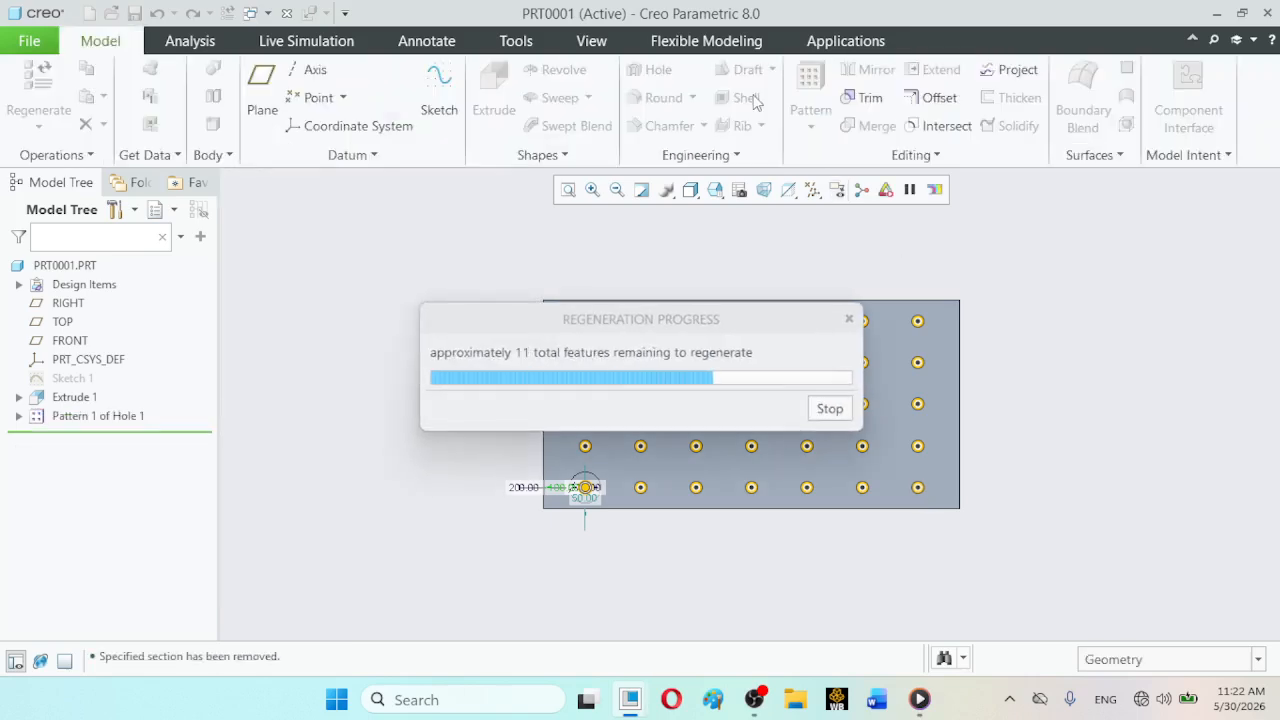
left_click(1120, 417)
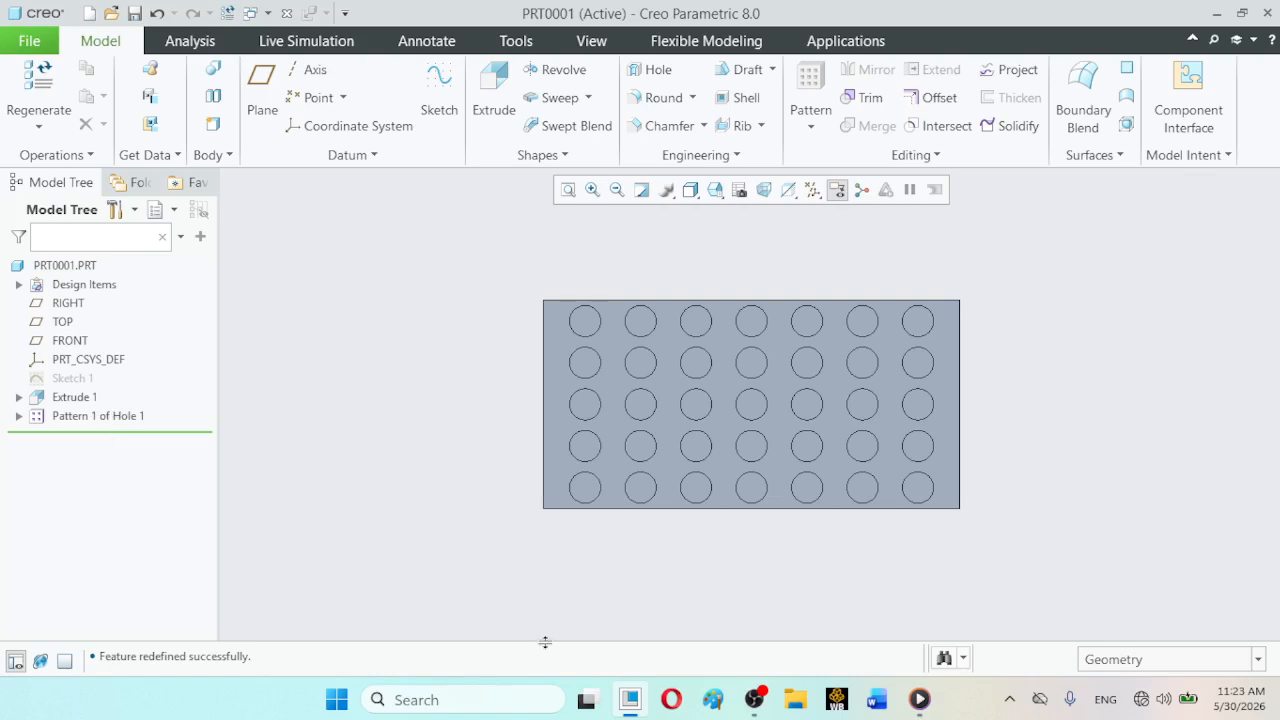
left_click(752, 702)
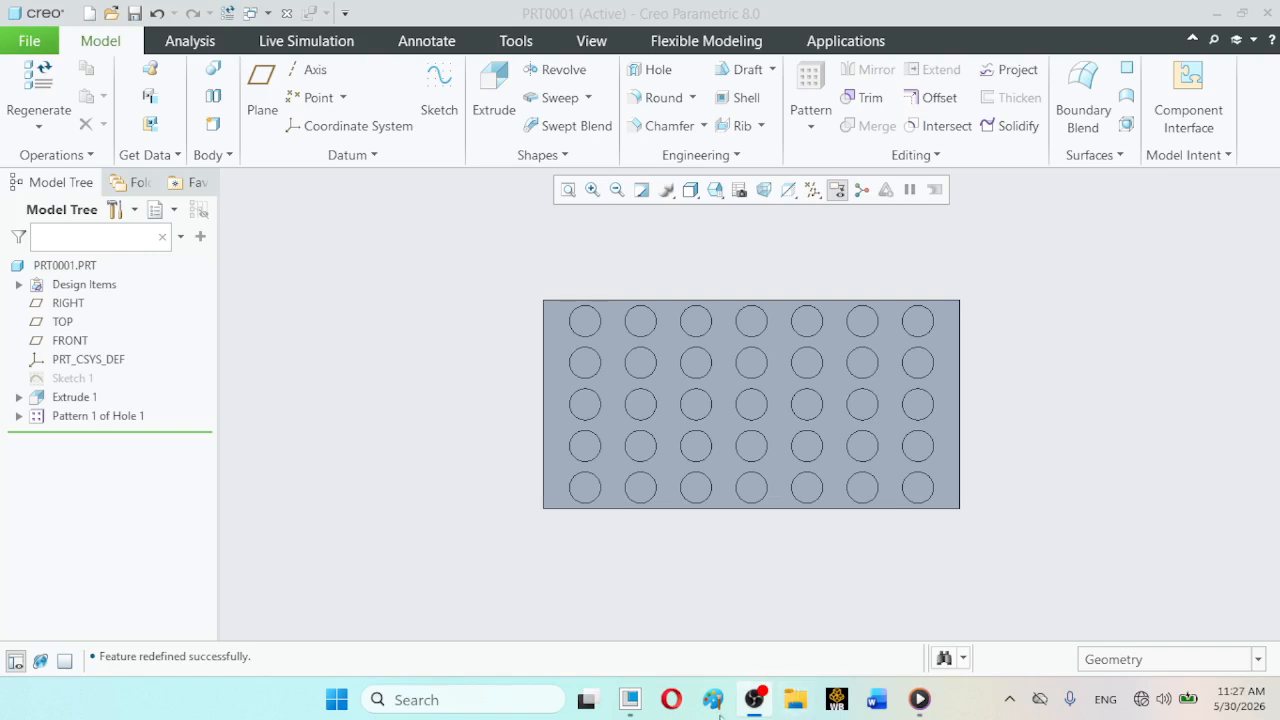
left_click(630, 700)
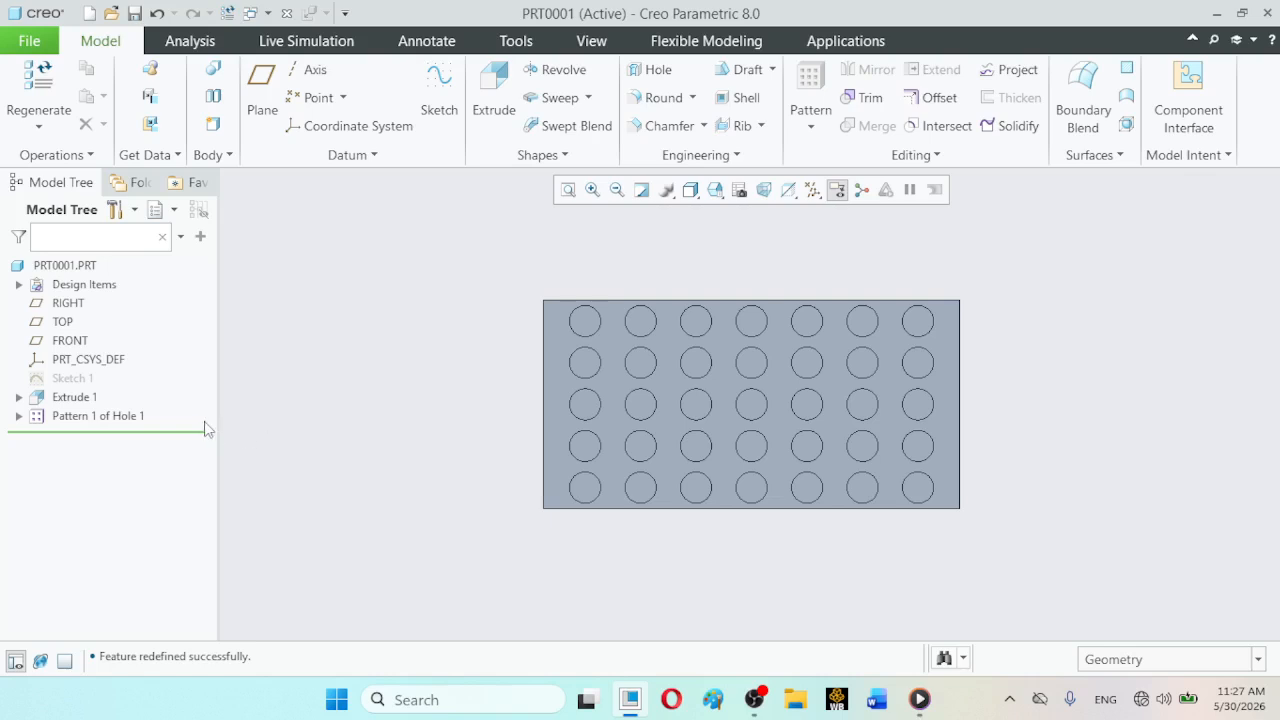
left_click(98, 416)
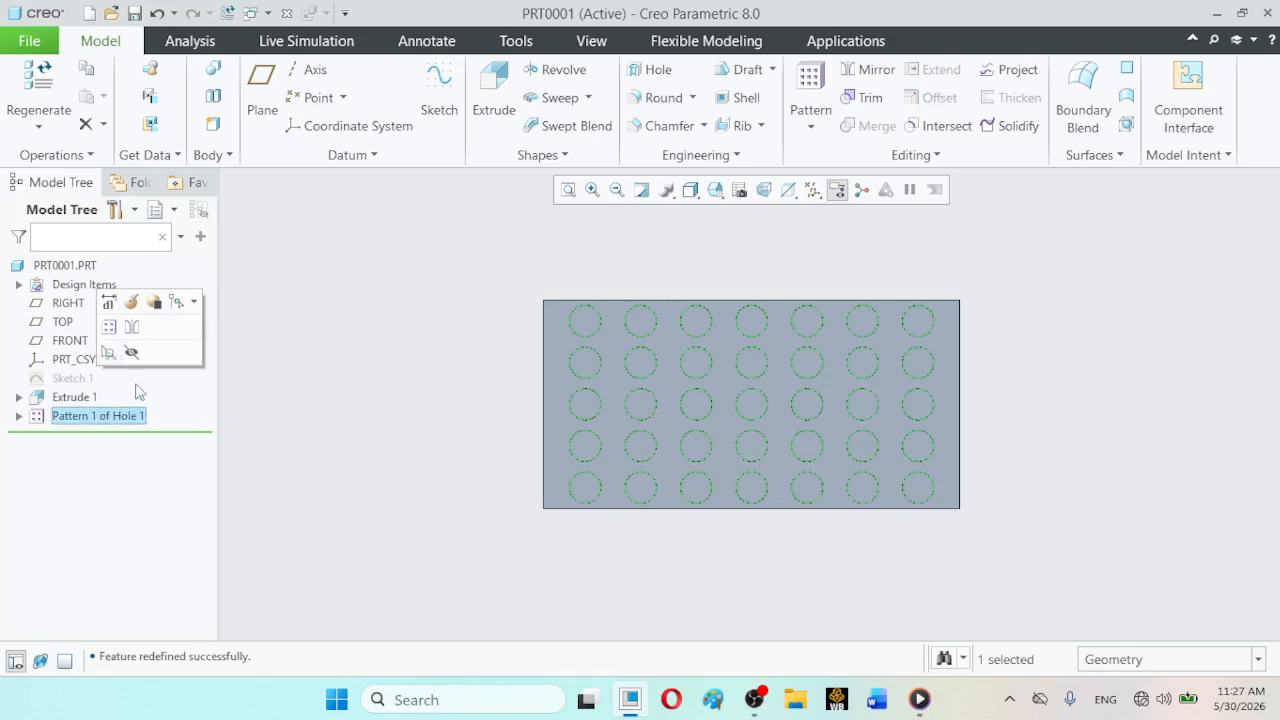
left_click(297, 397)
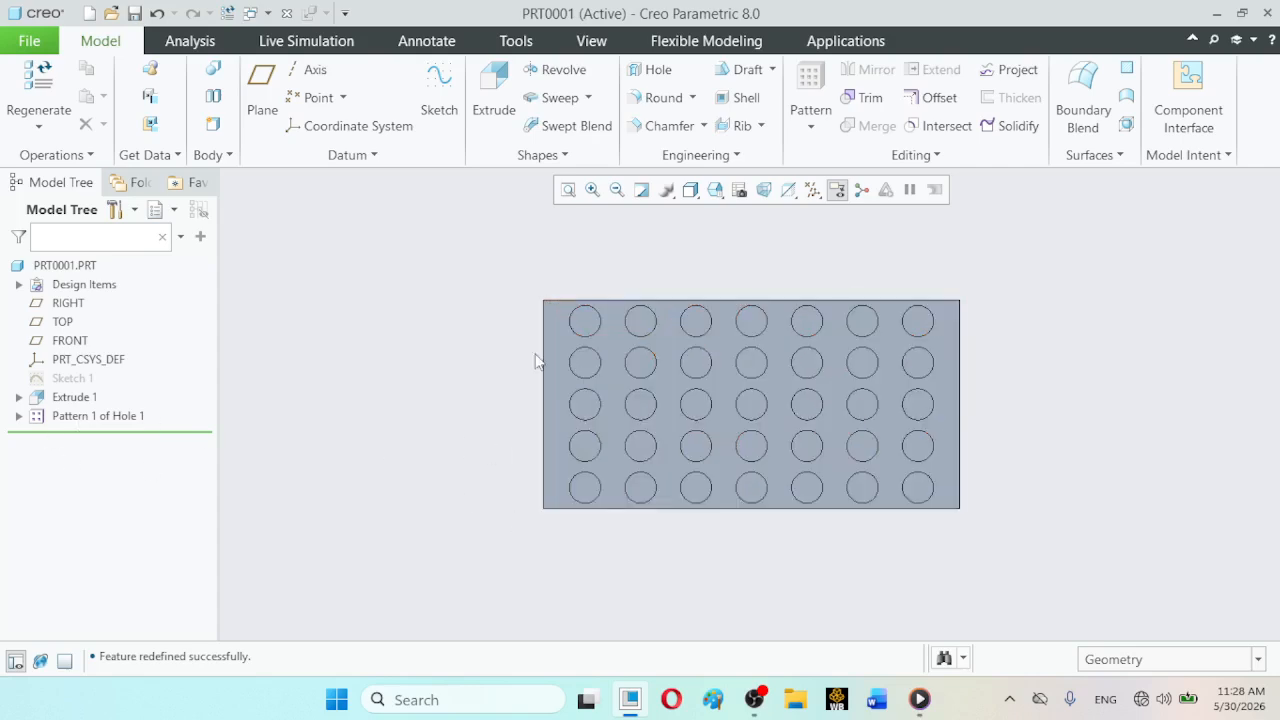
- Return the model to standard orientation and undo all pattern edits and the pattern itself, back to the single original hole
left_click(715, 189)
left_click(760, 213)
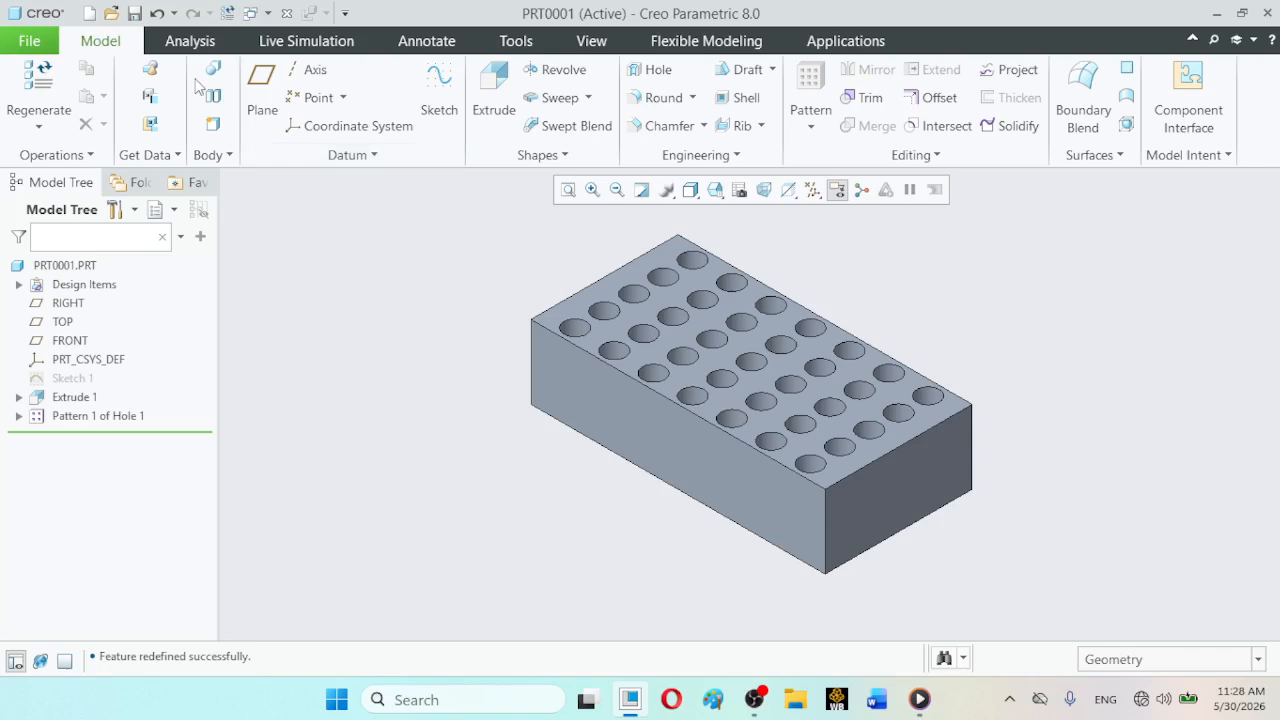
left_click(157, 13)
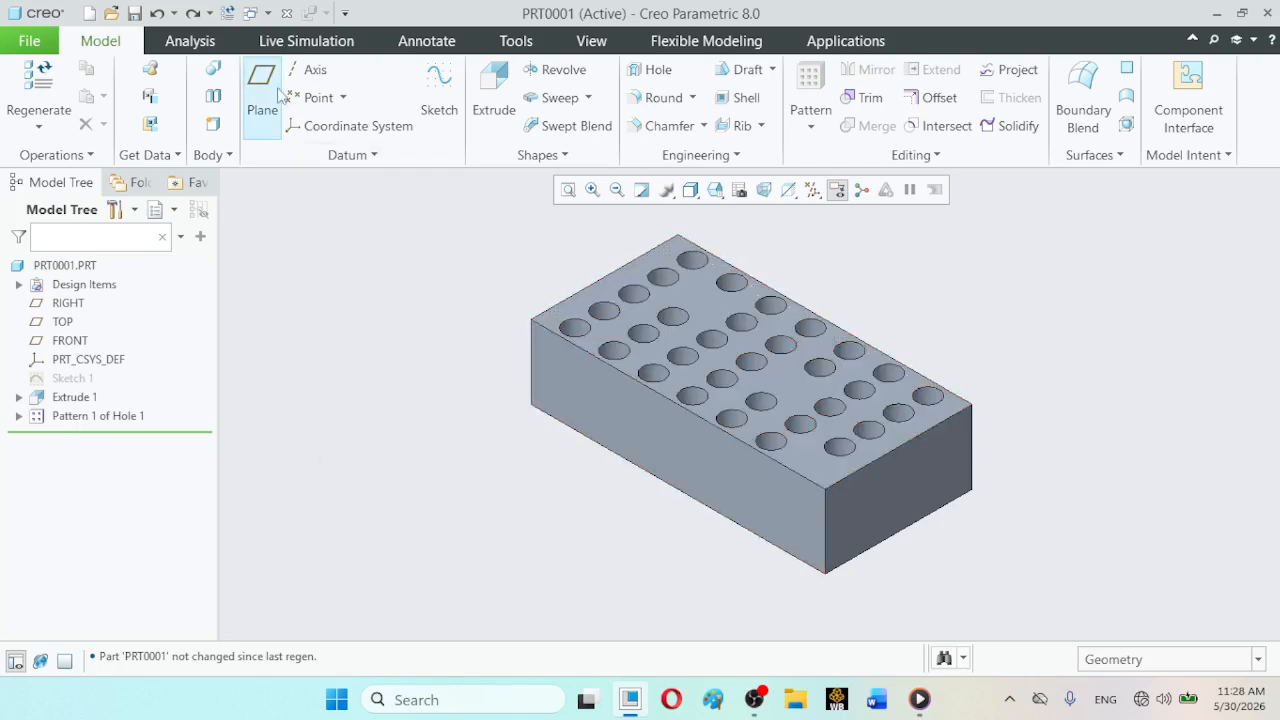
left_click(158, 14)
left_click(158, 14)
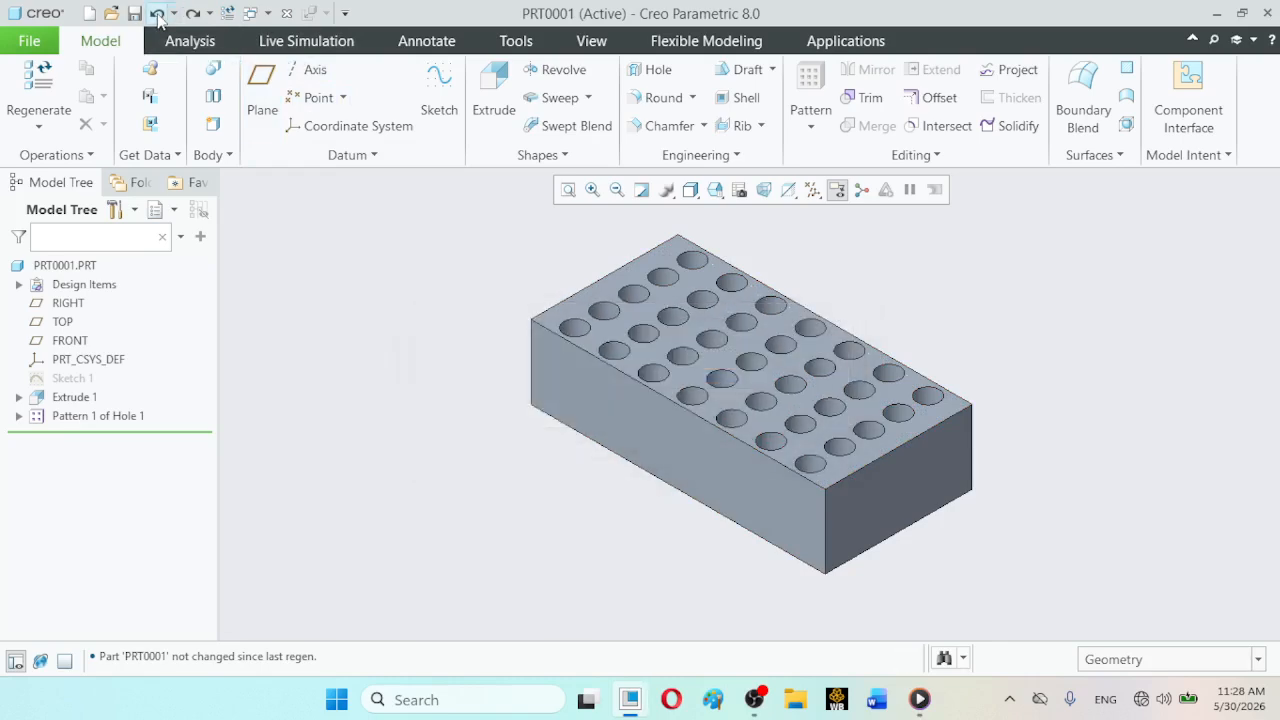
left_click(158, 14)
left_click(158, 14)
left_click(158, 14)
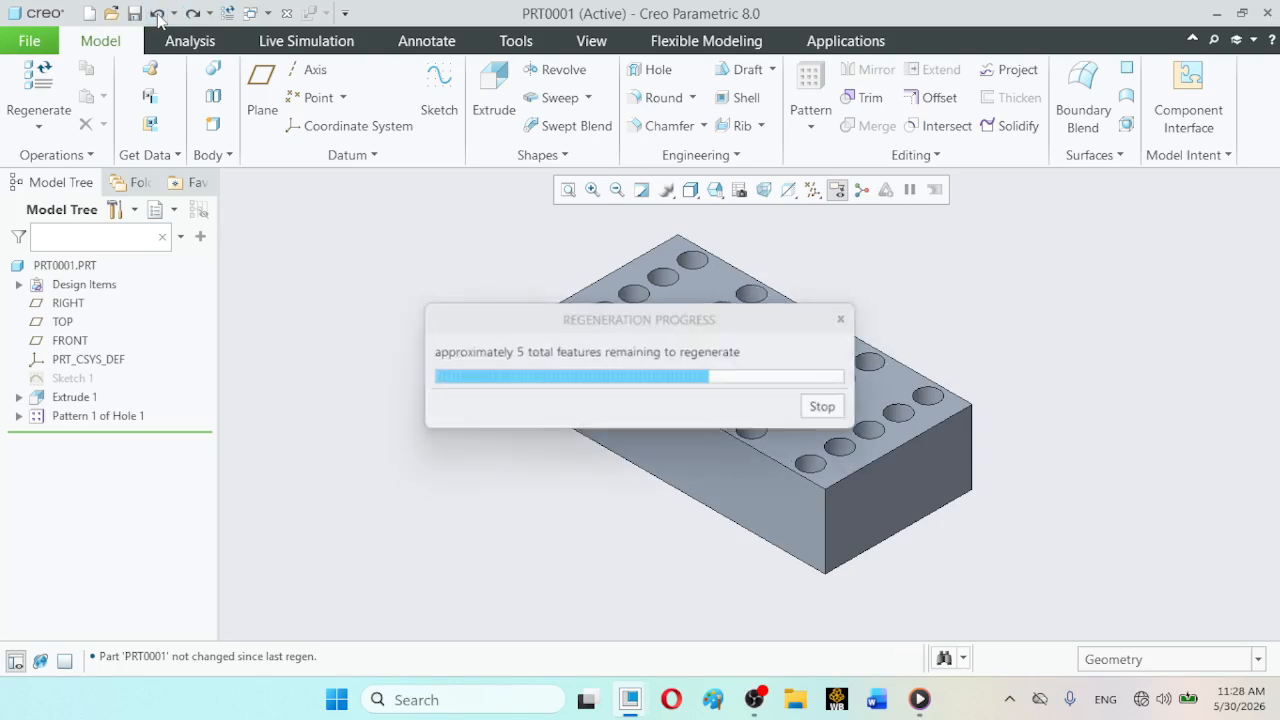
left_click(158, 14)
left_click(158, 14)
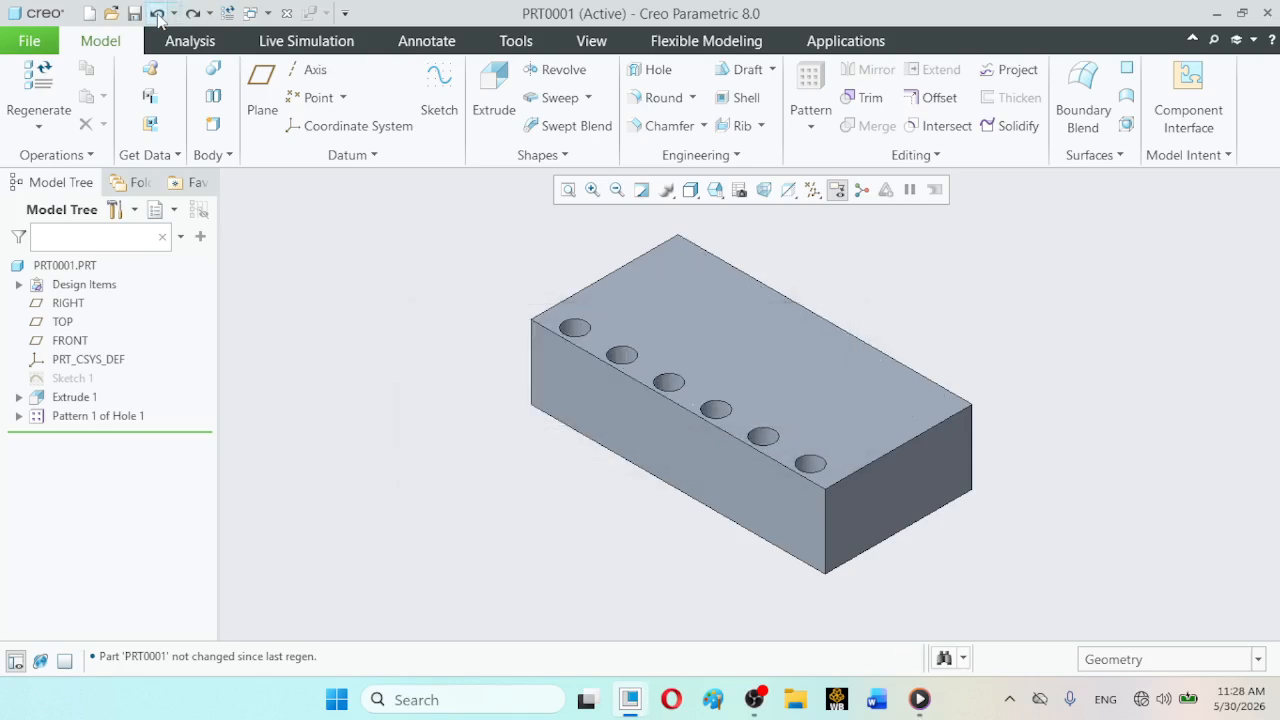
left_click(158, 14)
left_click(158, 14)
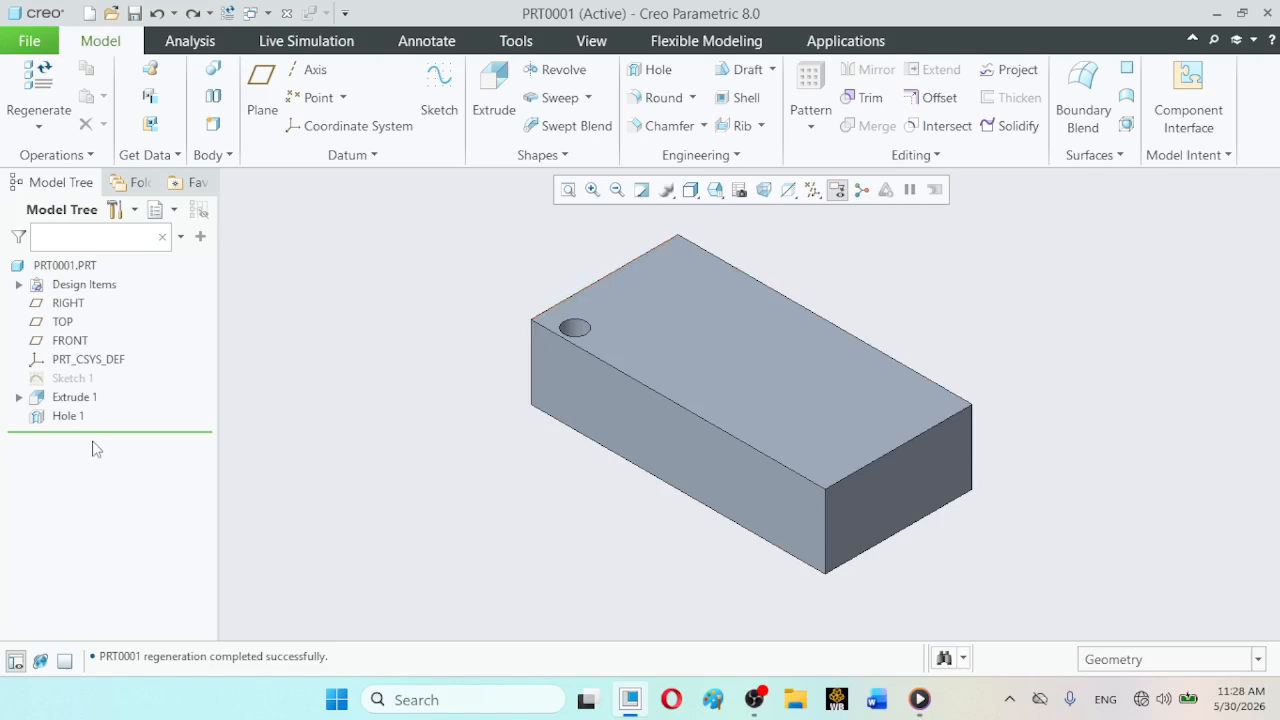
- Start a Direction pattern of the hole and use the top face's long front edge as the first direction
left_click(66, 416)
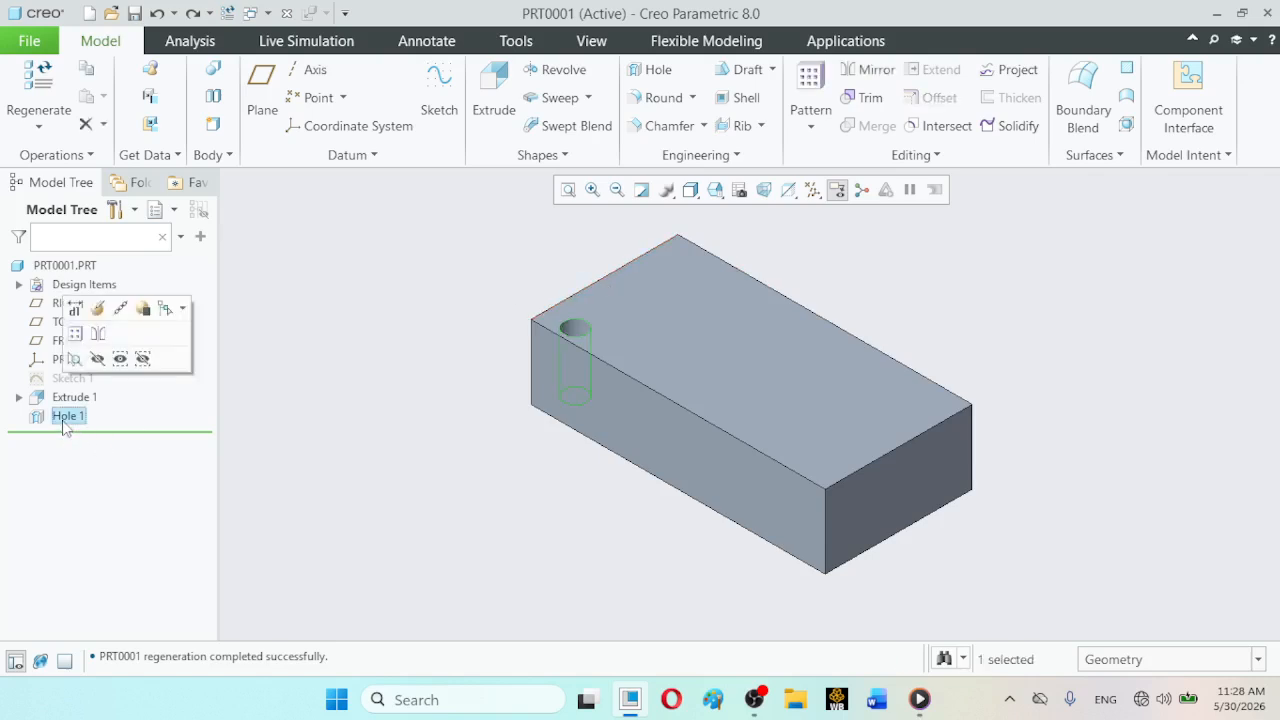
left_click(808, 130)
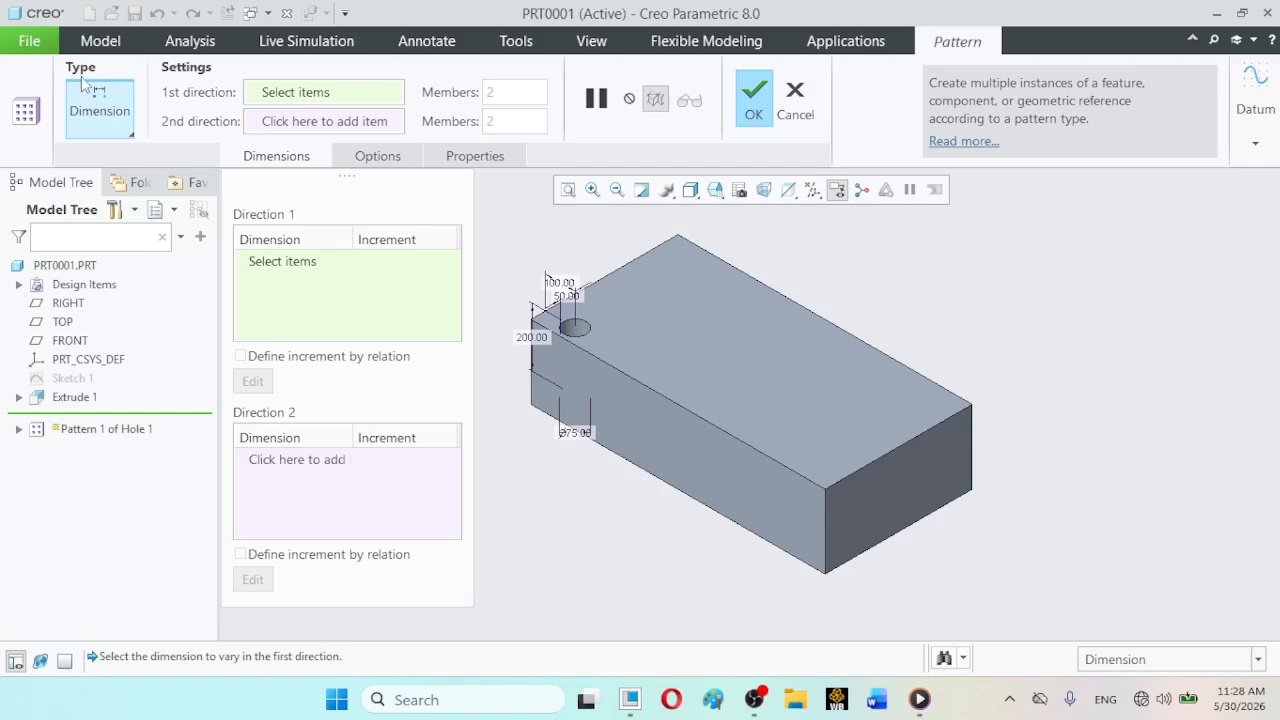
left_click(129, 136)
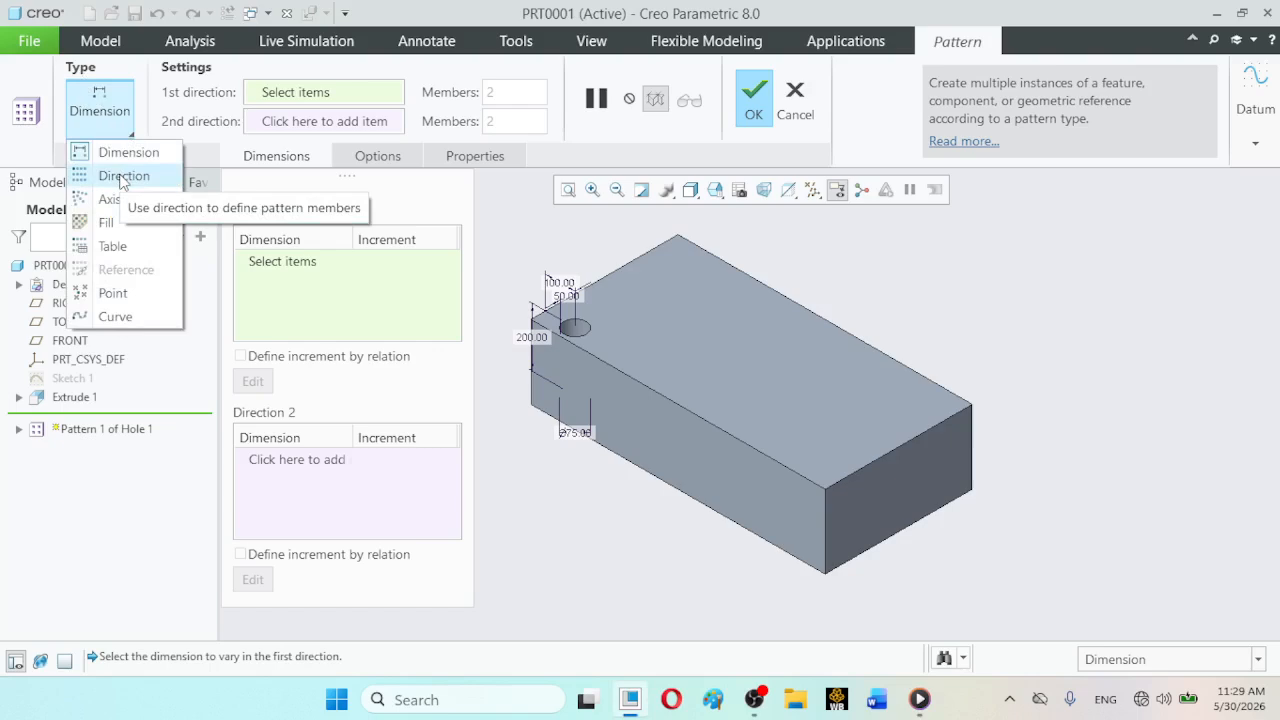
left_click(122, 178)
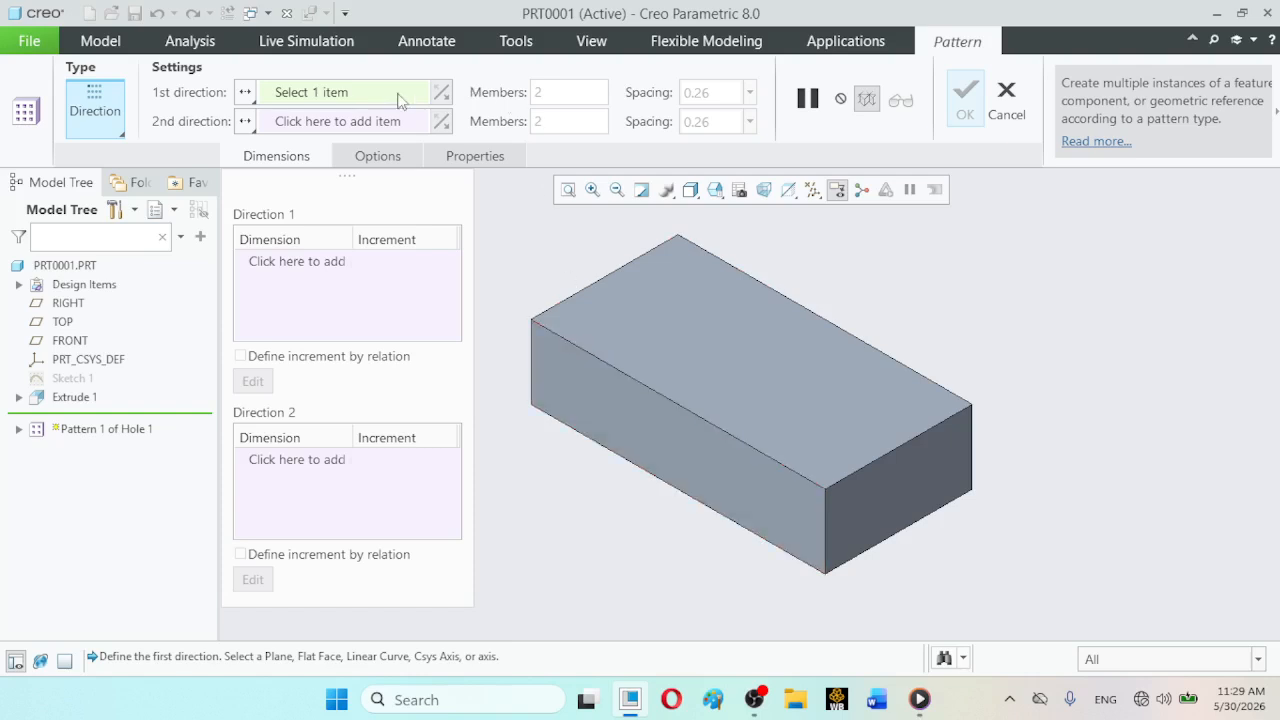
left_click(586, 356)
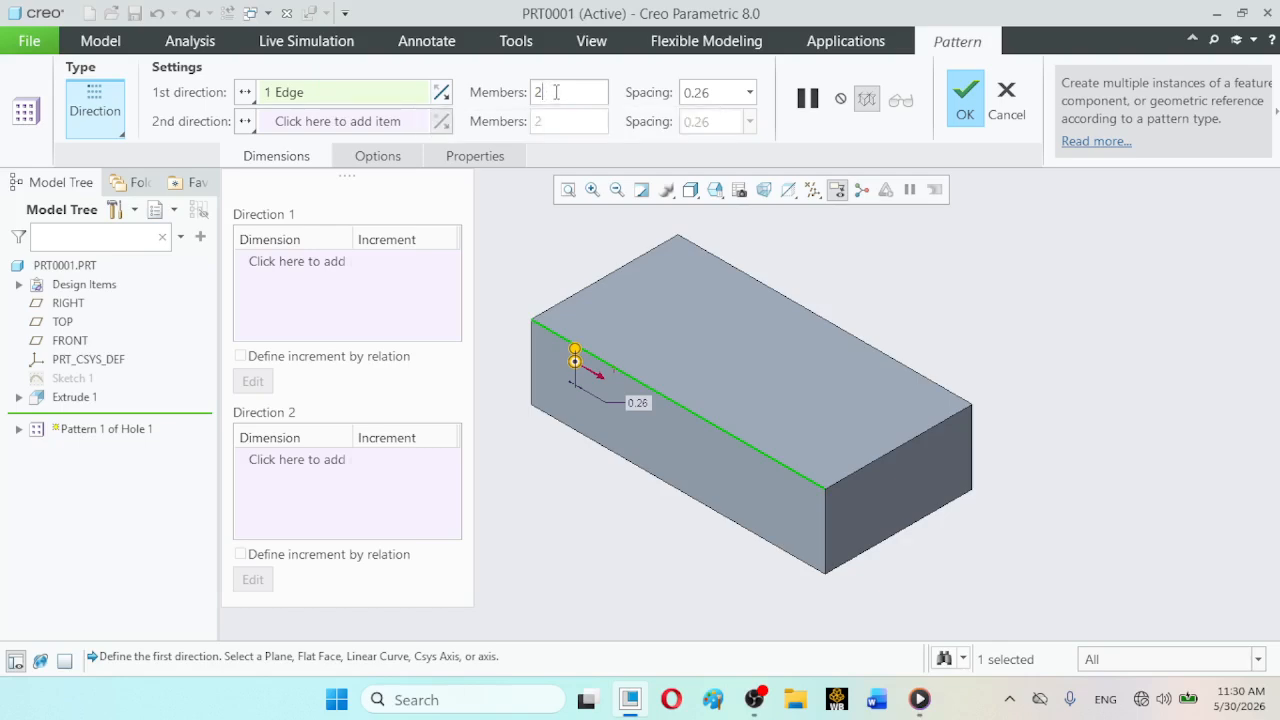
- Set the pattern's first direction to 5 members with a spacing of 200
left_click_drag(556, 92, 531, 92)
type("5")
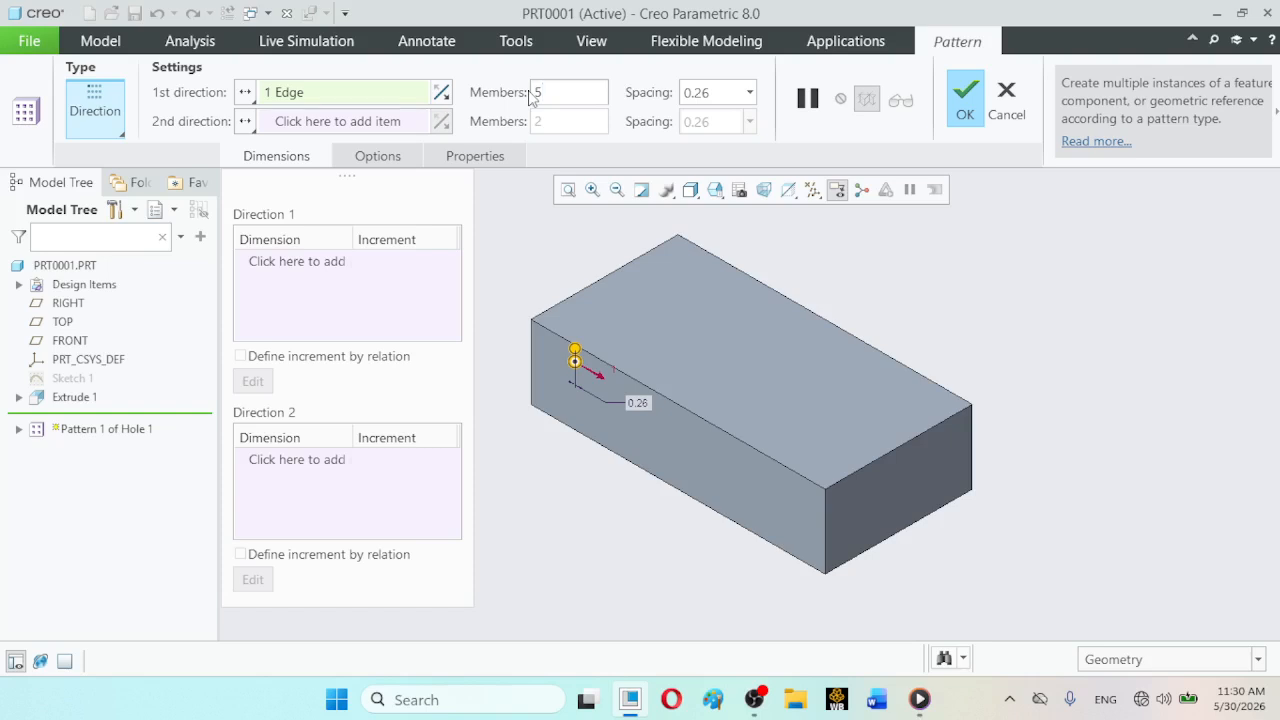
double_click(716, 93)
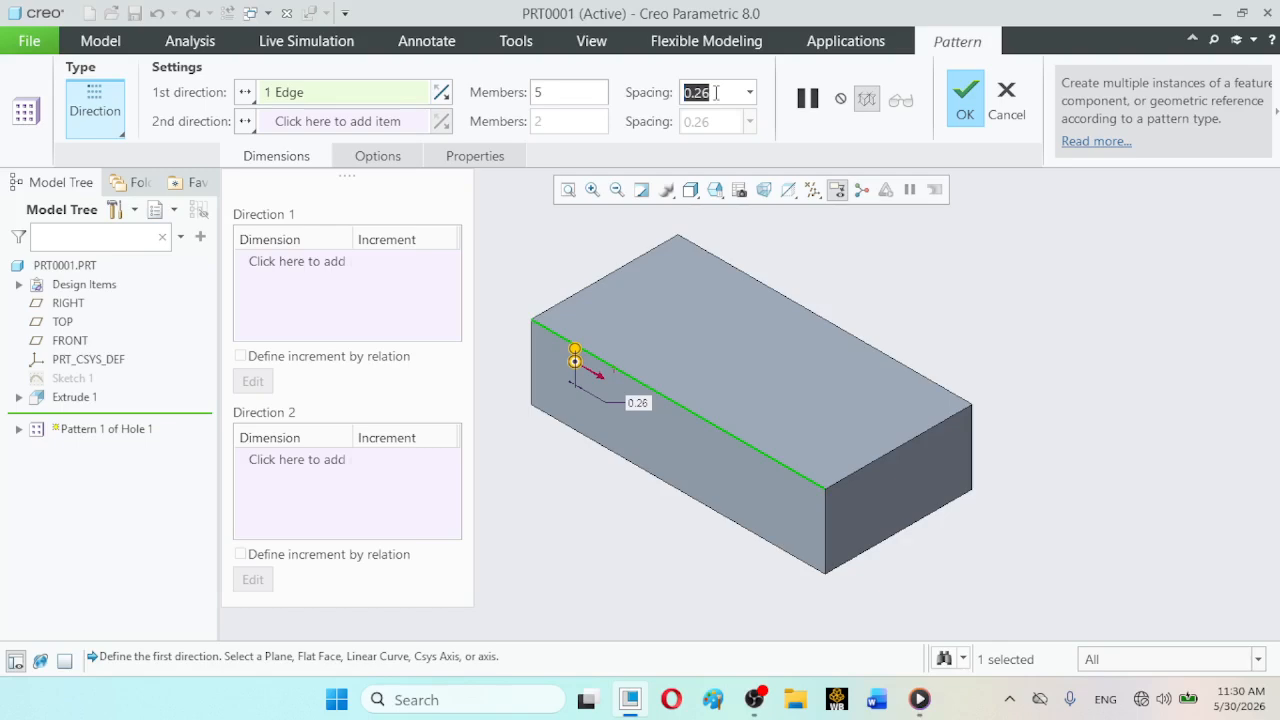
type("200")
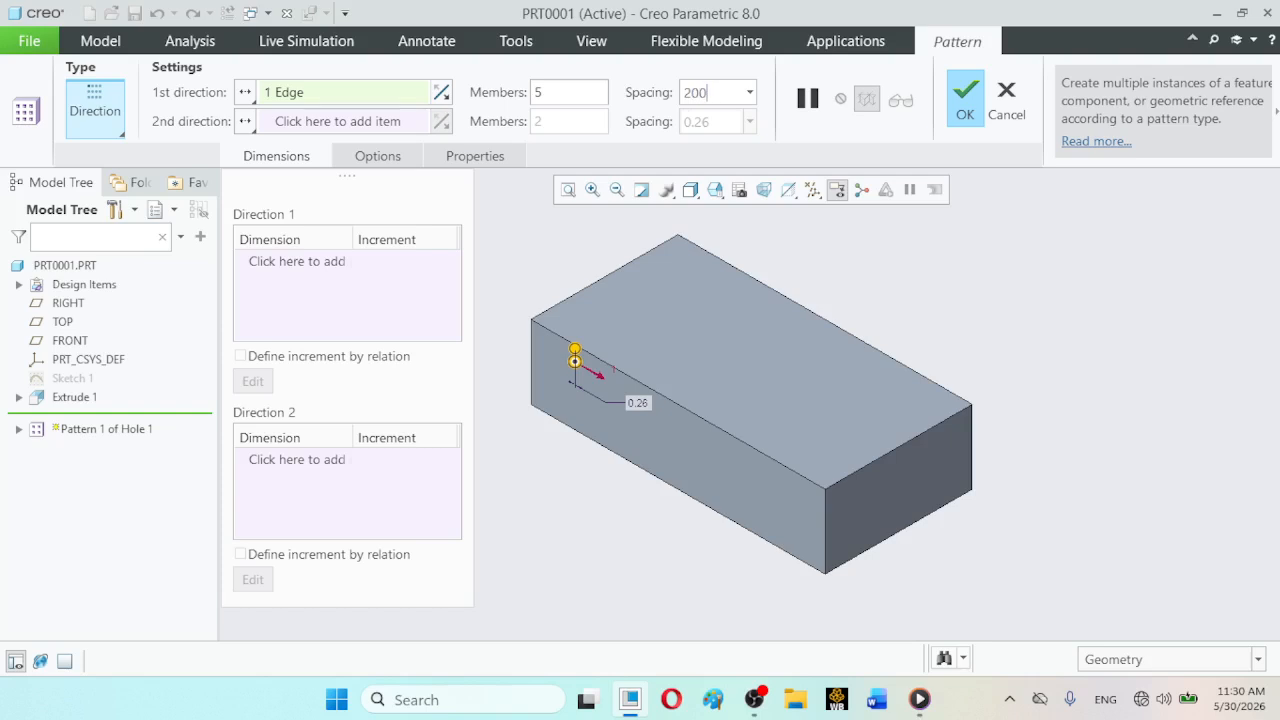
key("Return")
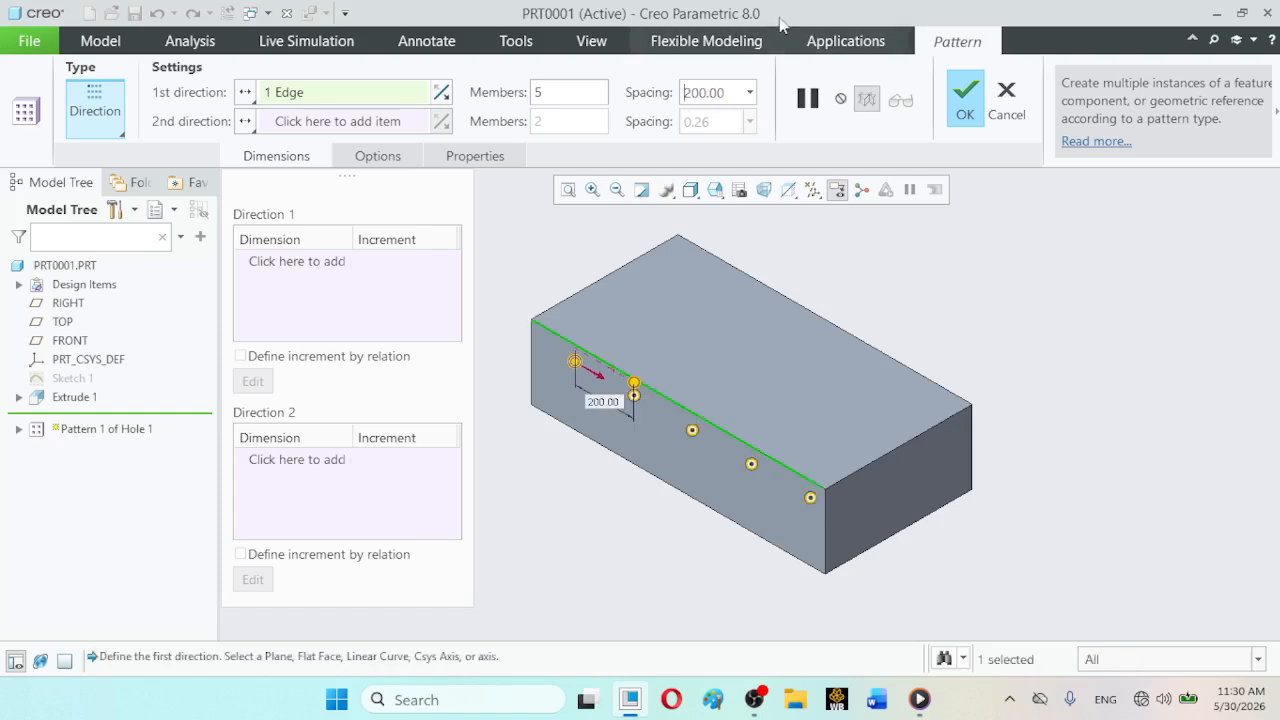
- Check the member positions in the TOP view, complete the hole pattern, and return the model to standard orientation
left_click(715, 189)
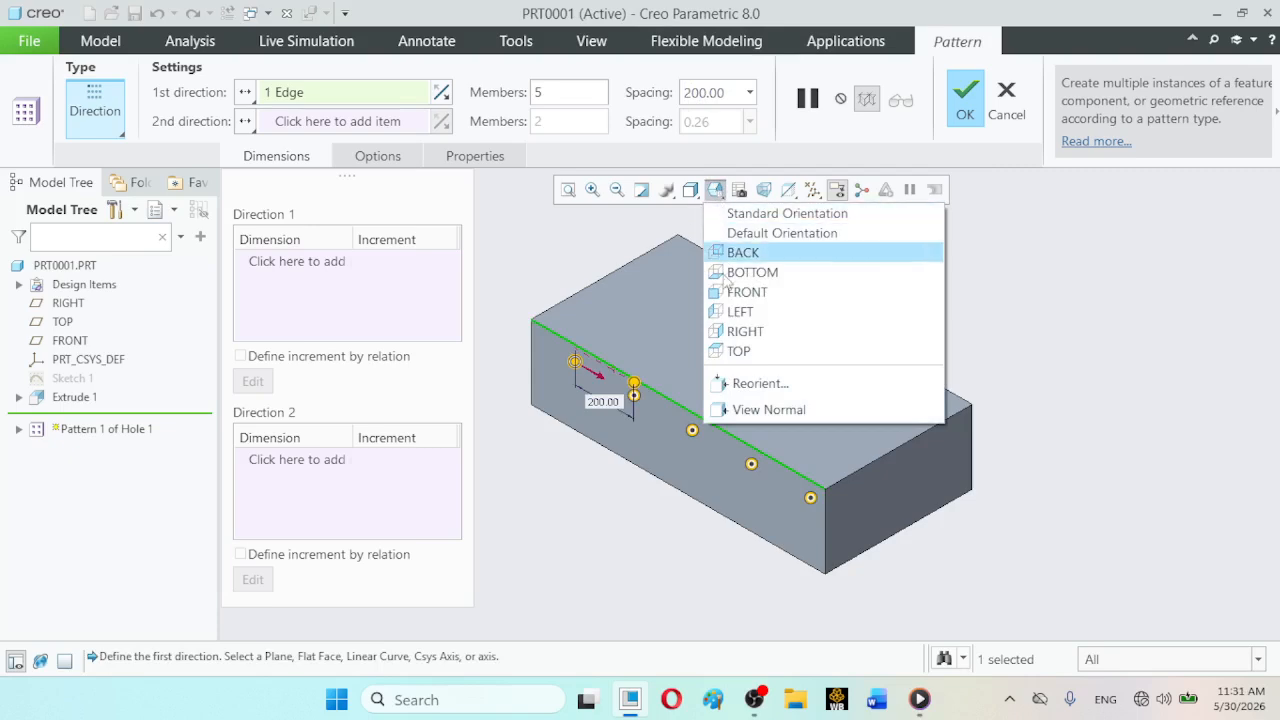
left_click(728, 351)
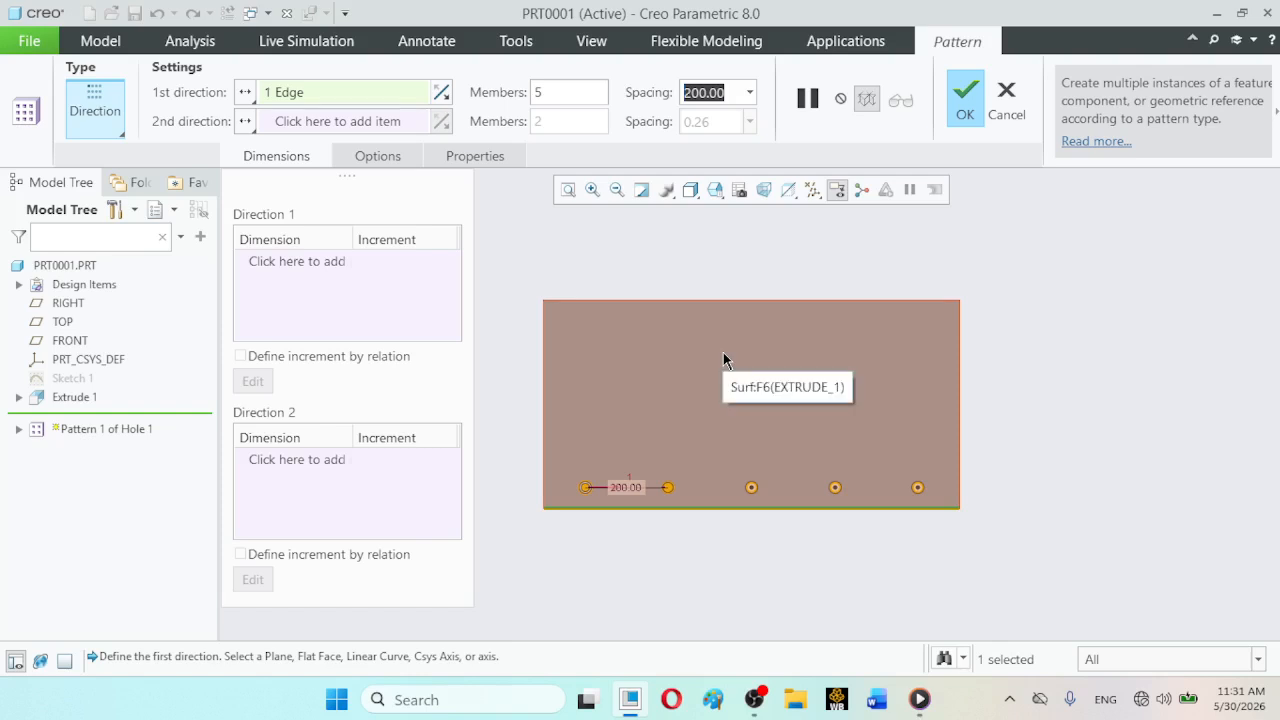
left_click(962, 112)
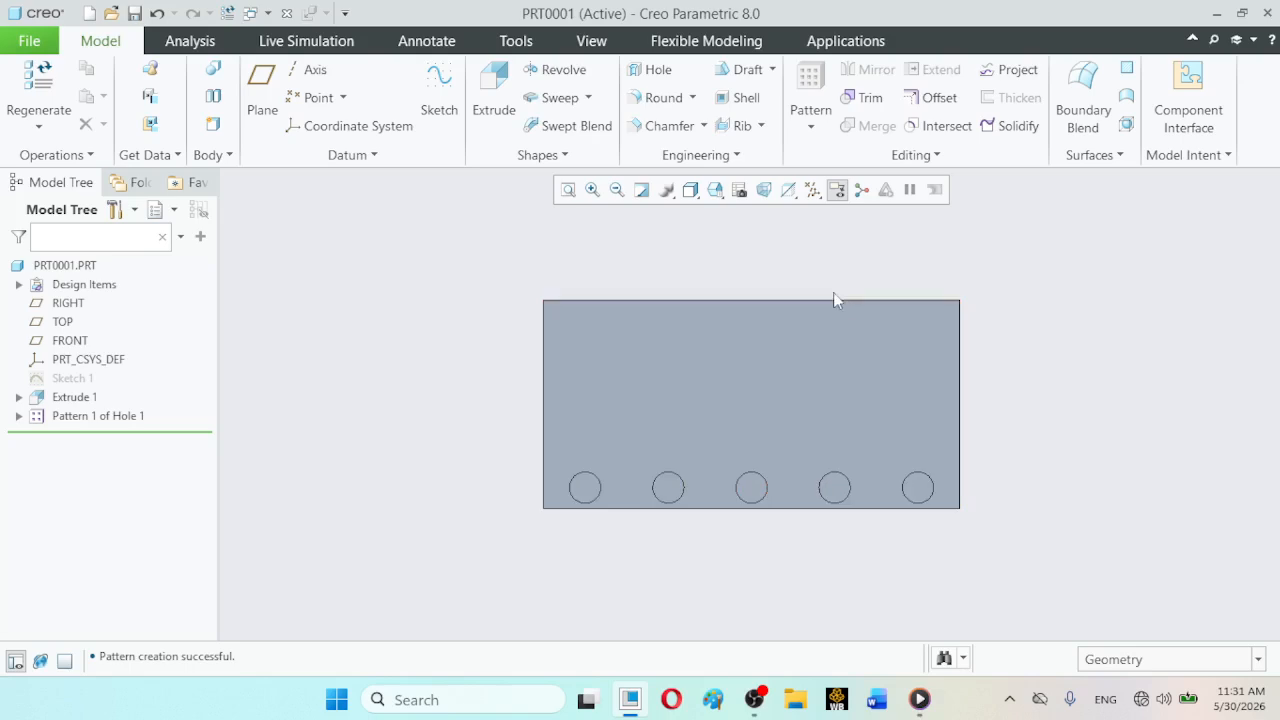
left_click(726, 198)
left_click(733, 210)
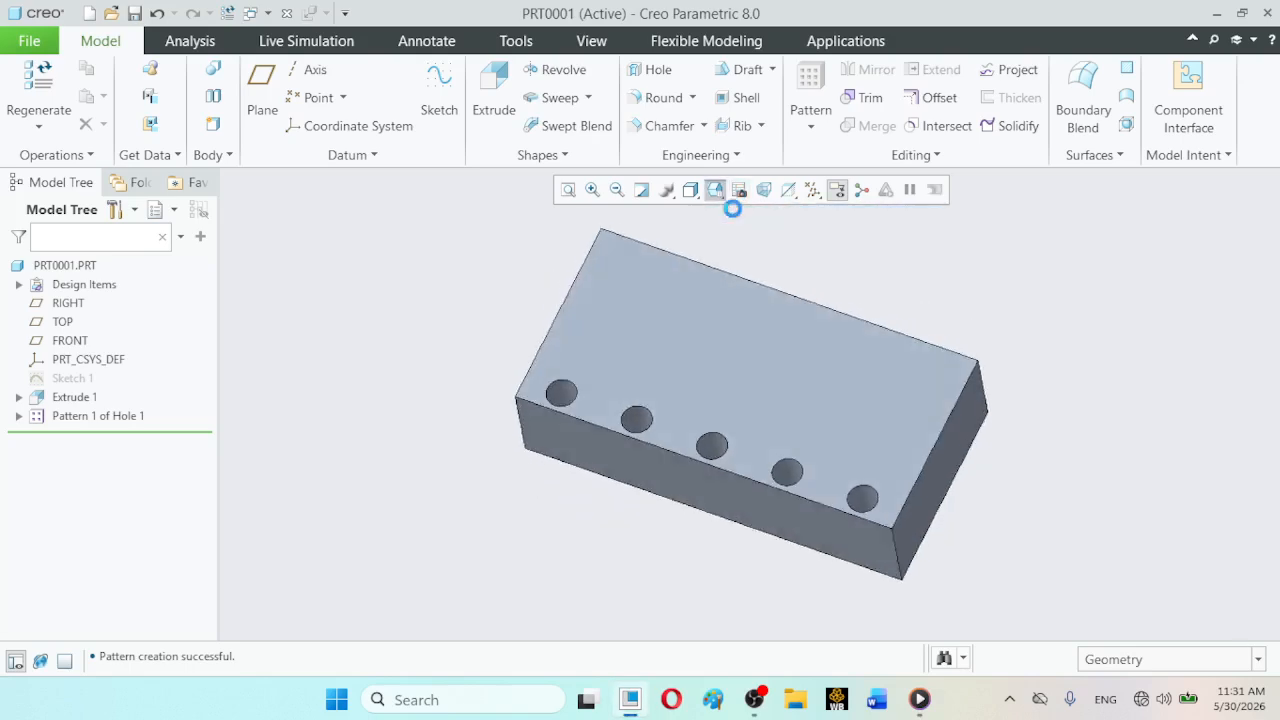
- Redefine the hole pattern with the block's long front face as first direction reference, and flip the direction back and forth, ending across the block
left_click(80, 418)
left_click(113, 307)
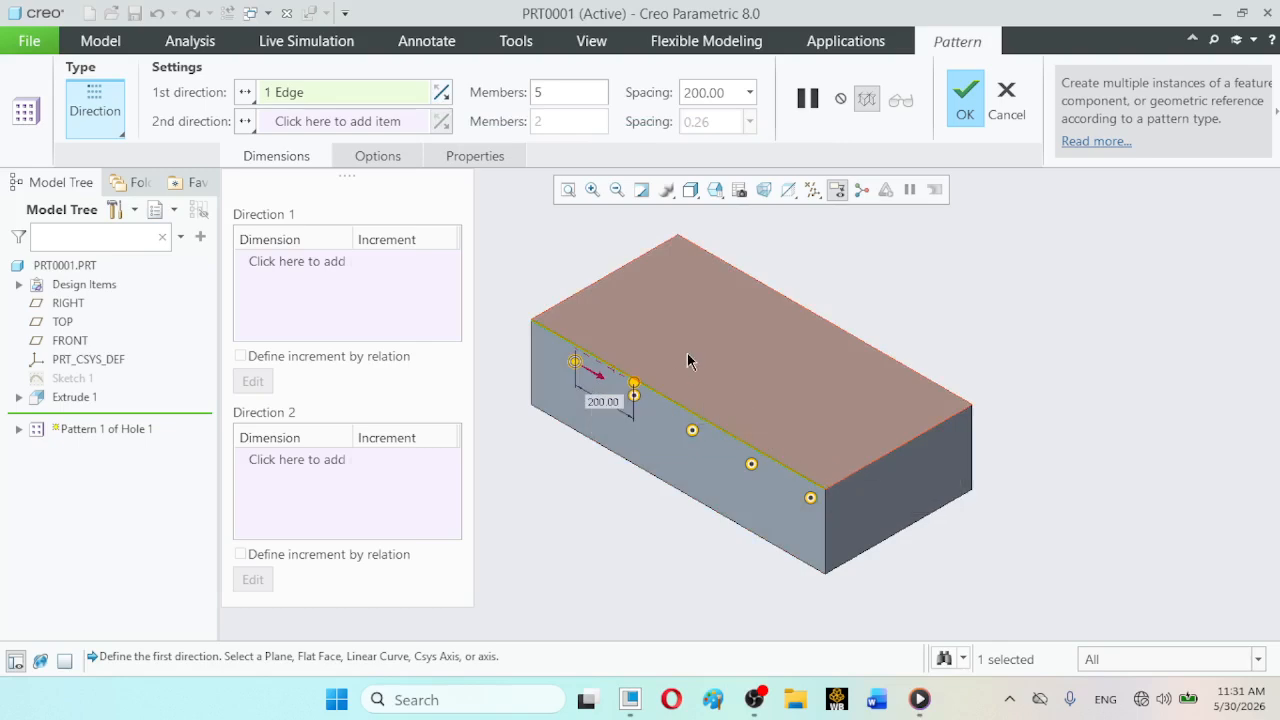
left_click(596, 382)
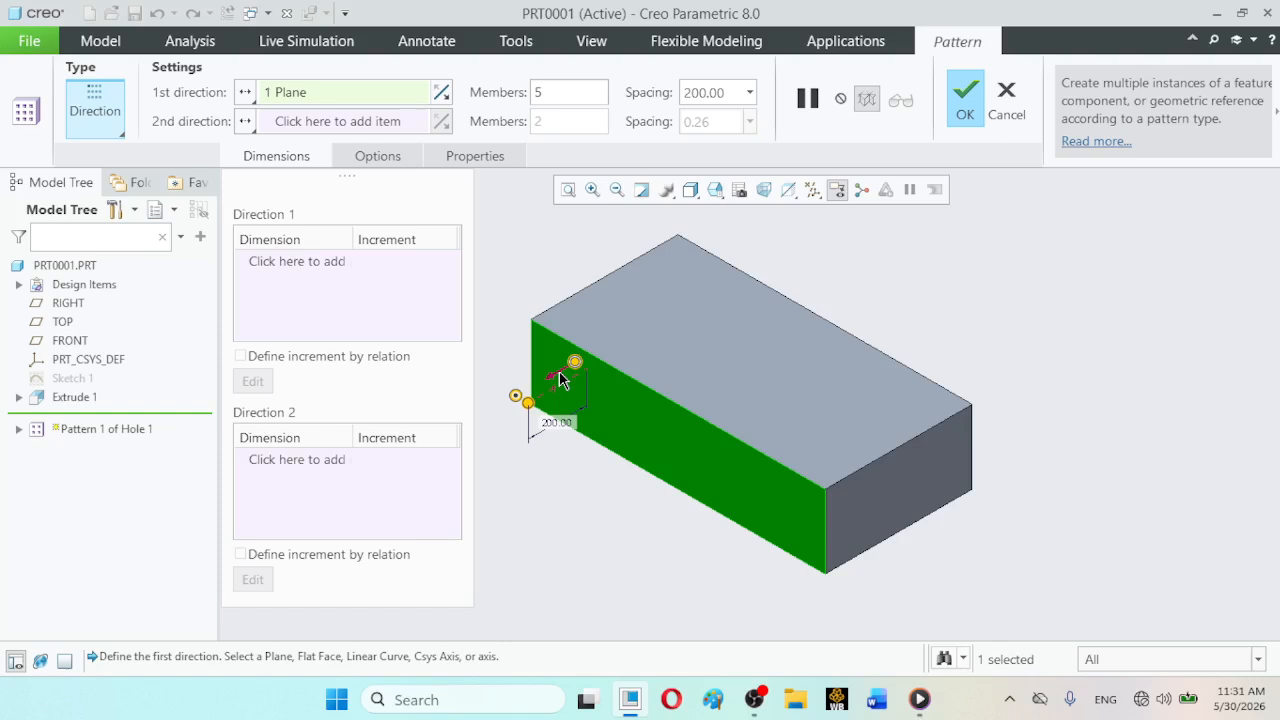
left_click(441, 92)
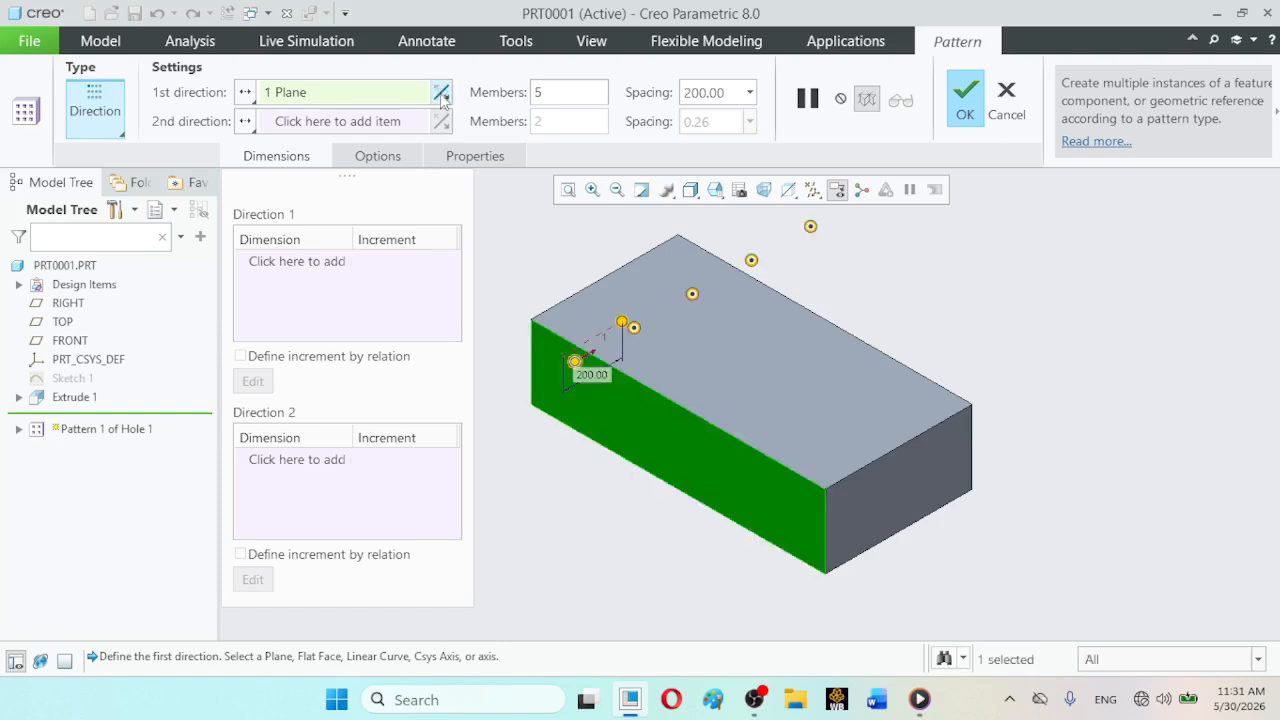
left_click(442, 97)
left_click(442, 97)
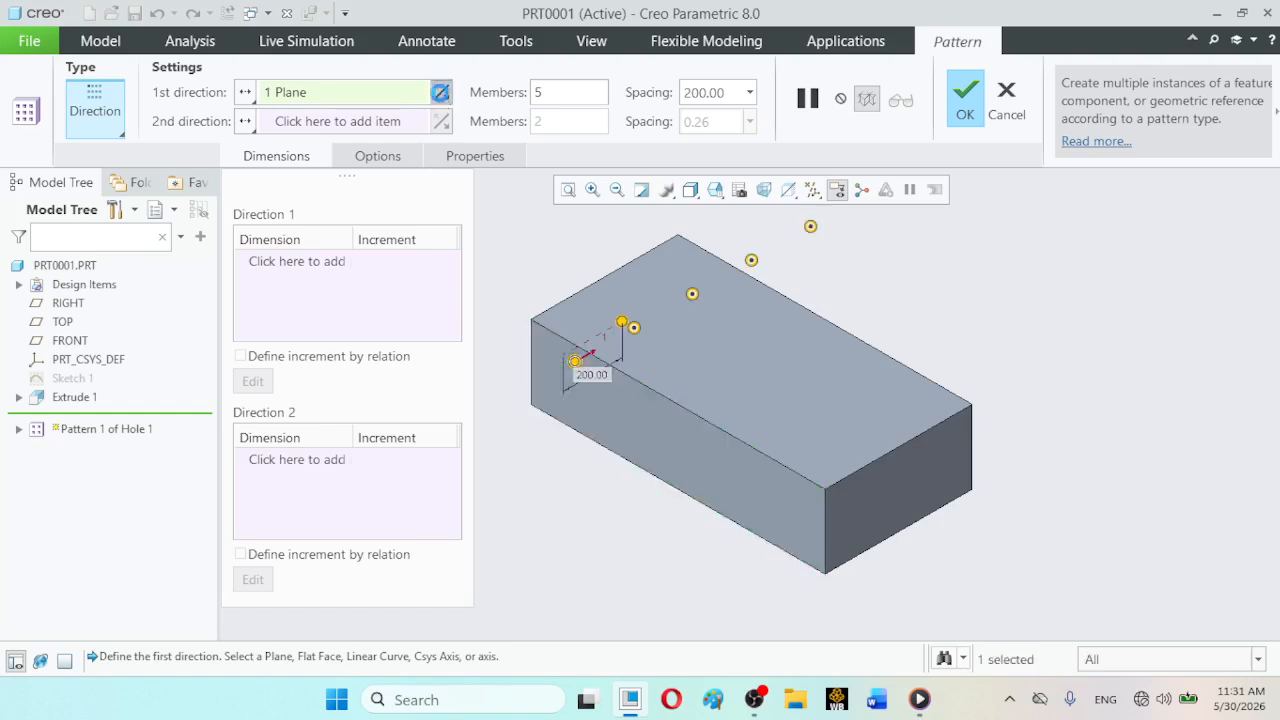
left_click(442, 97)
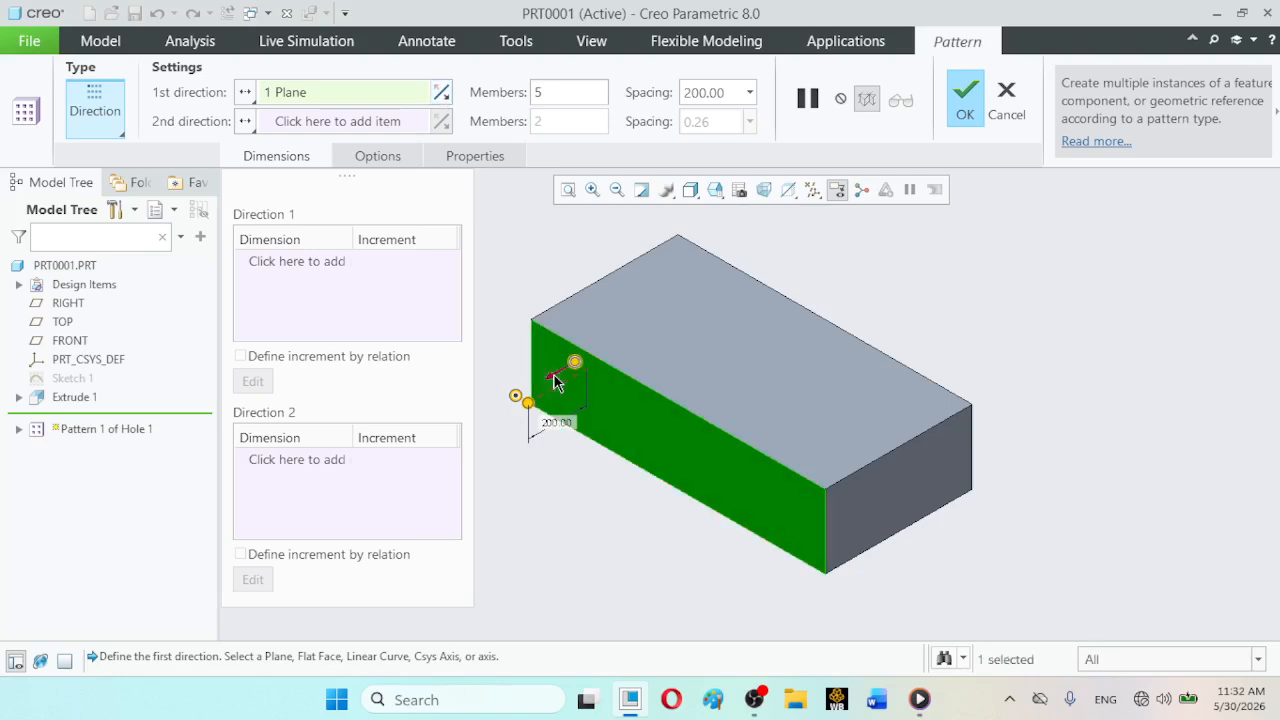
left_click(442, 97)
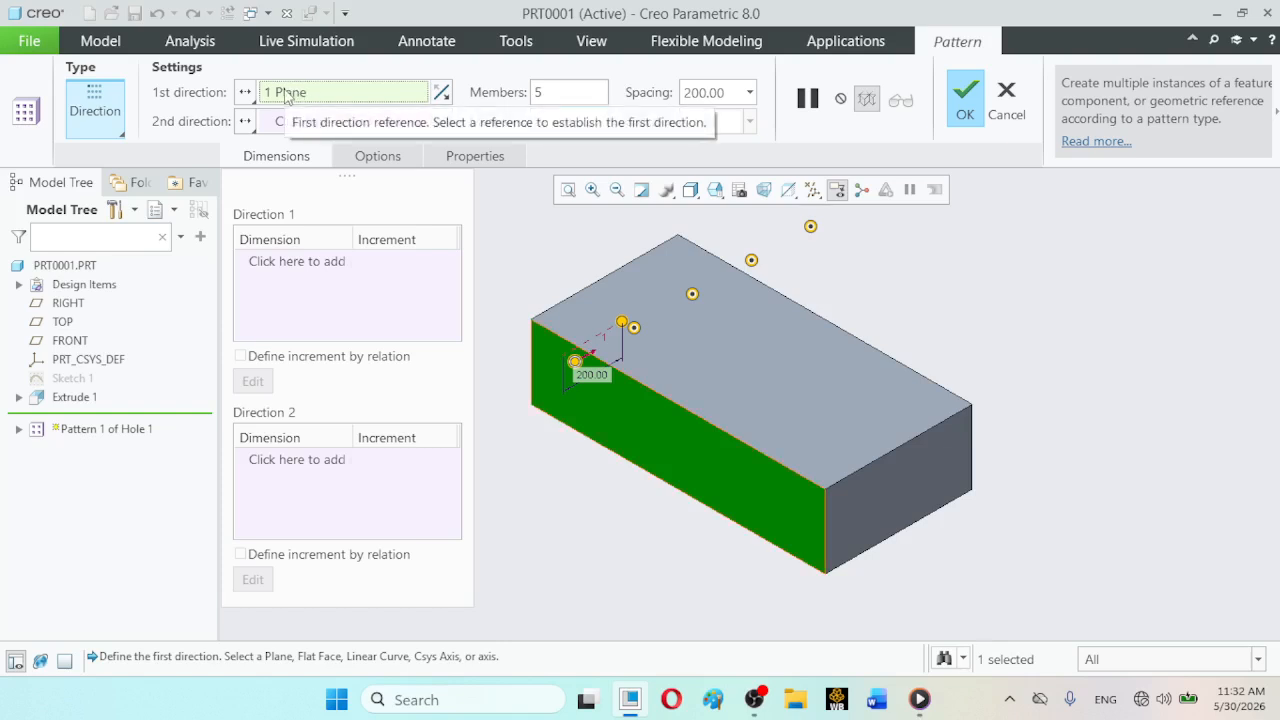
- Use the top face's long front edge as first direction again, flip it to point off the block's near end, and complete the pattern
left_click(636, 386)
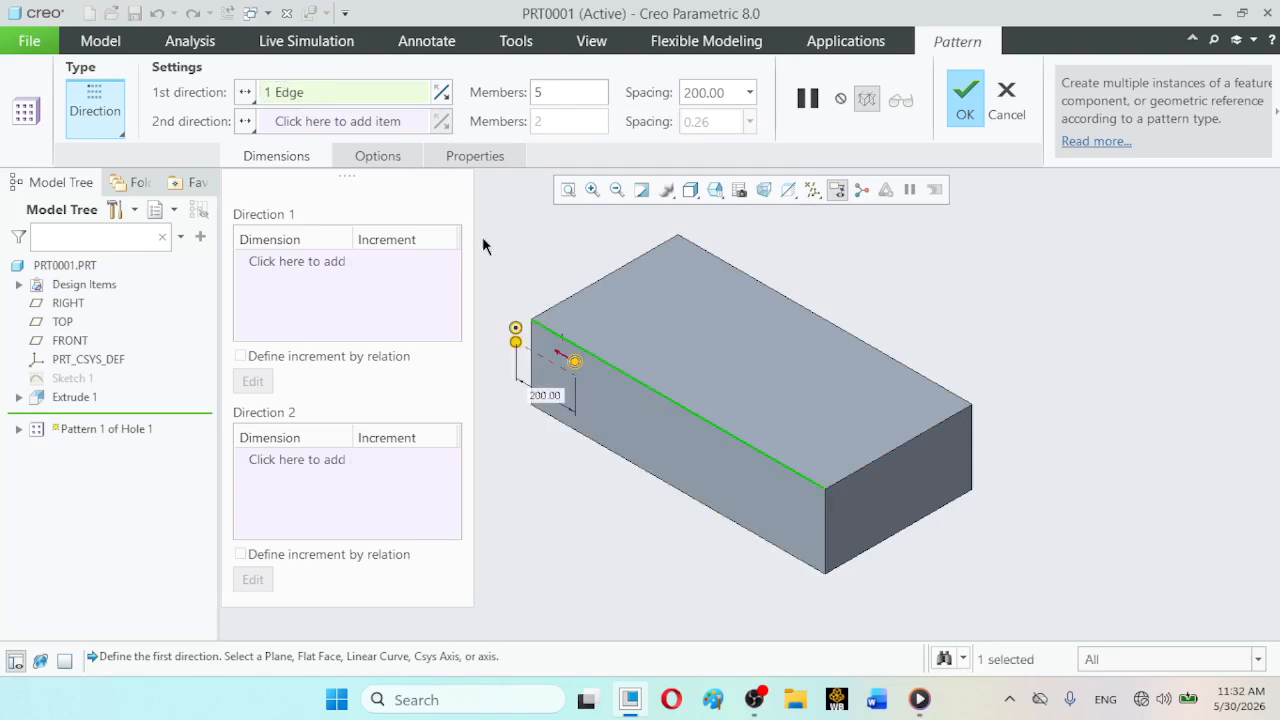
left_click(441, 93)
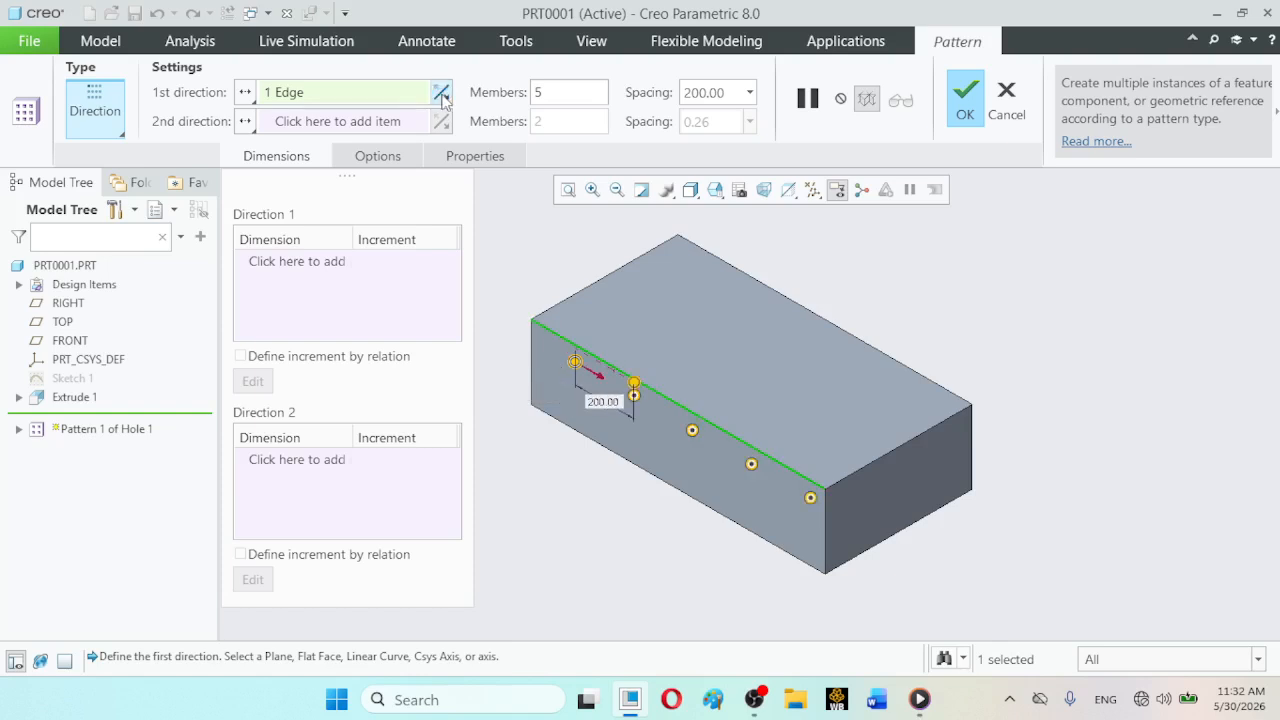
left_click(441, 93)
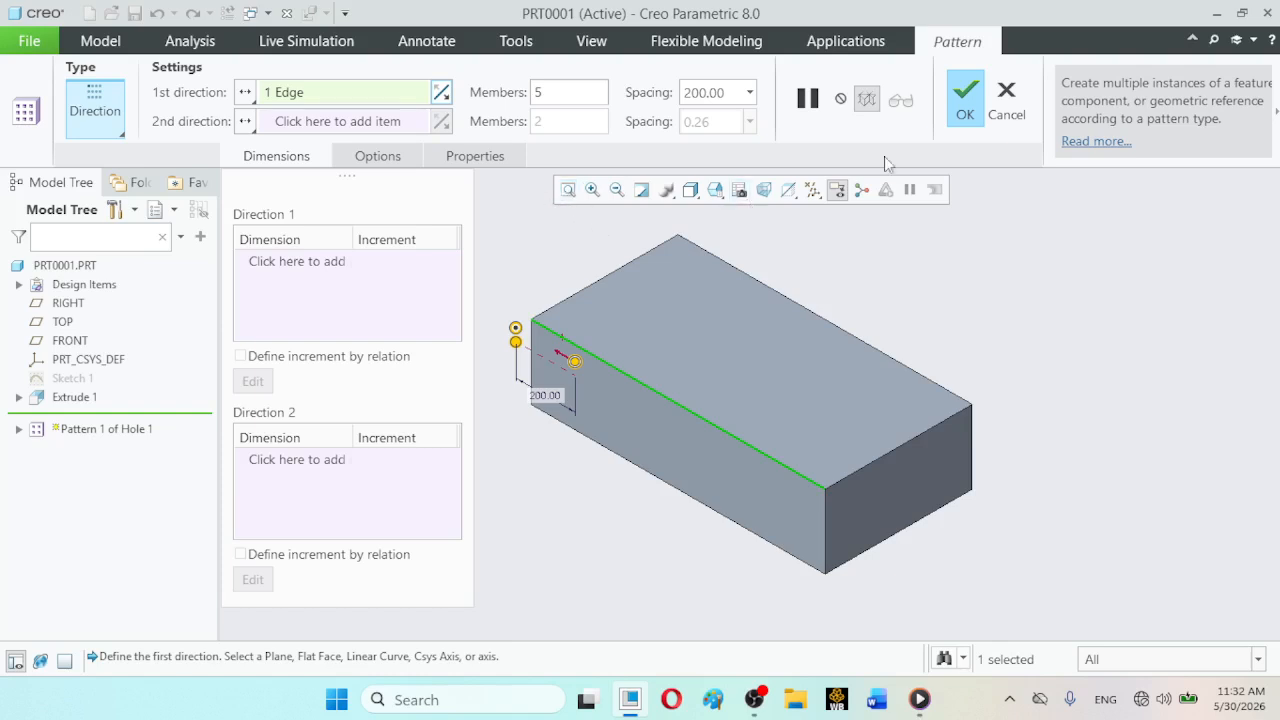
left_click(958, 117)
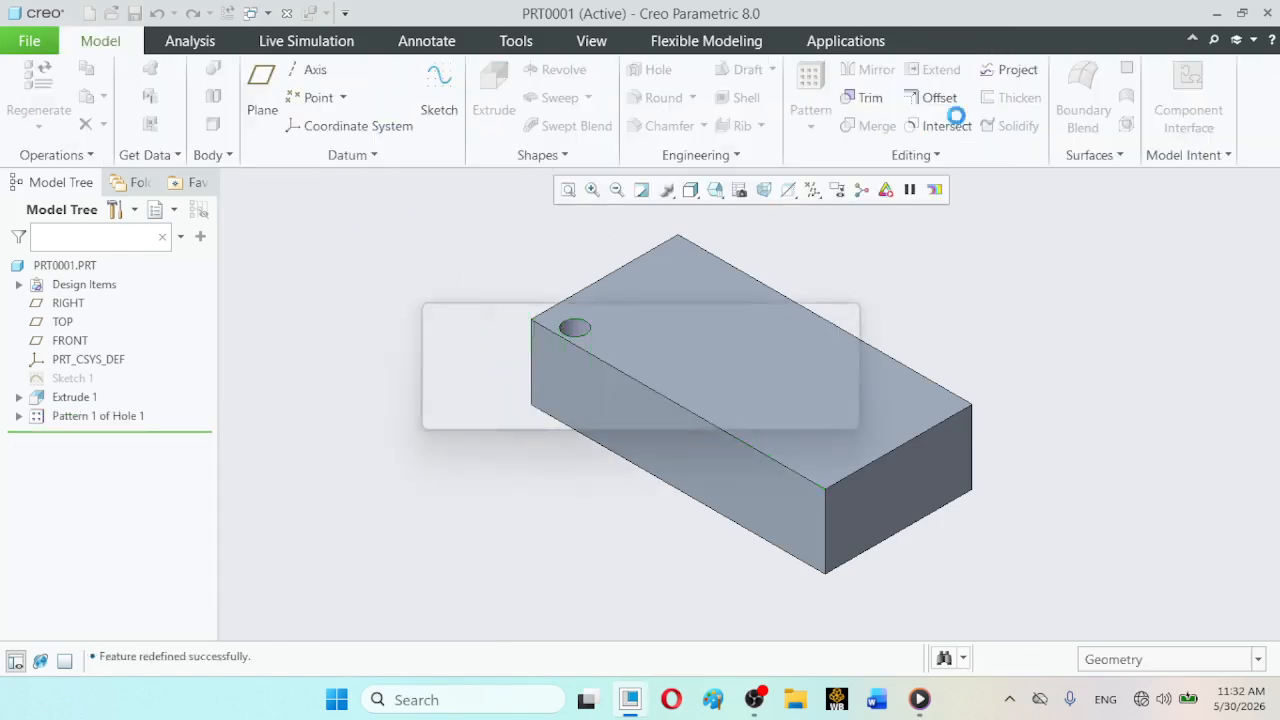
left_click(419, 391)
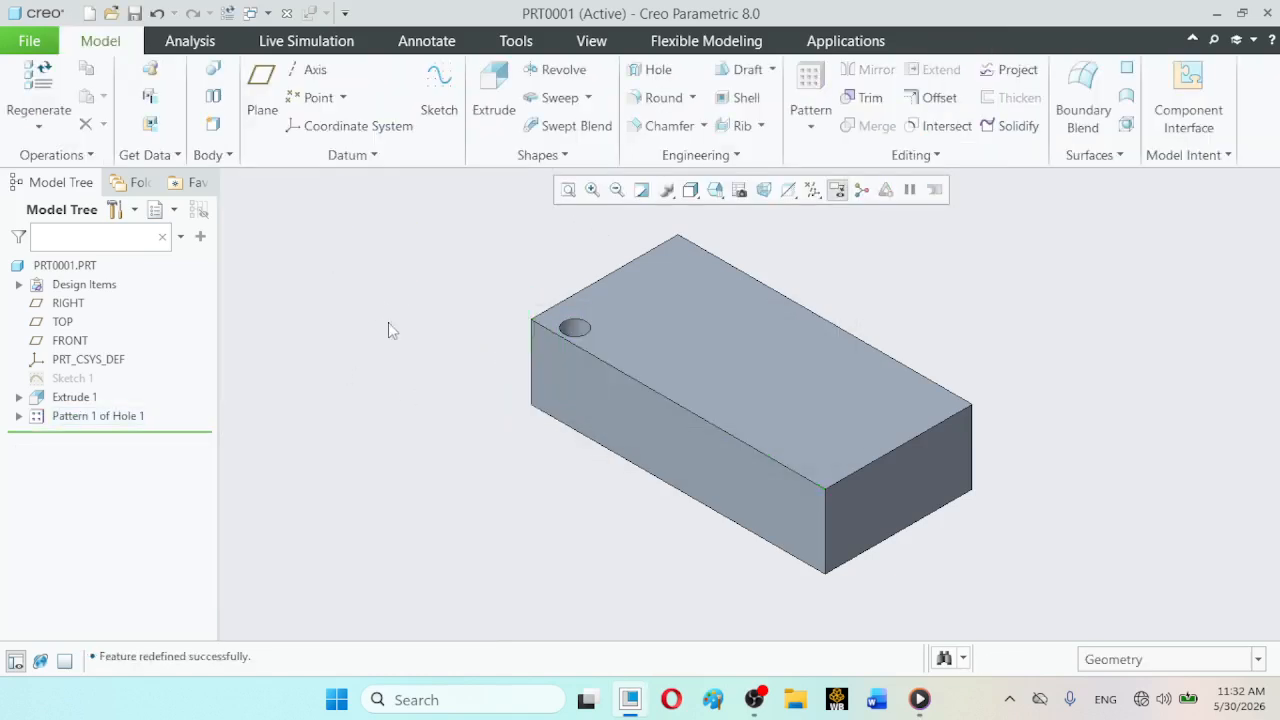
- Reopen the hole pattern's definition and flip the first direction so the members run along the block
left_click(77, 418)
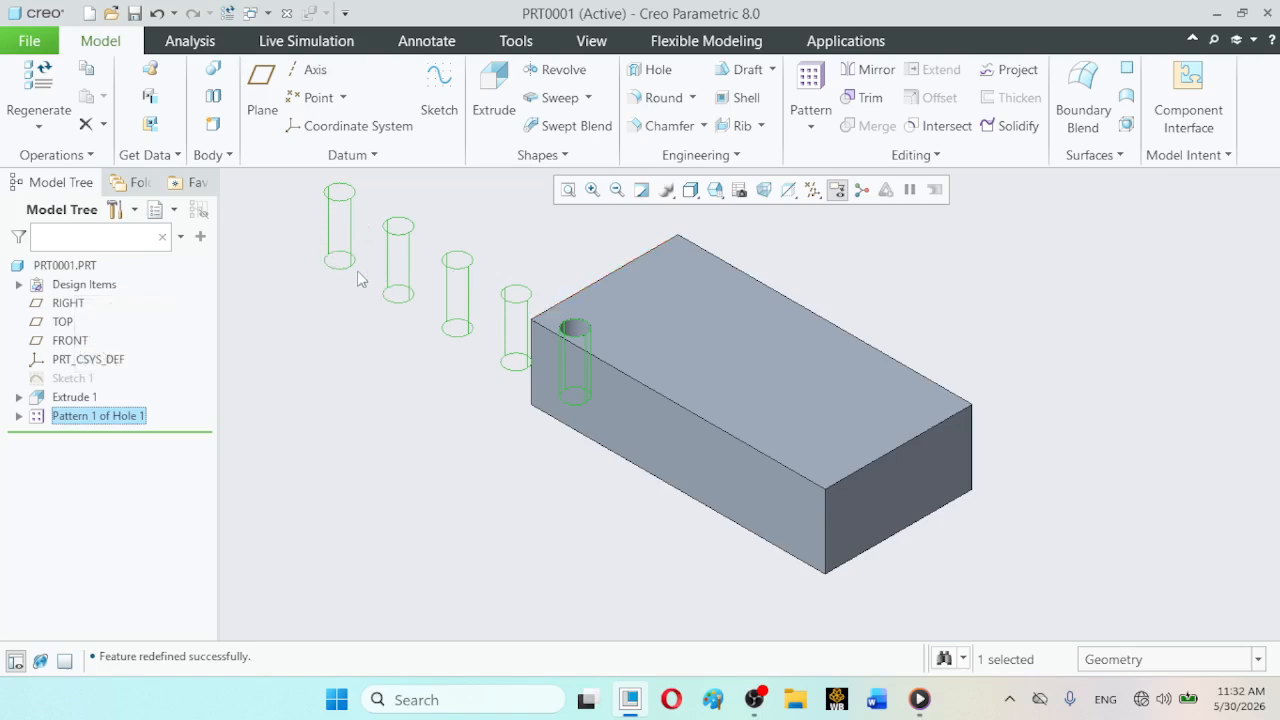
left_click(84, 421)
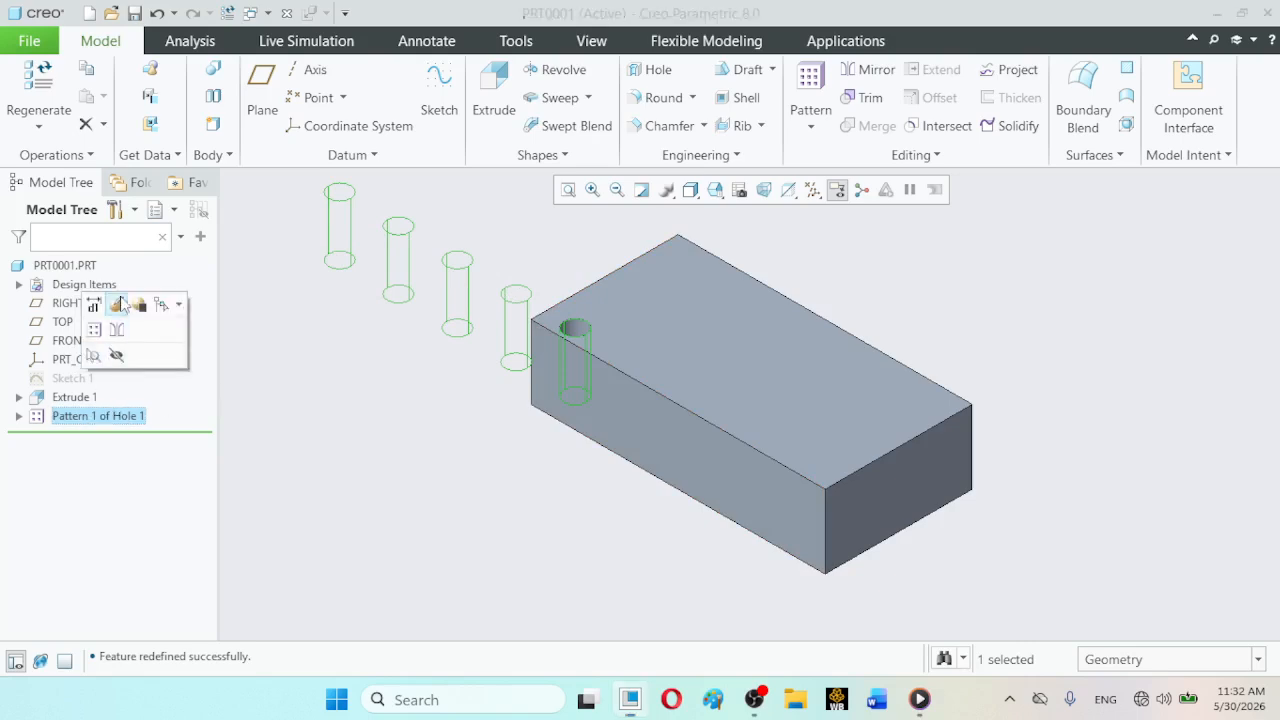
left_click(116, 305)
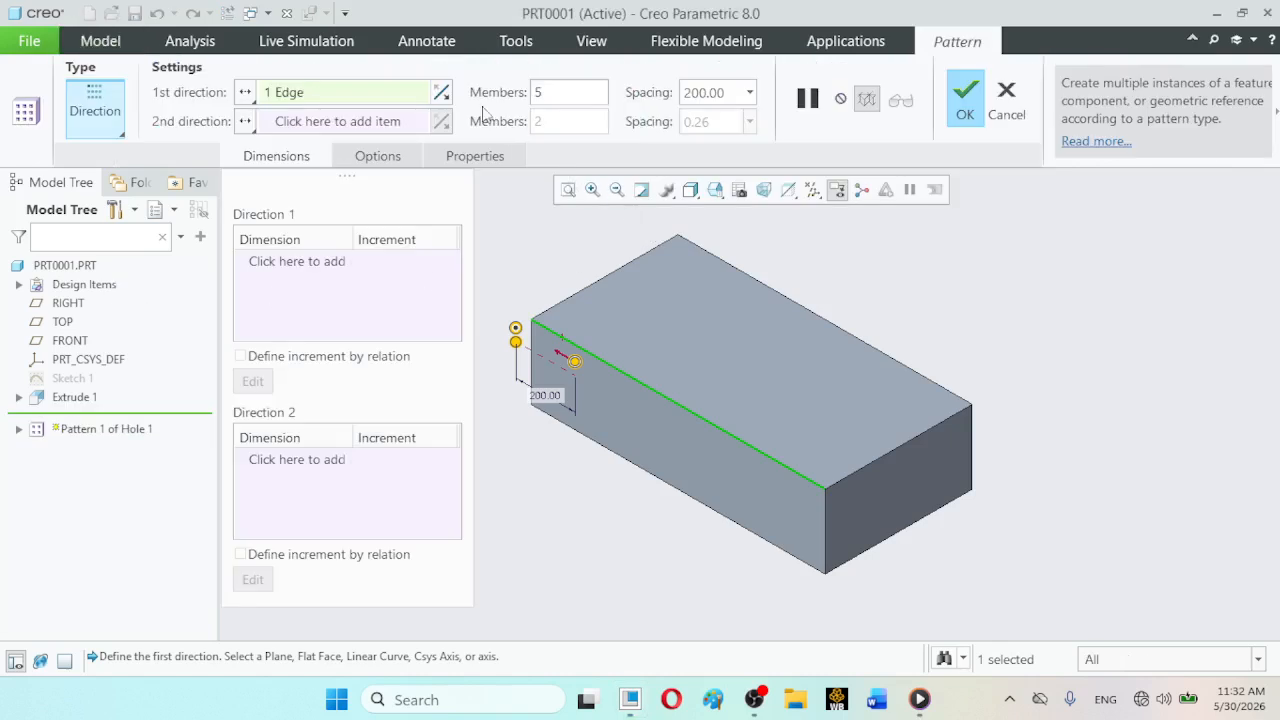
left_click(441, 93)
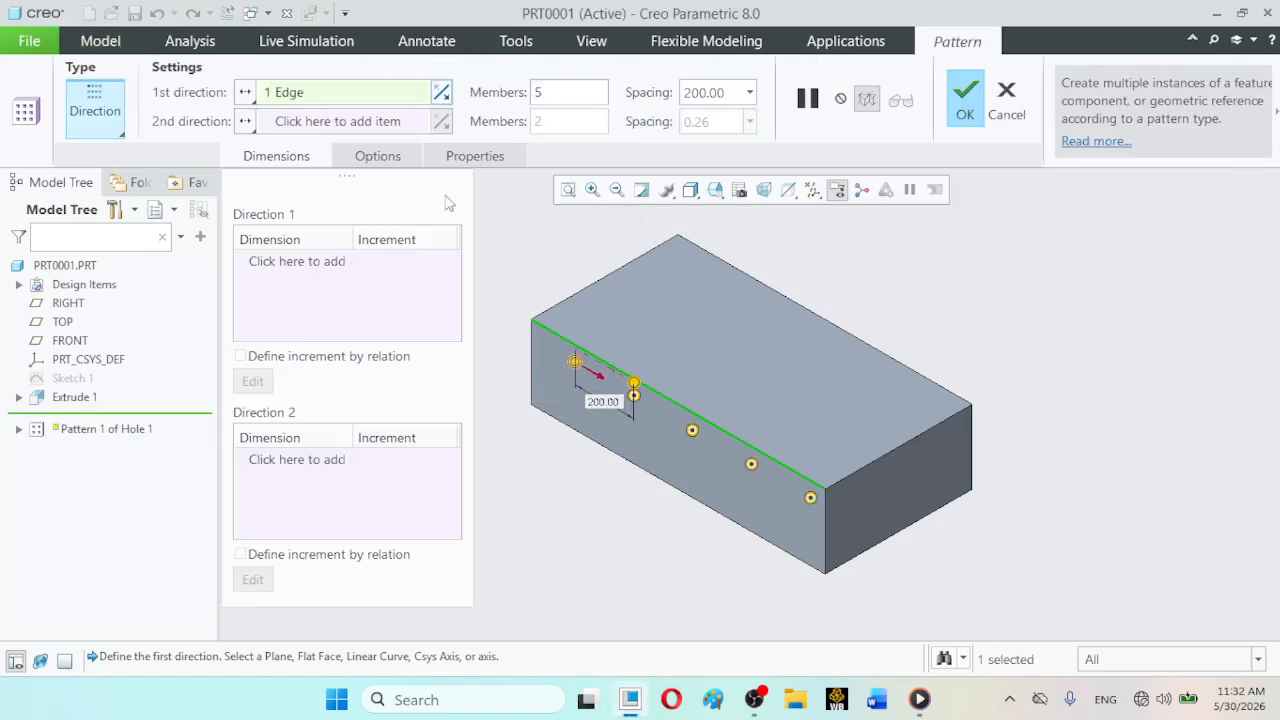
- Use the top face's short edge nearest the original hole as the second direction, flipped to point across the block
left_click(349, 125)
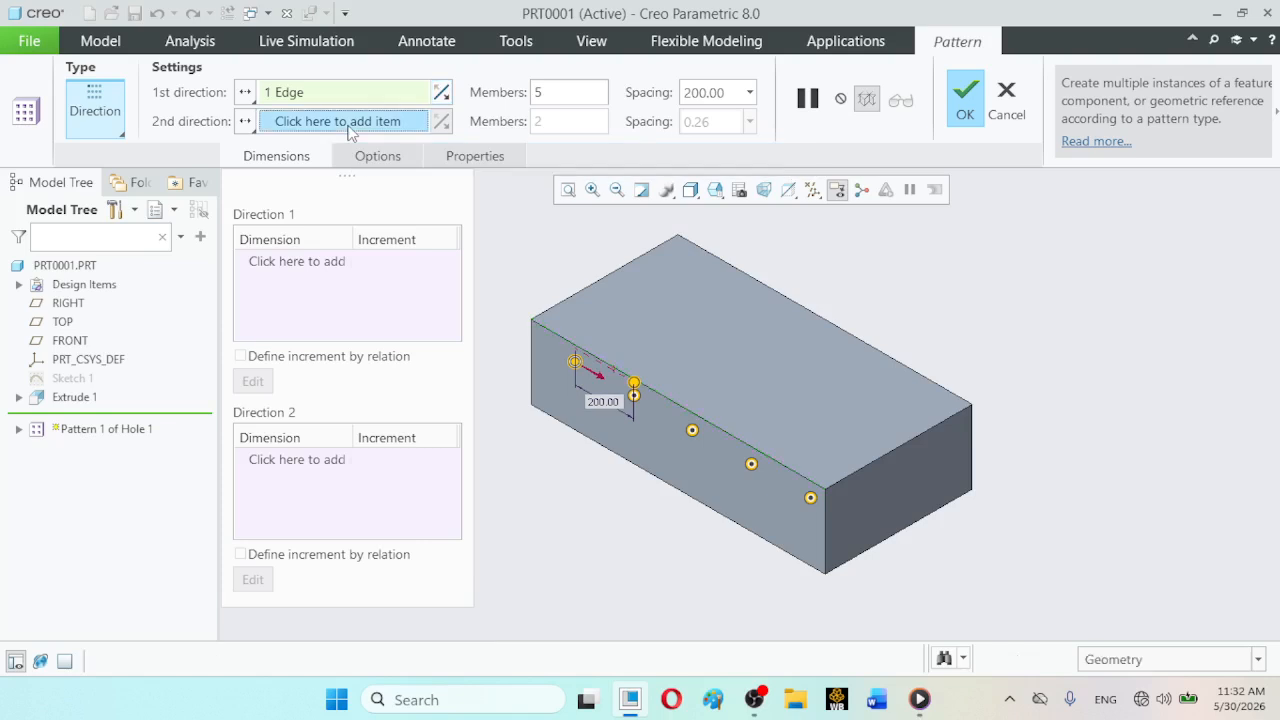
left_click(583, 298)
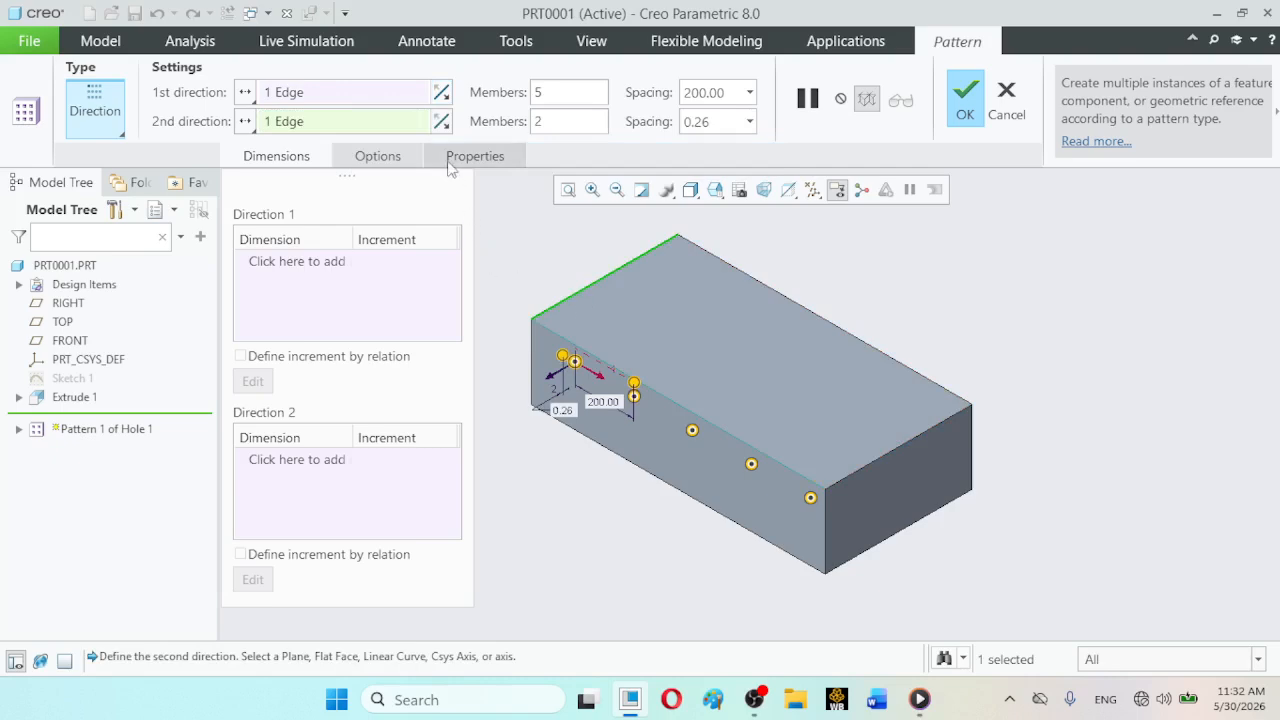
left_click(444, 124)
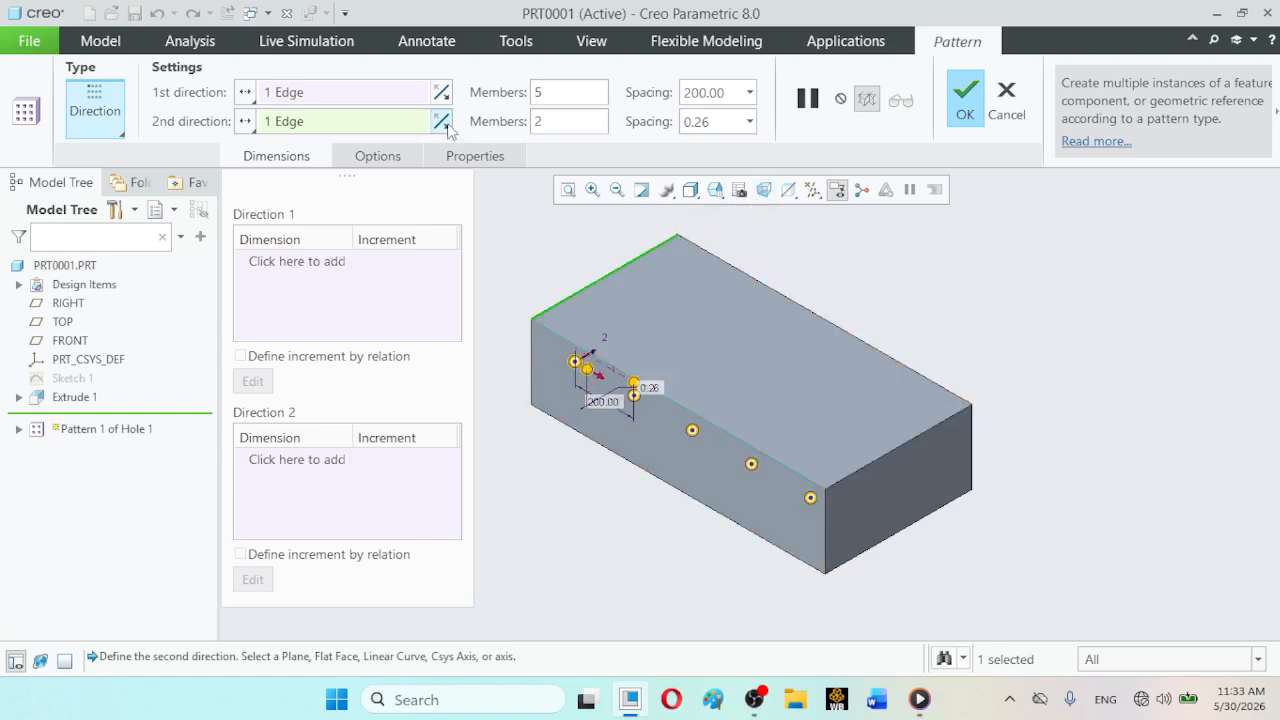
- Set the pattern's second direction to 3 members with a spacing of 133.334
left_click_drag(558, 123, 537, 122)
type("3")
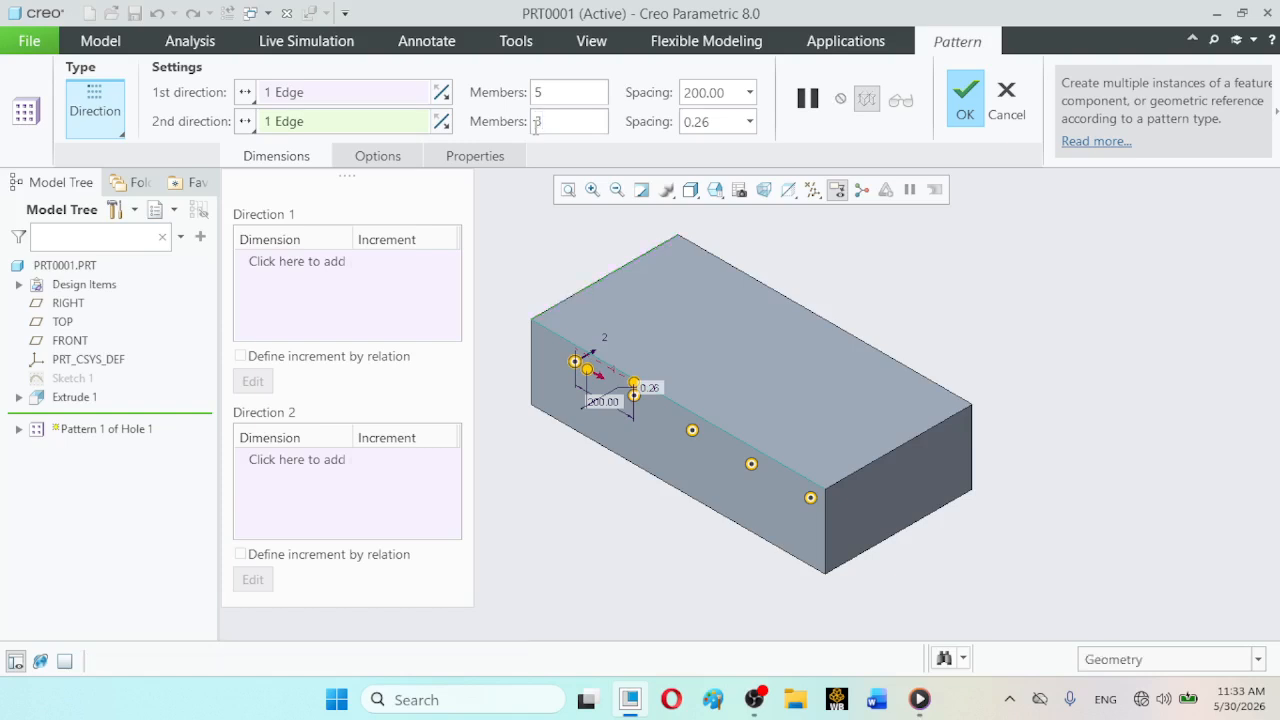
key("Return")
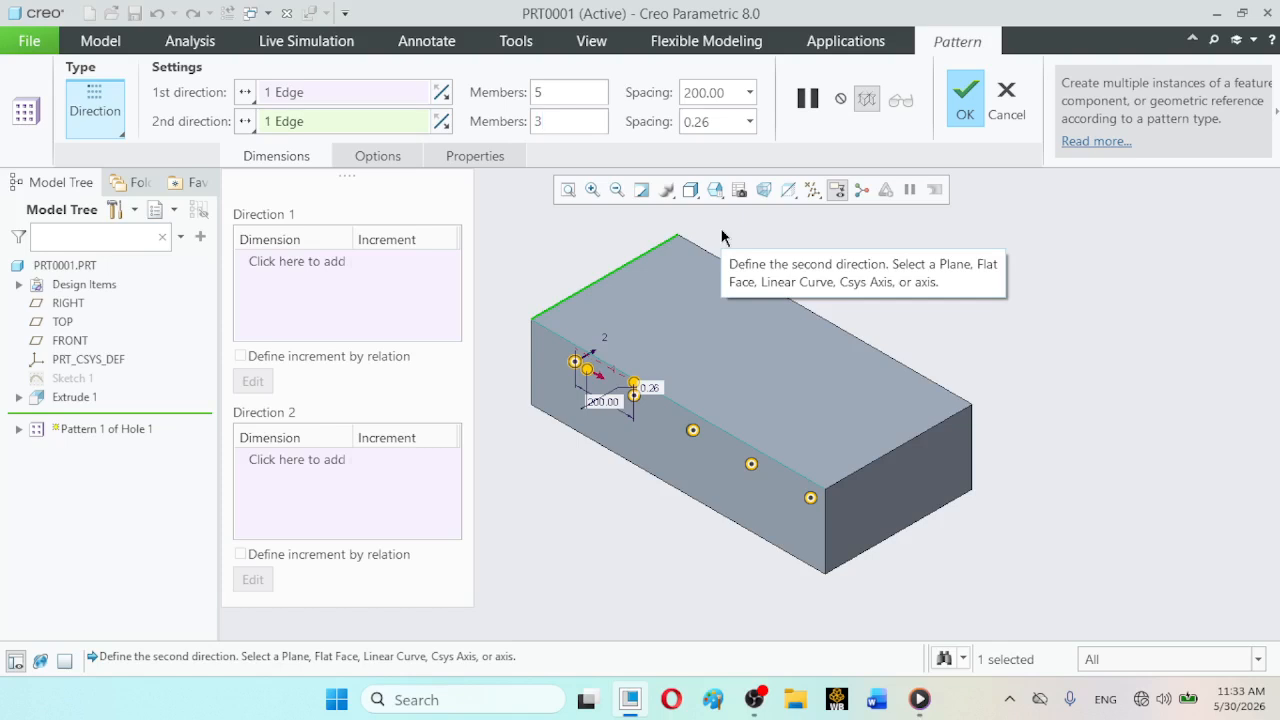
double_click(725, 121)
type("133.33")
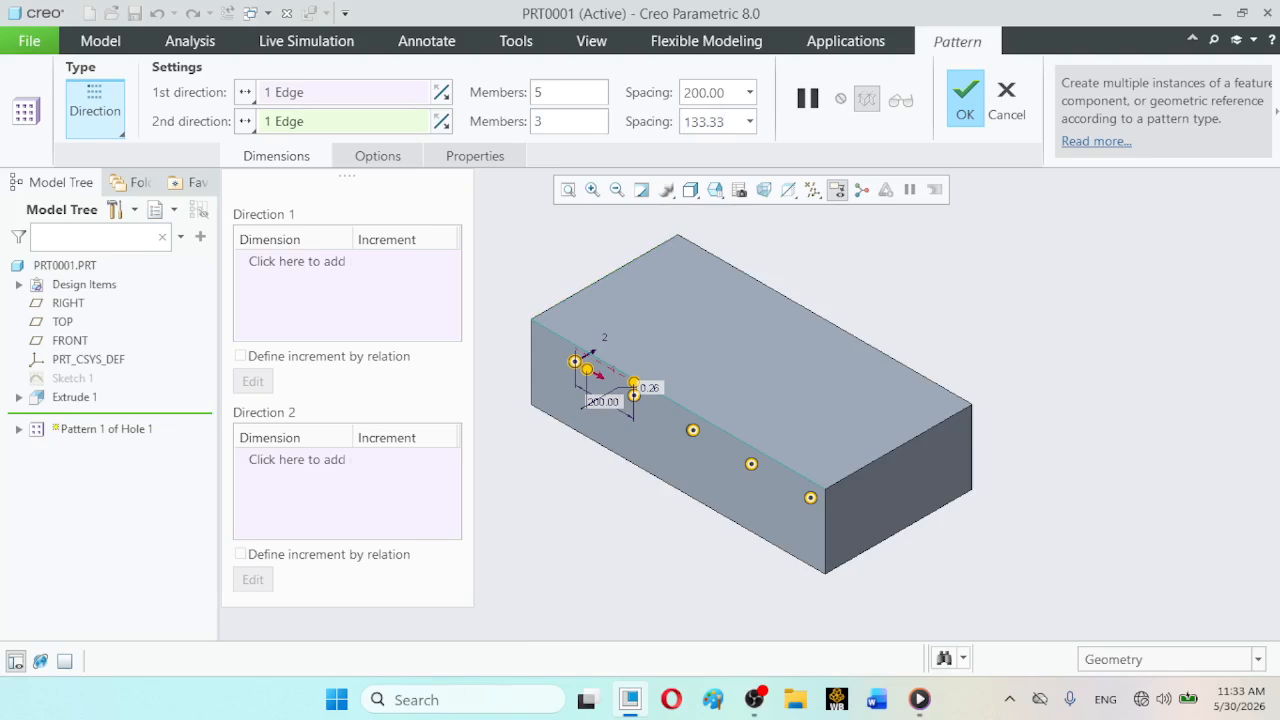
type("4")
key("Return")
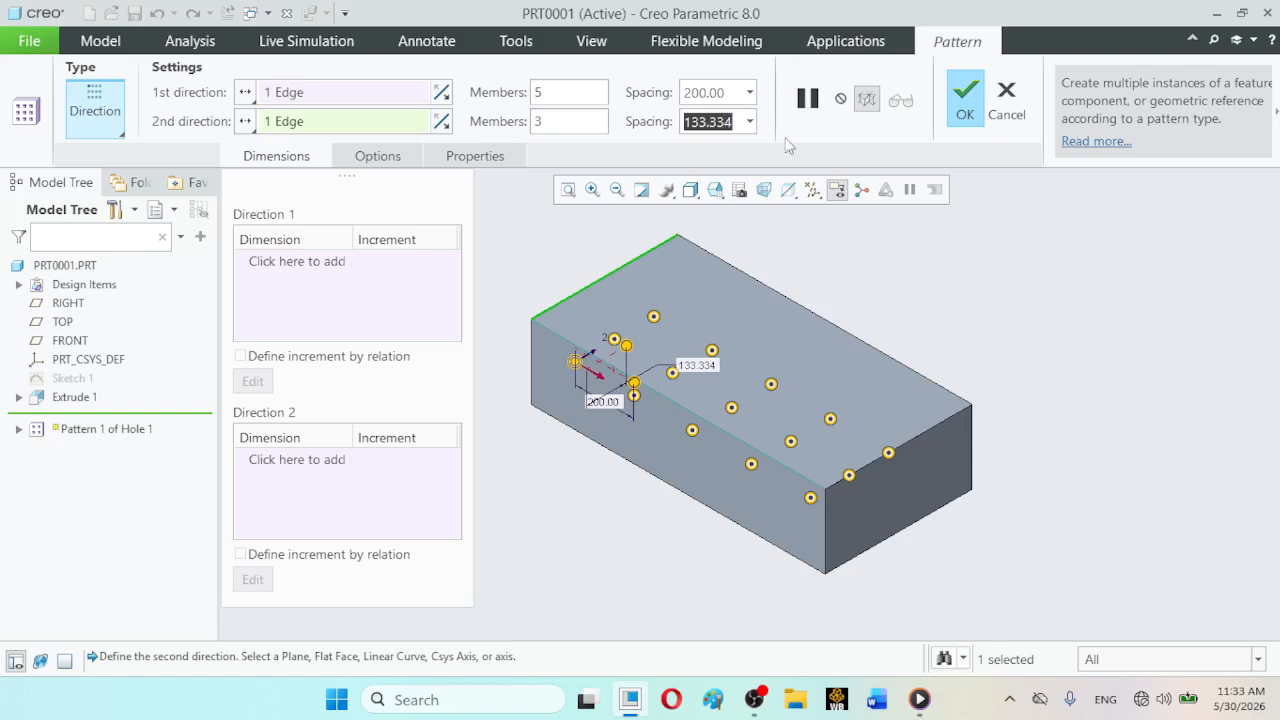
- Check the two-direction layout in the TOP view, complete the hole pattern, and clear the selection
left_click(715, 190)
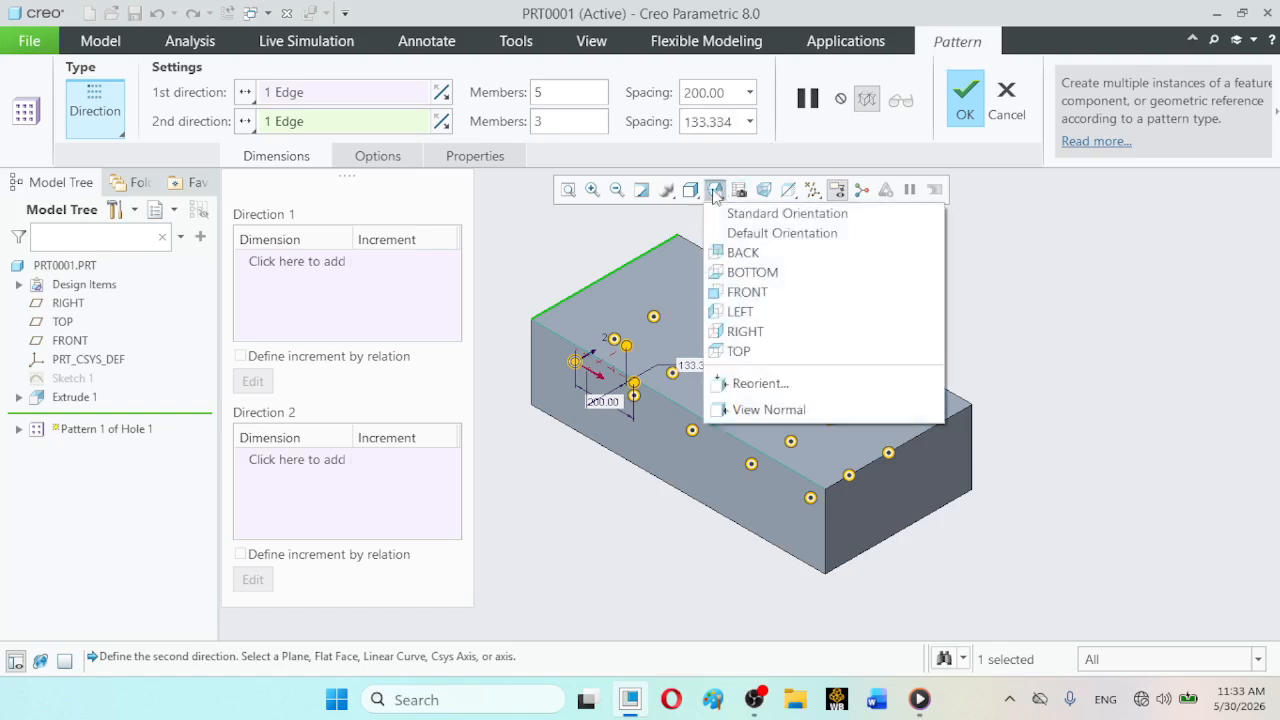
left_click(740, 351)
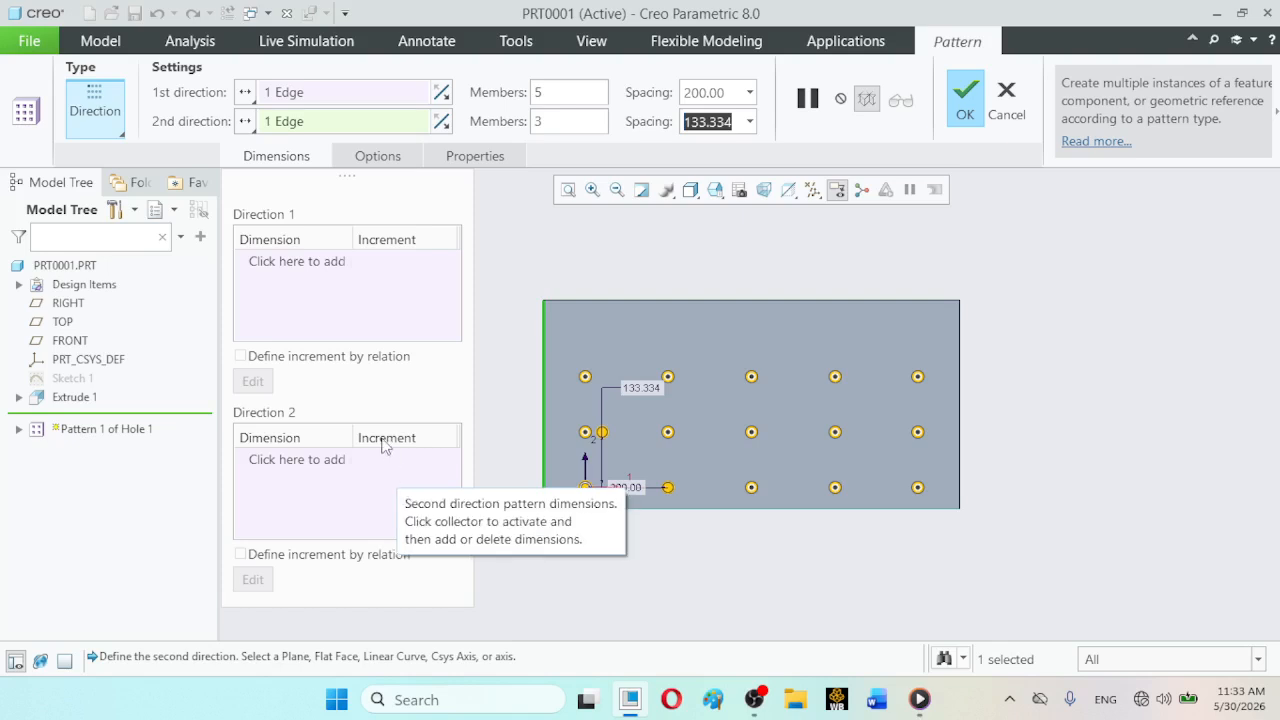
left_click(583, 119)
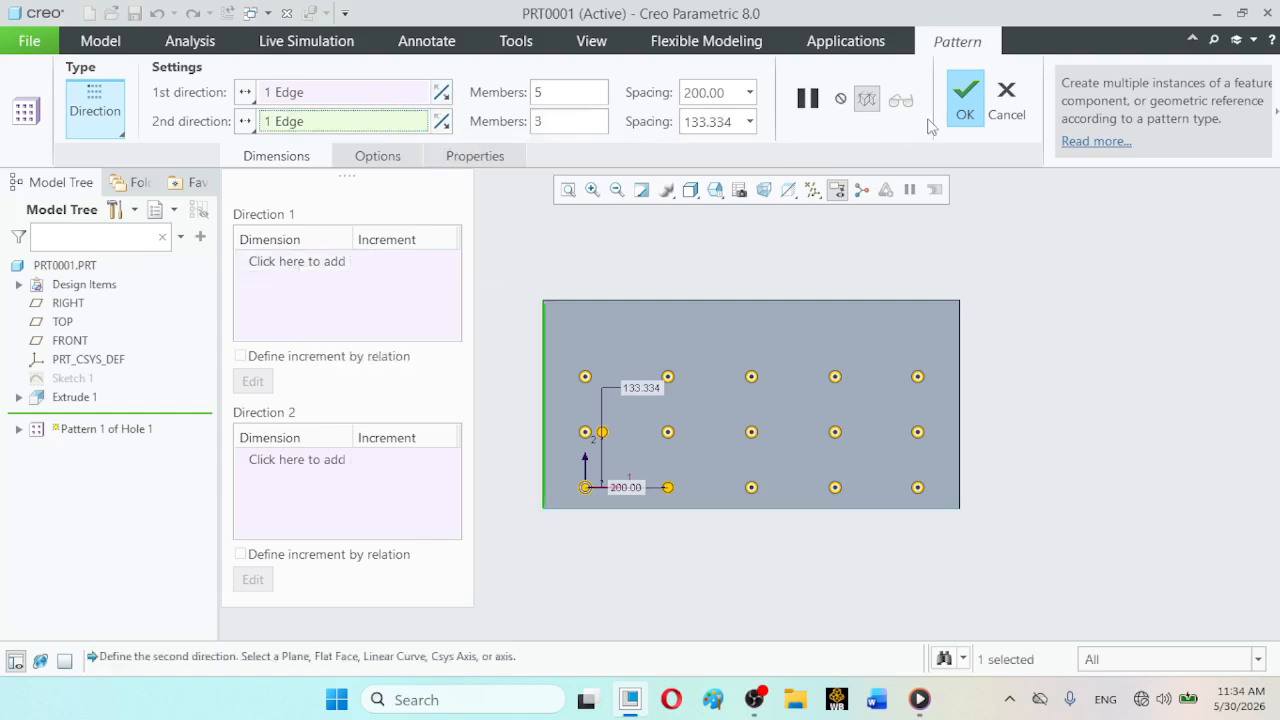
left_click(966, 100)
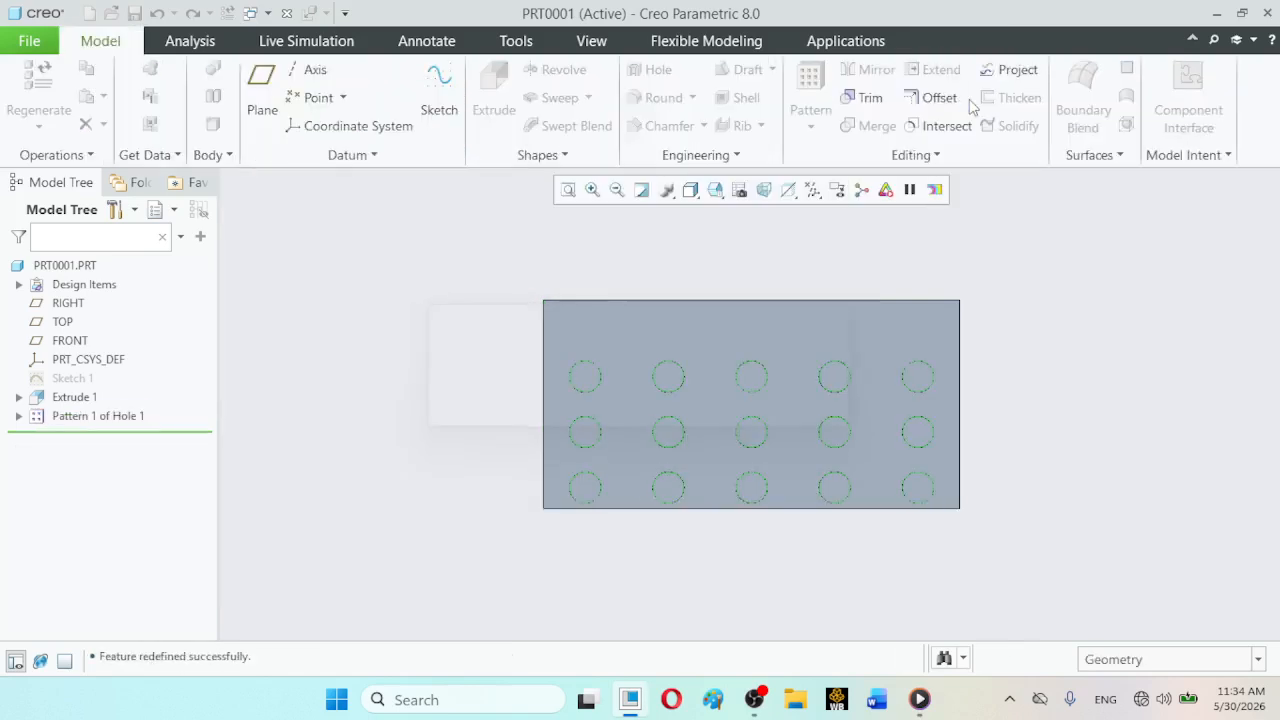
left_click(1129, 343)
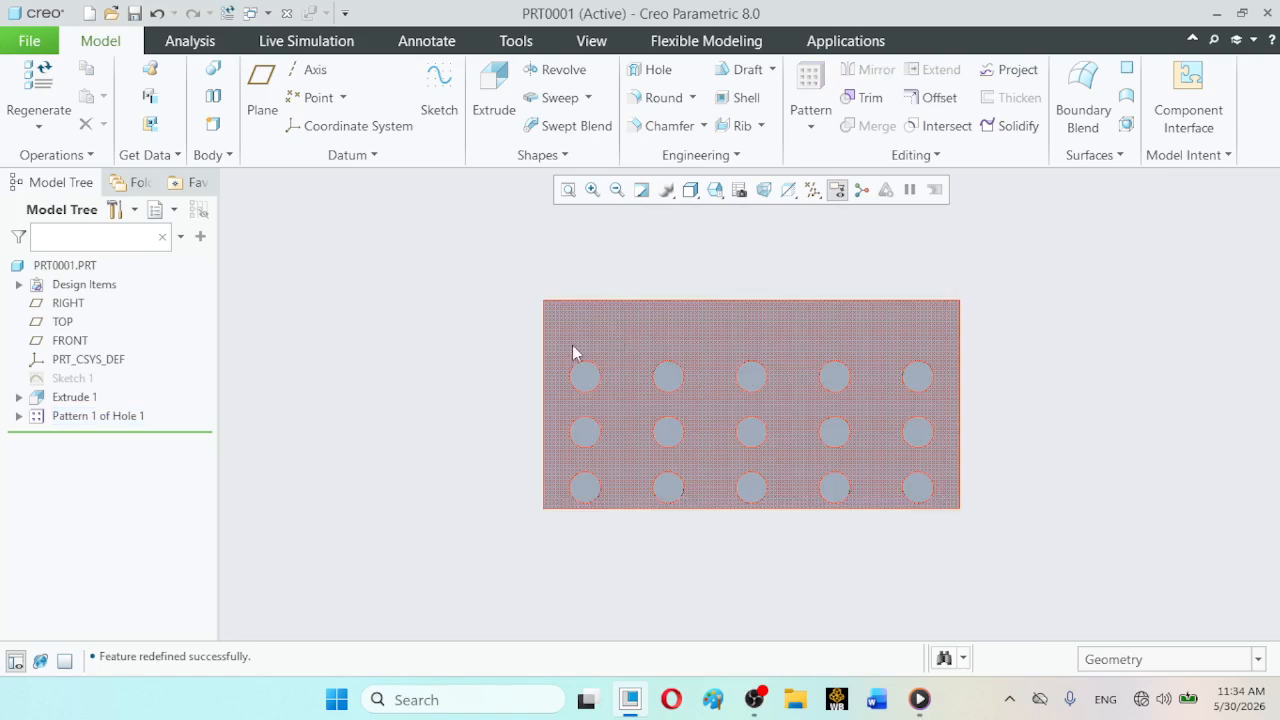
- Display the hole pattern's editable dimensions on the model, and leave dimension editing without changing them
left_click(90, 418)
left_click(108, 291)
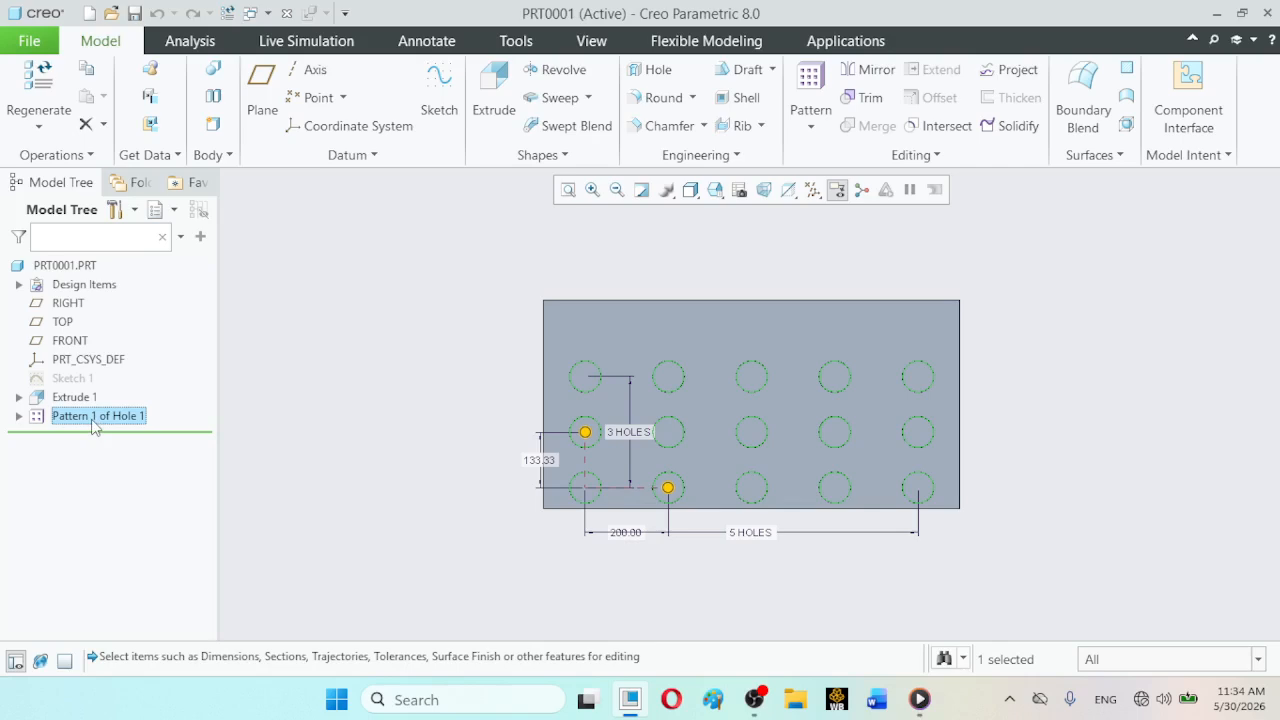
left_click(540, 458)
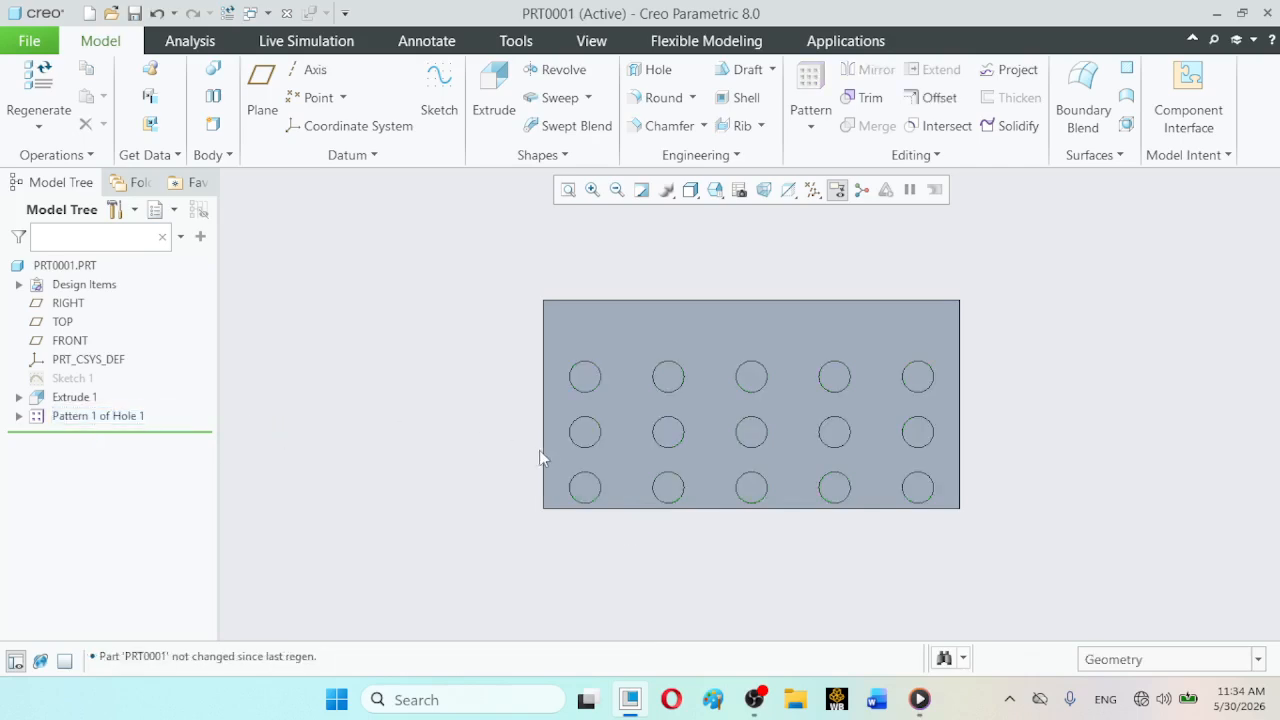
- Set the hole pattern's second-direction spacing to 200, complete the redefinition, and return the model to the Standard Orientation
left_click(138, 416)
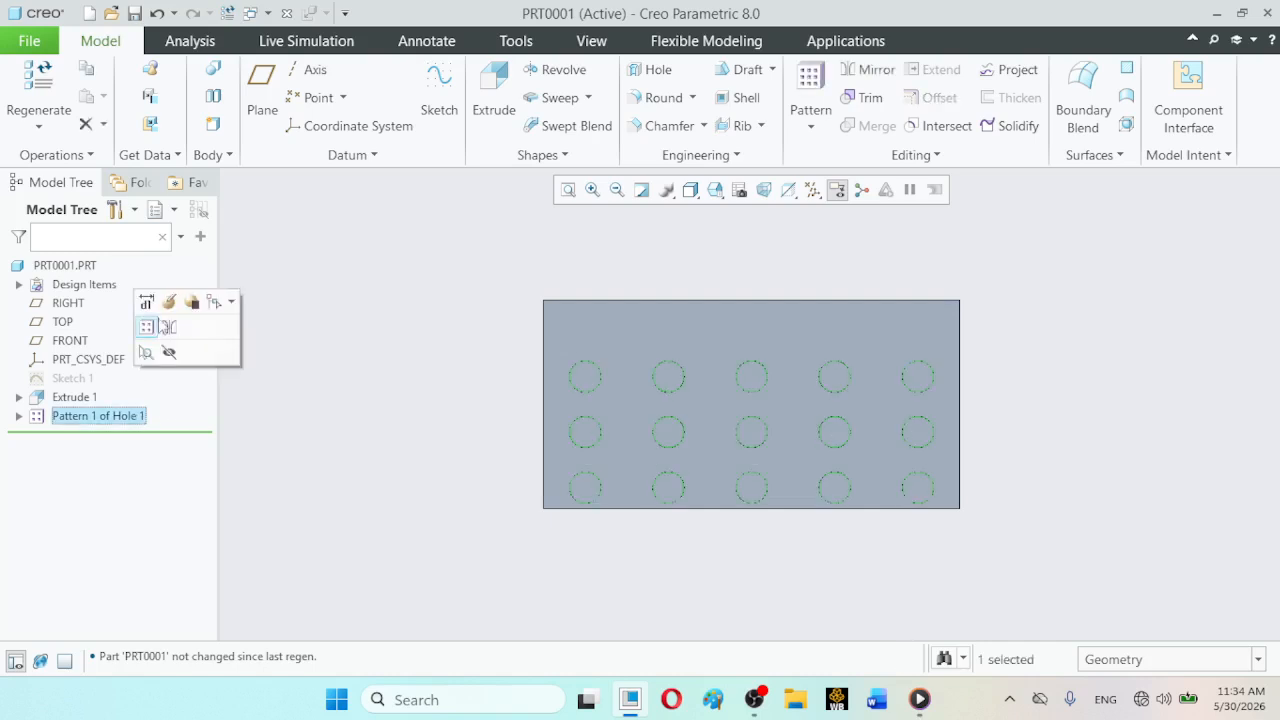
left_click(168, 301)
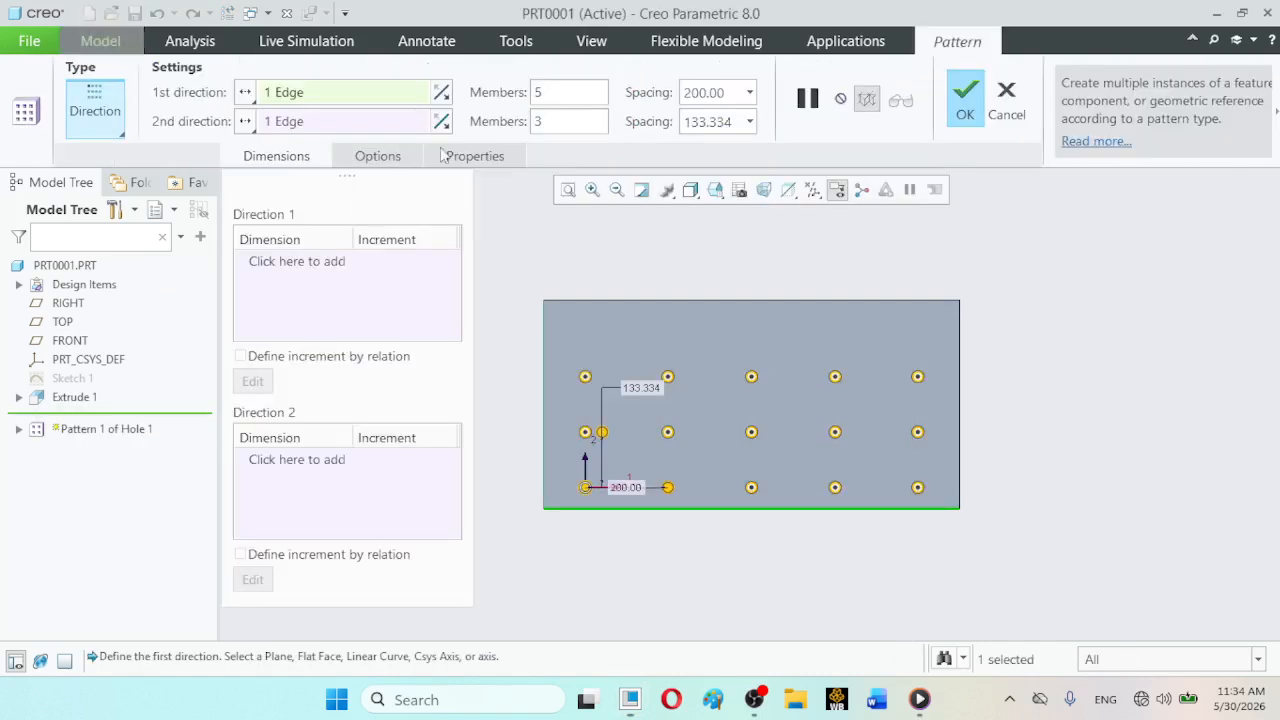
double_click(700, 121)
type("200")
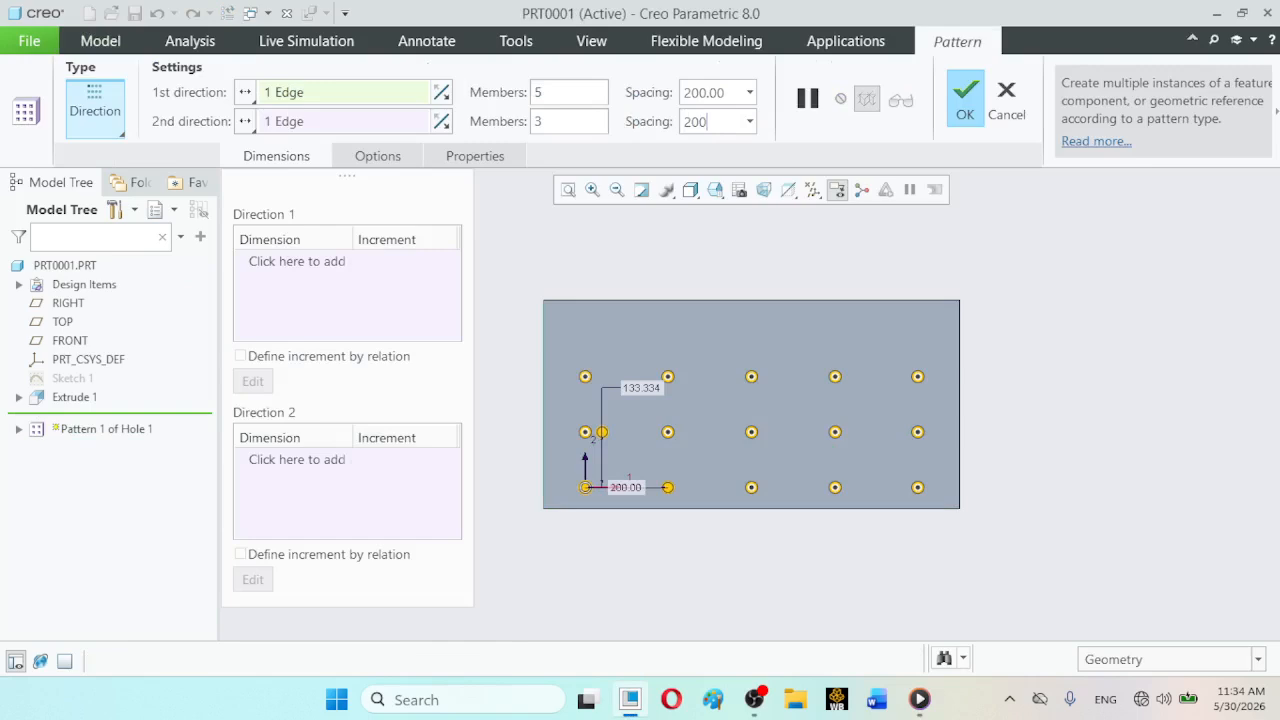
key("Return")
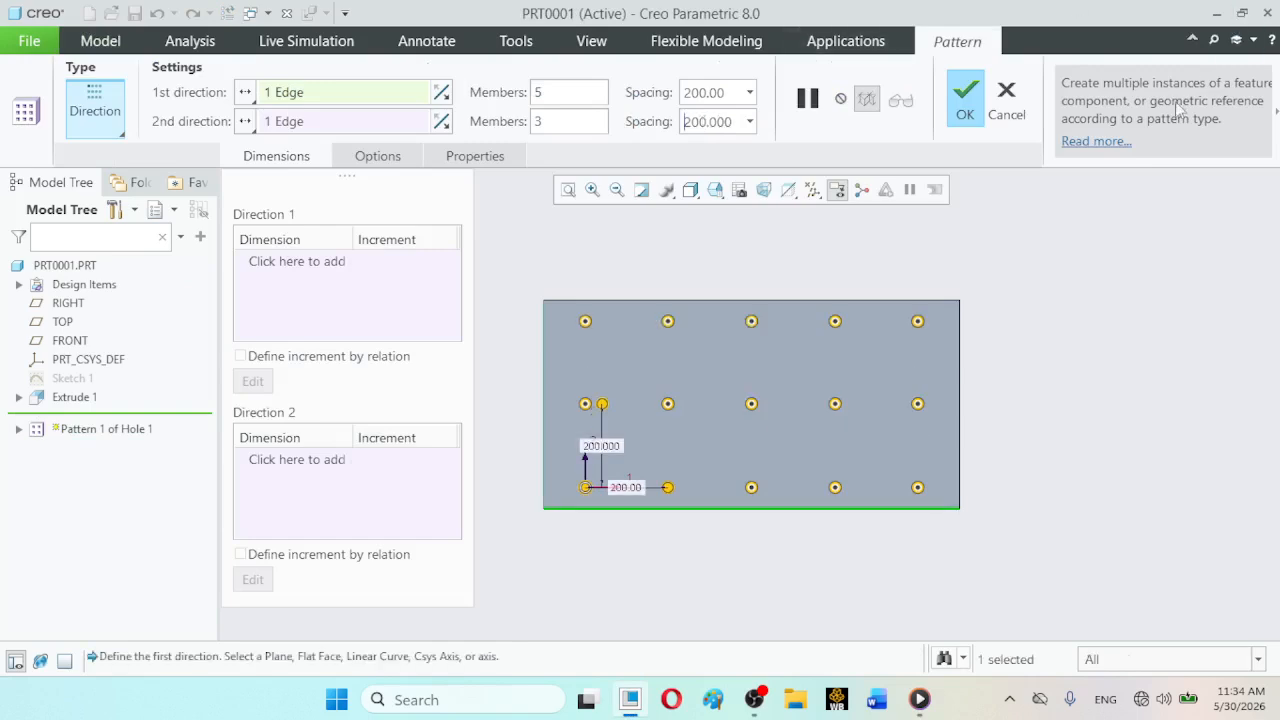
left_click(970, 112)
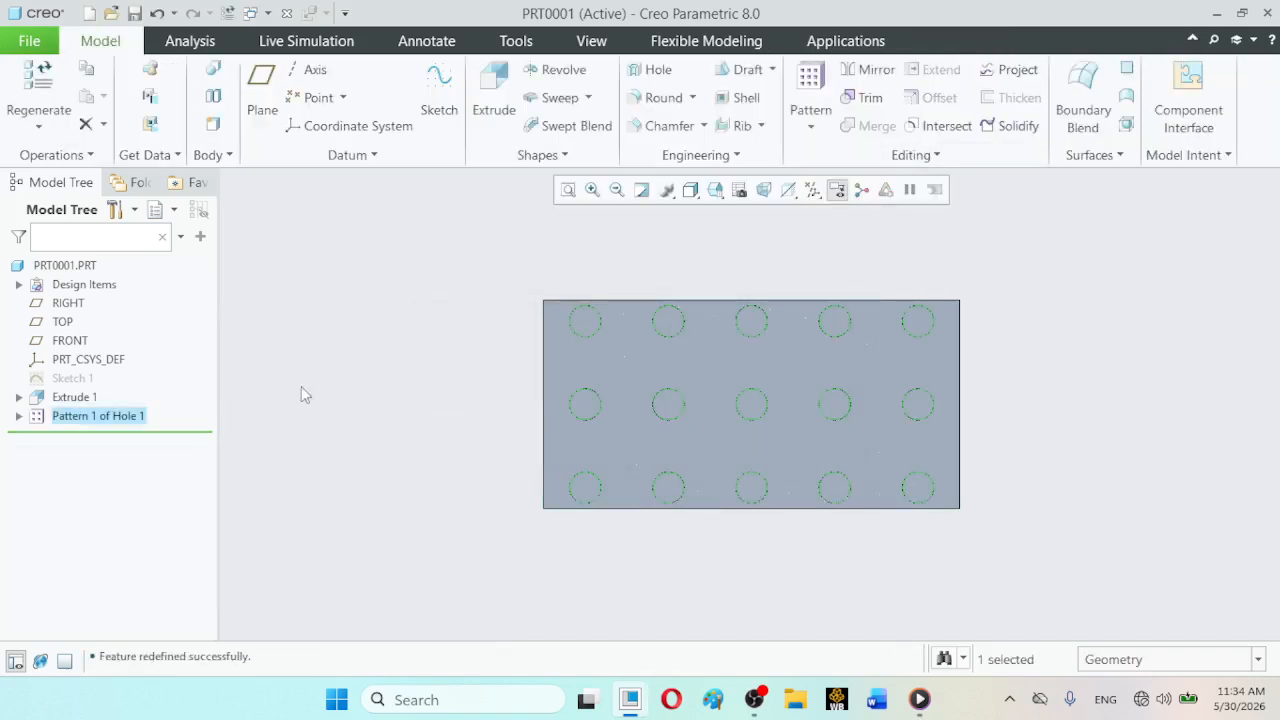
left_click(716, 190)
left_click(787, 213)
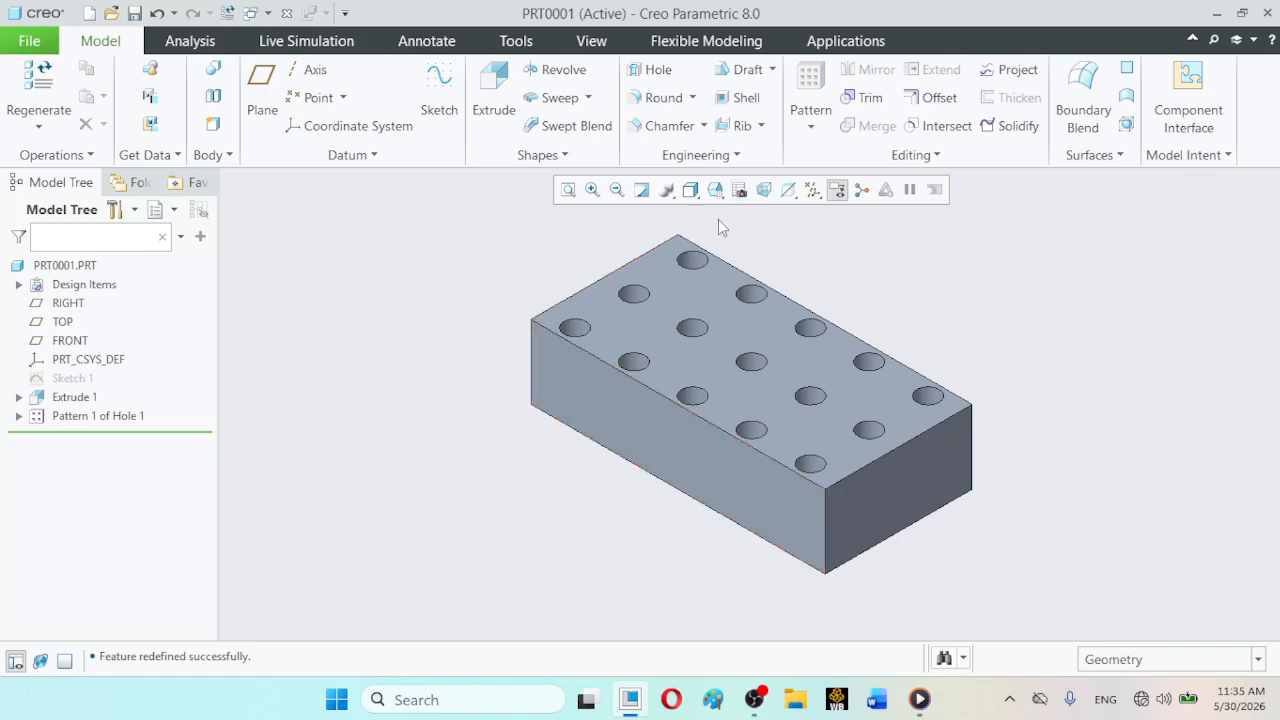
- Exclude the third hole of the middle row and the fourth hole of the far row from the pattern, and complete it
left_click(121, 418)
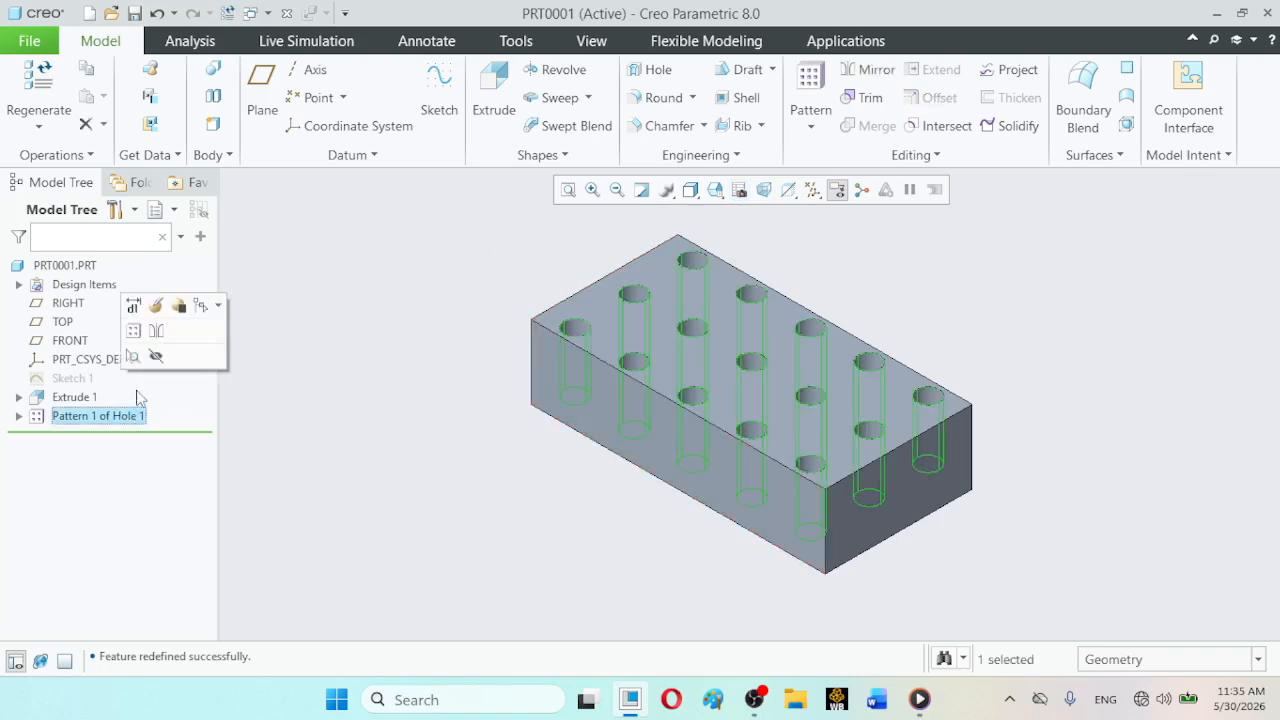
left_click(155, 307)
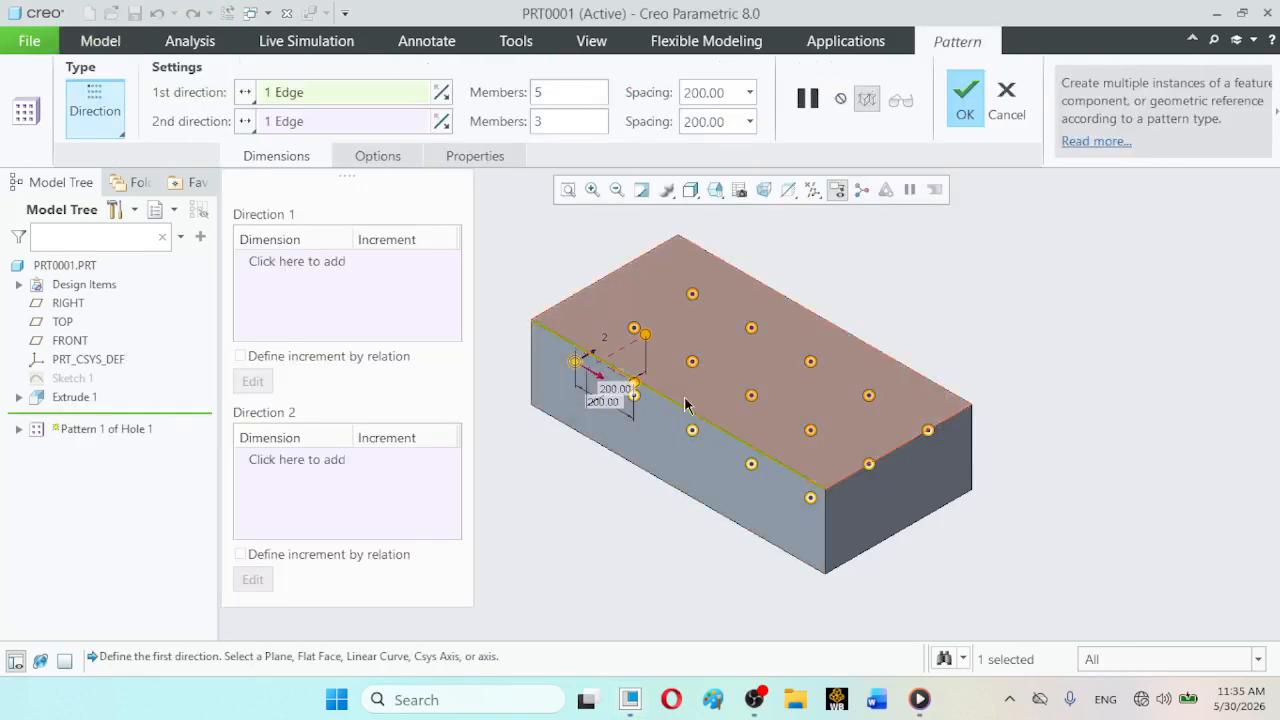
left_click(751, 398)
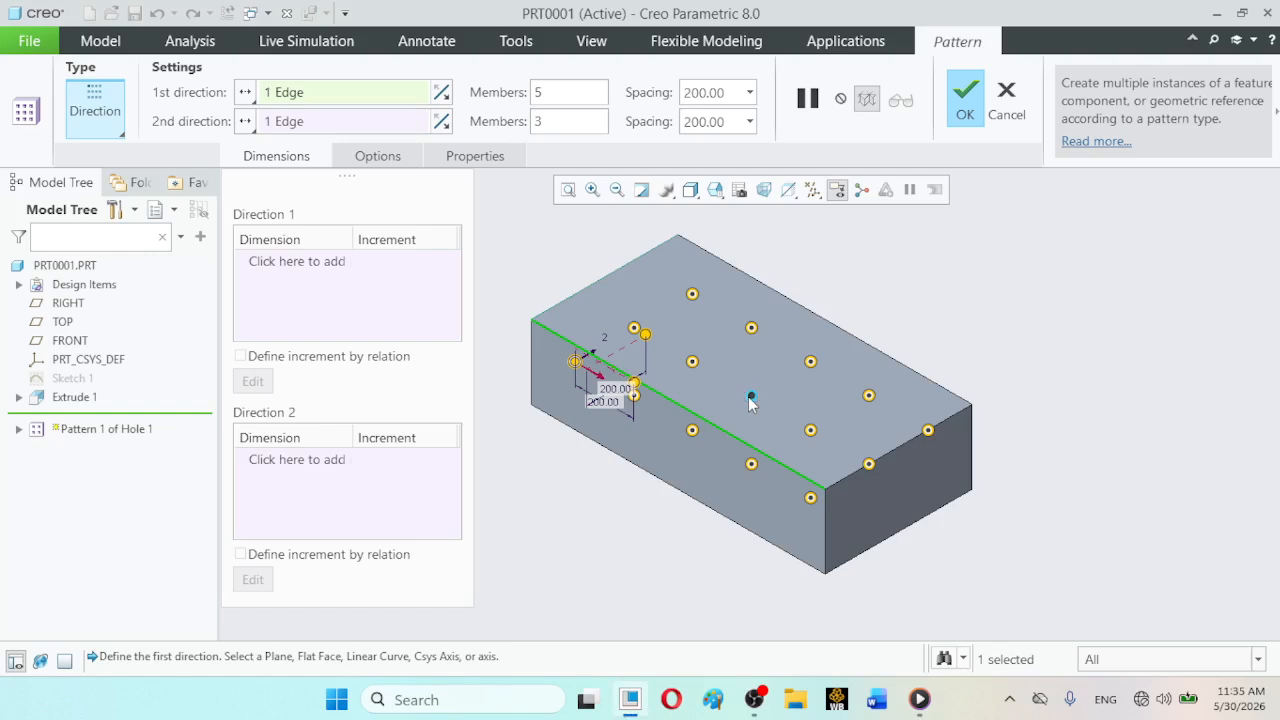
left_click(869, 396)
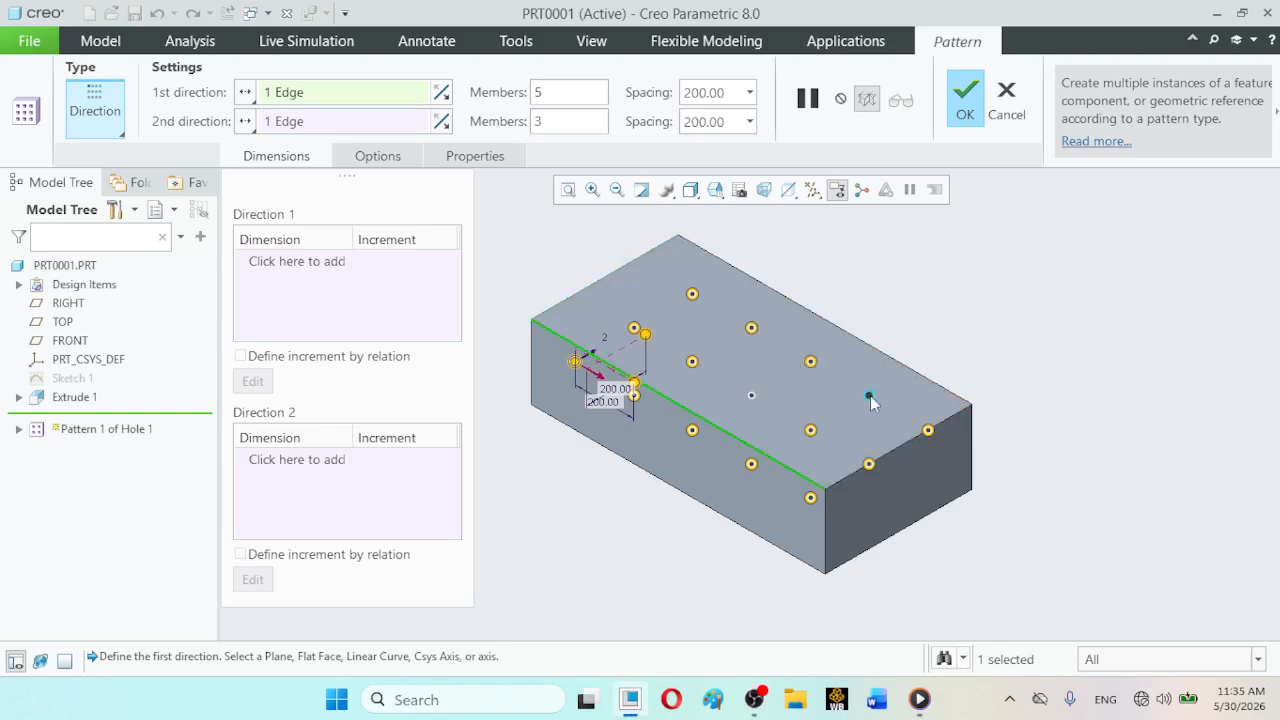
left_click(963, 122)
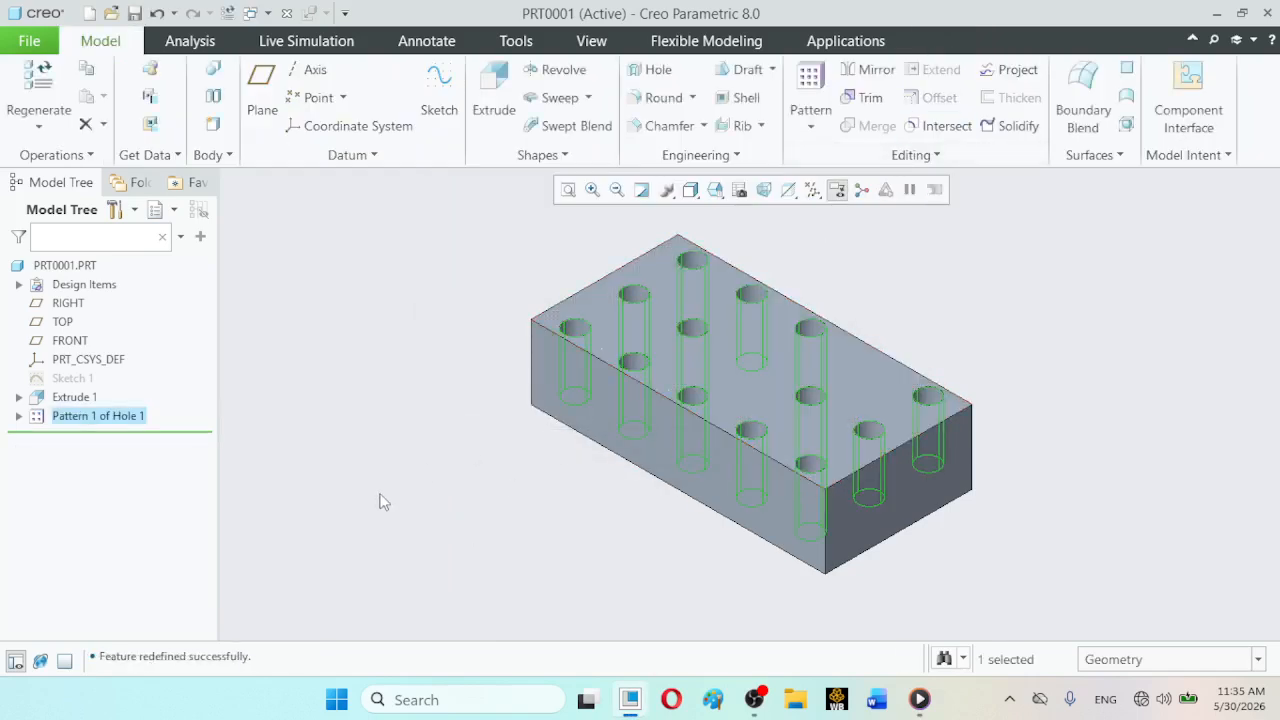
left_click(454, 356)
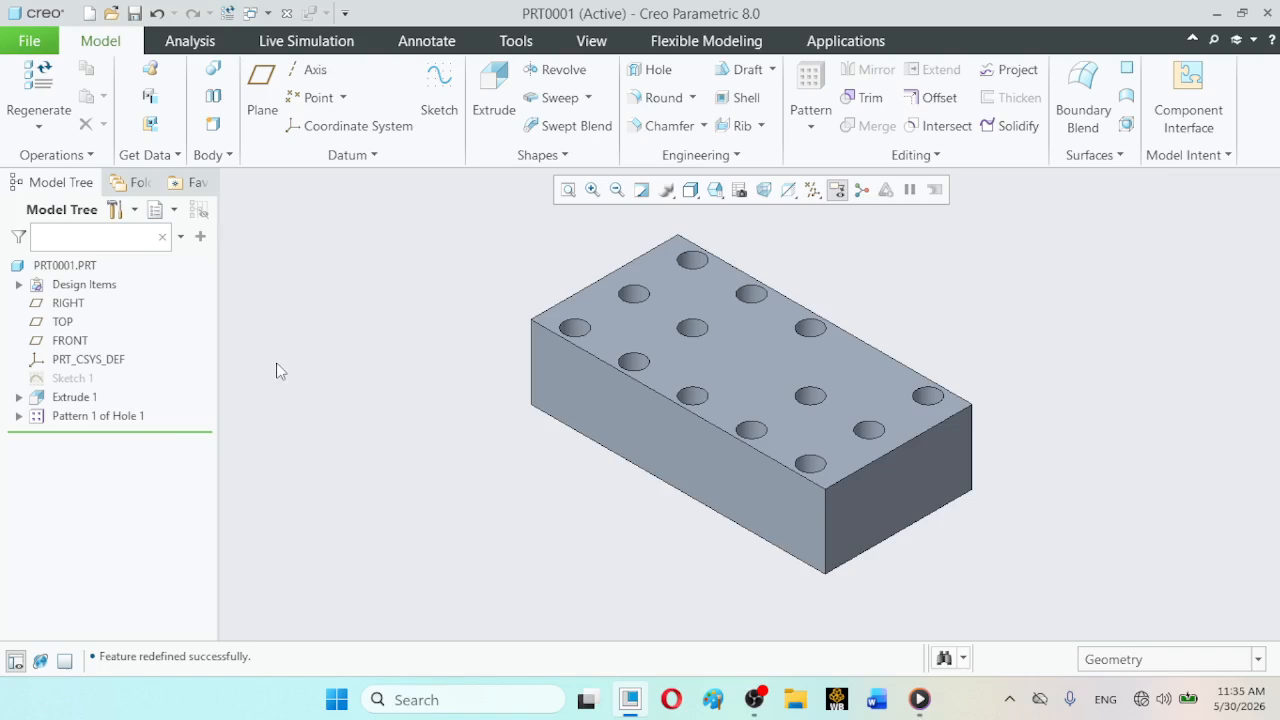
- Replace the hole pattern's edge references with the block's short end face for the first direction and its long side face for the second
left_click(72, 416)
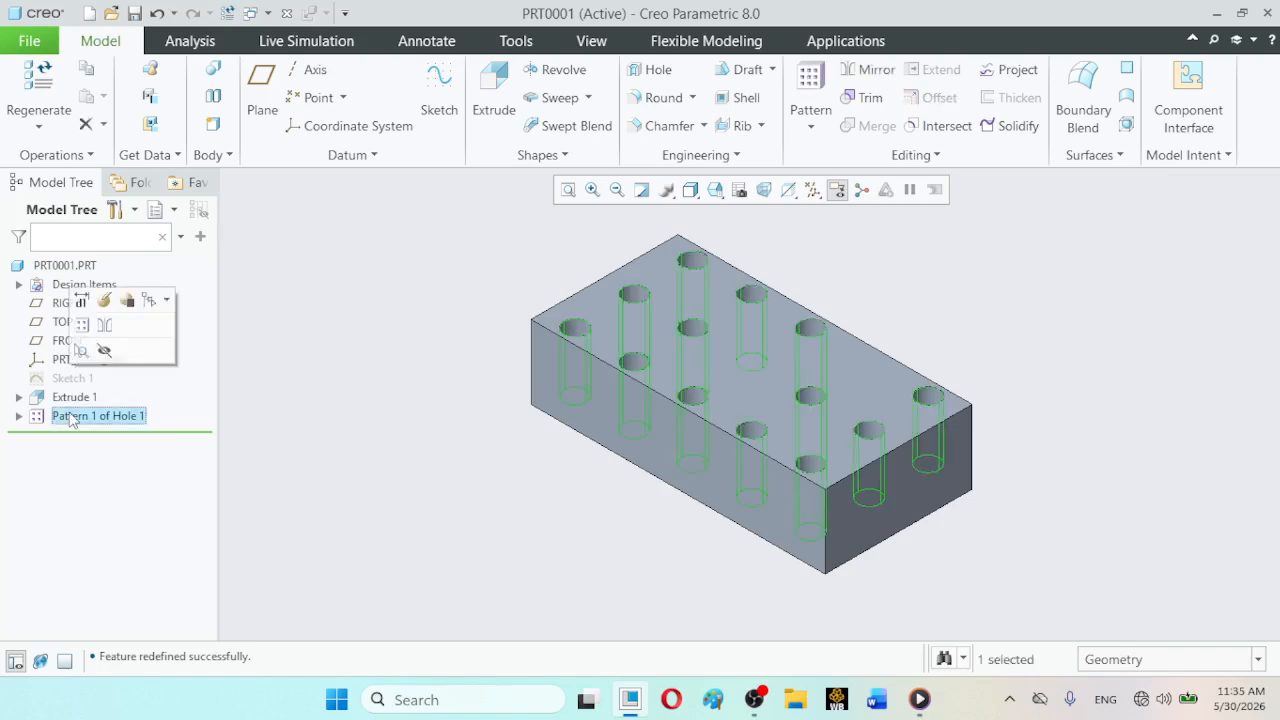
left_click(108, 302)
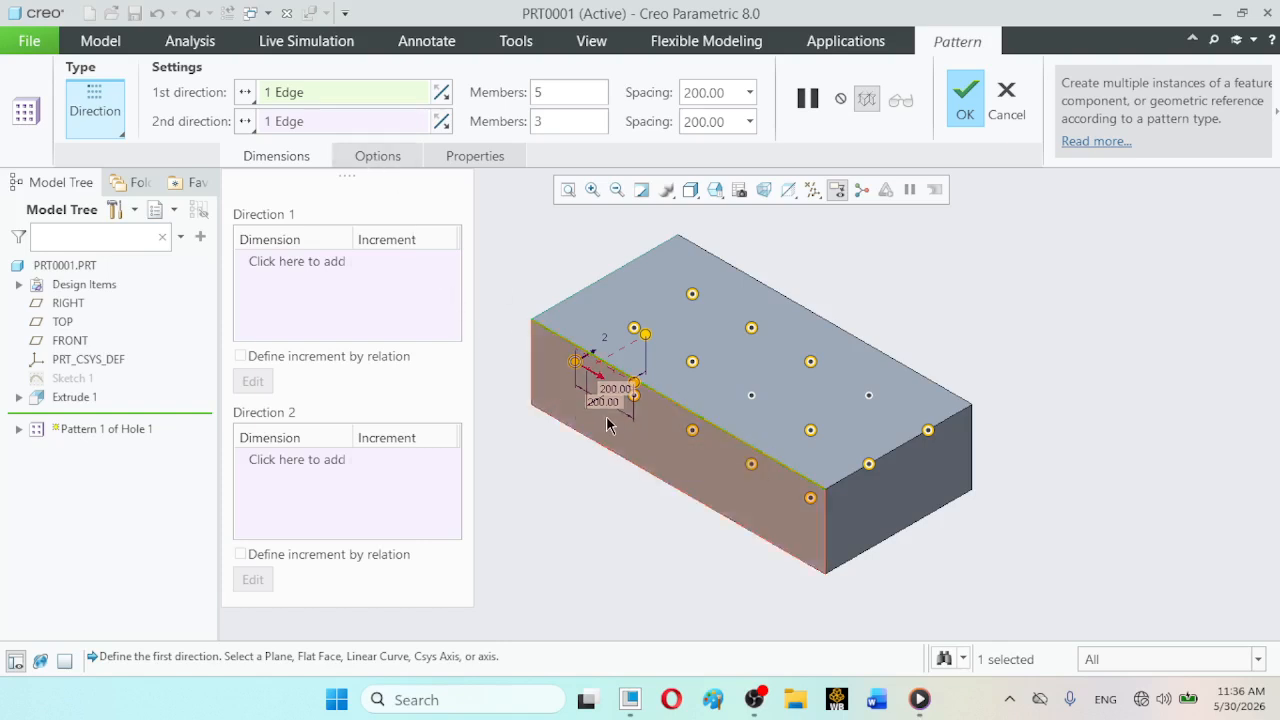
right_click(323, 94)
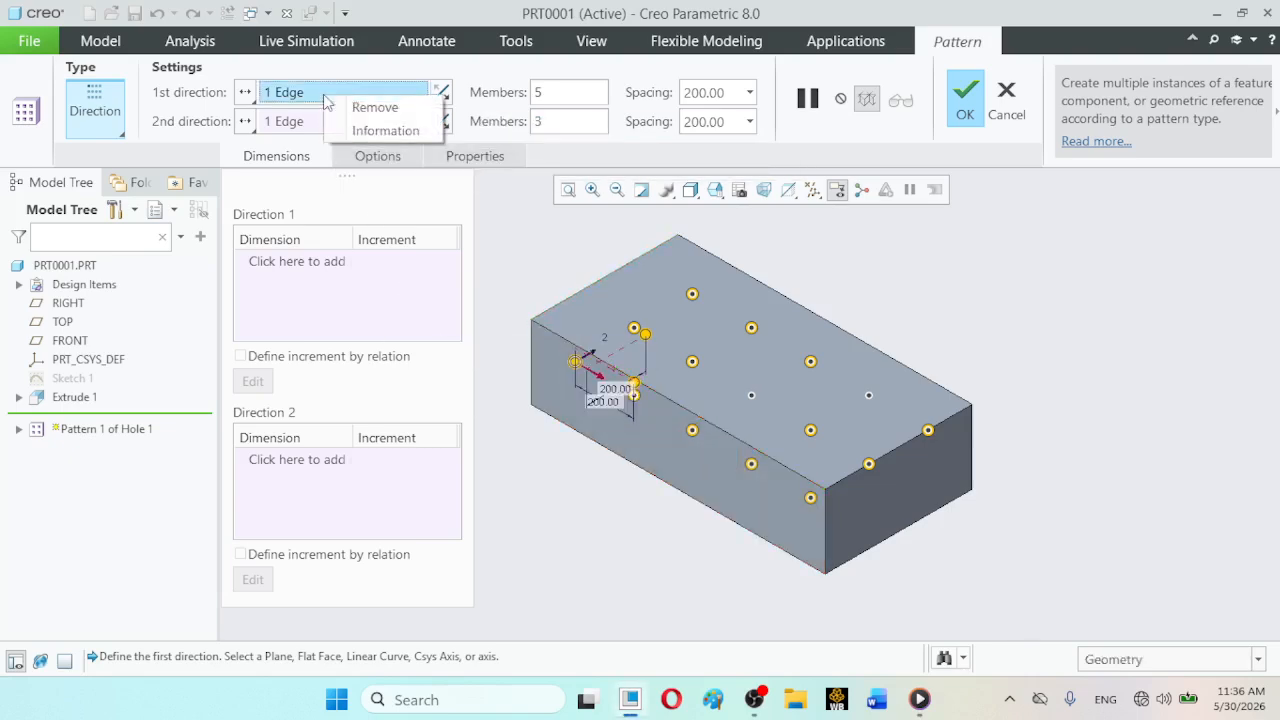
left_click(350, 113)
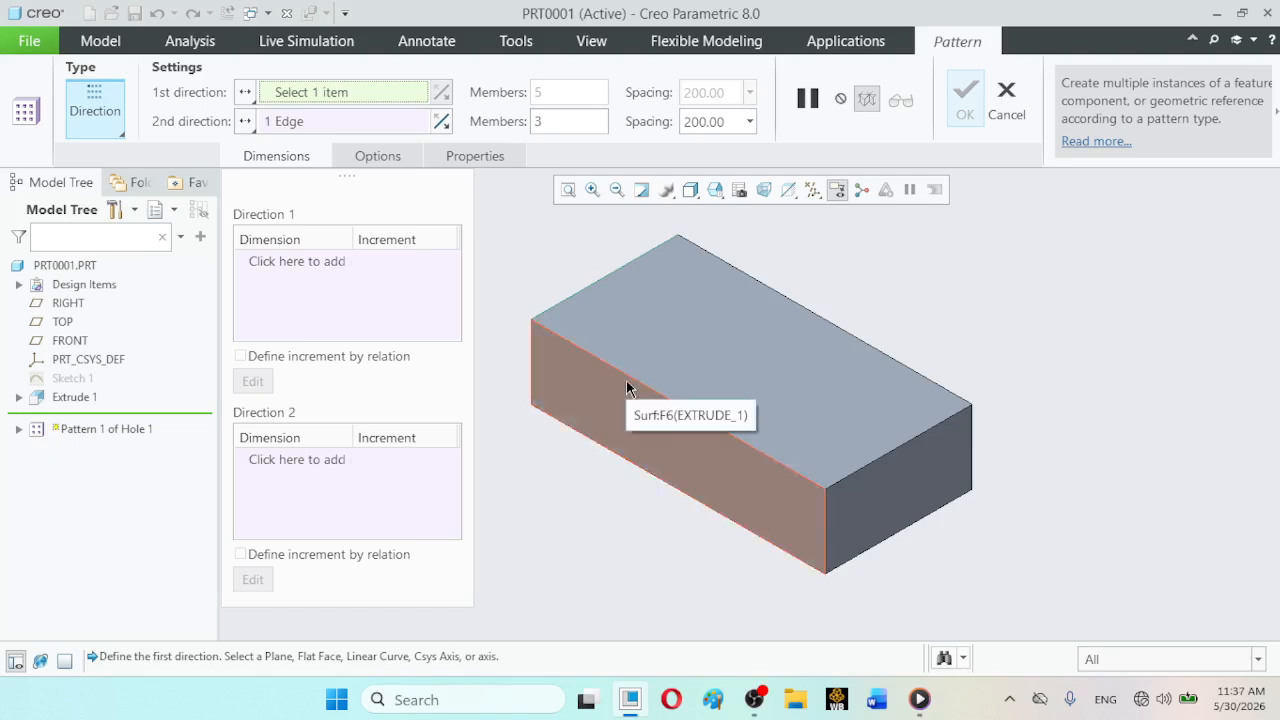
left_click(575, 369)
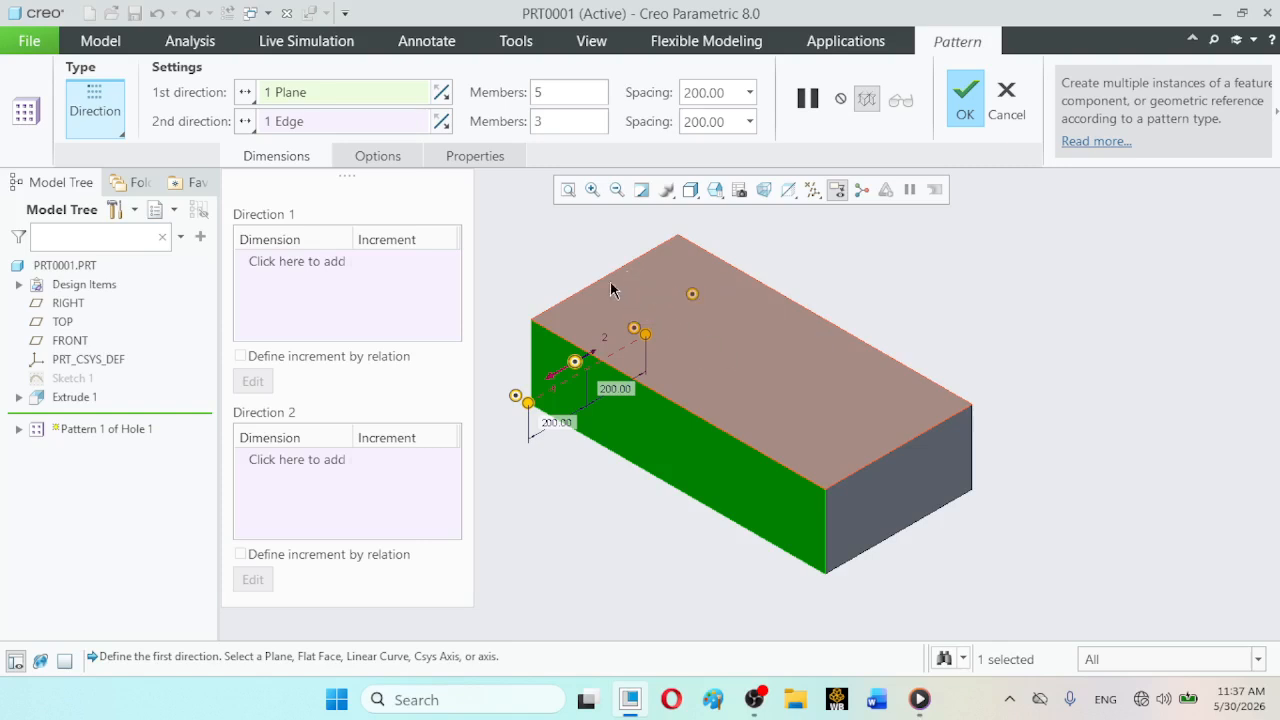
left_click(888, 496)
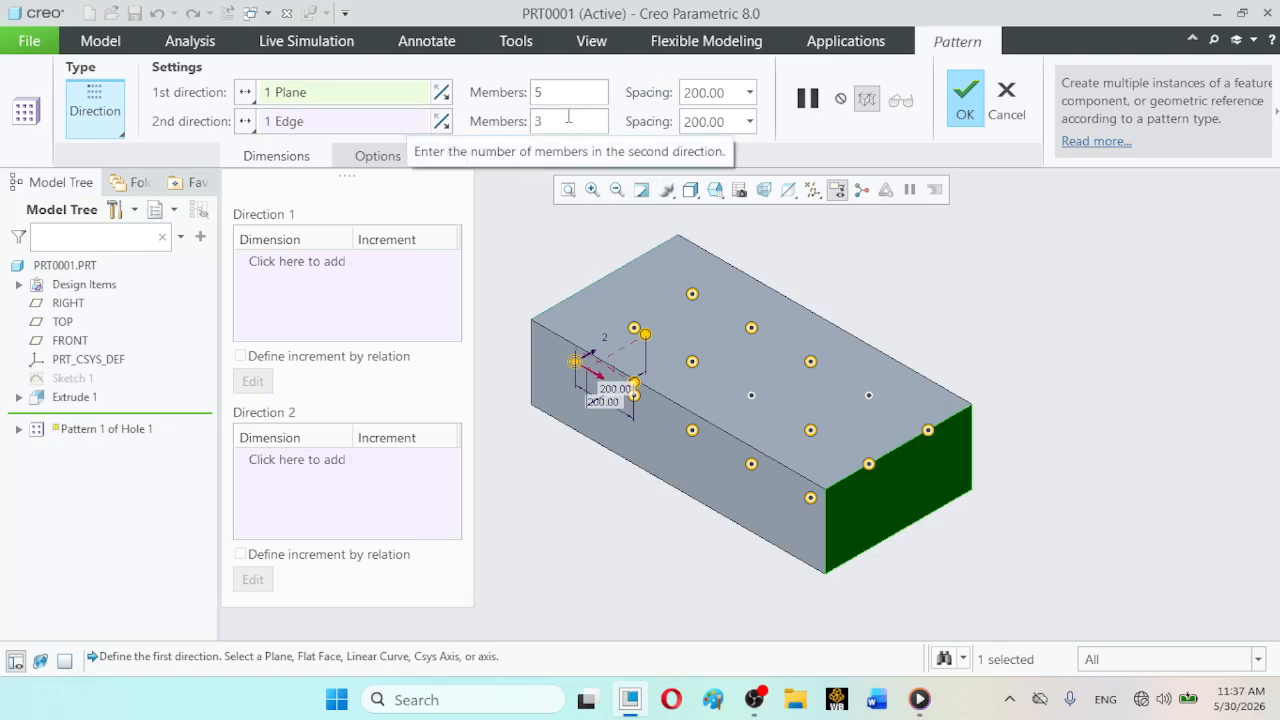
left_click(299, 121)
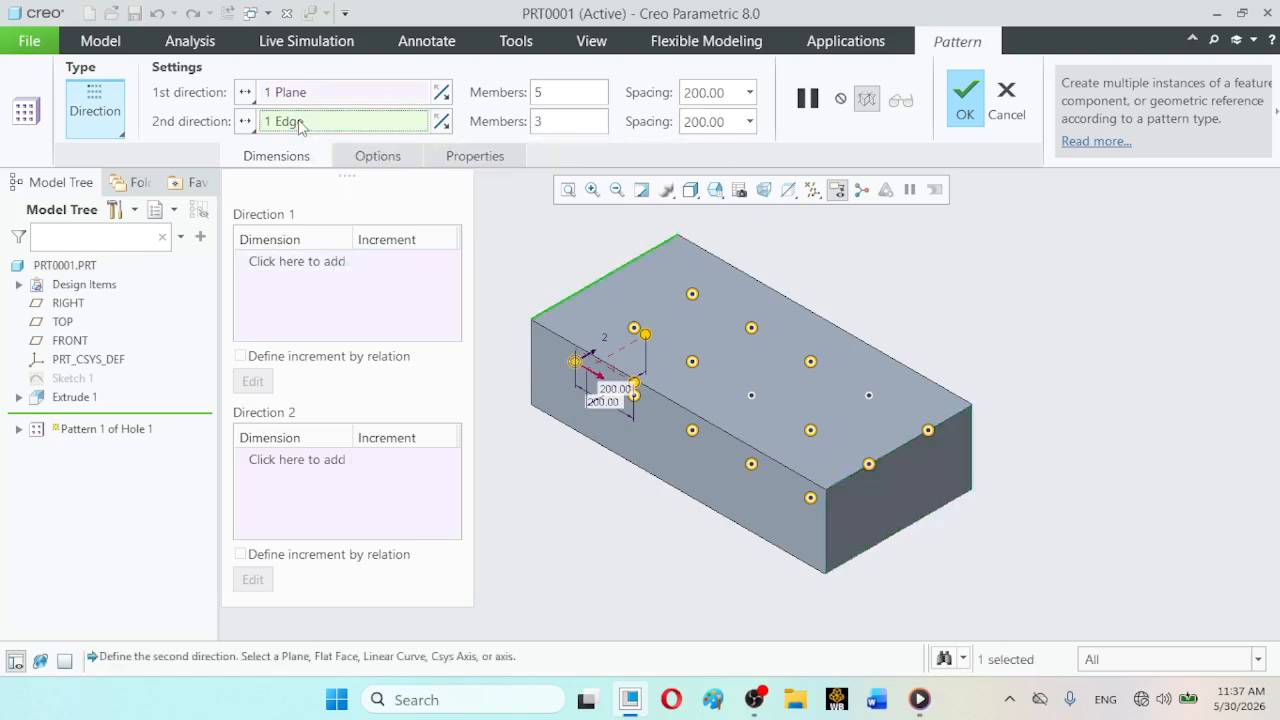
left_click(680, 459)
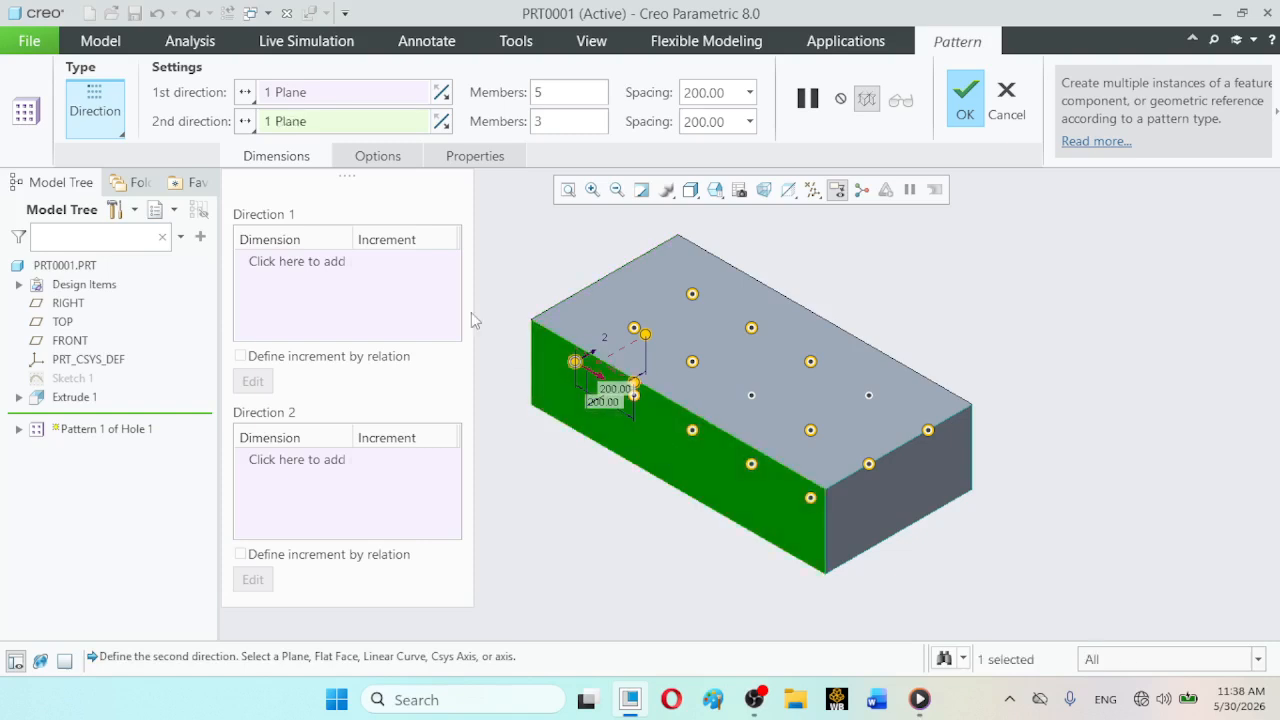
- Re-include the two excluded members in the pattern, complete it, and clear the selection
left_click(751, 395)
left_click(869, 396)
left_click(962, 104)
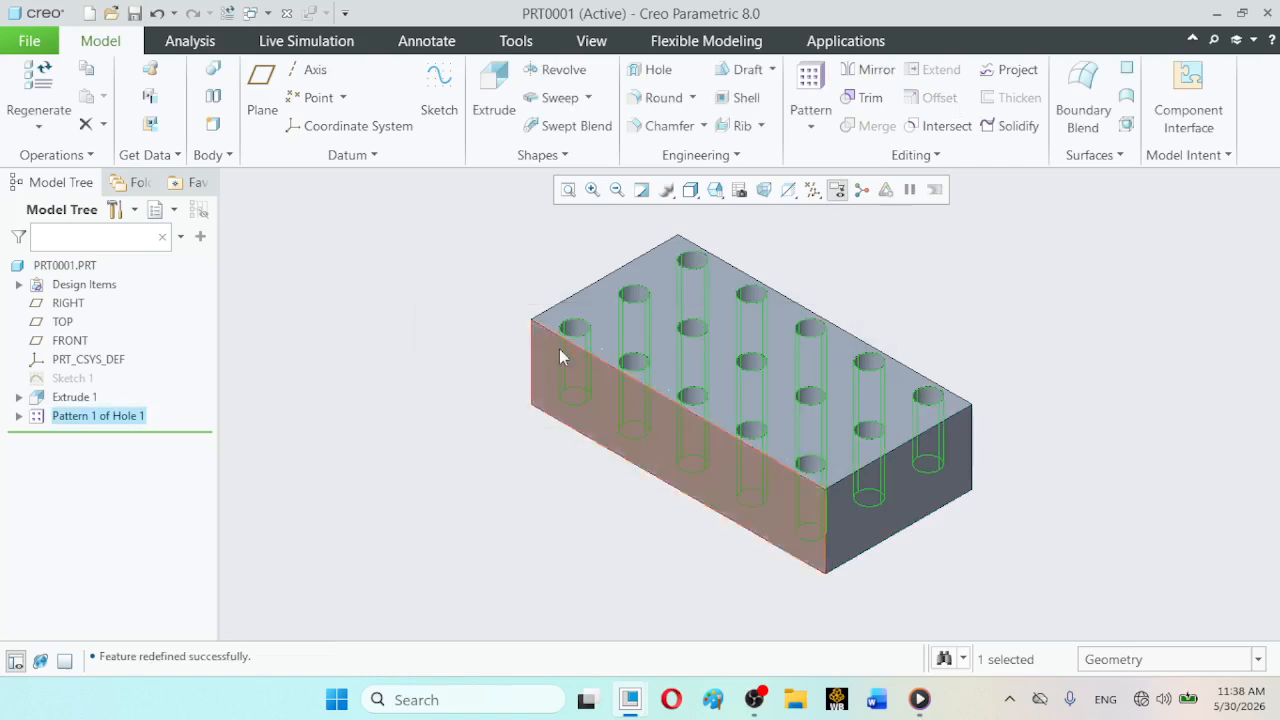
left_click(498, 277)
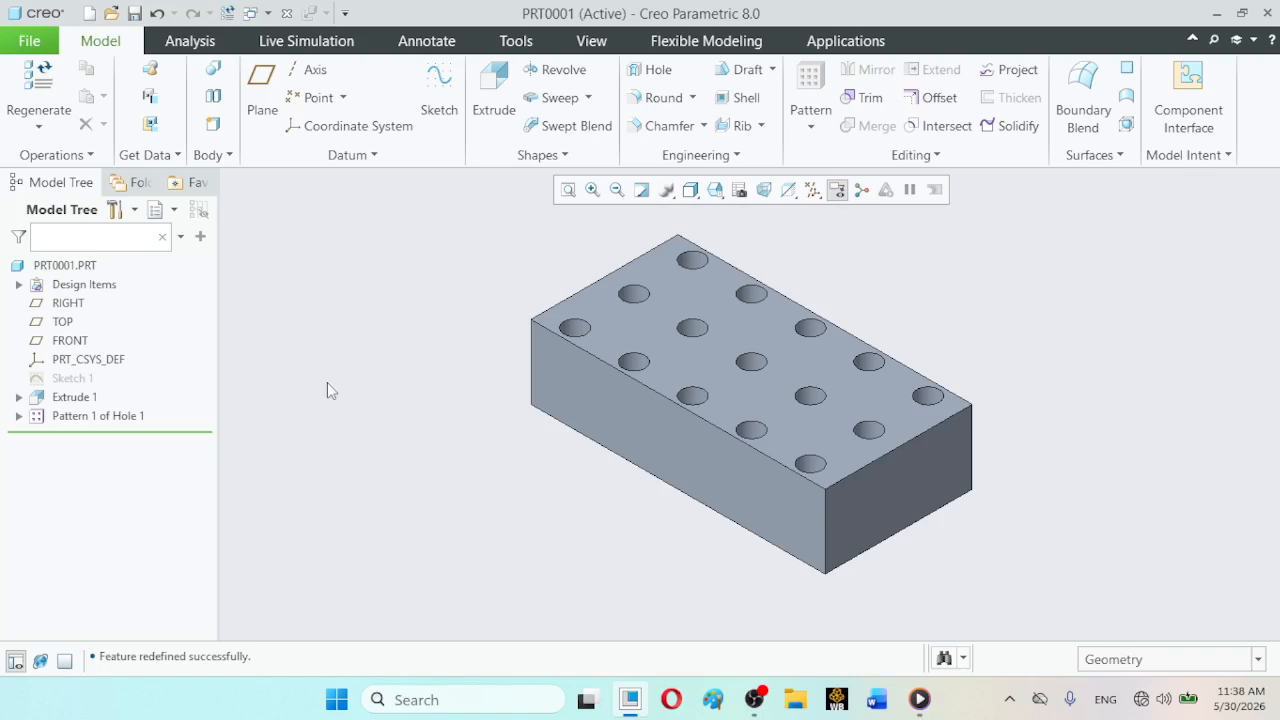
- Redefine the hole pattern with 8 members in the first direction at a spacing of 114.285
left_click(82, 416)
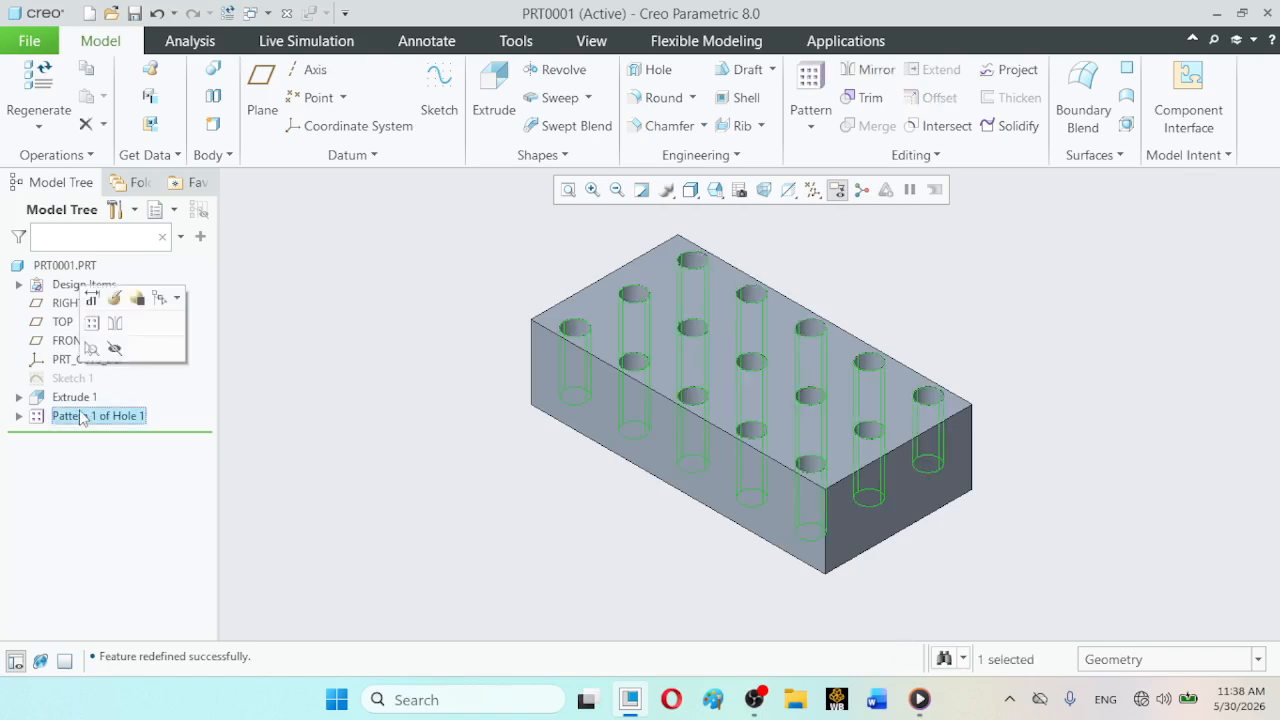
left_click(118, 292)
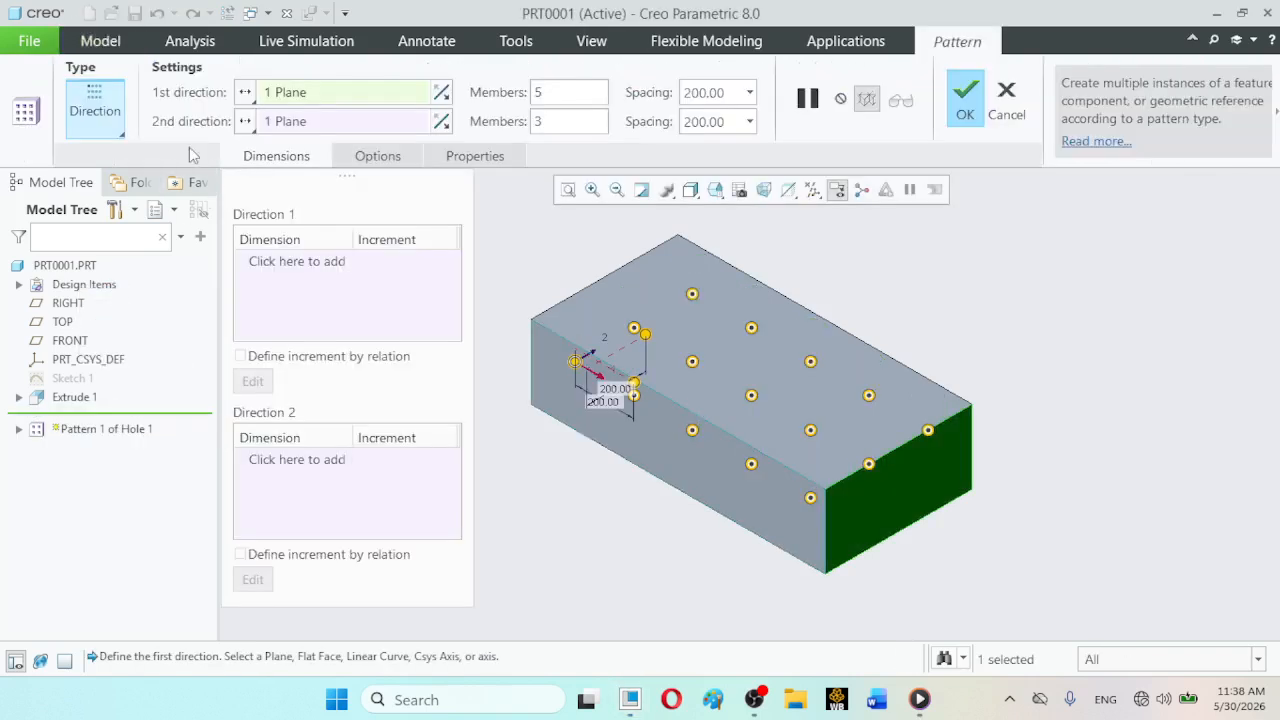
double_click(537, 93)
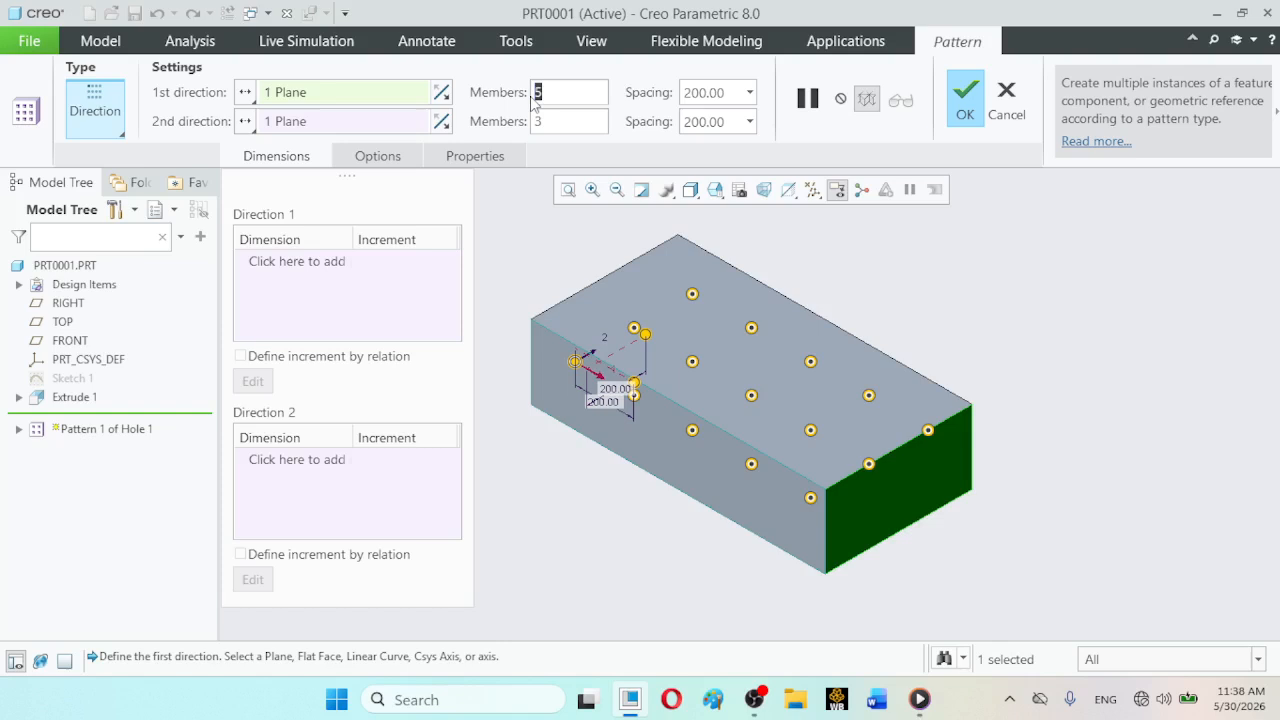
type("8")
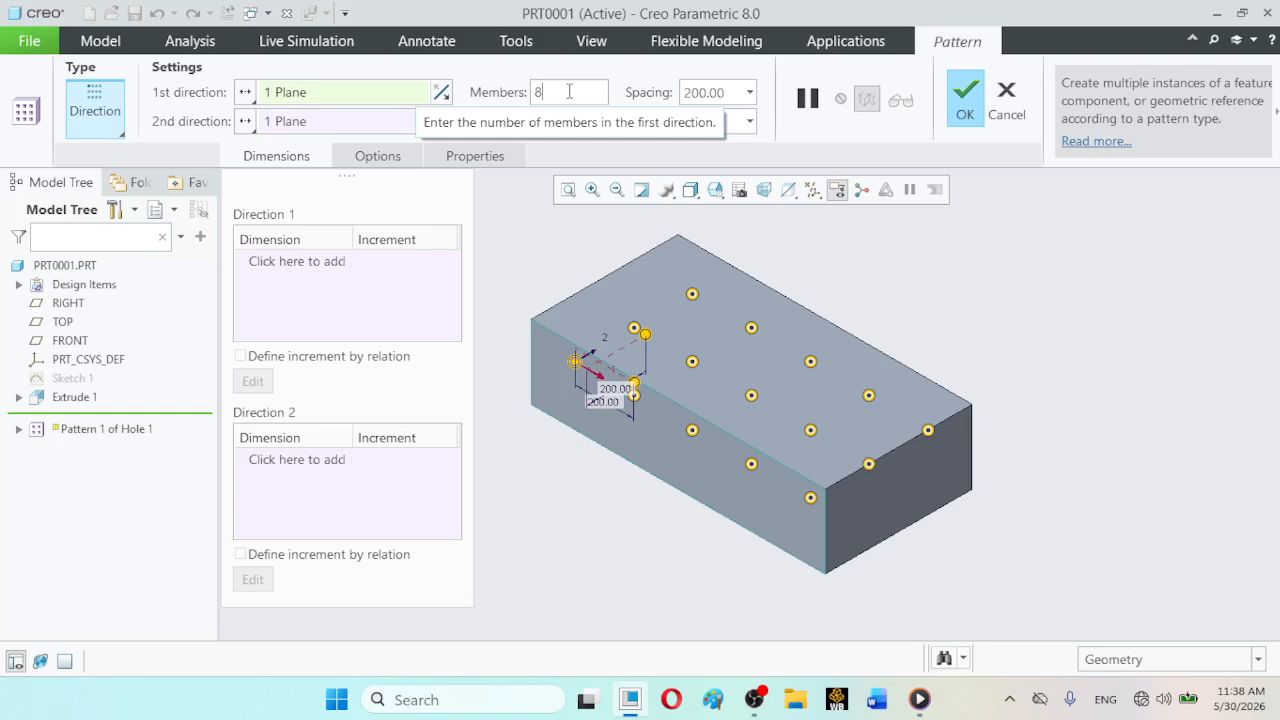
left_click(734, 88)
type("4")
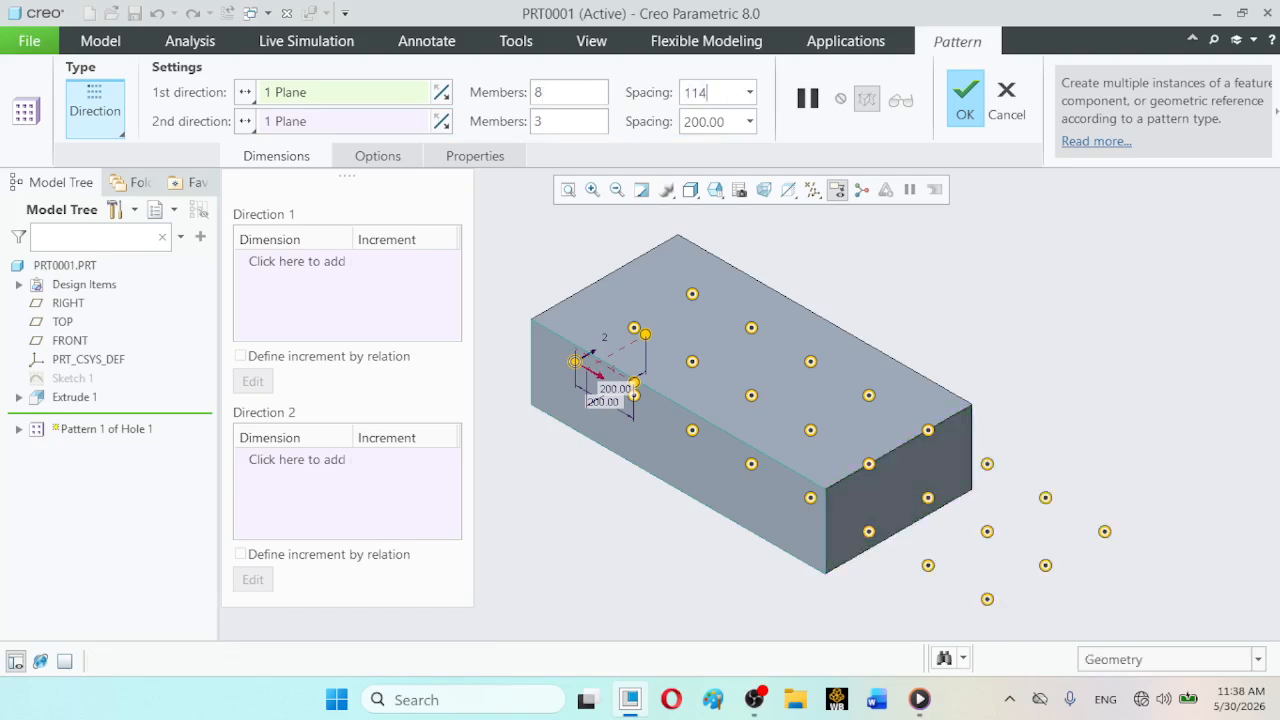
type(".285")
key("Return")
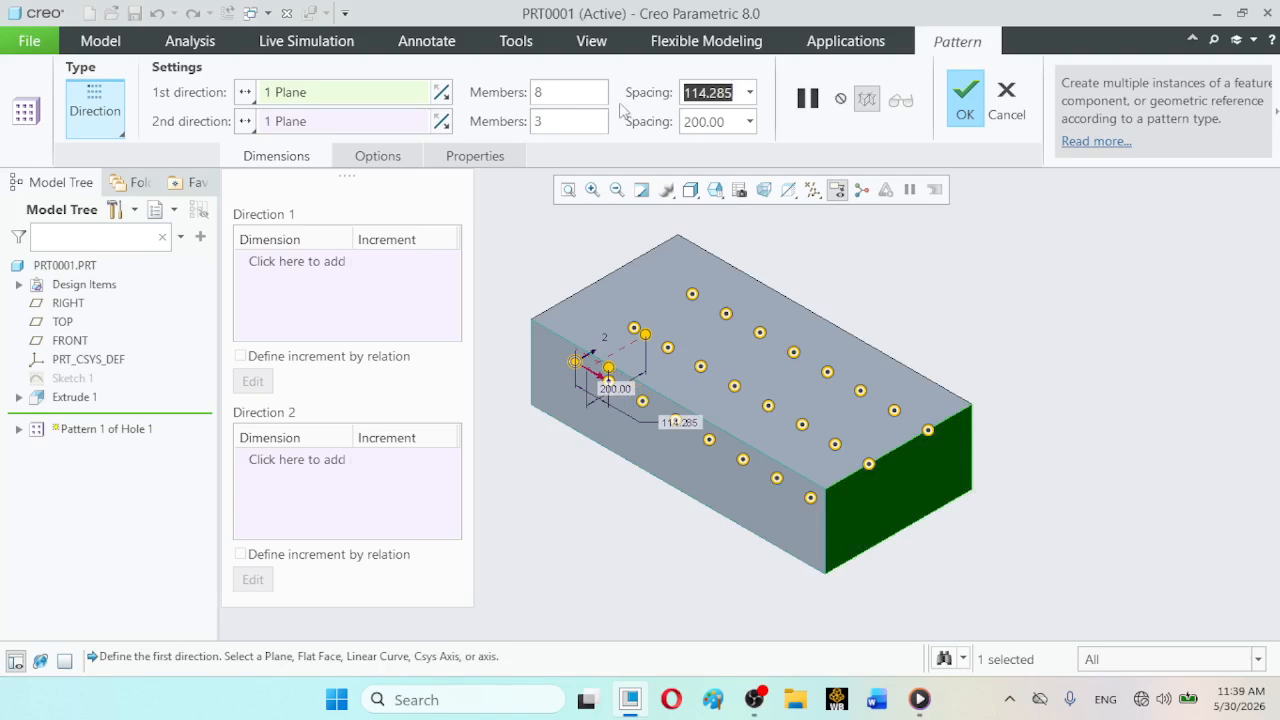
- Set the pattern's second direction to 5 members with a spacing of 100
left_click(547, 120)
left_click_drag(547, 120, 533, 127)
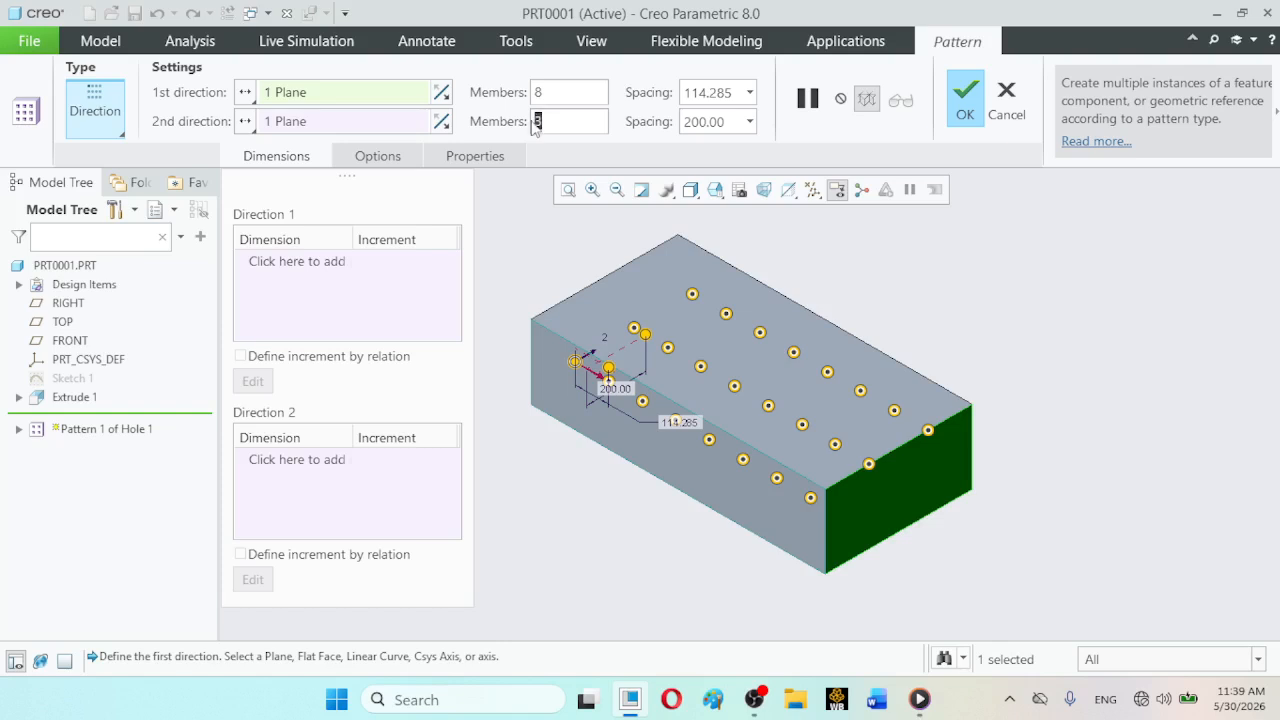
type("5")
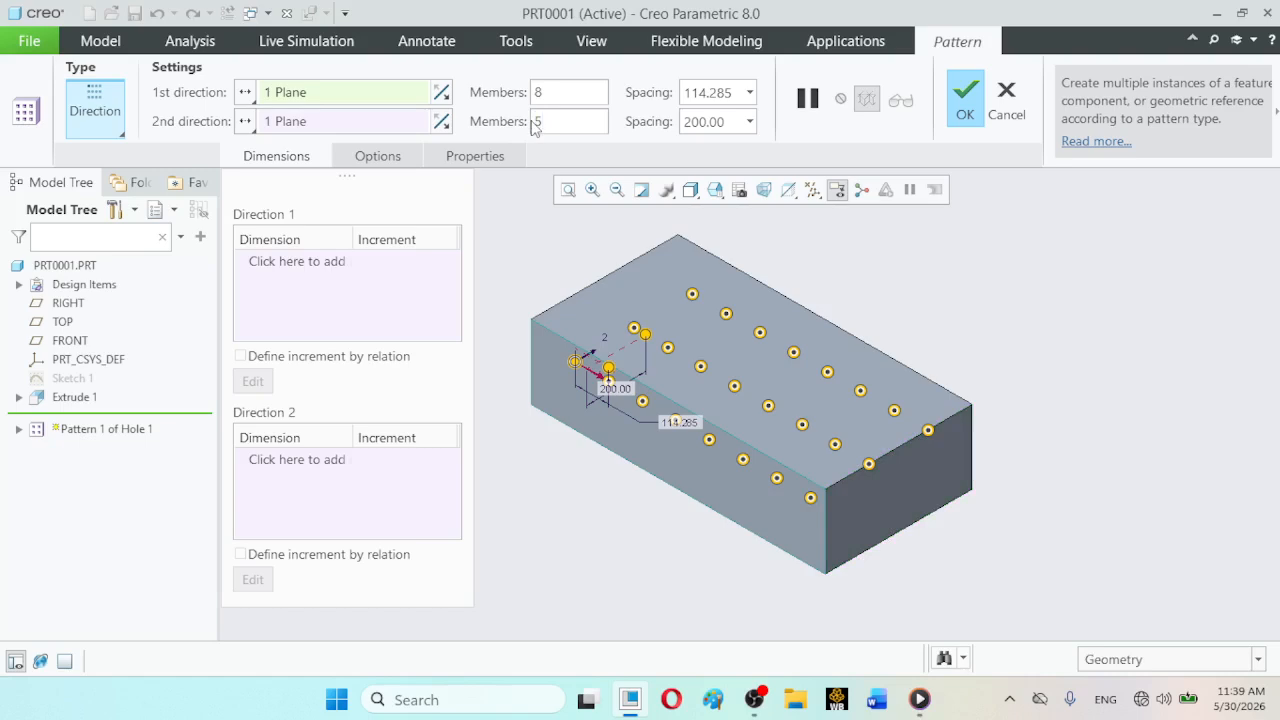
double_click(730, 118)
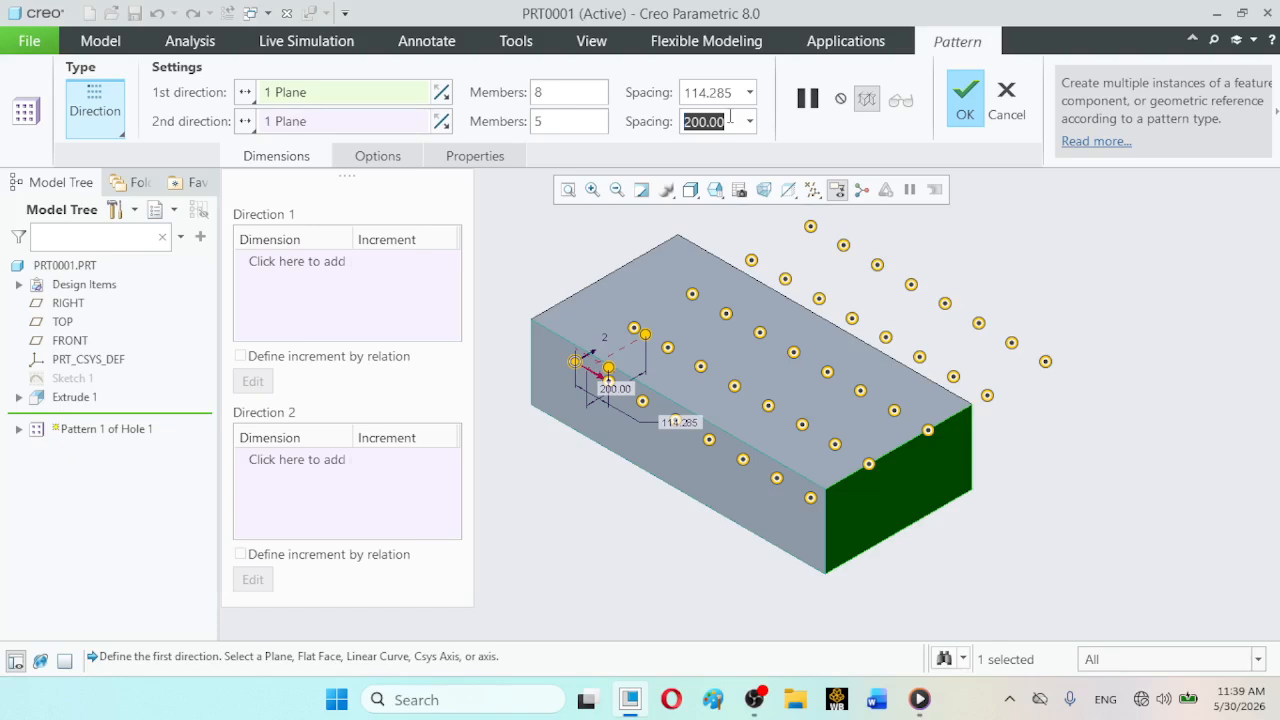
type("100")
key("Return")
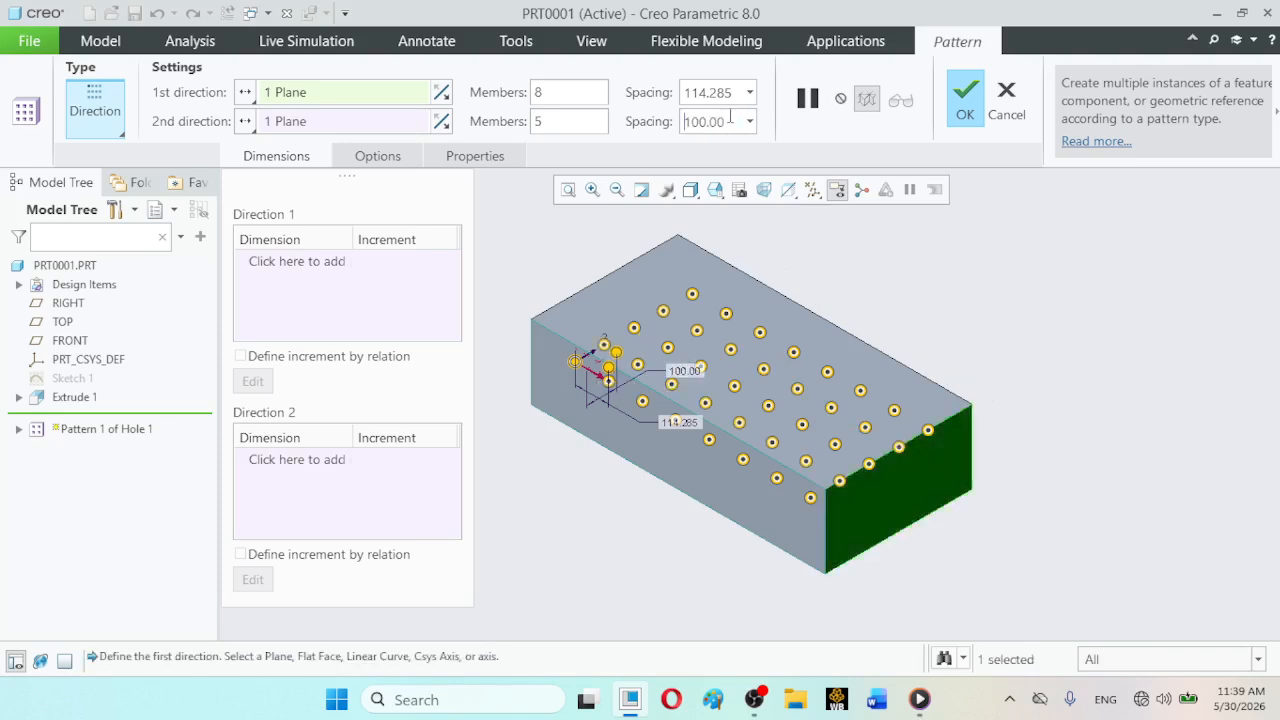
- Complete the two-direction hole pattern after checking its layout from the top, and return to the standard orientation
left_click(715, 190)
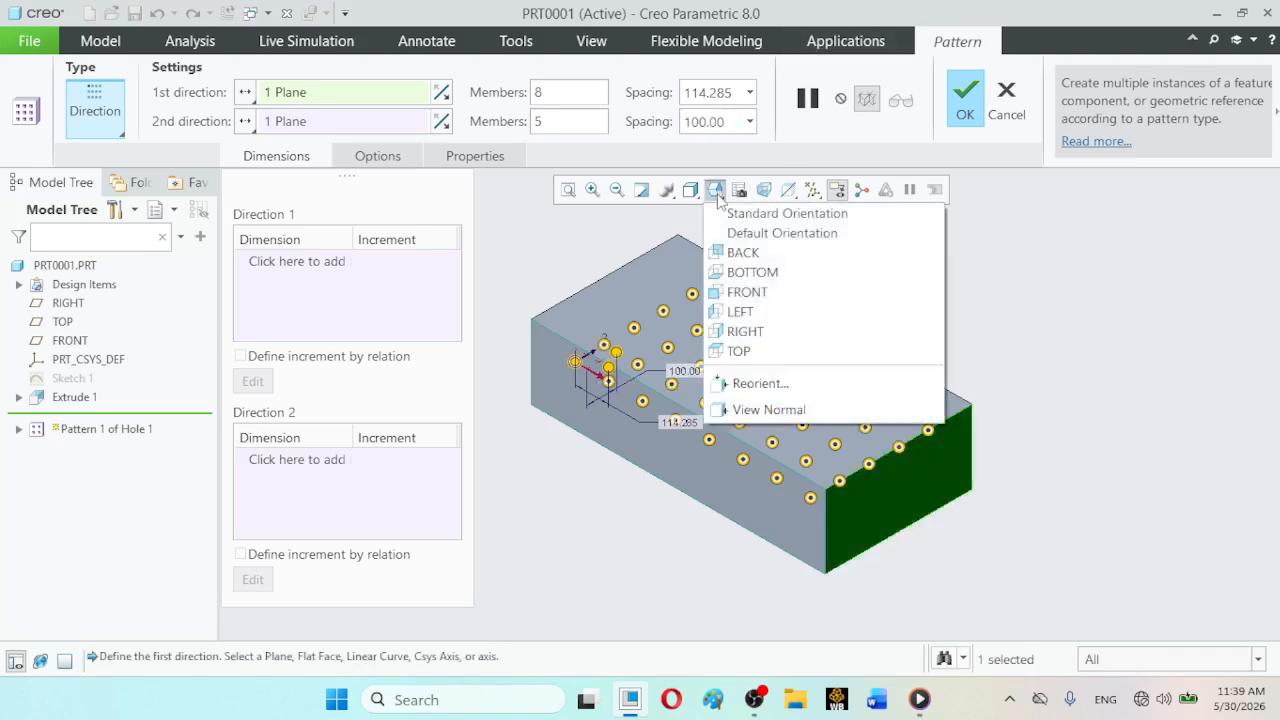
left_click(750, 351)
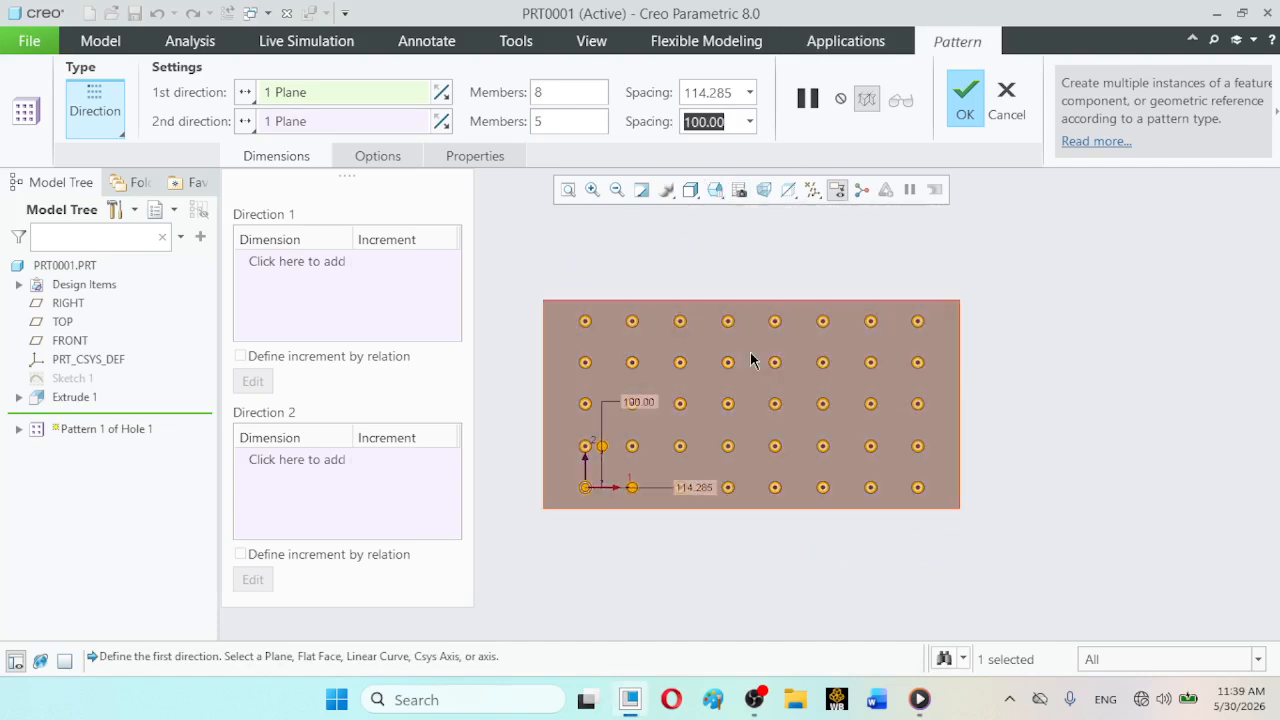
left_click(967, 110)
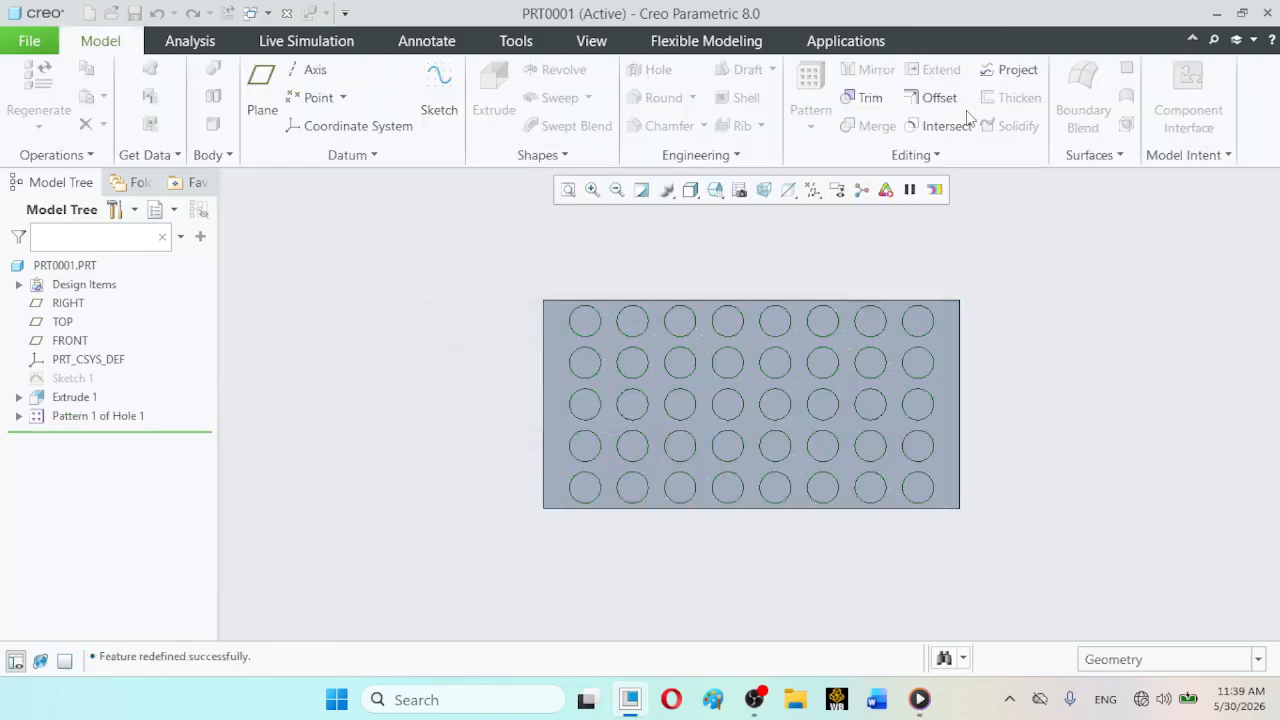
left_click(1160, 498)
left_click(716, 192)
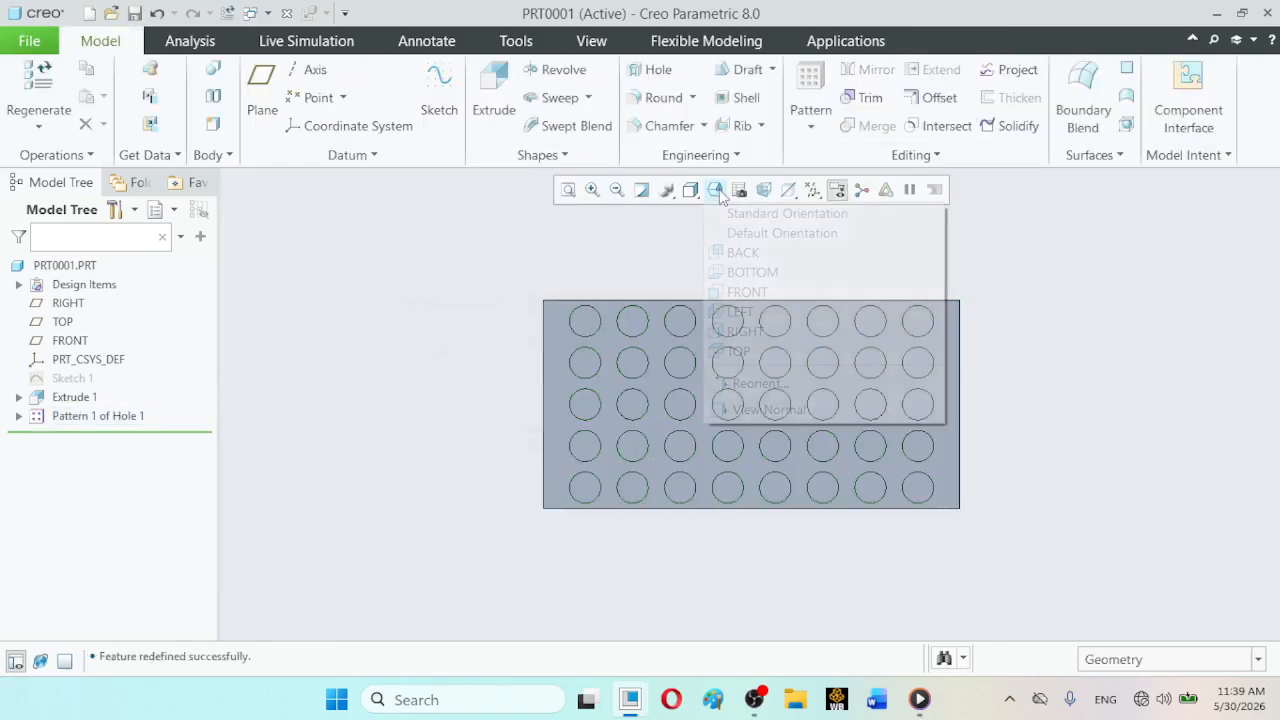
left_click(729, 212)
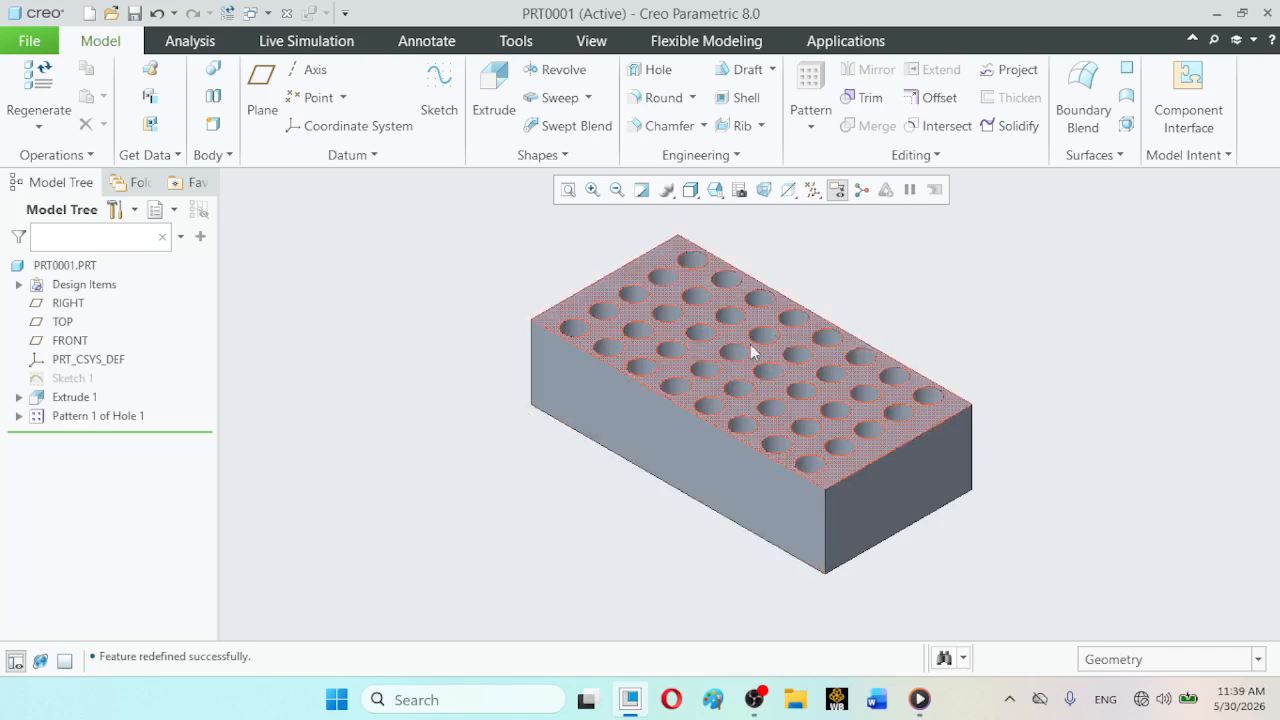
left_click(754, 704)
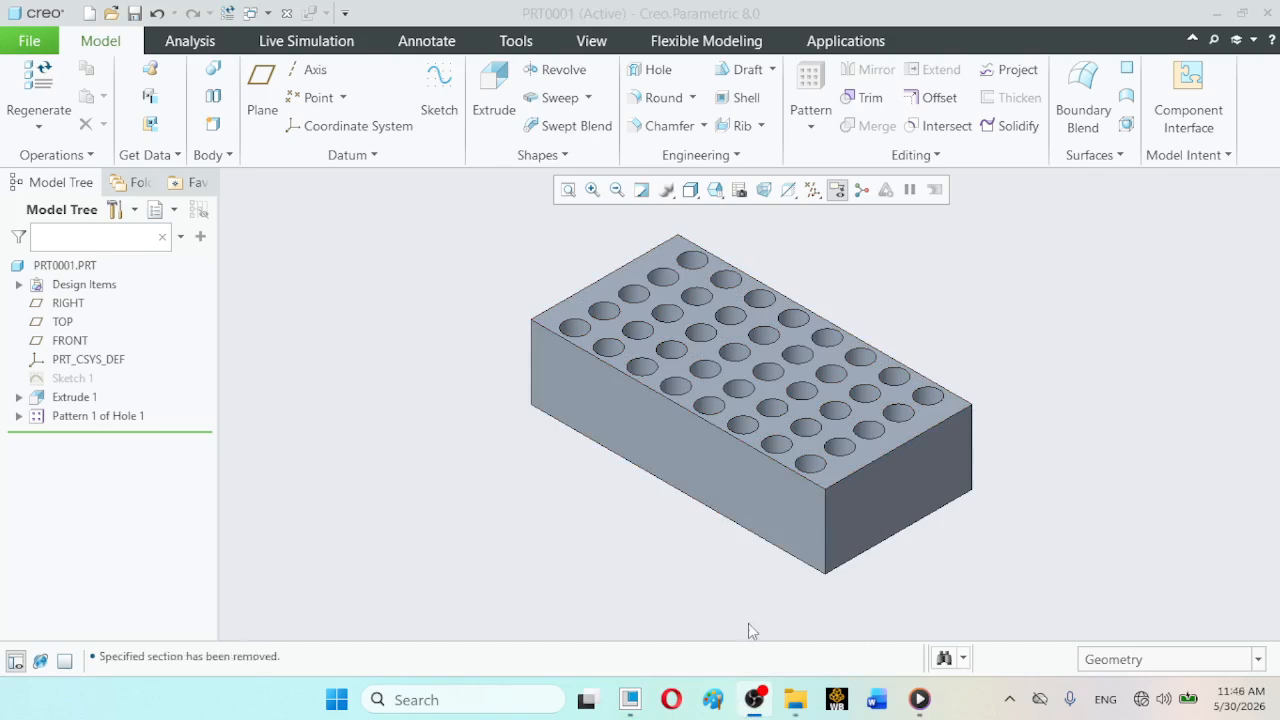
left_click(756, 700)
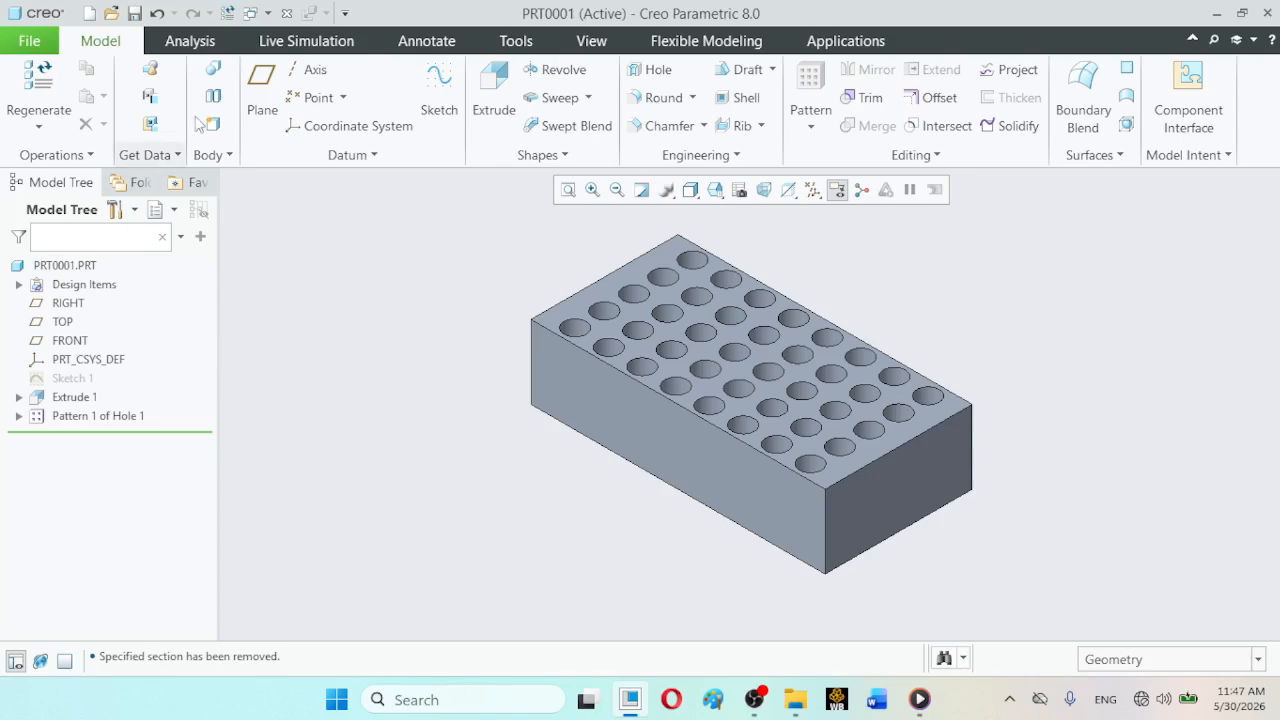
- Undo the successive hole pattern redefinitions and reset the block to its standard orientation
left_click(158, 14)
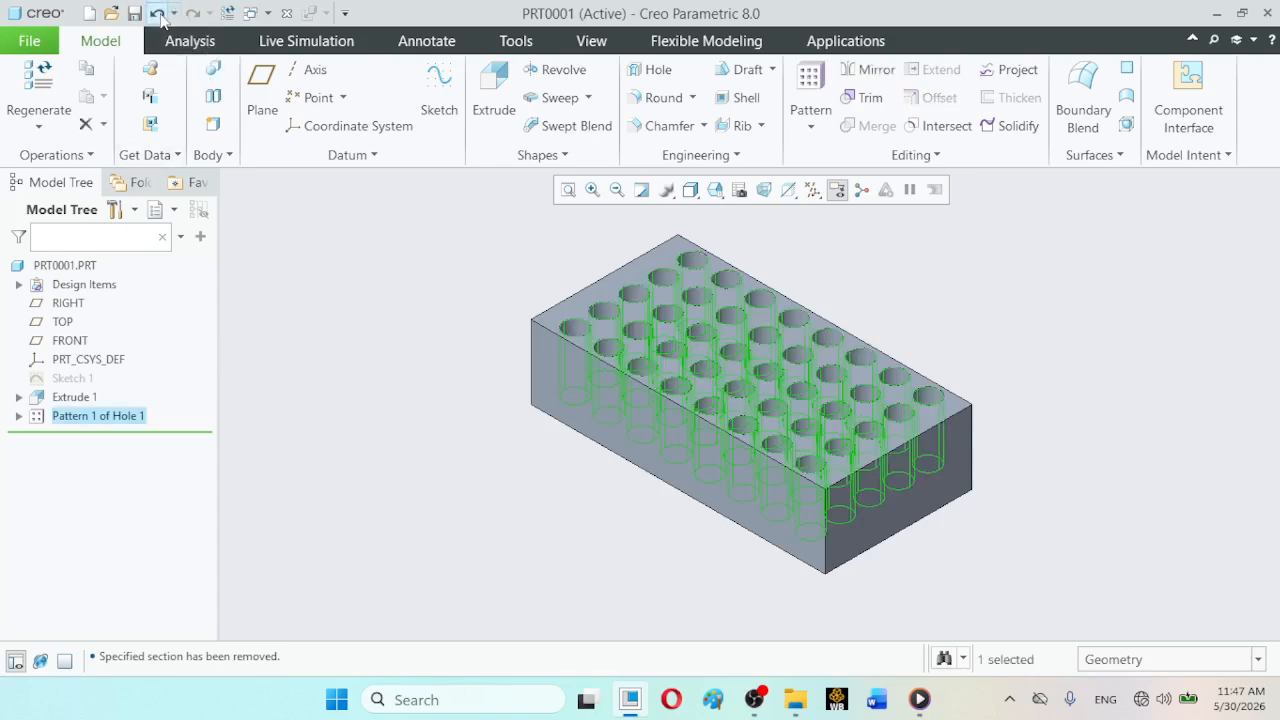
left_click(158, 14)
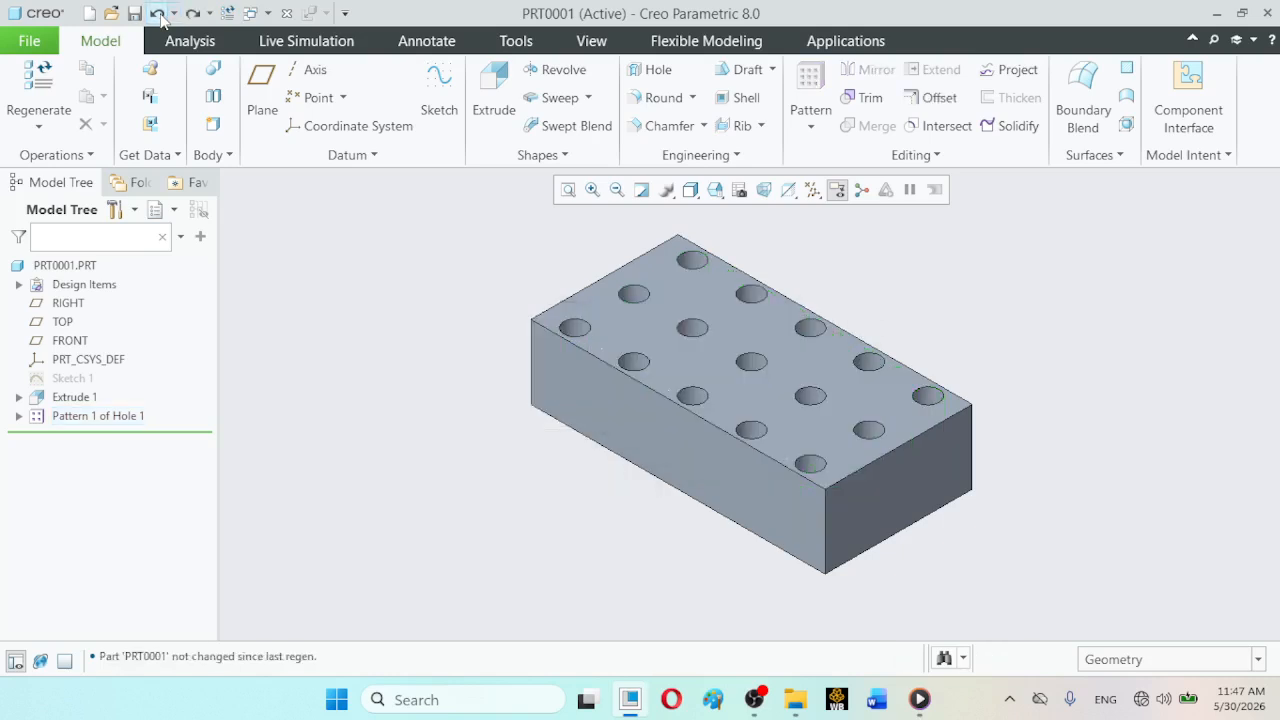
left_click(160, 18)
left_click(160, 18)
left_click(160, 18)
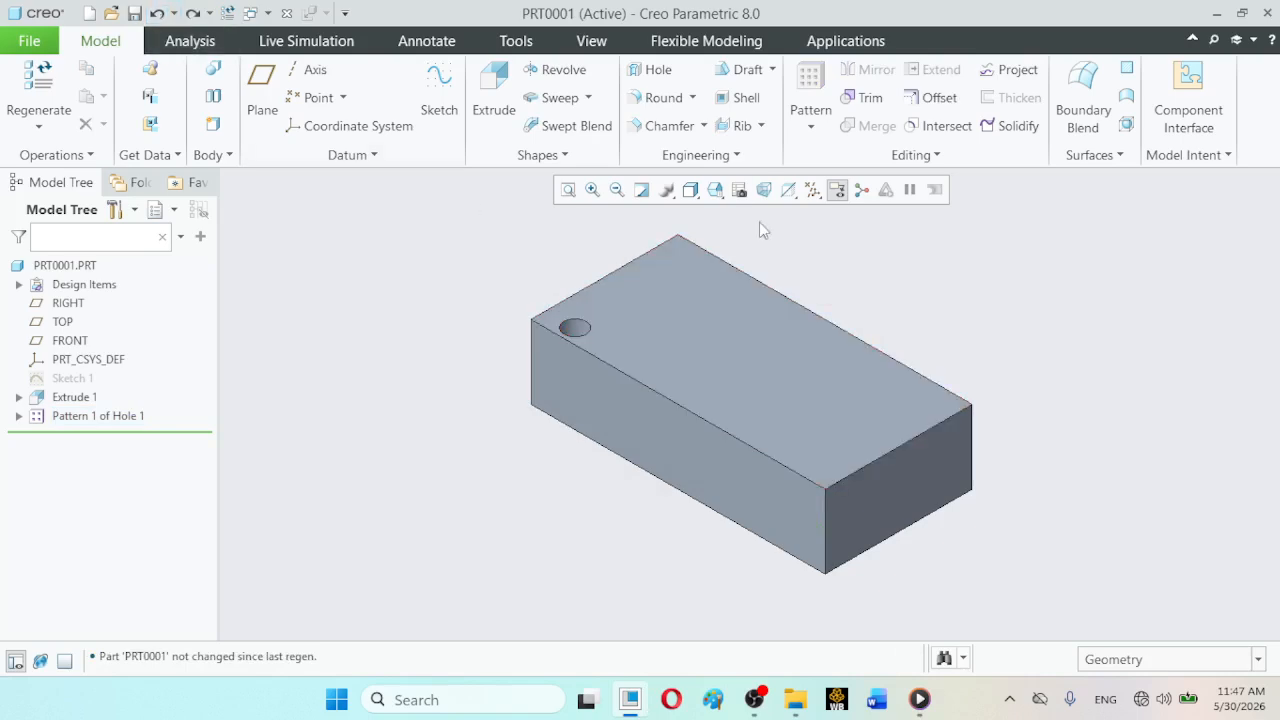
left_click(716, 190)
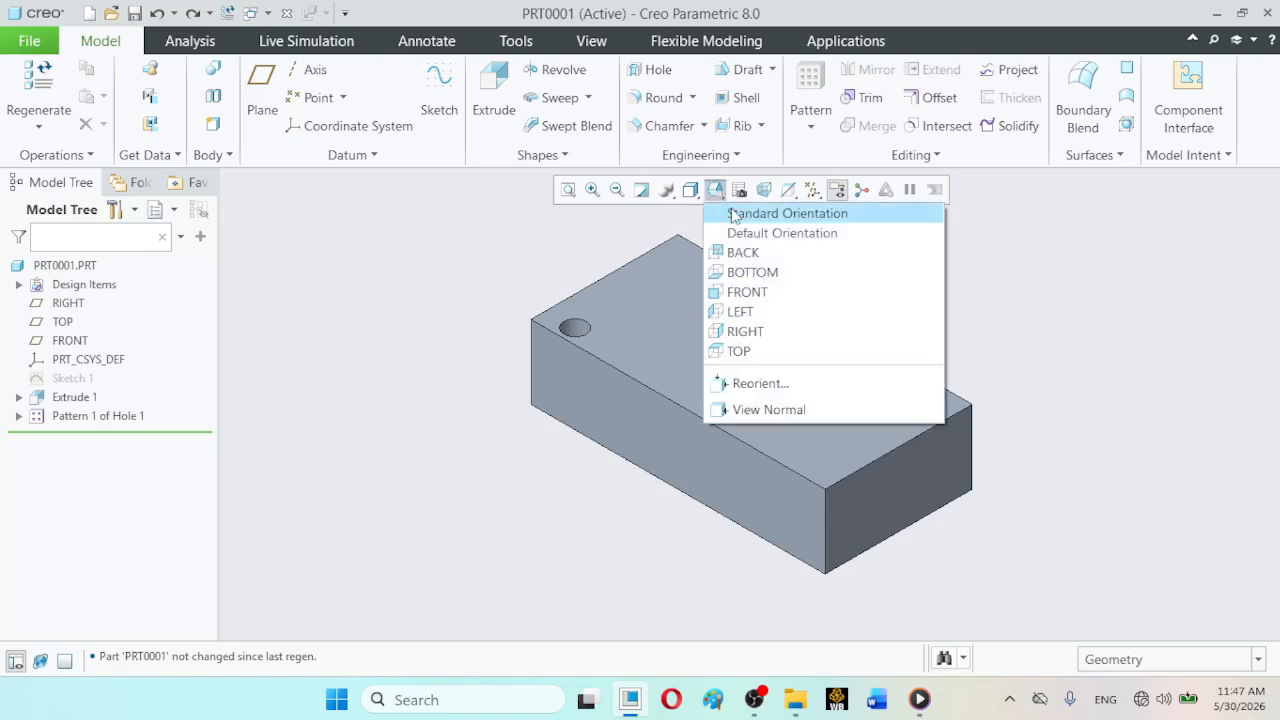
left_click(732, 211)
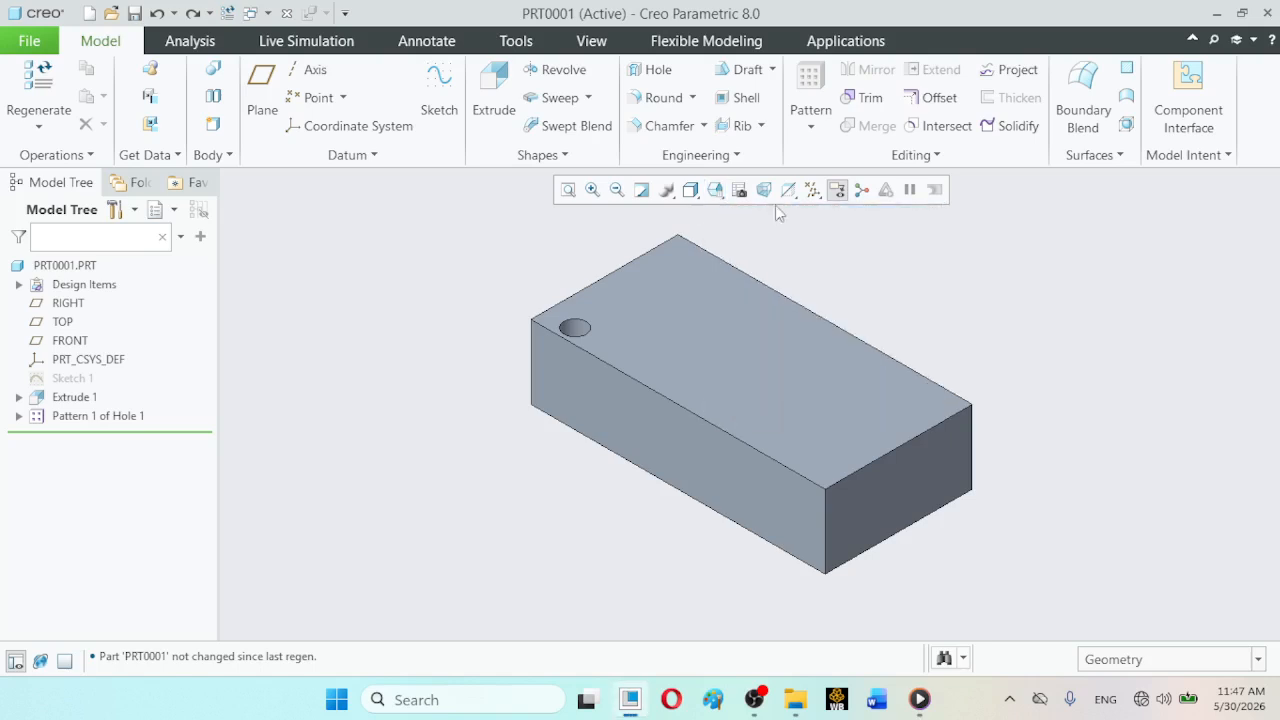
- Display all datum features and undo the remaining pattern operations until only the single original hole is left
left_click(812, 190)
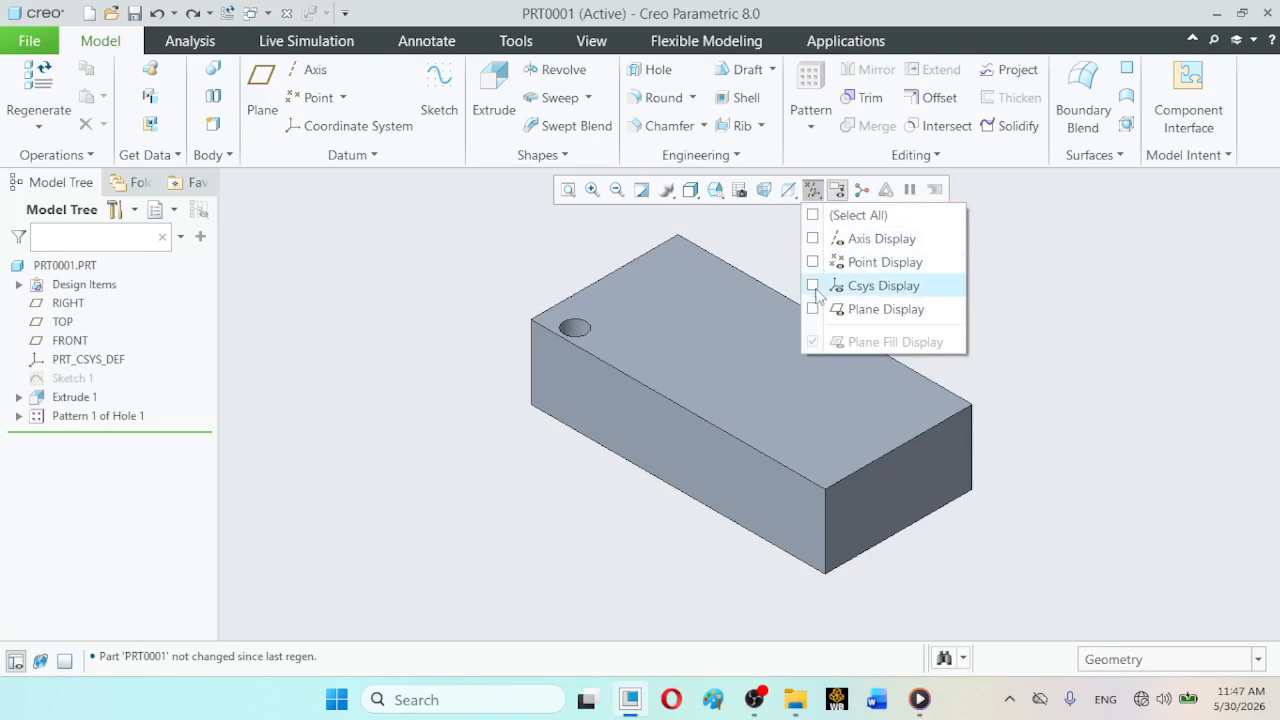
left_click(813, 216)
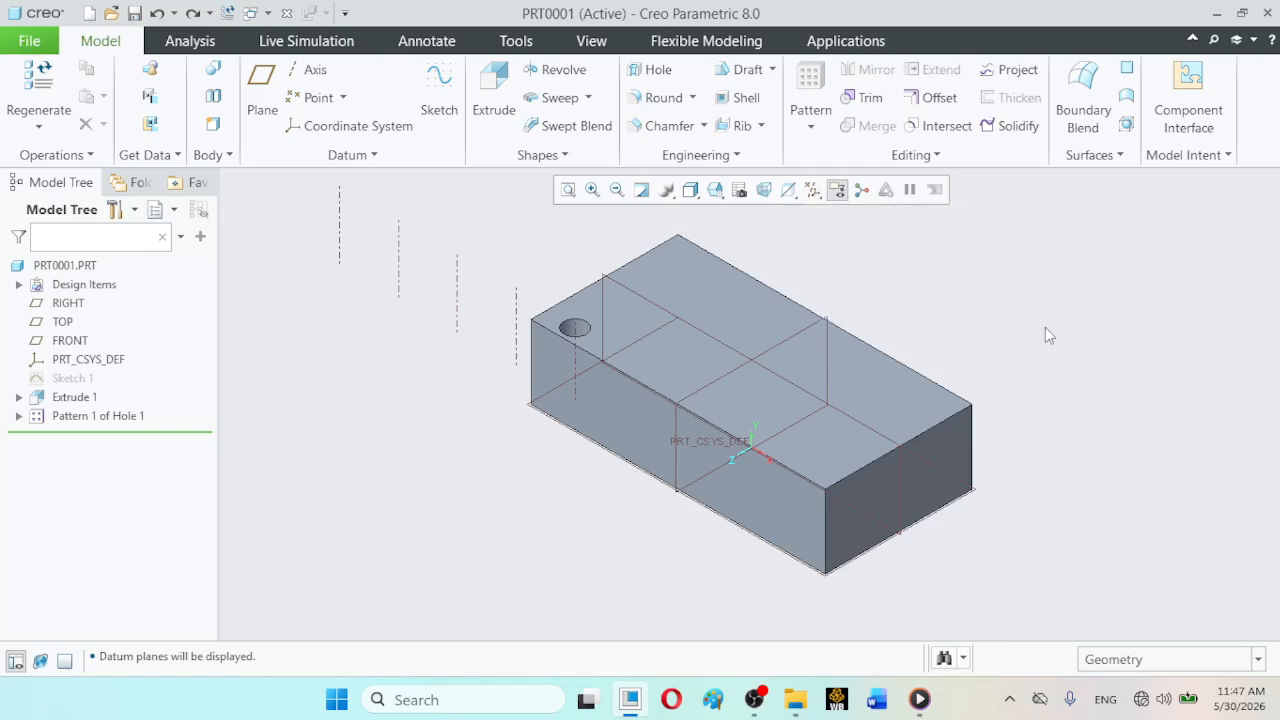
left_click(97, 416)
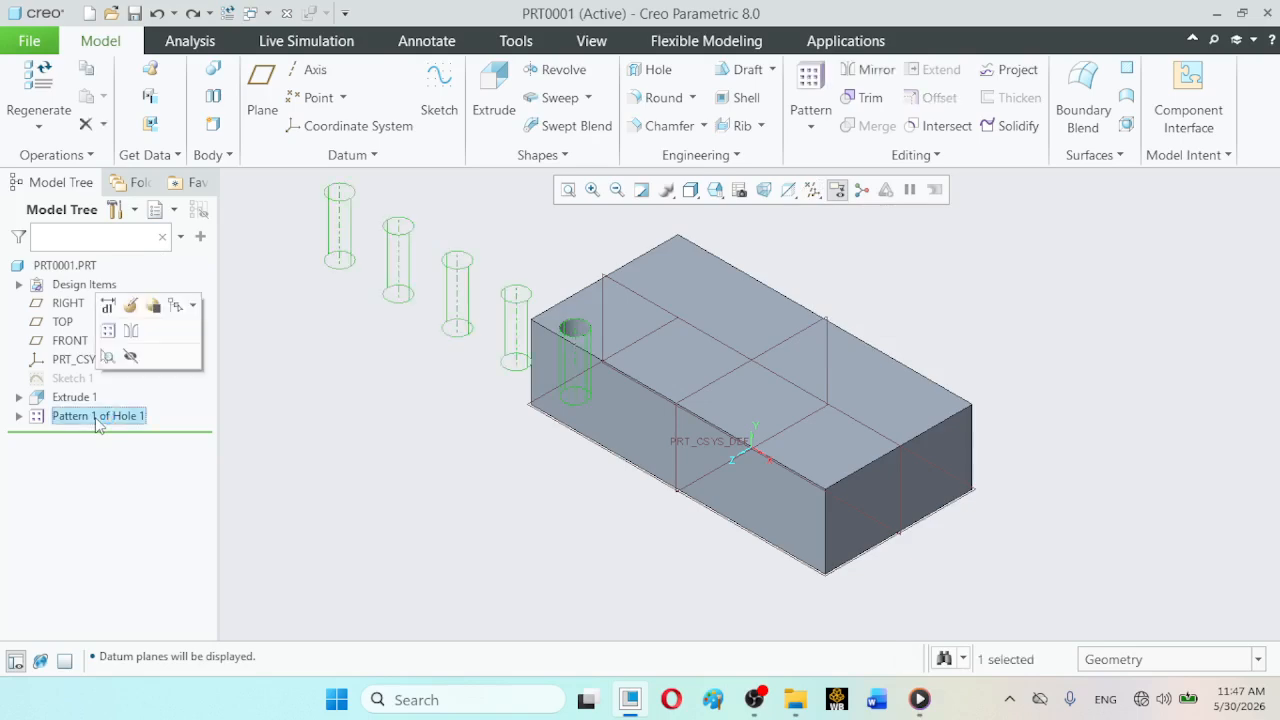
left_click(155, 14)
left_click(155, 14)
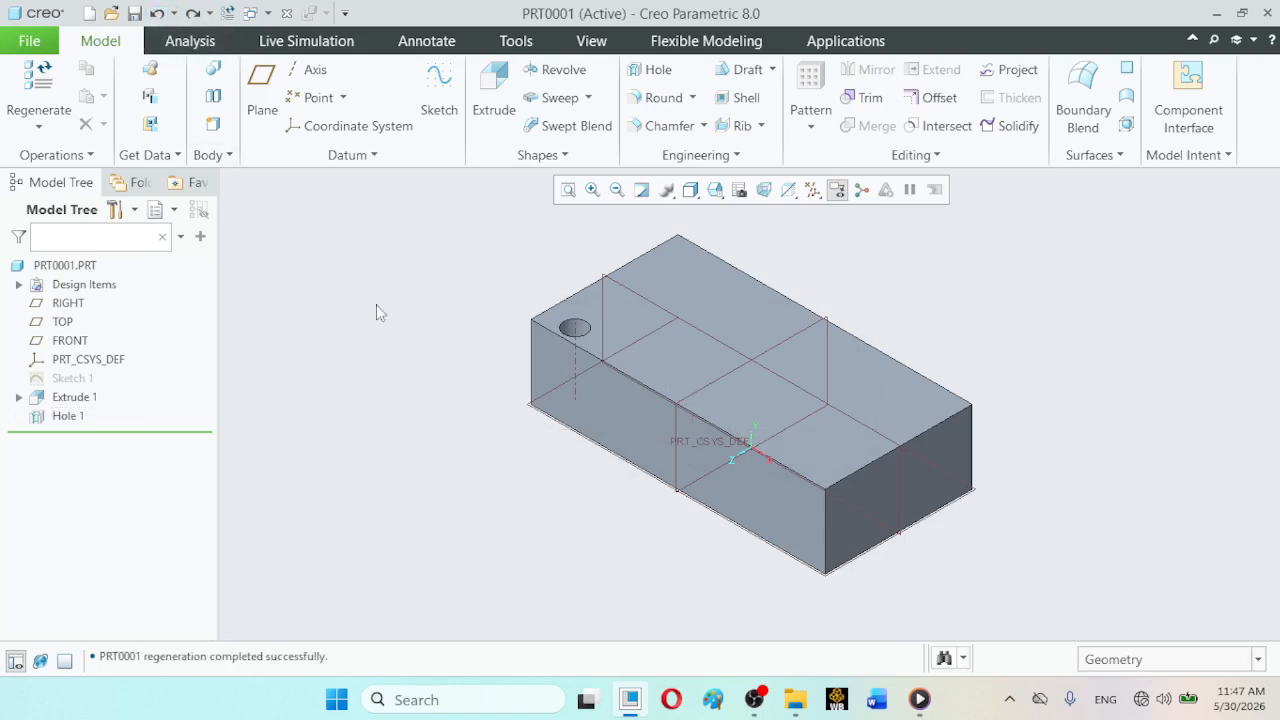
left_click(758, 698)
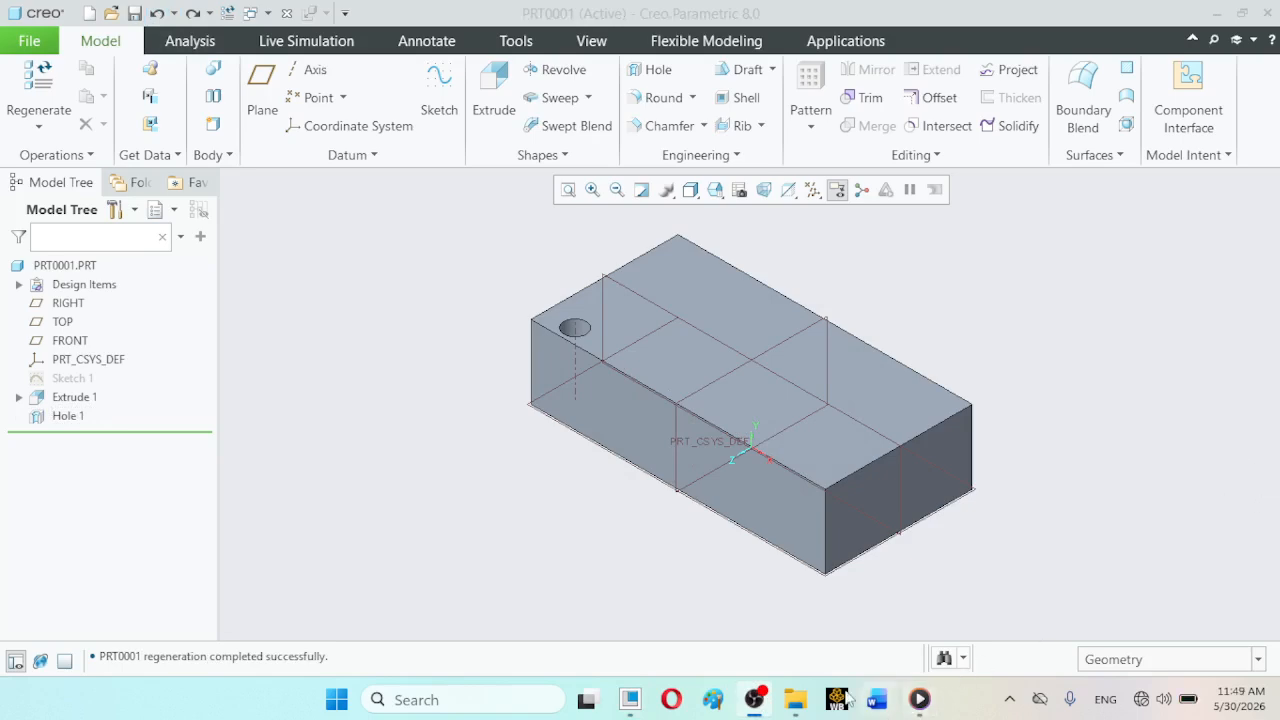
left_click(634, 702)
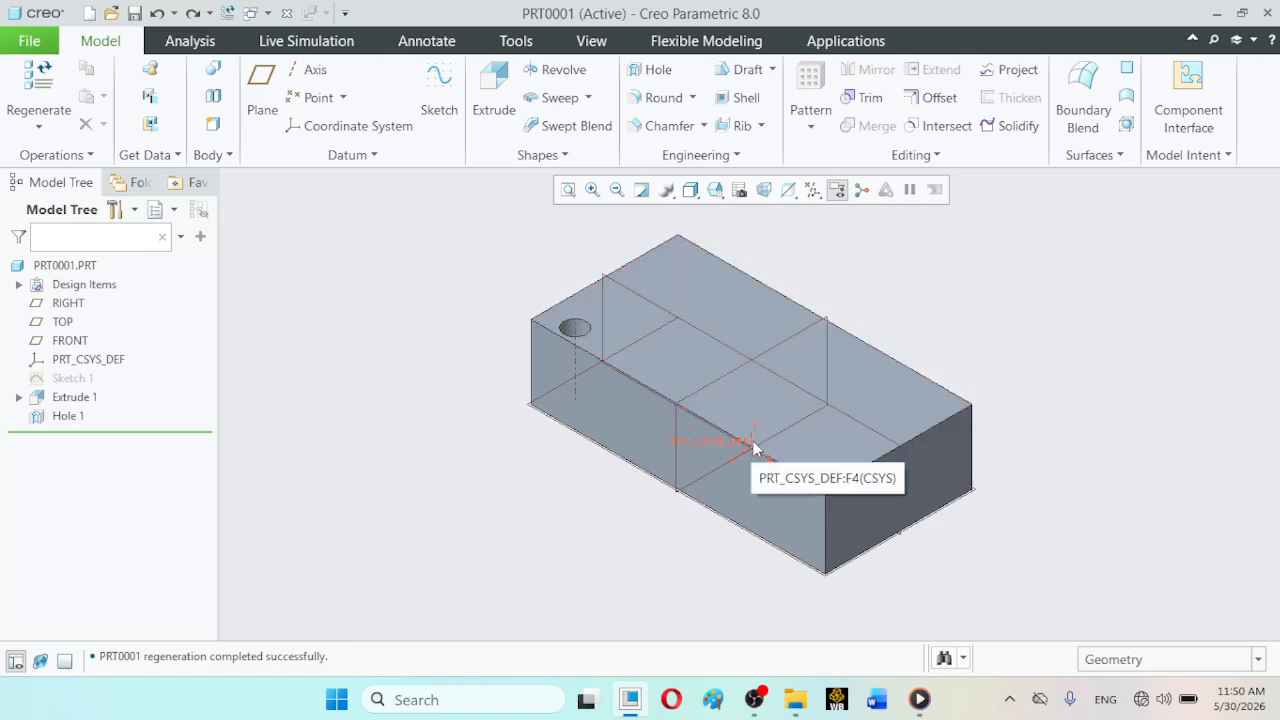
left_click(715, 190)
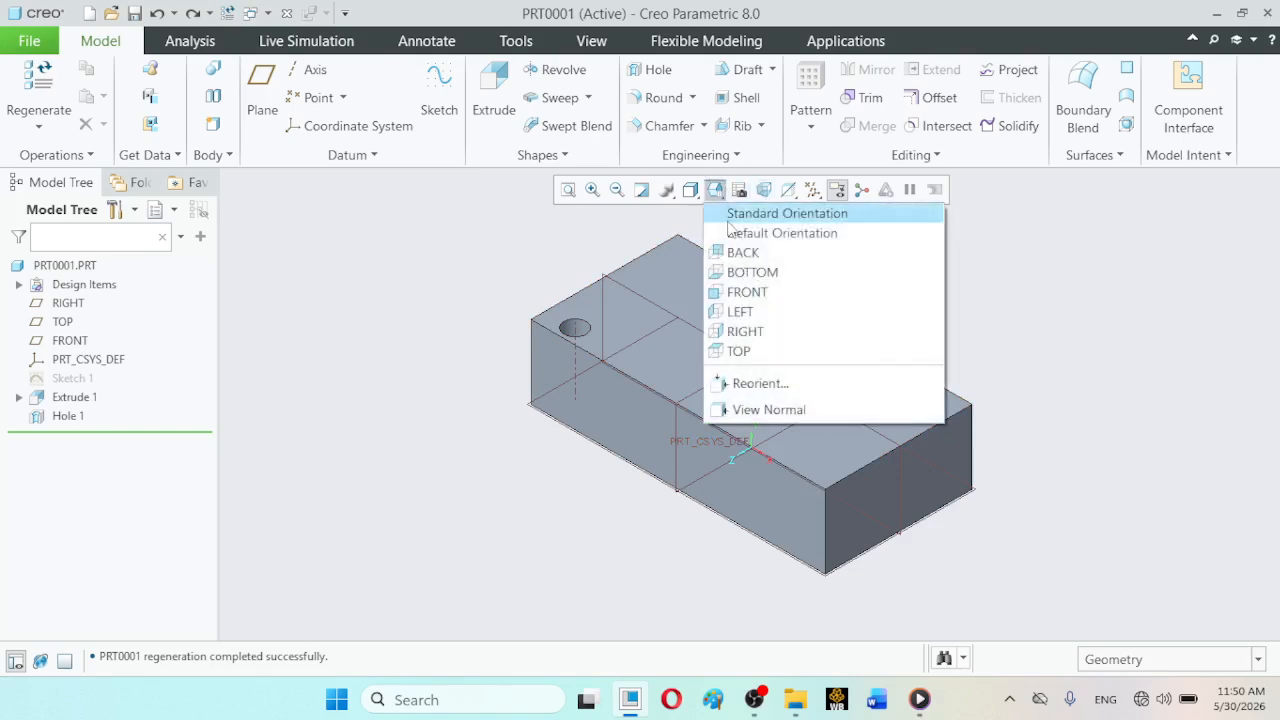
left_click(740, 350)
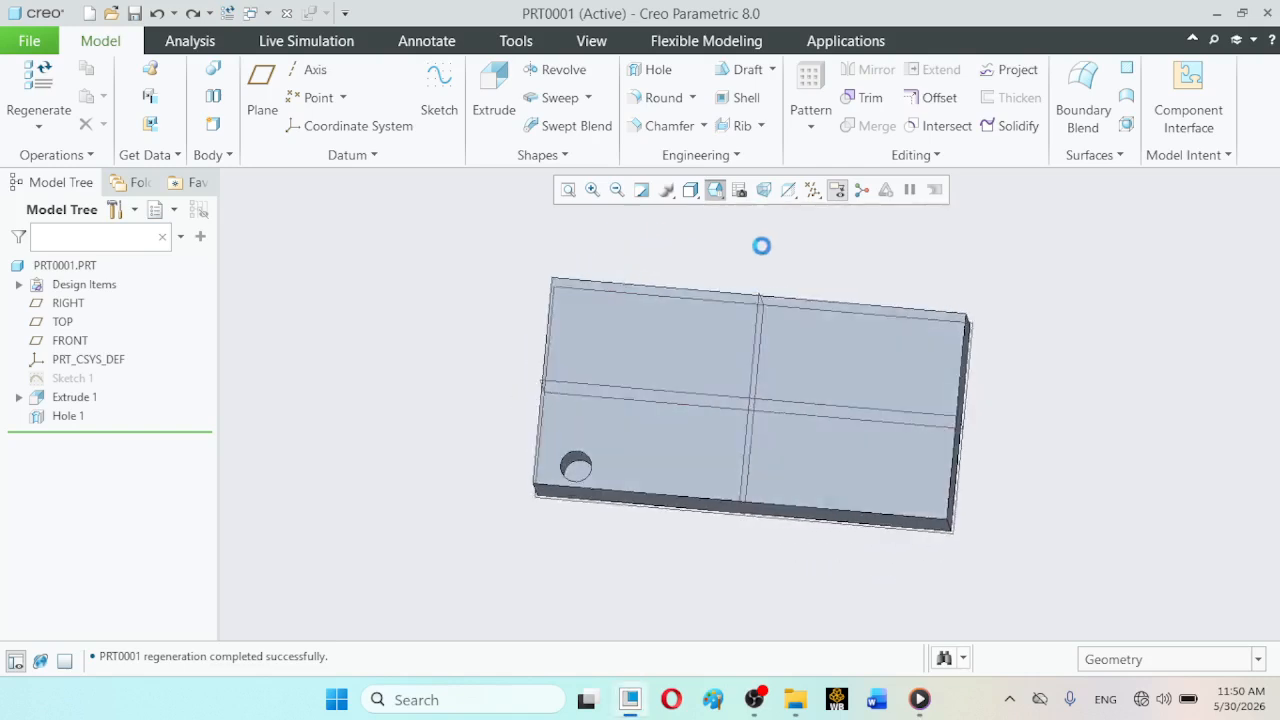
left_click(756, 700)
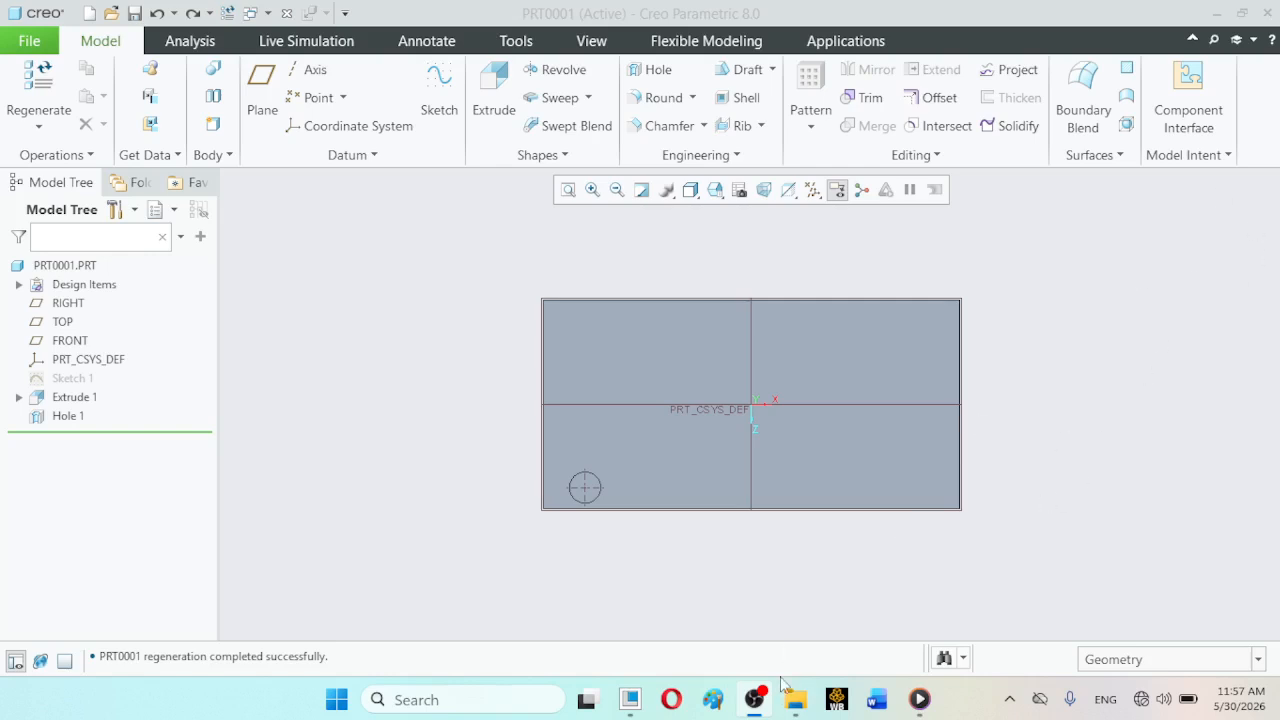
left_click(754, 706)
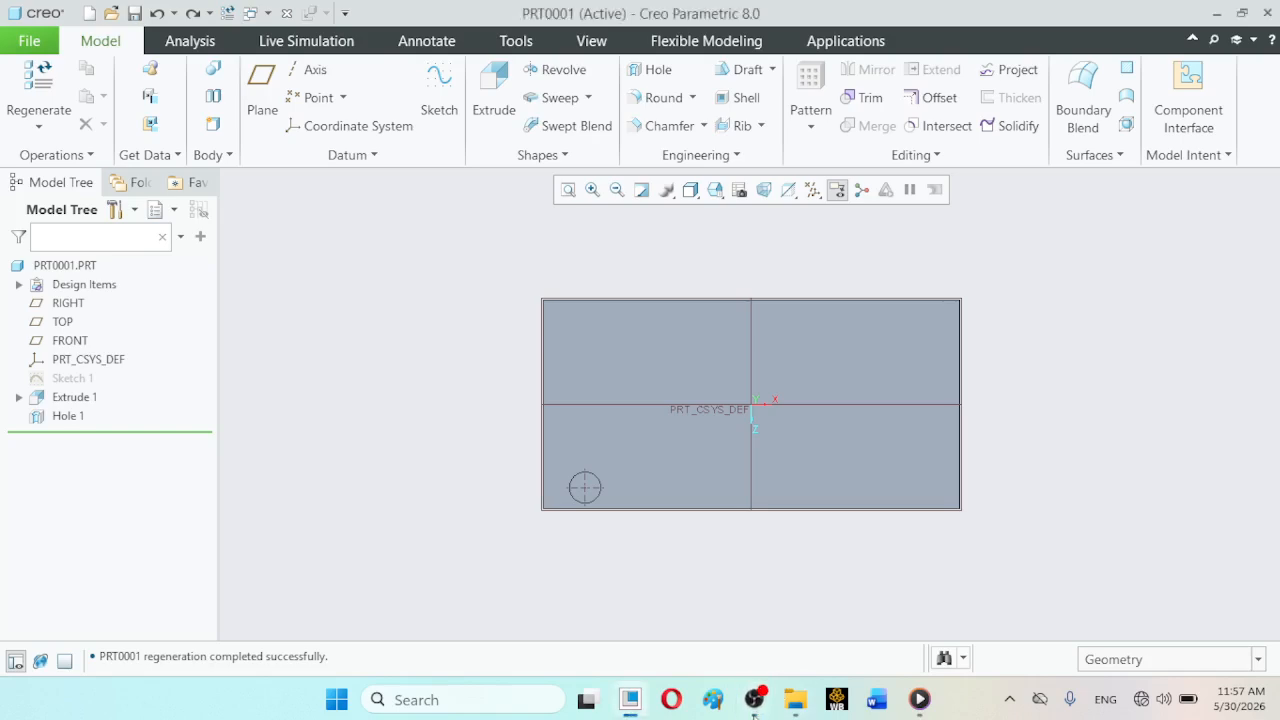
left_click(754, 705)
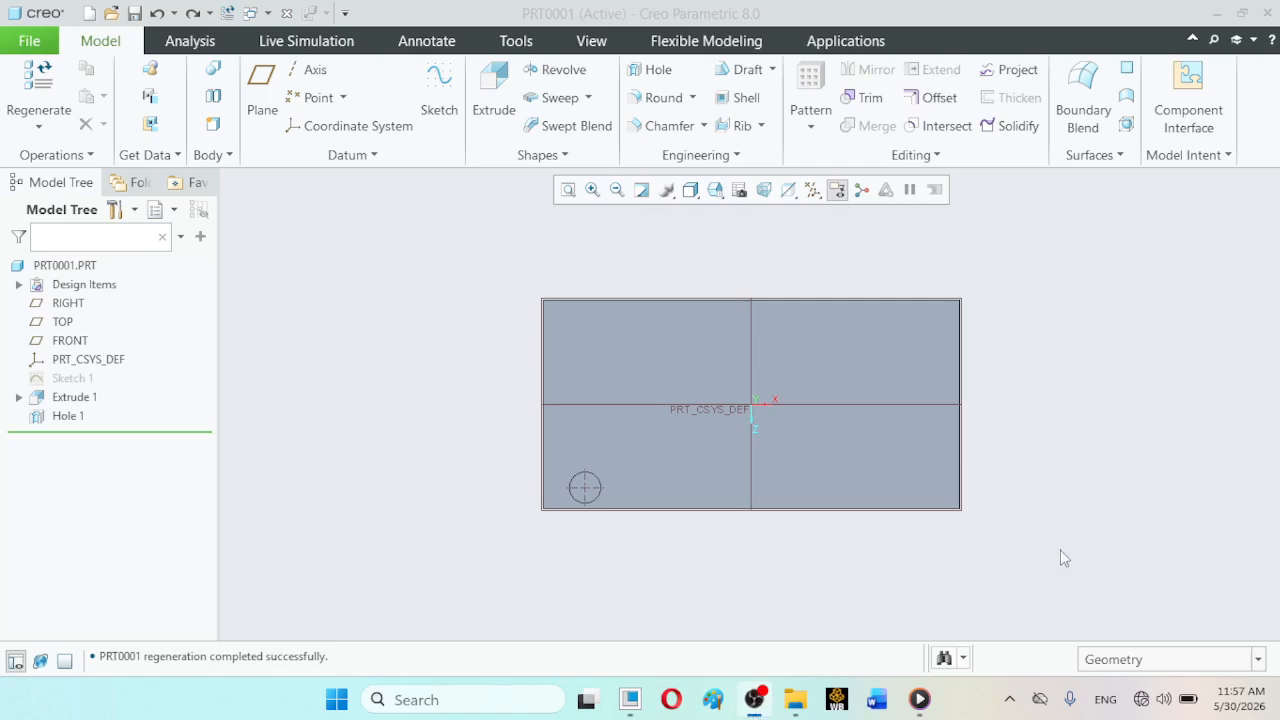
left_click(757, 706)
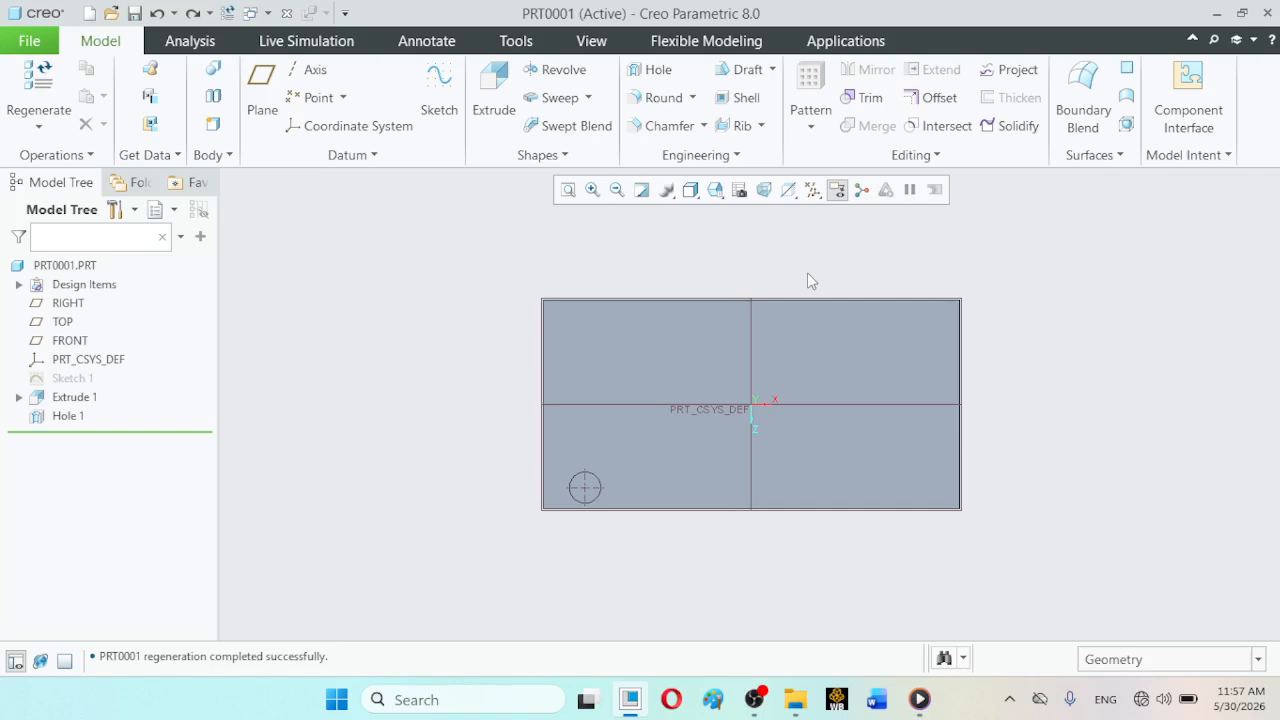
- Examine the hole's position relative to the default coordinate system in standard and top orientations, and check the datum display options
left_click(710, 193)
left_click(740, 211)
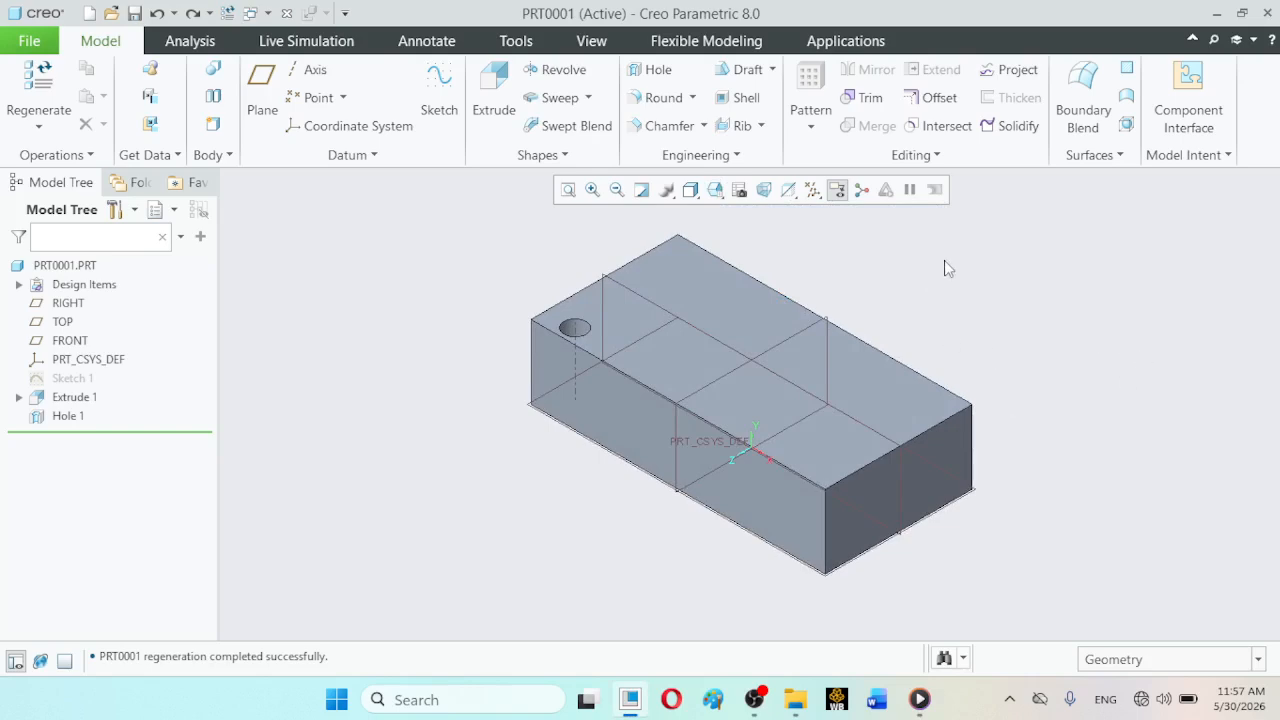
left_click(720, 194)
left_click(742, 351)
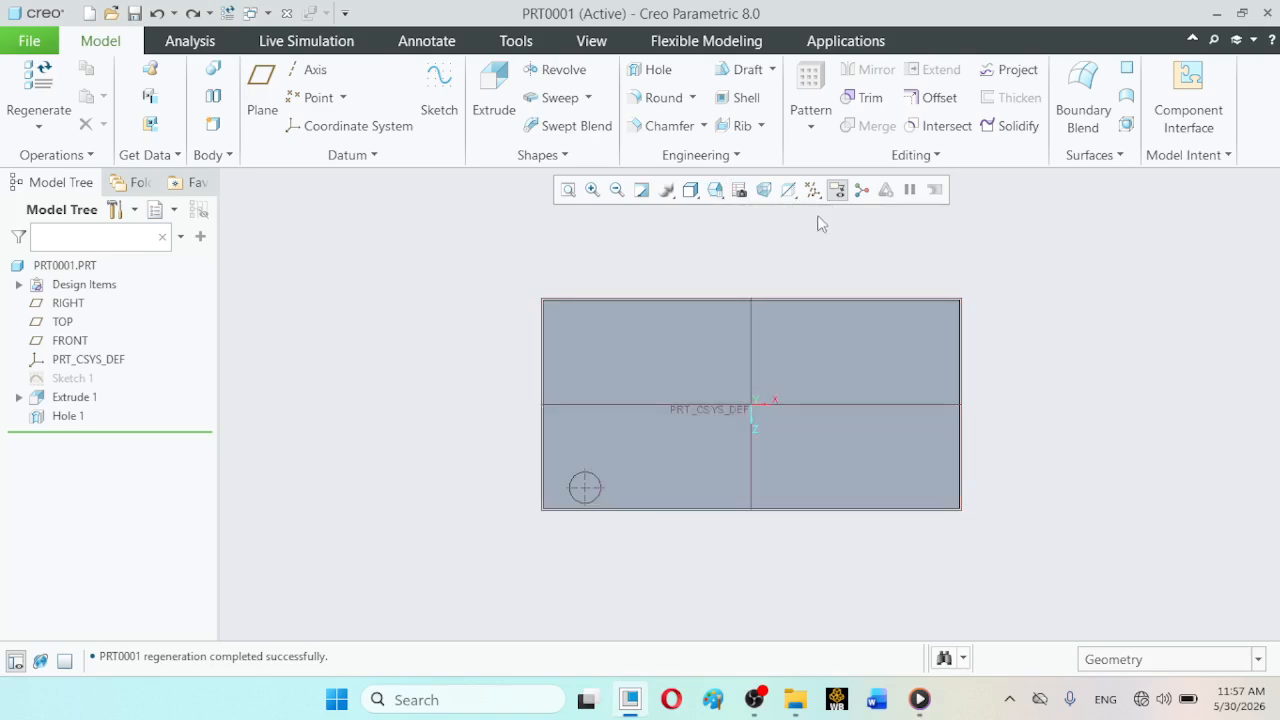
left_click(812, 190)
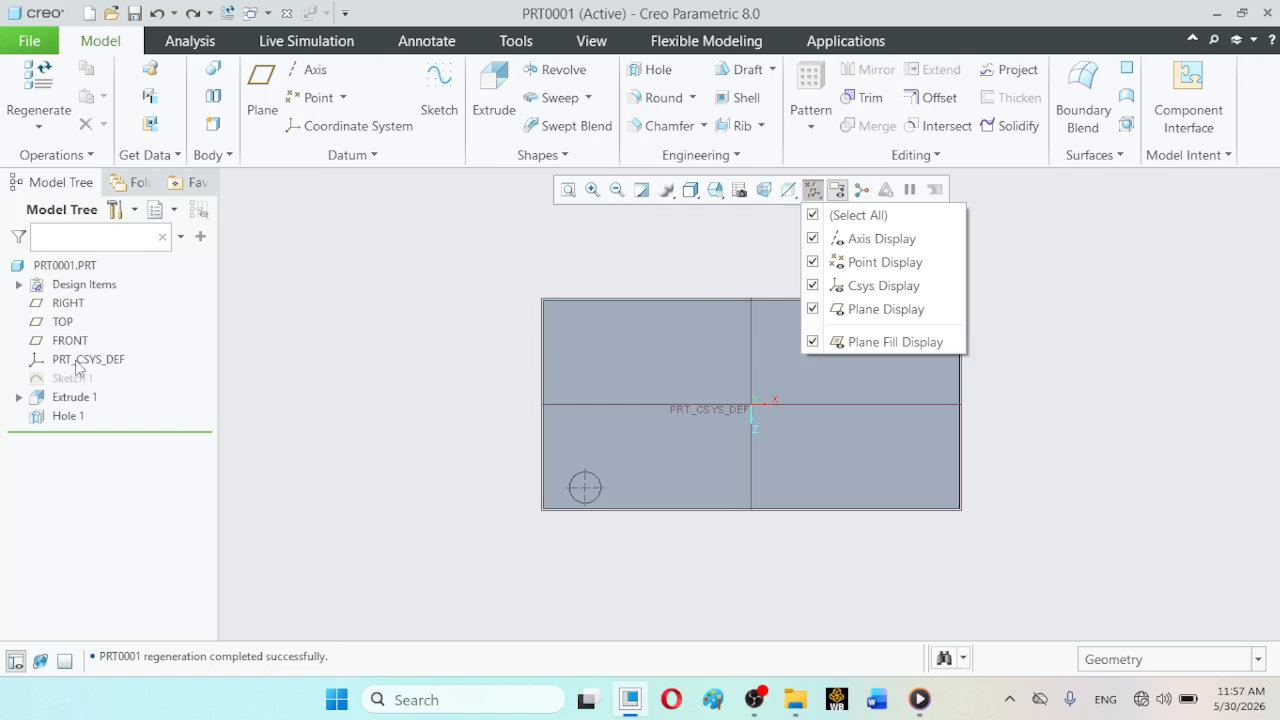
left_click(258, 347)
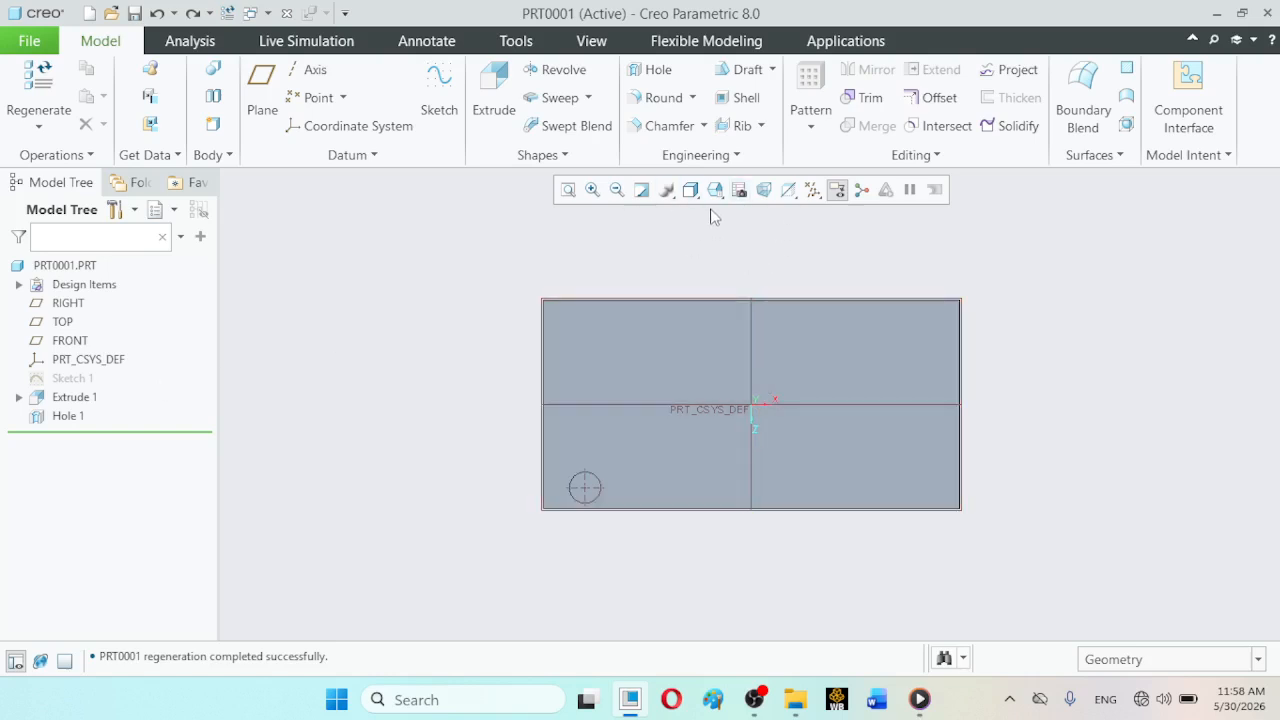
left_click(712, 198)
left_click(713, 195)
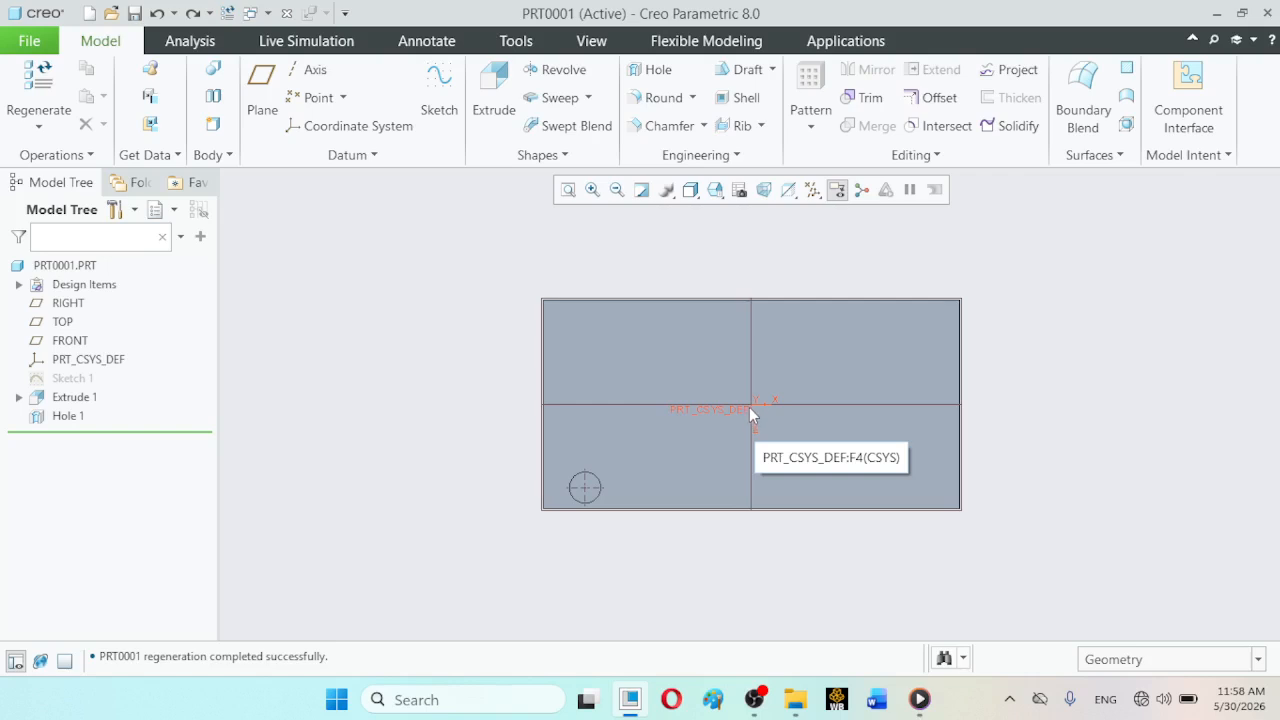
left_click(715, 190)
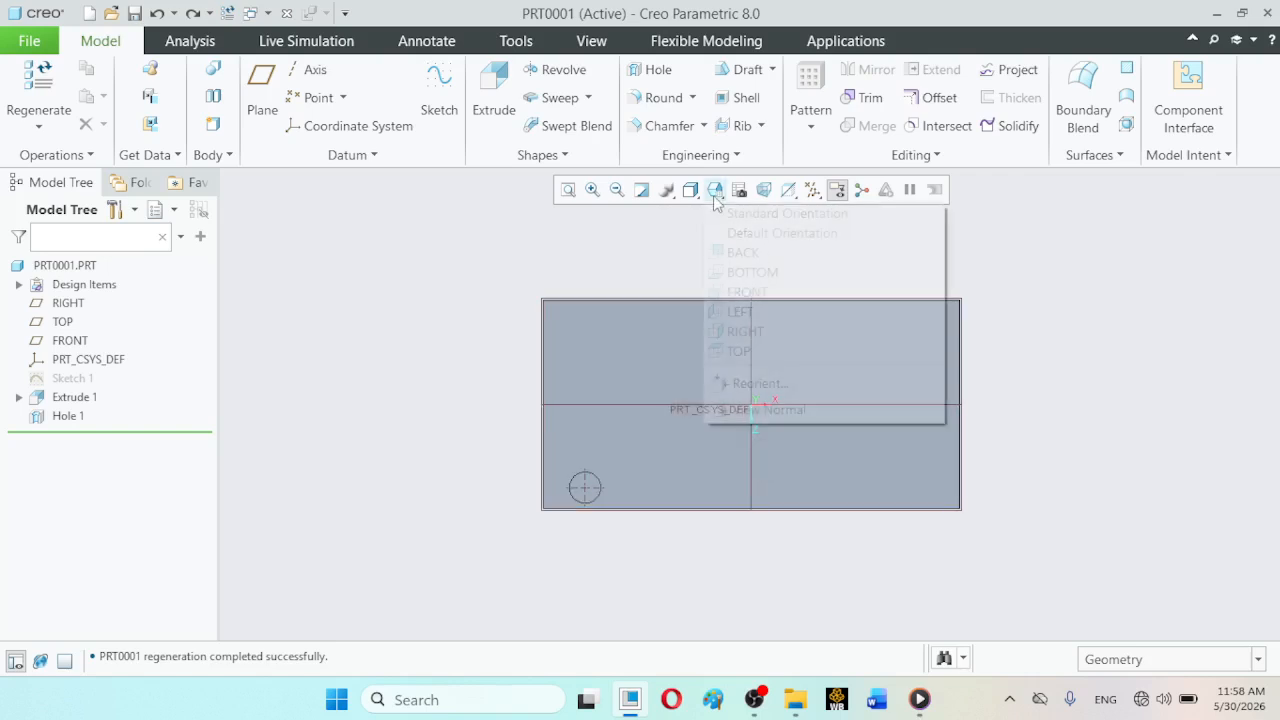
left_click(736, 216)
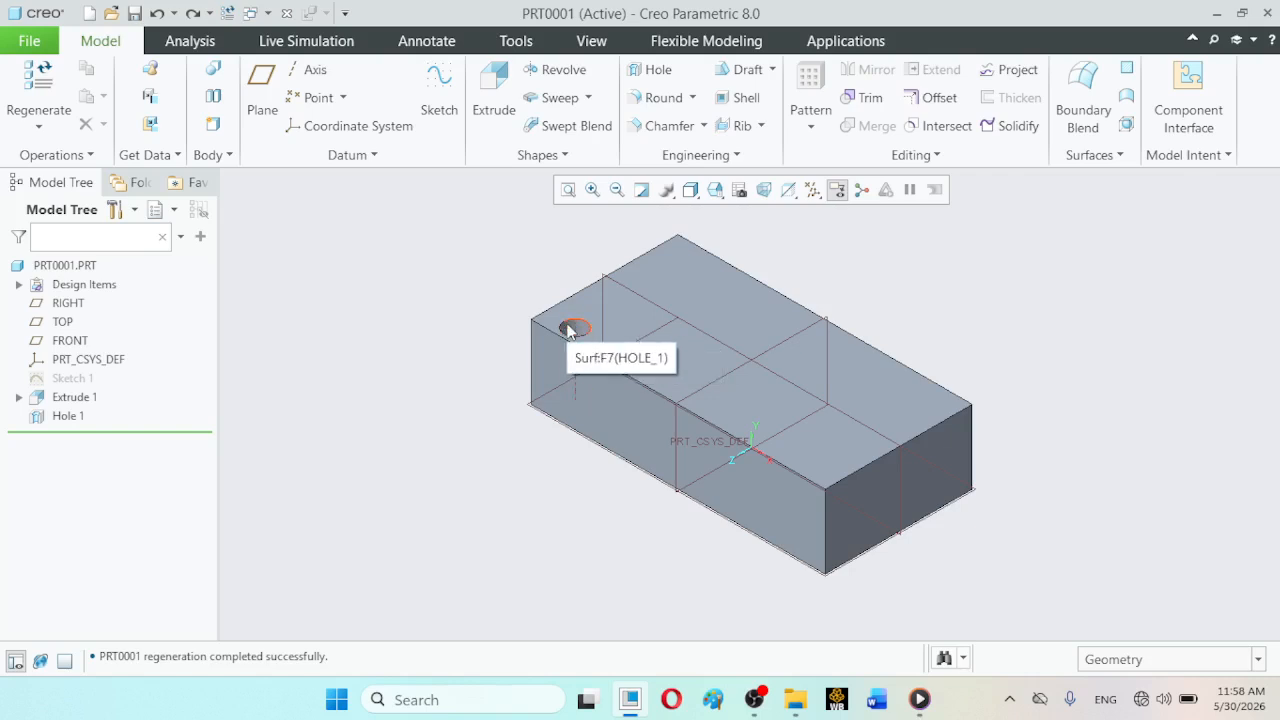
- Start an Axis pattern of Hole 1 about the Y axis of PRT_CSYS_DEF and preview it from the top
left_click(68, 416)
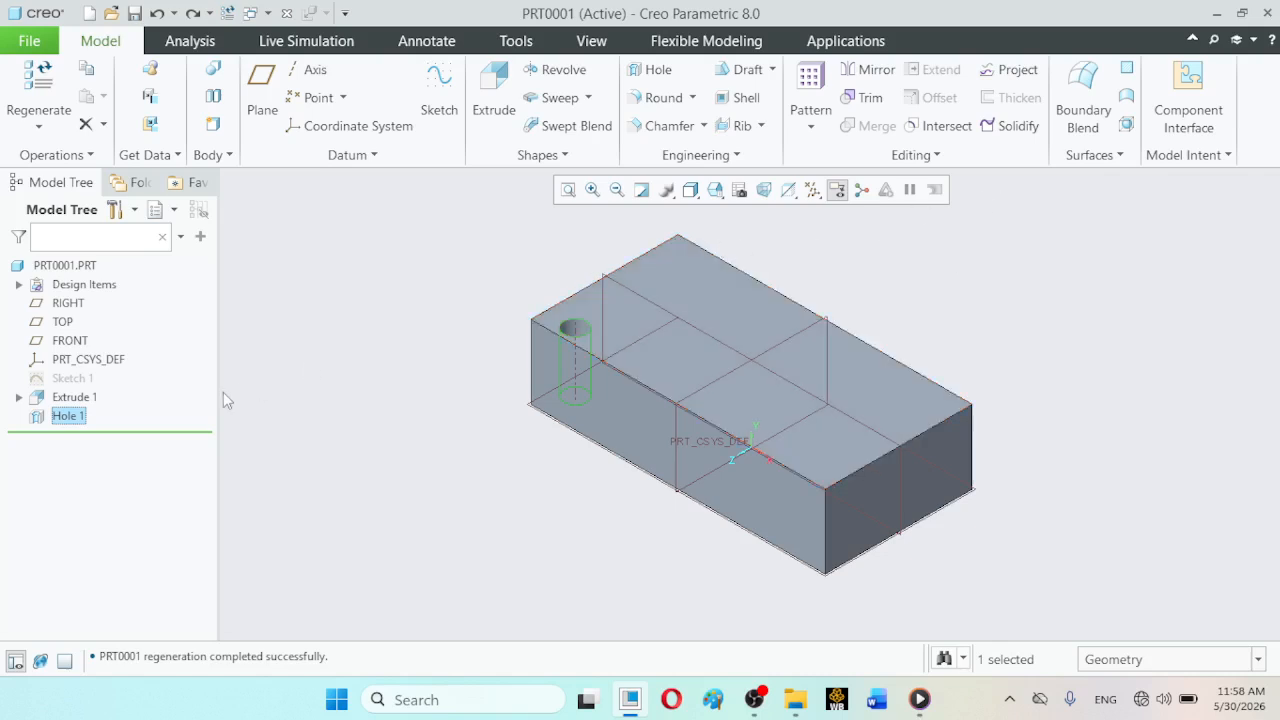
left_click(813, 135)
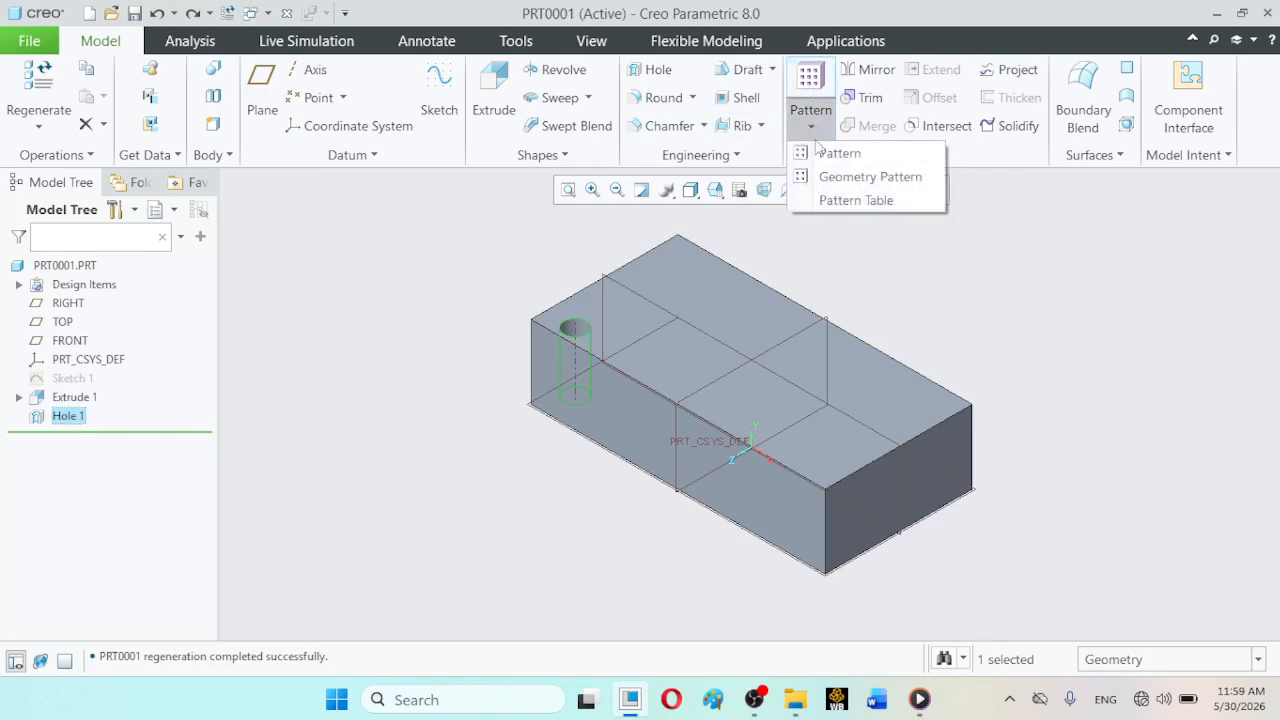
left_click(822, 152)
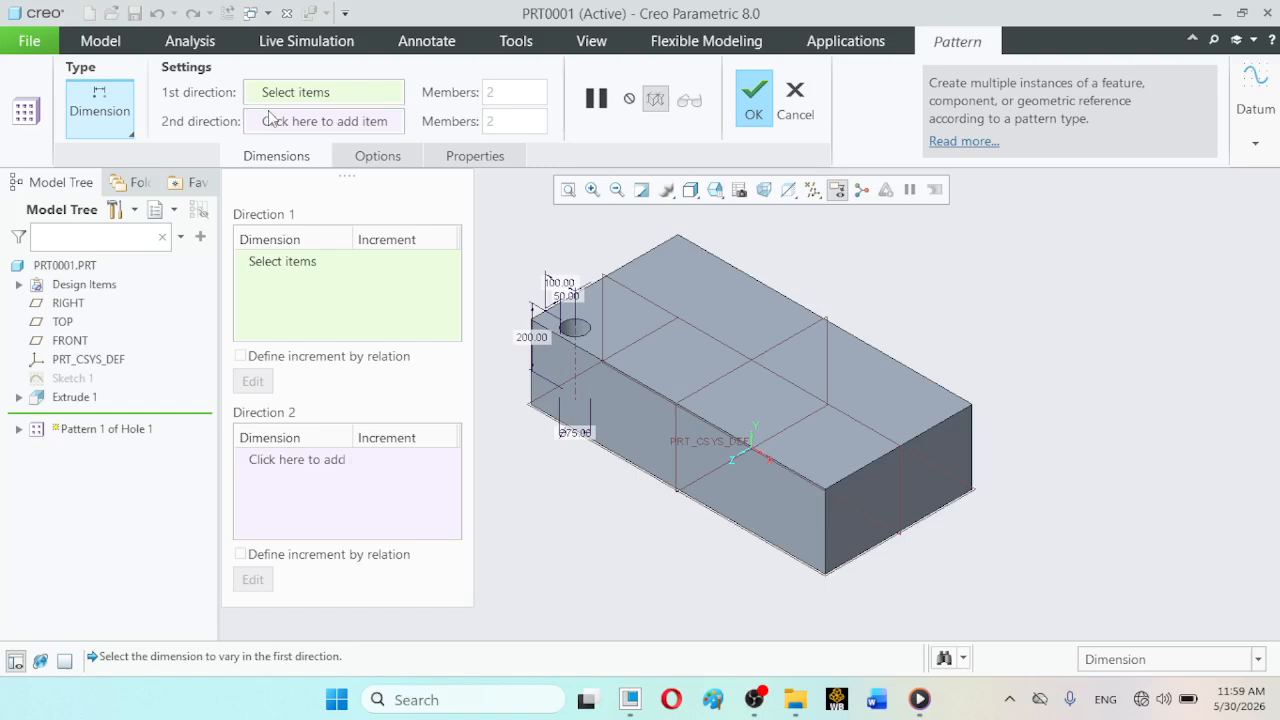
left_click(128, 134)
left_click(127, 201)
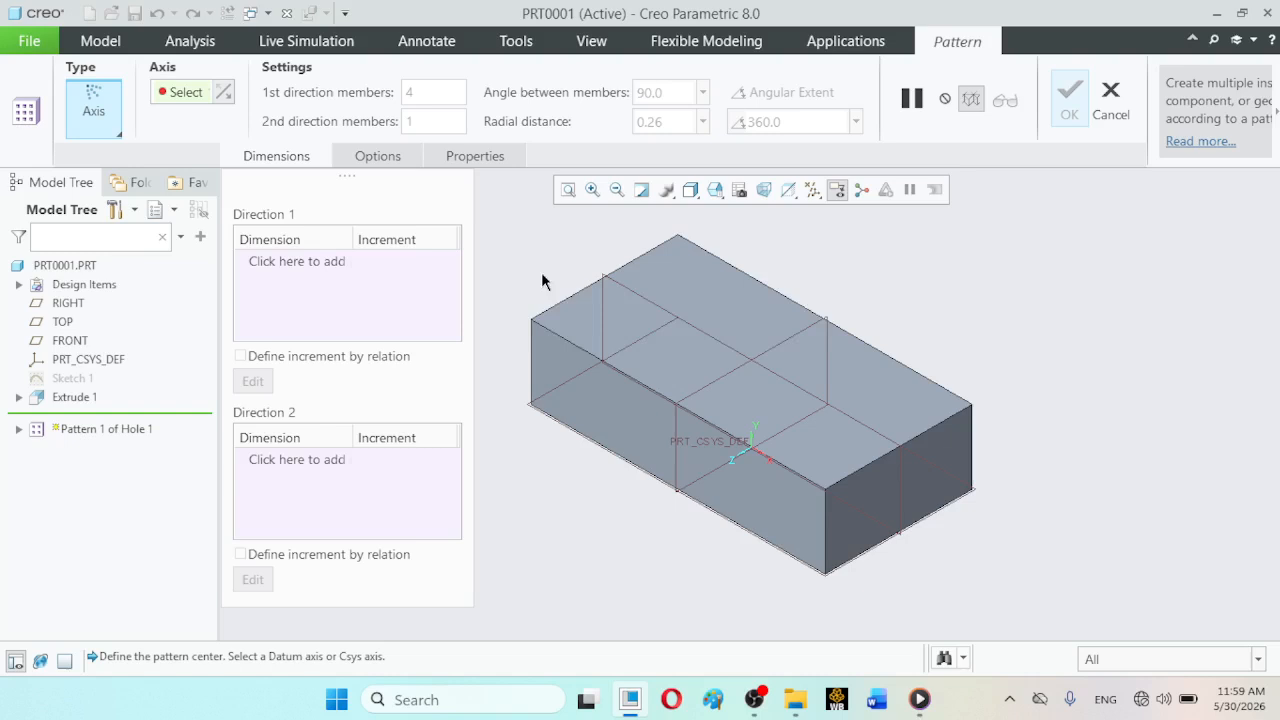
left_click(751, 437)
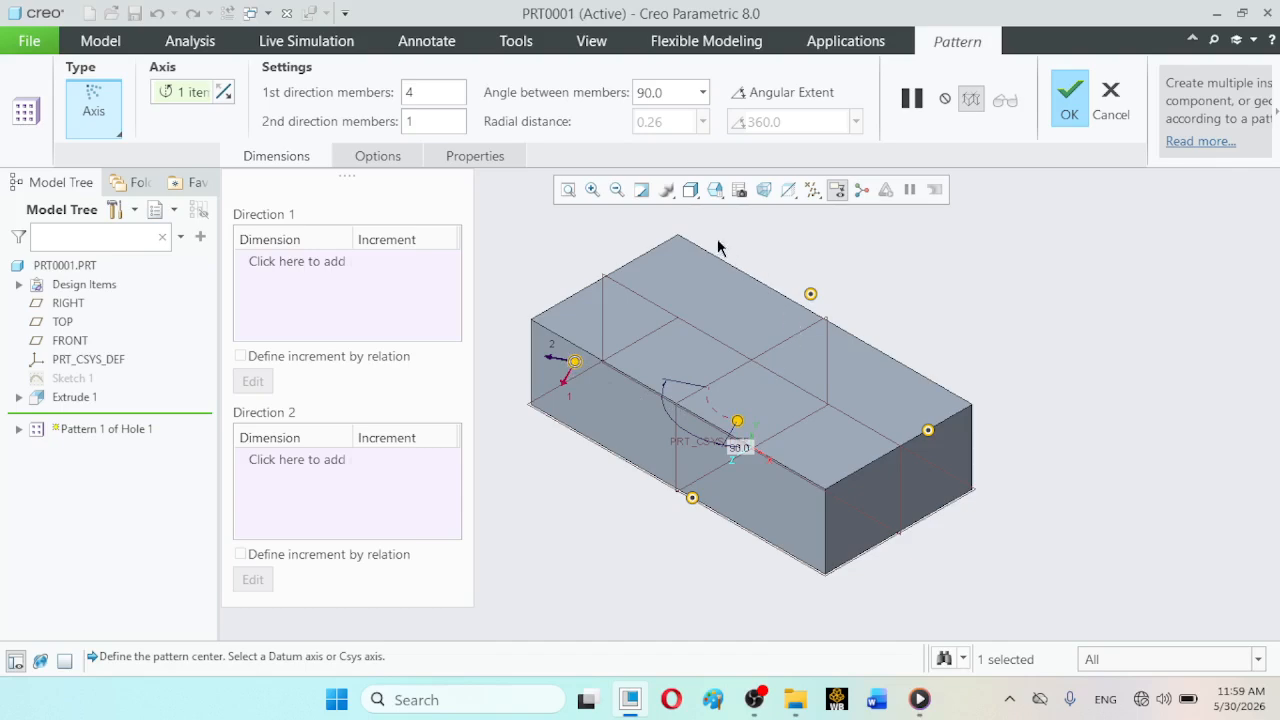
left_click(715, 190)
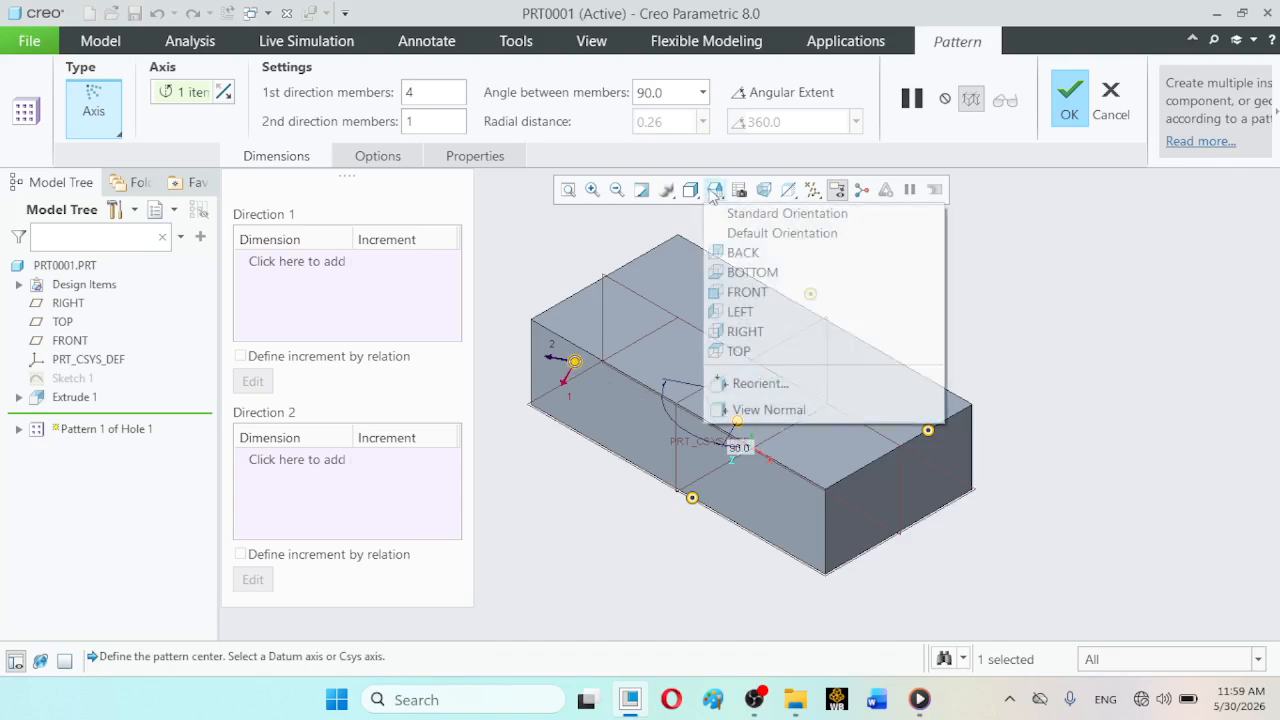
left_click(741, 351)
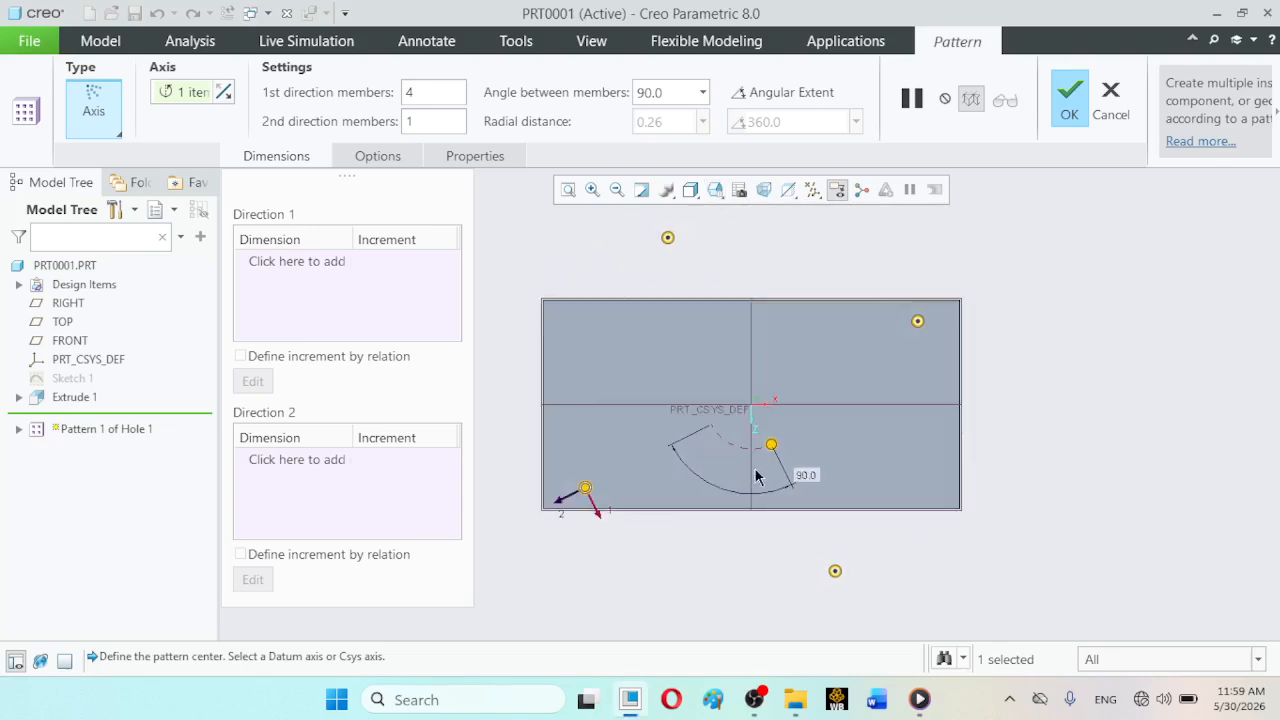
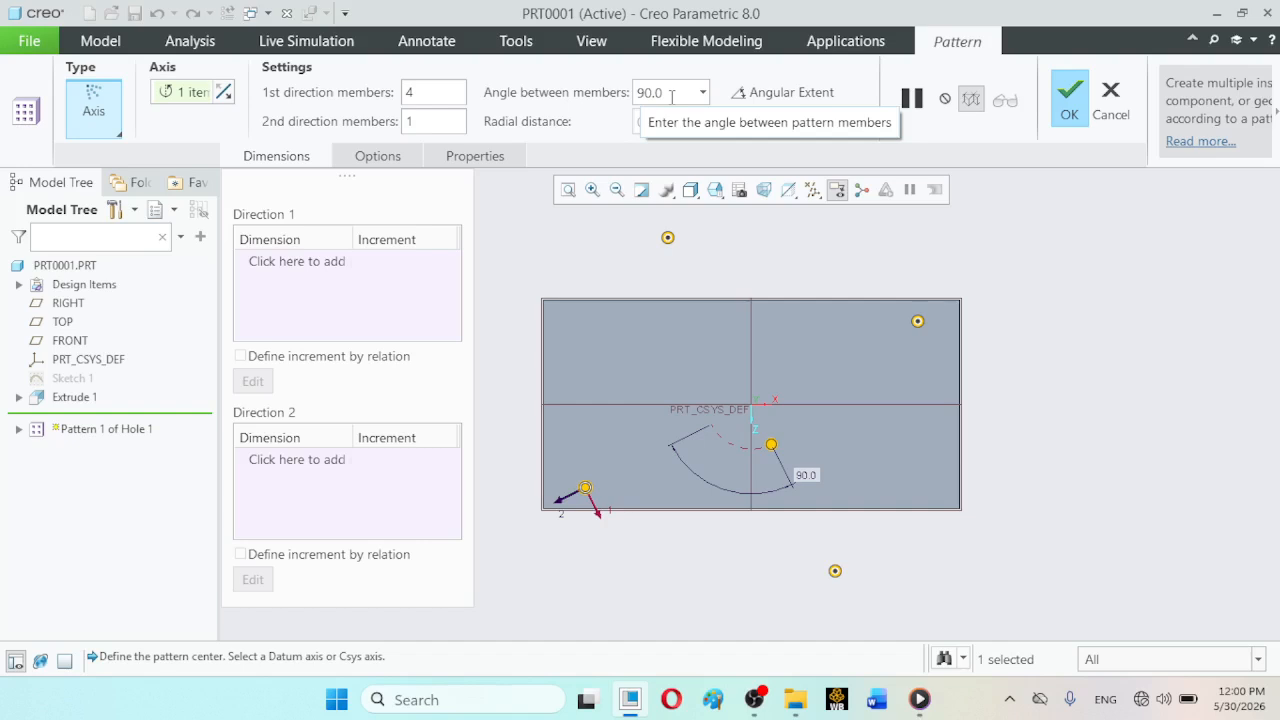
- Complete the Axis pattern of the hole with 4 members spaced 90° apart and return the block to standard orientation
left_click(1067, 104)
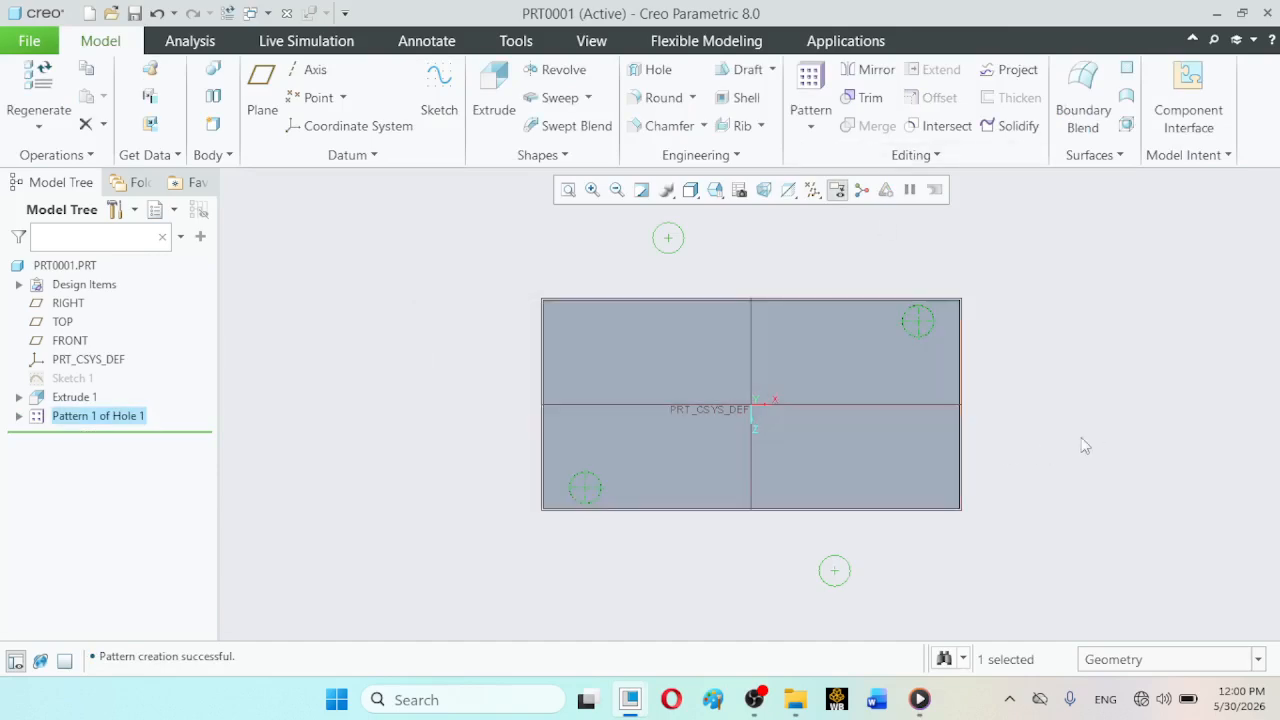
left_click(1100, 437)
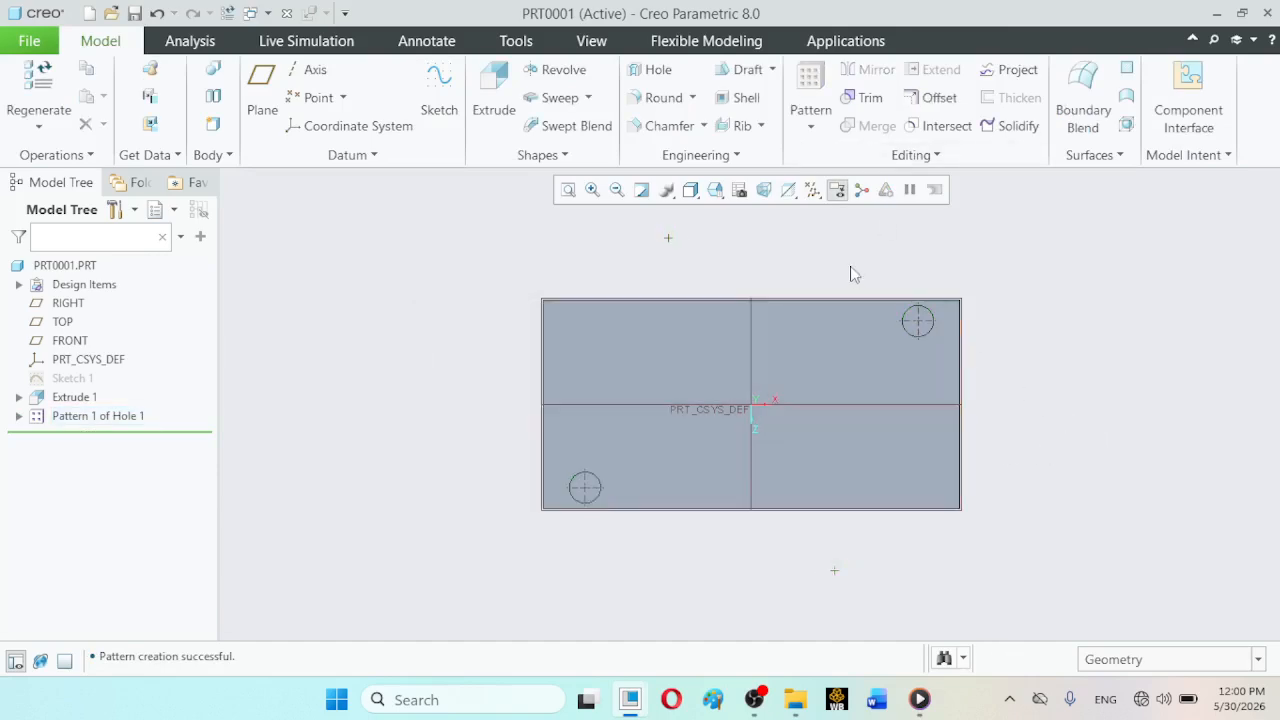
left_click(713, 190)
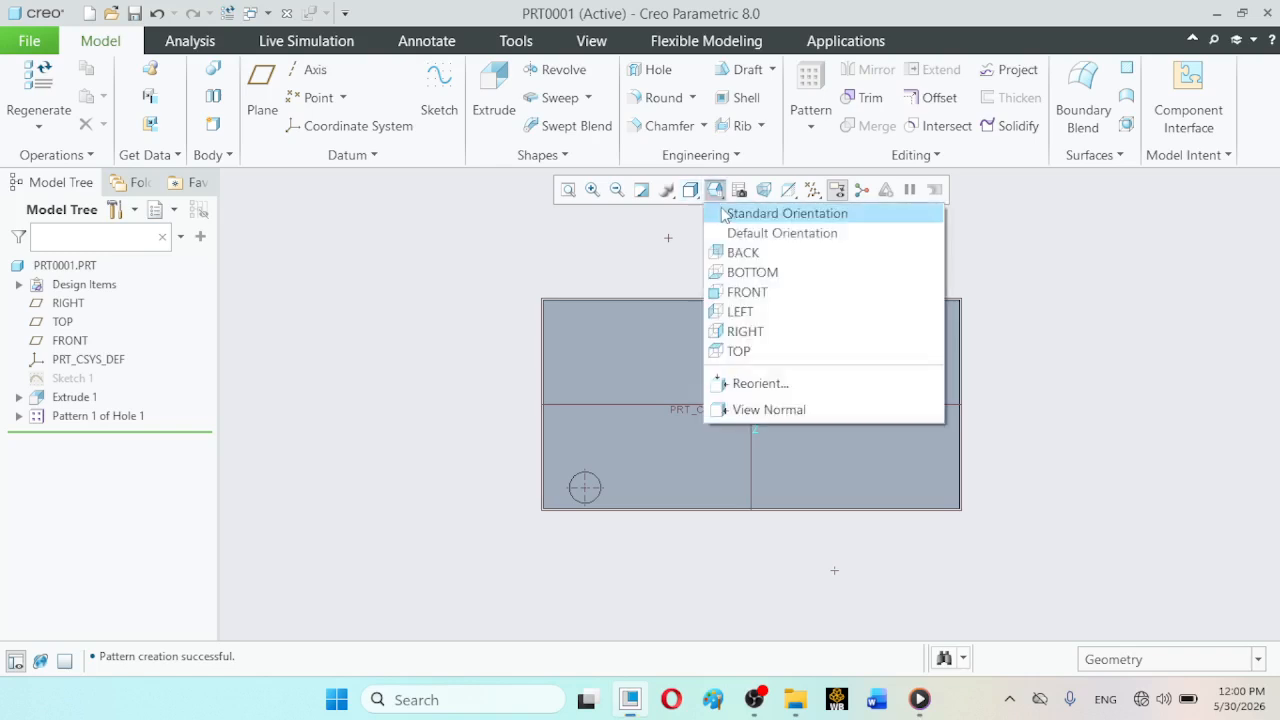
left_click(724, 214)
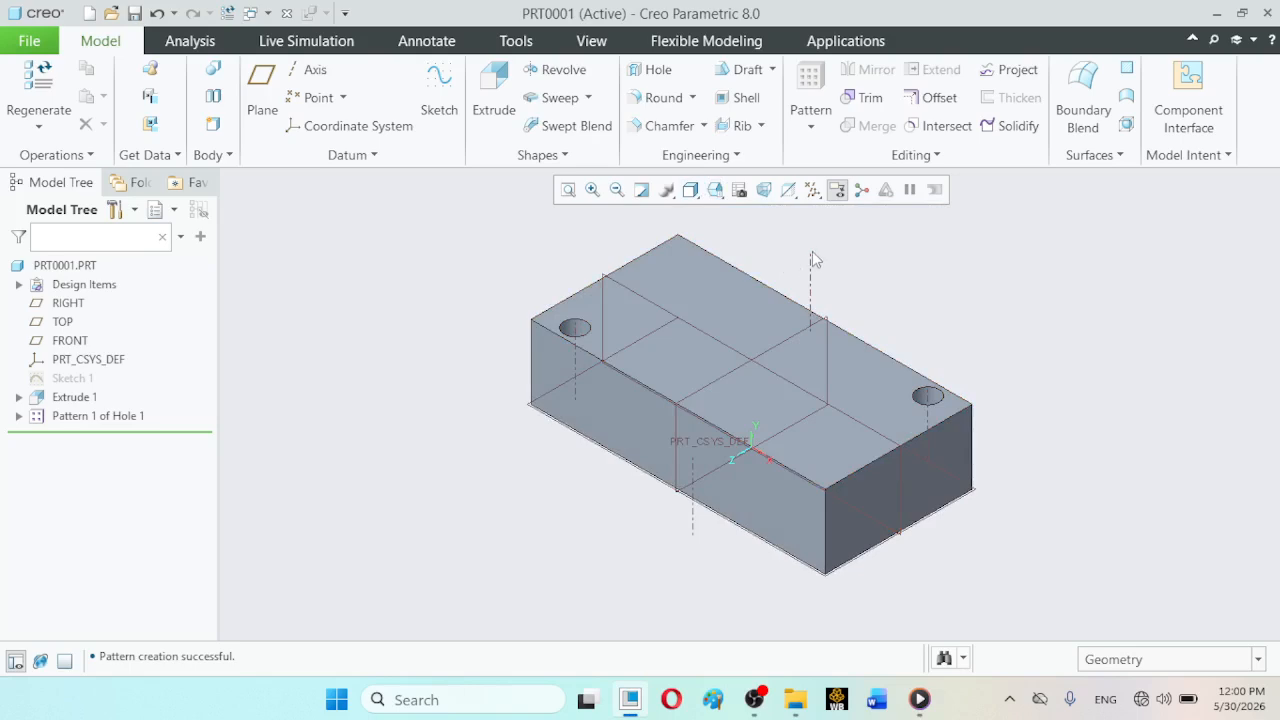
left_click(74, 400)
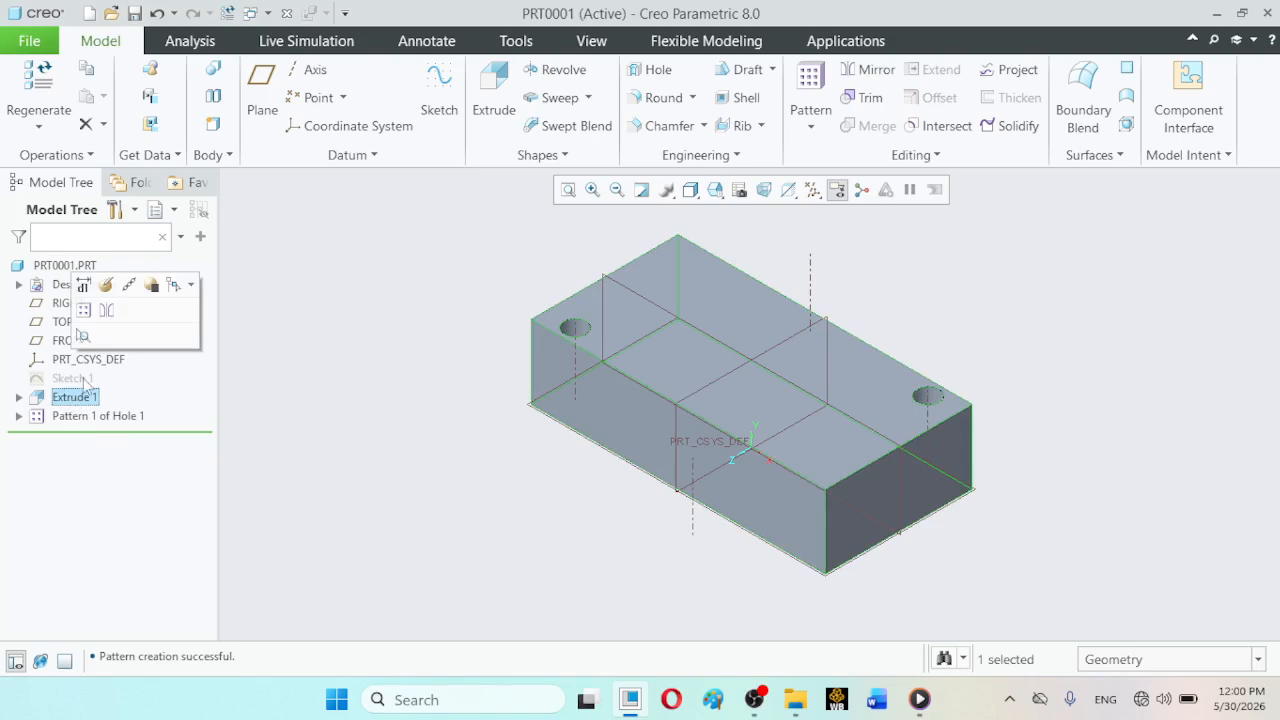
left_click(106, 288)
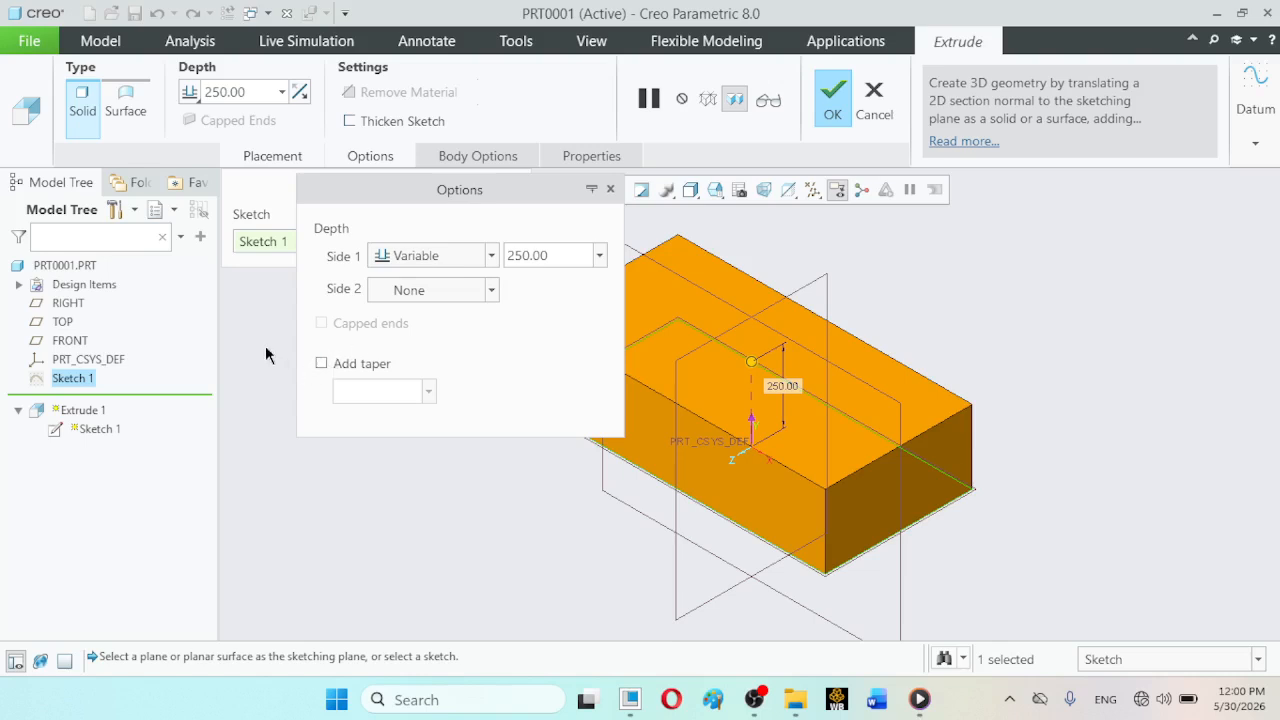
left_click(876, 98)
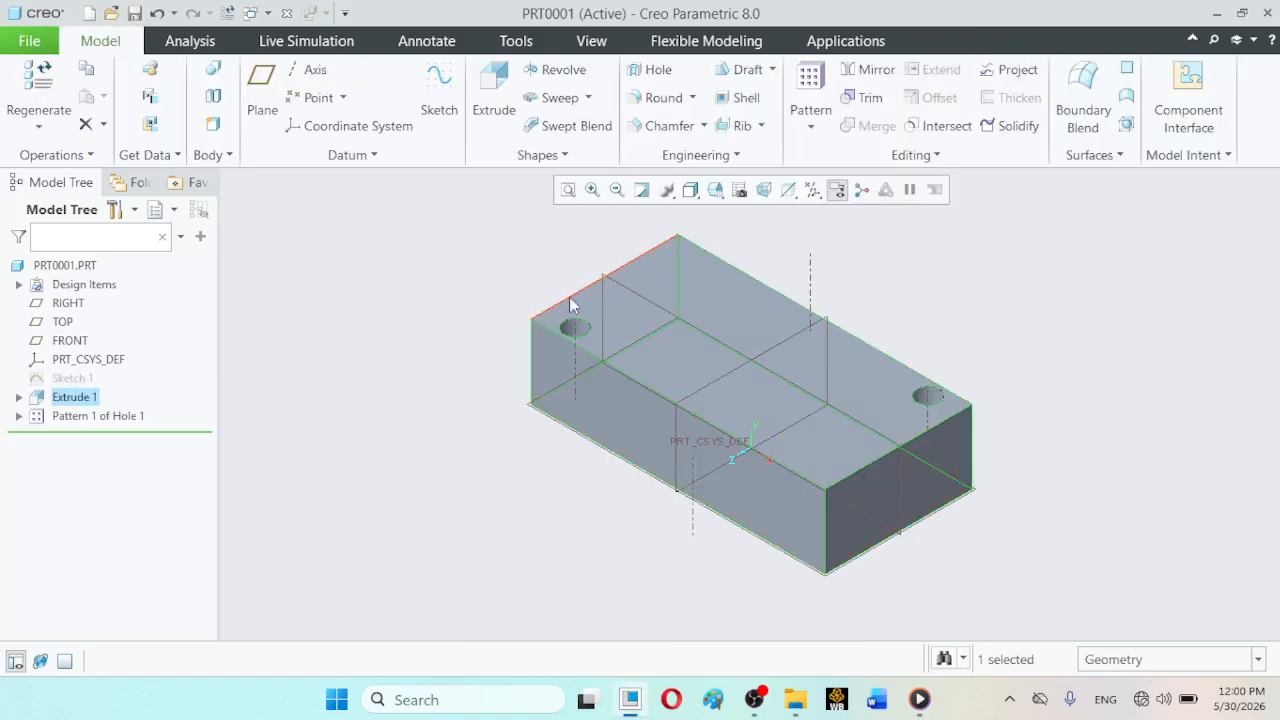
- Stretch the rectangle in Sketch 1 to about 1643 × 1579, update the block, and reset it to standard orientation
left_click(72, 378)
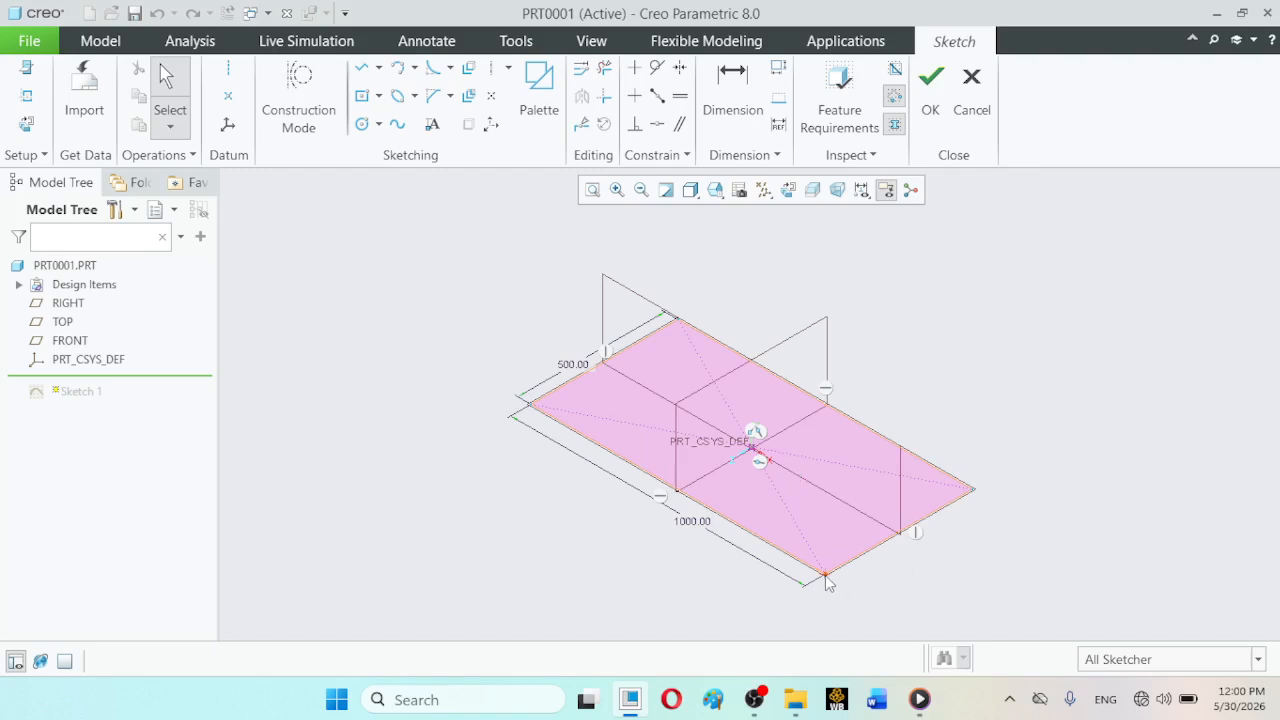
mouse_move(826, 583)
left_mouse_down()
mouse_move(726, 623)
mouse_move(820, 700)
left_mouse_up()
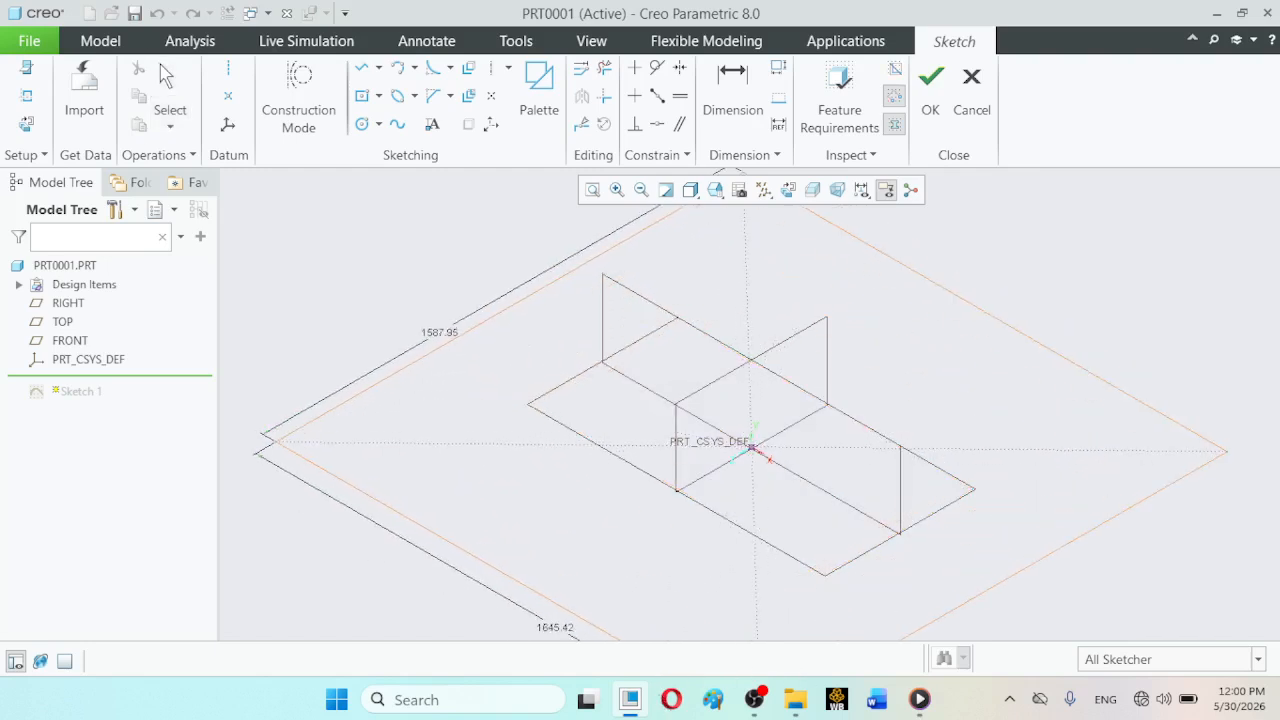
left_click(1225, 452)
middle_click(1225, 452)
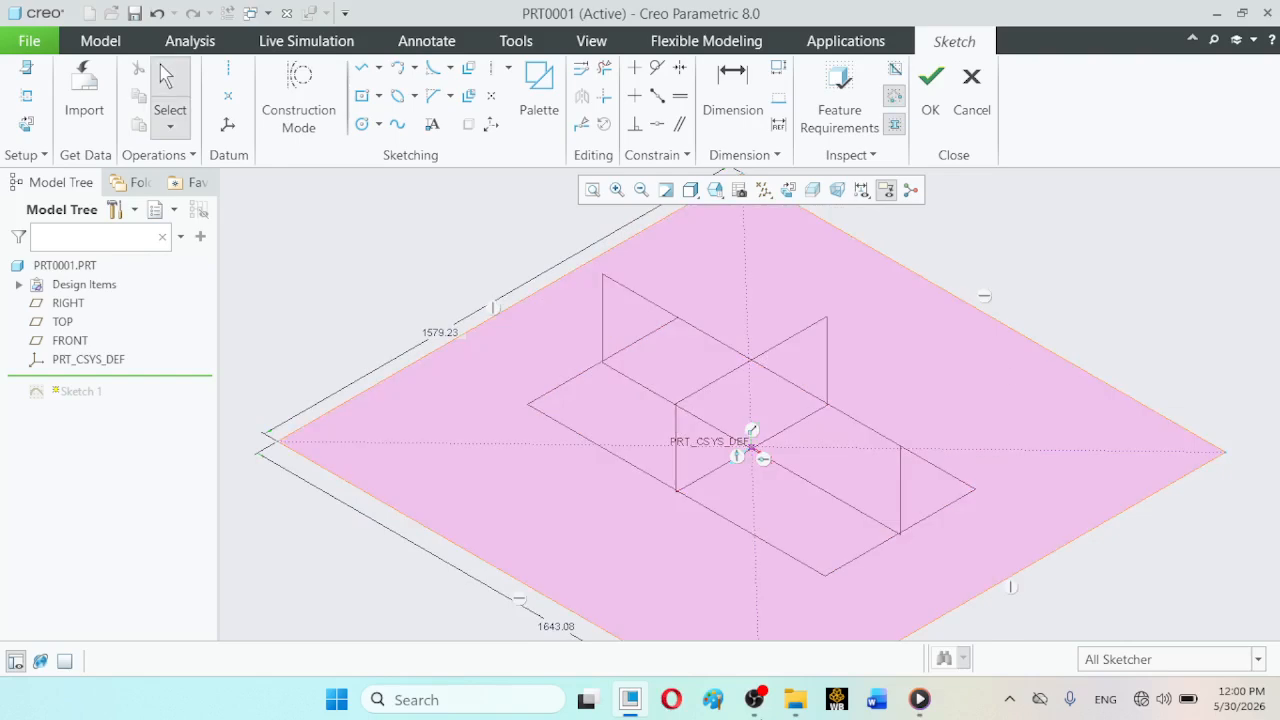
left_click(929, 112)
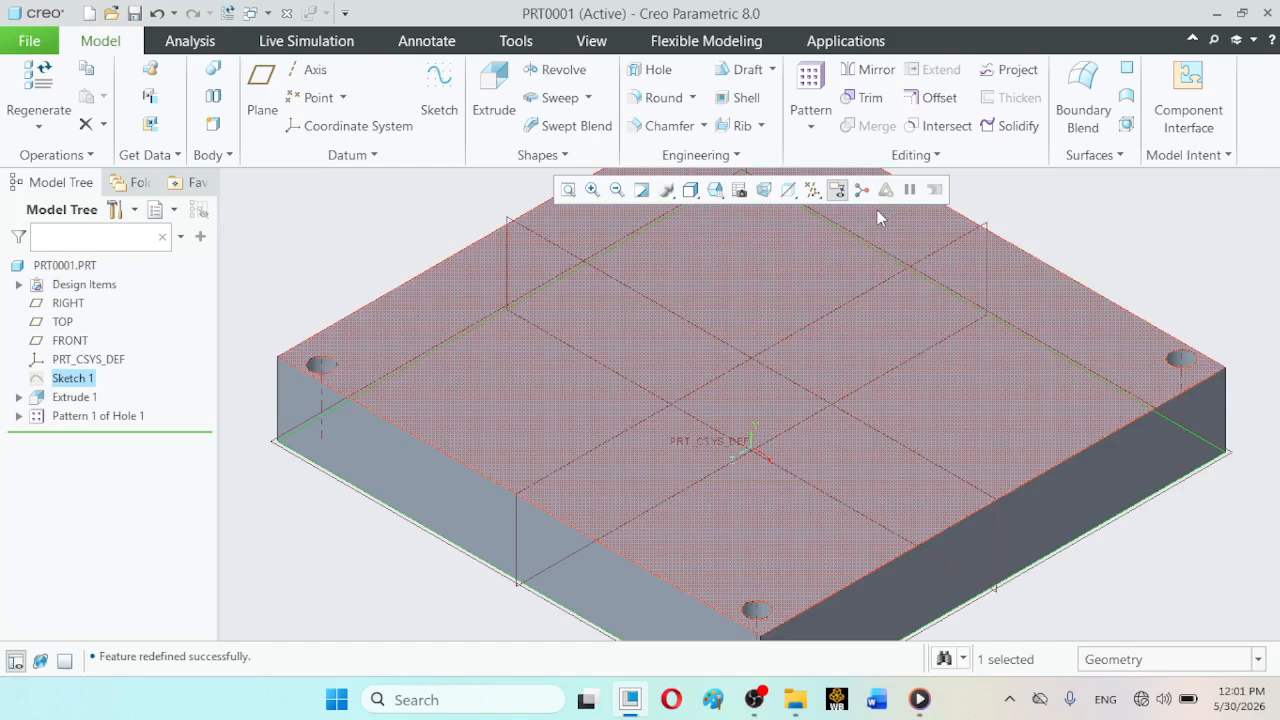
left_click(715, 192)
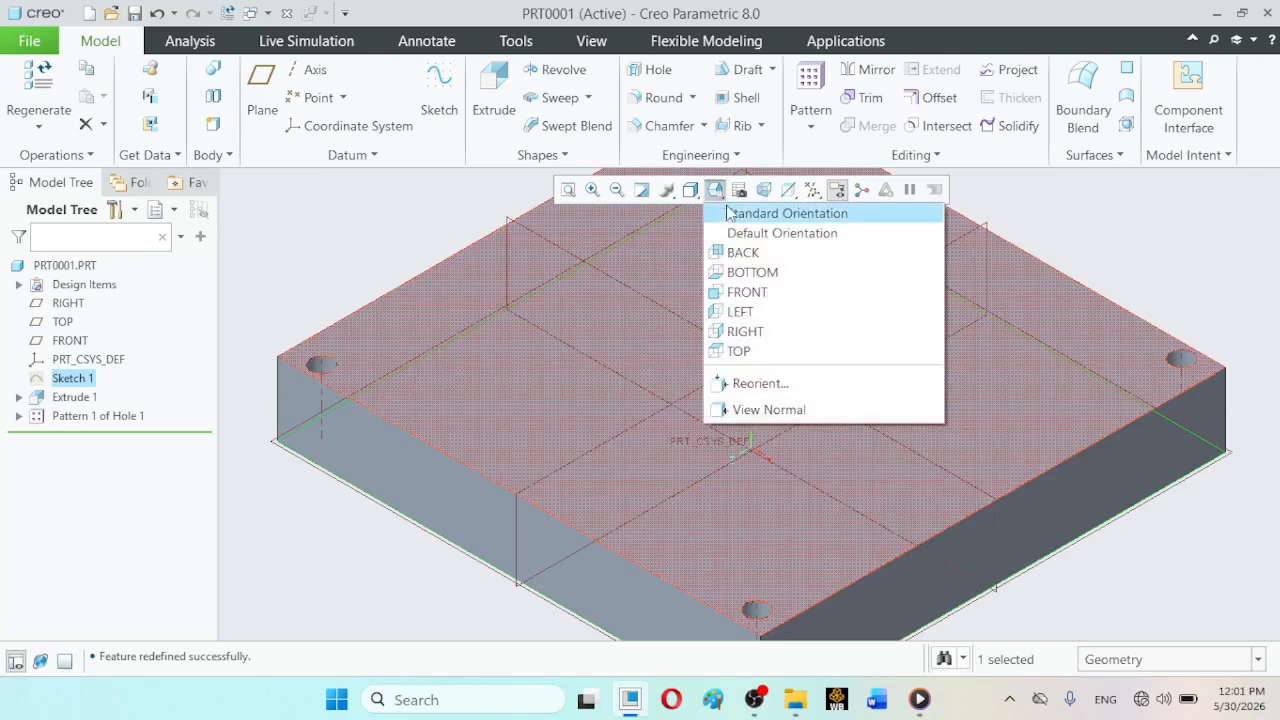
left_click(726, 207)
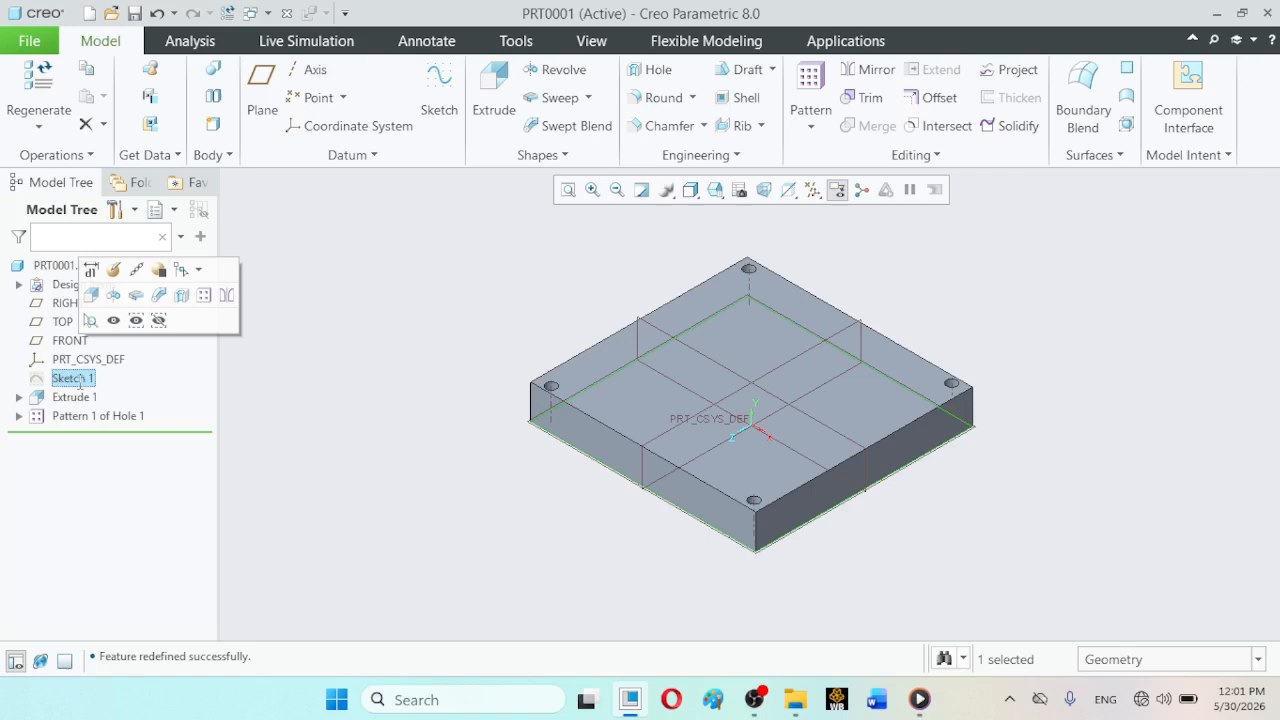
- Redefine Sketch 1 by enlarging its rectangle to about 2821 × 2863 and update the block
left_click(114, 268)
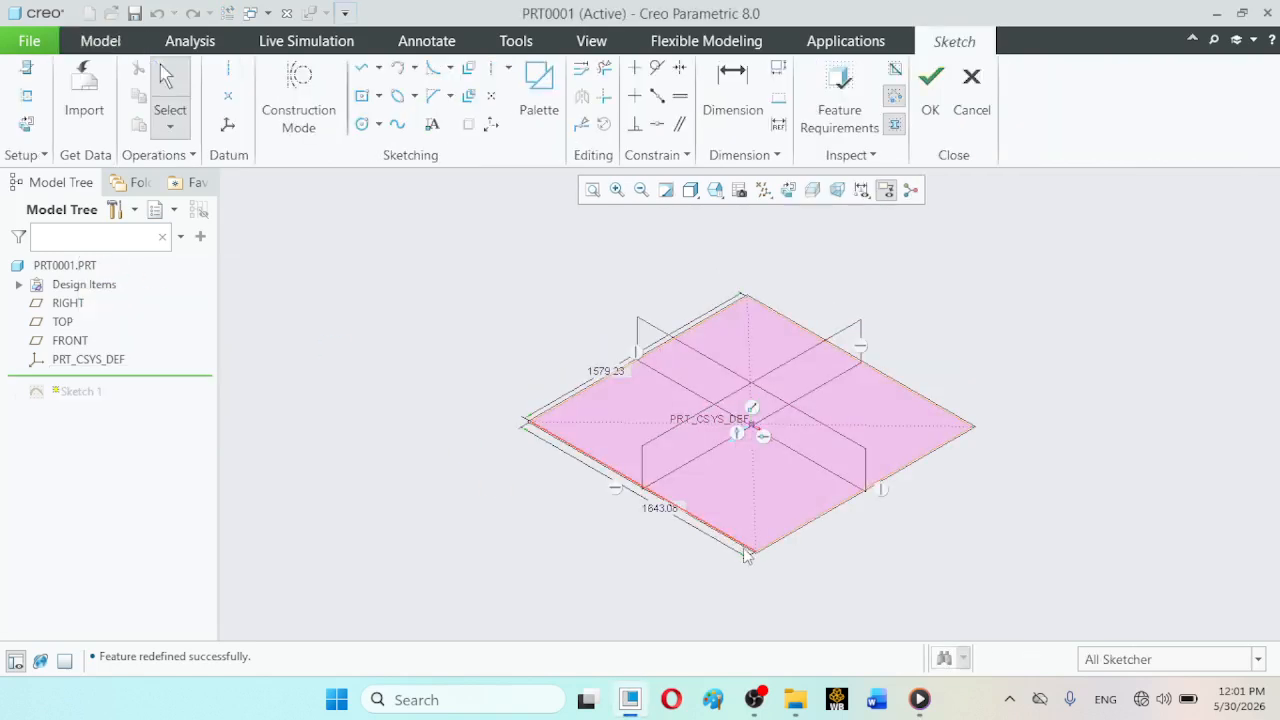
mouse_move(754, 560)
left_mouse_down()
mouse_move(789, 606)
mouse_move(750, 655)
left_mouse_up()
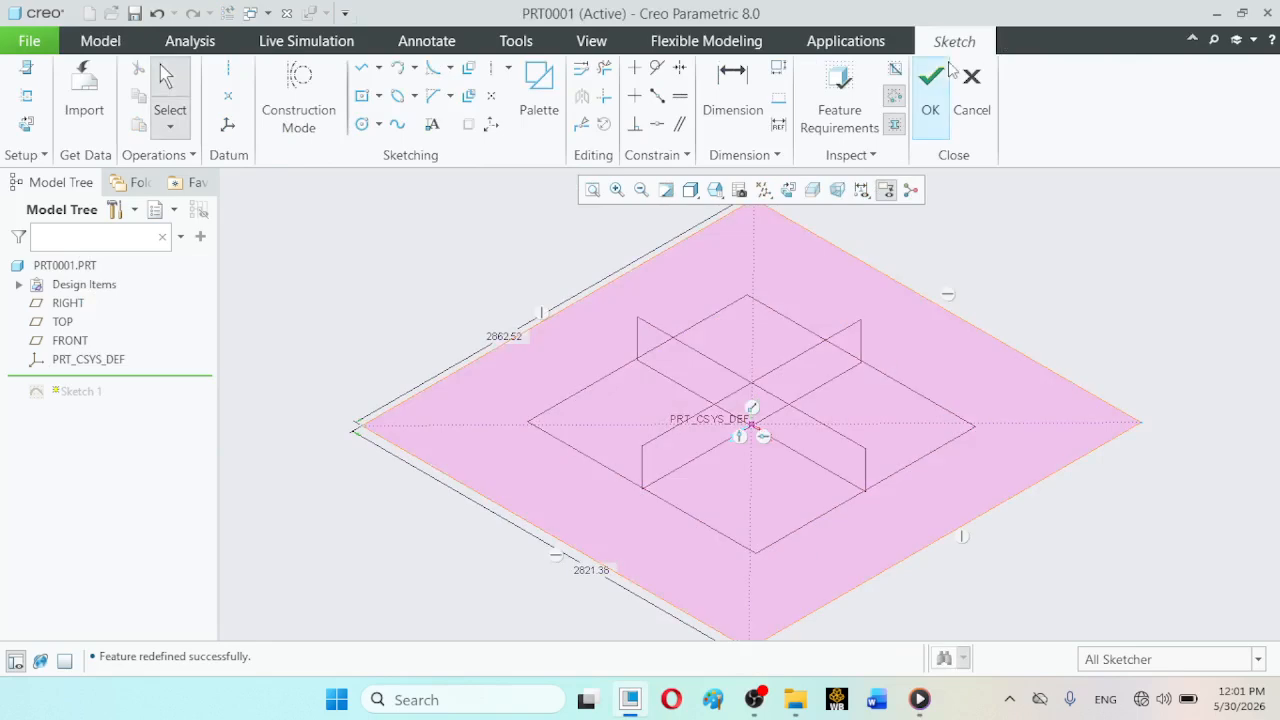
left_click(930, 80)
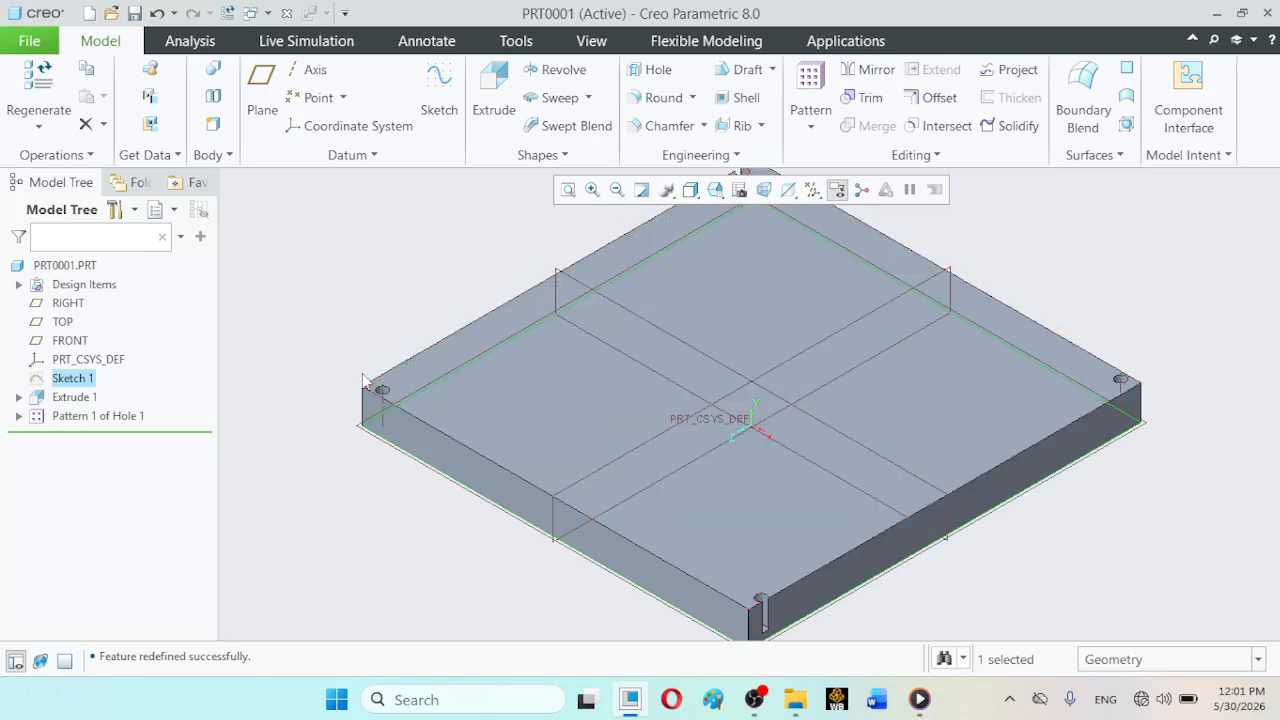
- Shrink the rectangle in Sketch 1 to about 1715 × 1369 and update the block
left_click(75, 382)
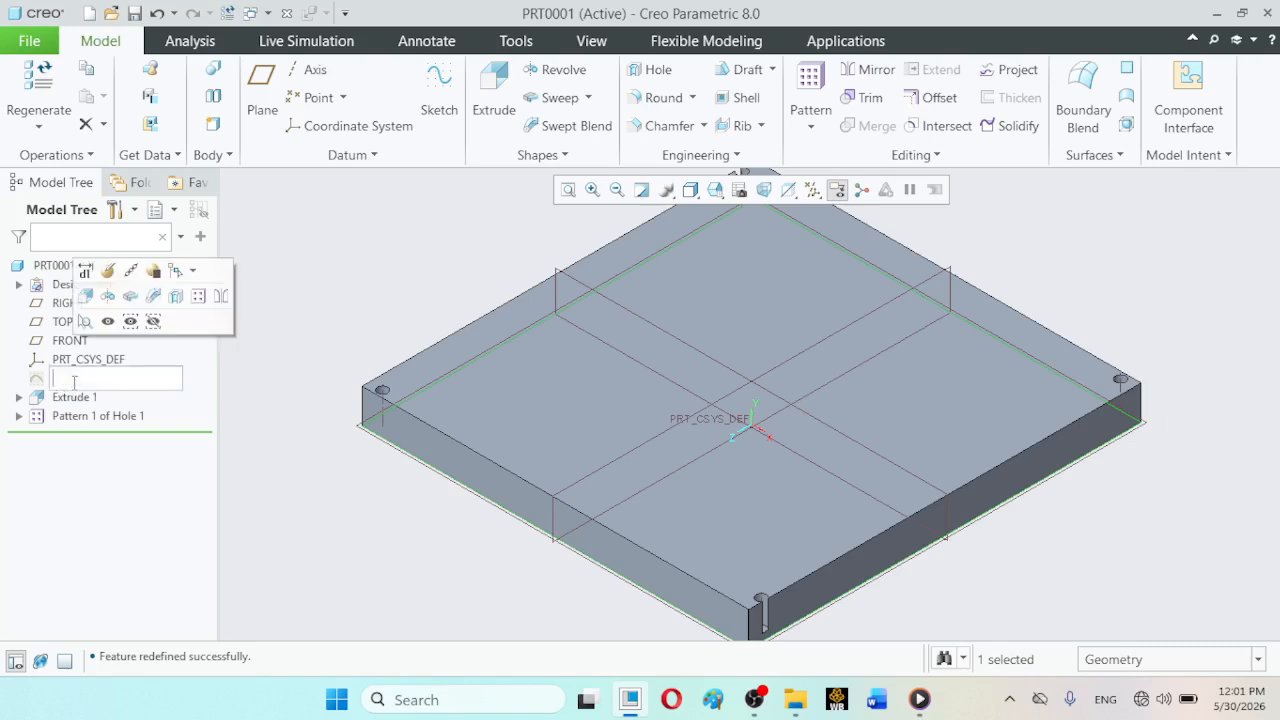
left_click(105, 266)
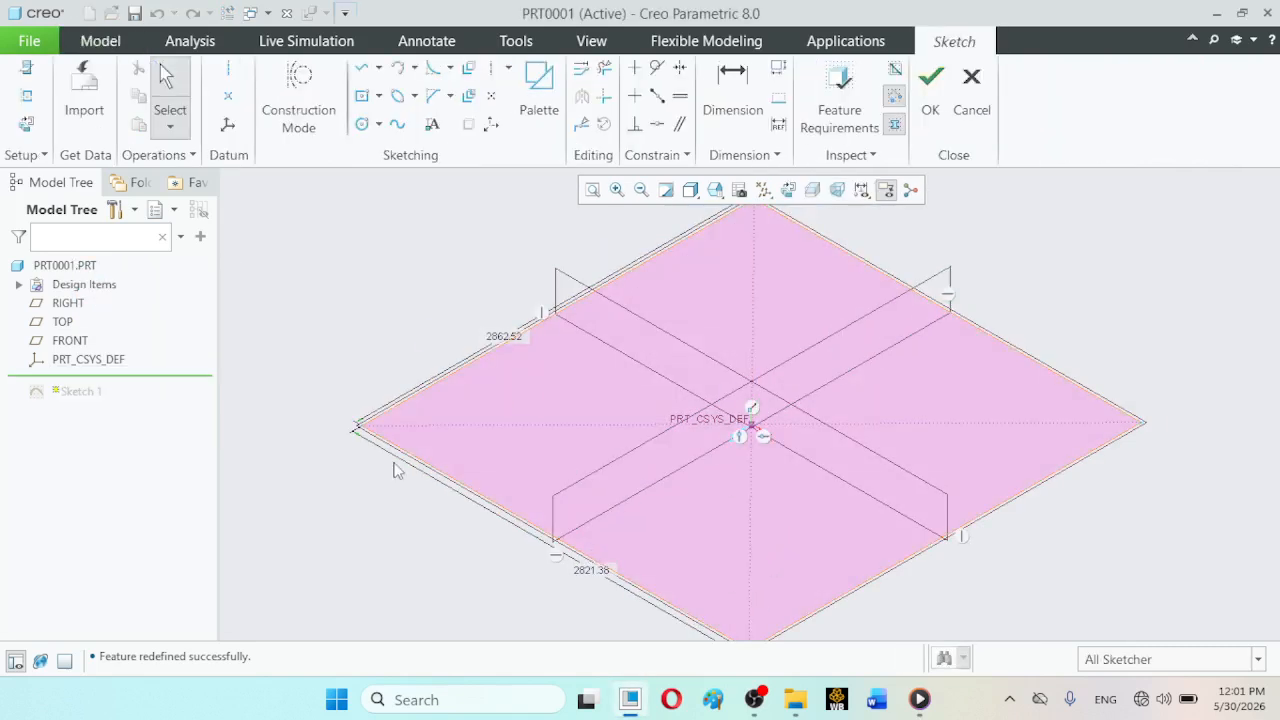
left_click(357, 427)
mouse_move(360, 430)
left_mouse_down()
mouse_move(440, 380)
mouse_move(465, 396)
mouse_move(508, 380)
mouse_move(541, 416)
left_mouse_up()
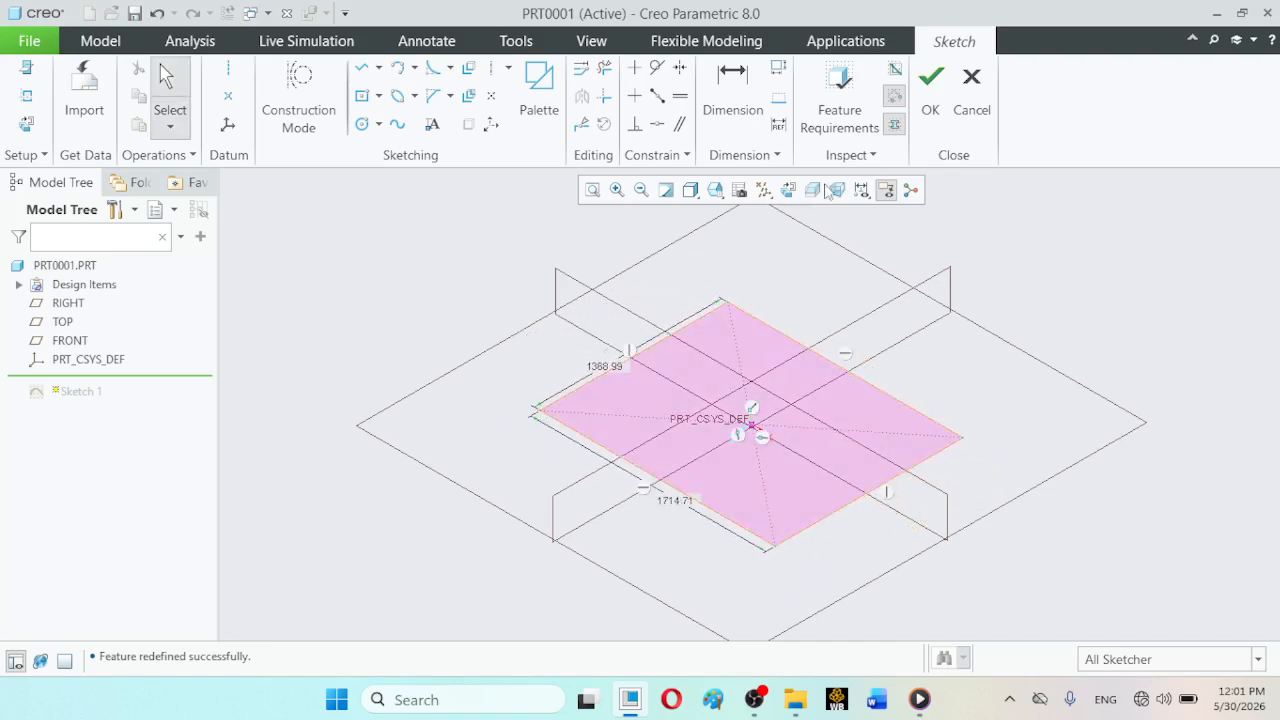
left_click(931, 82)
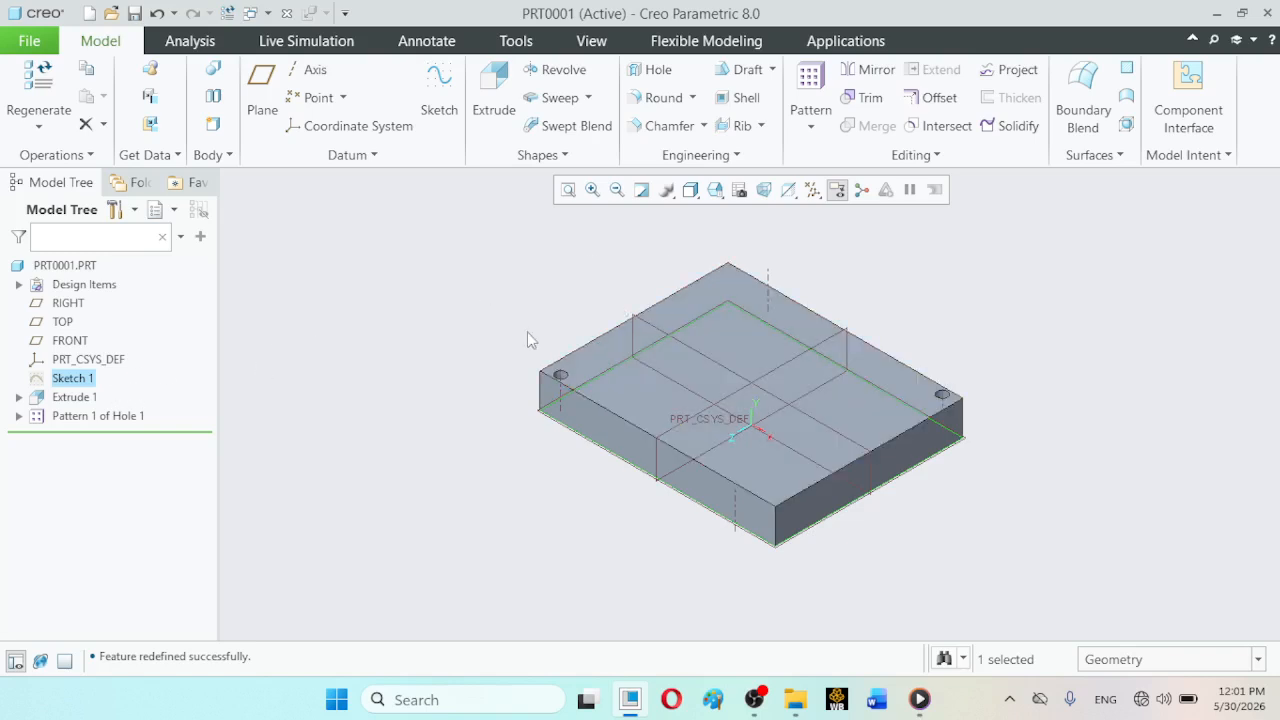
- Set both side dimensions of the rectangle in Sketch 1 to 1000, accept the sketch, and reset to standard orientation
double_click(72, 379)
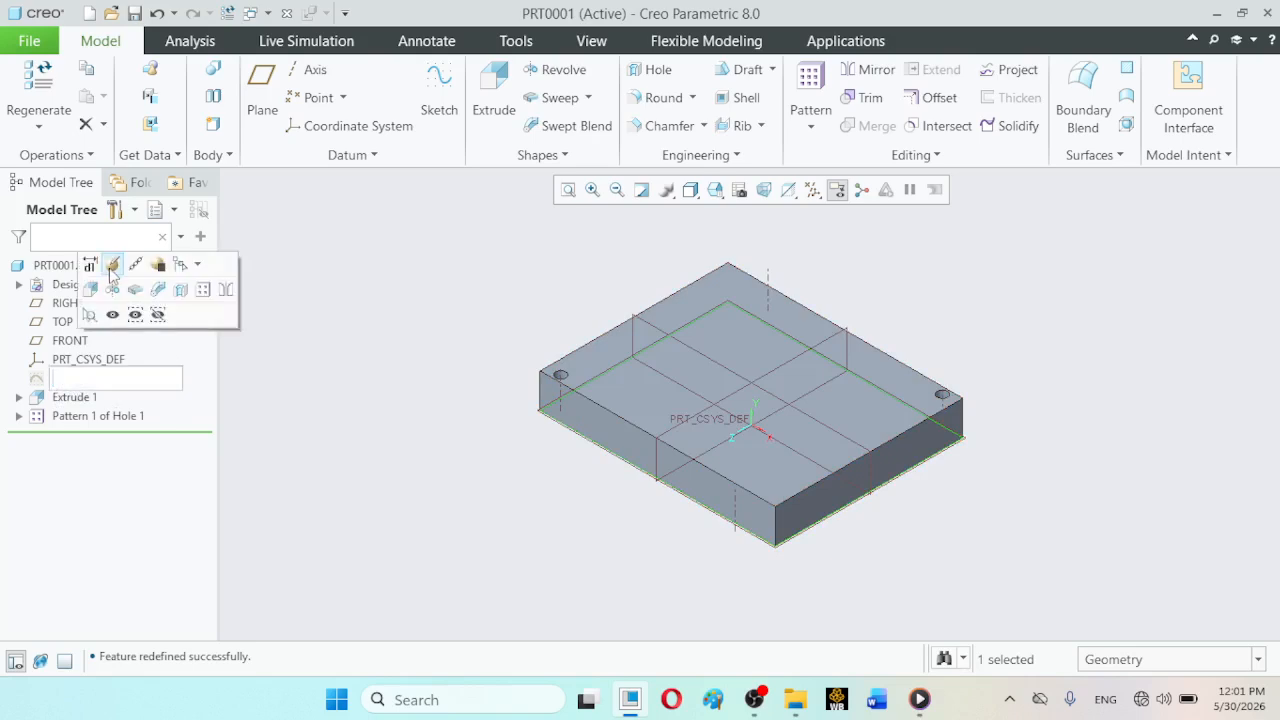
left_click(111, 267)
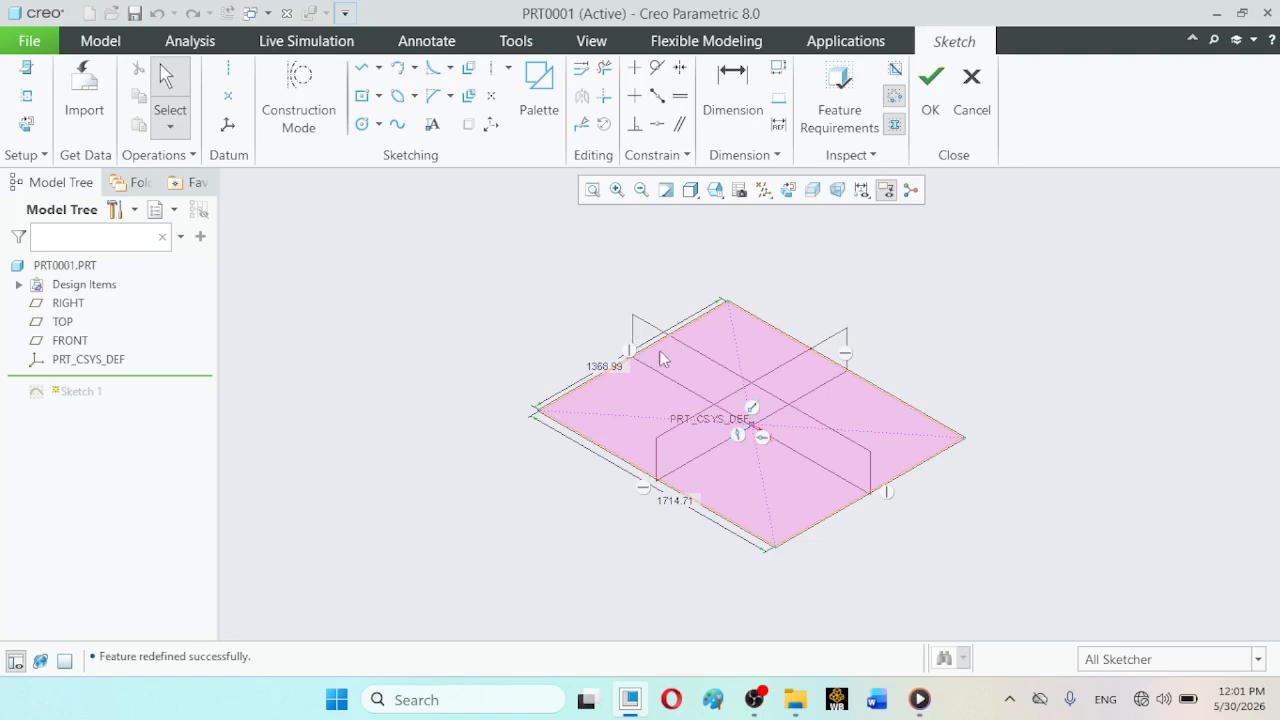
double_click(606, 369)
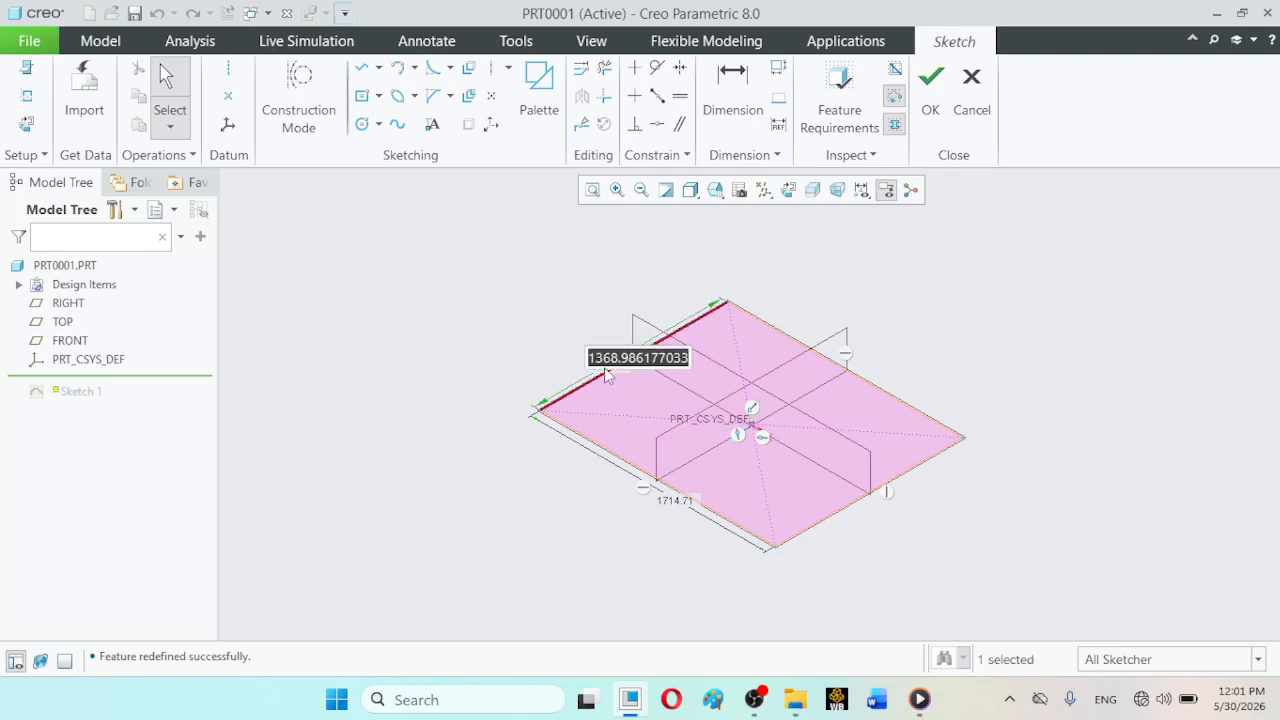
type("1000")
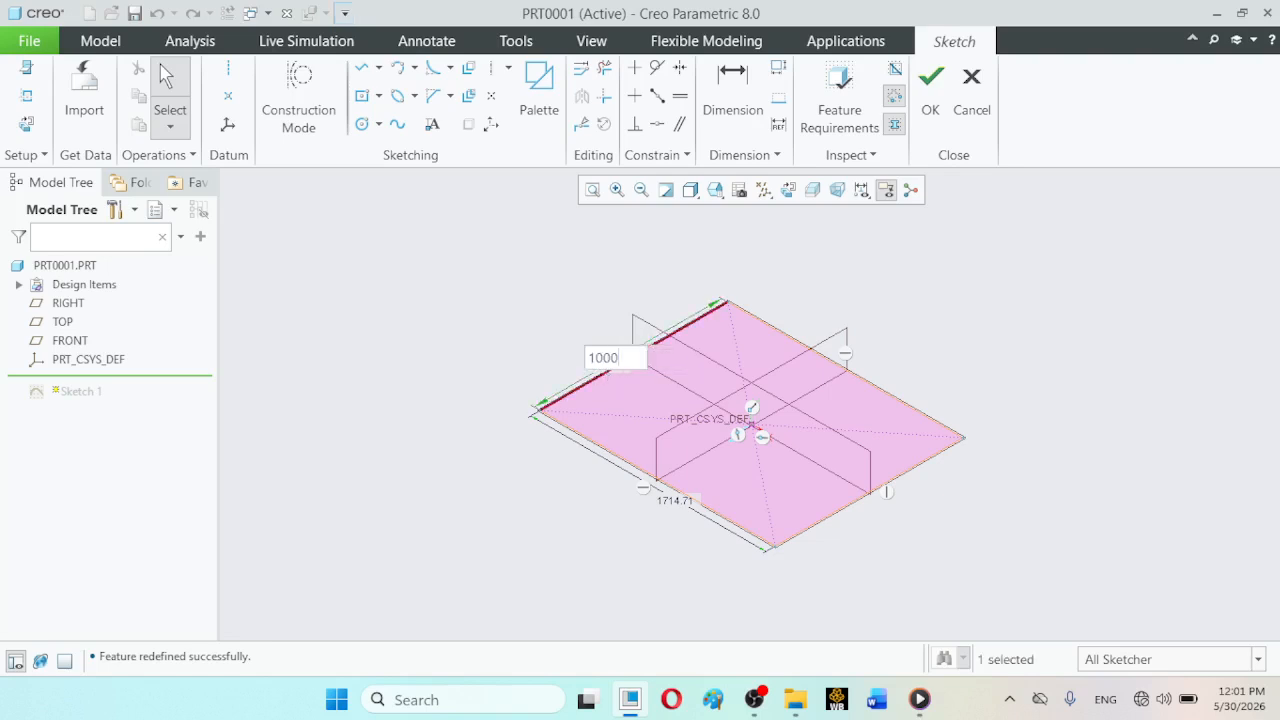
key("Return")
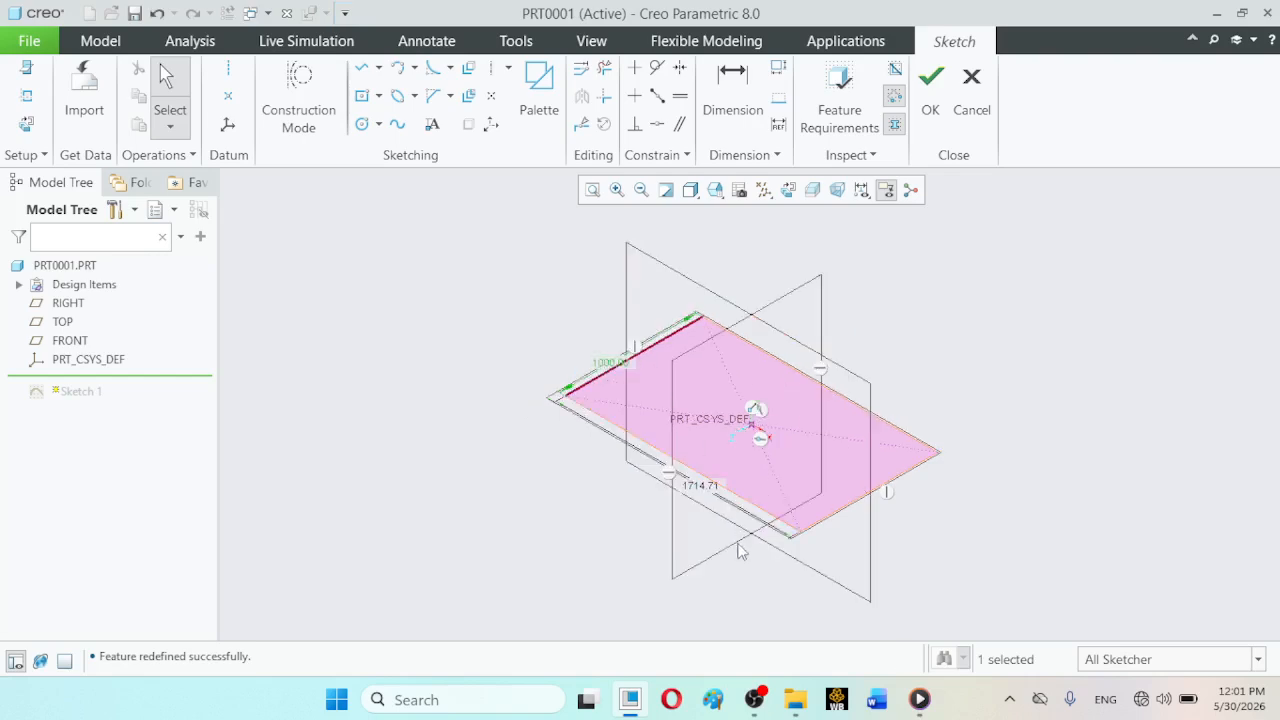
double_click(700, 488)
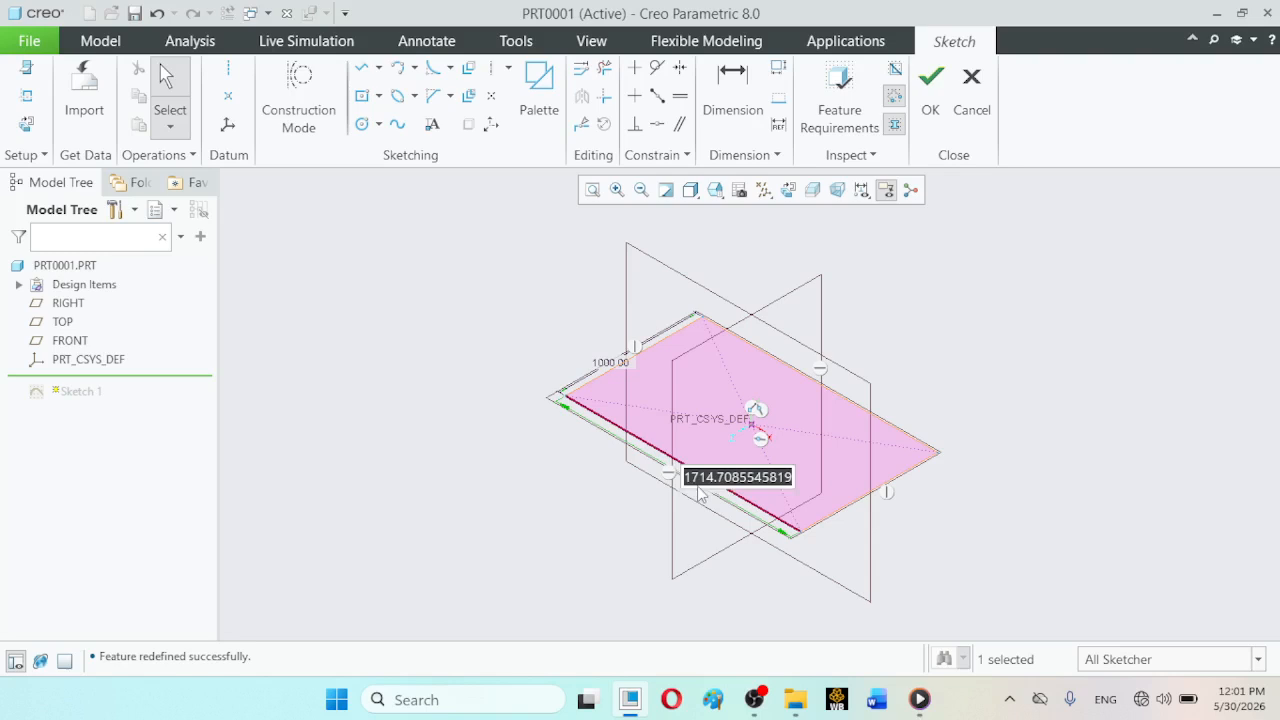
type("1000")
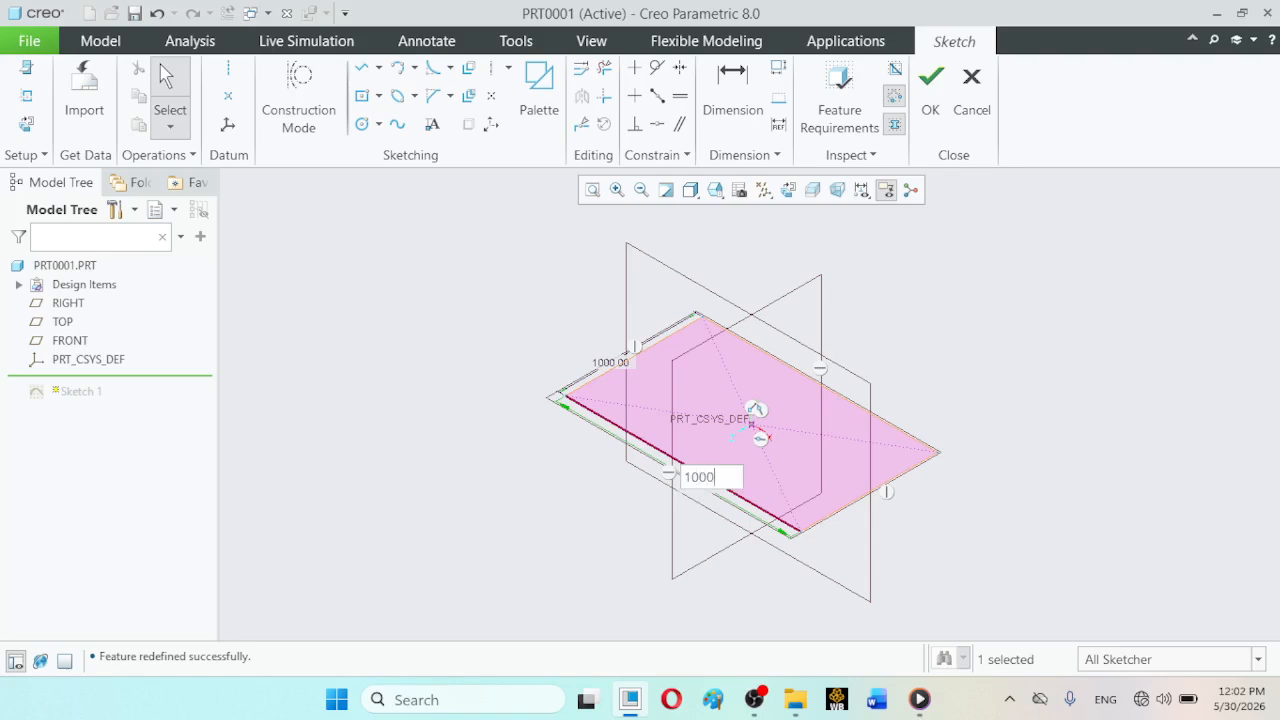
key("Return")
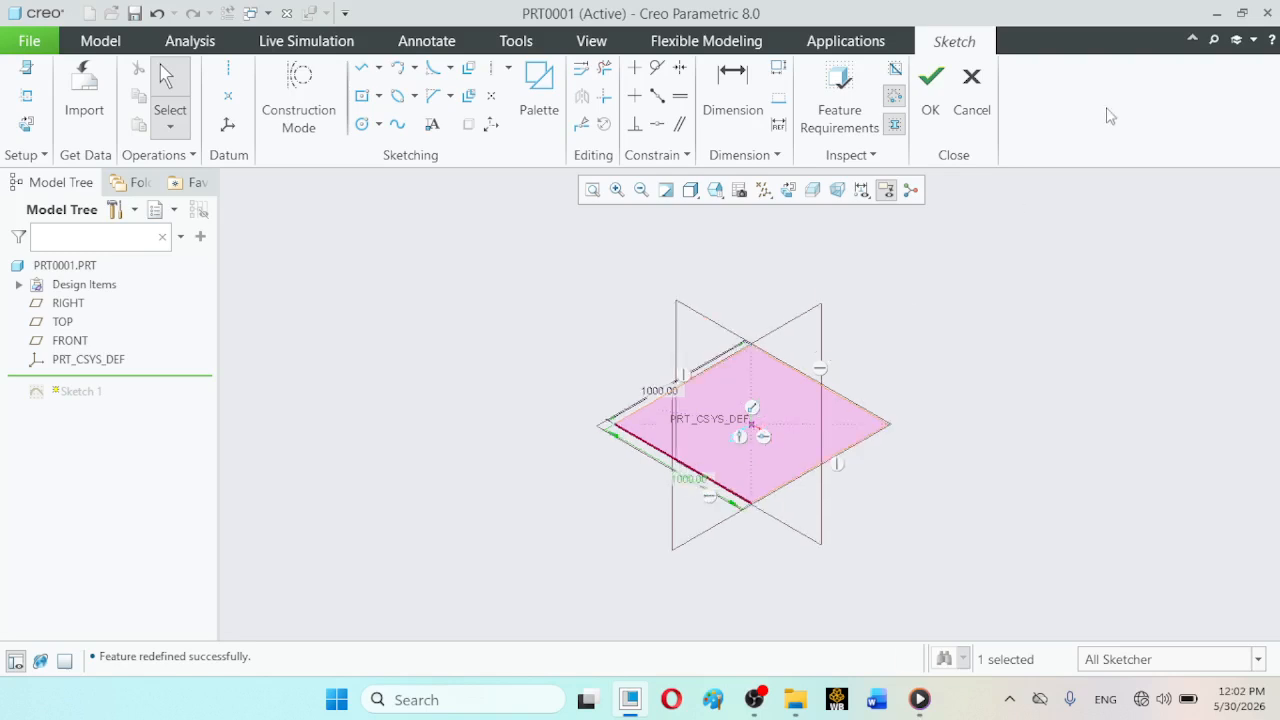
left_click(931, 95)
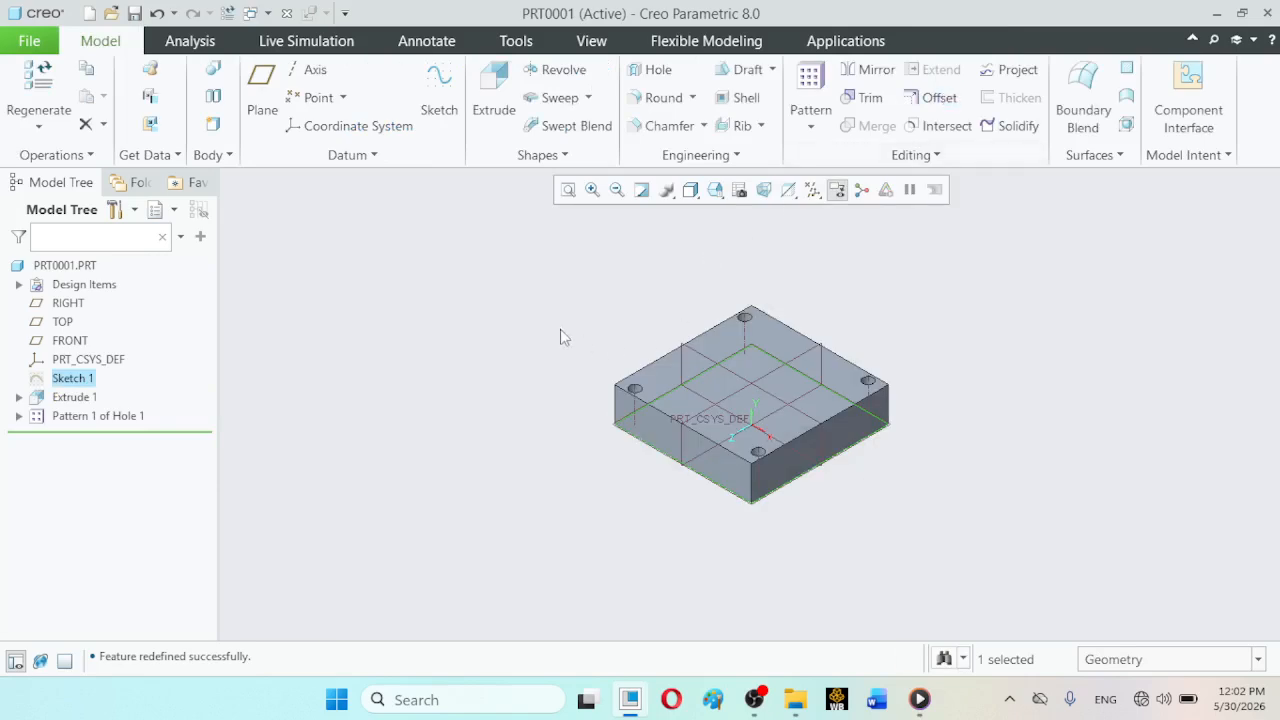
left_click(549, 326)
left_click(715, 190)
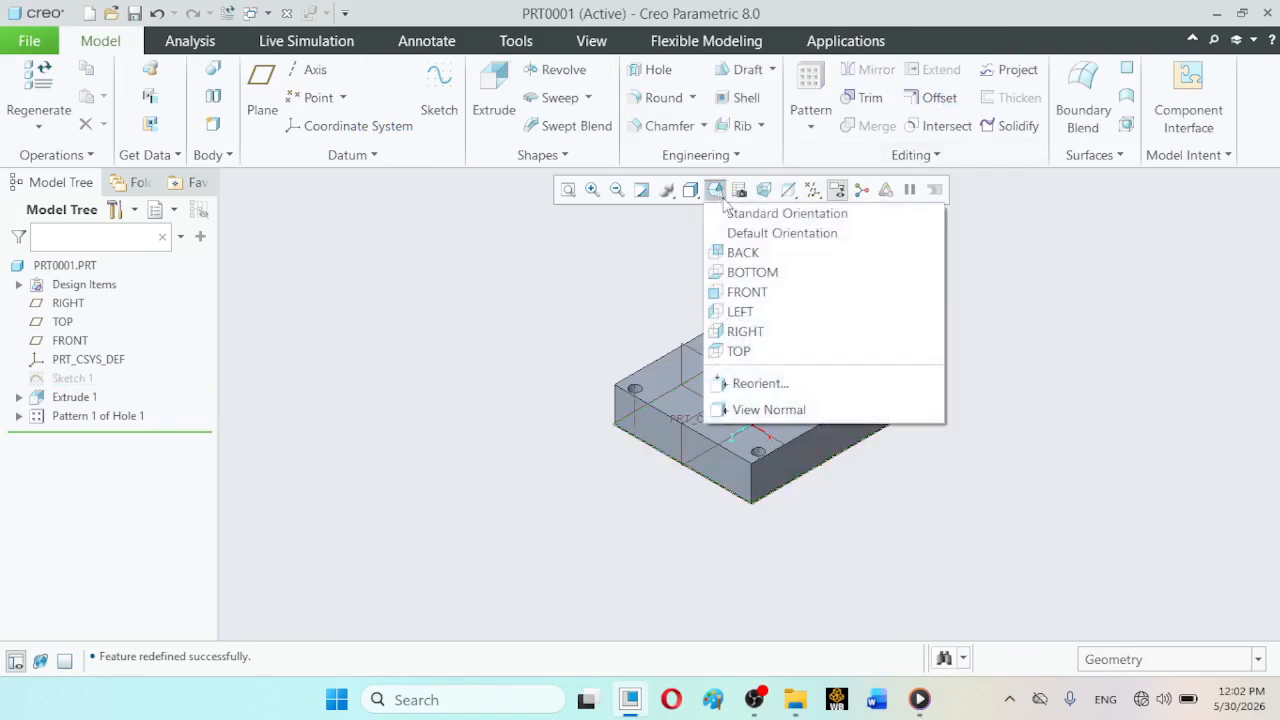
left_click(760, 213)
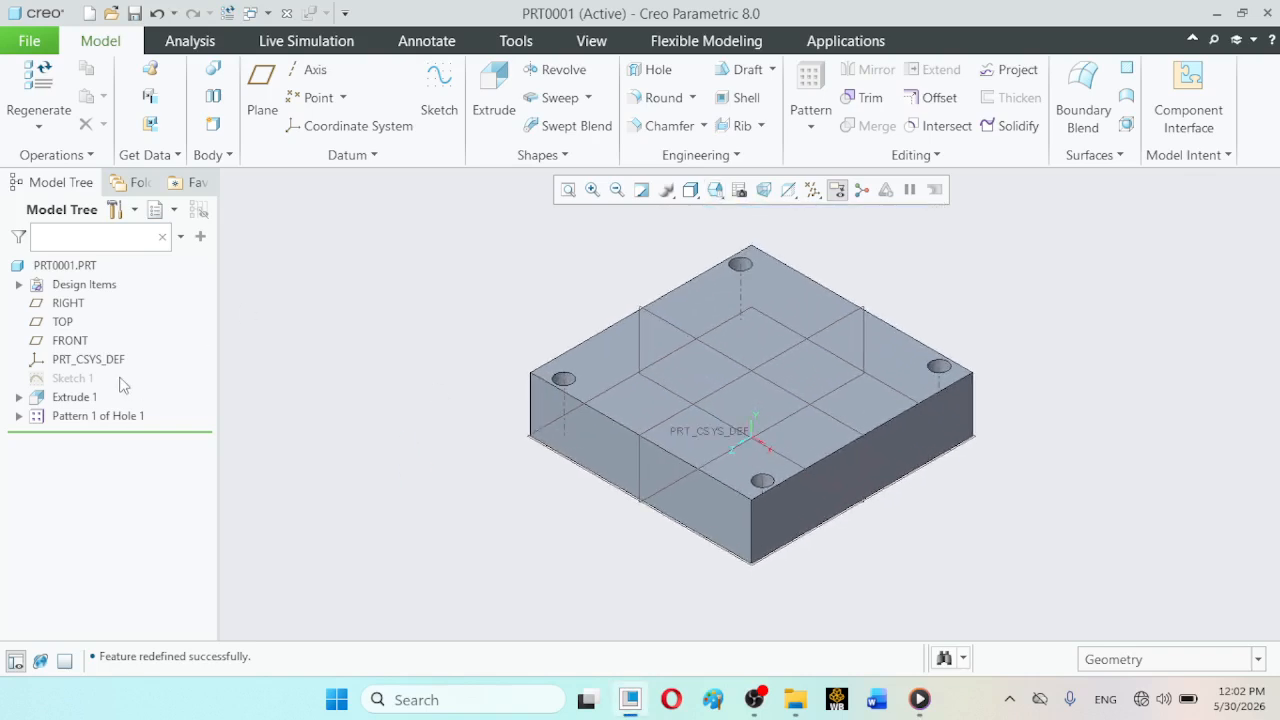
- Redefine the axis pattern of Hole 1 with 8 members in the first direction at 45° between members
left_click(93, 417)
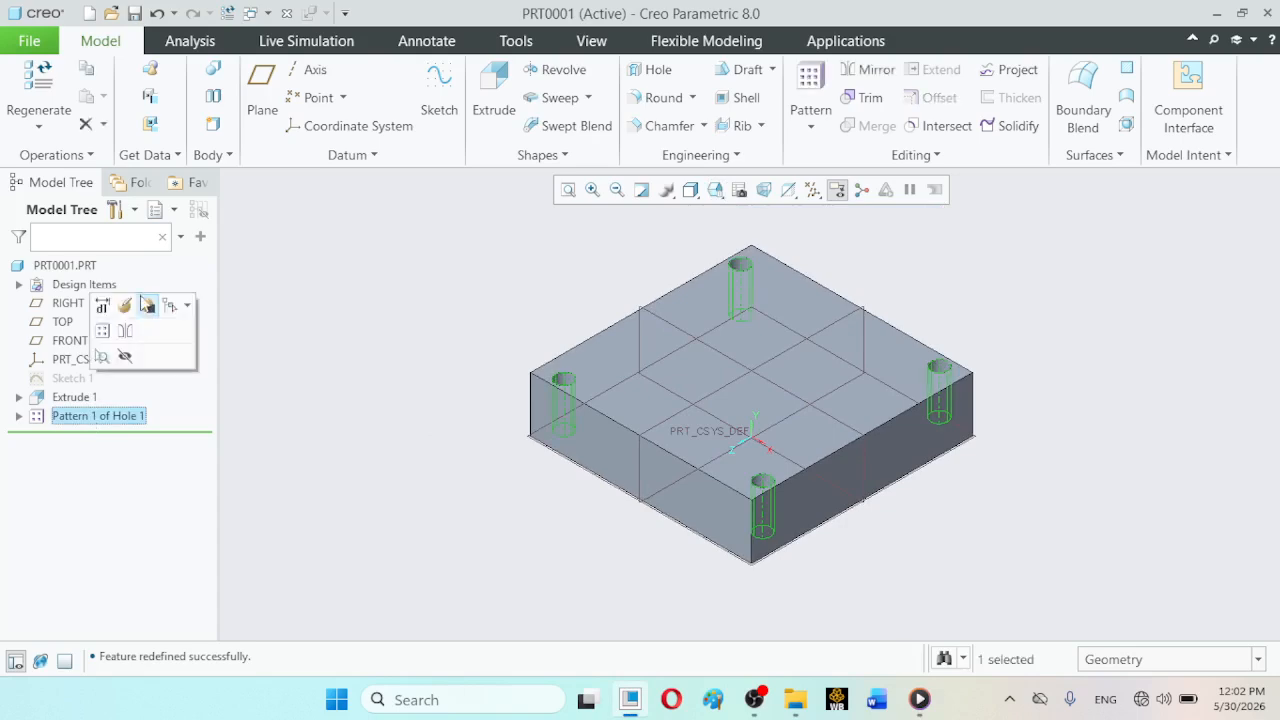
left_click(123, 305)
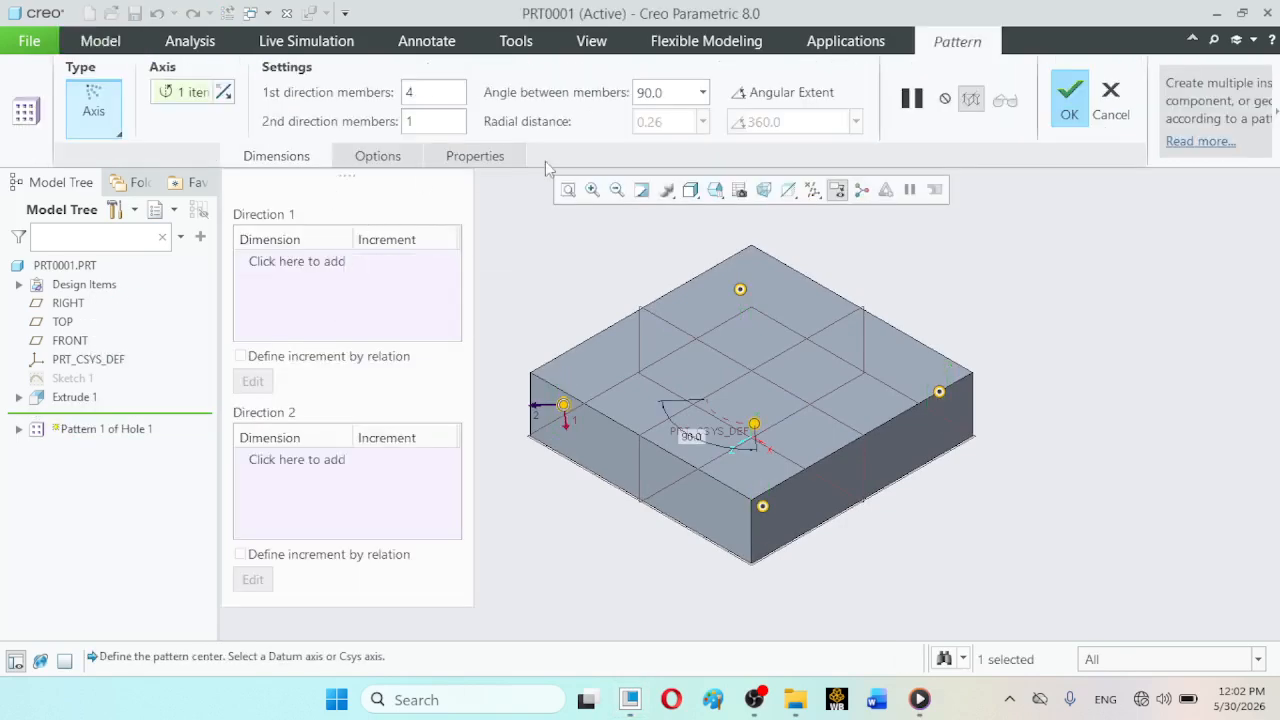
left_click_drag(424, 92, 380, 87)
type("8")
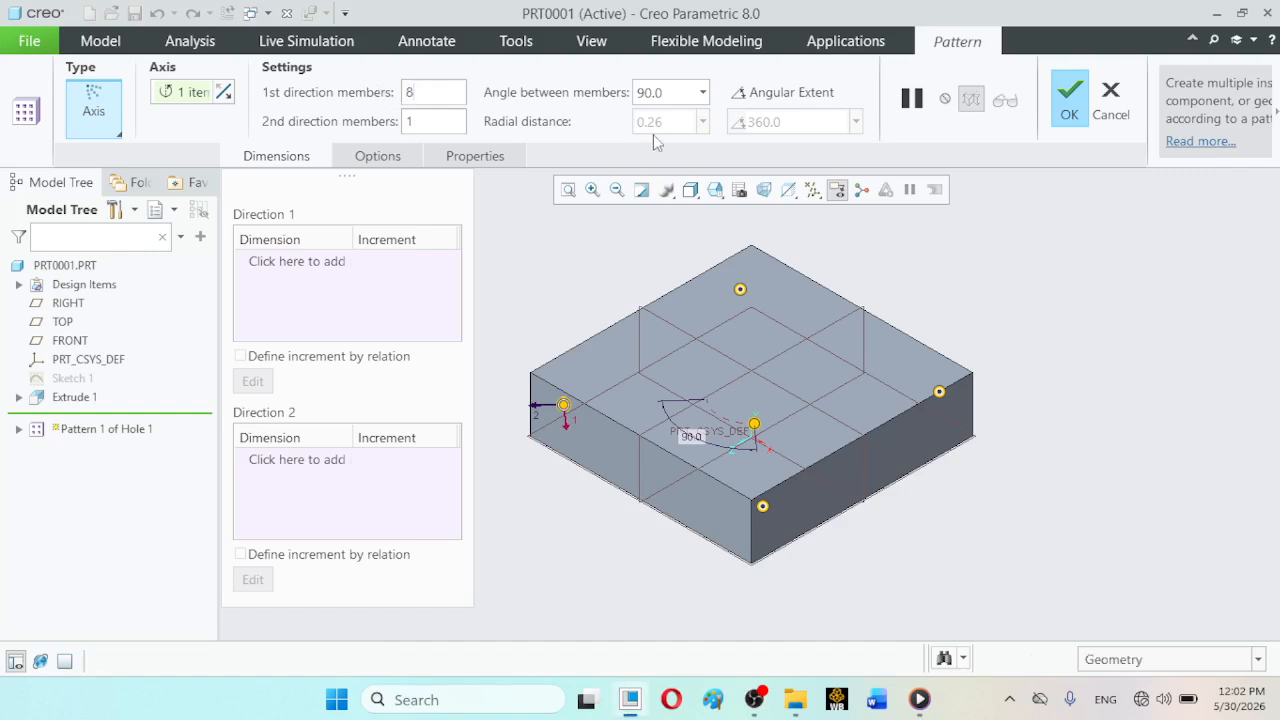
double_click(667, 93)
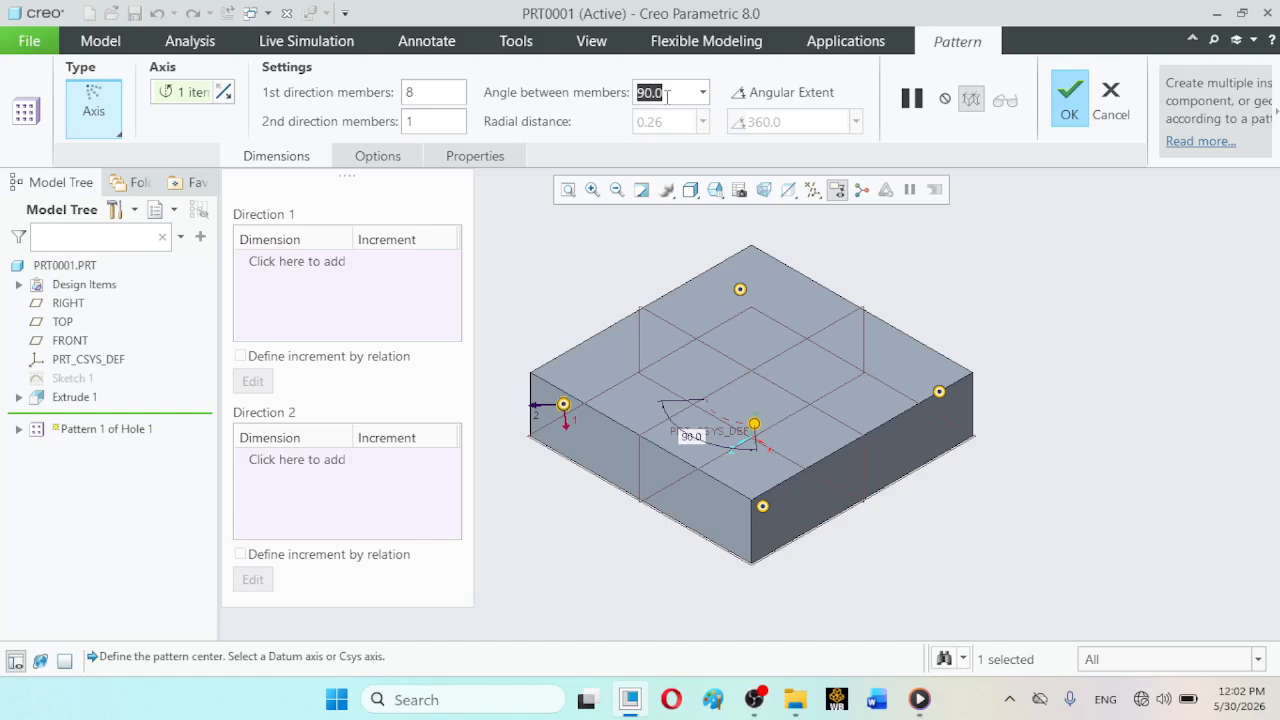
type("4")
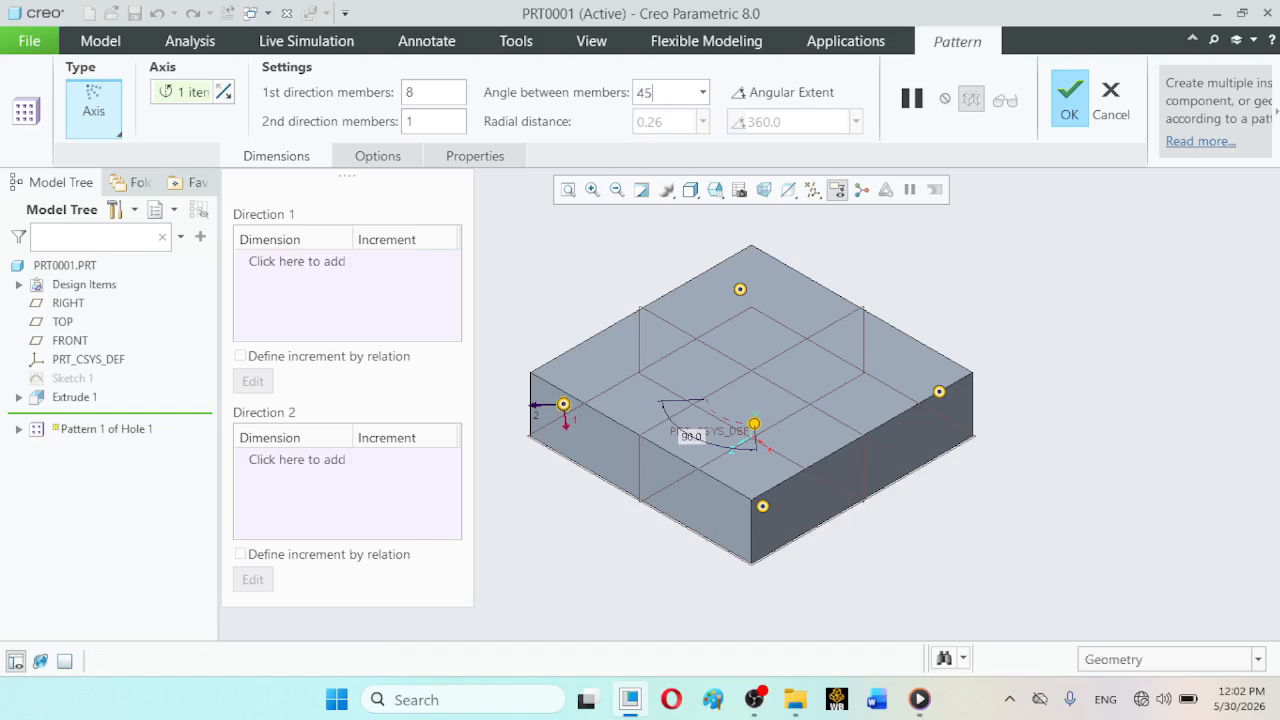
type("5")
key("Return")
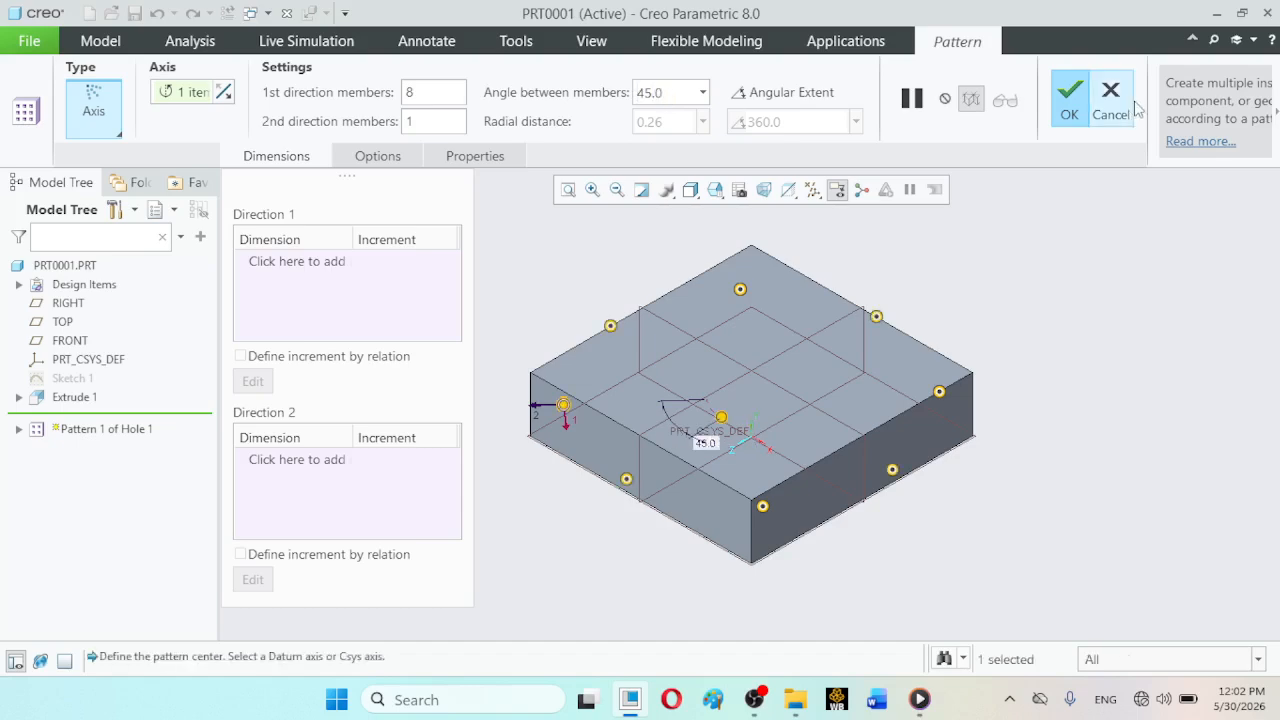
left_click(1072, 106)
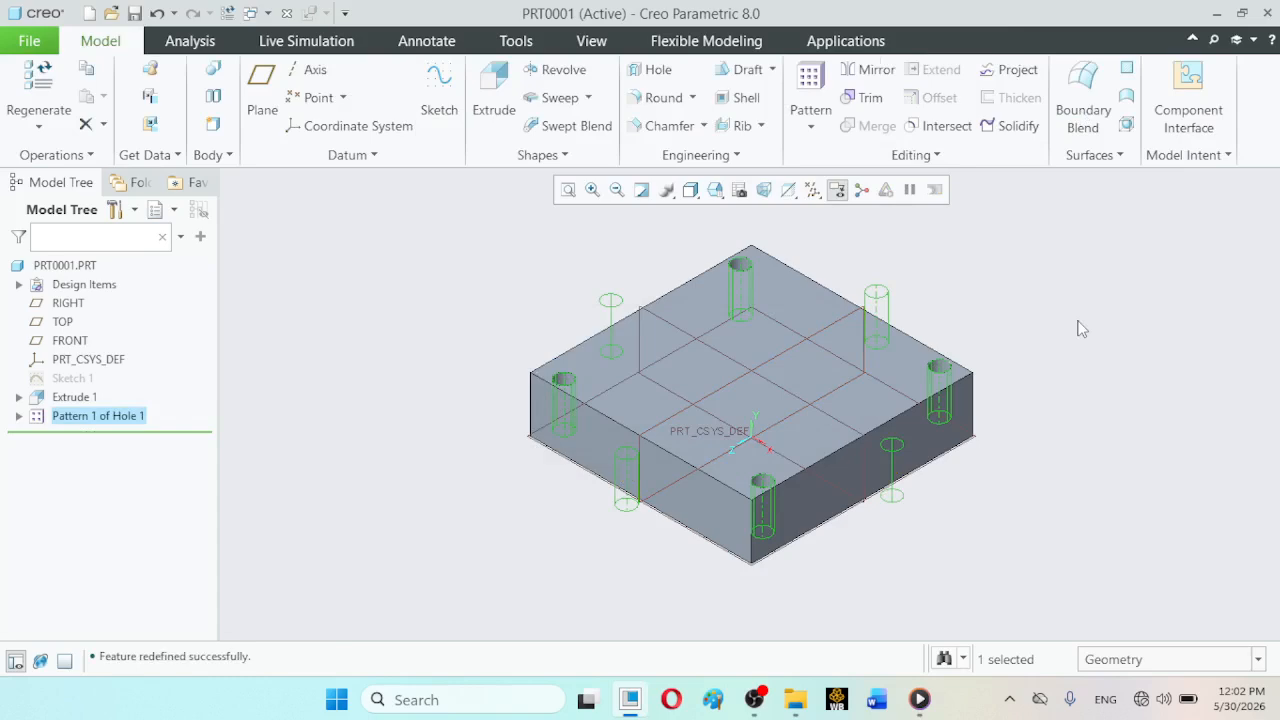
- Orient the model to the TOP view and examine how the patterned holes lie relative to the block
left_click(715, 190)
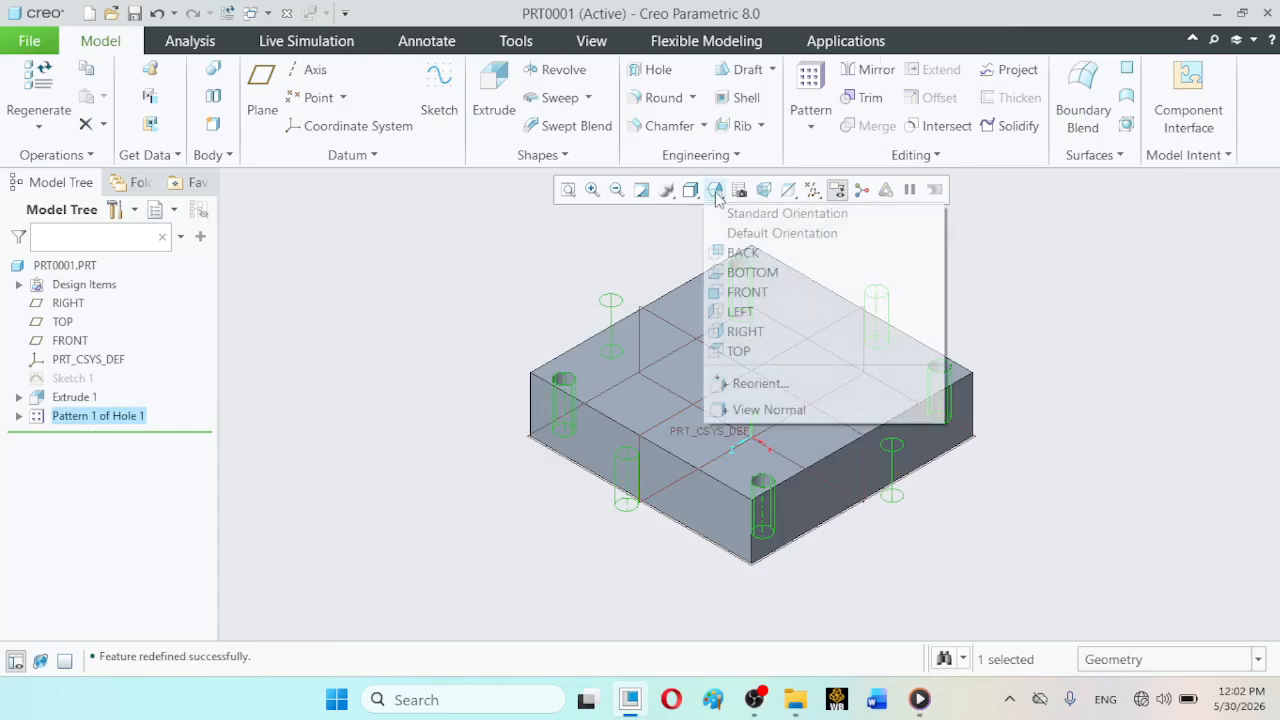
left_click(726, 352)
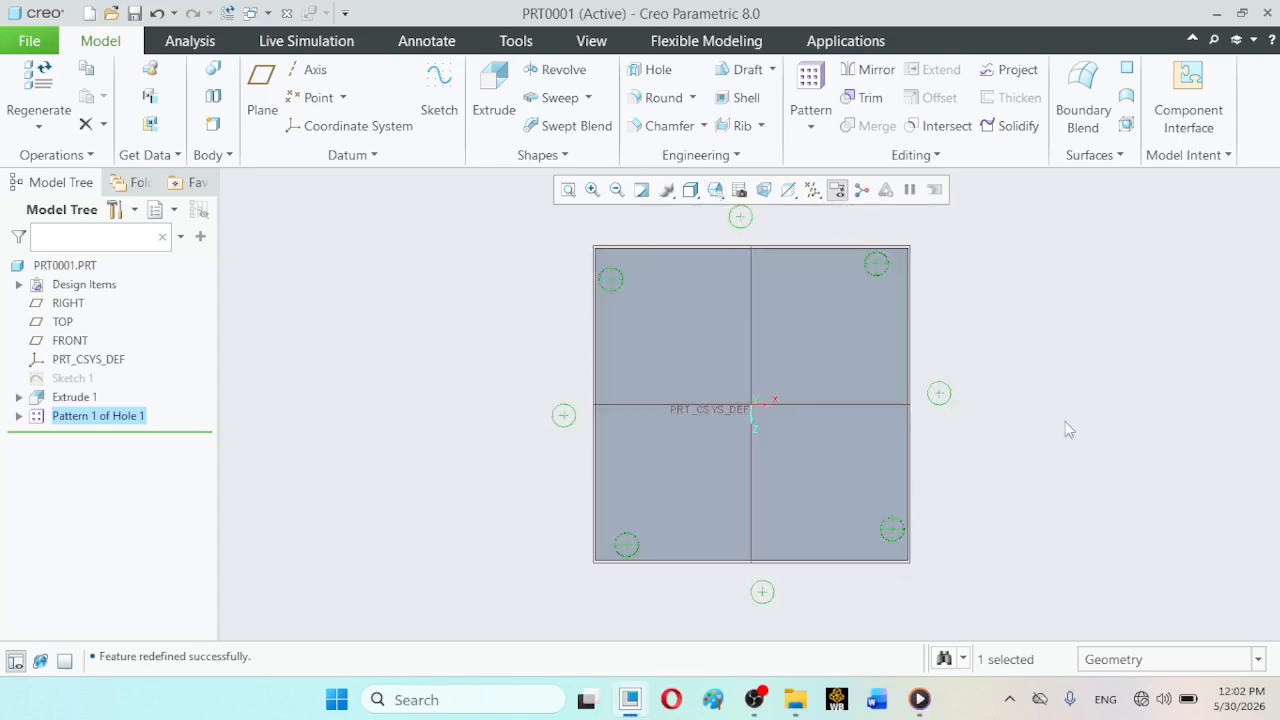
left_click(1087, 433)
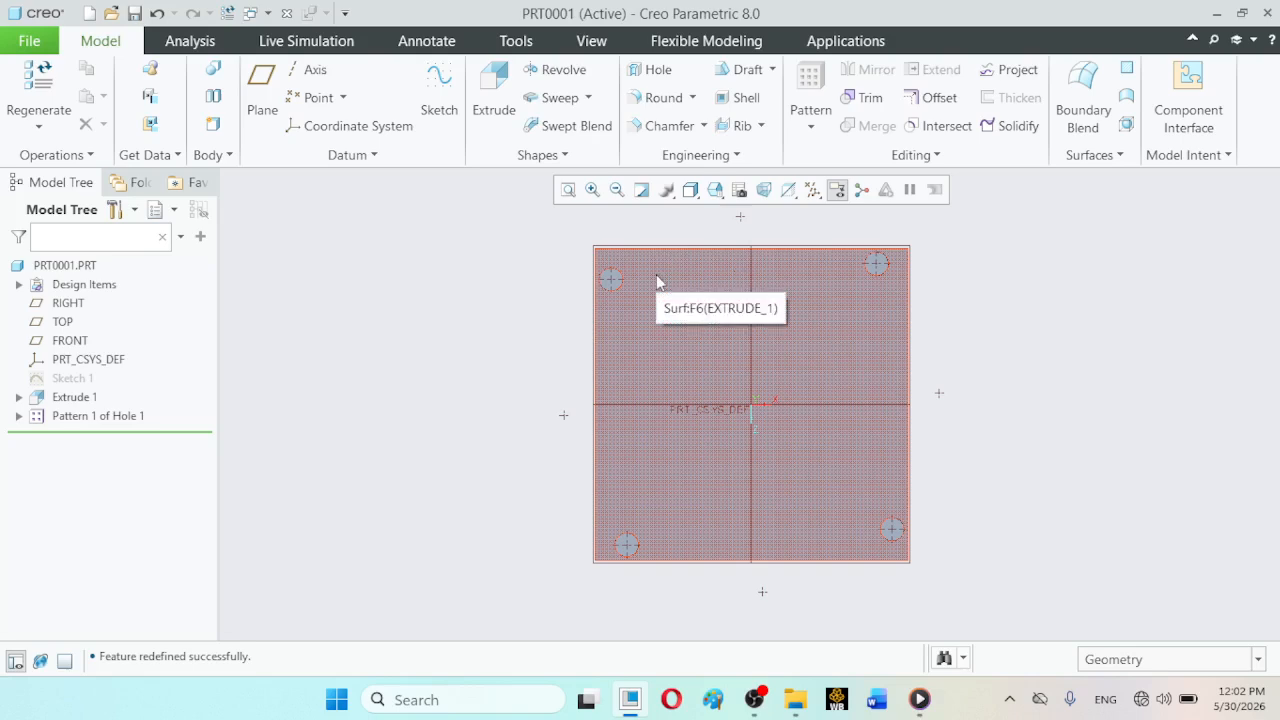
- Redefine the hole pattern, reverse its angular direction about the axis and flip it back, and accept the pattern
left_click(125, 415)
left_click(150, 300)
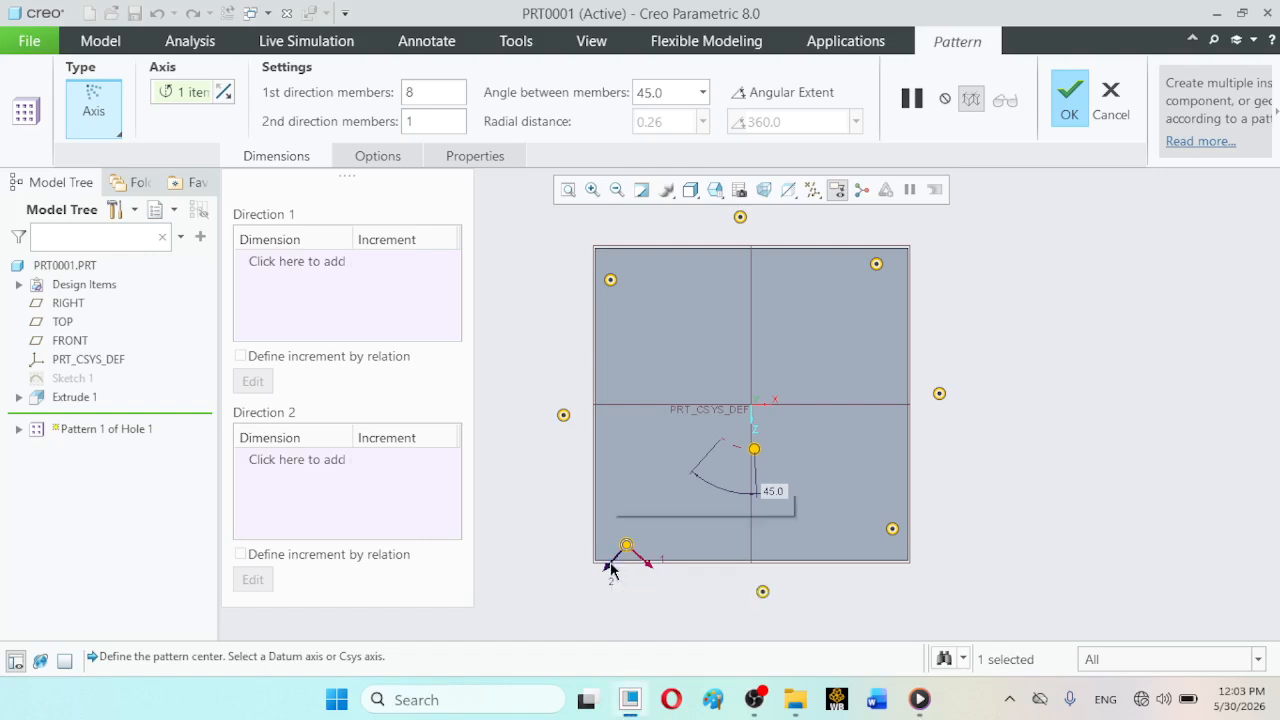
left_click(609, 565)
left_click(224, 92)
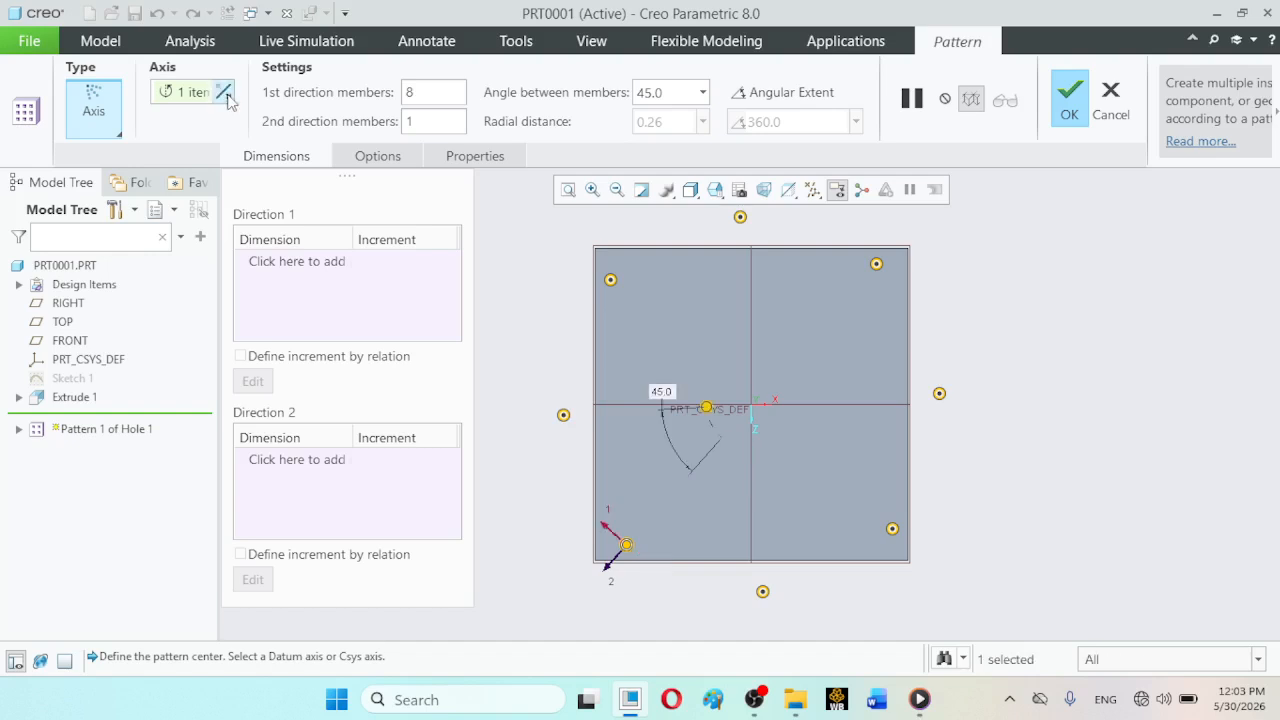
left_click(224, 92)
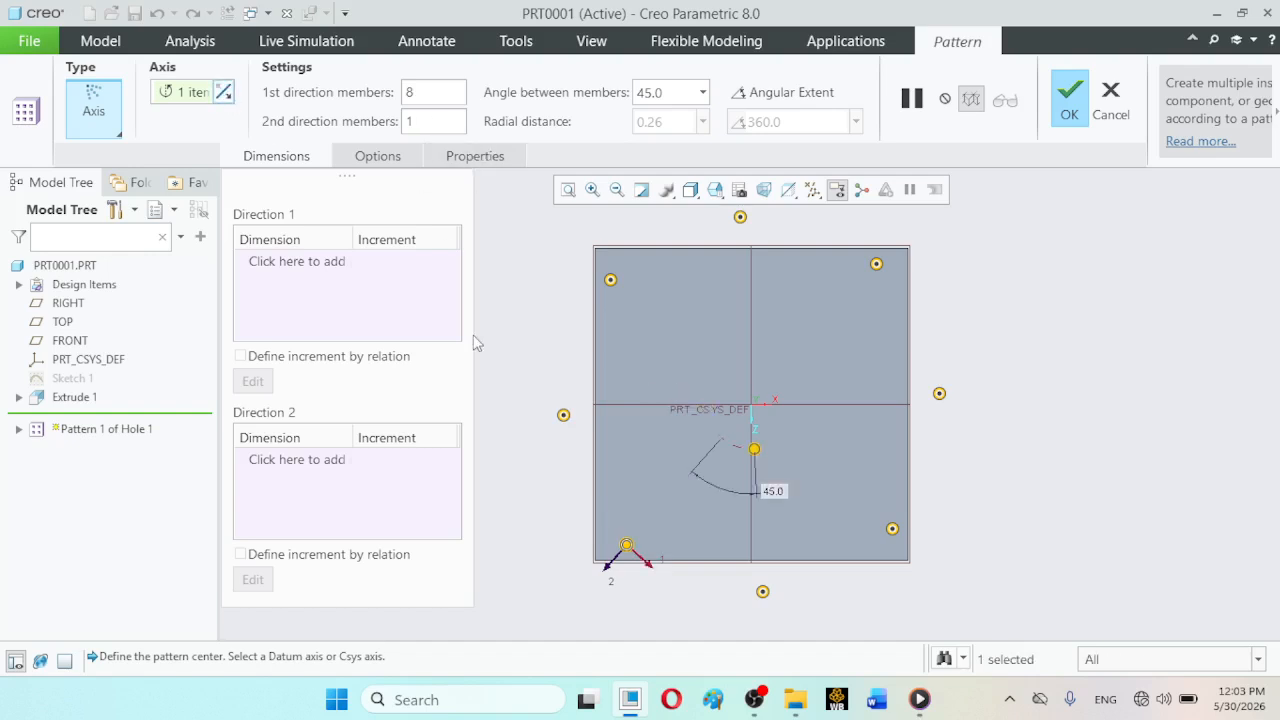
left_click(614, 570)
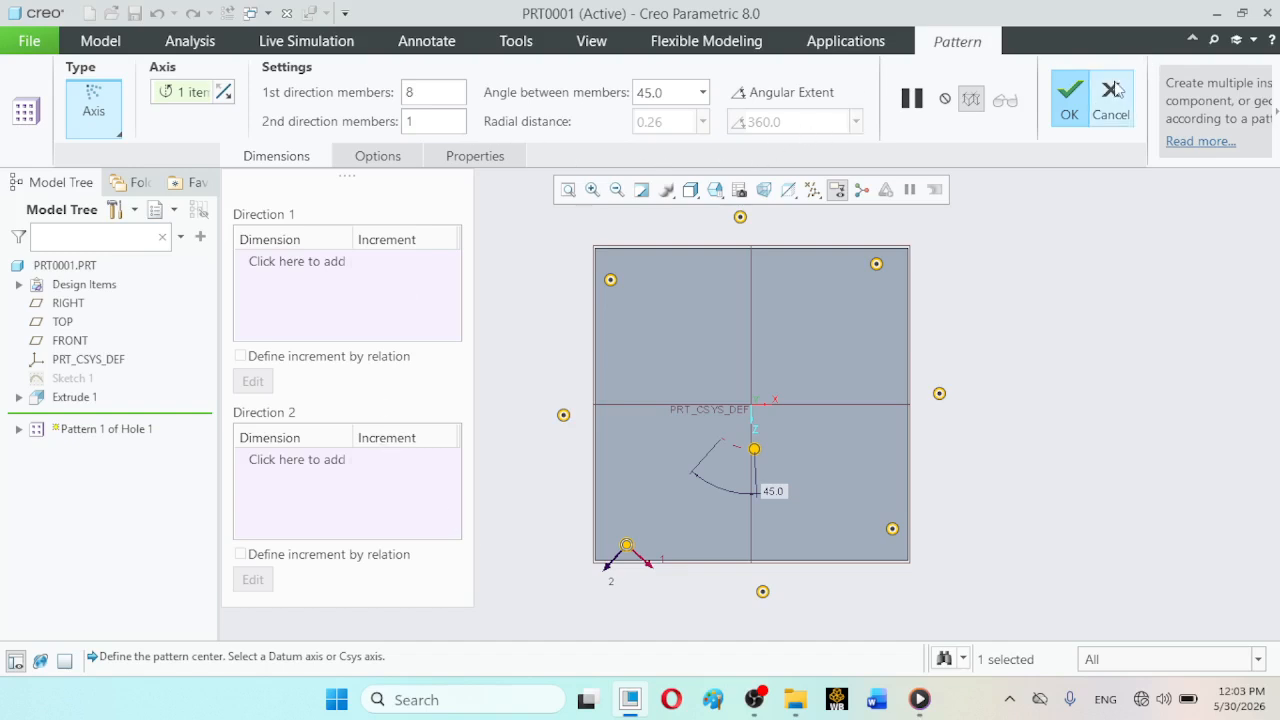
left_click(1069, 100)
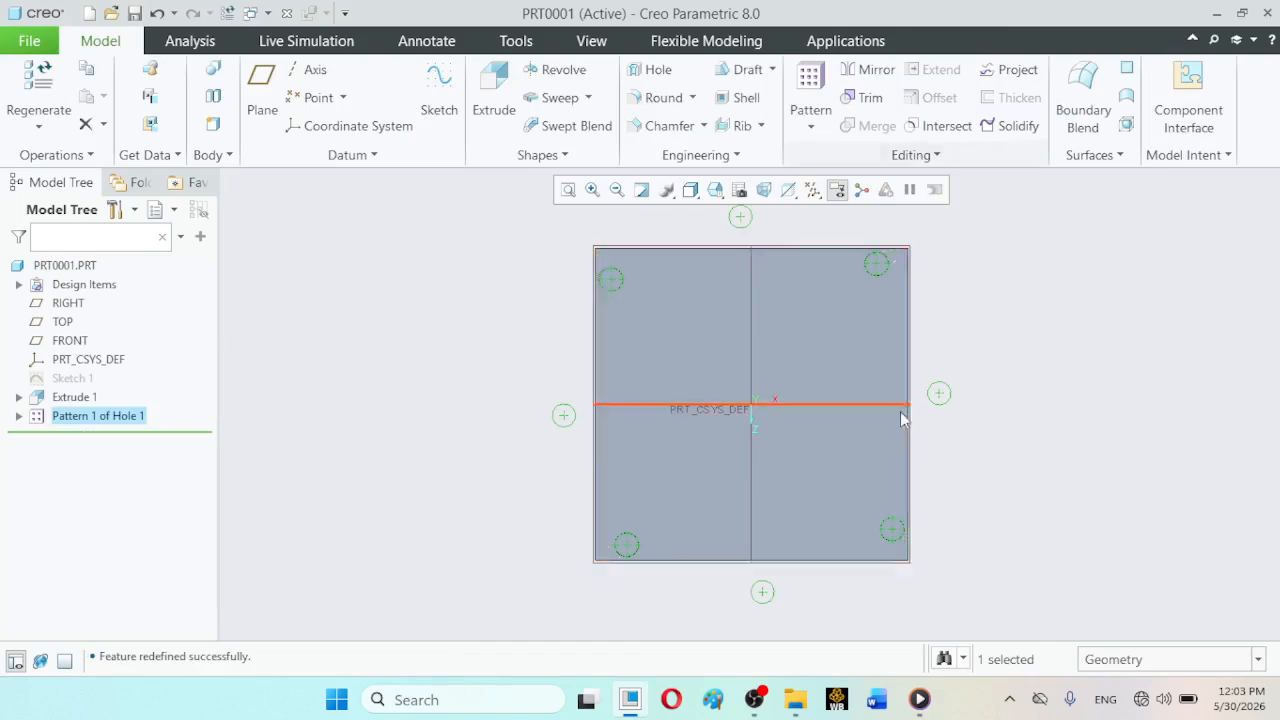
left_click(1147, 437)
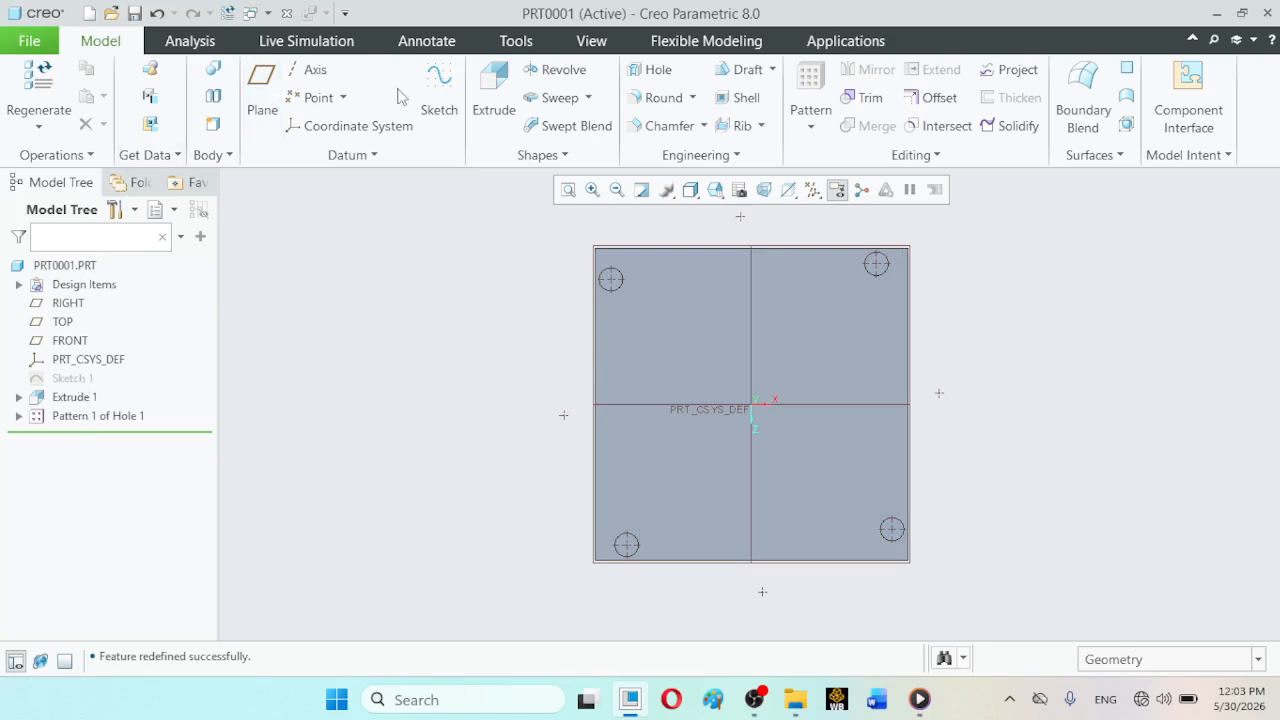
left_click(440, 90)
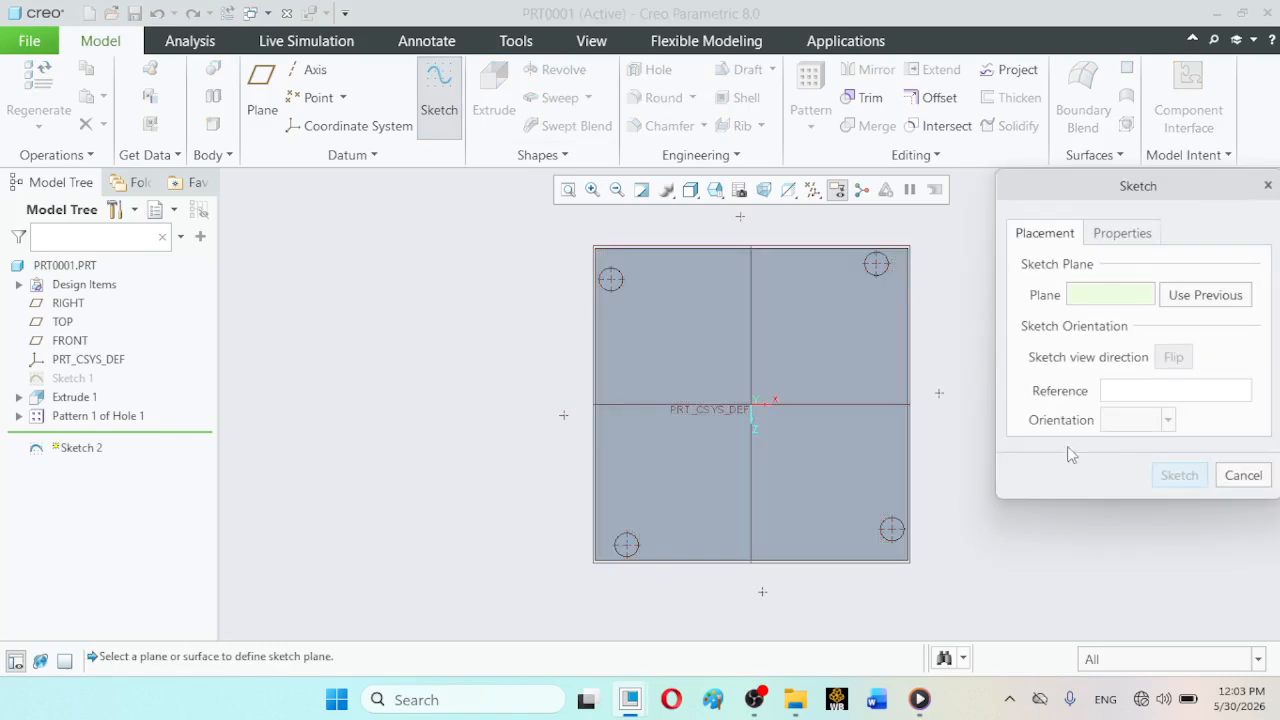
left_click(728, 282)
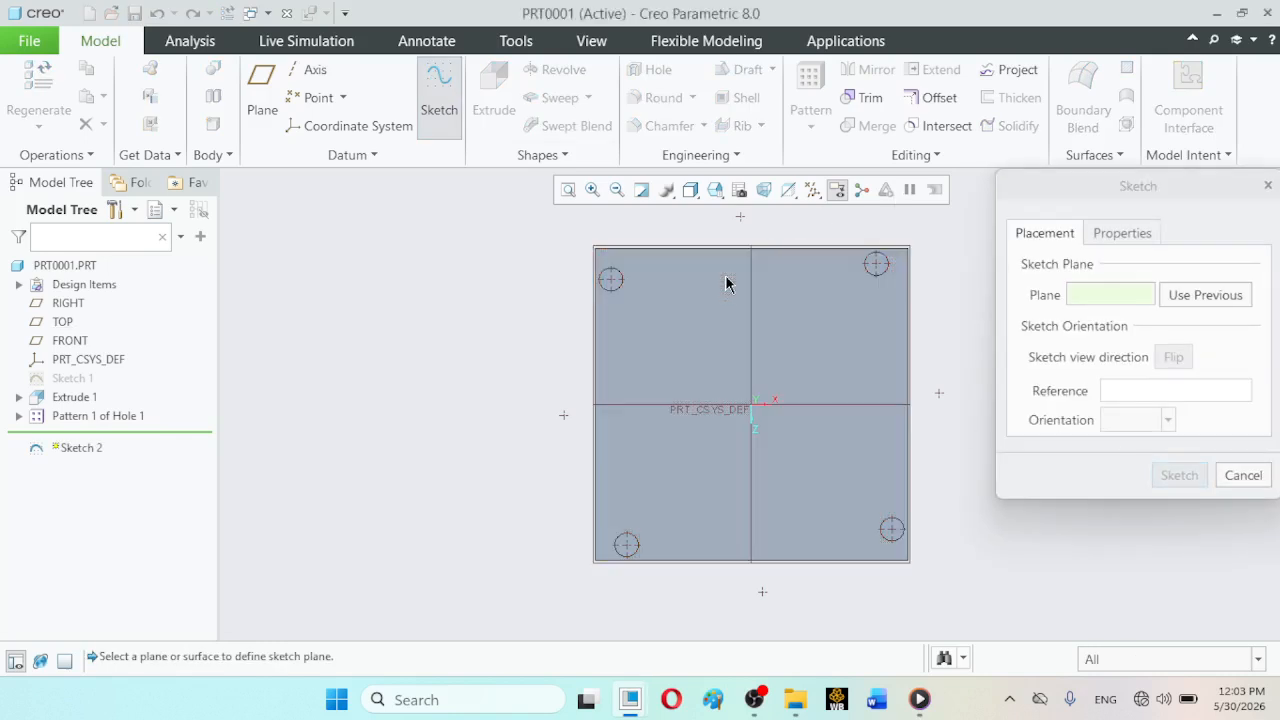
left_click(1172, 478)
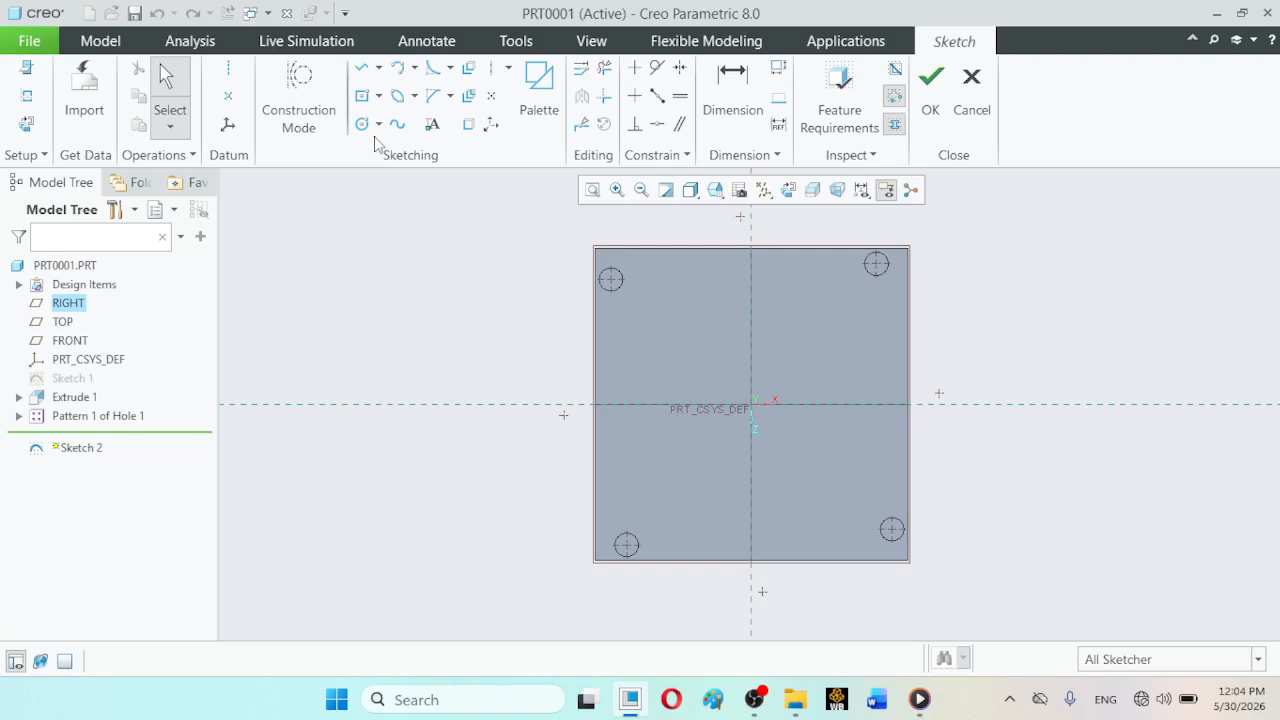
left_click(975, 85)
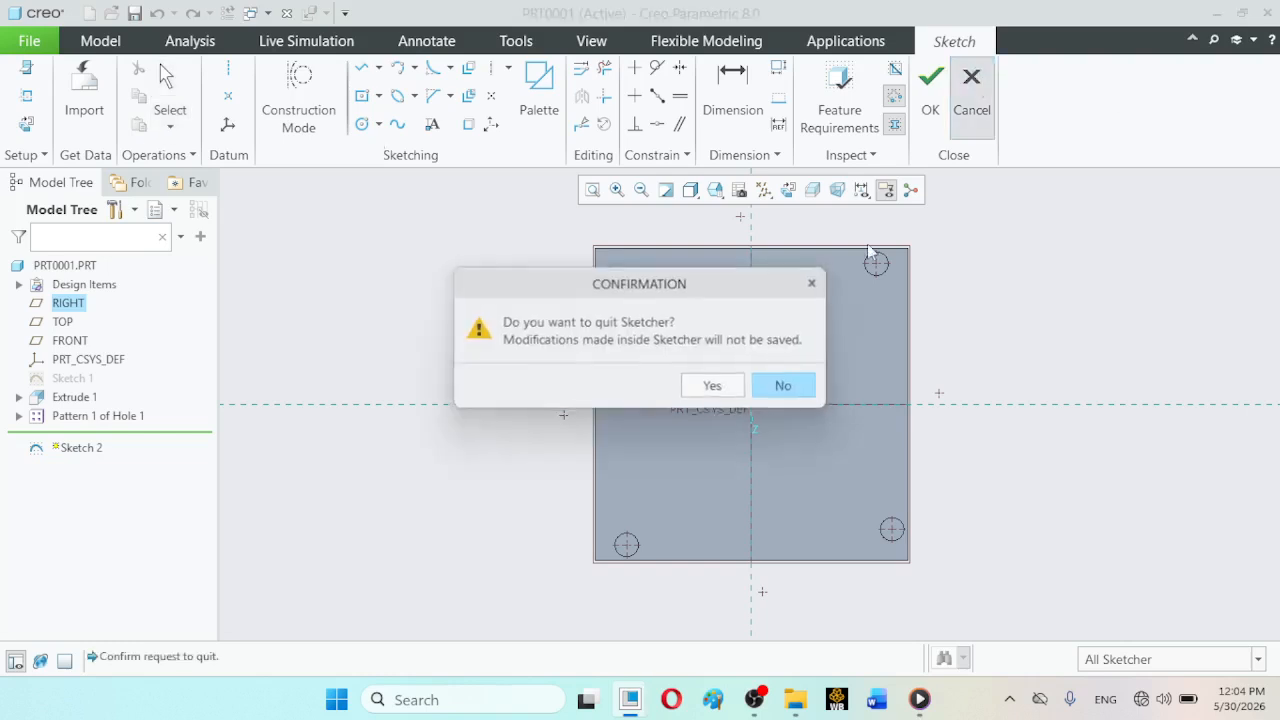
left_click(713, 389)
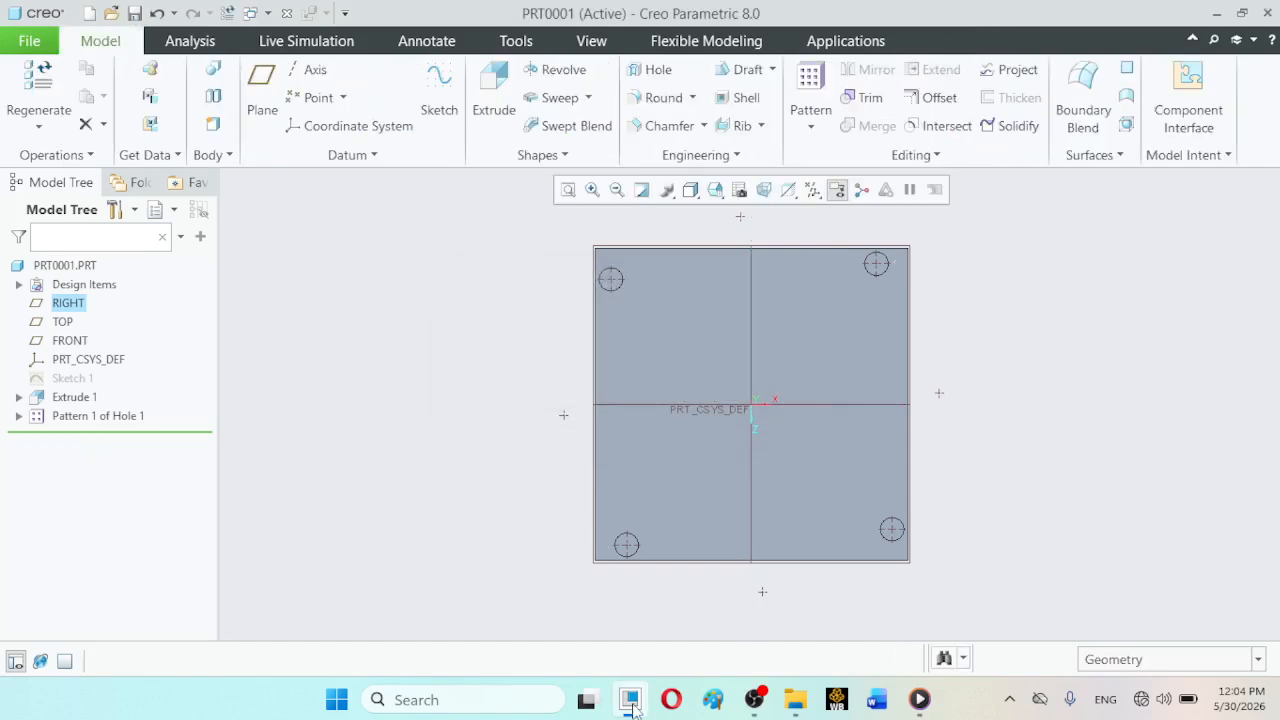
left_click(760, 702)
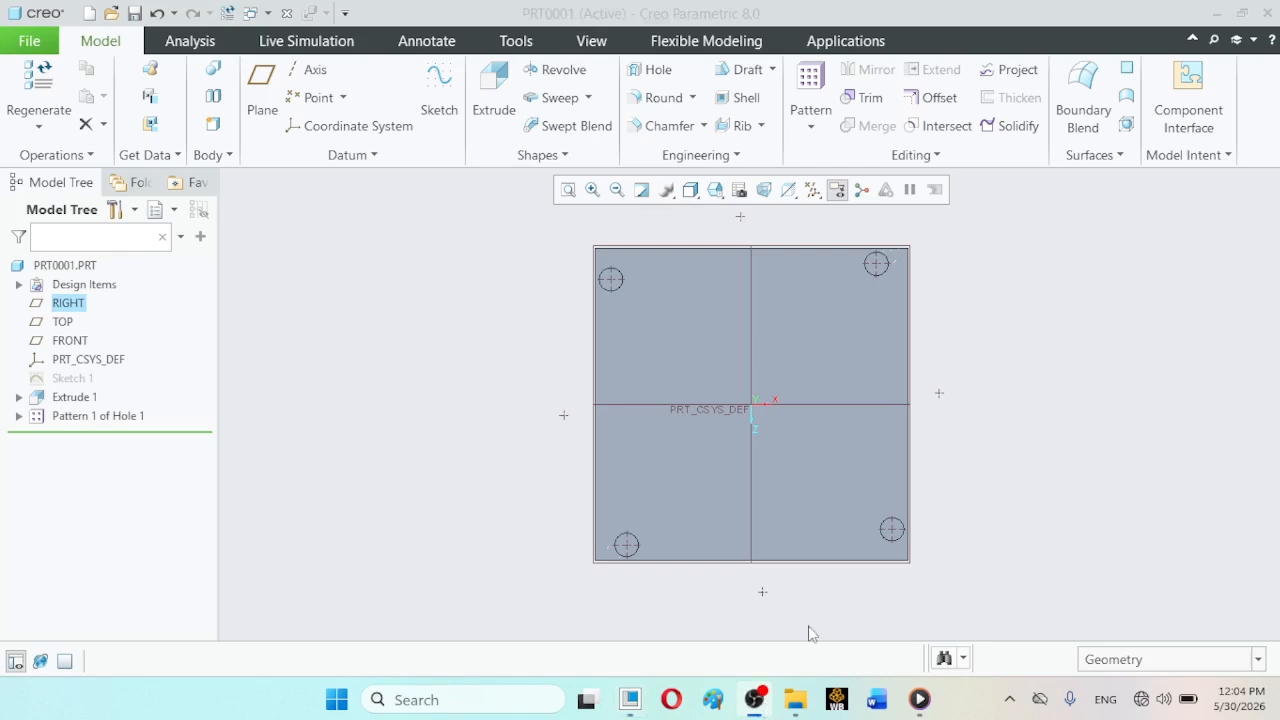
left_click(630, 700)
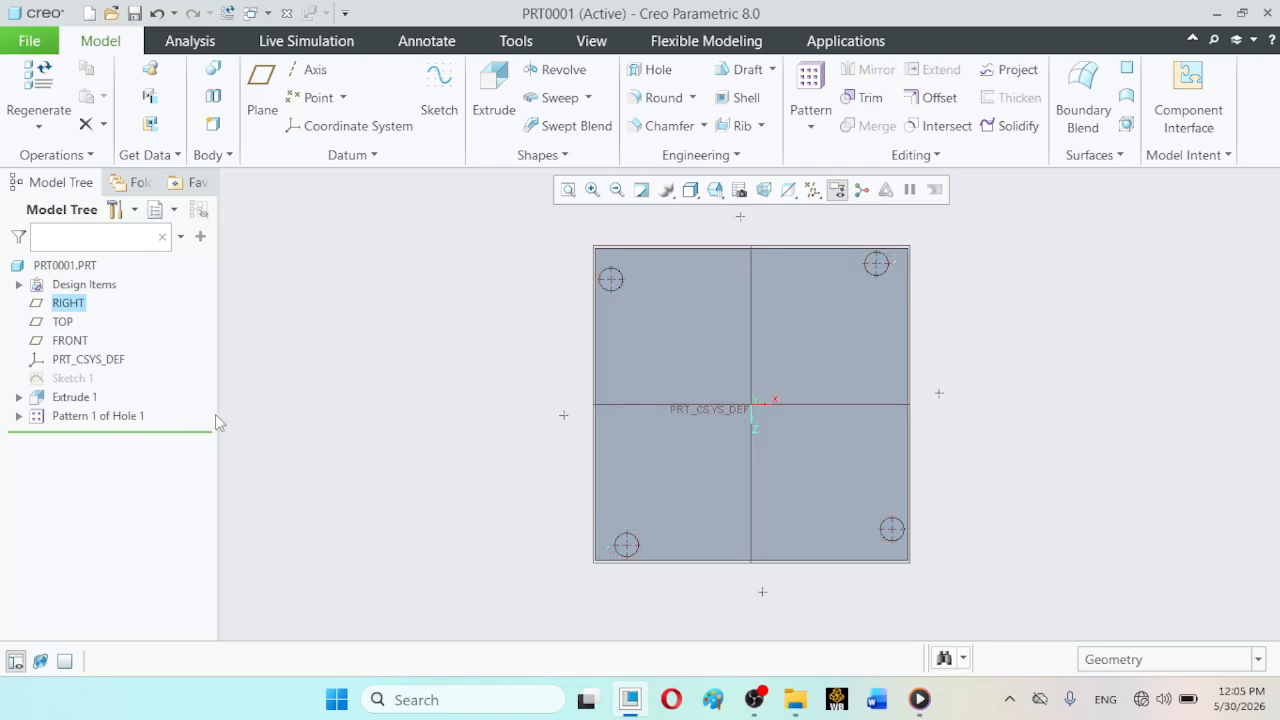
- Undo the block resizing and hole pattern changes back to the original rectangular block with the single unpatterned Hole 1
left_click(158, 13)
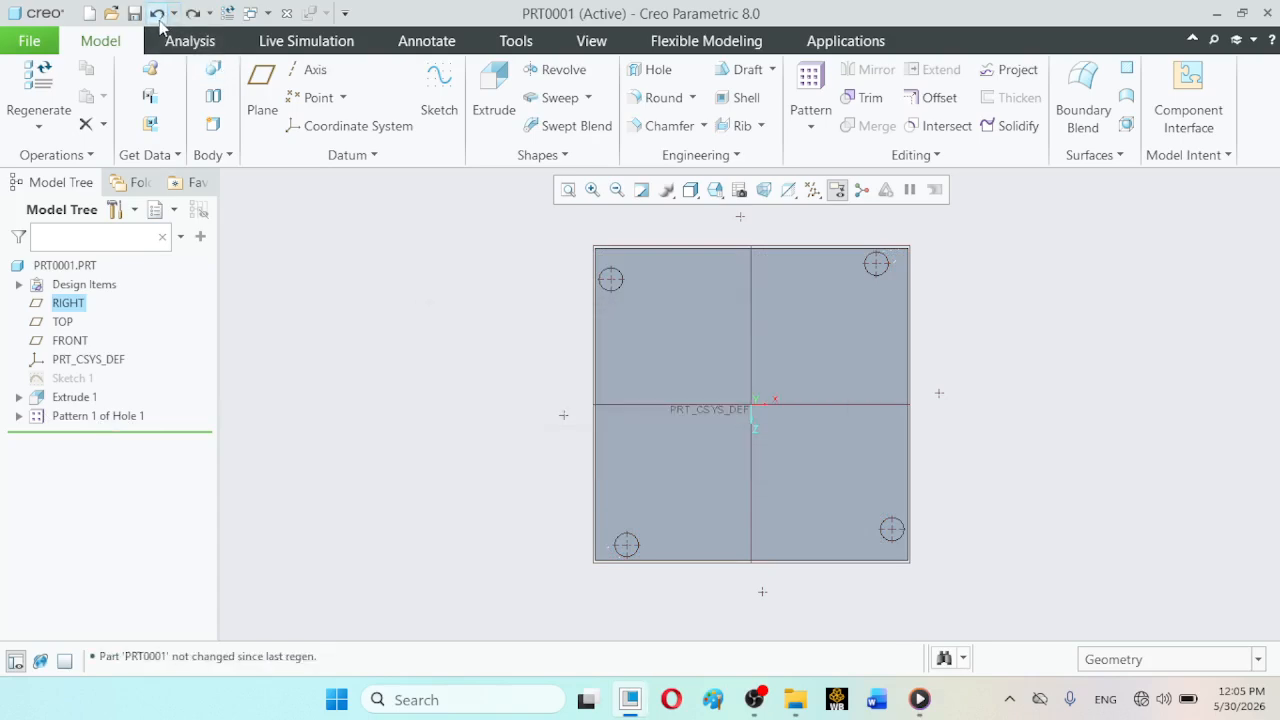
left_click(158, 18)
left_click(155, 20)
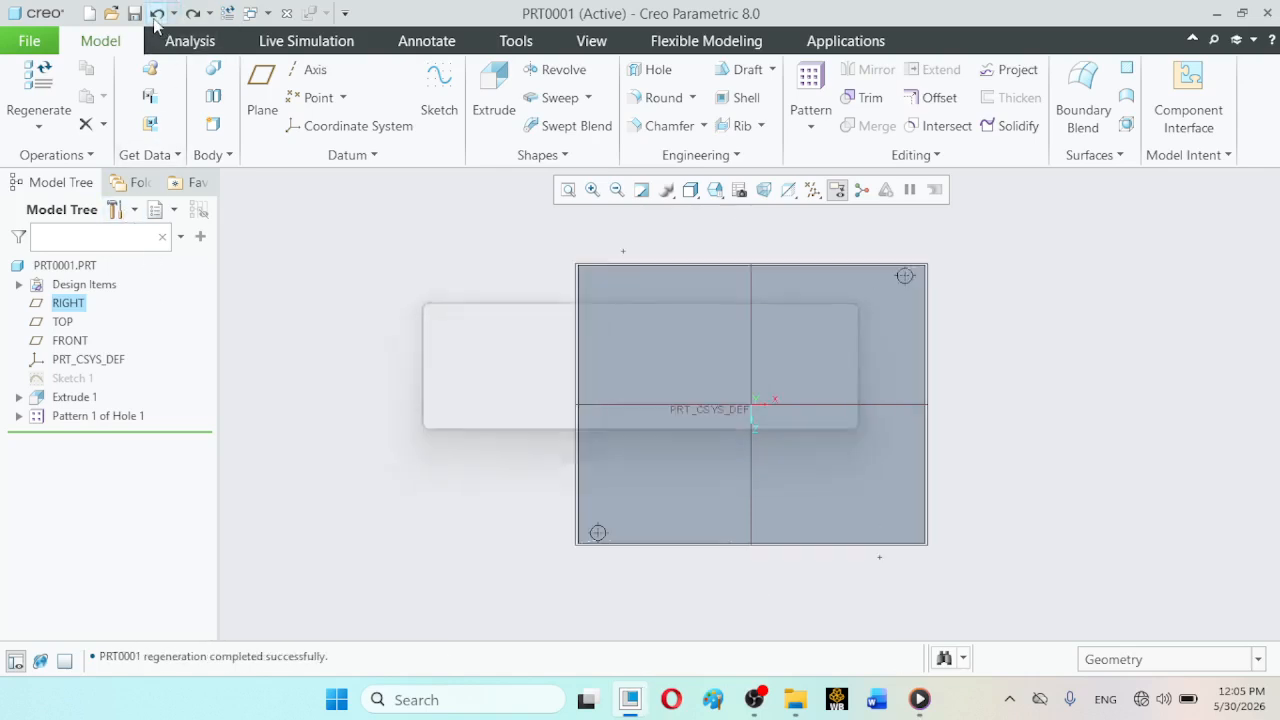
left_click(155, 20)
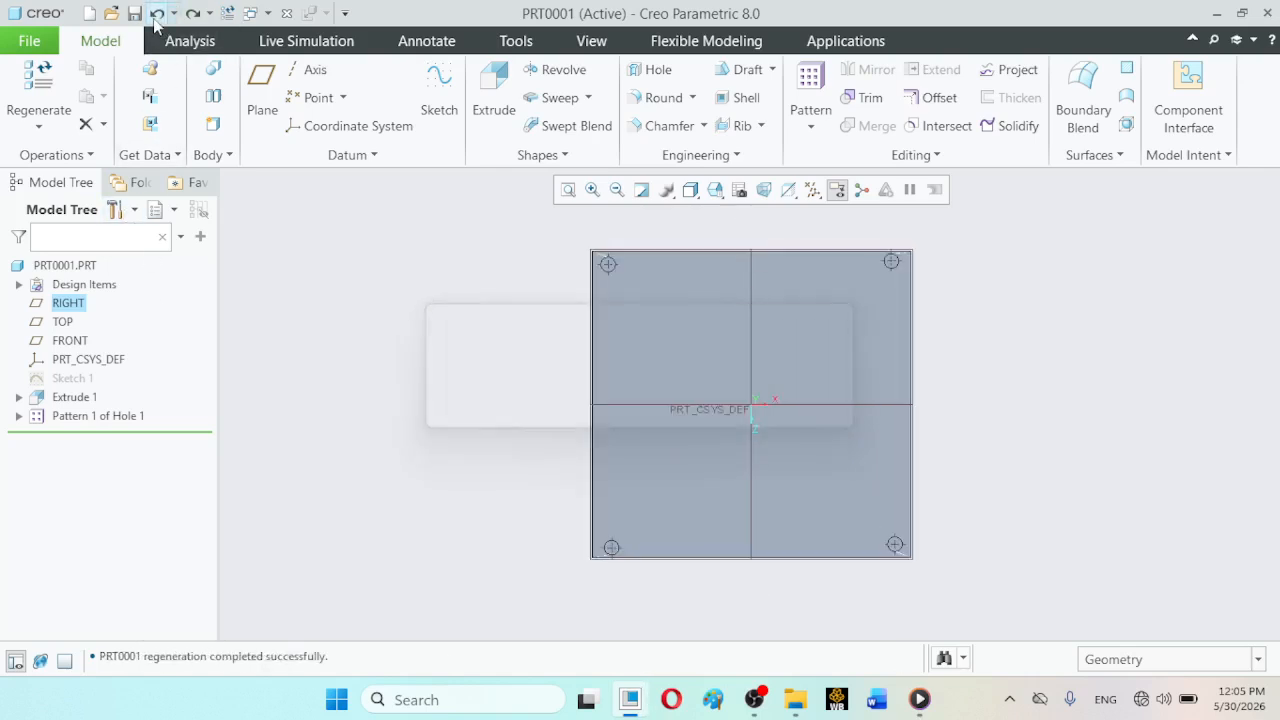
left_click(155, 20)
left_click(155, 20)
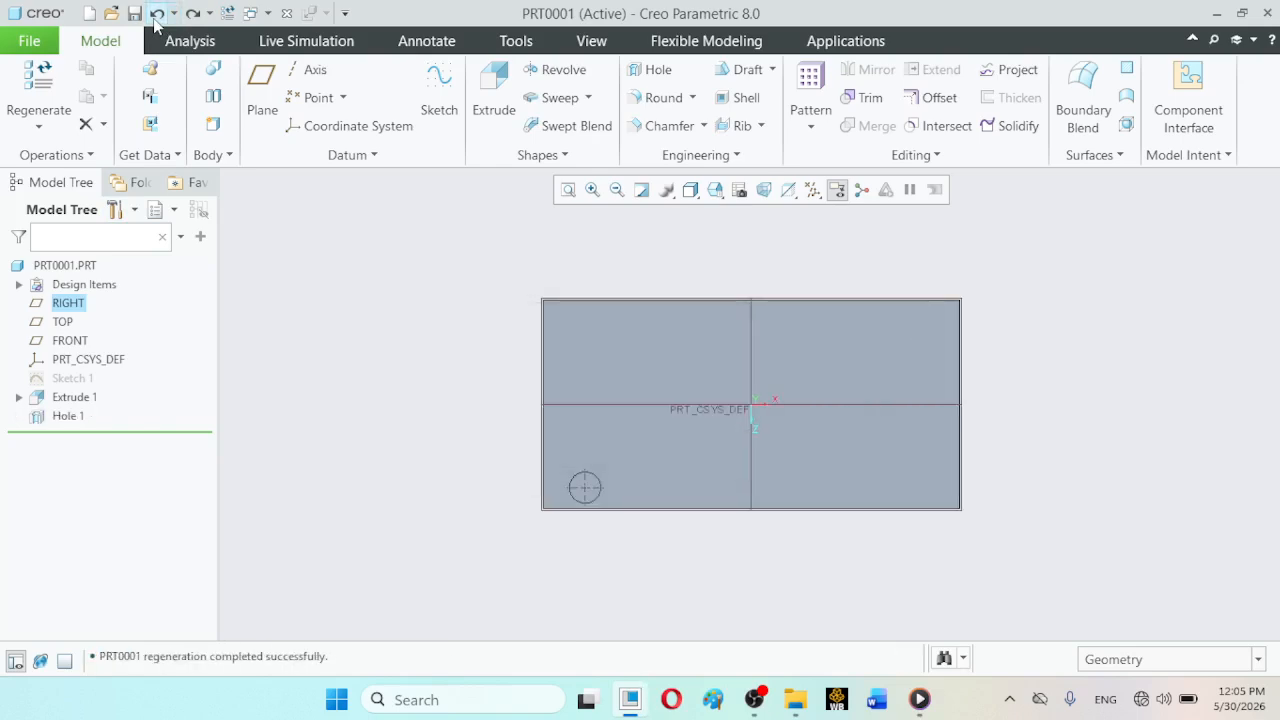
- Redefine Hole 1 and set its offset from the block's long front side face to 250
left_click(68, 416)
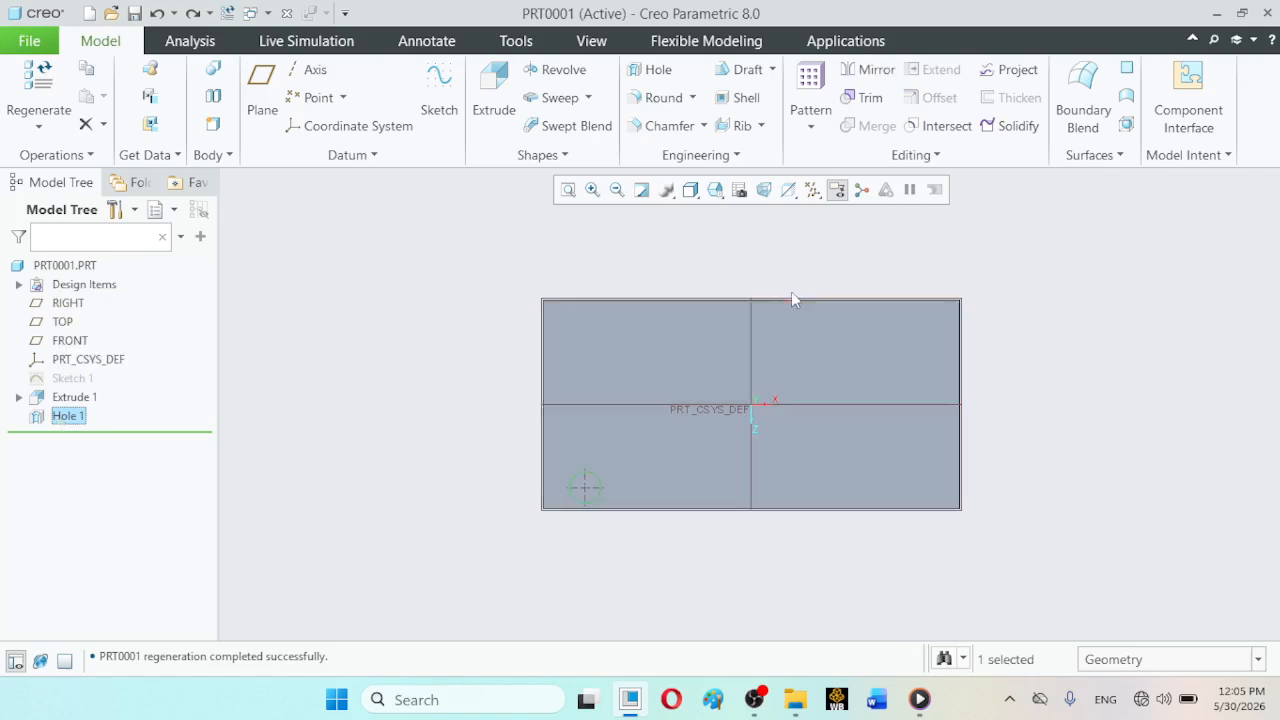
left_click(715, 190)
left_click(738, 211)
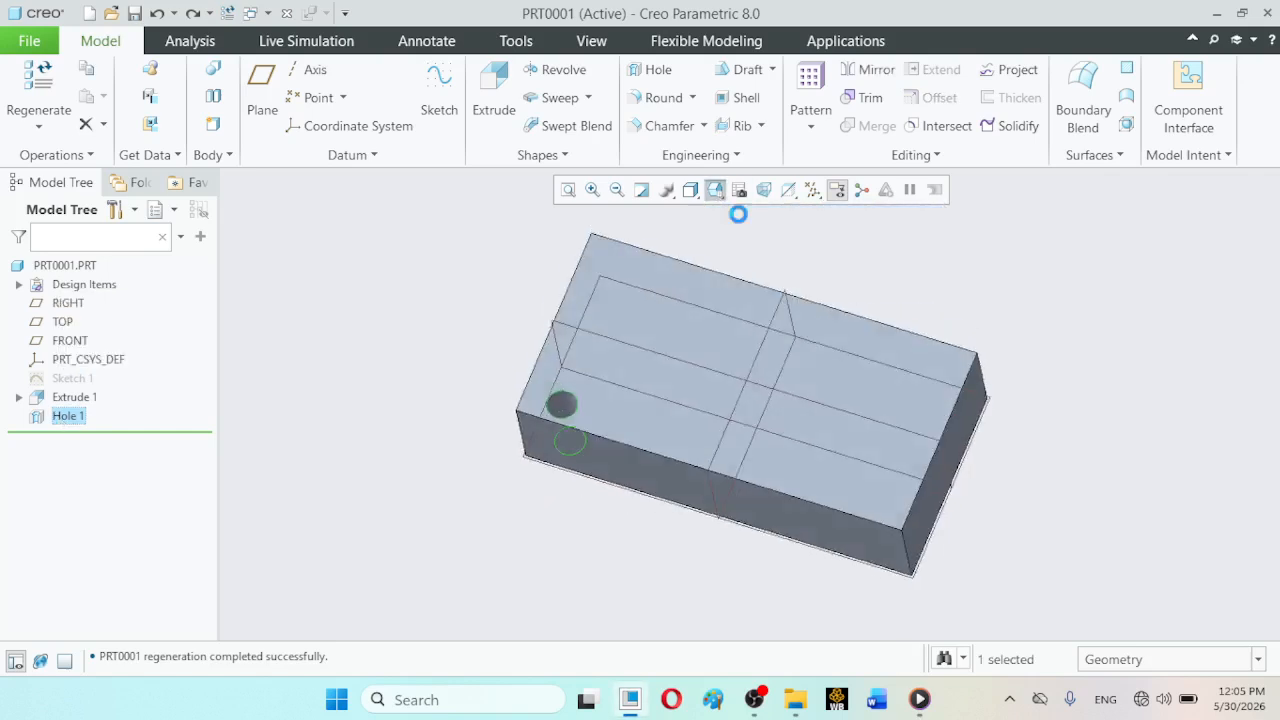
left_click(68, 418)
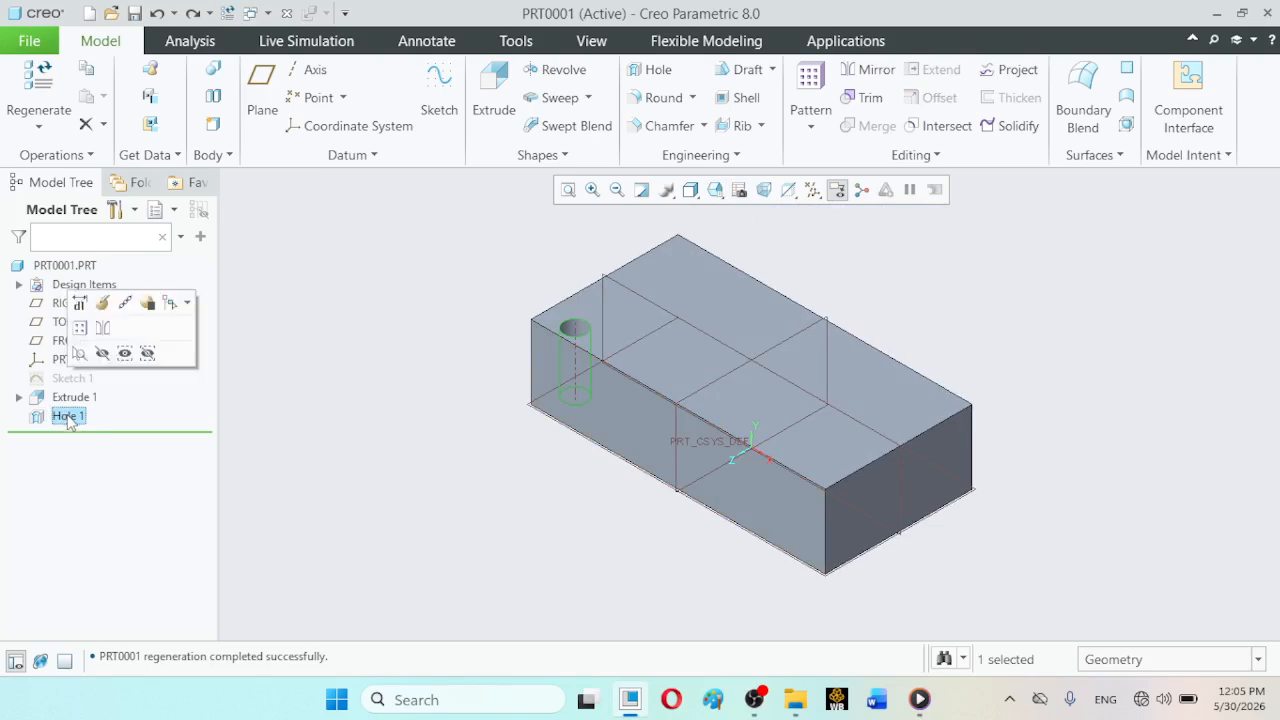
left_click(101, 309)
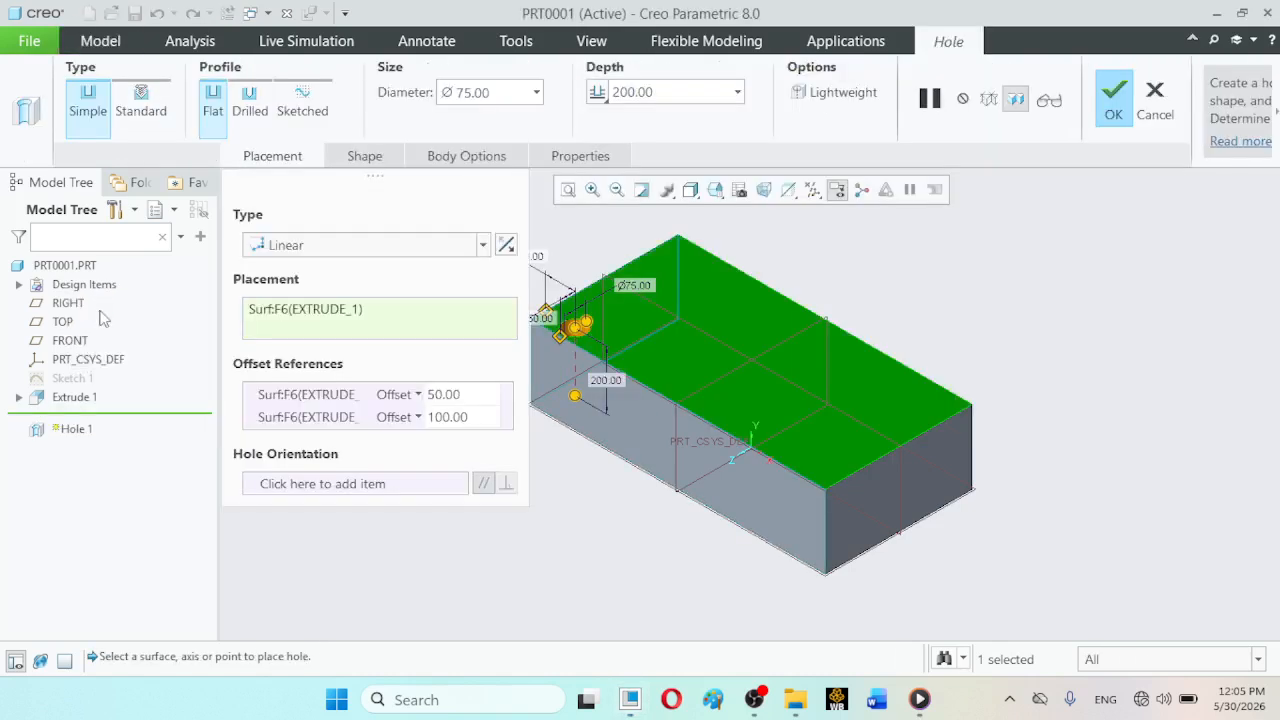
double_click(446, 395)
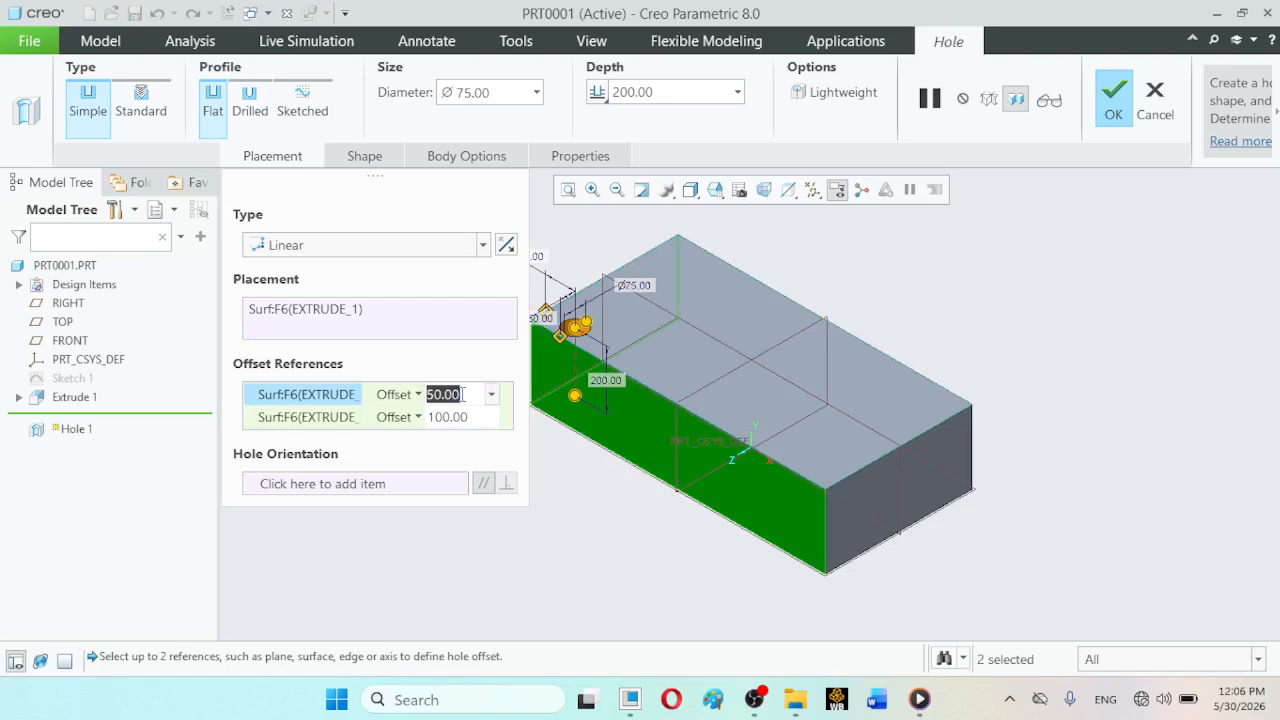
type("250.00")
key("Return")
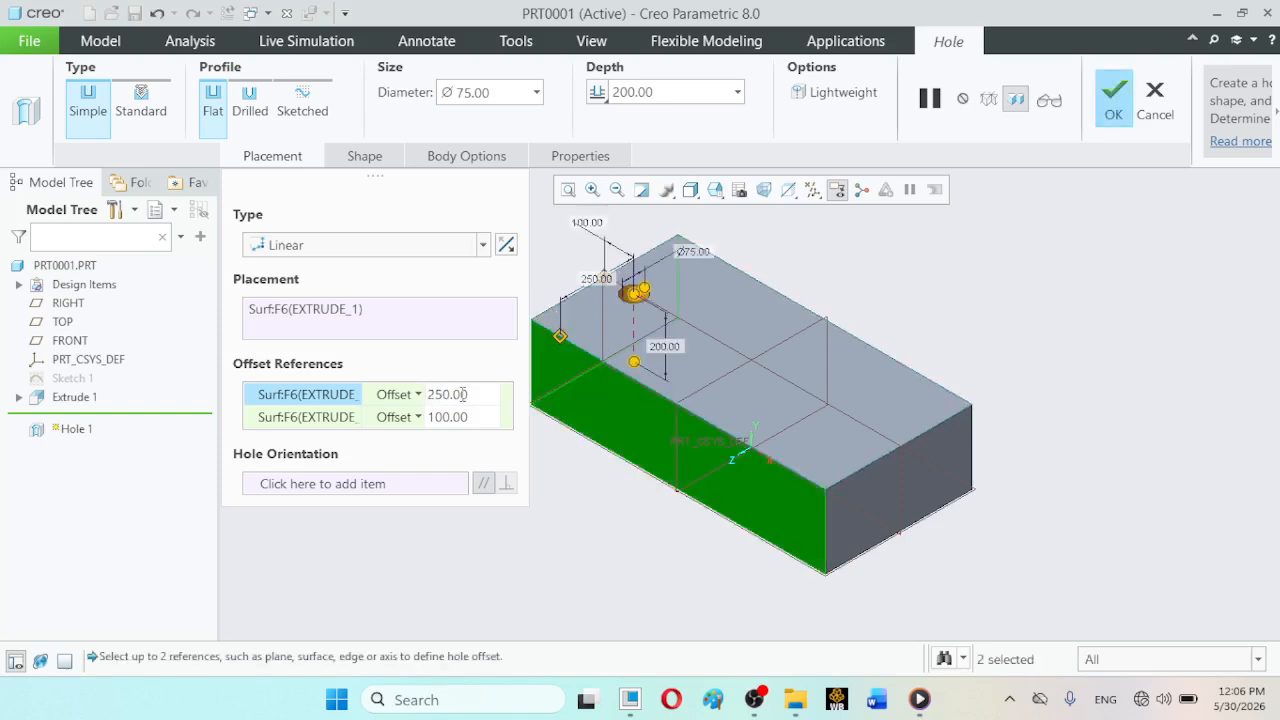
- Set the hole's offset from the block's short end face to 500 and check its position from the TOP view
double_click(466, 418)
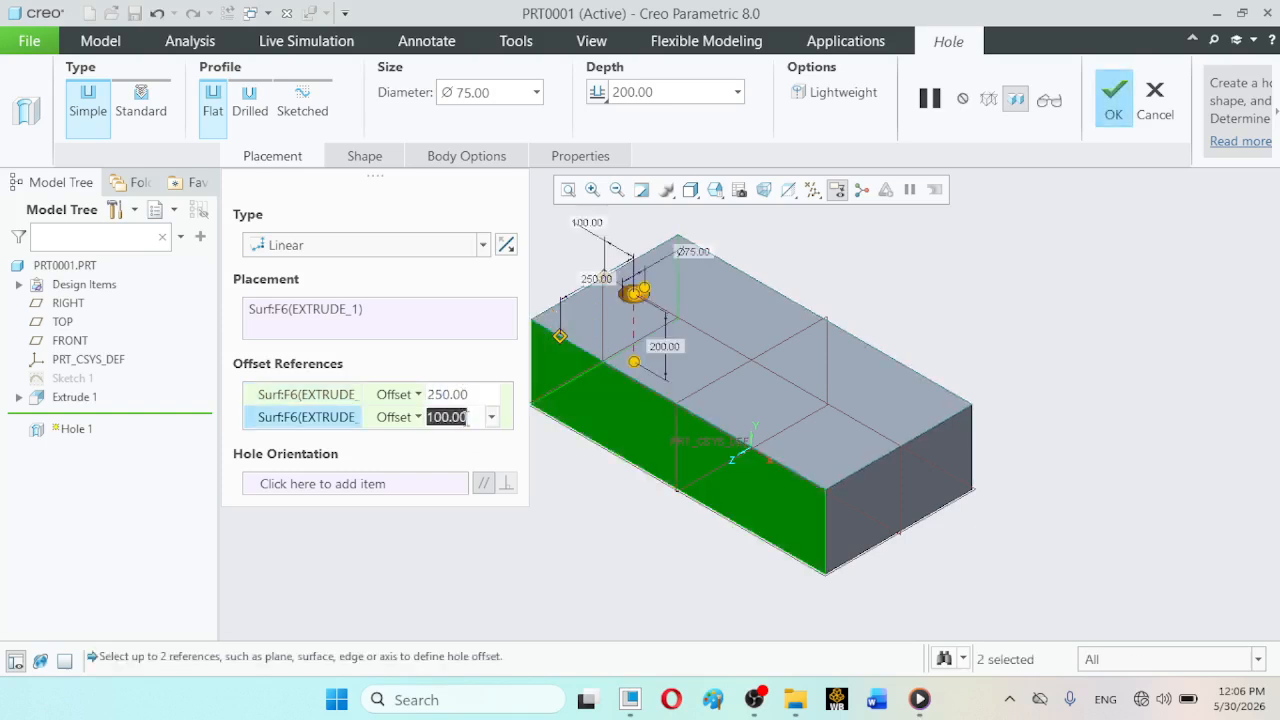
type("50")
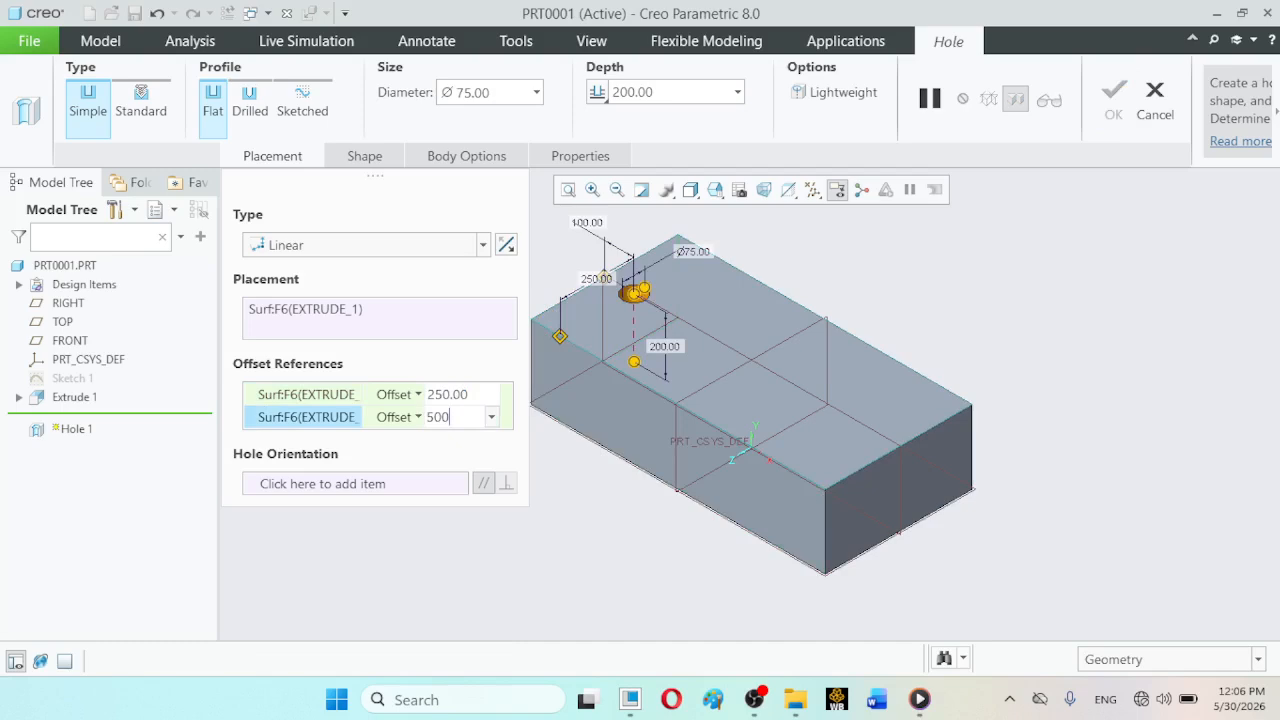
type("0")
key("Return")
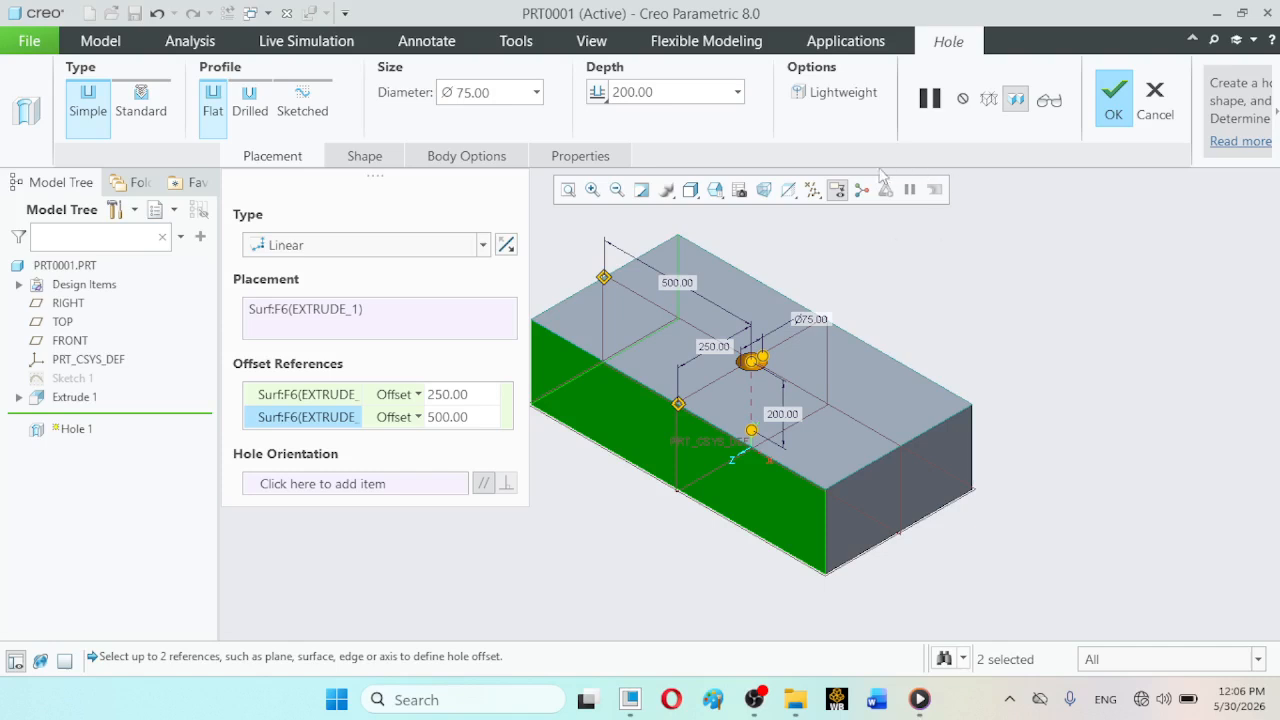
left_click(715, 190)
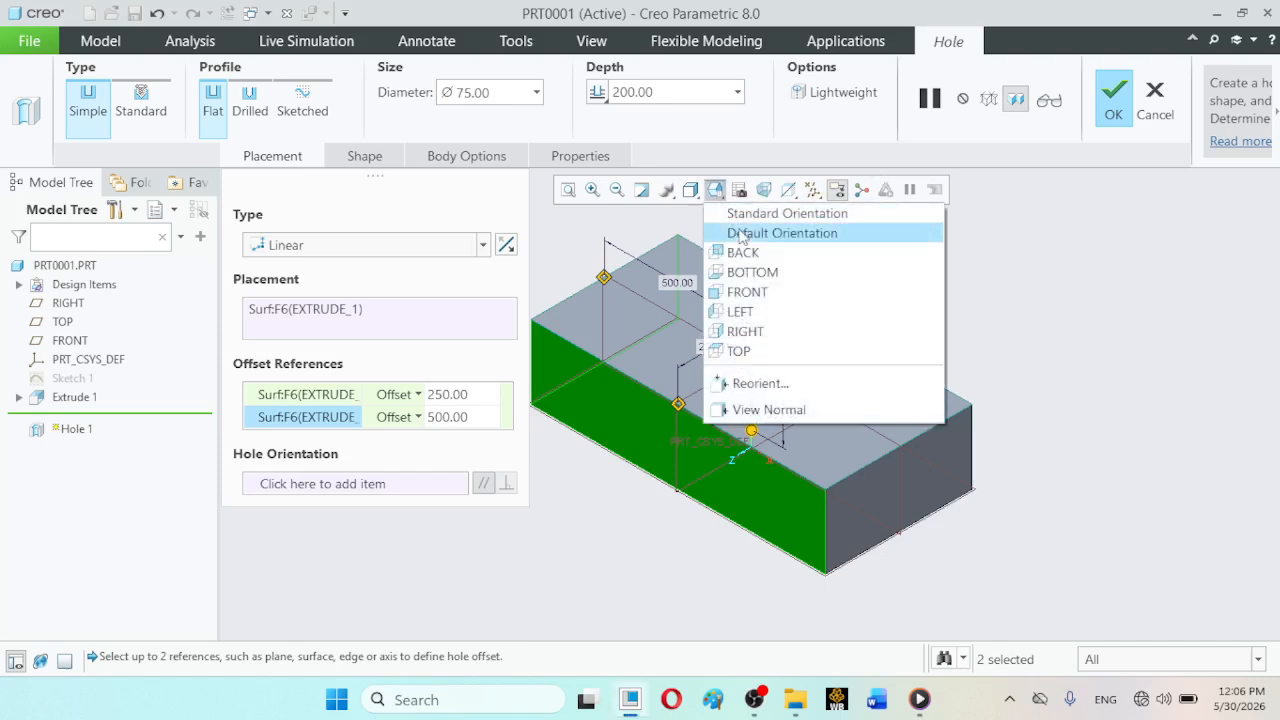
left_click(738, 350)
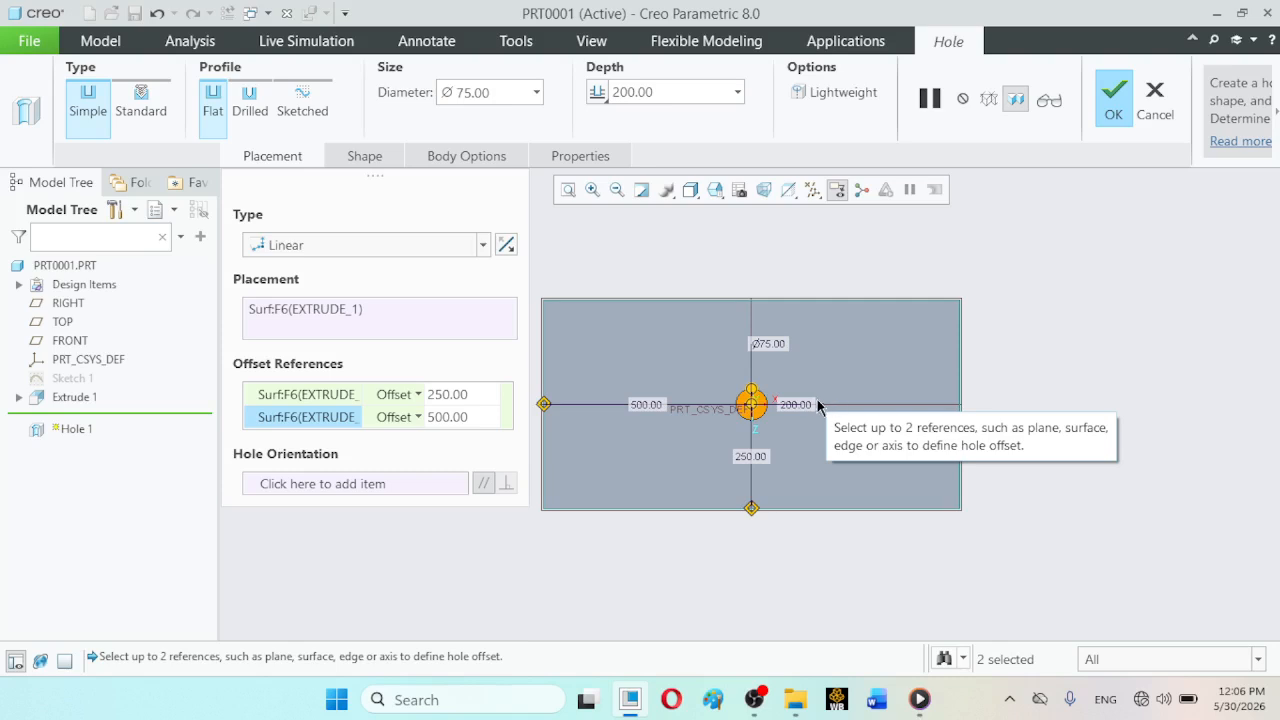
- Set the hole's offset from the short end face to 600, accept the redefinition and return to the standard orientation
double_click(470, 417)
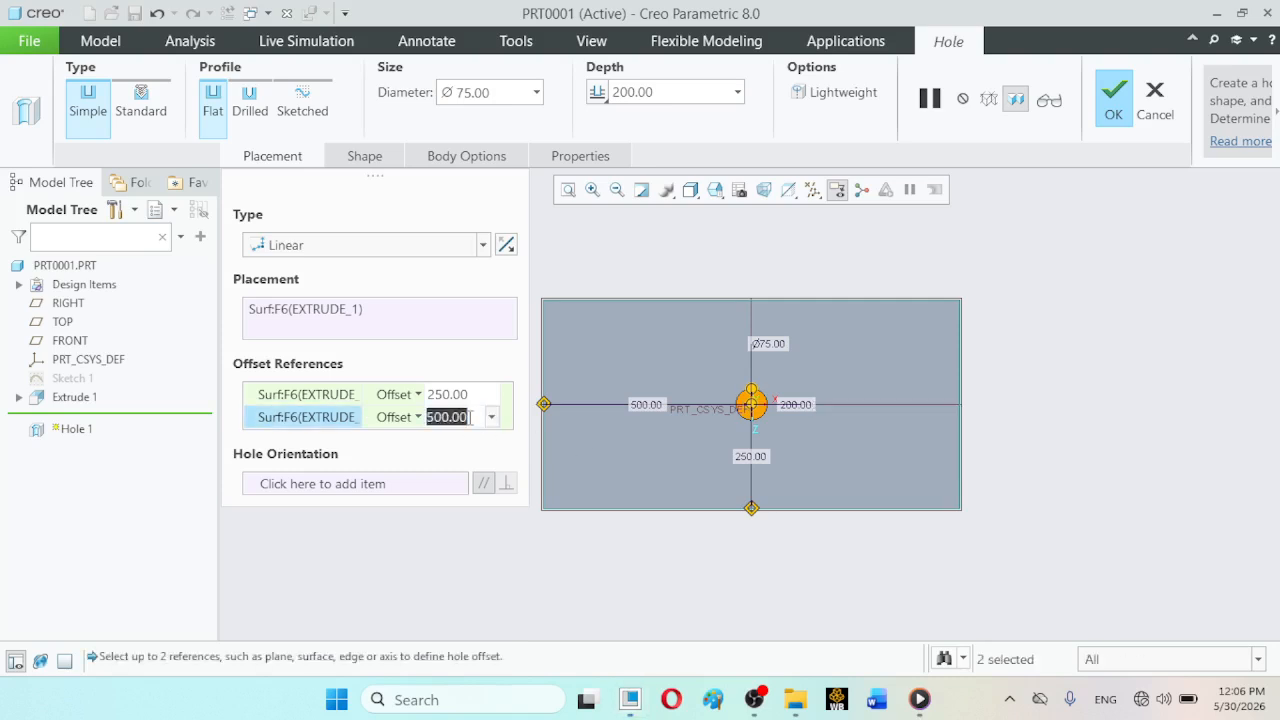
type("600")
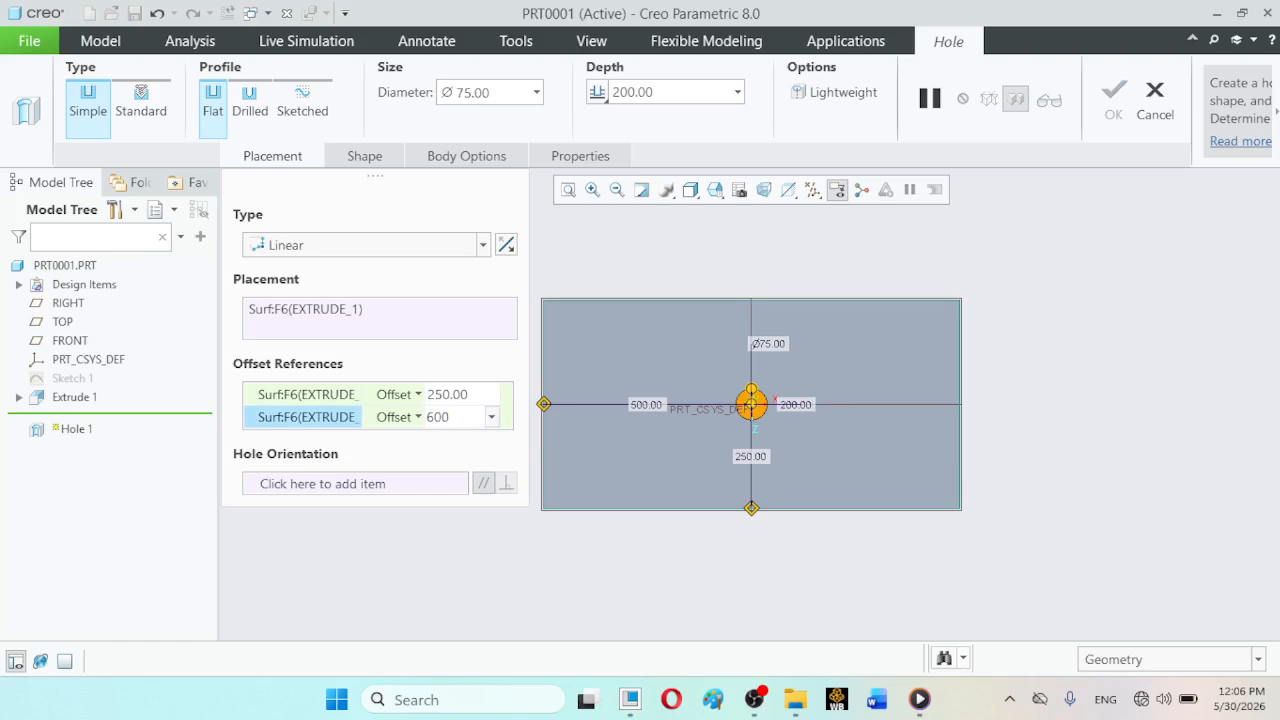
key("Return")
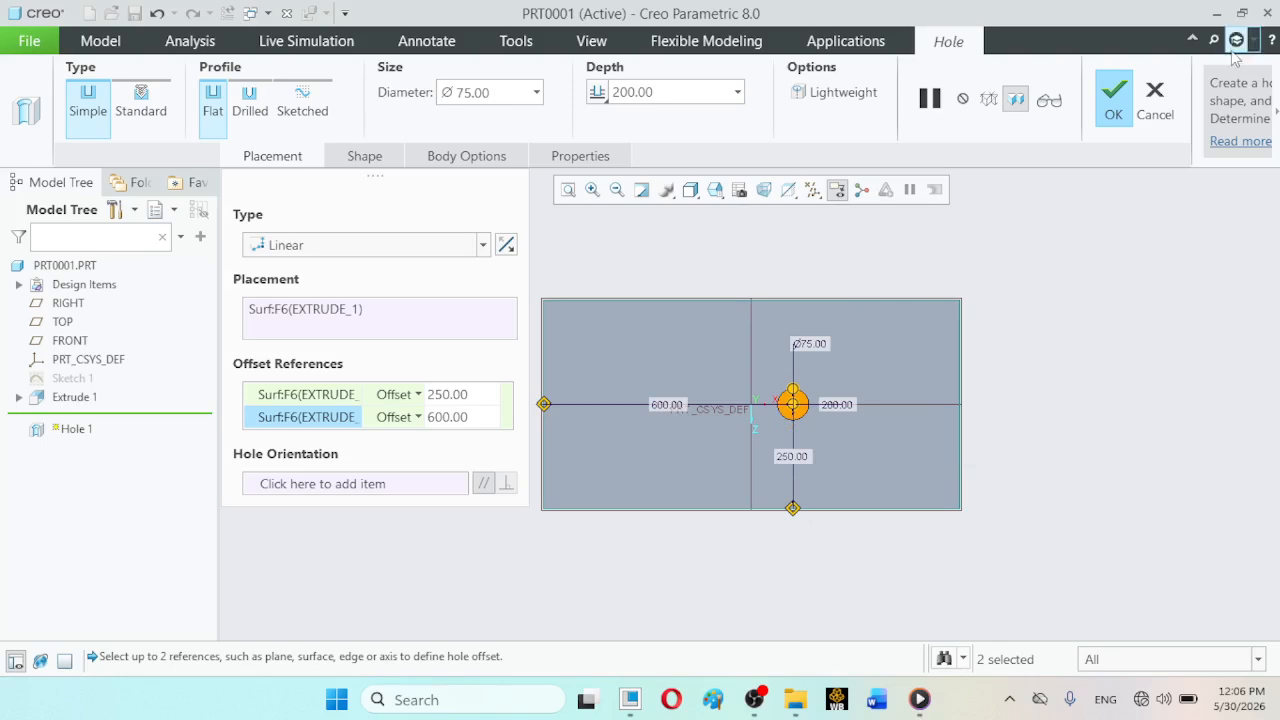
left_click(1111, 100)
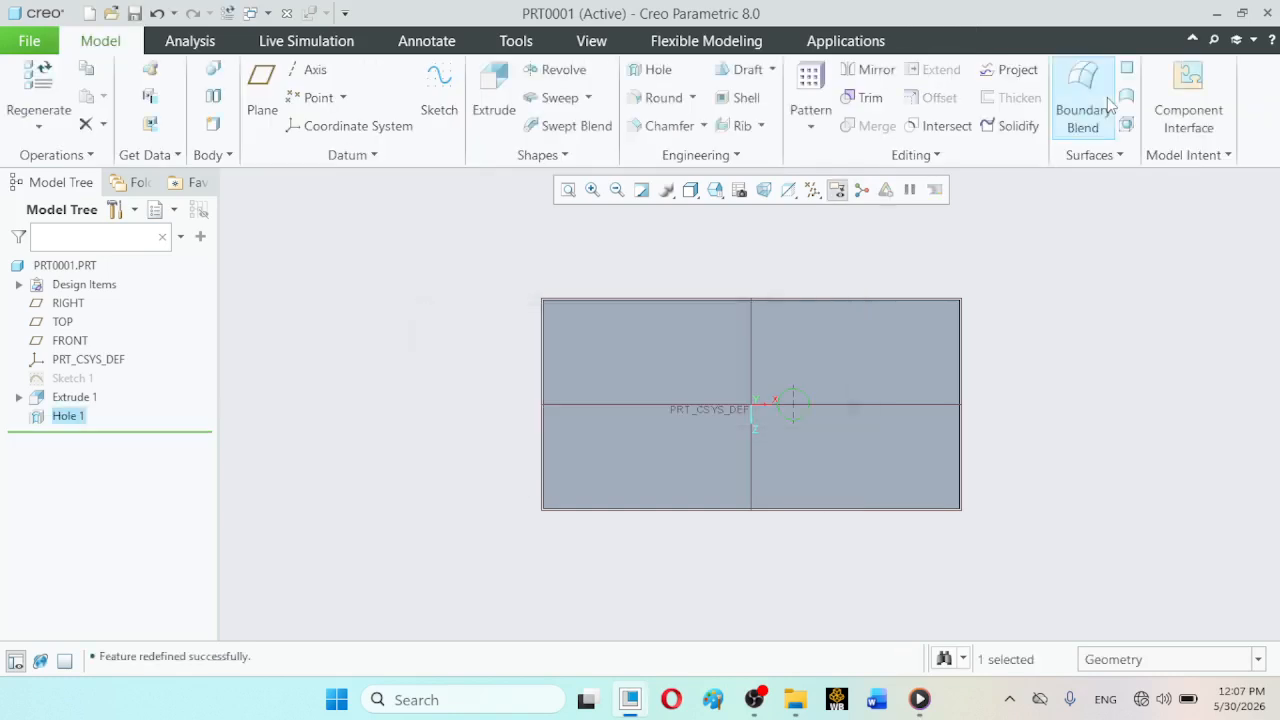
left_click(388, 298)
left_click(715, 191)
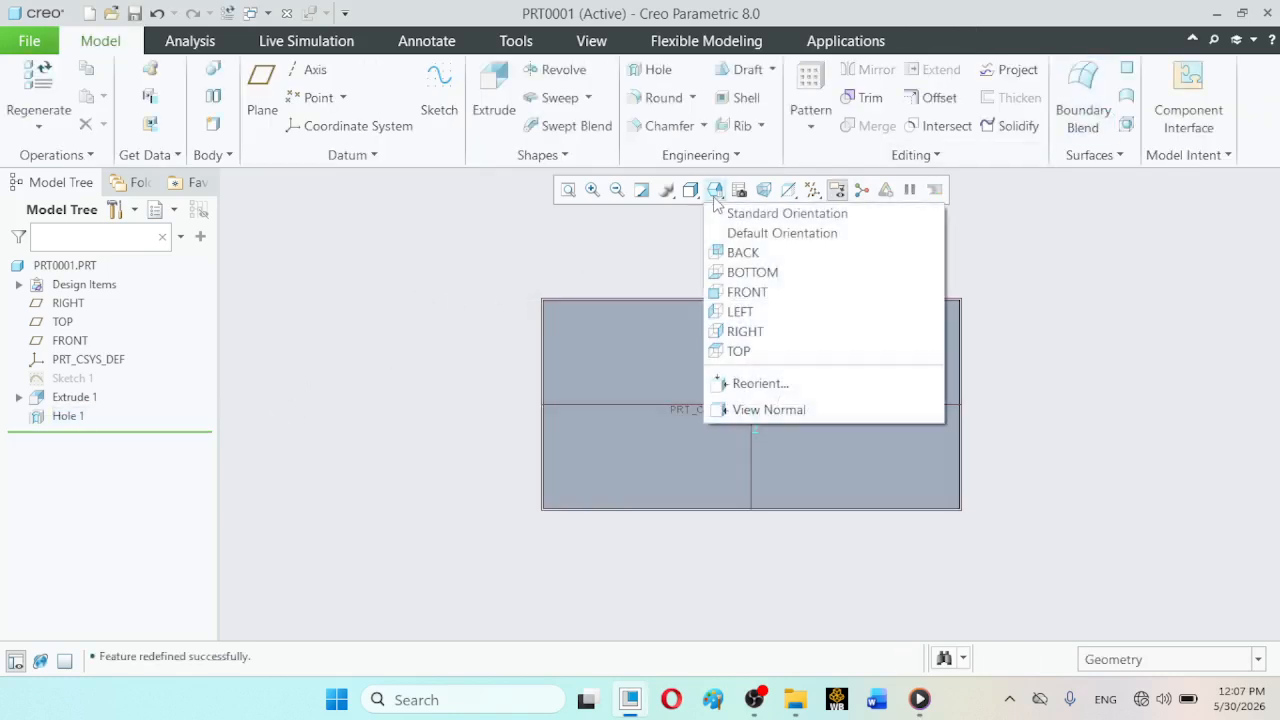
left_click(762, 201)
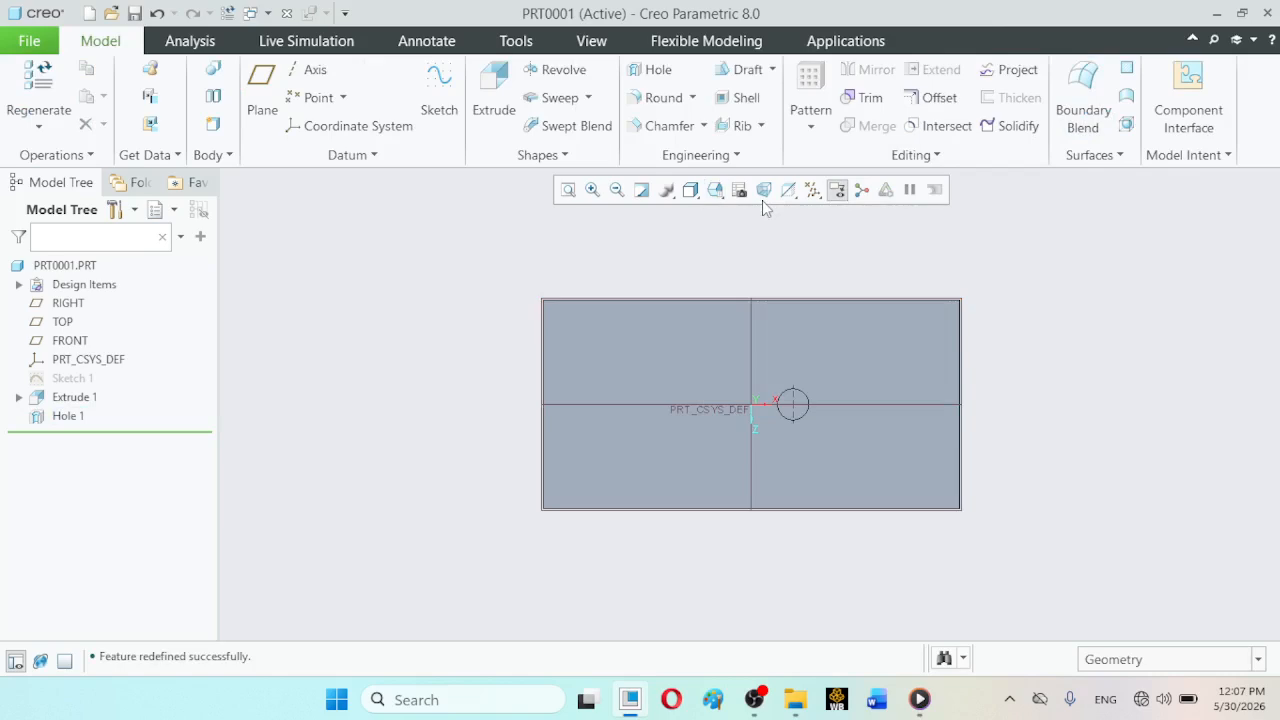
left_click(715, 191)
left_click(728, 208)
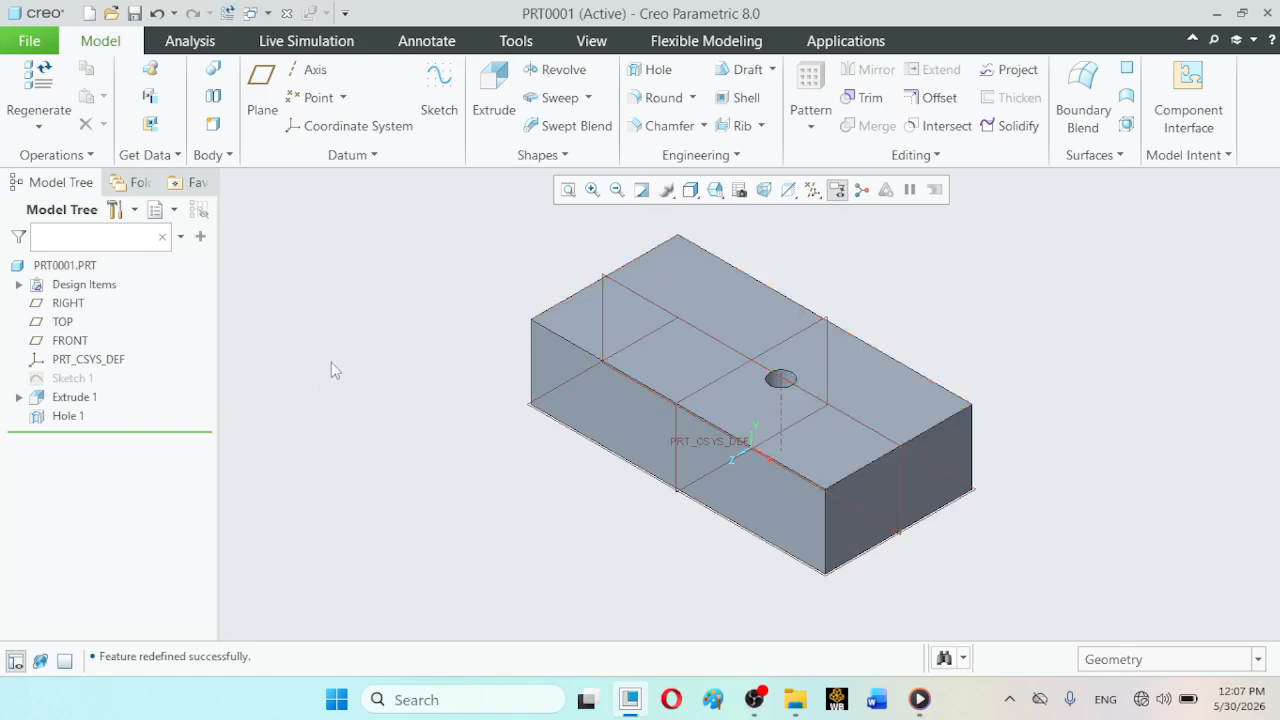
- Start a pattern of Hole 1 using the Axis type, centred on the Y axis of PRT_CSYS_DEF
left_click(813, 189)
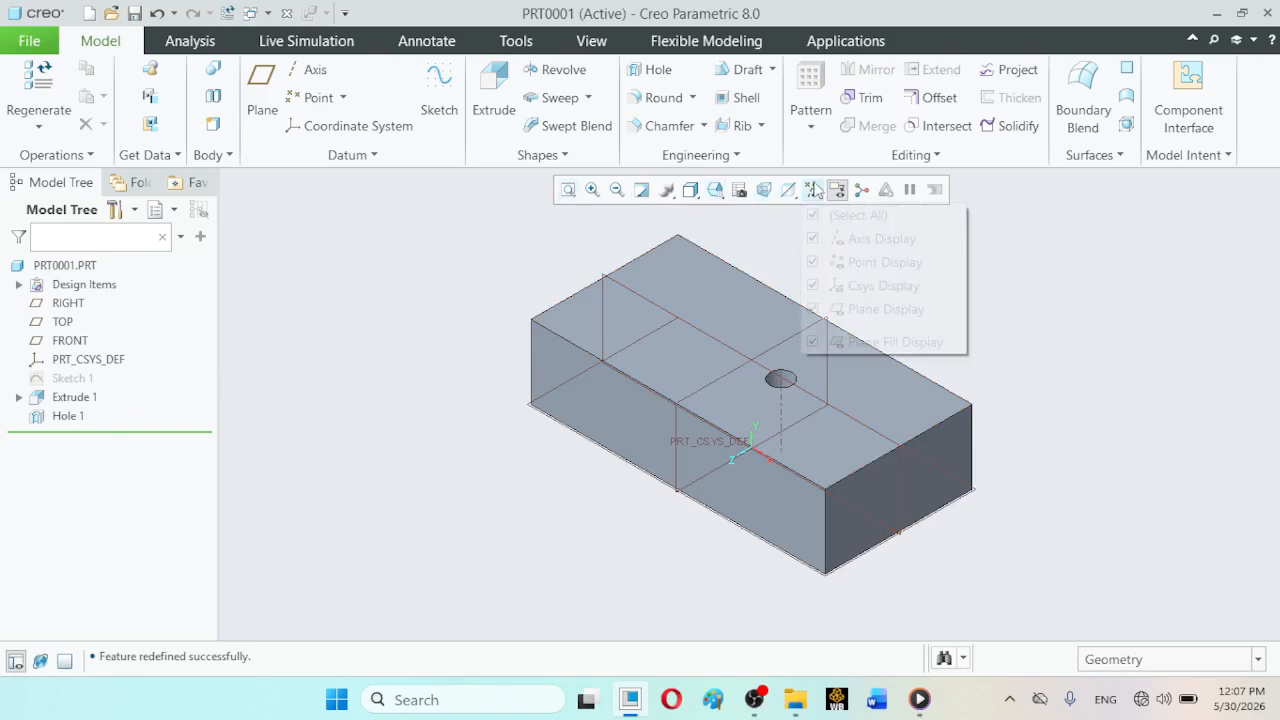
left_click(350, 315)
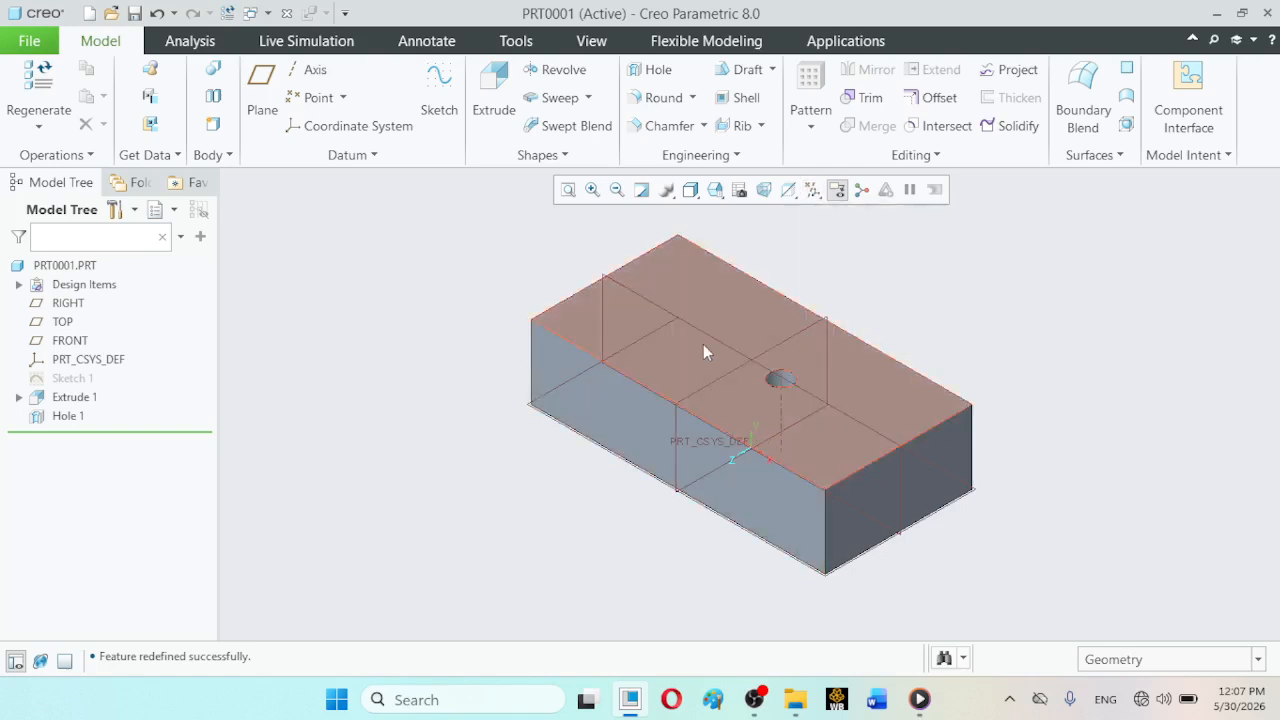
left_click(810, 128)
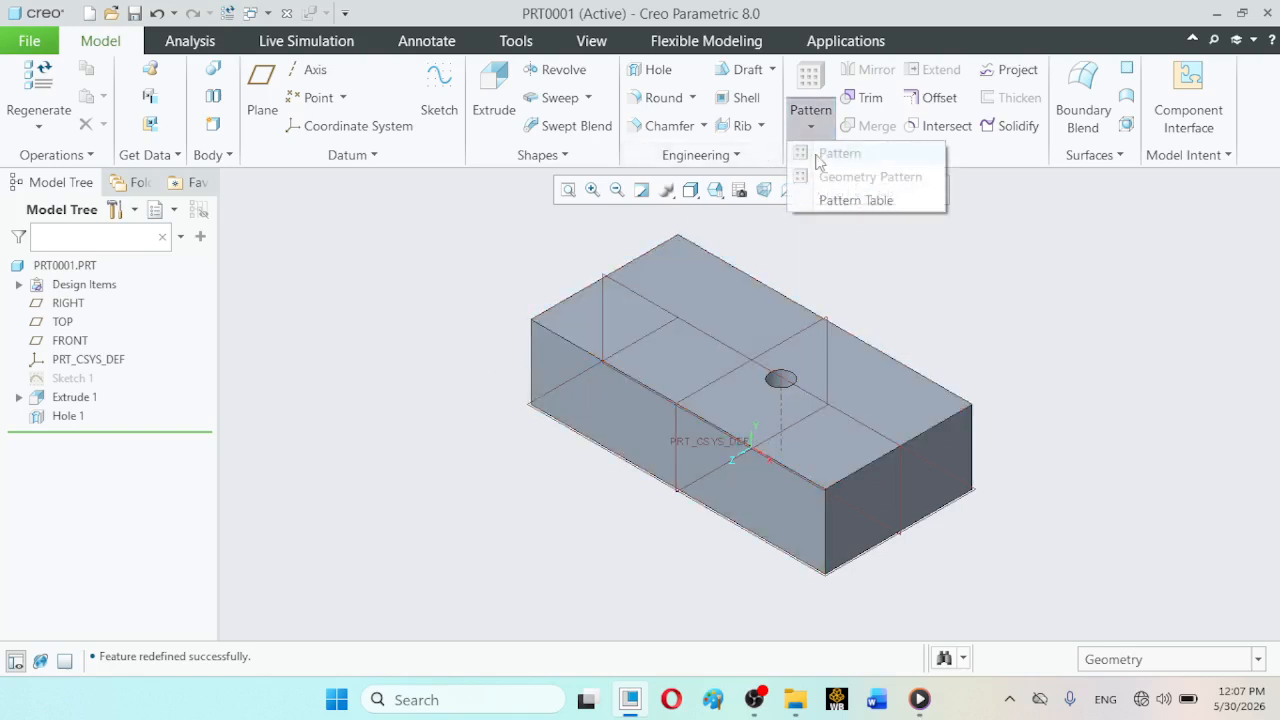
left_click(60, 430)
left_click(60, 418)
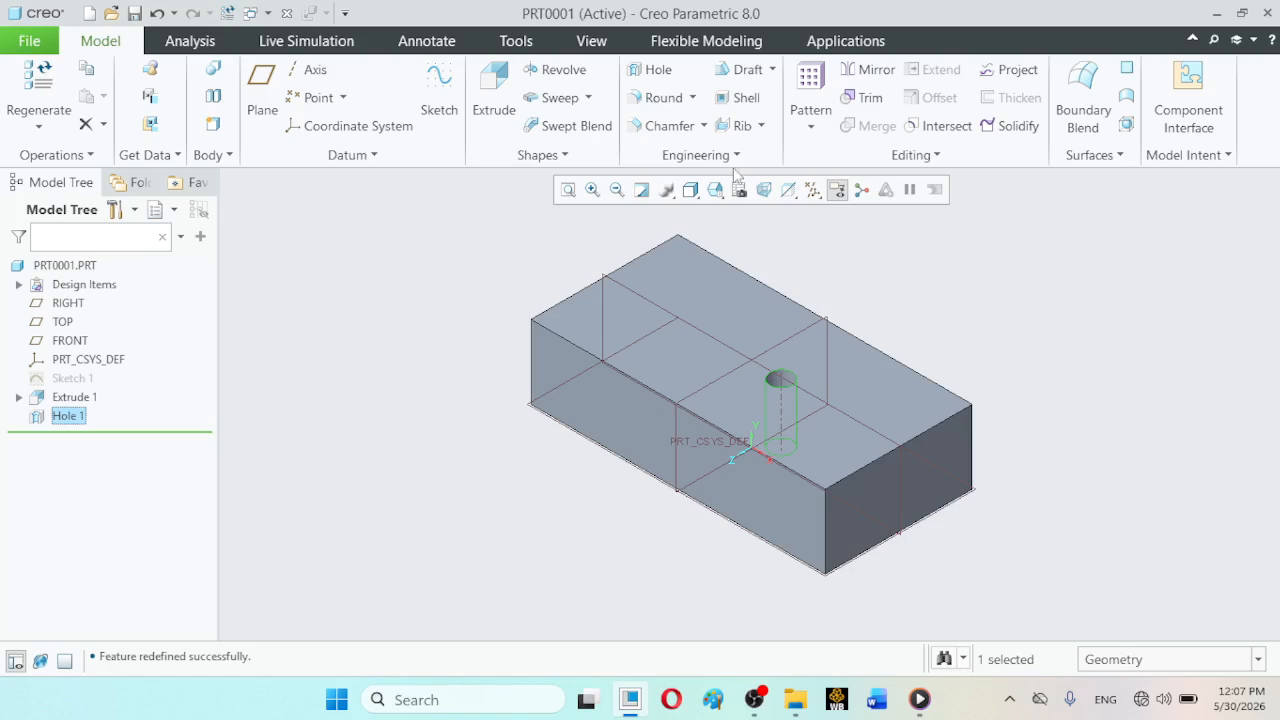
left_click(820, 125)
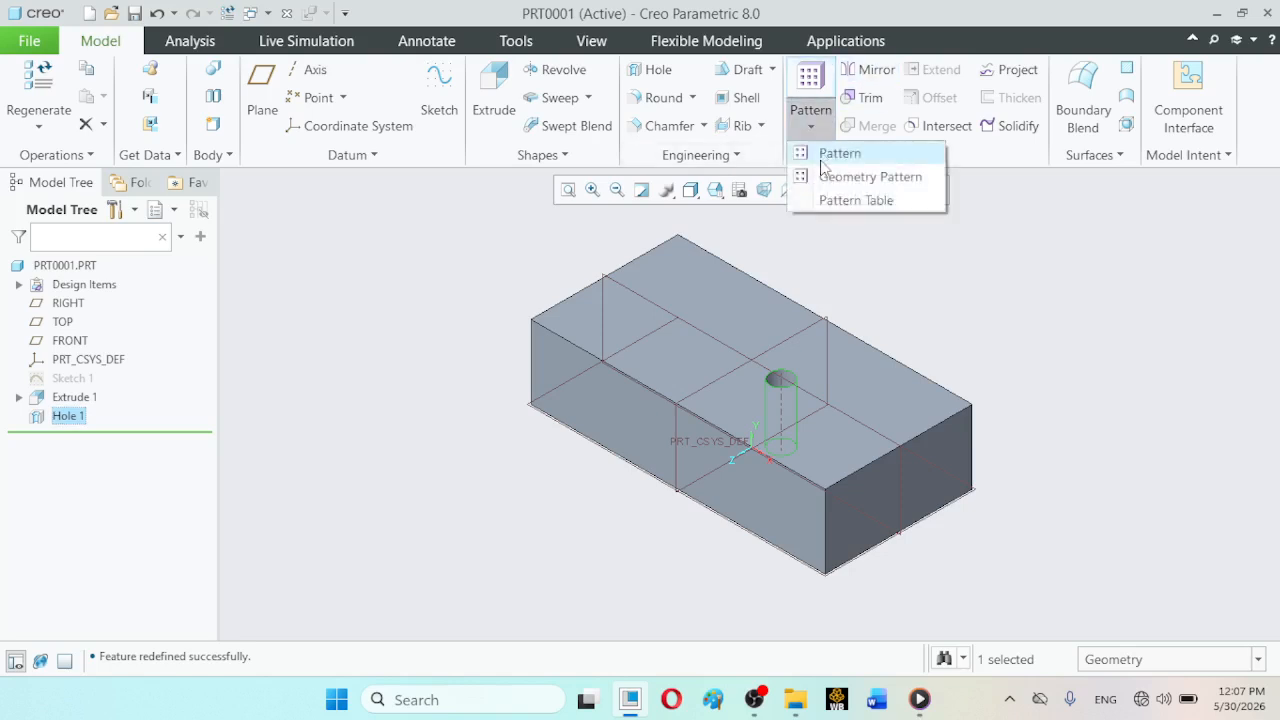
left_click(824, 156)
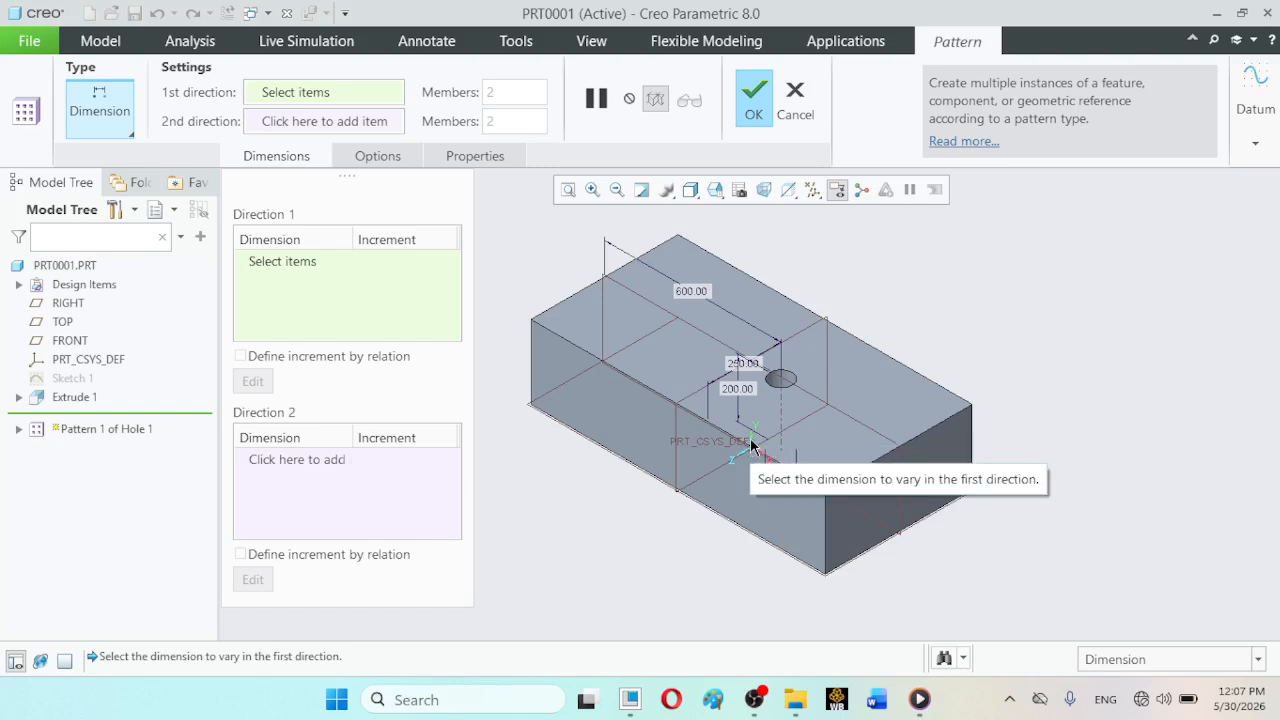
left_click(752, 446)
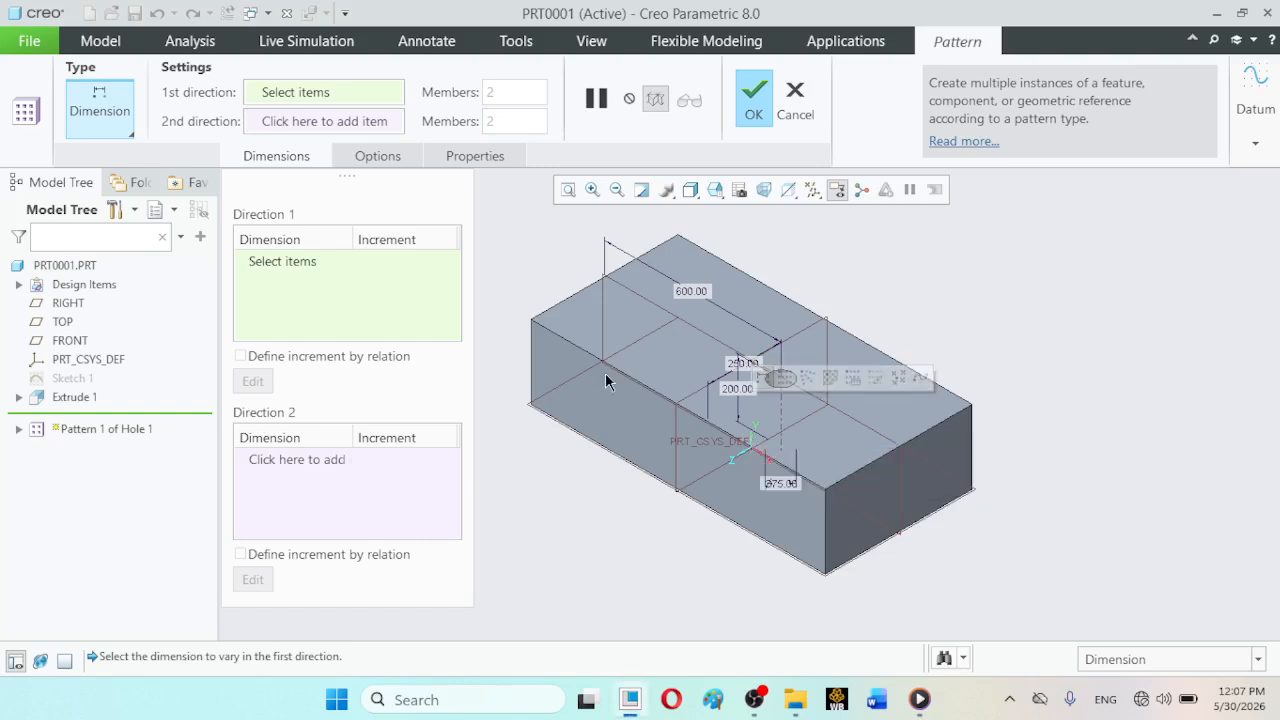
left_click(758, 444)
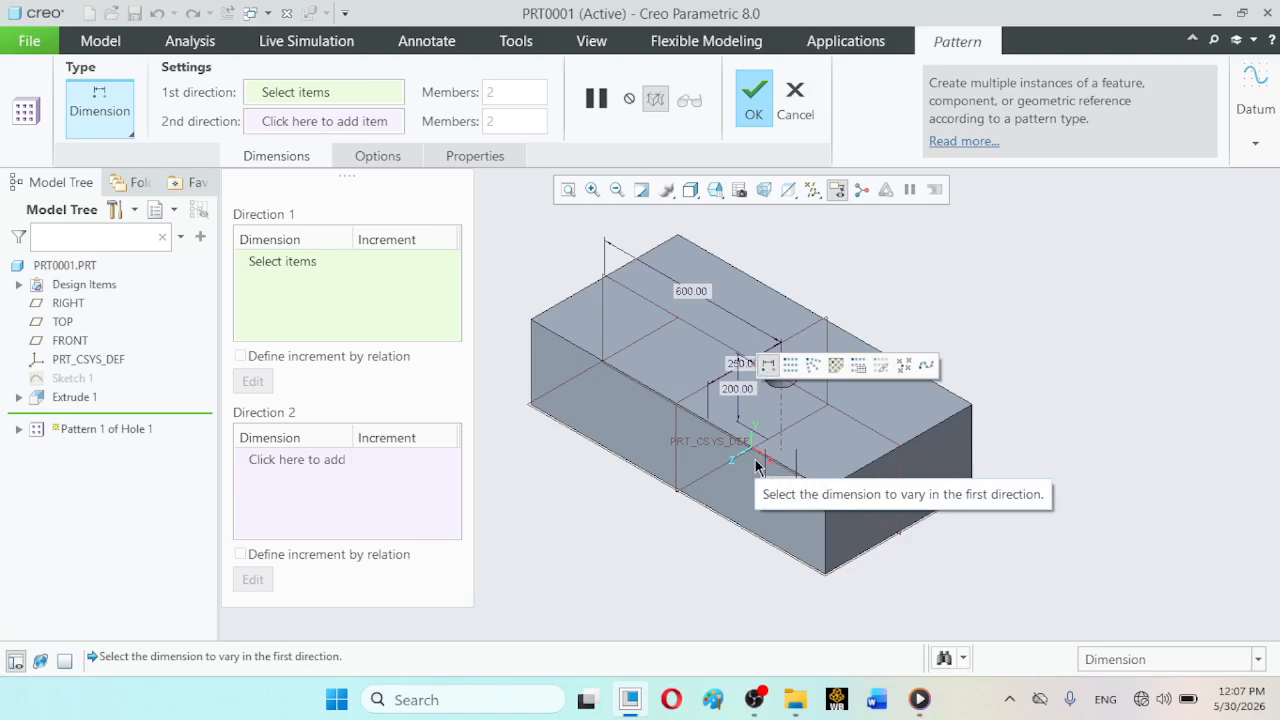
left_click(131, 132)
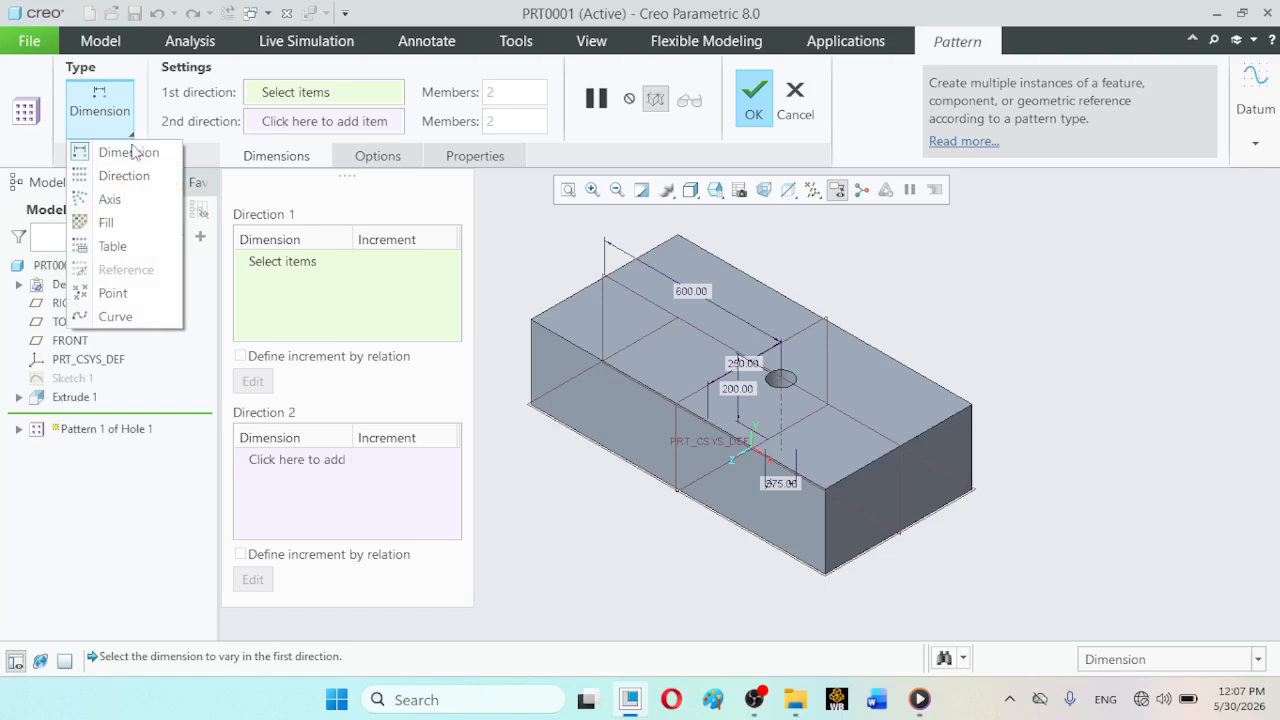
left_click(121, 205)
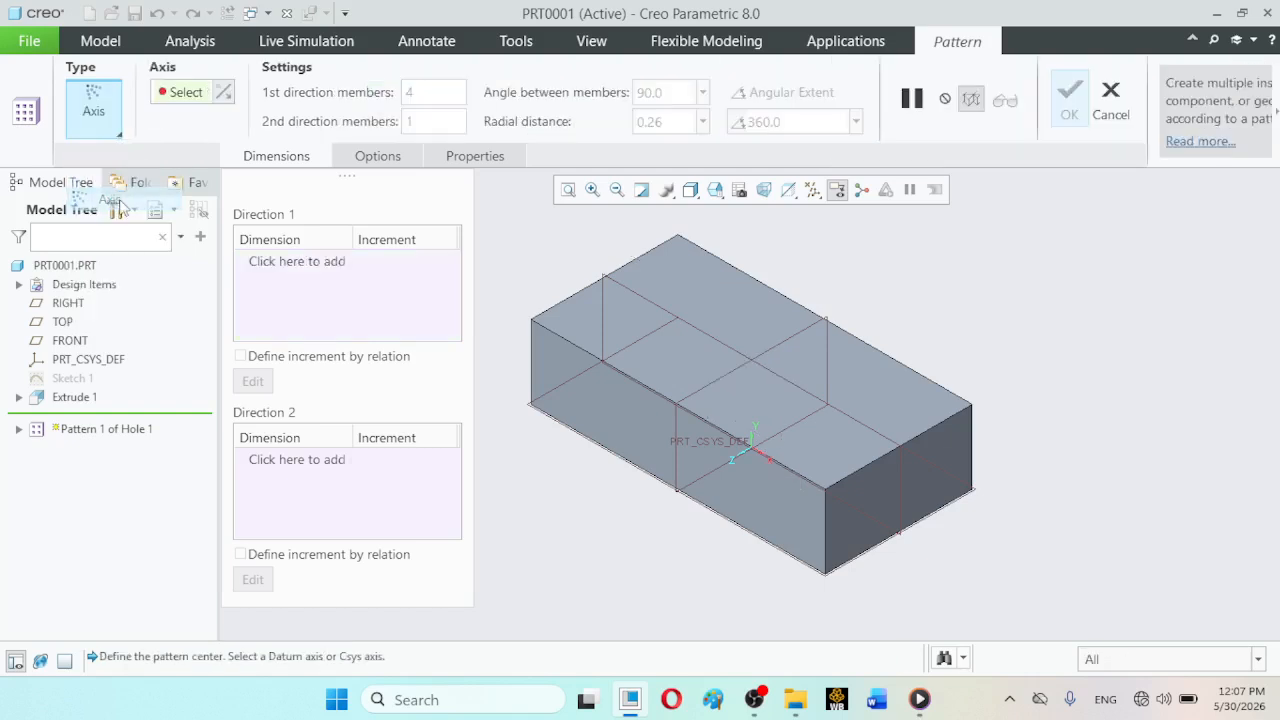
left_click(755, 444)
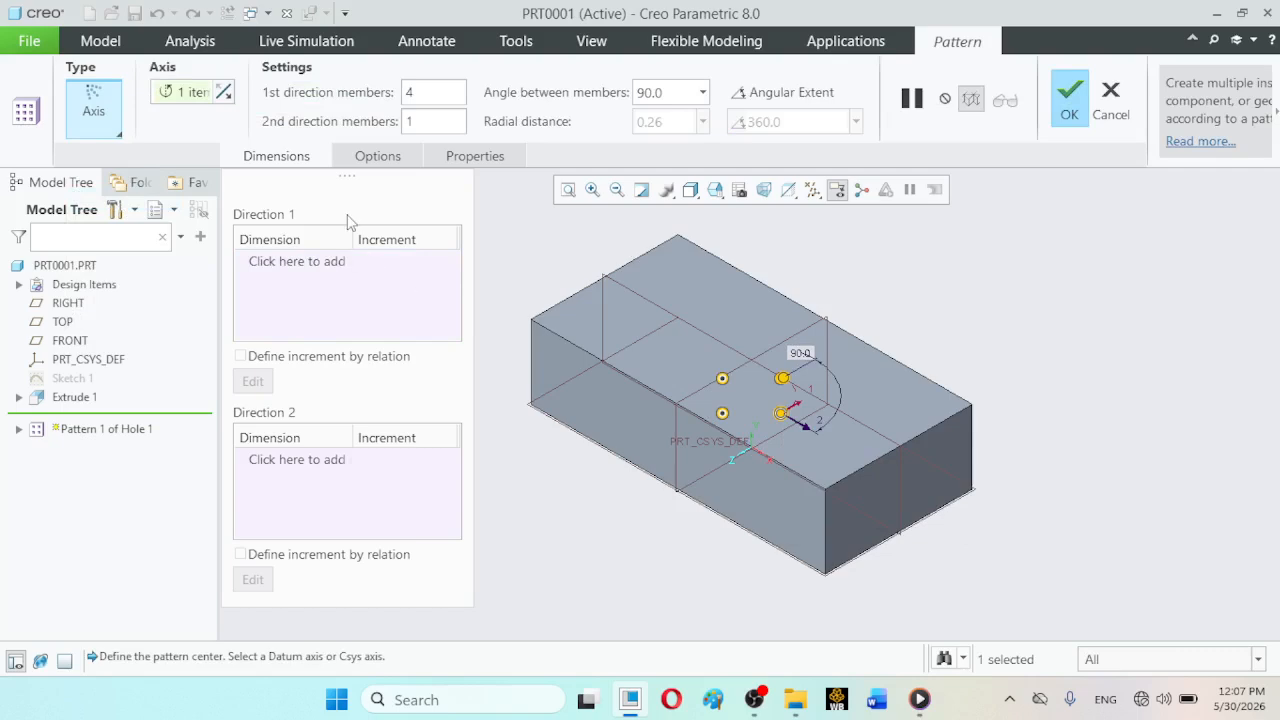
- Set the axis pattern to 5 first-direction members with 72° between members and accept it
double_click(420, 92)
type("5")
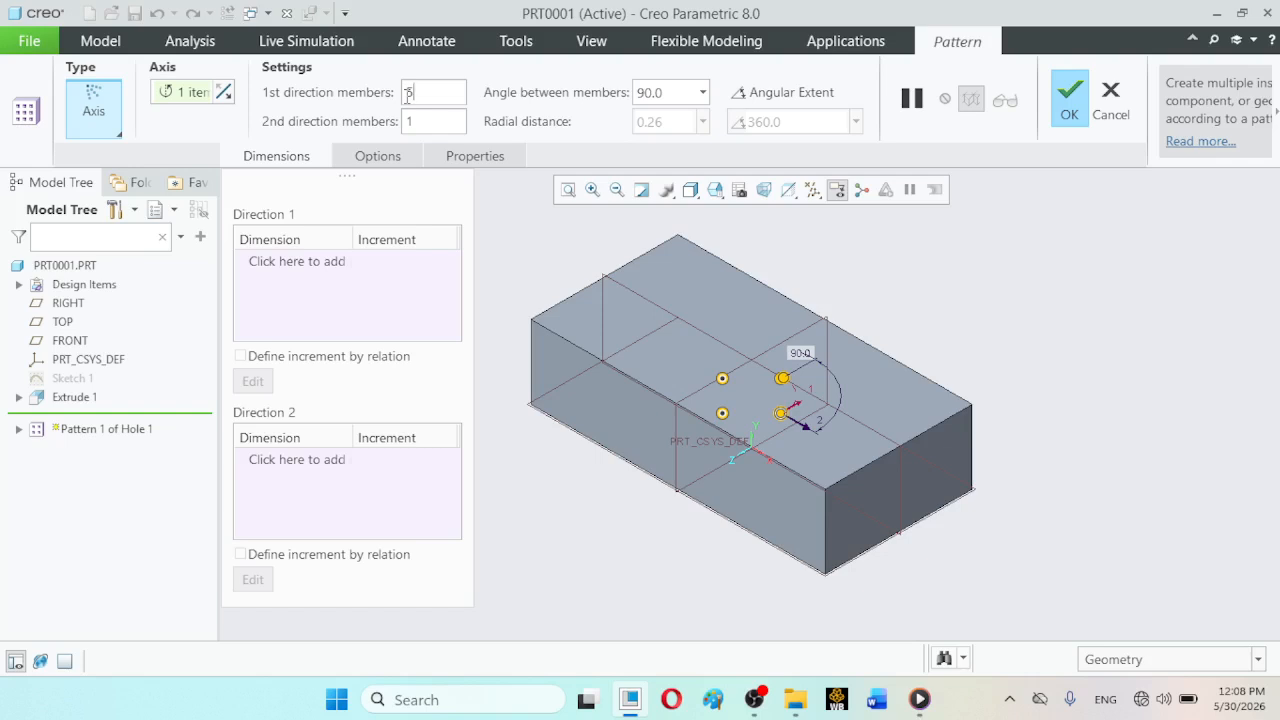
left_click(685, 96)
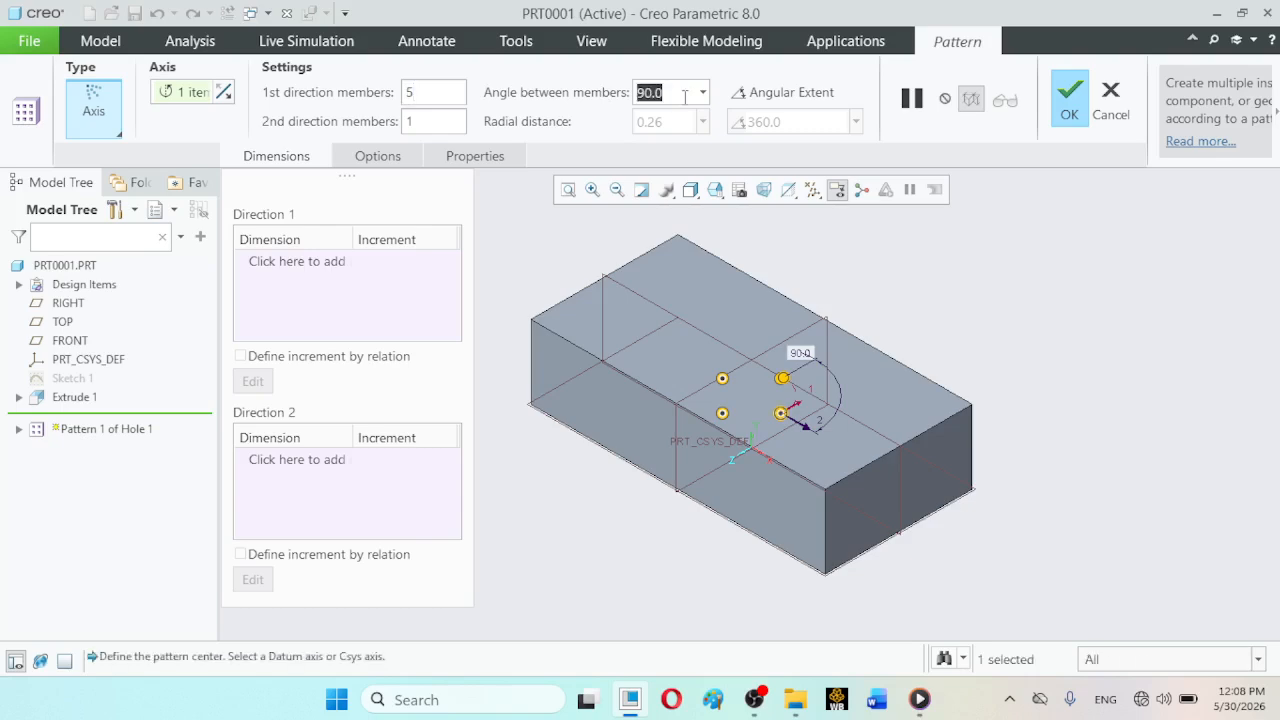
type("7")
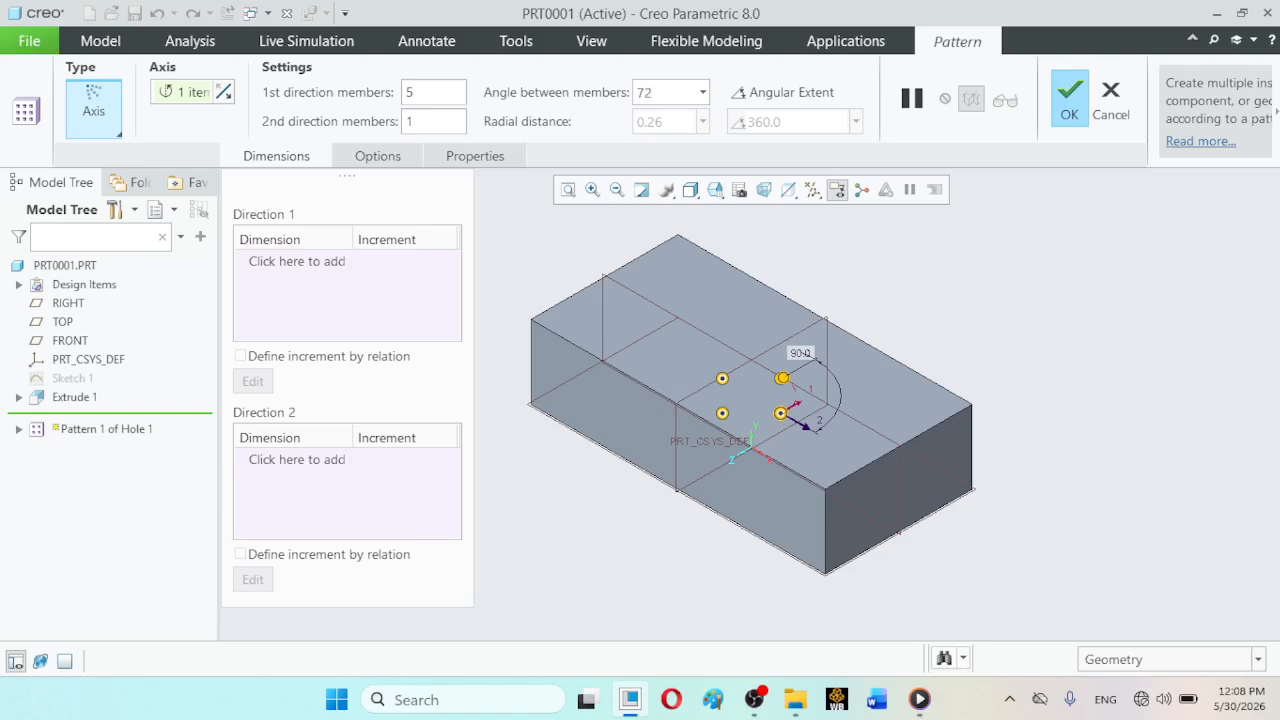
type("2")
key("Return")
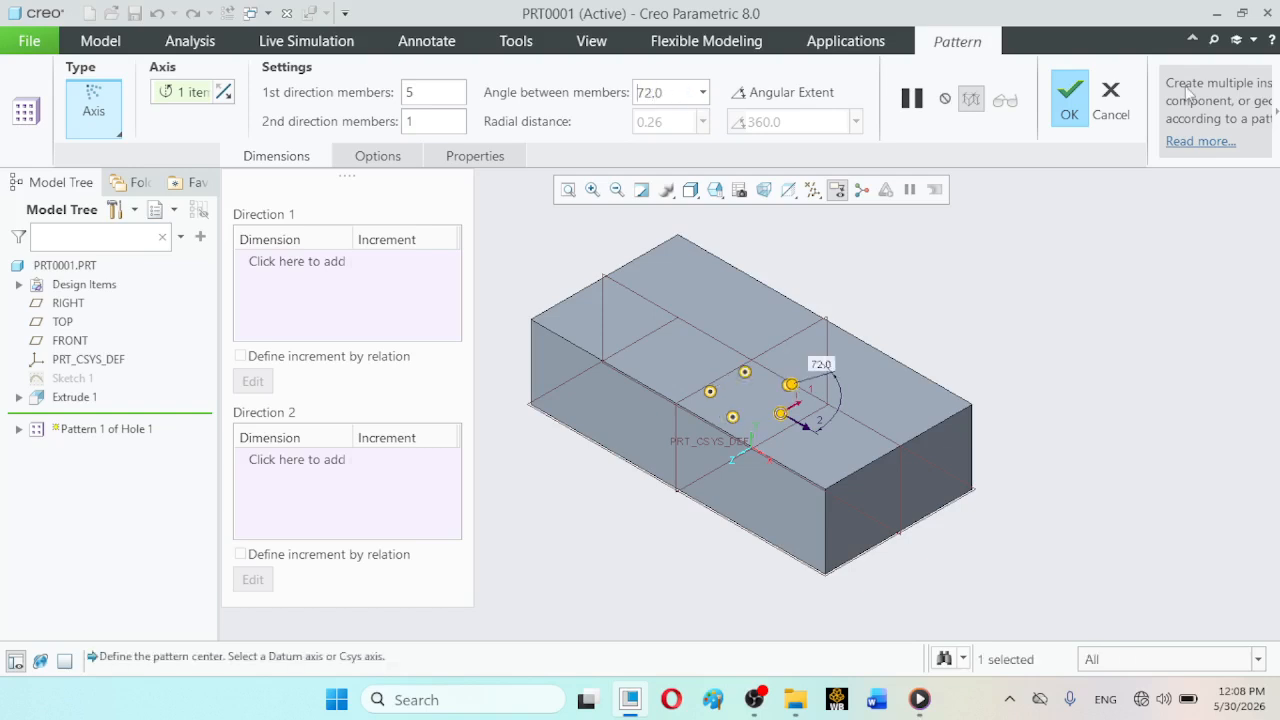
left_click(1079, 119)
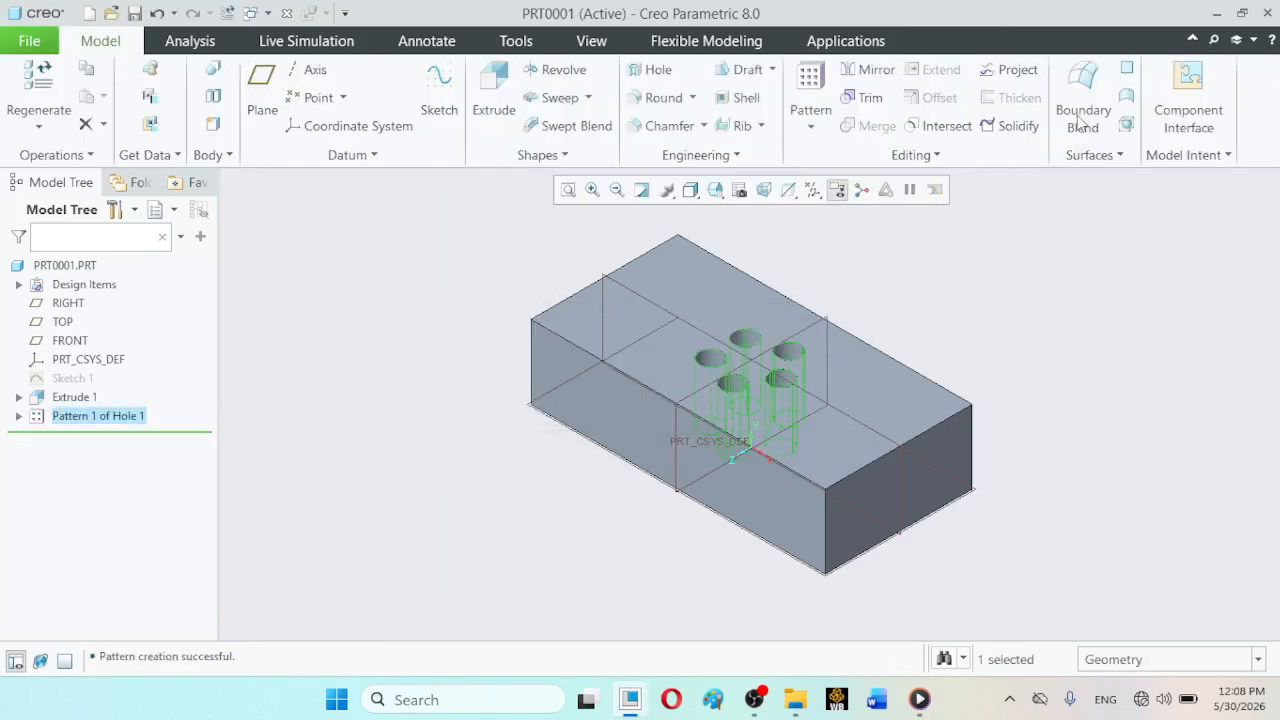
left_click(1145, 373)
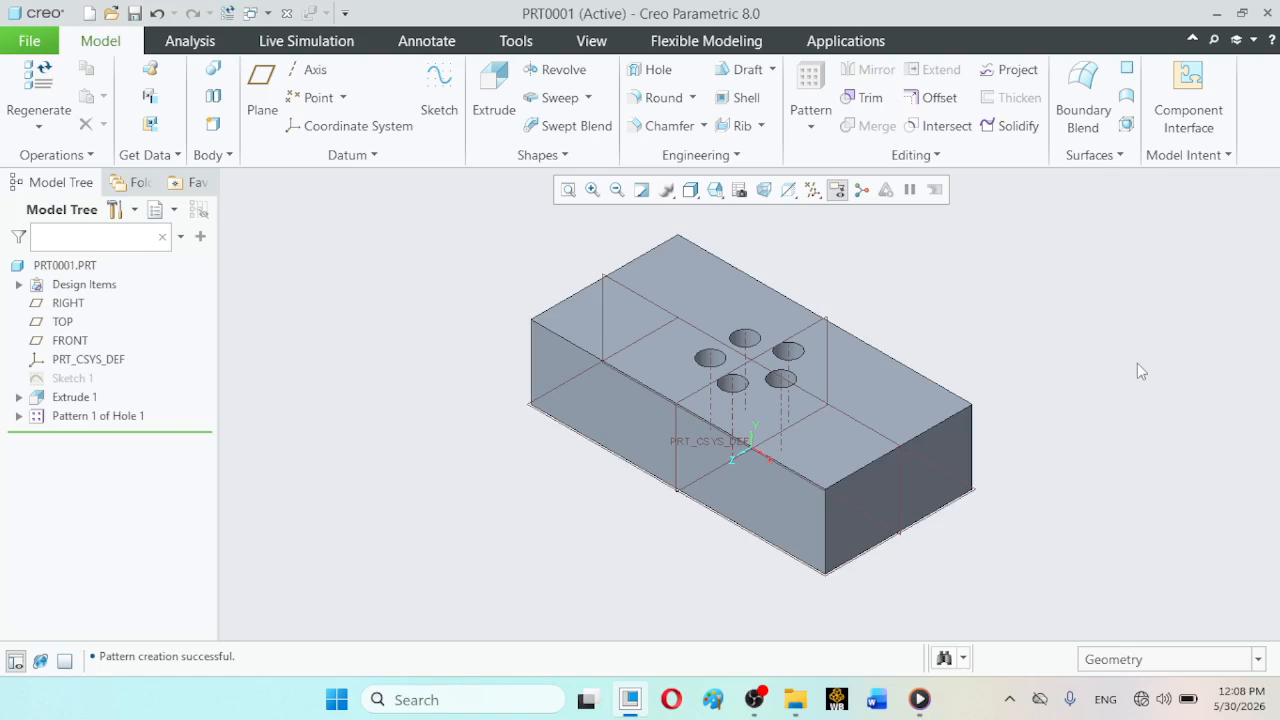
- View the block from the TOP and redefine Pattern 1 of Hole 1 with 2 second-direction members
left_click(715, 190)
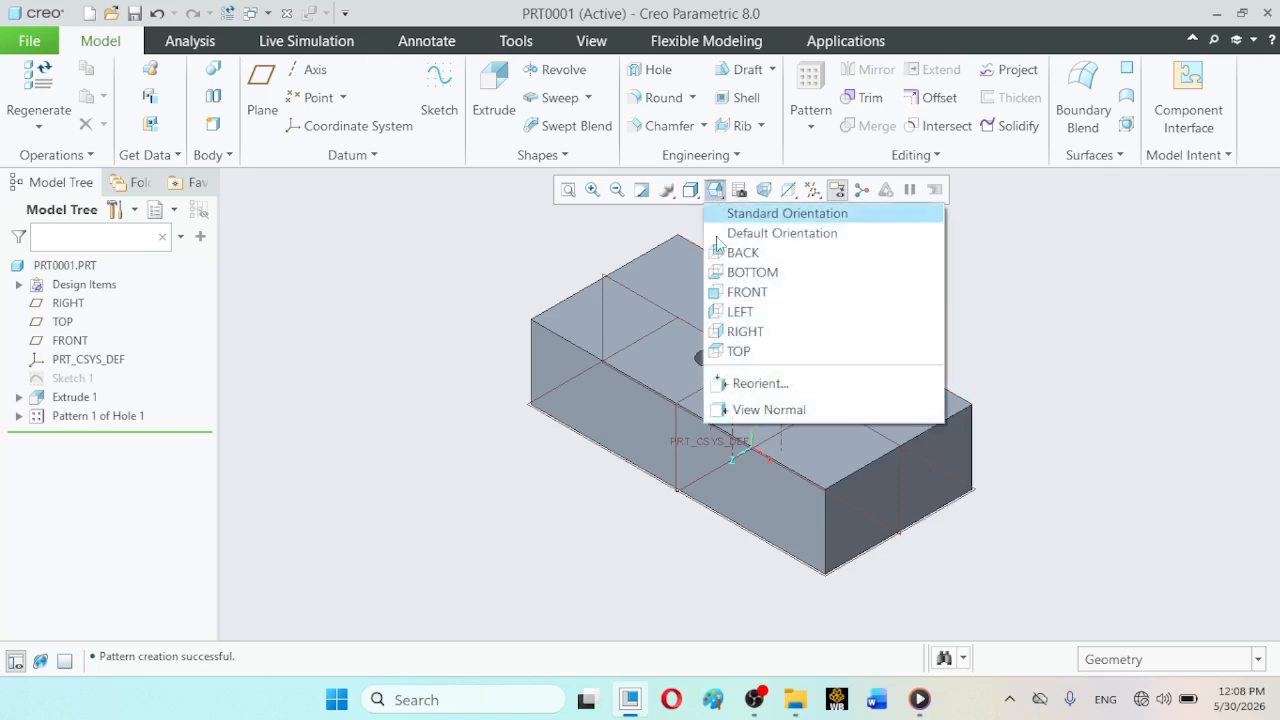
left_click(740, 352)
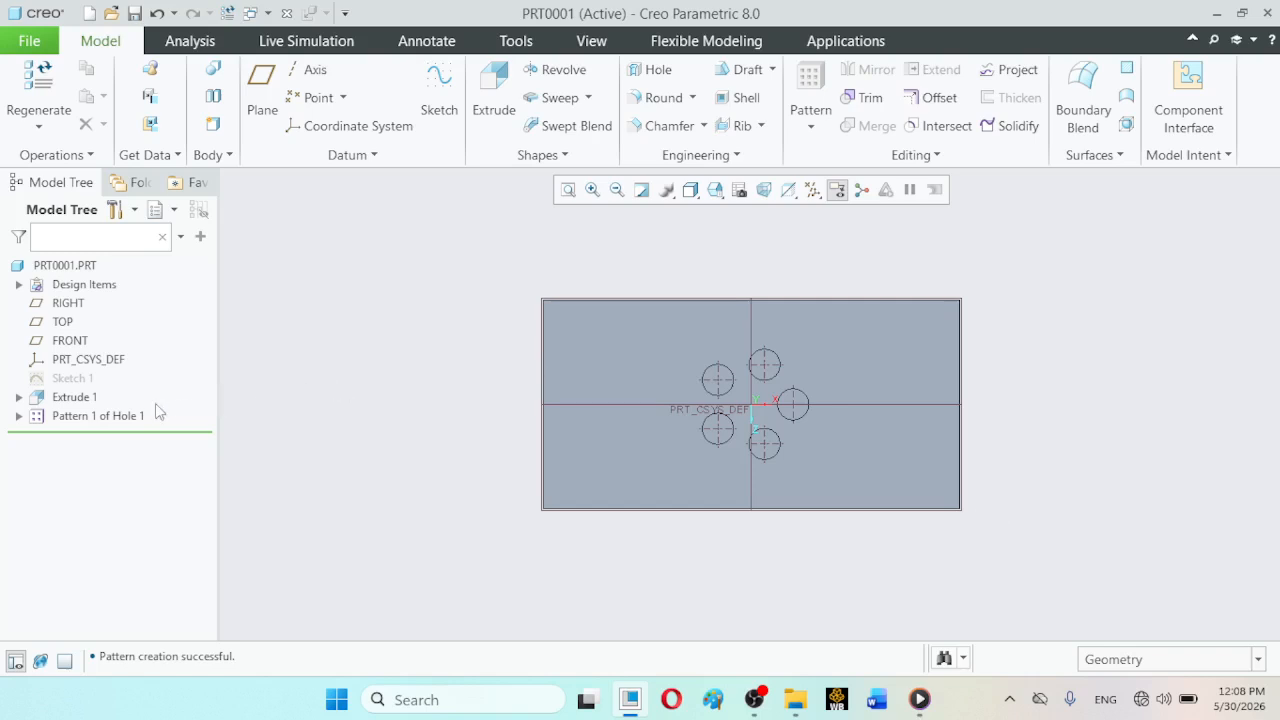
left_click(125, 418)
left_click(158, 305)
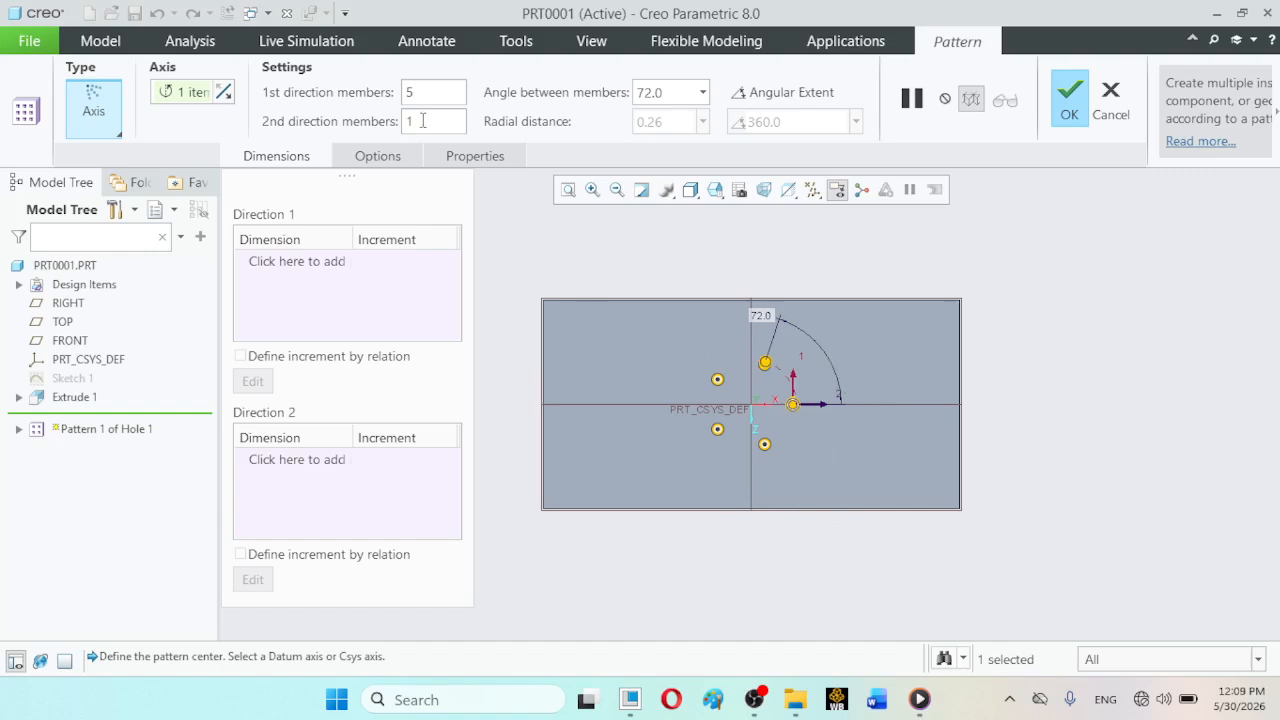
left_click_drag(423, 124, 398, 127)
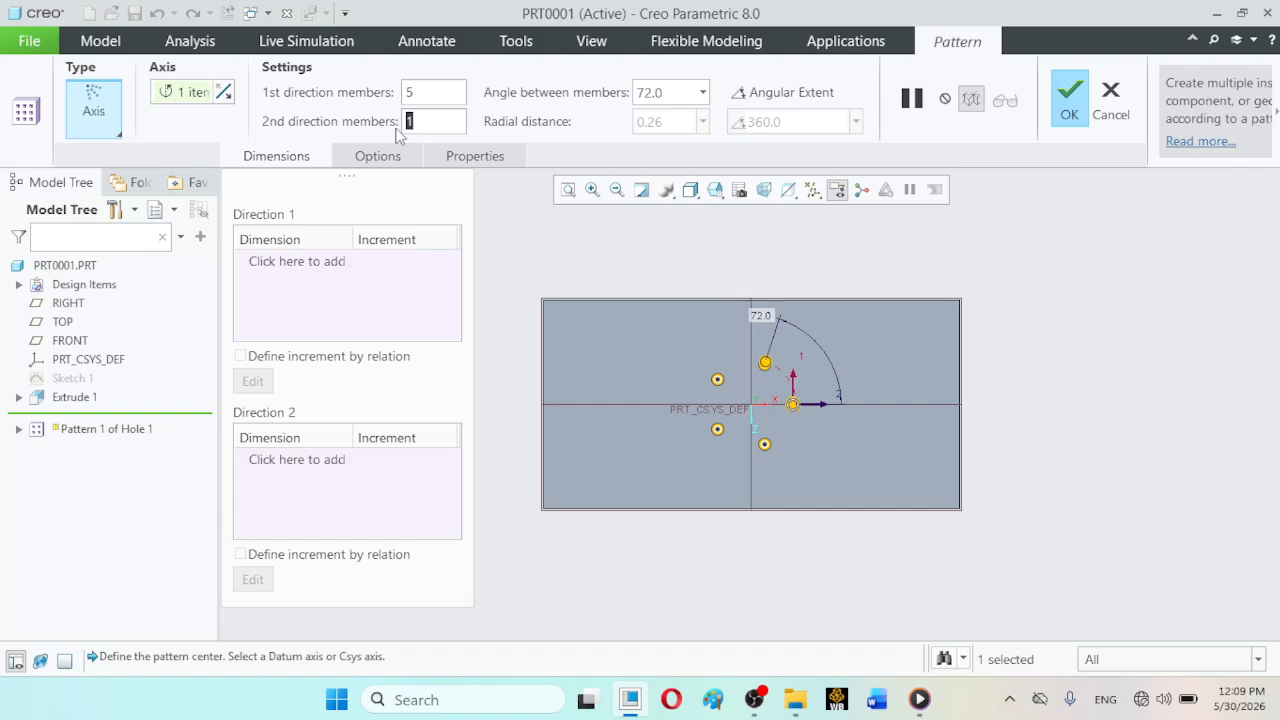
type("2")
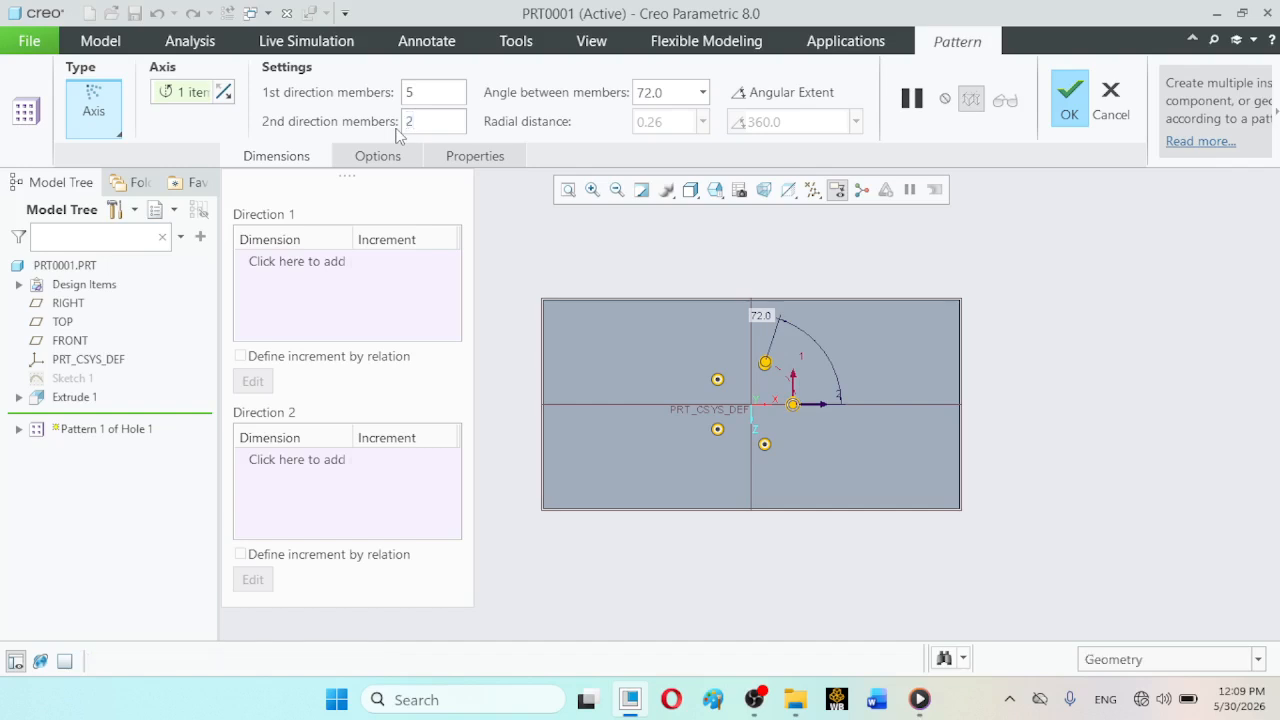
key("Return")
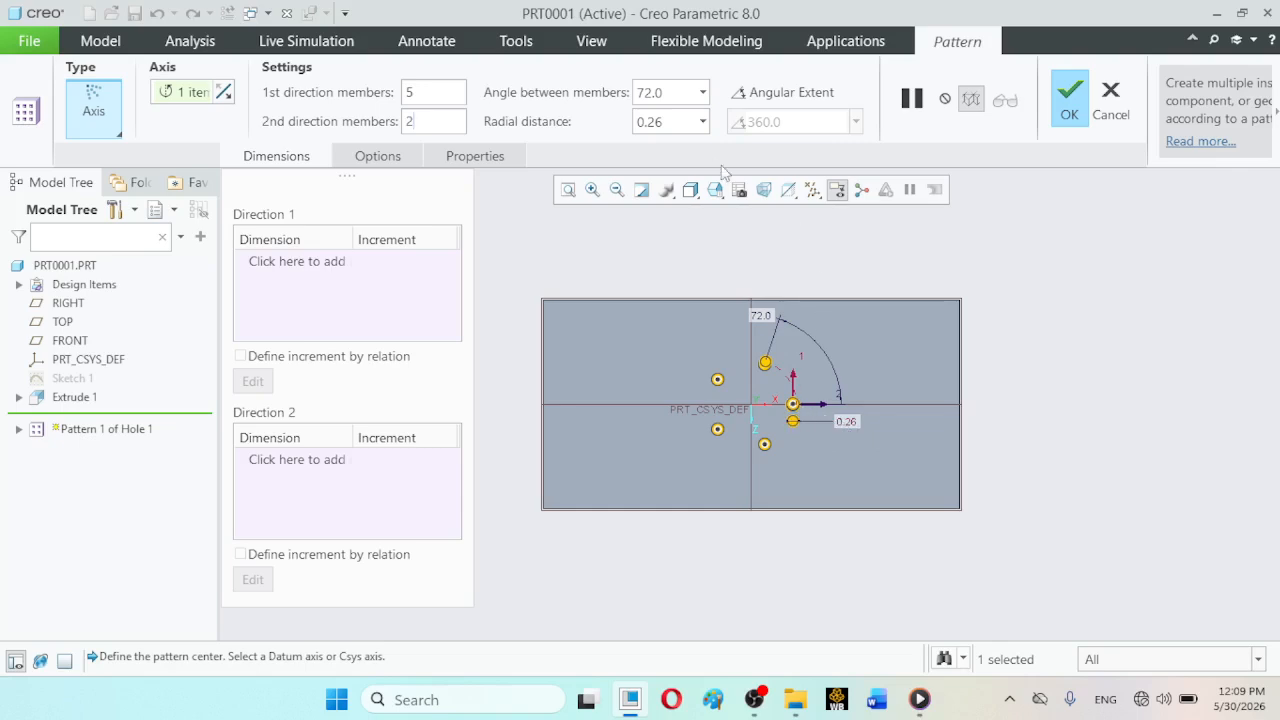
- Set the radial distance between the axis pattern's two rings to 100 and accept the redefinition
left_click(640, 124)
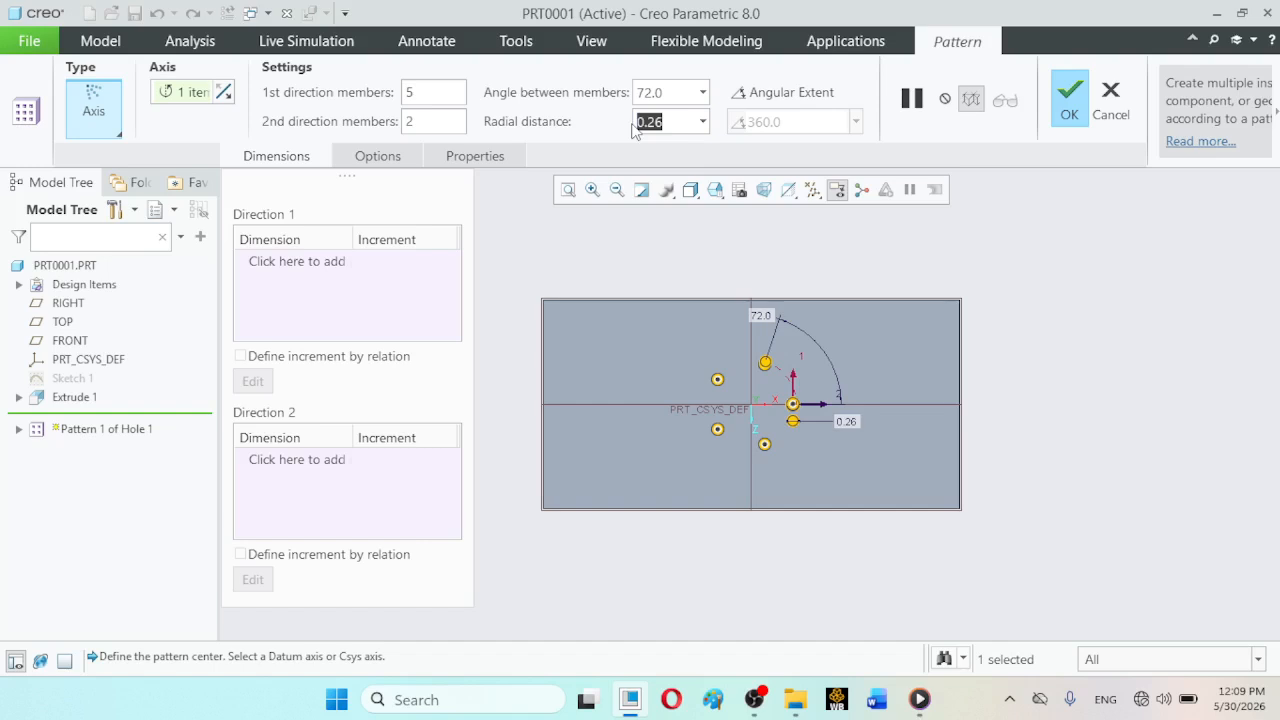
type("100")
key("Return")
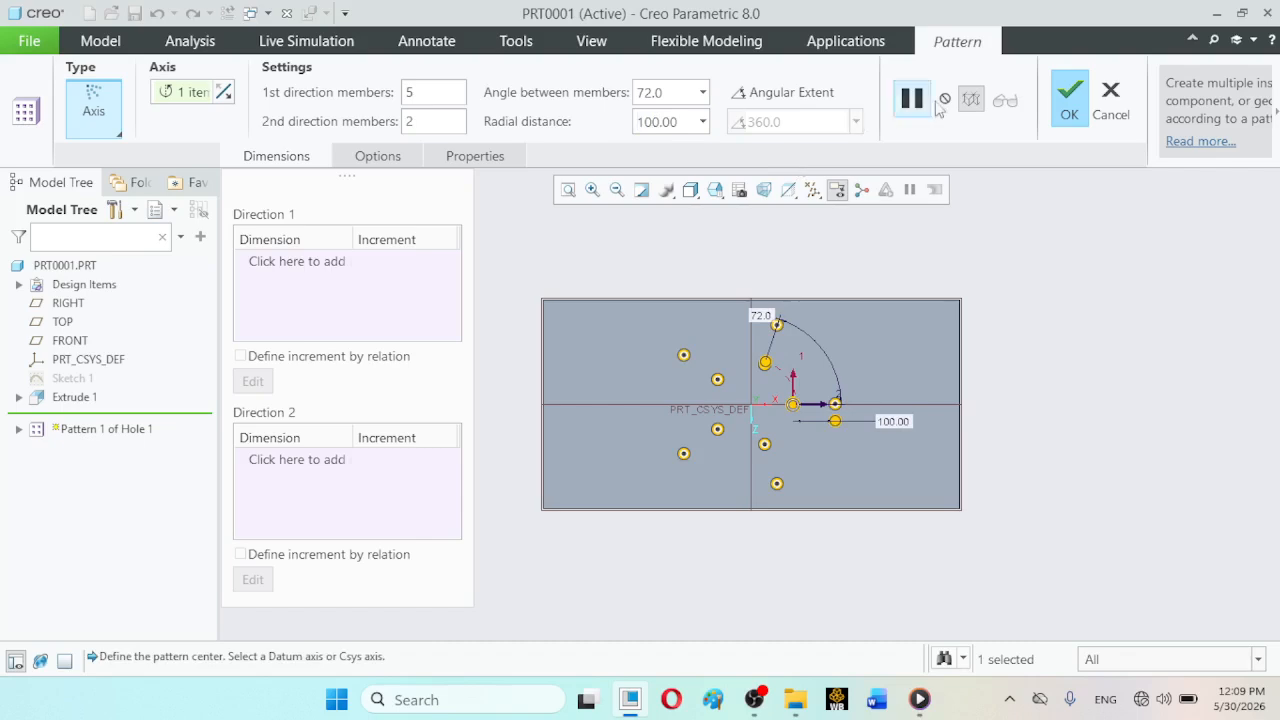
left_click(1068, 117)
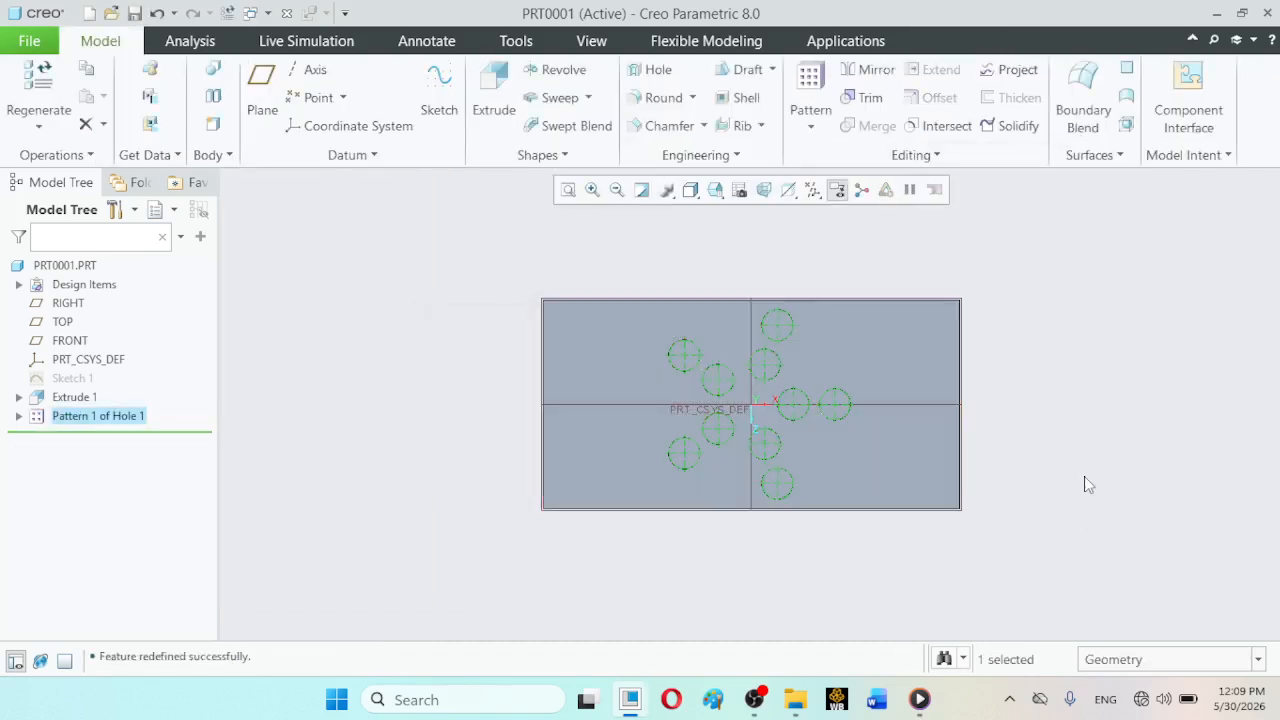
left_click(1084, 476)
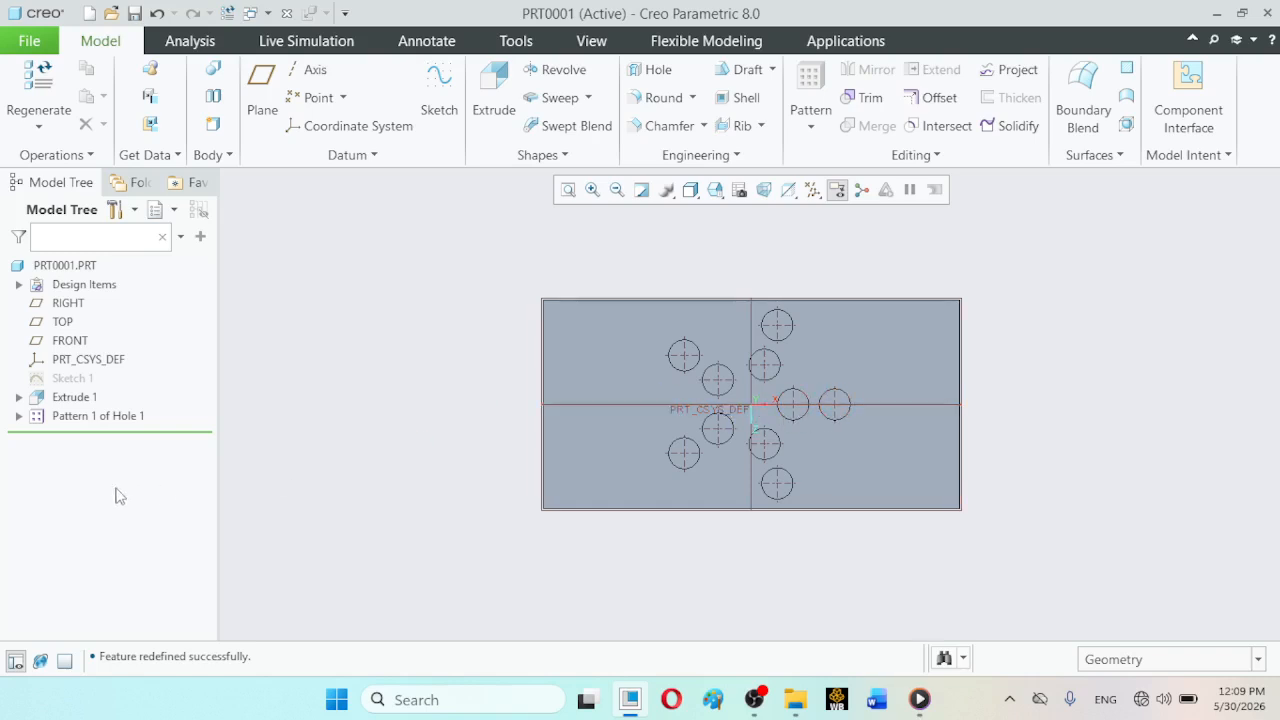
- Redefine the axis pattern with a radial distance of 110 and accept it
left_click(76, 428)
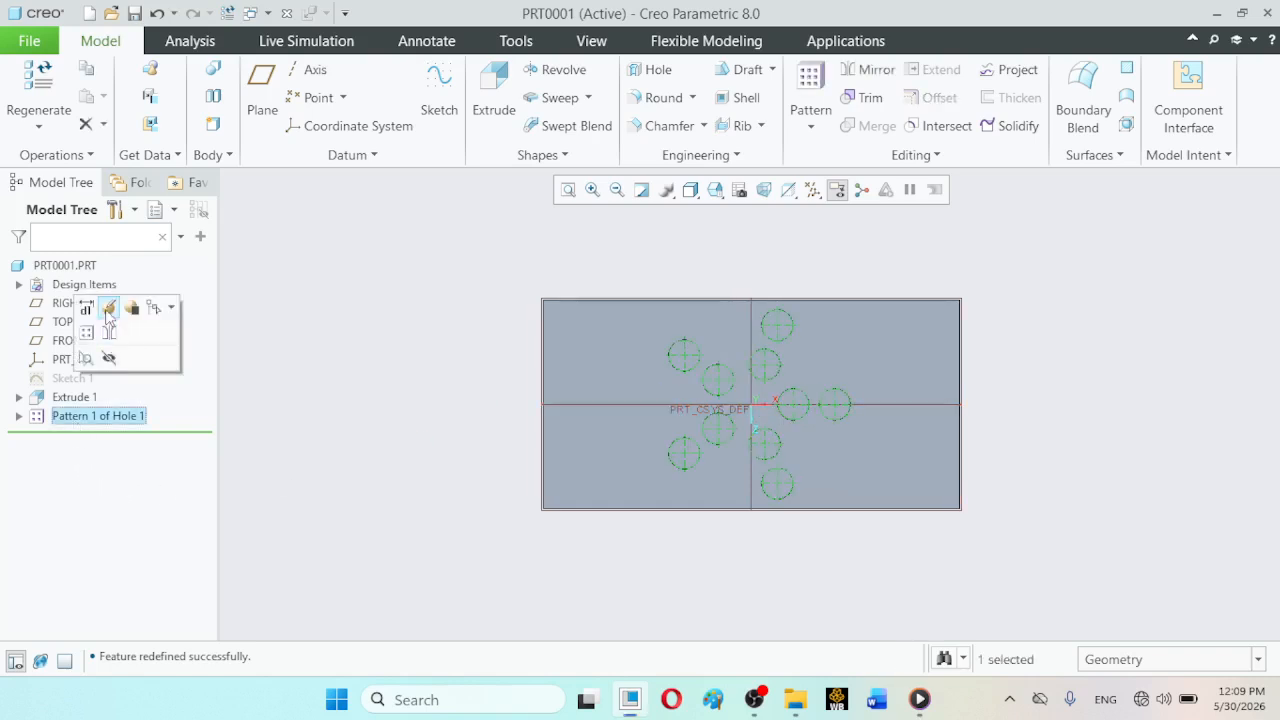
left_click(108, 306)
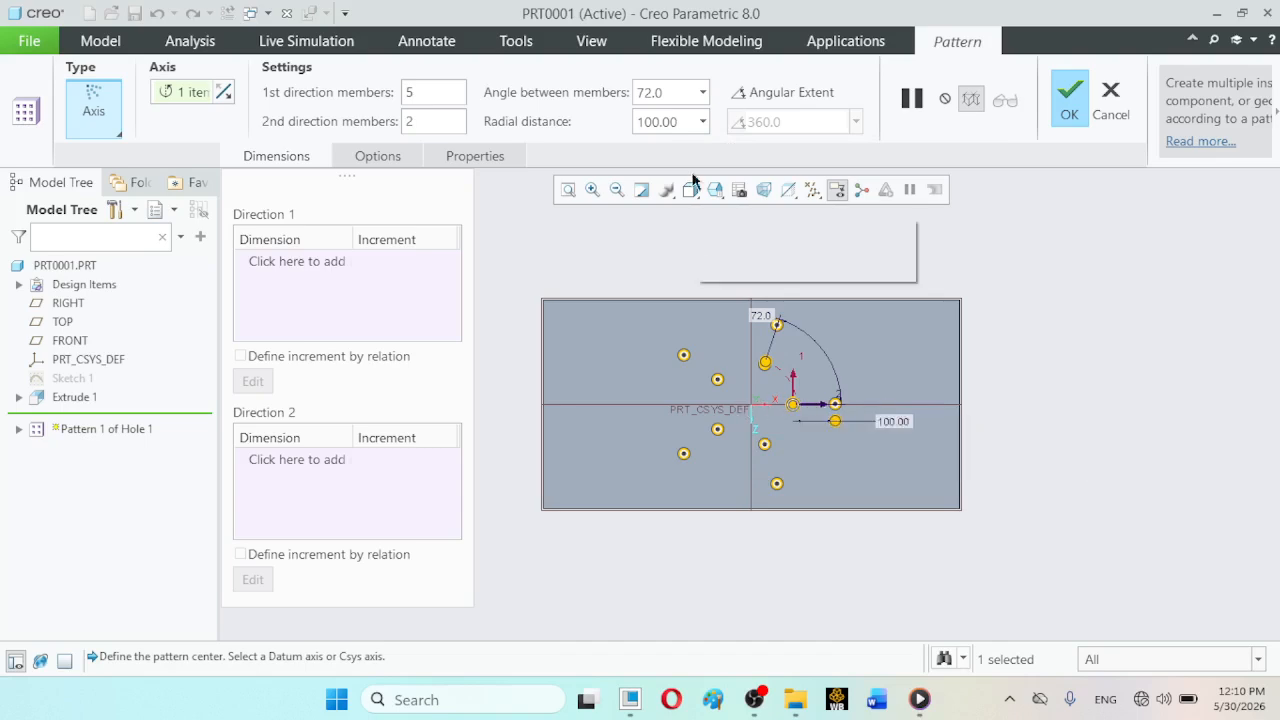
double_click(678, 121)
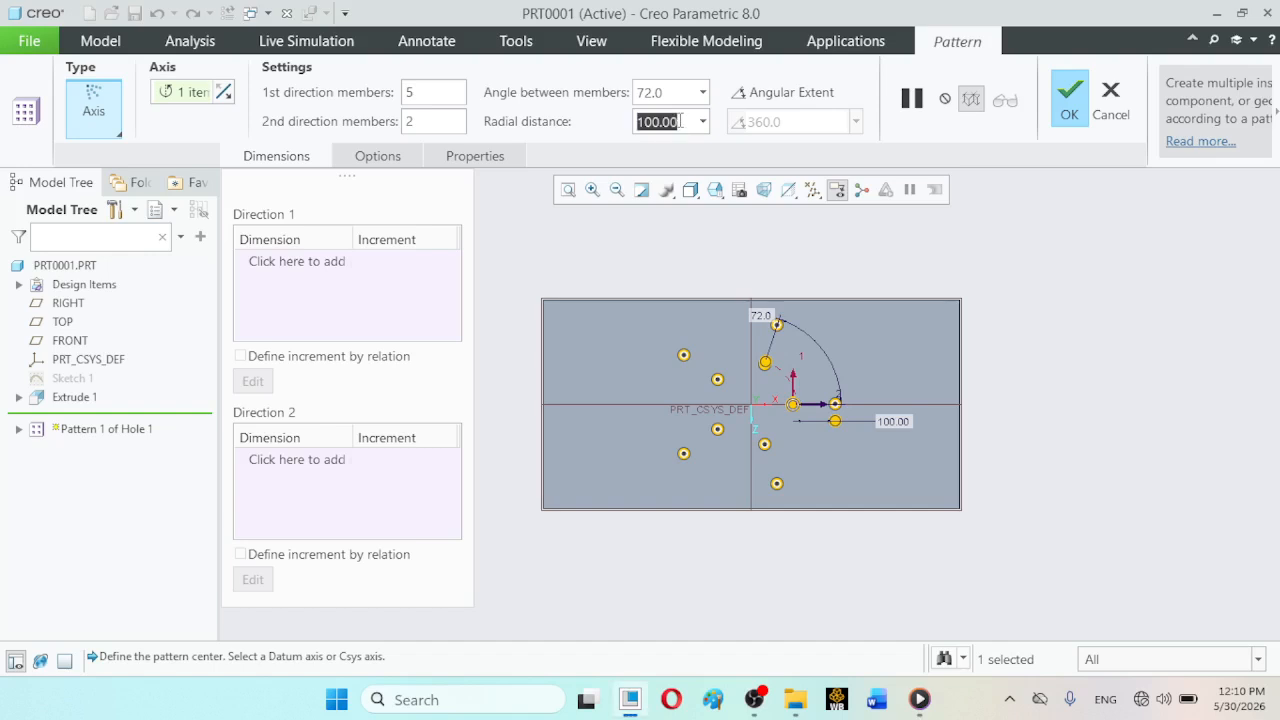
type("110")
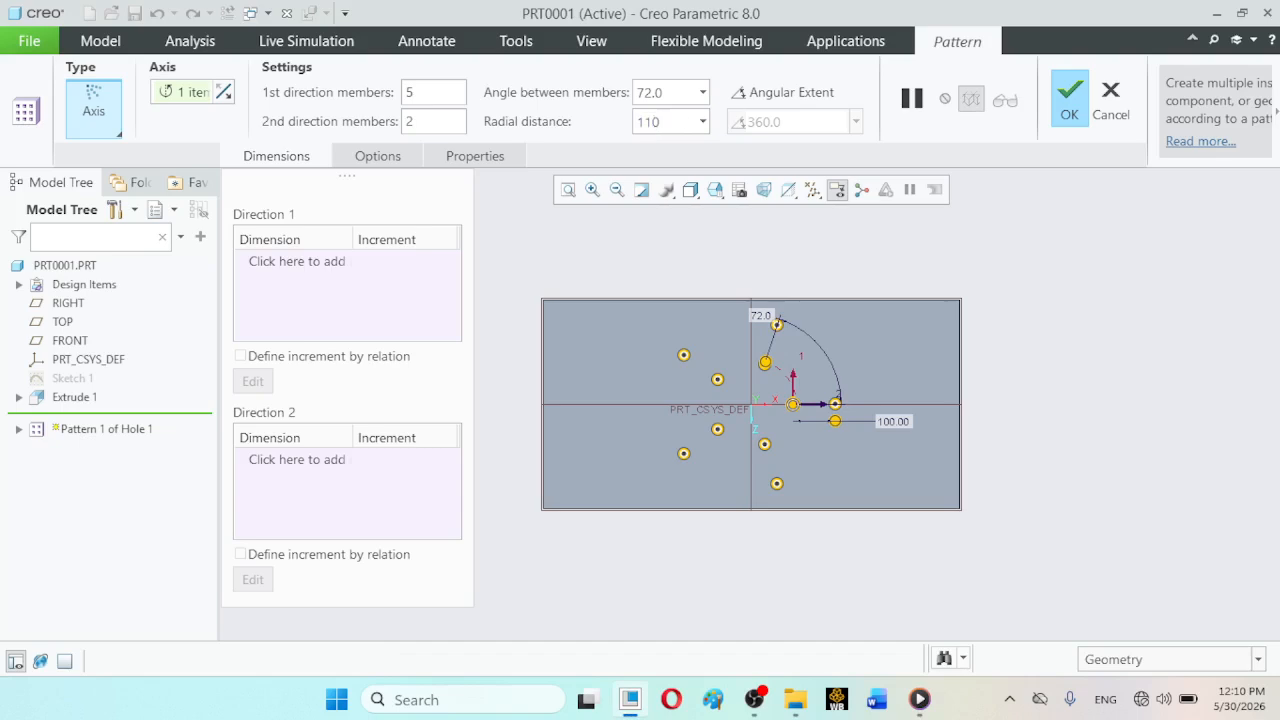
key("Return")
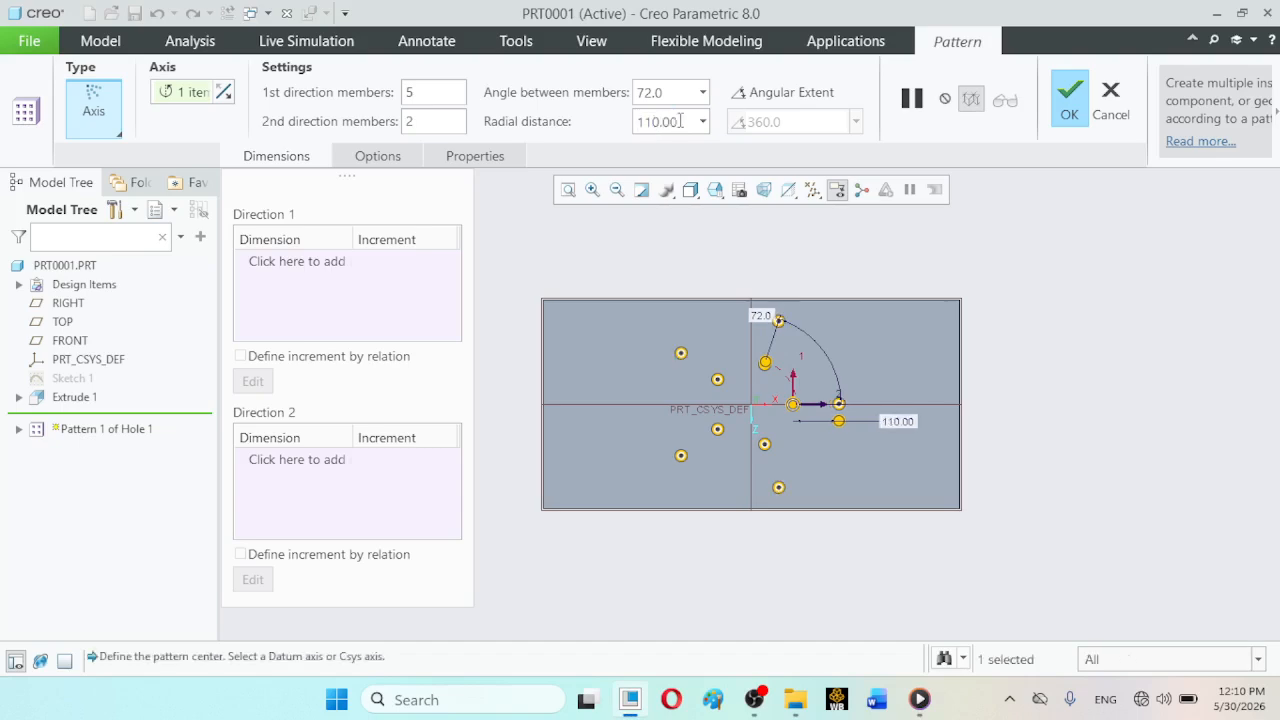
left_click(1070, 100)
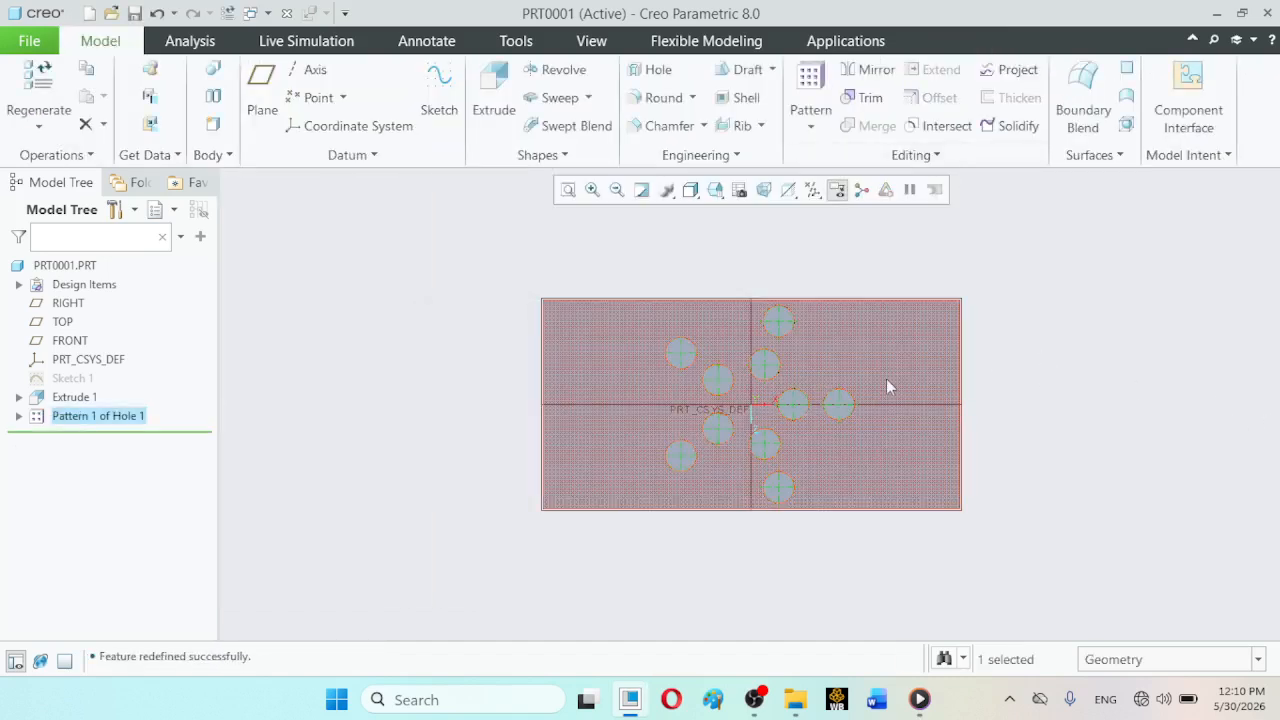
- Redefine the axis pattern to exclude the inner-ring member just below and left of the centre, and accept it
left_click(90, 422)
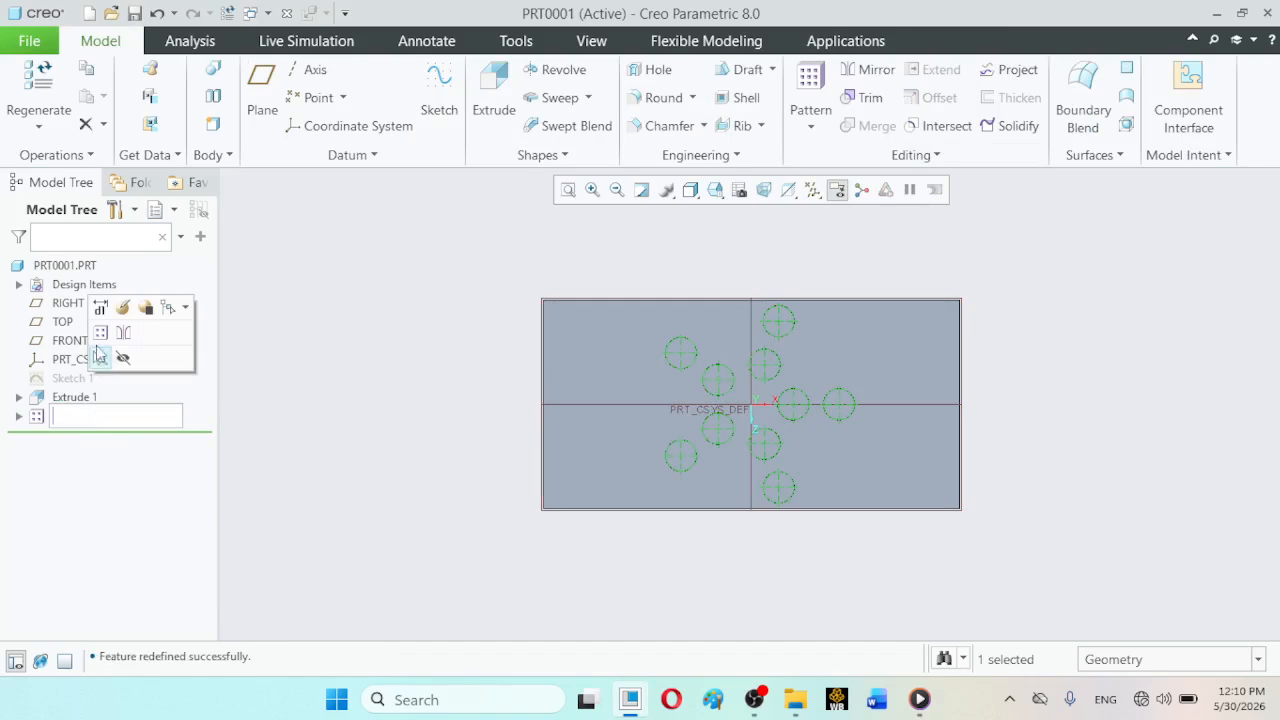
left_click(119, 306)
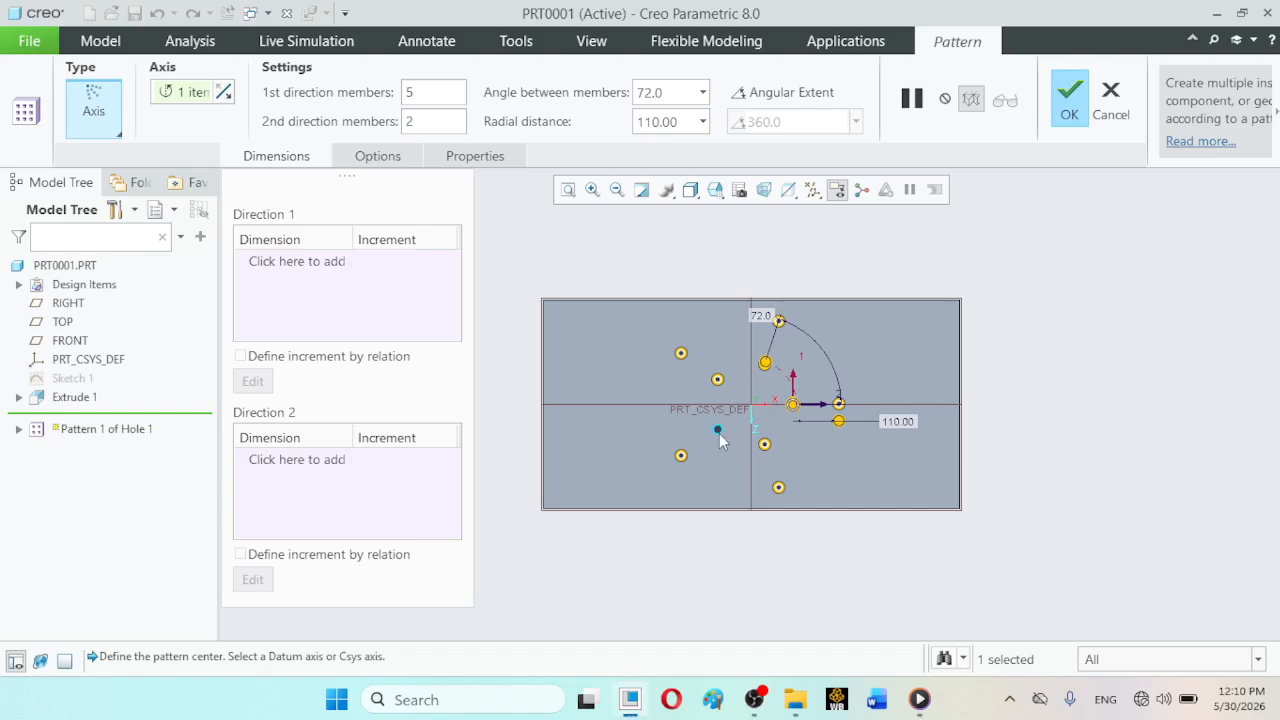
left_click(1066, 118)
left_click(329, 384)
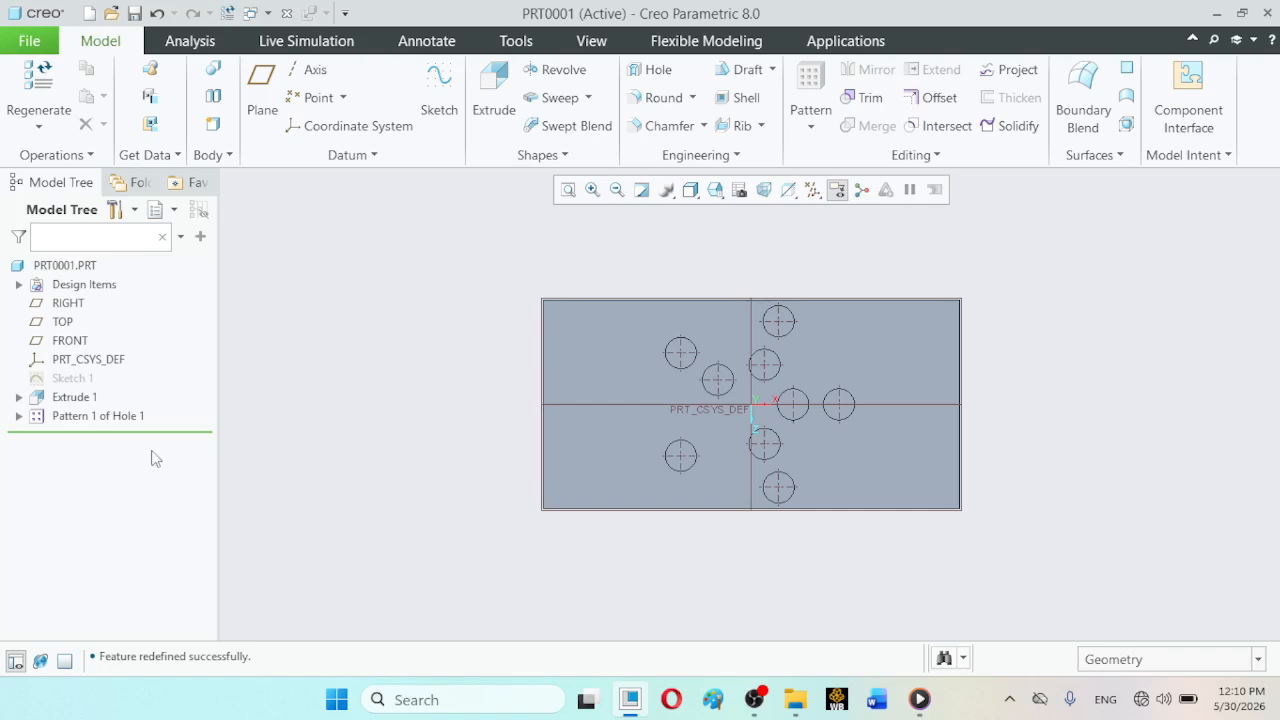
- Restore the excluded inner-ring member of the axis pattern and accept the redefinition
left_click(88, 418)
left_click(133, 305)
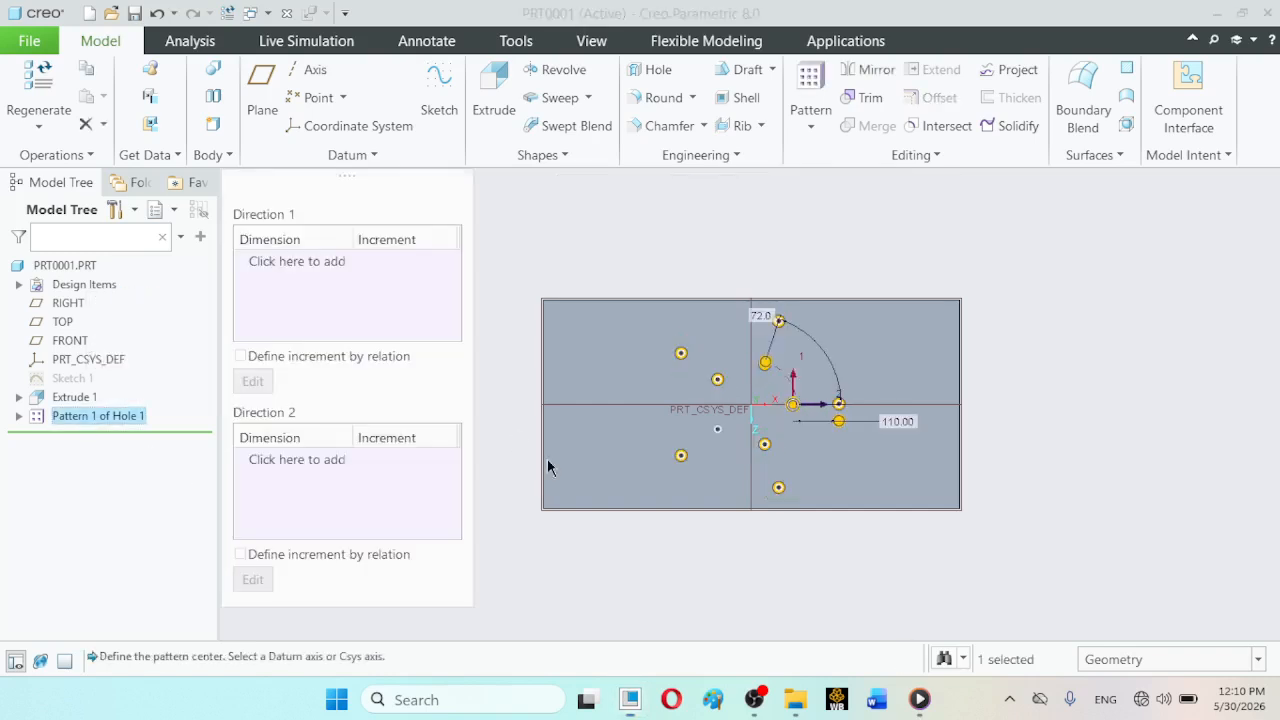
left_click(717, 429)
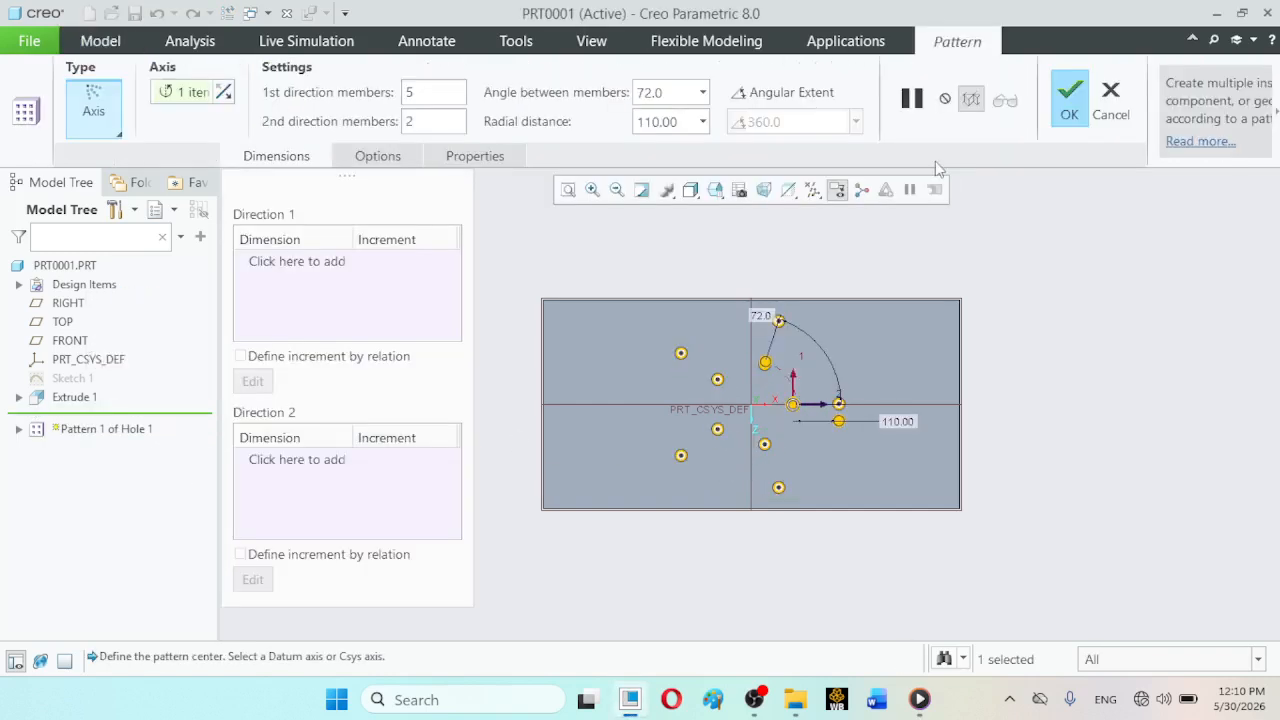
left_click(1062, 108)
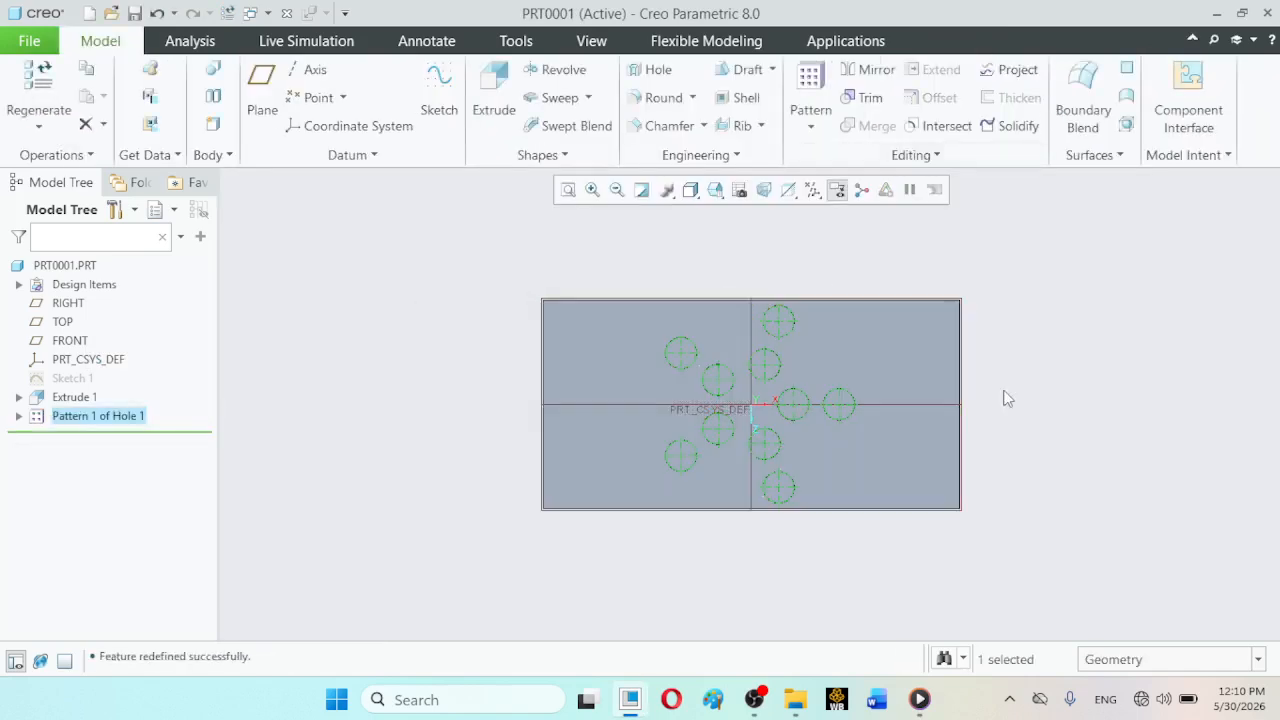
left_click(1062, 436)
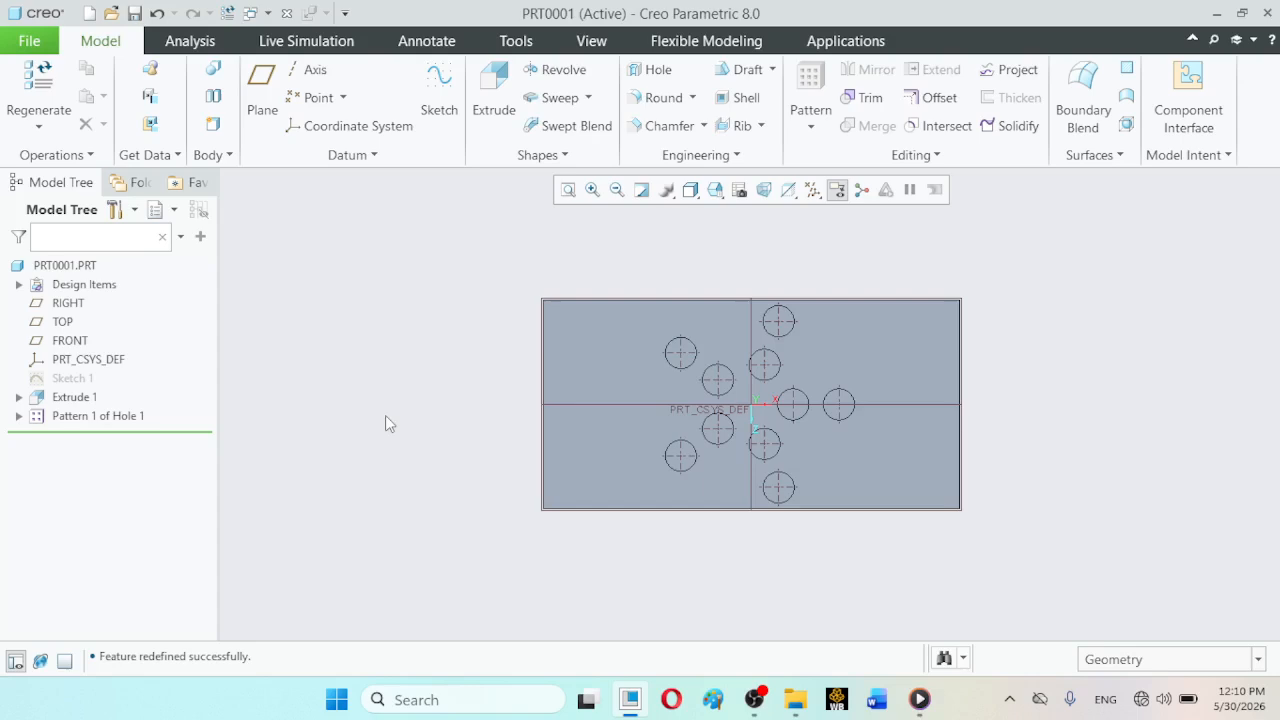
- Return to the standard orientation and undo the pattern edits and the axis pattern itself, back to the single Hole 1
left_click(722, 198)
left_click(732, 211)
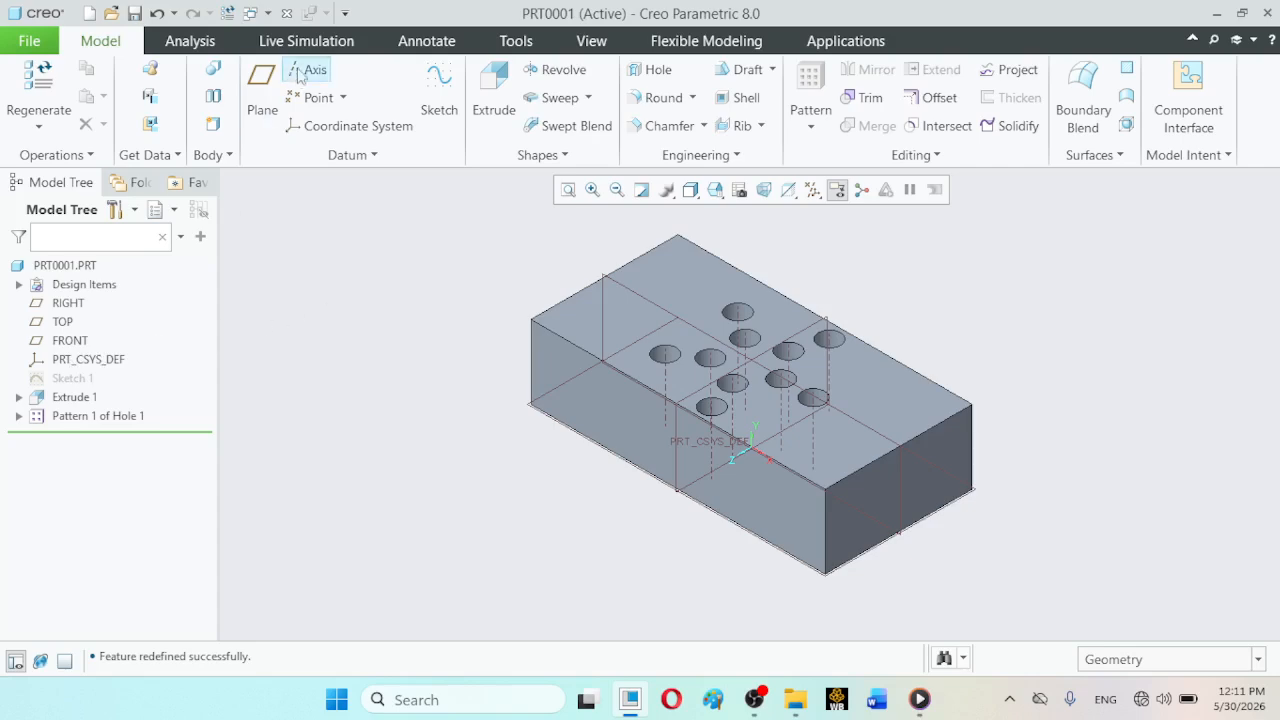
left_click(153, 15)
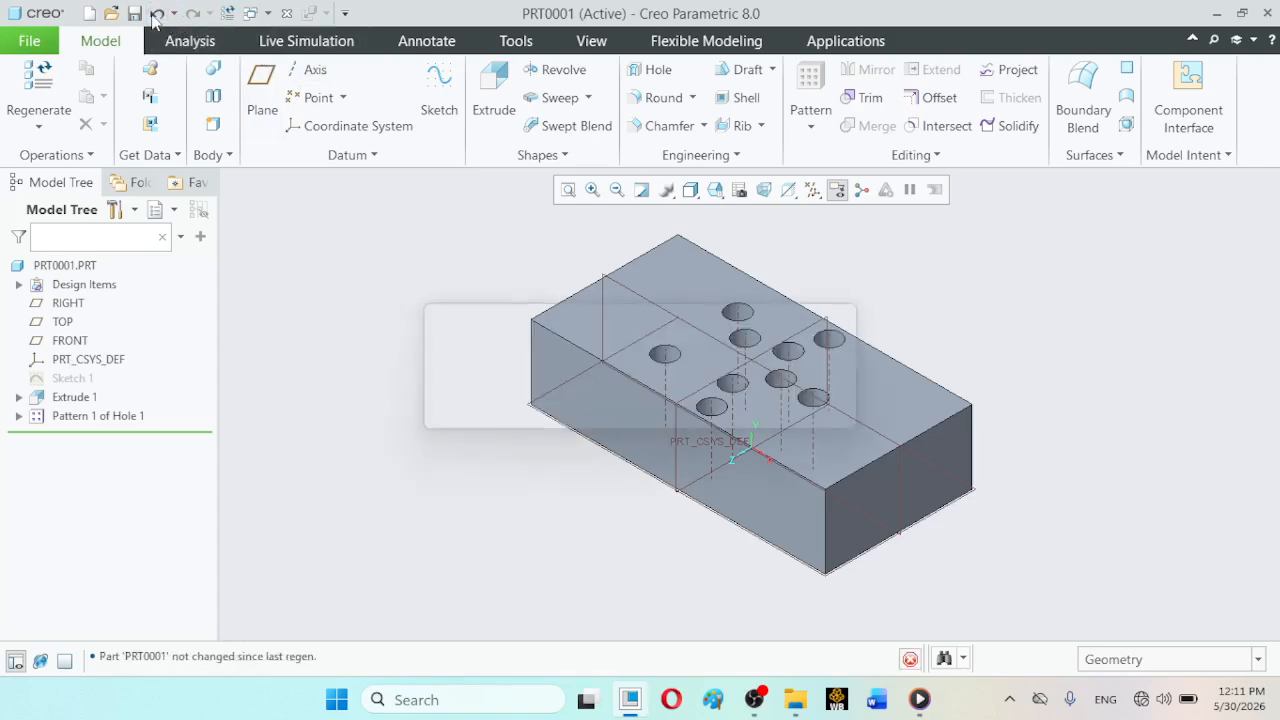
left_click(153, 15)
left_click(153, 22)
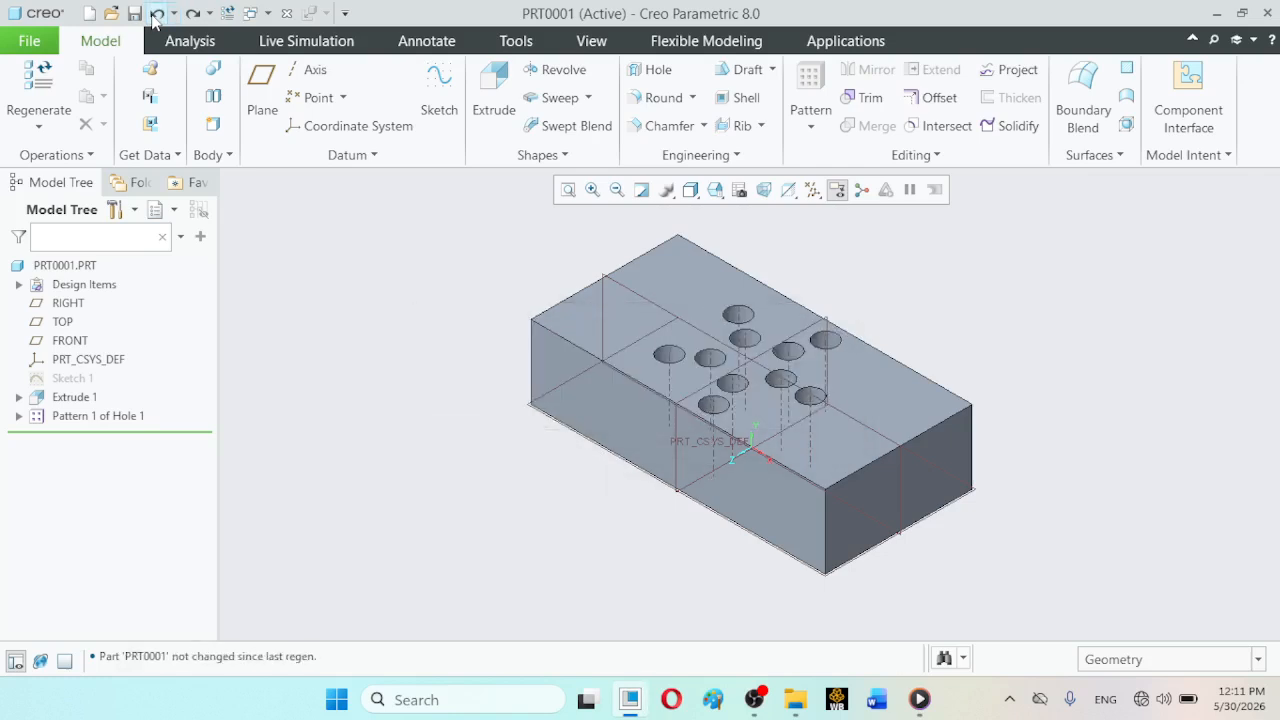
left_click(153, 22)
left_click(156, 15)
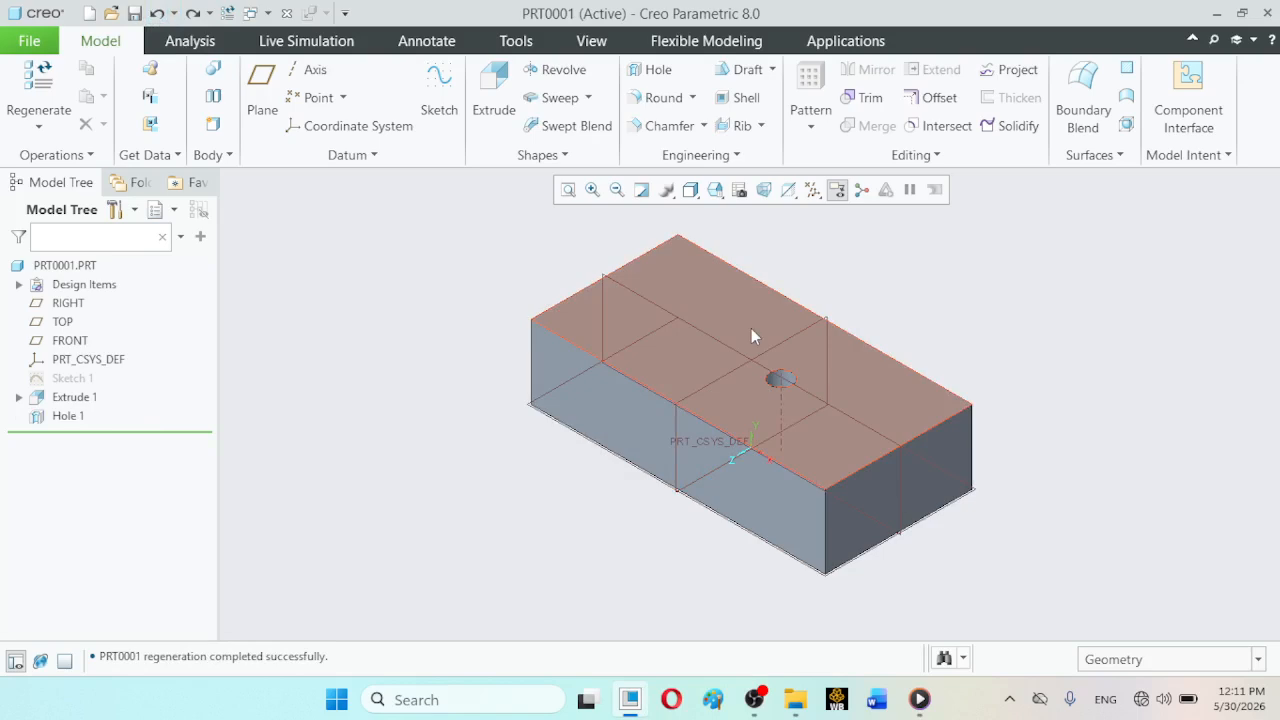
- Place a new datum axis normal to the block's top face, with the right end face and front long side face as offset references
left_click(716, 194)
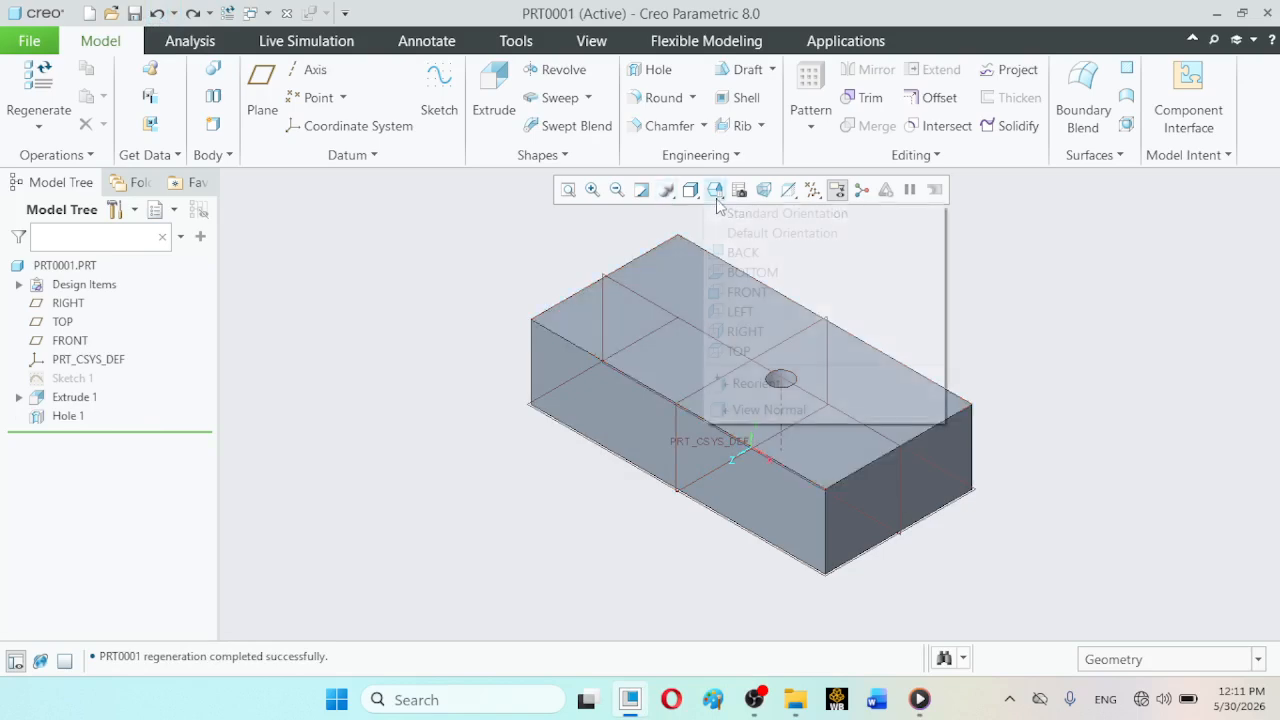
left_click(738, 351)
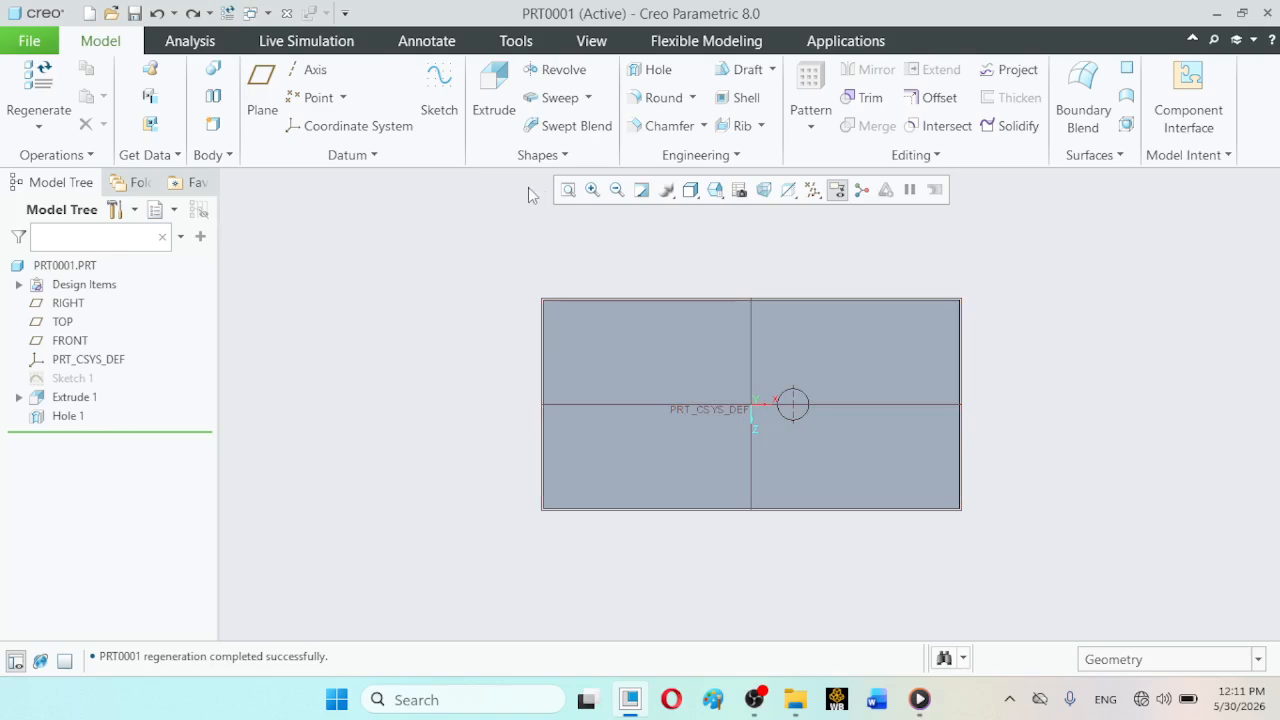
left_click(715, 190)
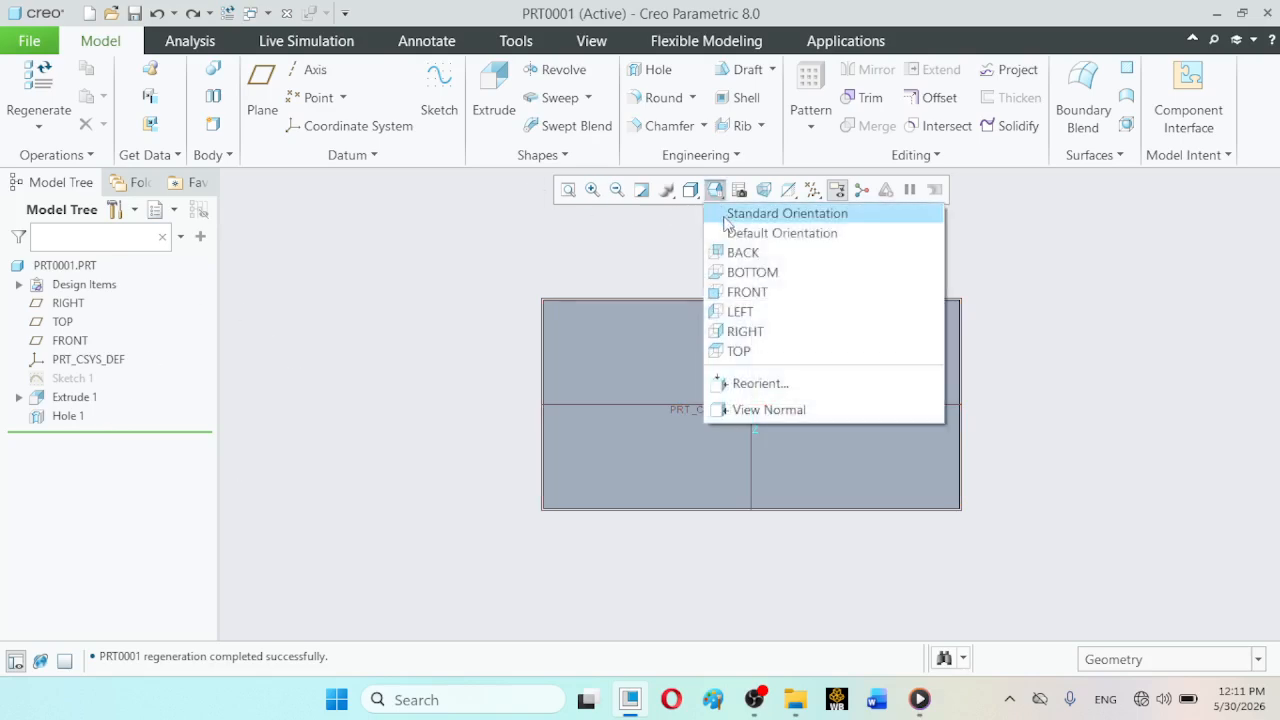
left_click(723, 213)
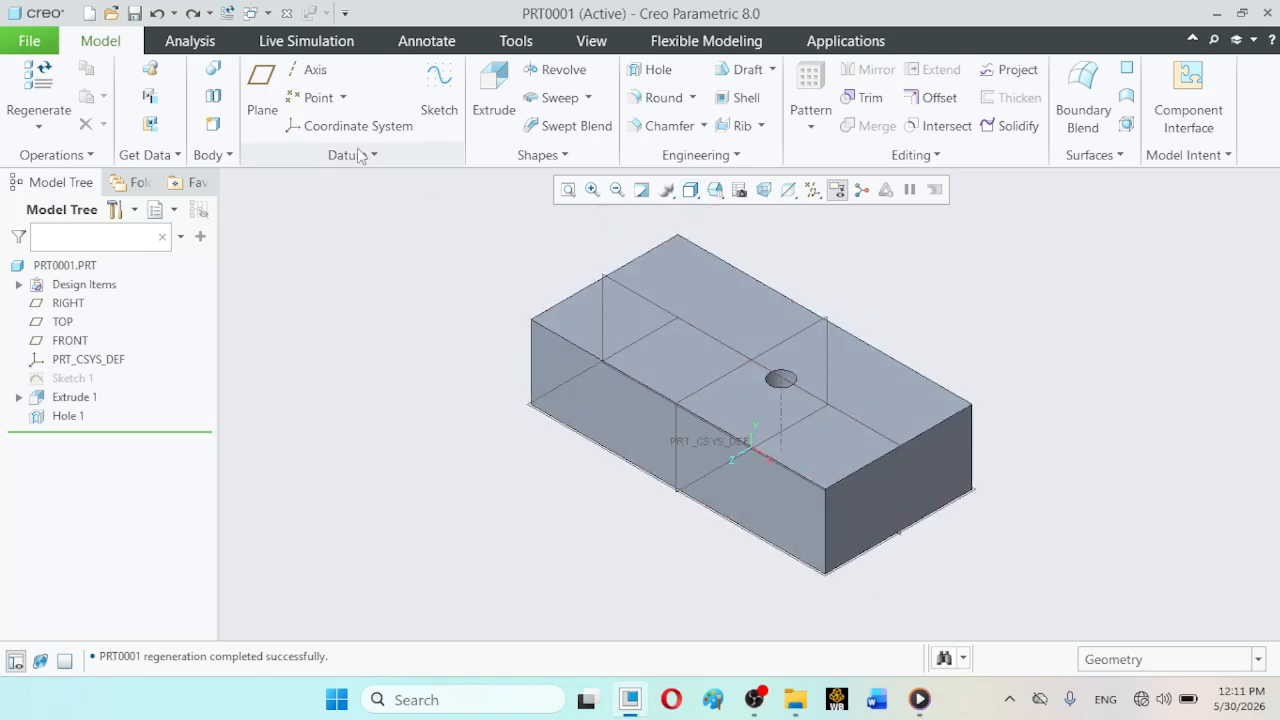
left_click(316, 72)
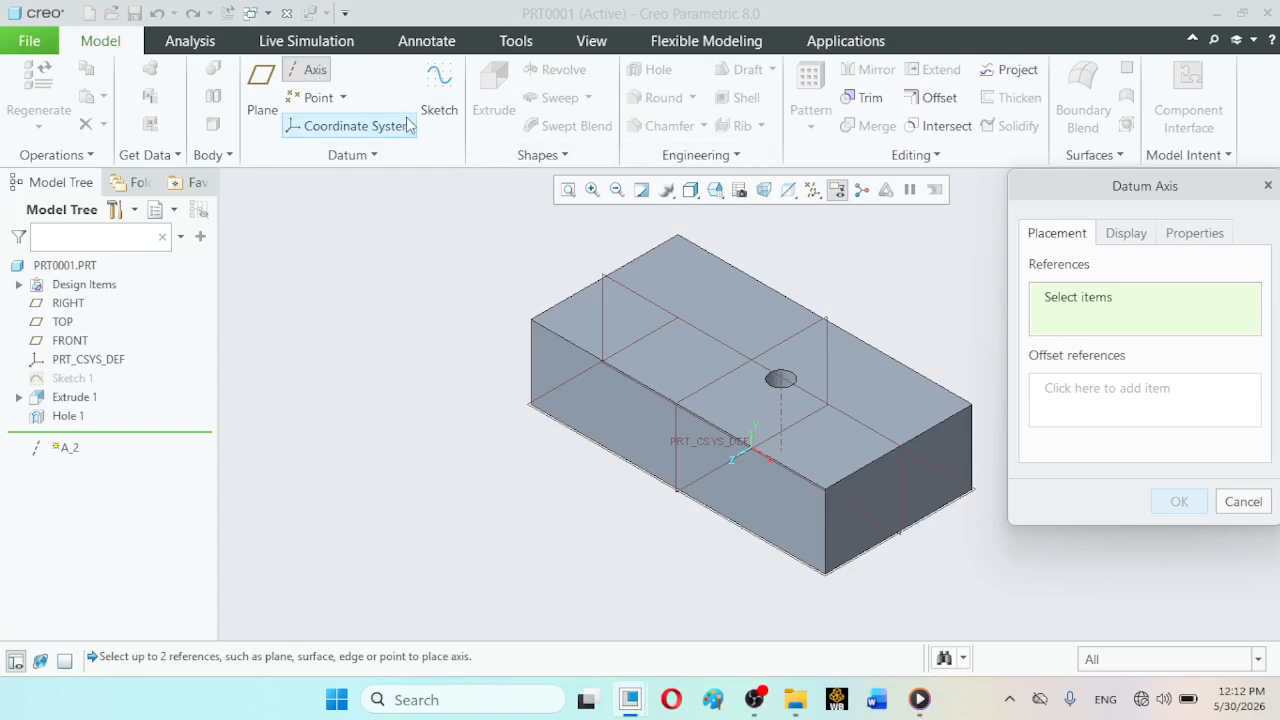
left_click(646, 334)
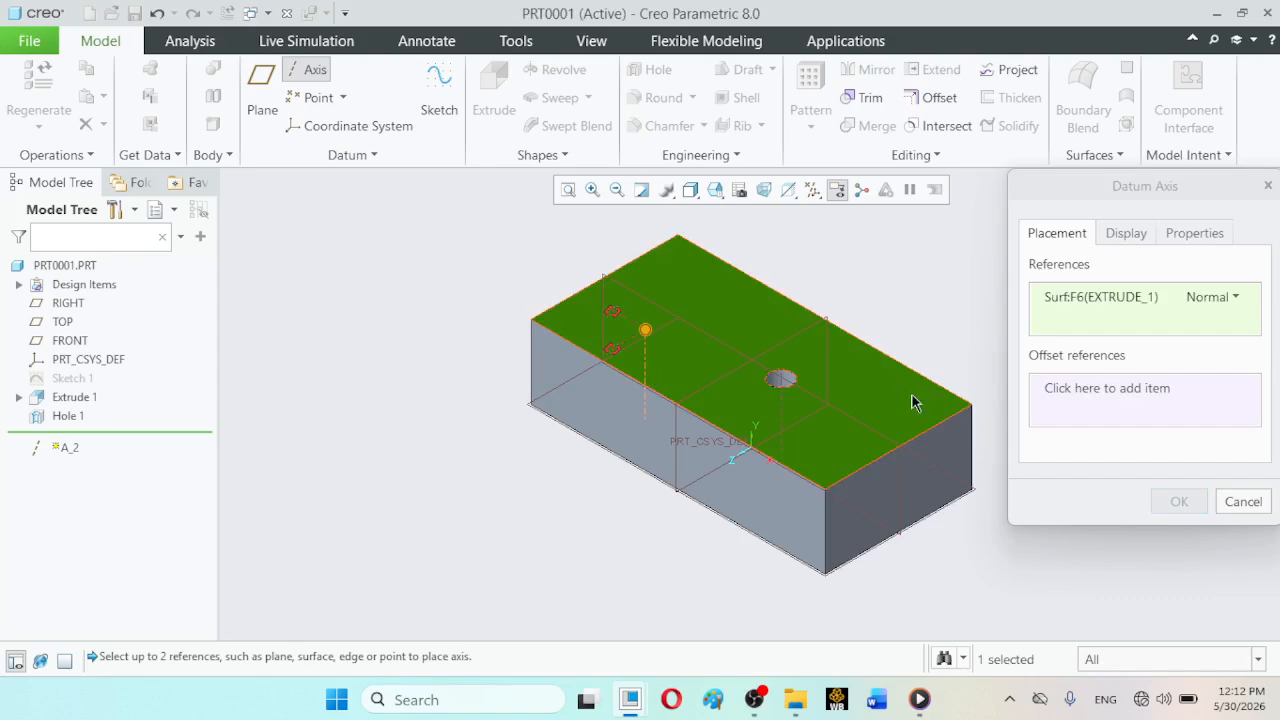
left_click(1066, 396)
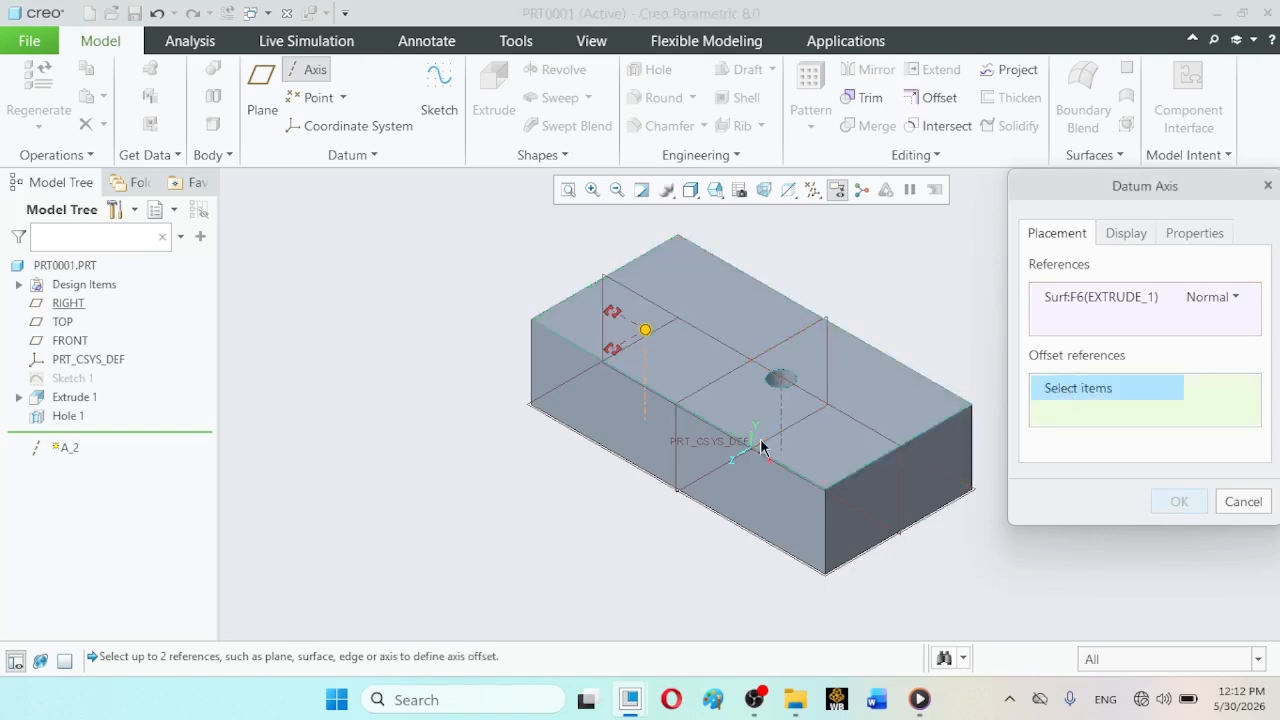
left_click(648, 423)
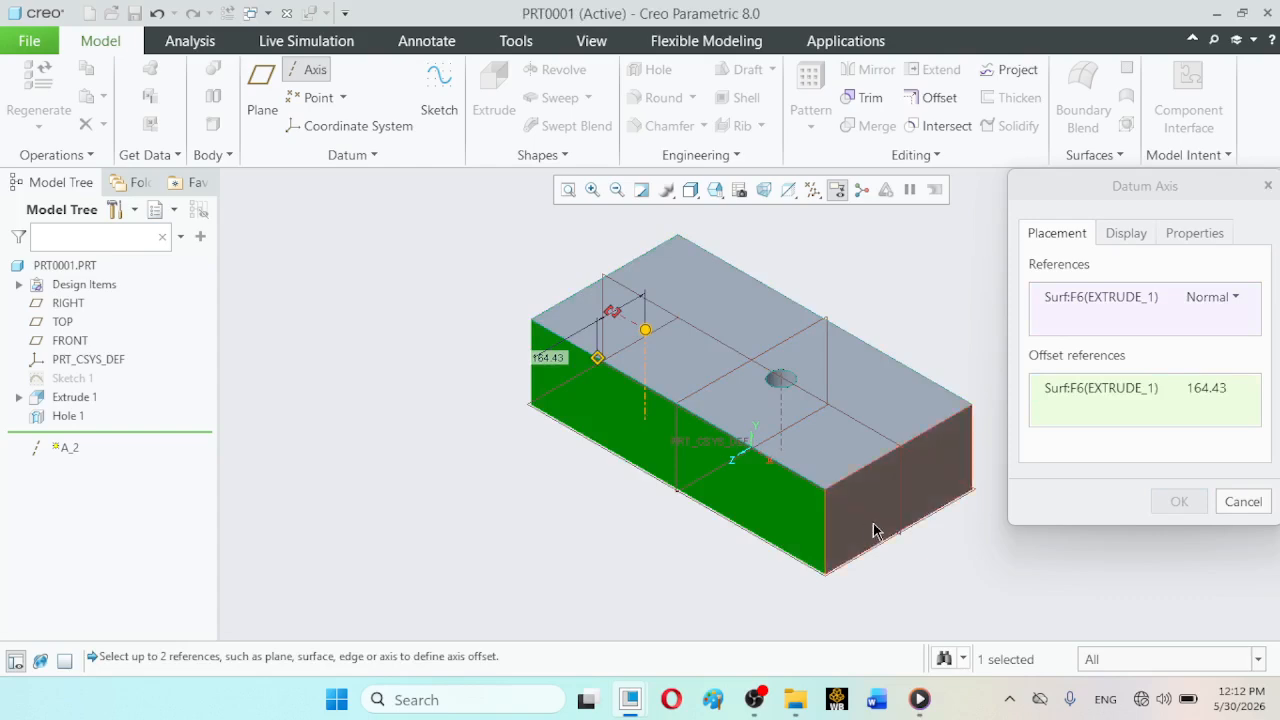
left_click(879, 490)
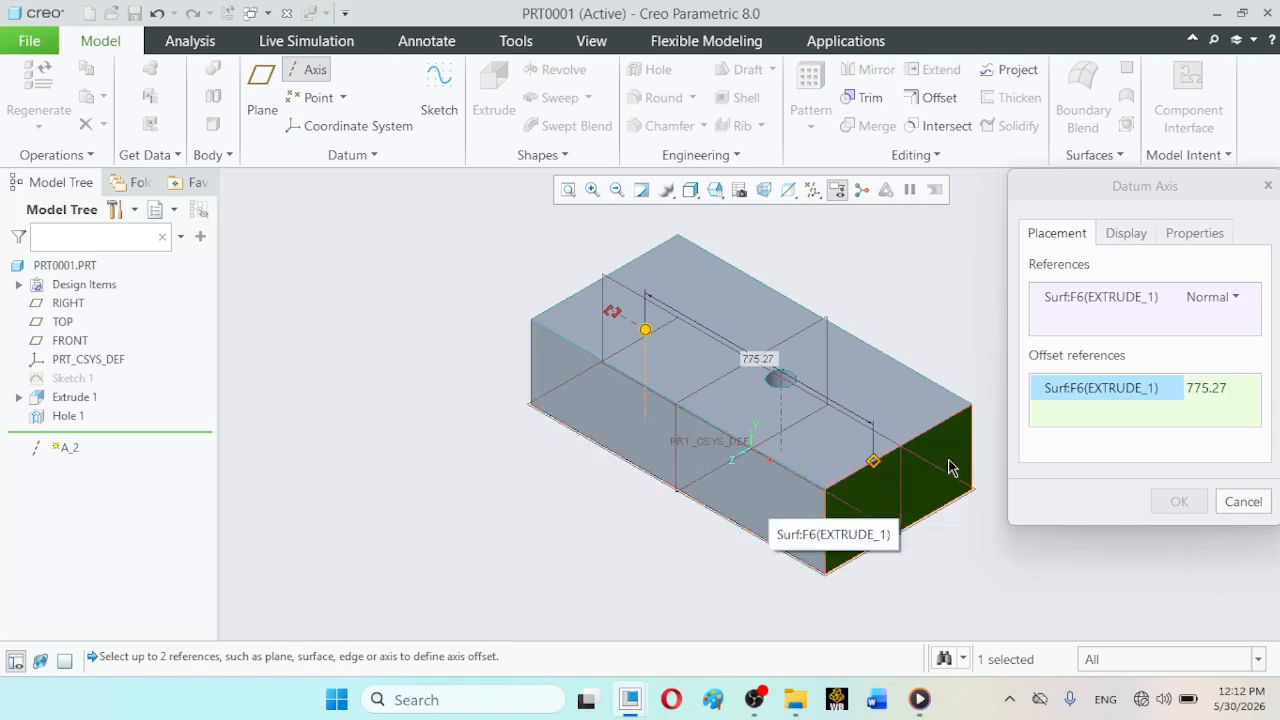
left_click(585, 414, "ctrl")
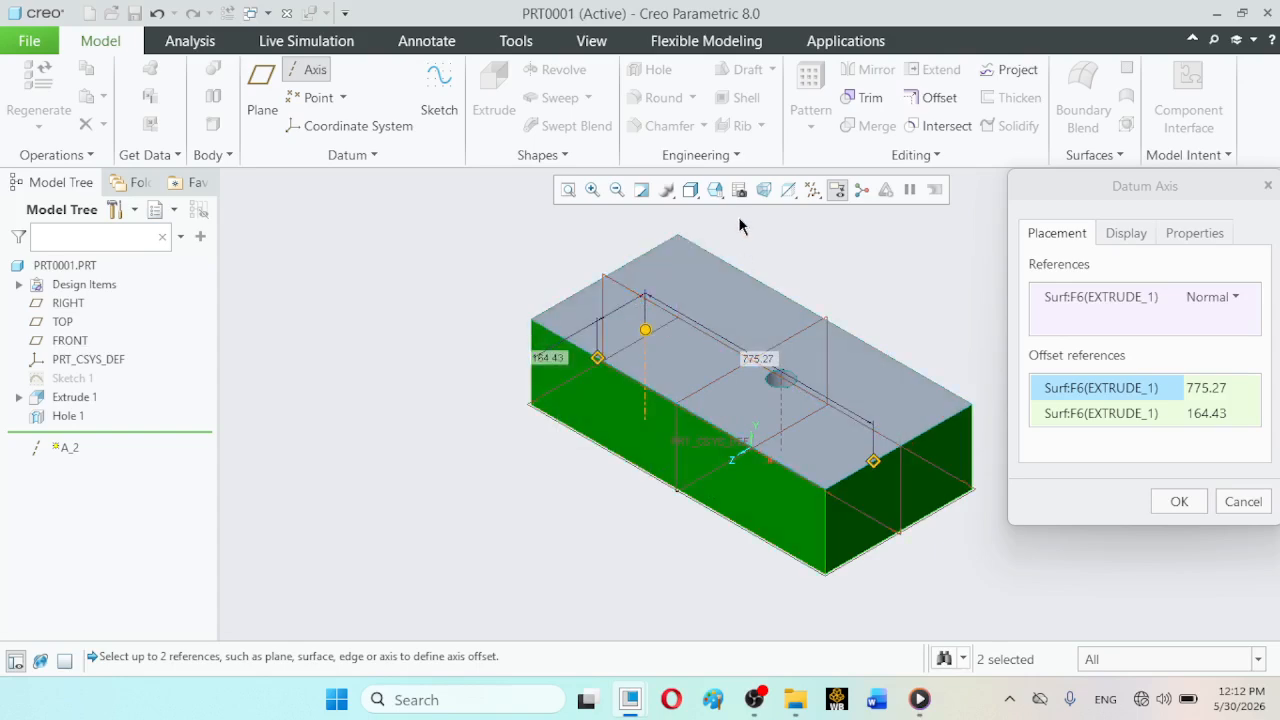
- Set the datum axis offsets to 250 from the front long side face and 600 from the right end face, and accept it
left_click(715, 190)
left_click(738, 351)
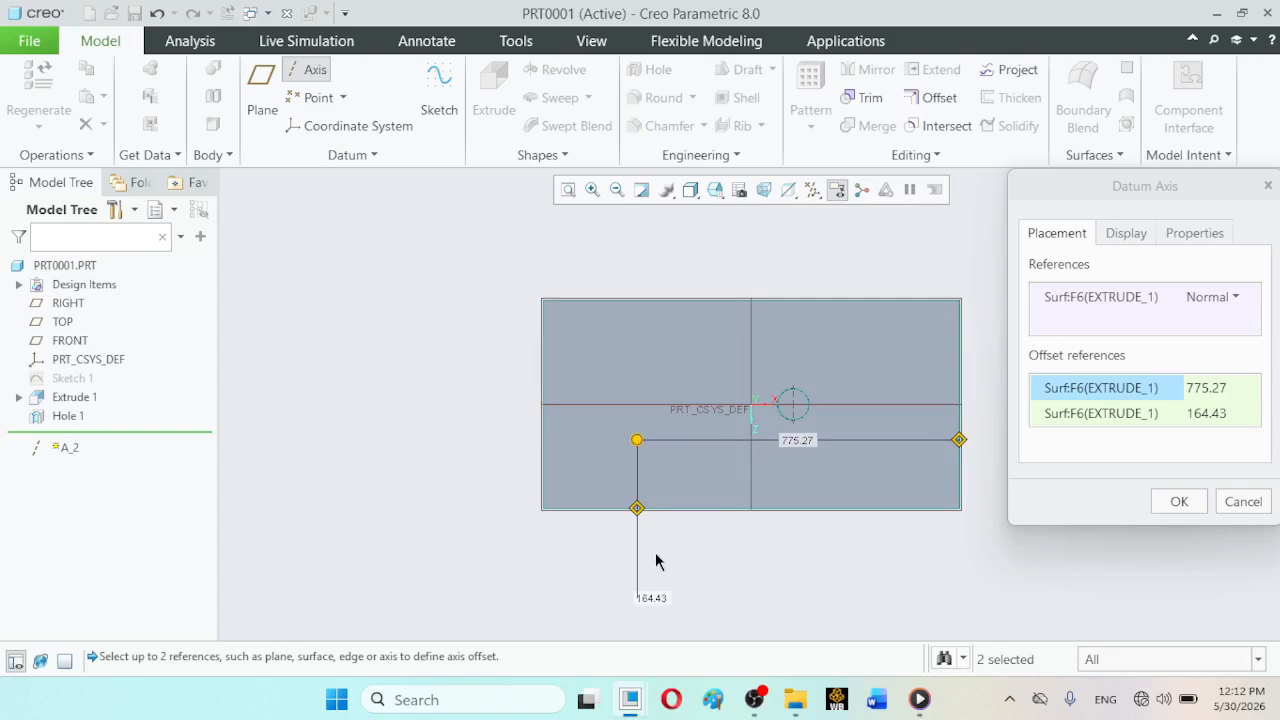
double_click(651, 600)
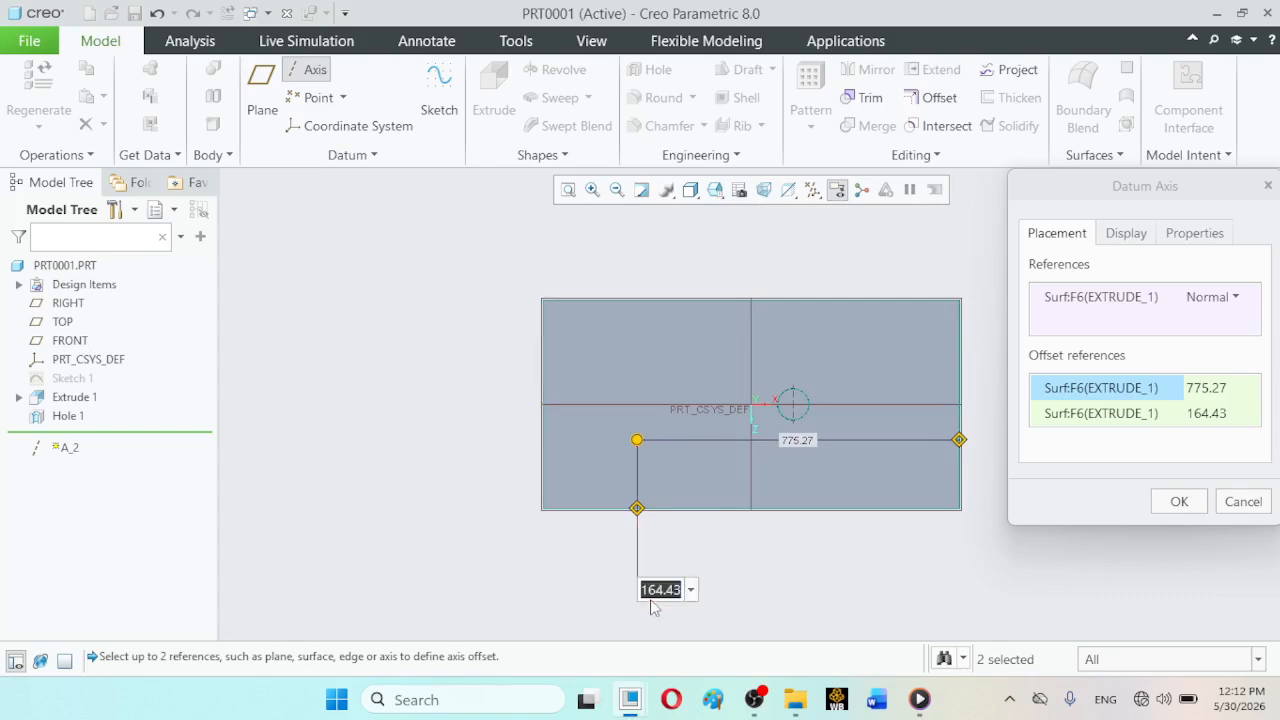
type("250")
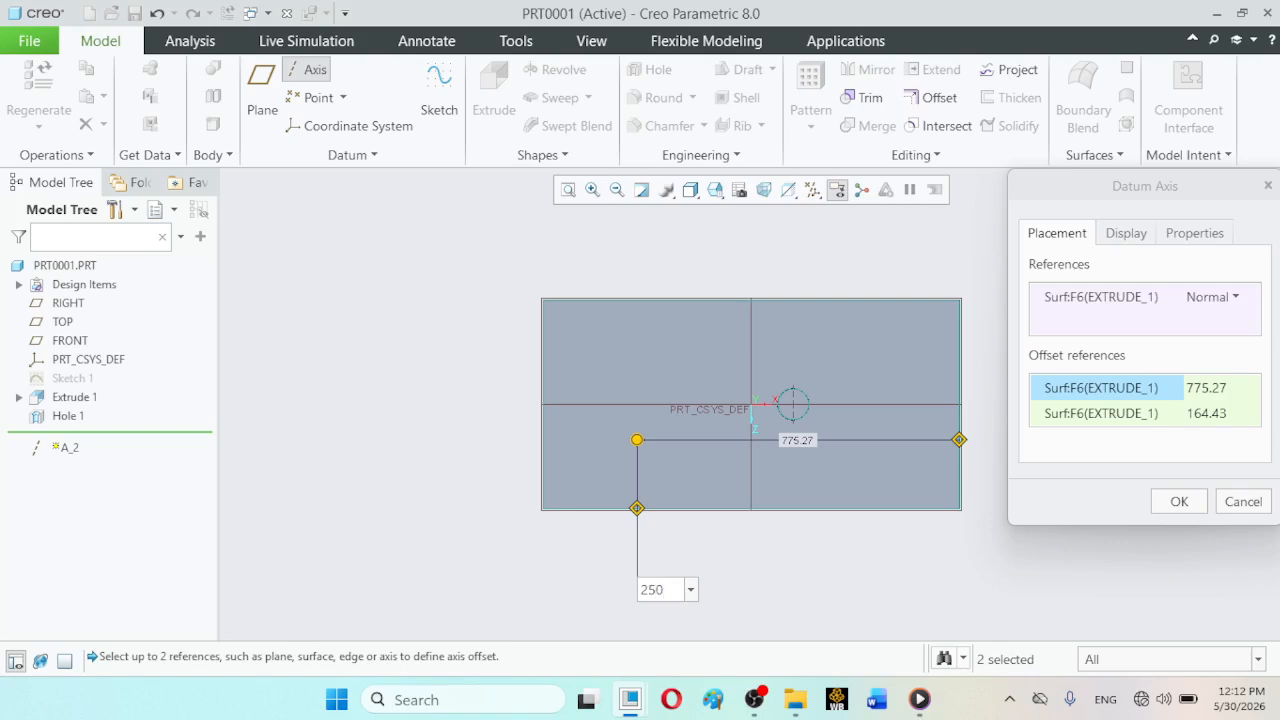
key("Return")
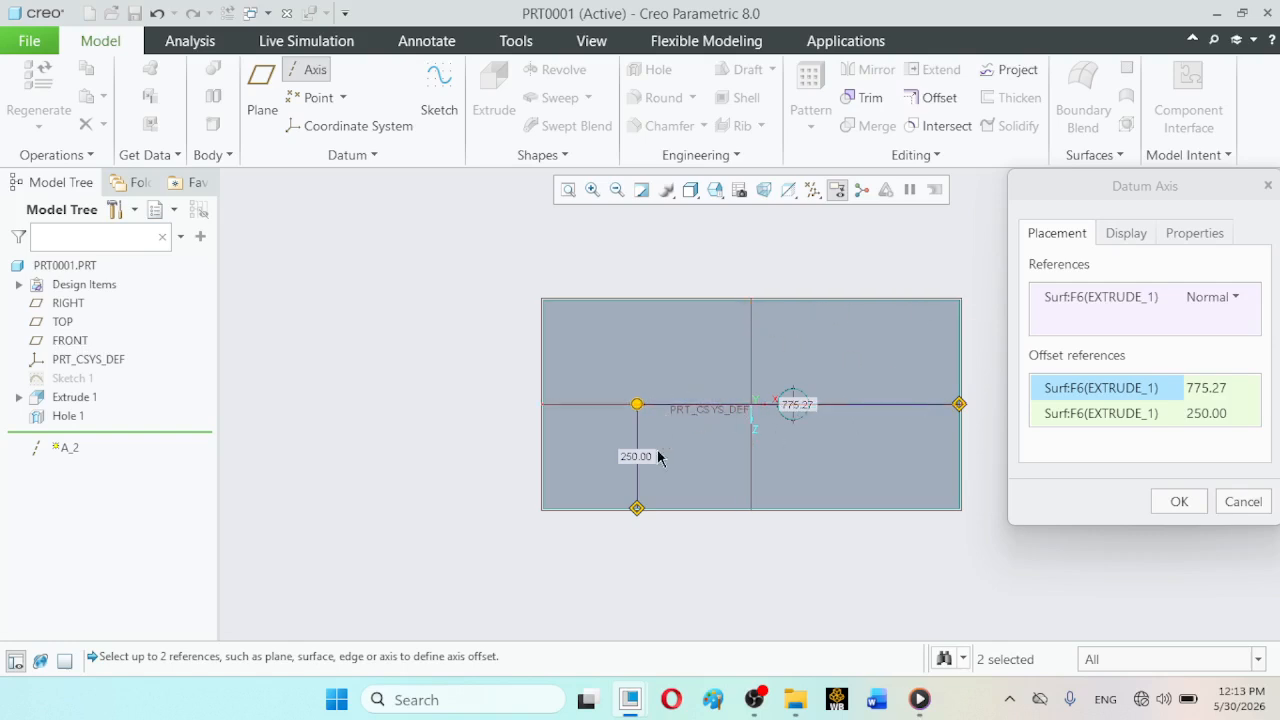
double_click(795, 405)
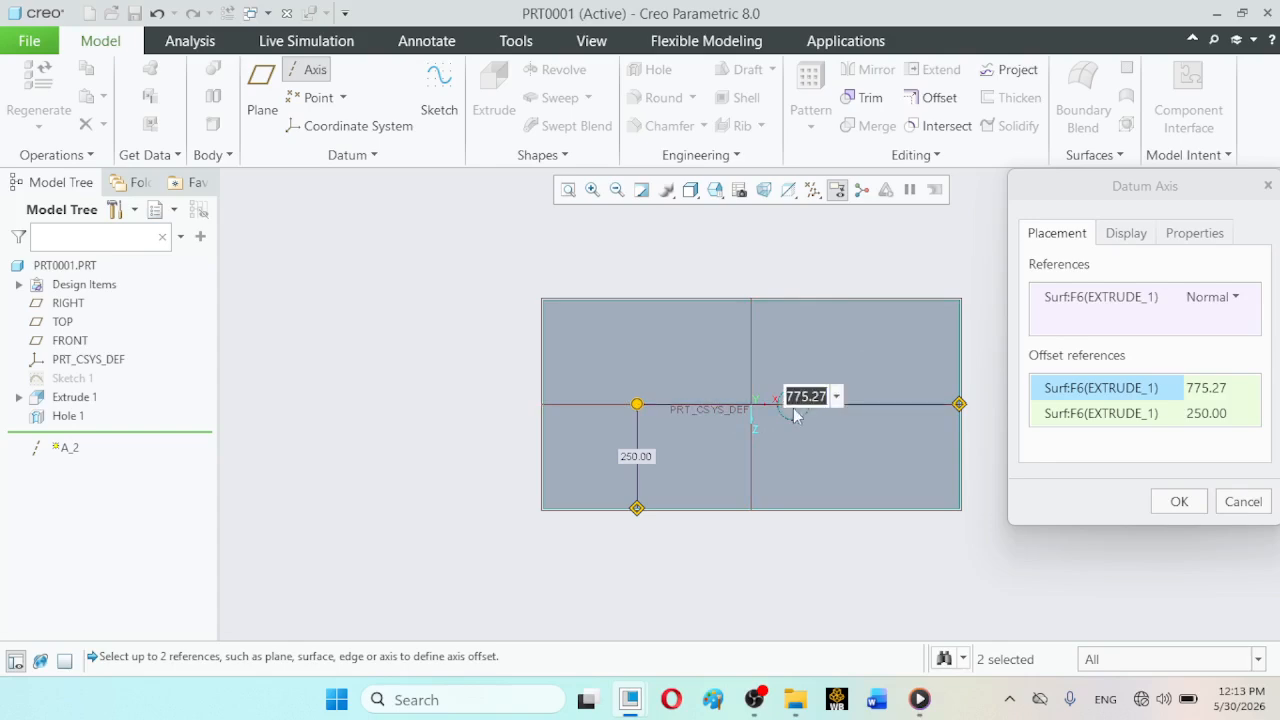
type("600")
key("Return")
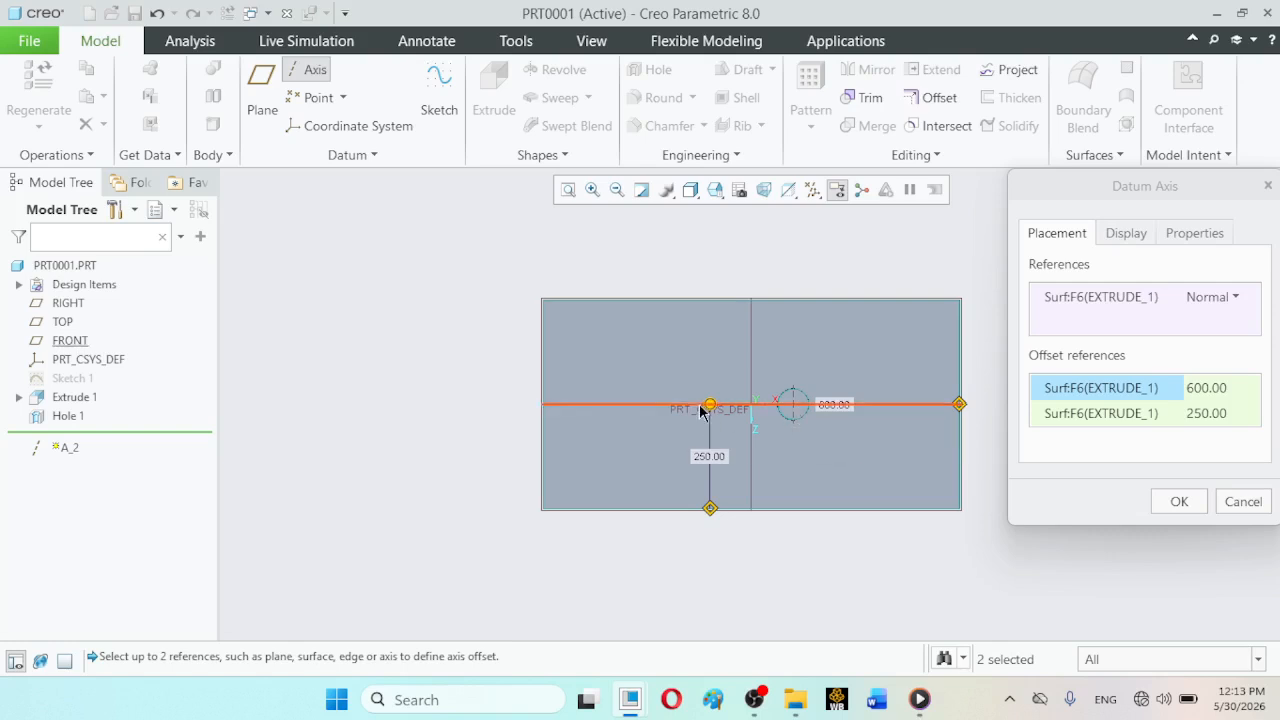
left_click(1176, 503)
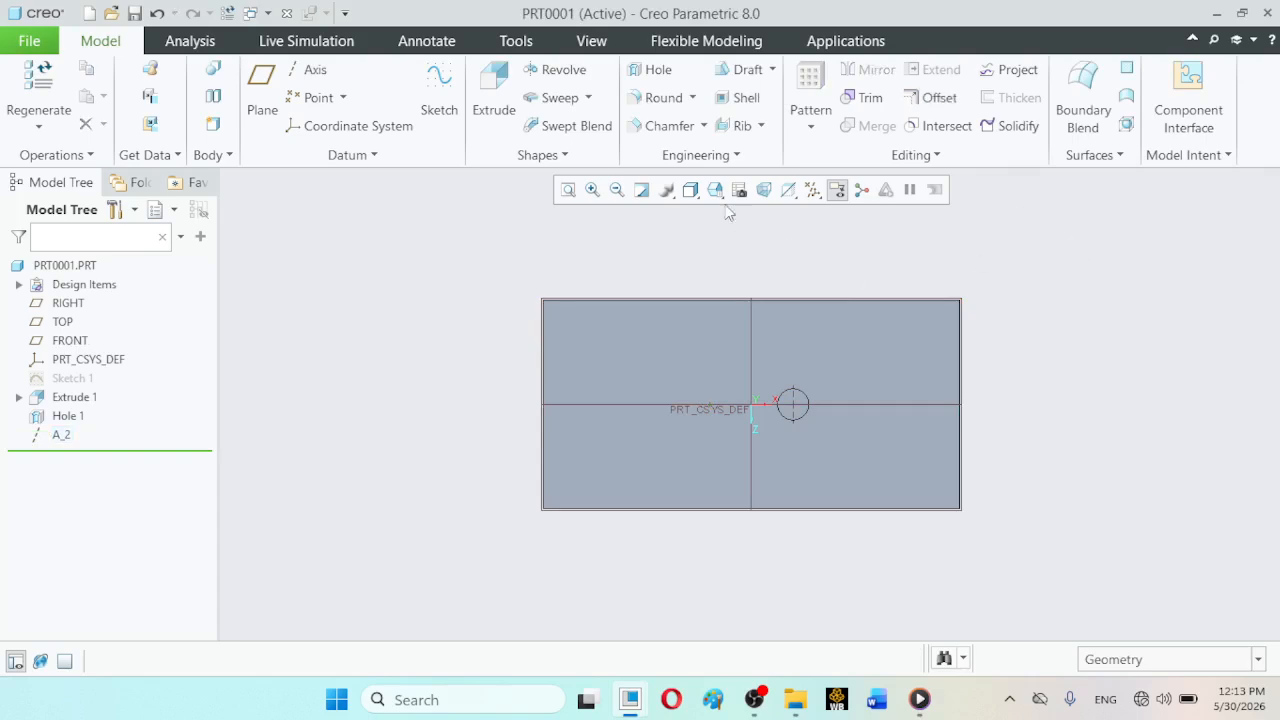
left_click(715, 190)
left_click(733, 210)
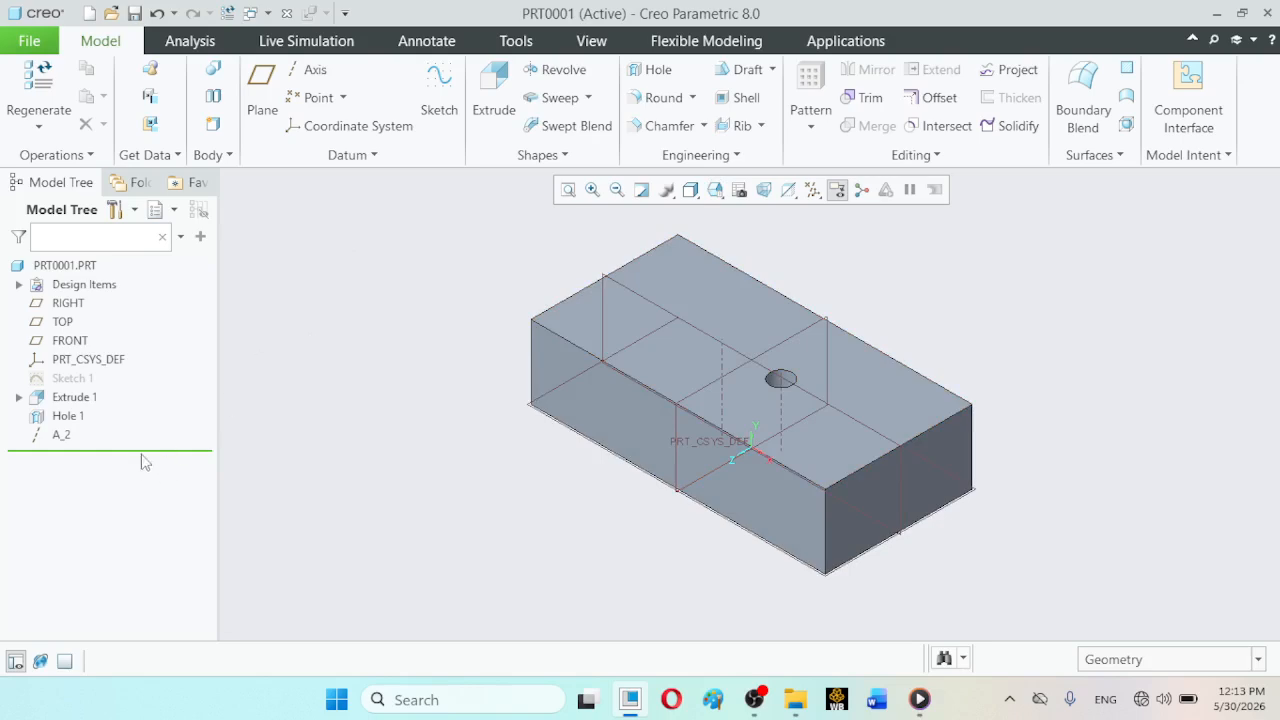
left_click(68, 416)
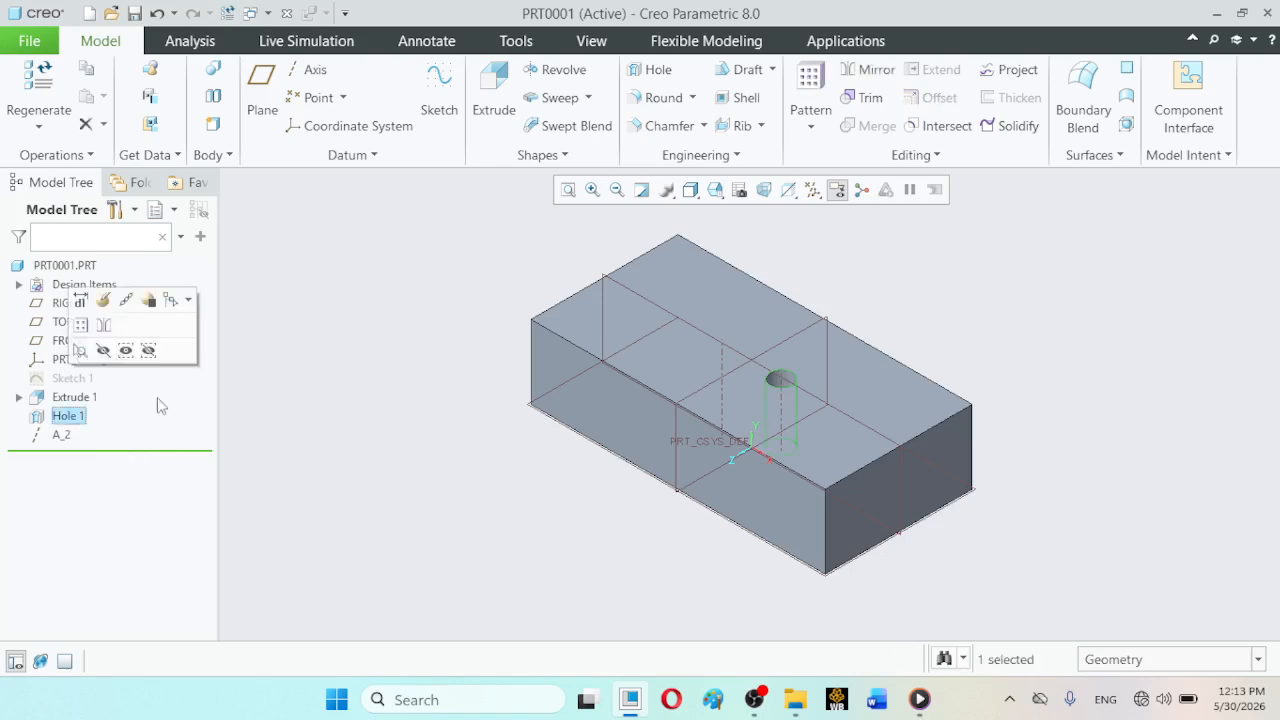
left_click(811, 125)
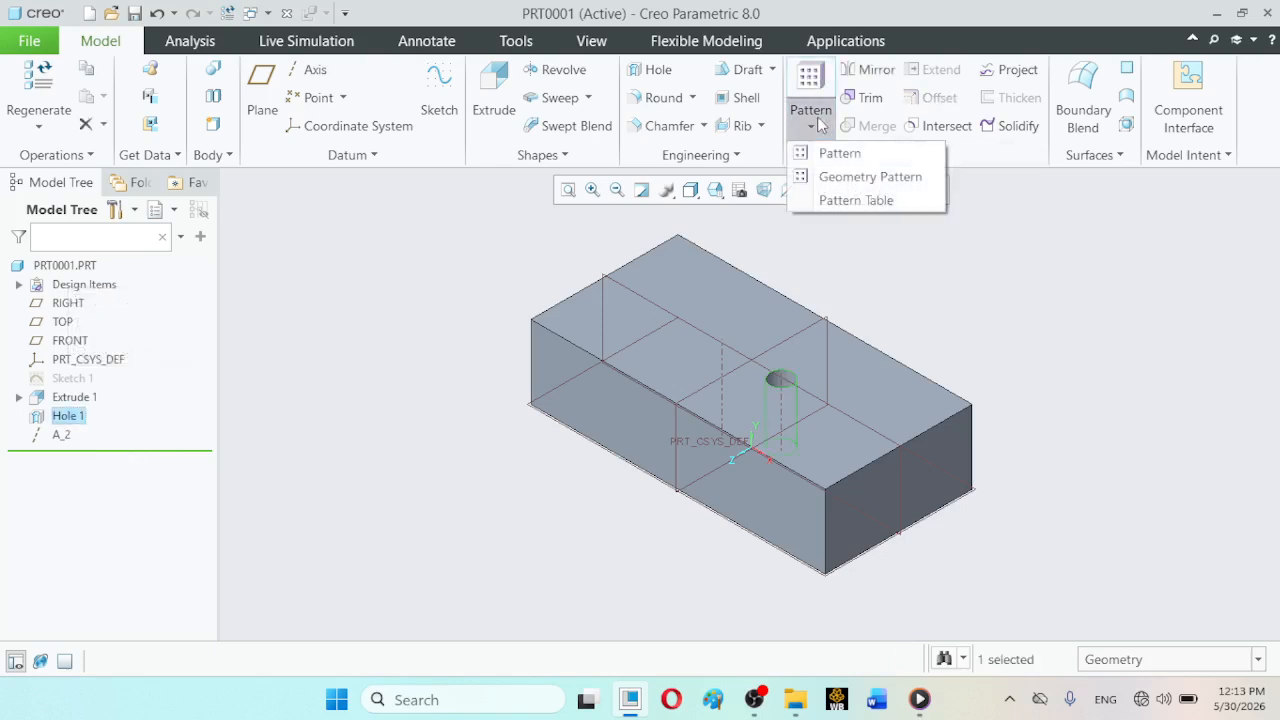
left_click(826, 153)
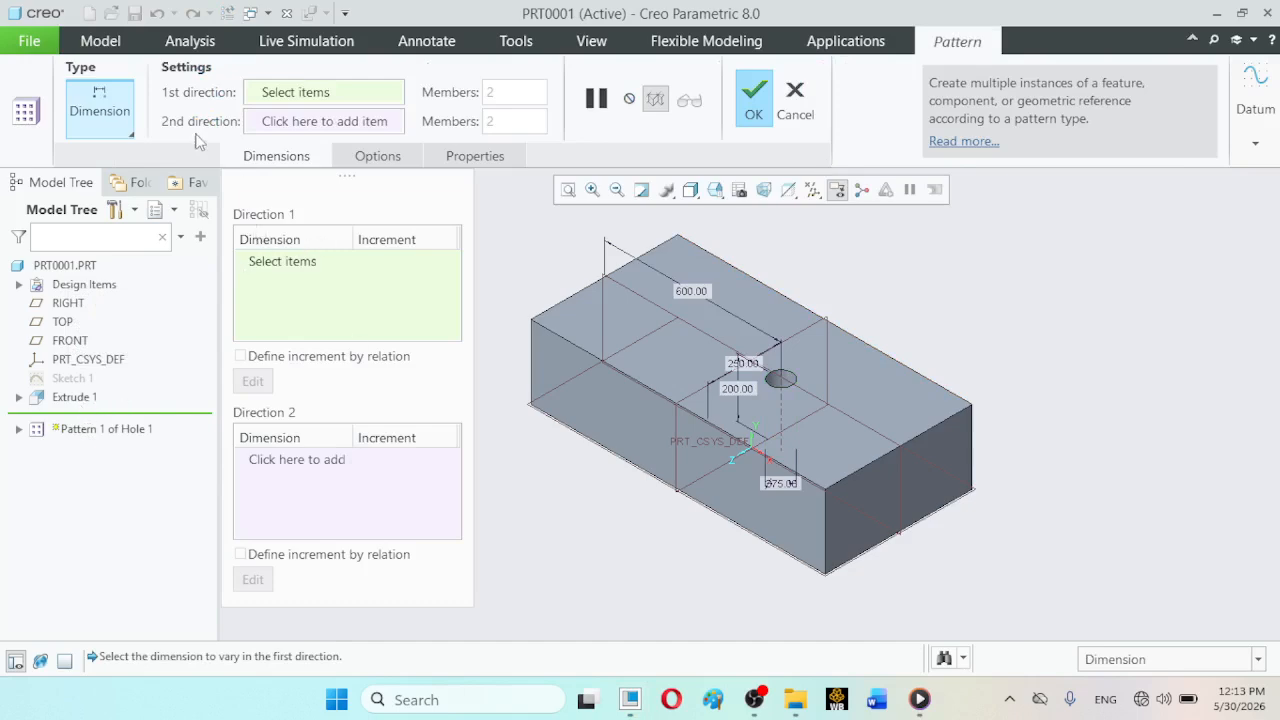
left_click(132, 135)
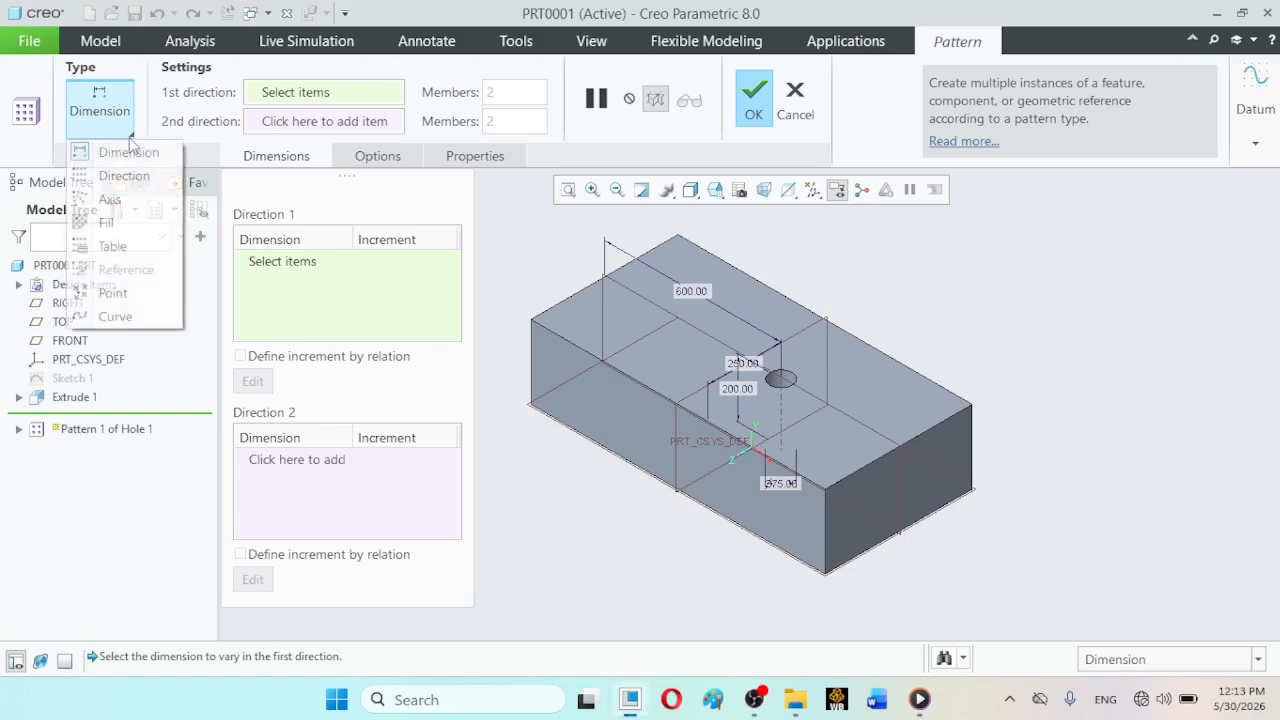
left_click(135, 200)
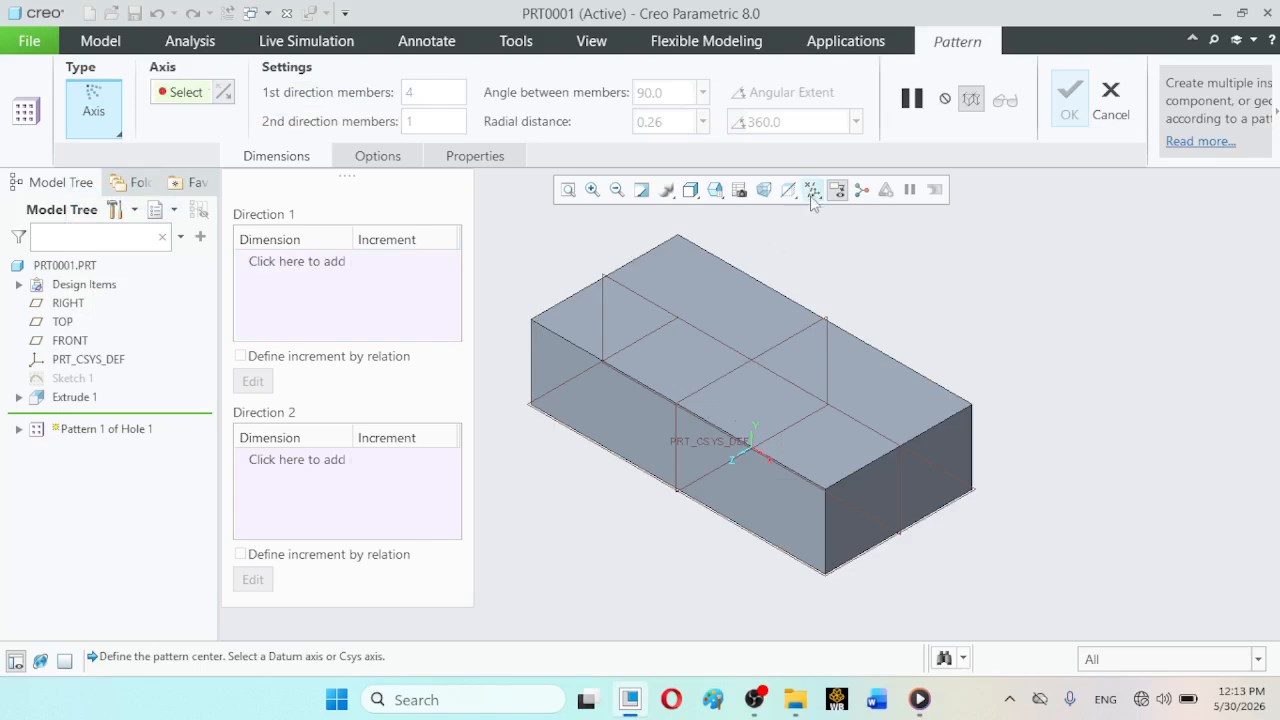
left_click(1118, 108)
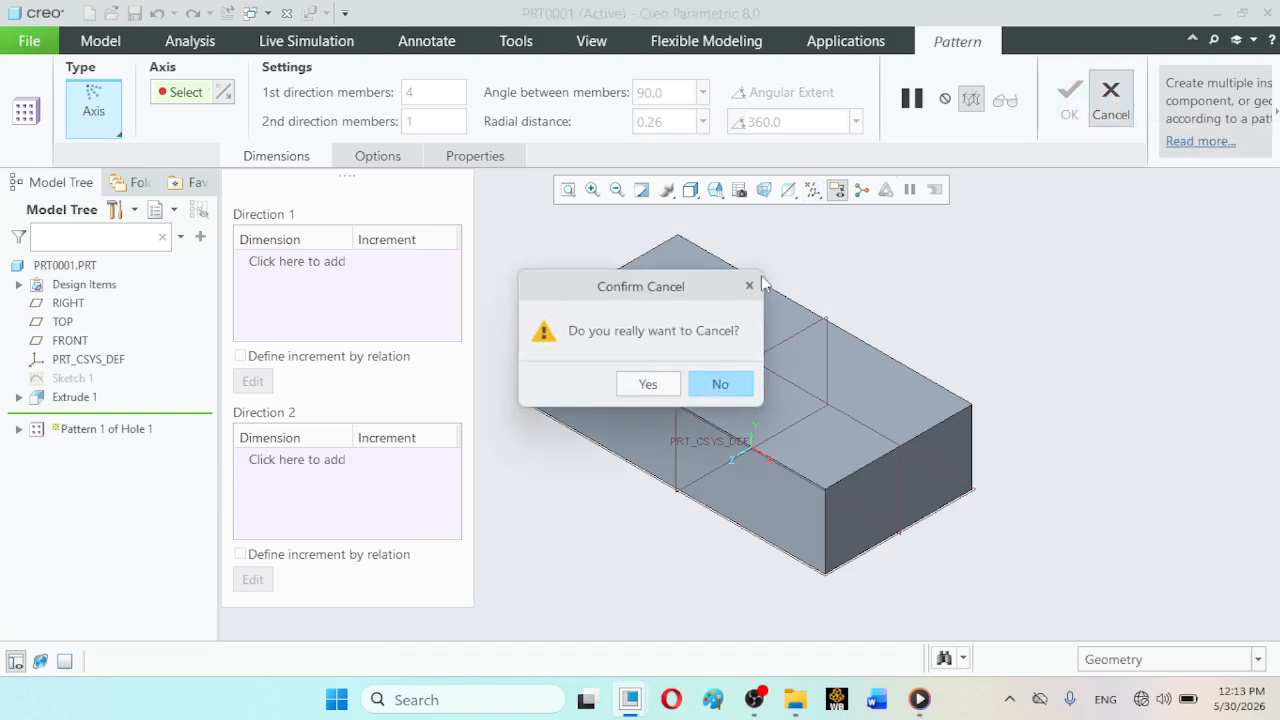
left_click(651, 382)
left_click(284, 371)
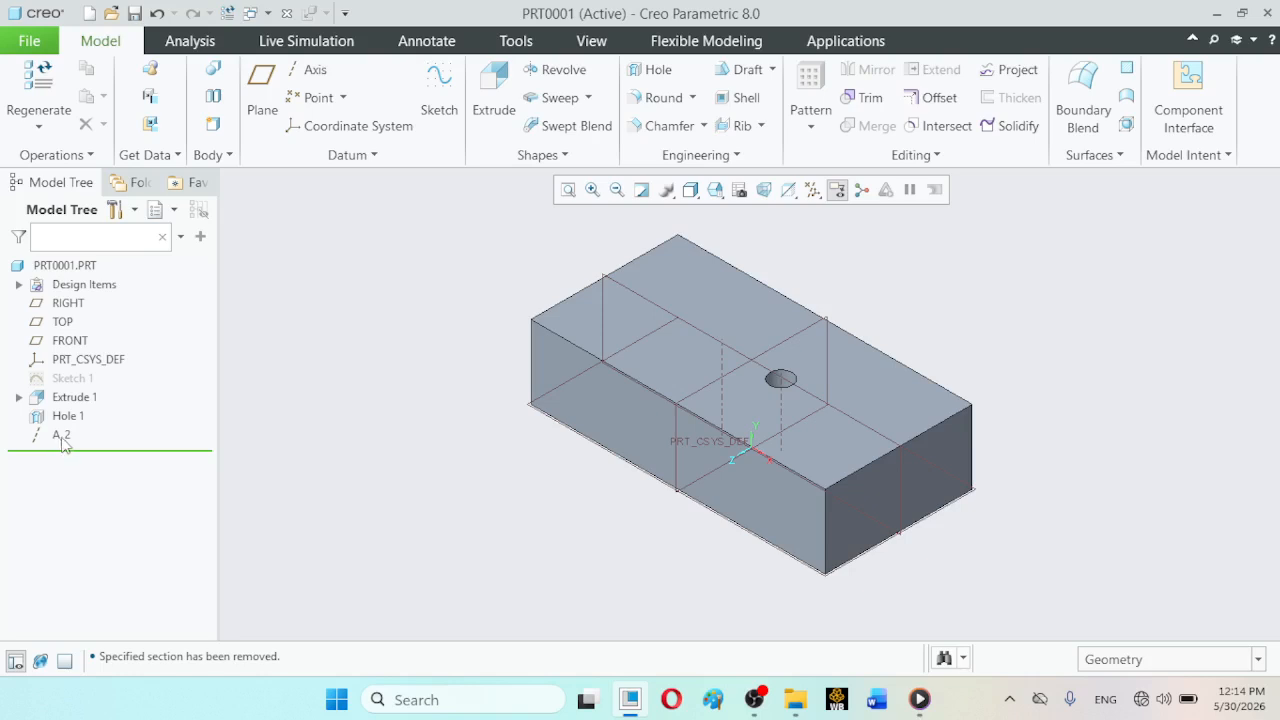
- Reorder datum axis A_2 so that it comes before Hole 1 and after Extrude 1 in the feature order
left_click_drag(62, 437, 84, 400)
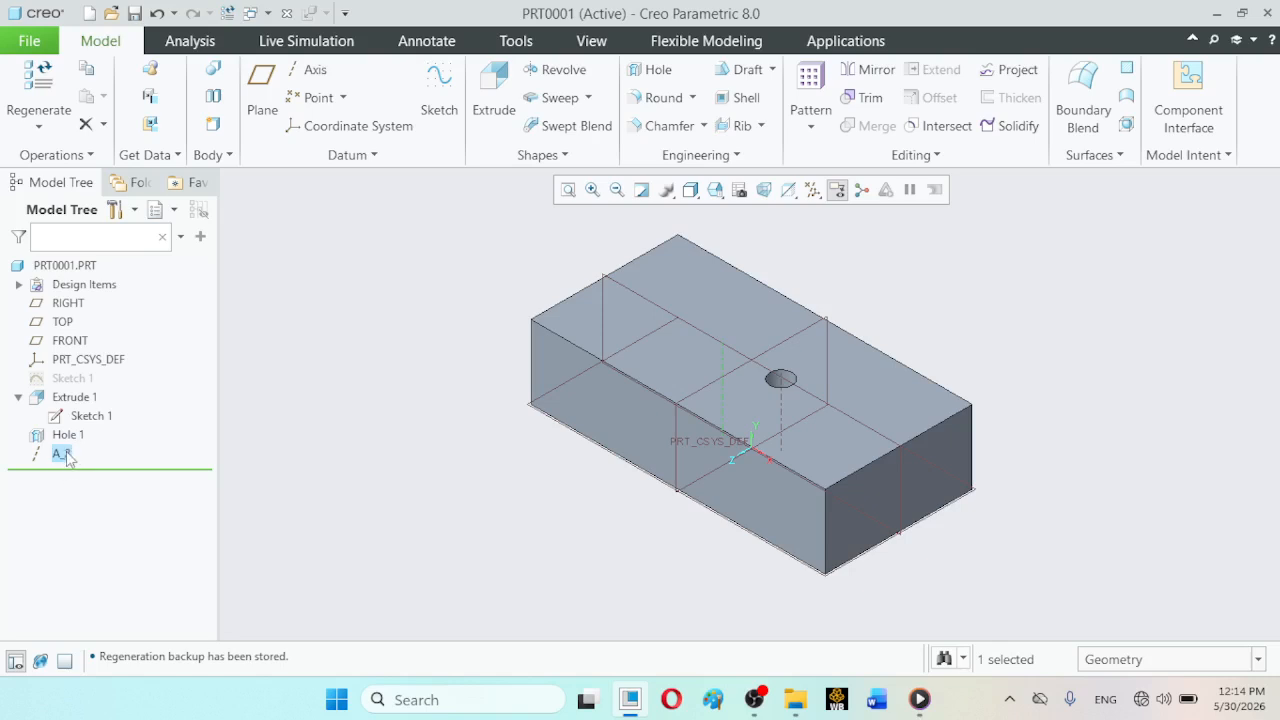
mouse_move(66, 458)
left_mouse_down()
mouse_move(107, 443)
mouse_move(66, 456)
mouse_move(86, 442)
mouse_move(62, 412)
mouse_move(68, 432)
mouse_move(108, 385)
mouse_move(111, 433)
mouse_move(109, 382)
mouse_move(106, 440)
mouse_move(54, 423)
mouse_move(111, 420)
mouse_move(113, 445)
mouse_move(98, 430)
mouse_move(76, 460)
mouse_move(88, 476)
left_mouse_up()
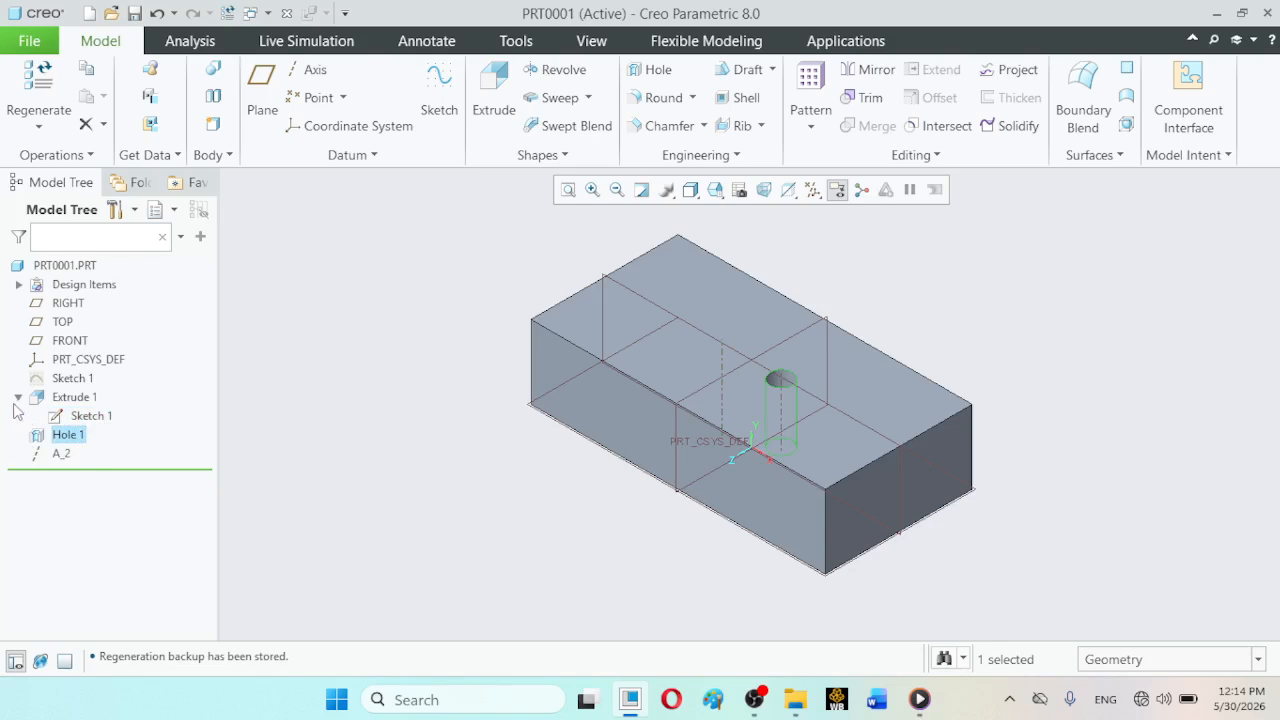
mouse_move(64, 458)
left_mouse_down()
mouse_move(152, 386)
mouse_move(120, 381)
left_mouse_up()
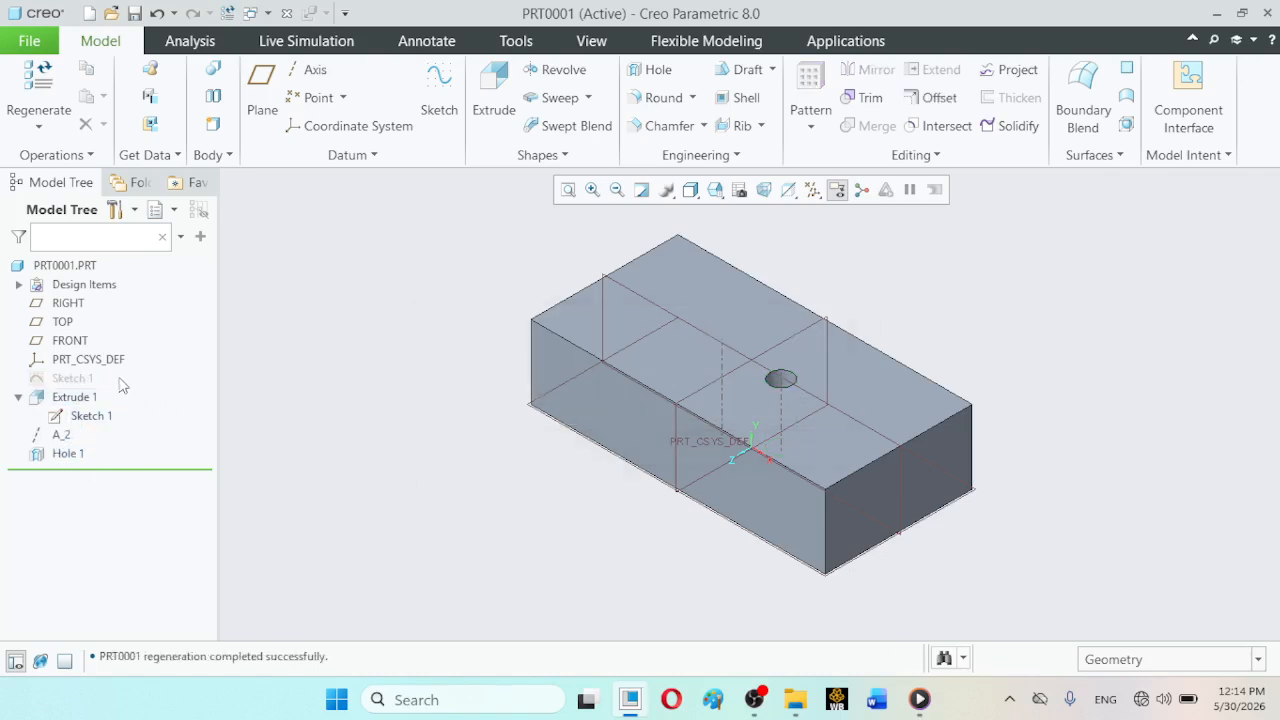
left_click(59, 440)
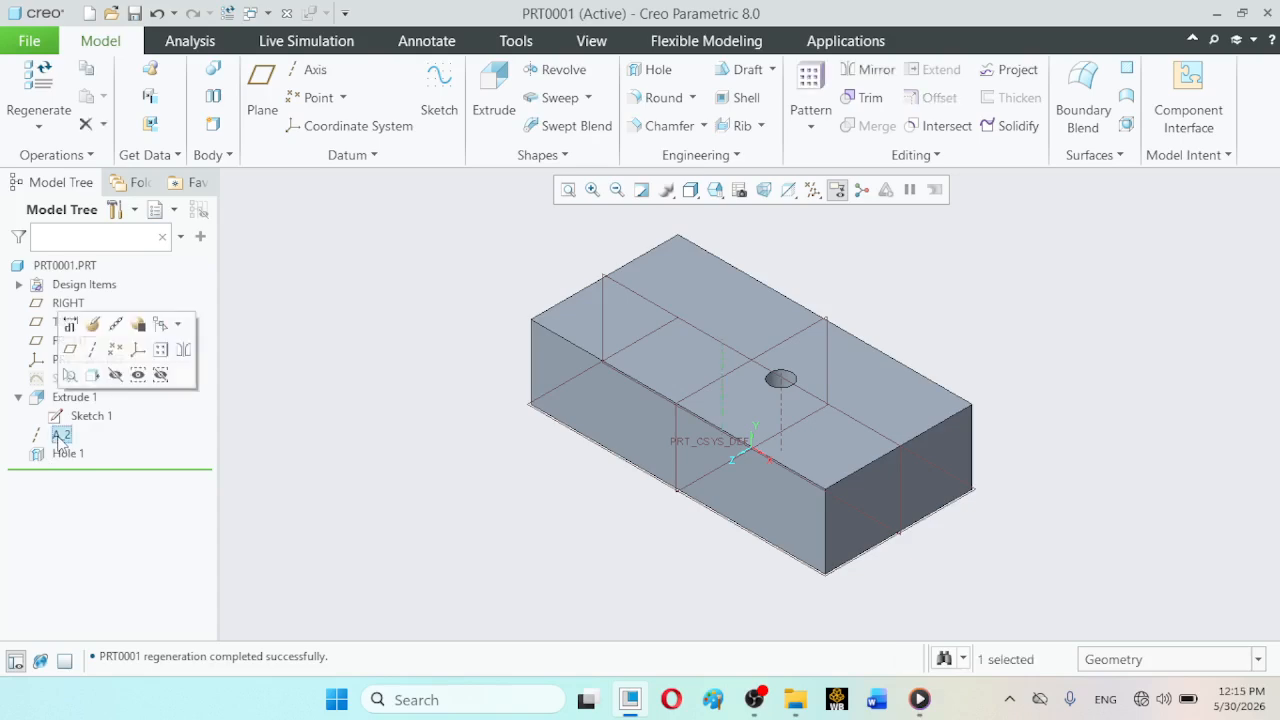
left_click_drag(60, 440, 80, 465)
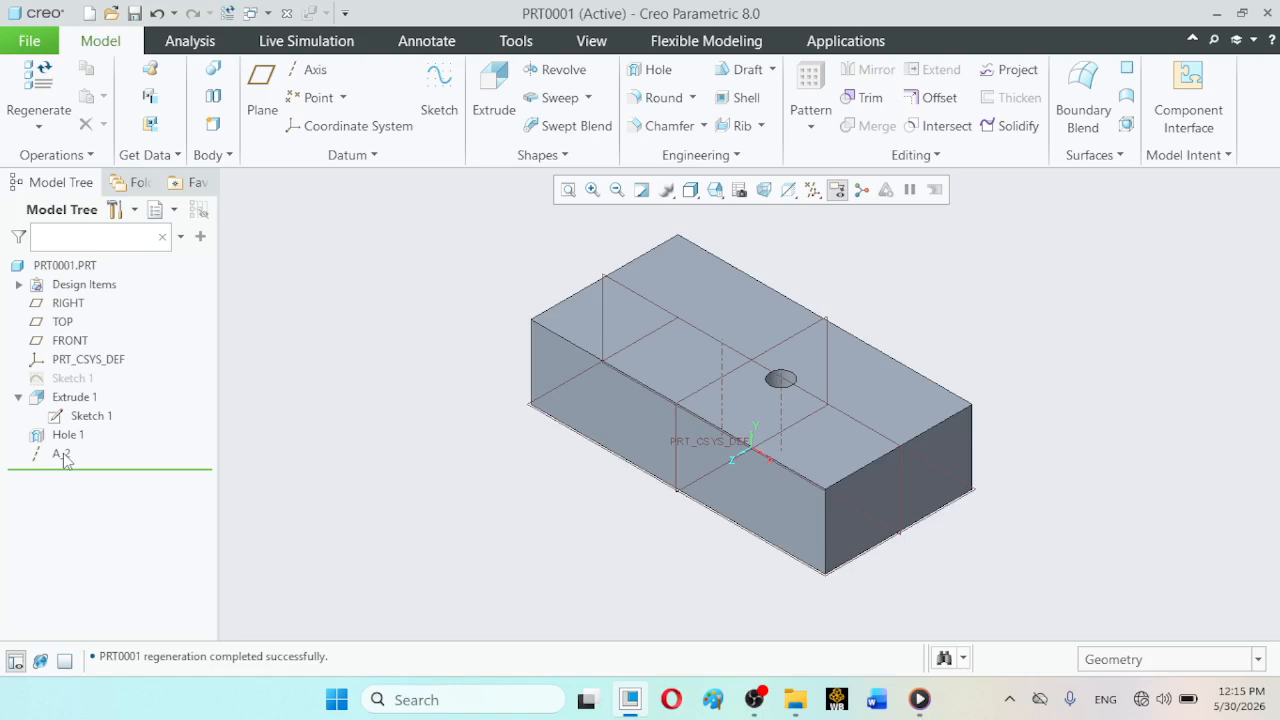
mouse_move(63, 457)
left_mouse_down()
mouse_move(137, 440)
mouse_move(102, 414)
mouse_move(86, 438)
mouse_move(57, 416)
mouse_move(66, 440)
mouse_move(70, 386)
left_mouse_up()
- Create an axis pattern of Hole 1 around datum axis A_2 with 5 members in the first direction
left_click(67, 454)
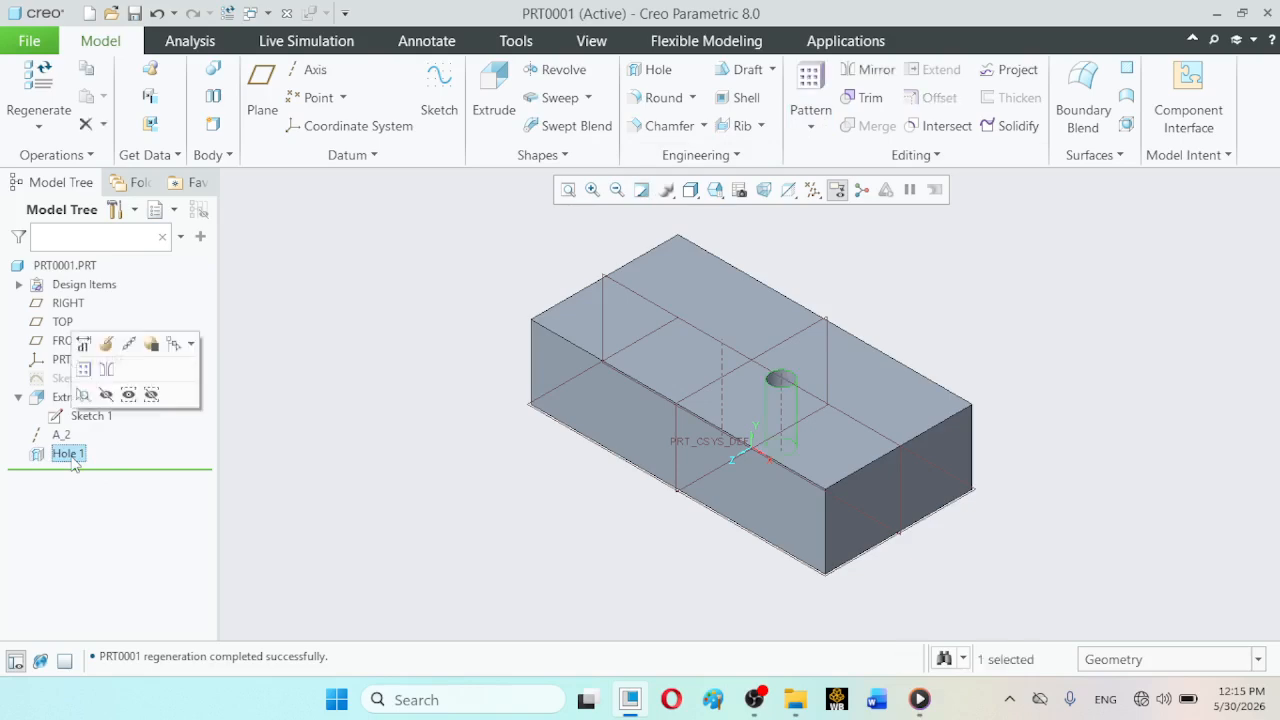
left_click(810, 128)
left_click(828, 154)
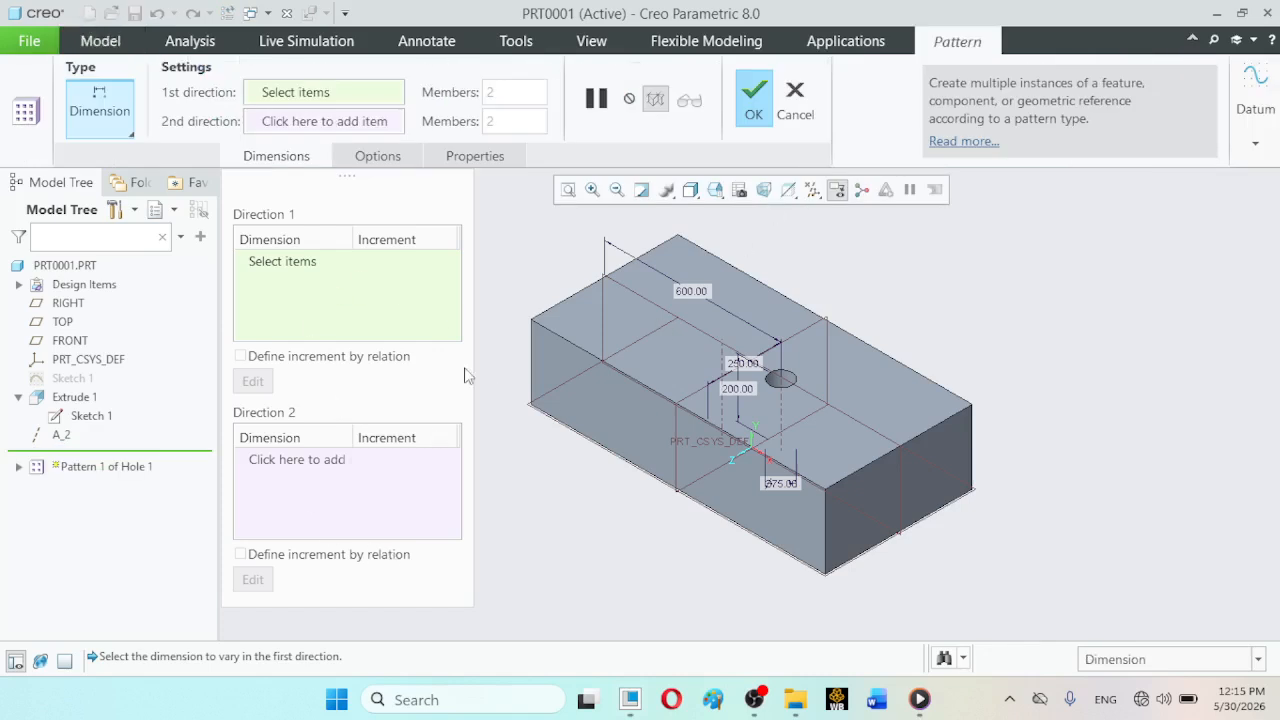
left_click(129, 130)
left_click(118, 200)
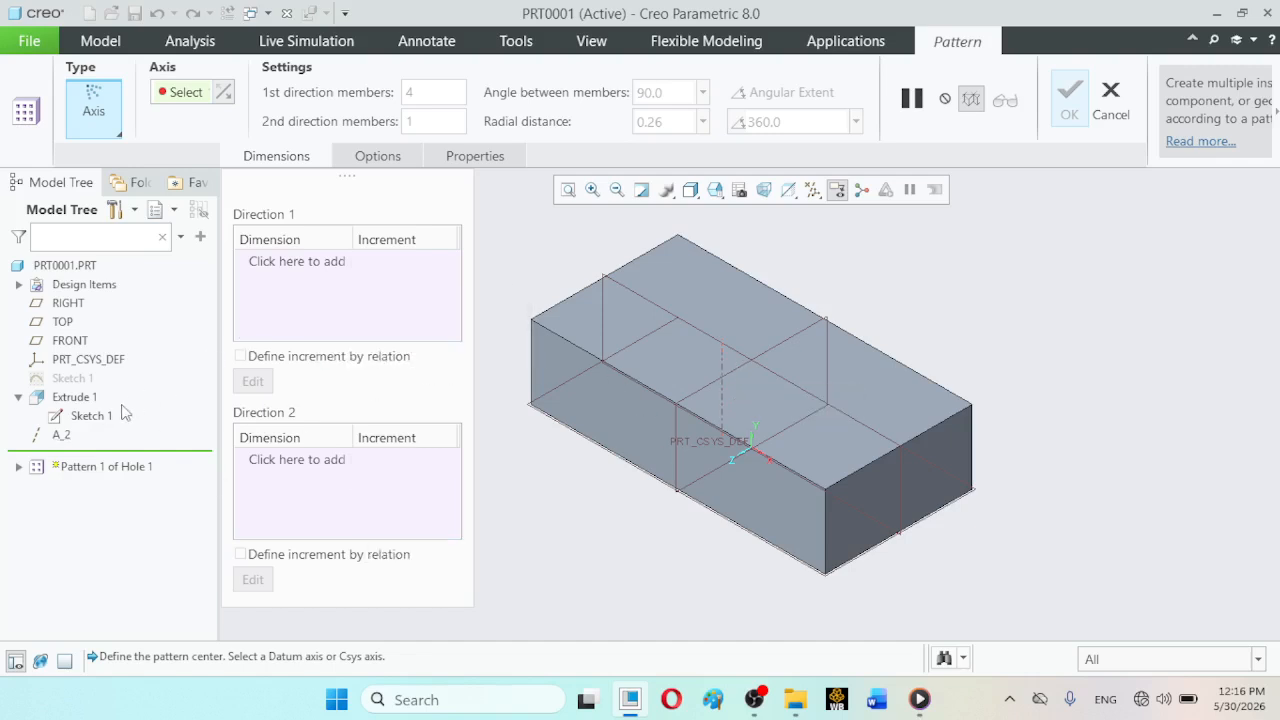
left_click(61, 437)
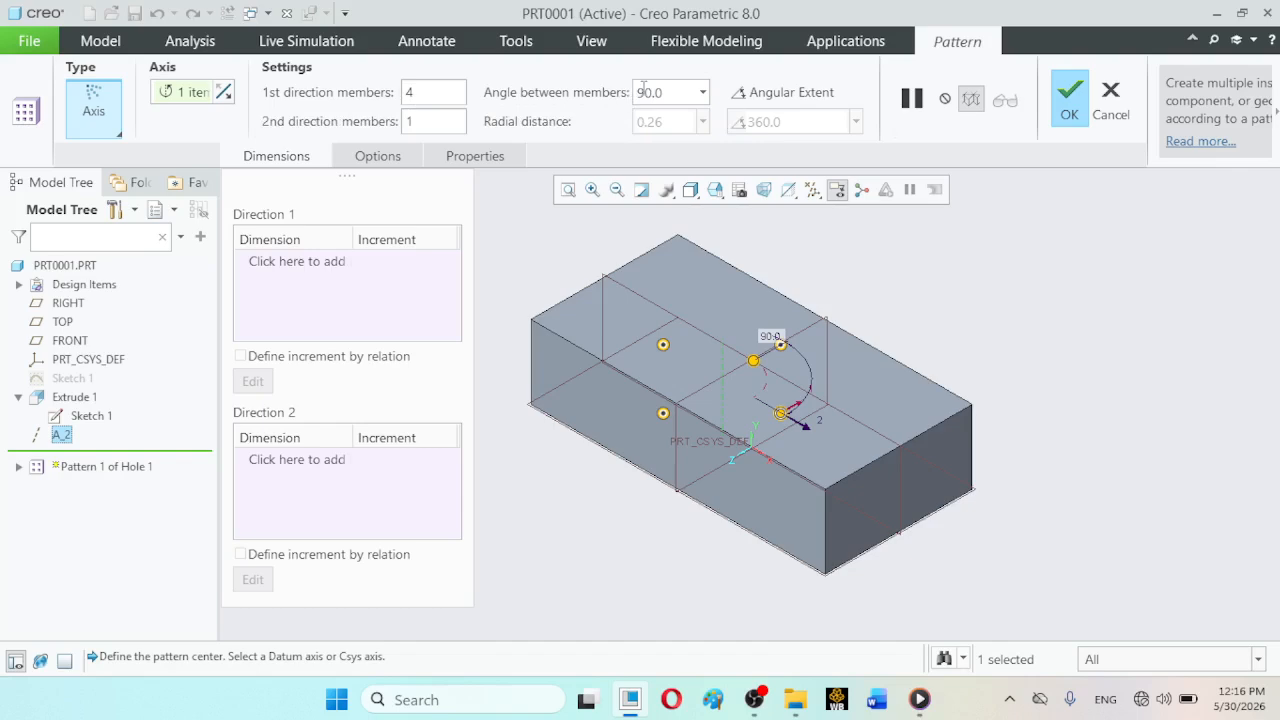
double_click(412, 92)
type("5")
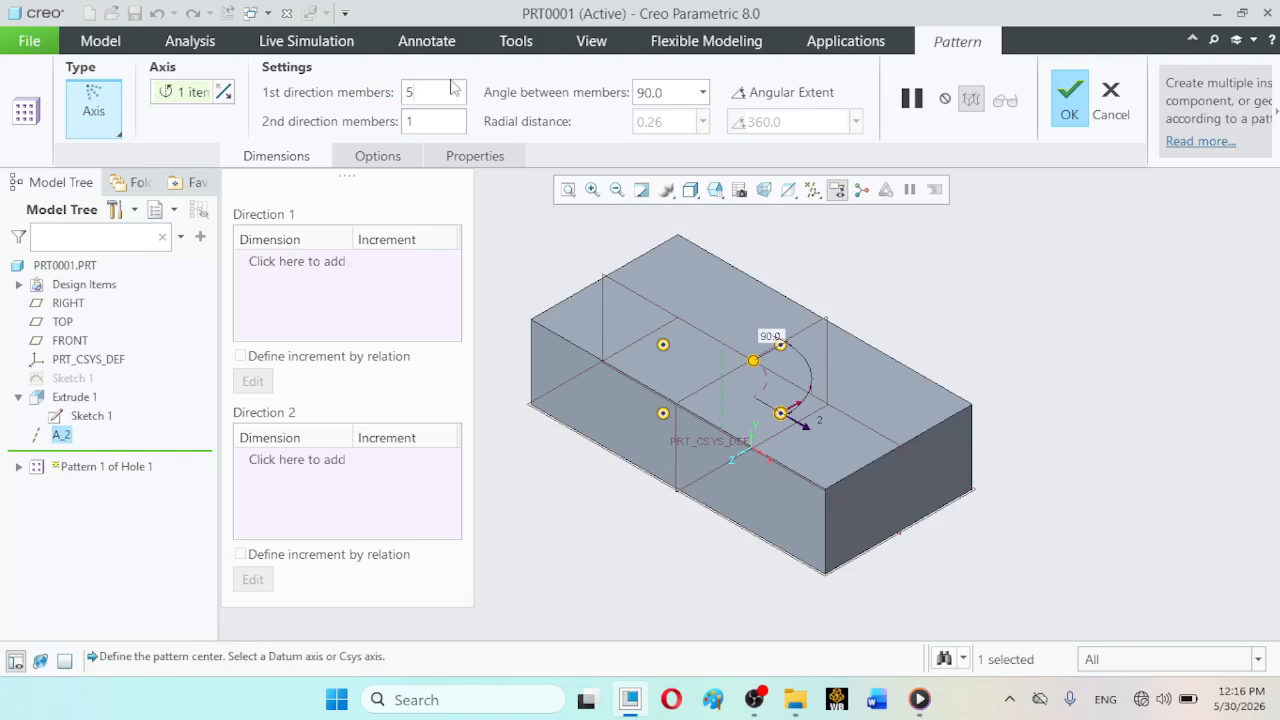
left_click(1069, 97)
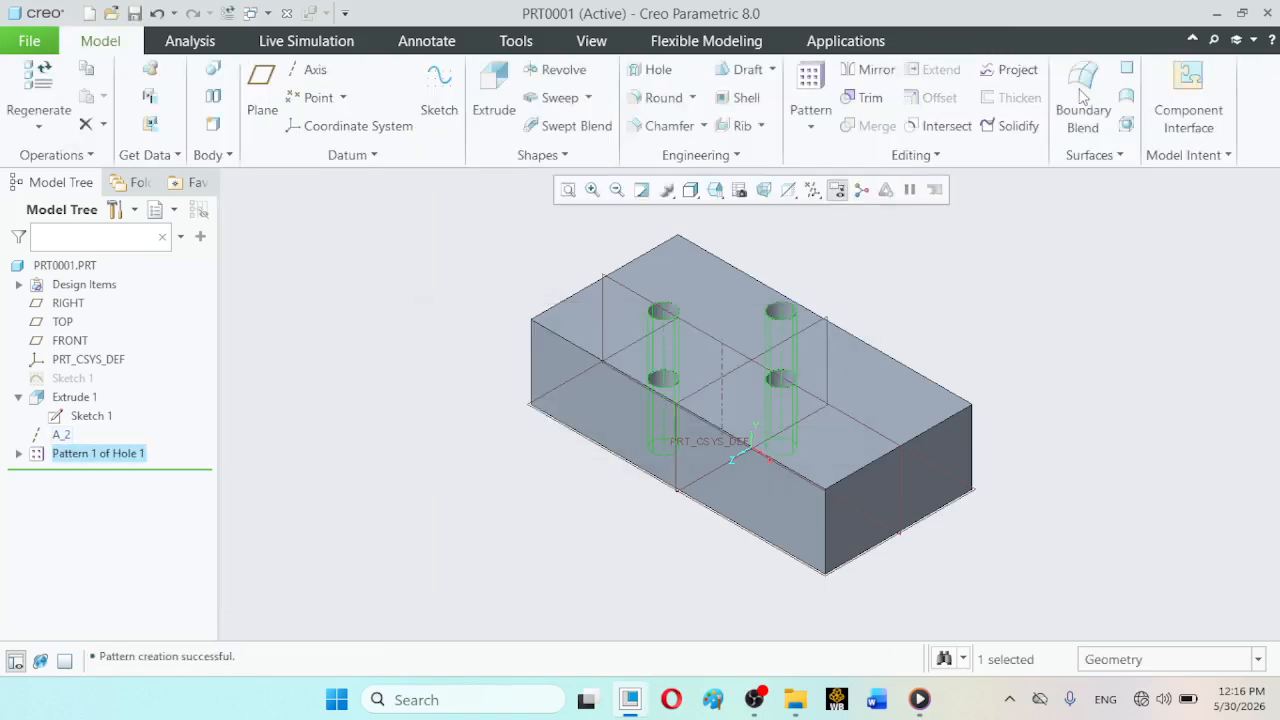
left_click(414, 280)
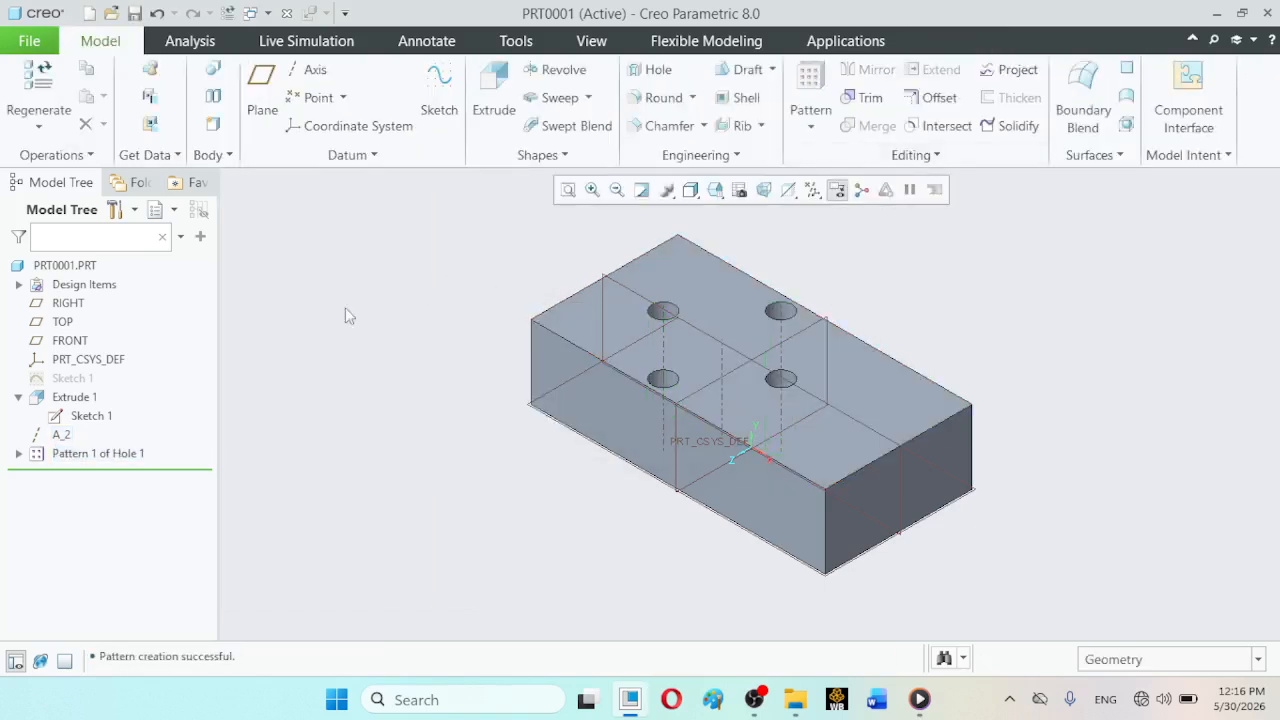
- Redefine the hole pattern with an angle of 72 degrees between members
left_click(85, 455)
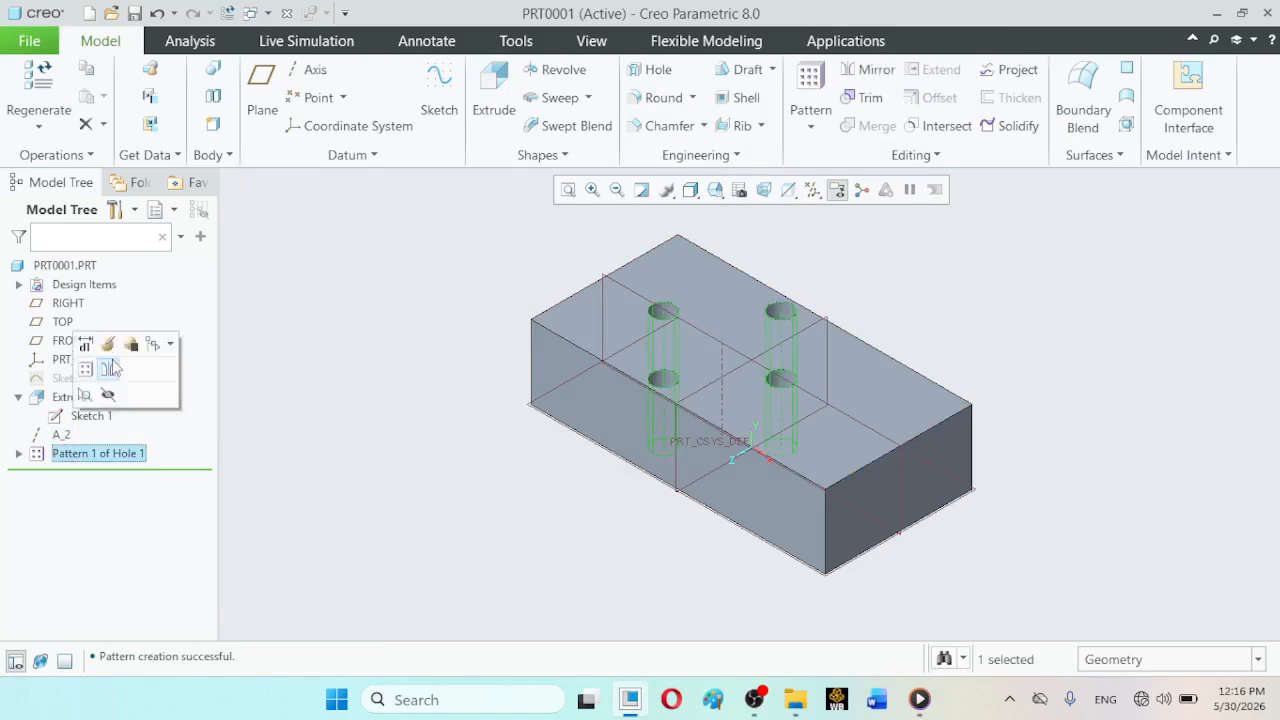
left_click(108, 348)
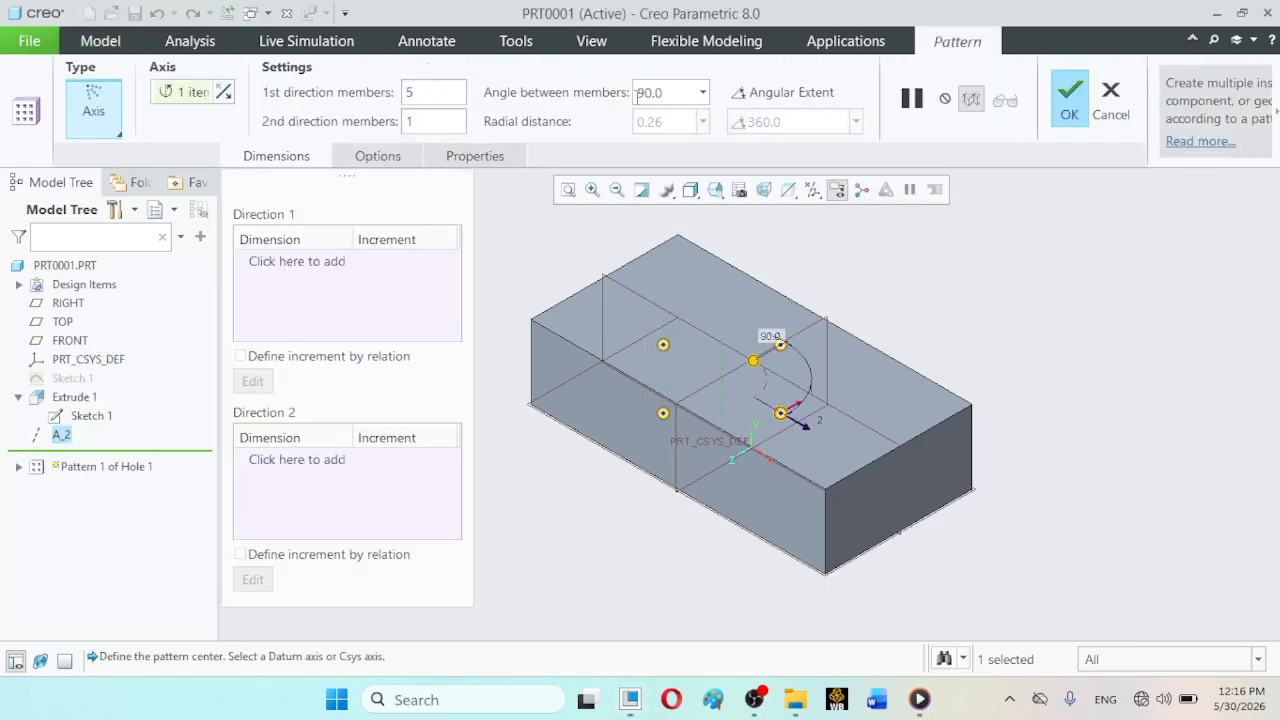
double_click(673, 92)
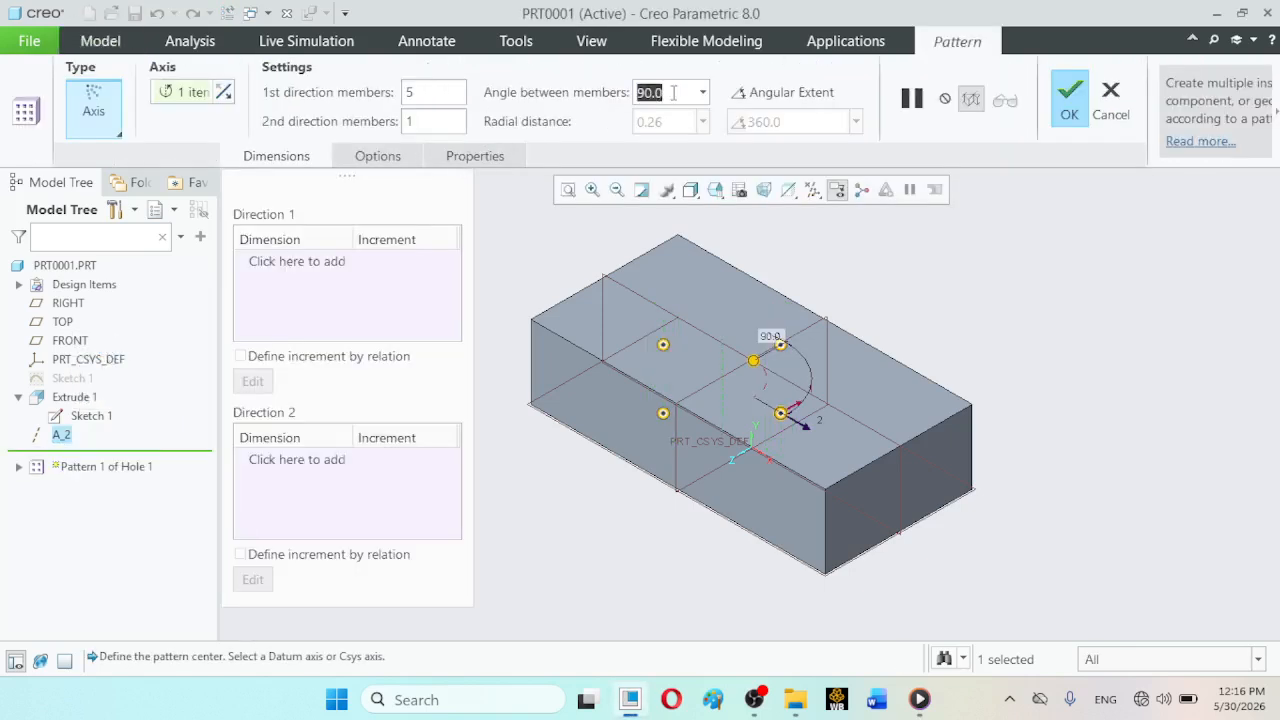
type("72")
key("Return")
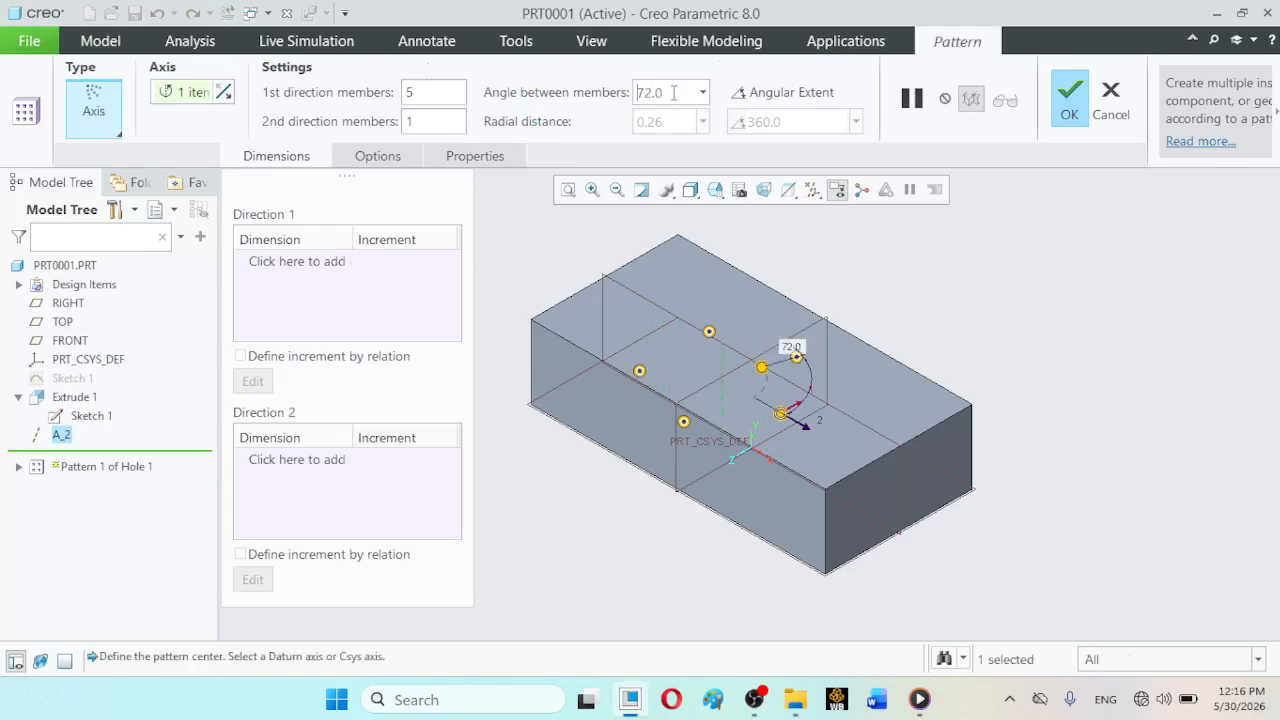
left_click(1078, 104)
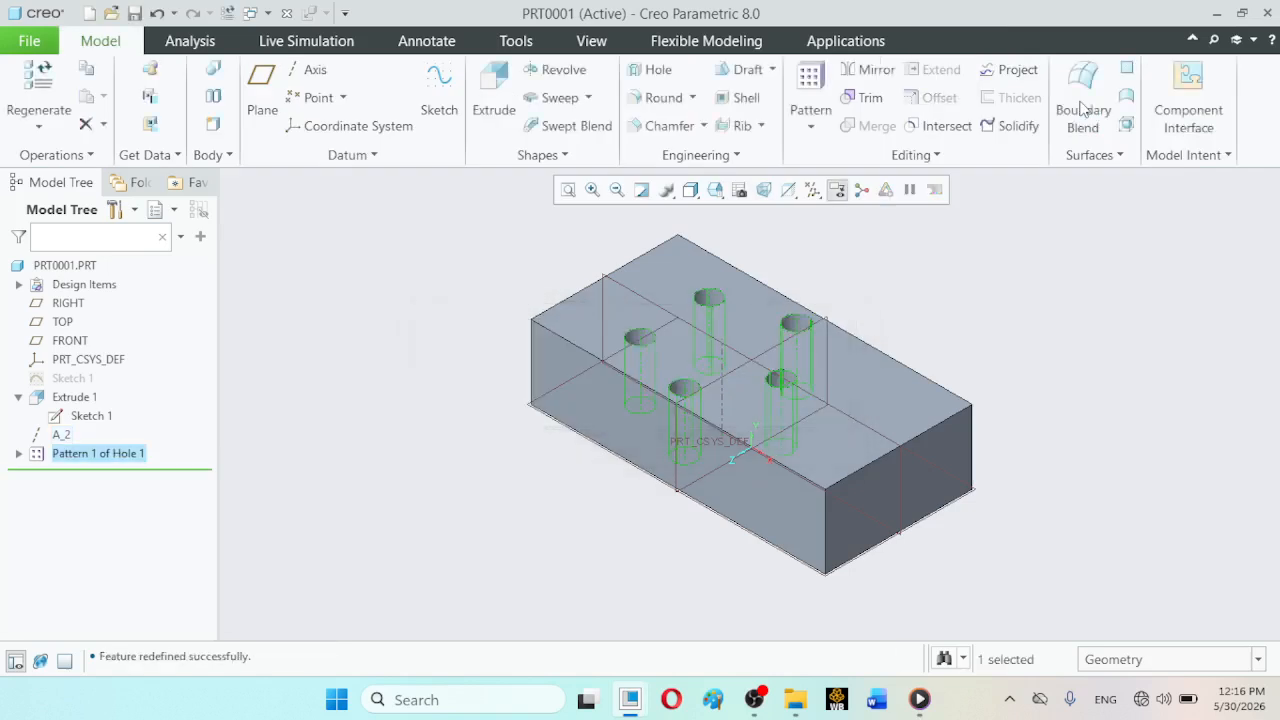
left_click(1168, 379)
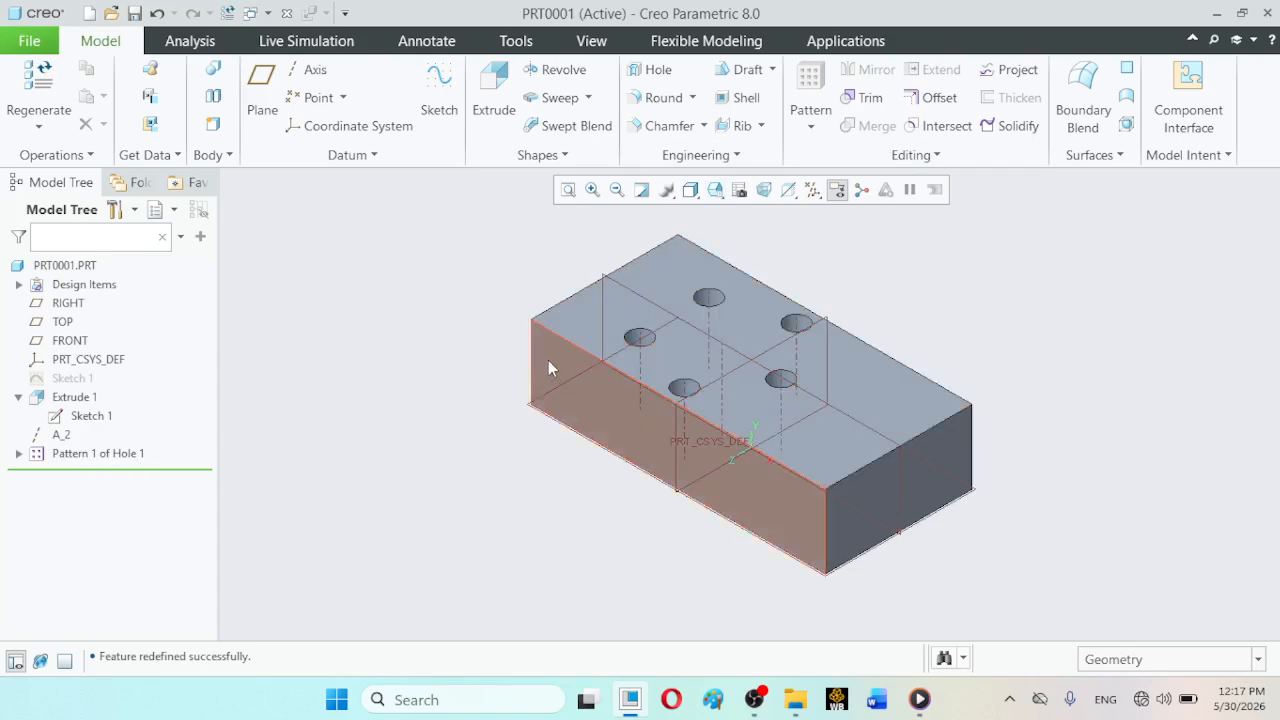
- Try to mirror Extrude 1 and the hole pattern about the block's front long side face, leaving out axis A_2
left_click(70, 400)
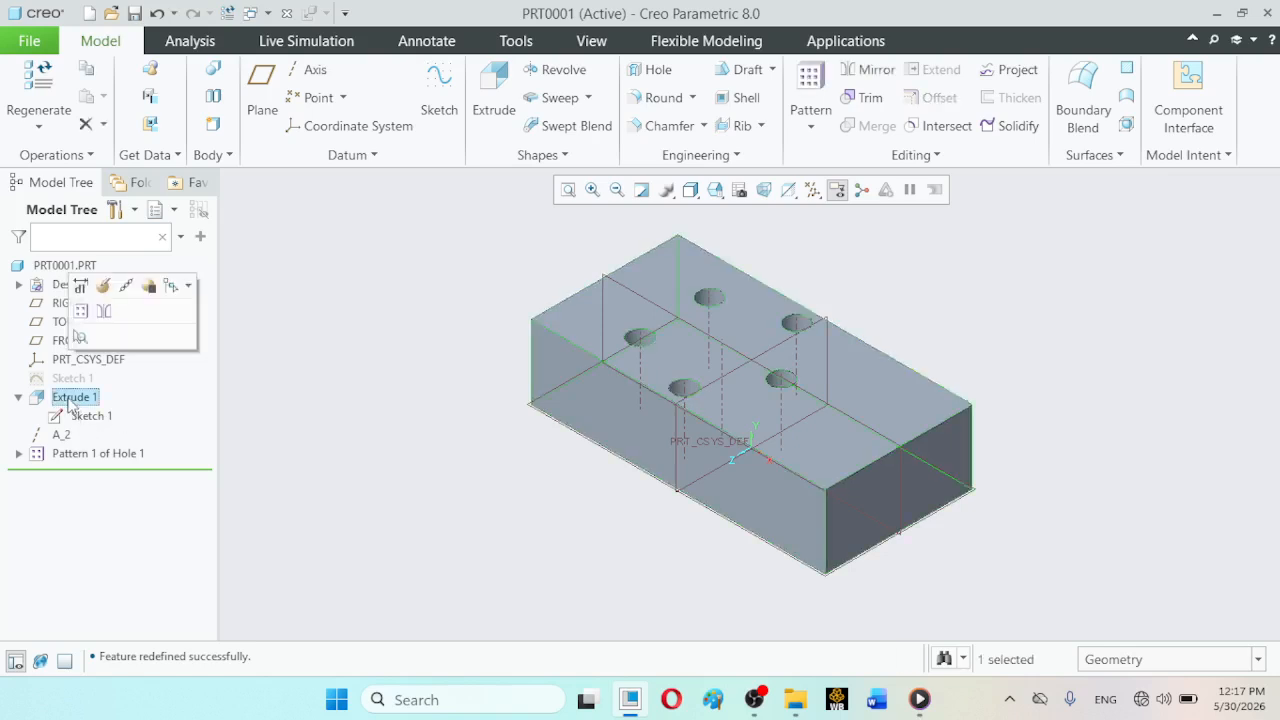
left_click(72, 456, "ctrl")
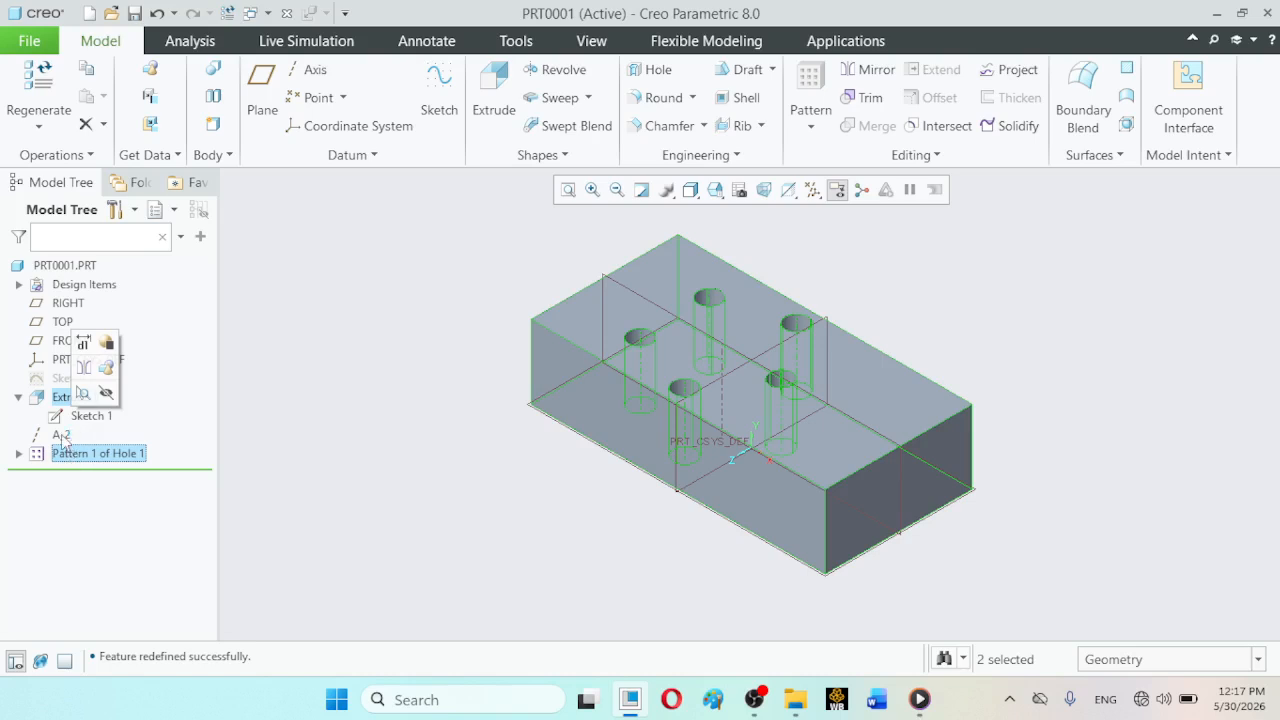
left_click(61, 436, "ctrl")
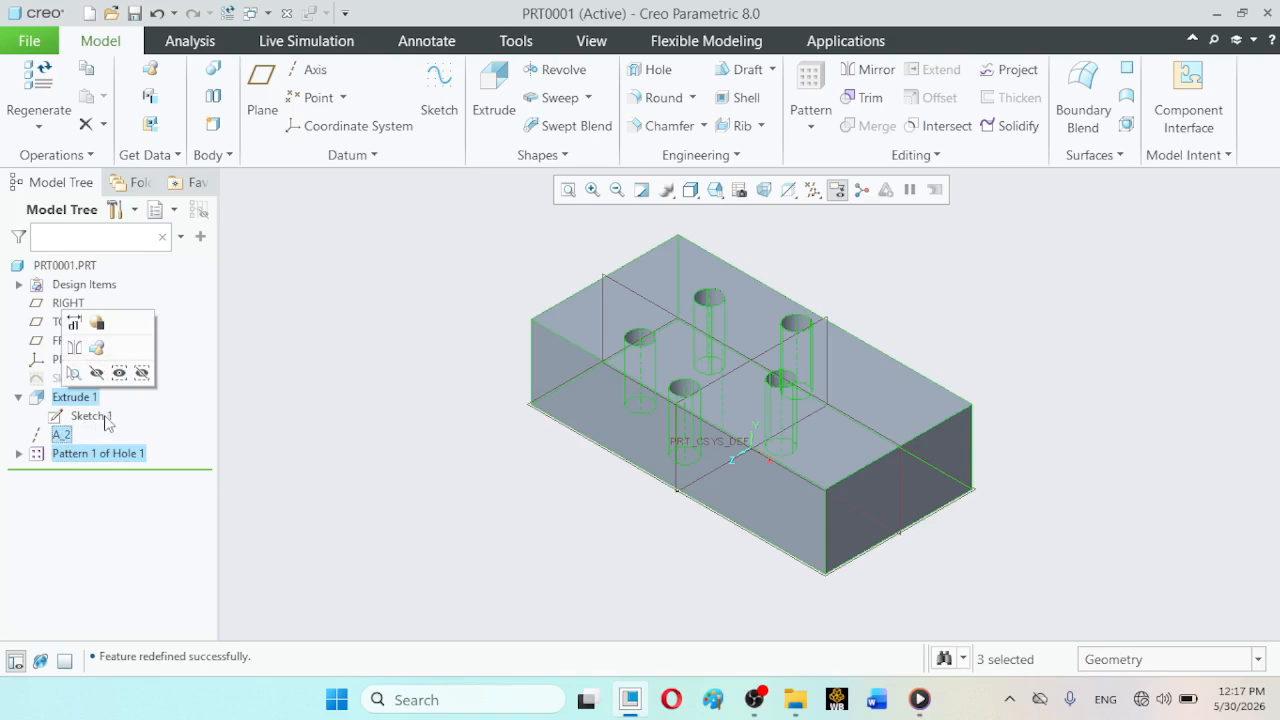
left_click(92, 416, "ctrl")
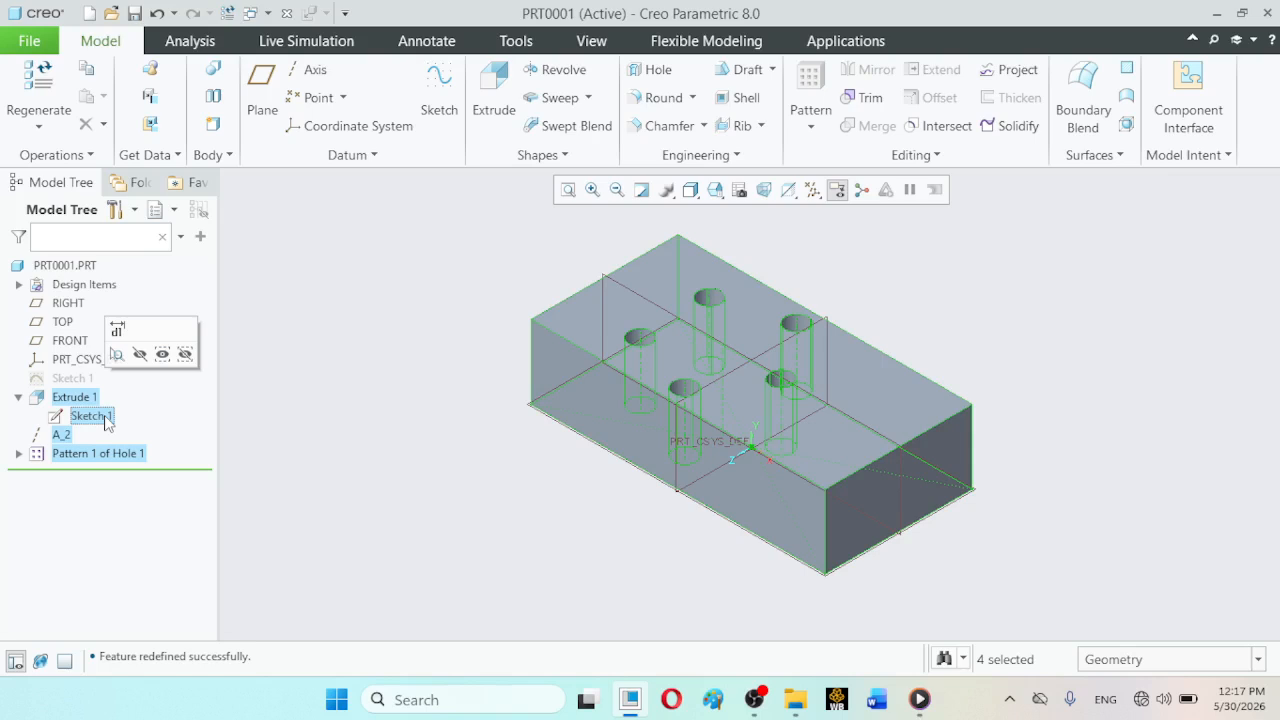
left_click(66, 380, "ctrl")
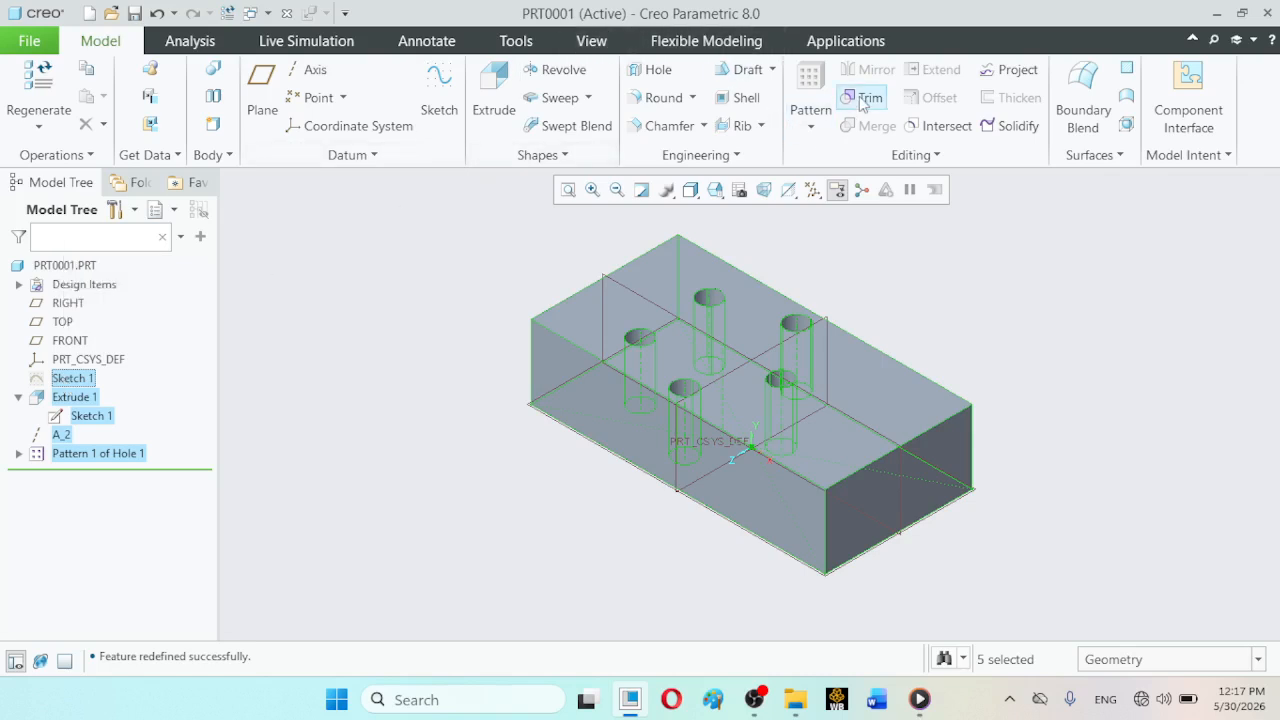
left_click(84, 380, "ctrl")
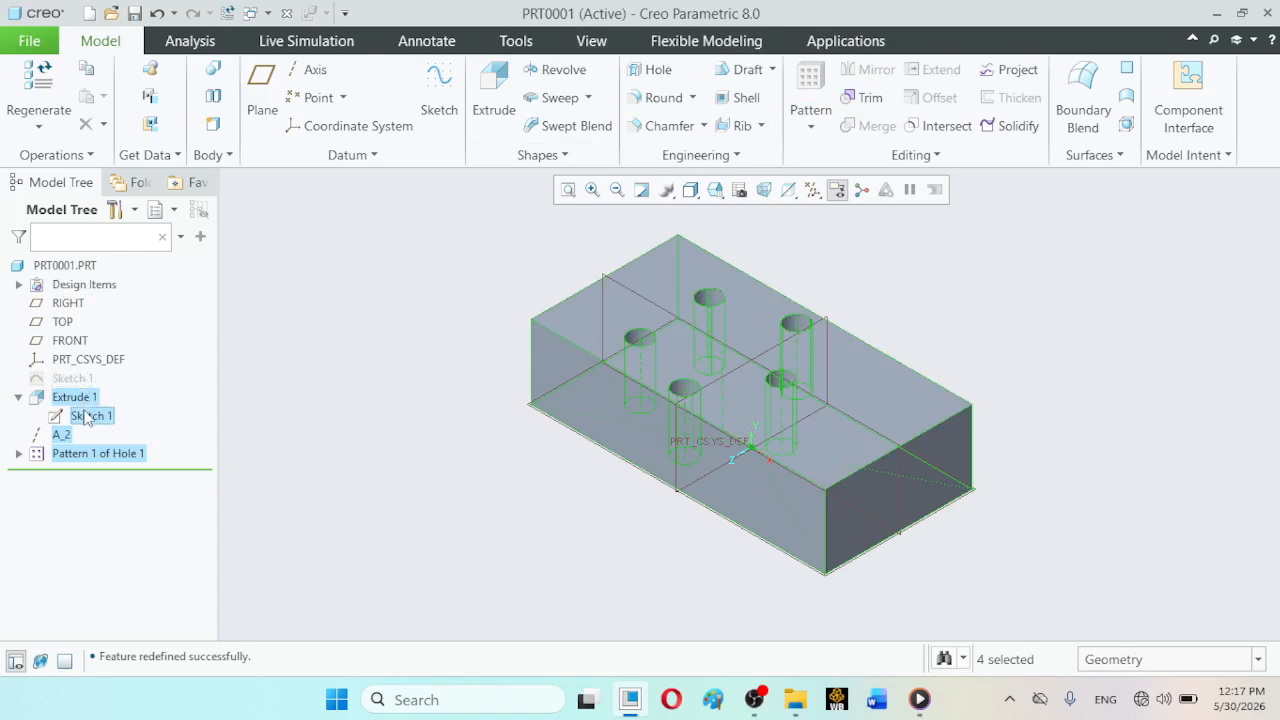
left_click(88, 416, "ctrl")
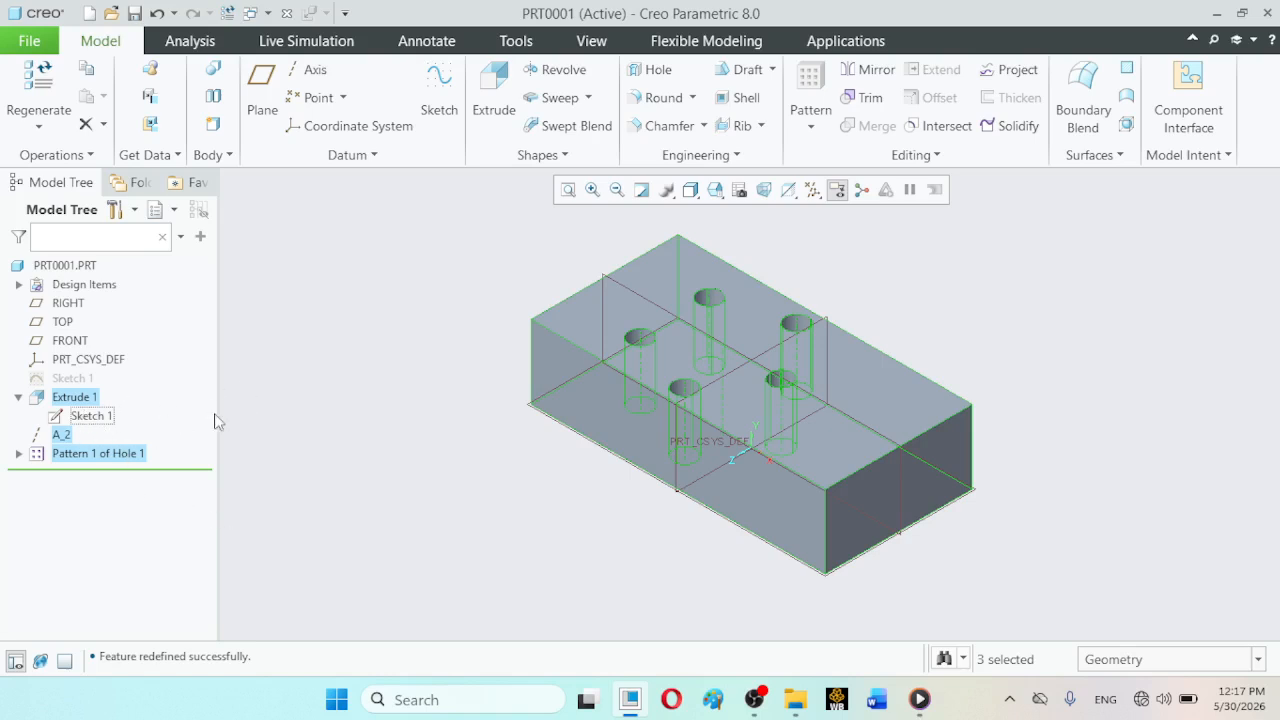
left_click(58, 436, "ctrl")
left_click(869, 70)
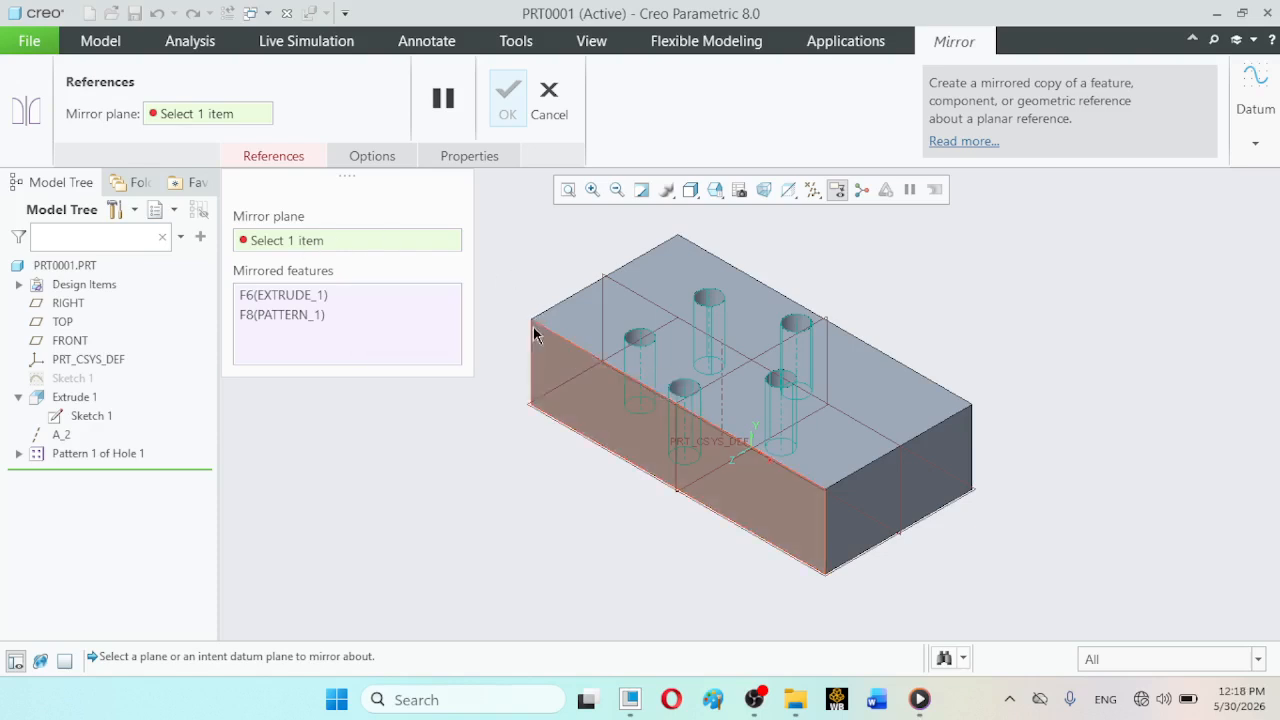
left_click(545, 358)
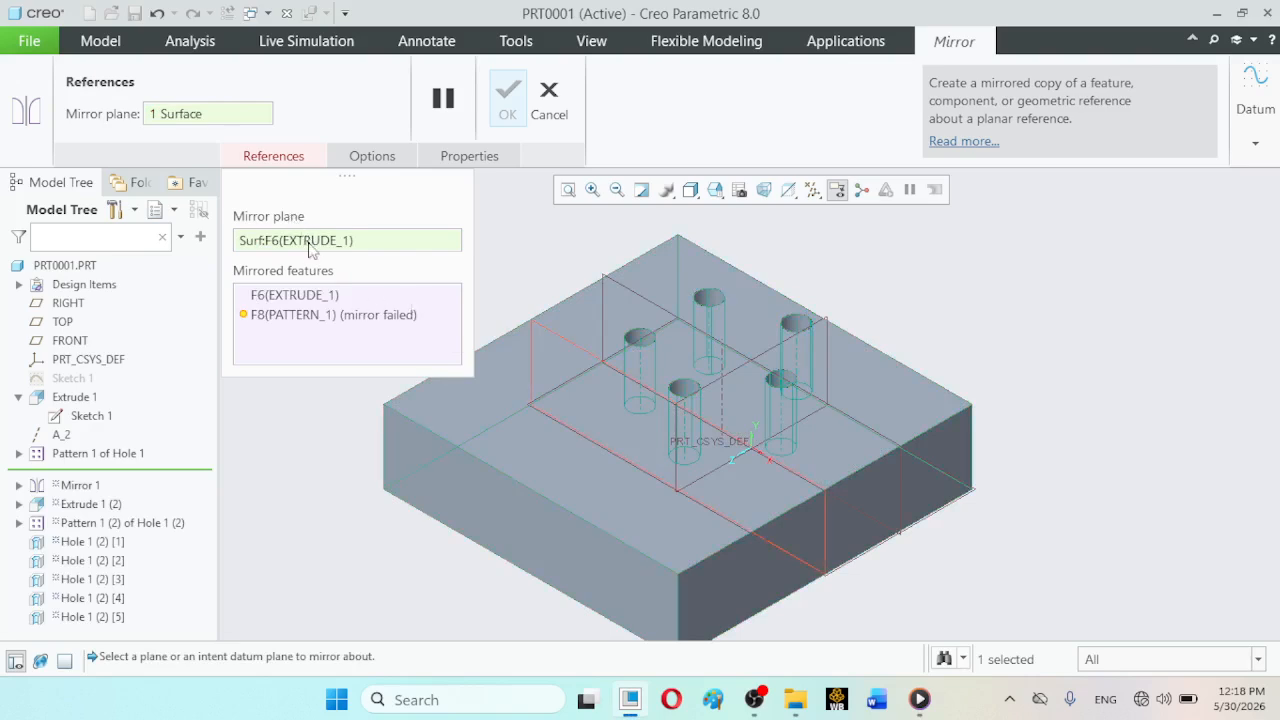
mouse_move(284, 323)
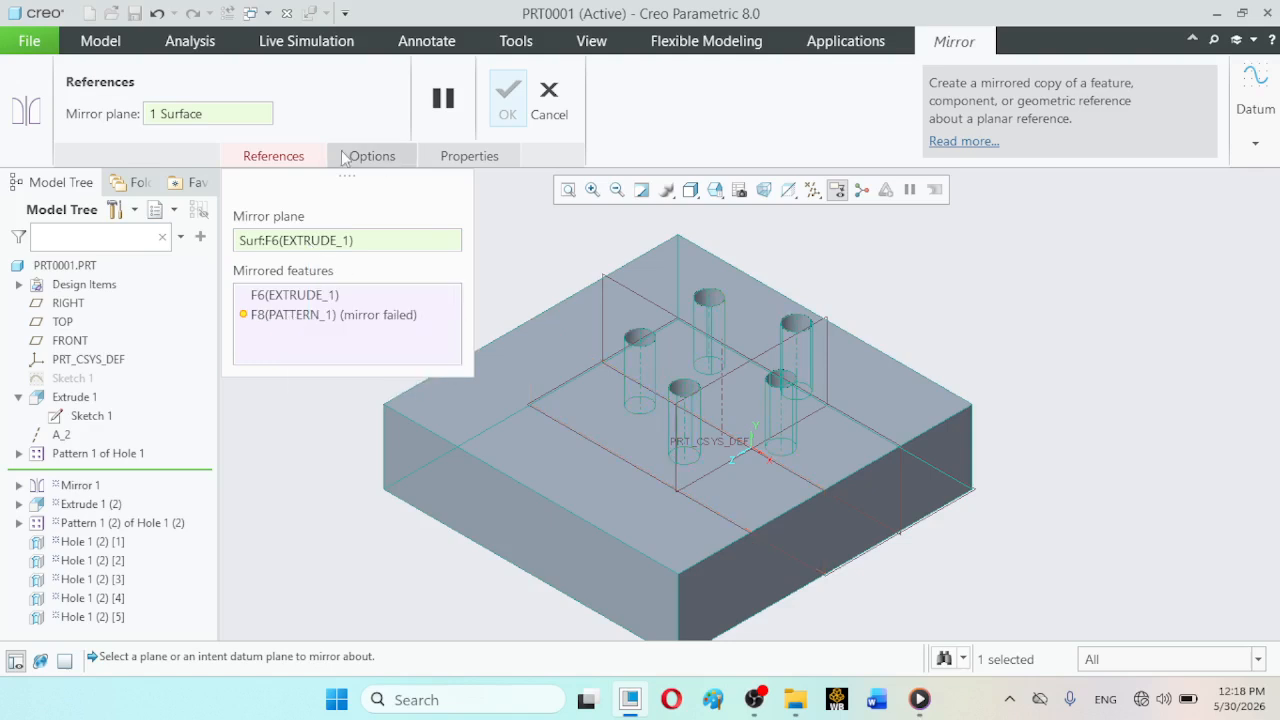
left_click(548, 100)
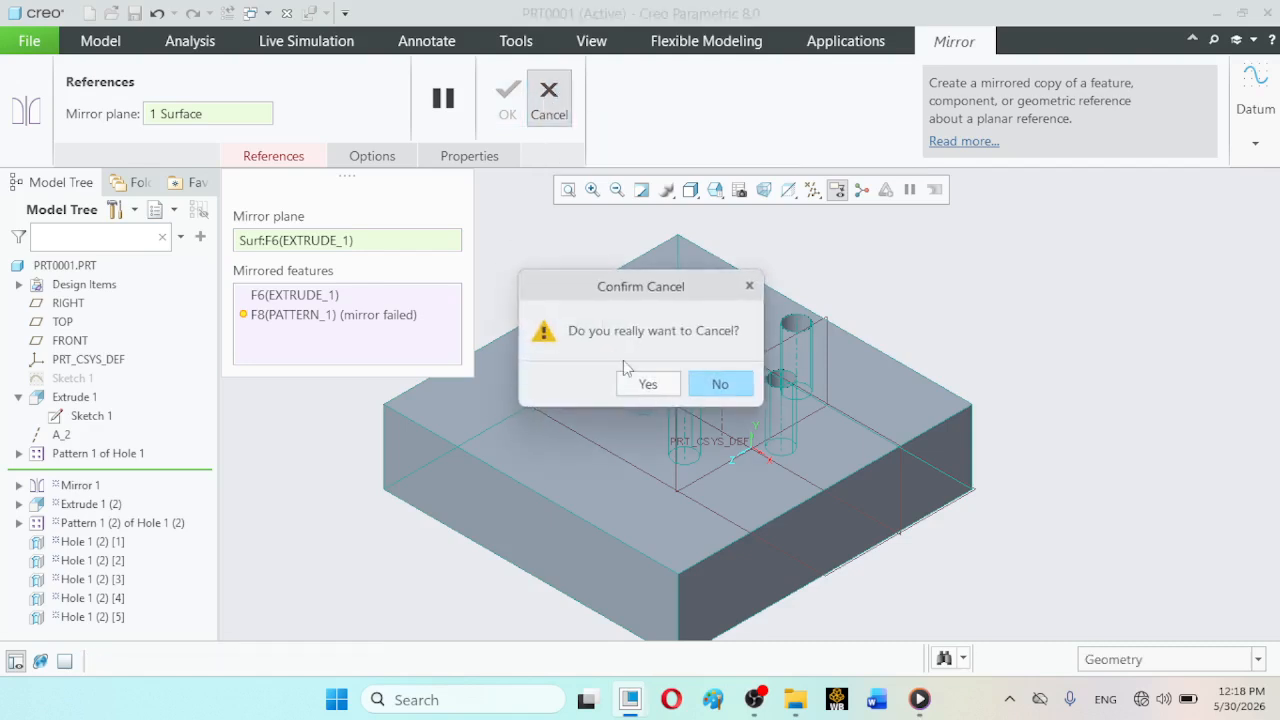
left_click(640, 381)
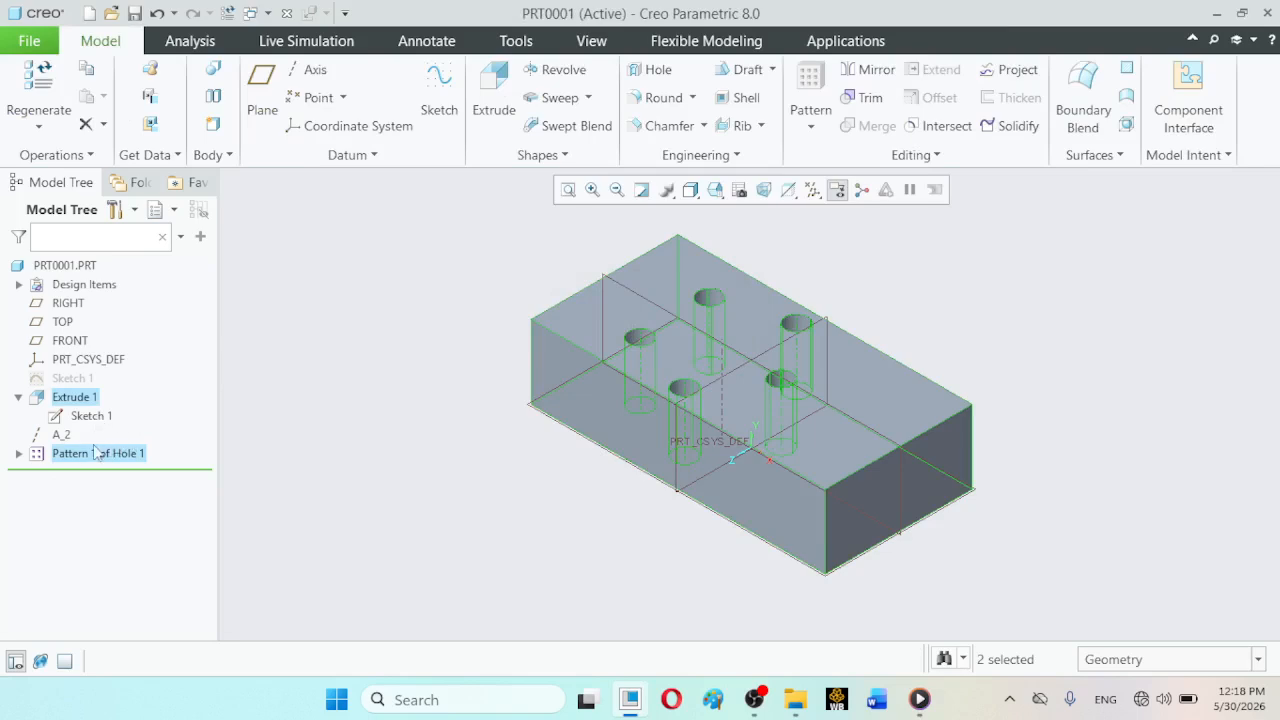
- Try to mirror Extrude 1, datum axis A_2 and the hole pattern together about the block's front long side face
left_click(62, 435, "ctrl")
left_click(868, 69)
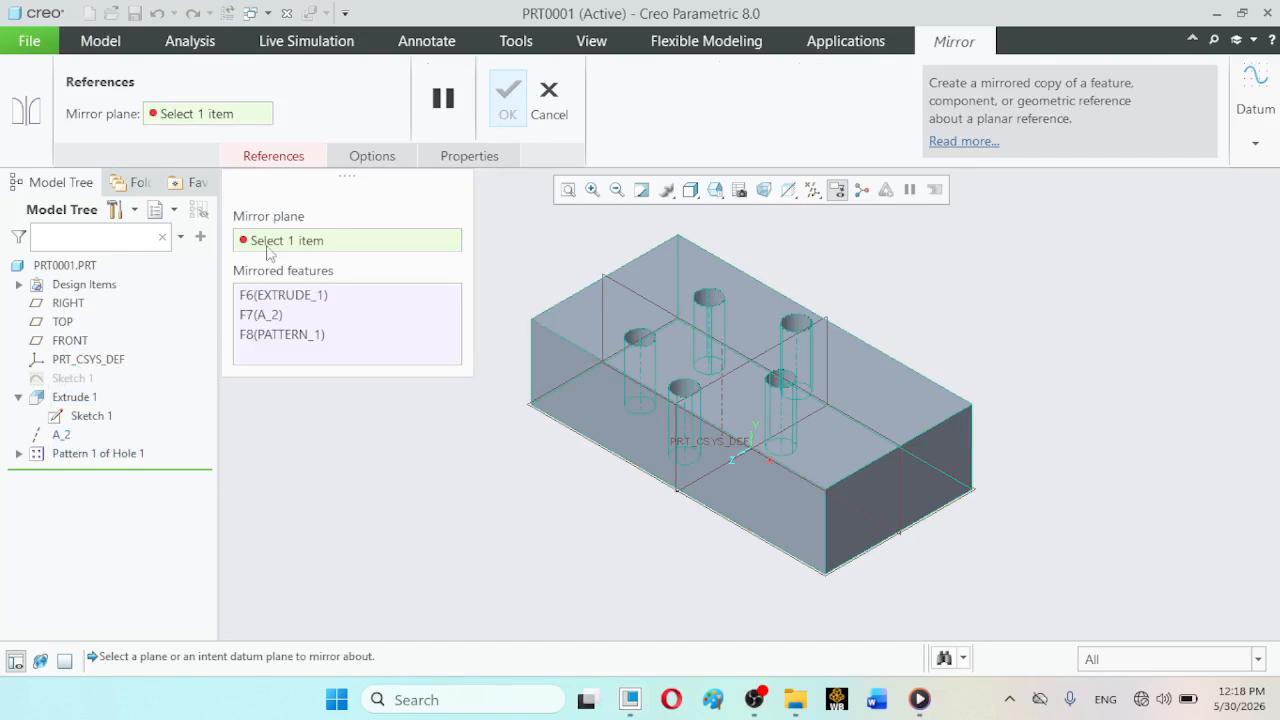
left_click(310, 240)
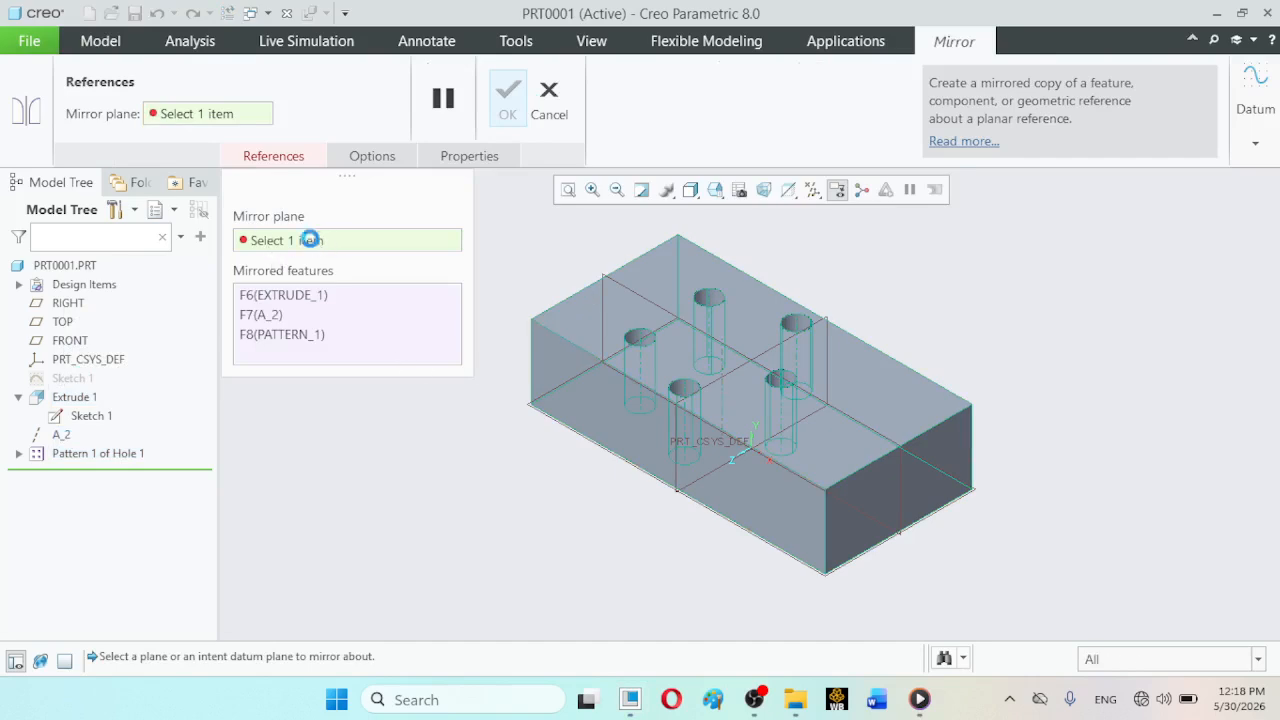
left_click(563, 382)
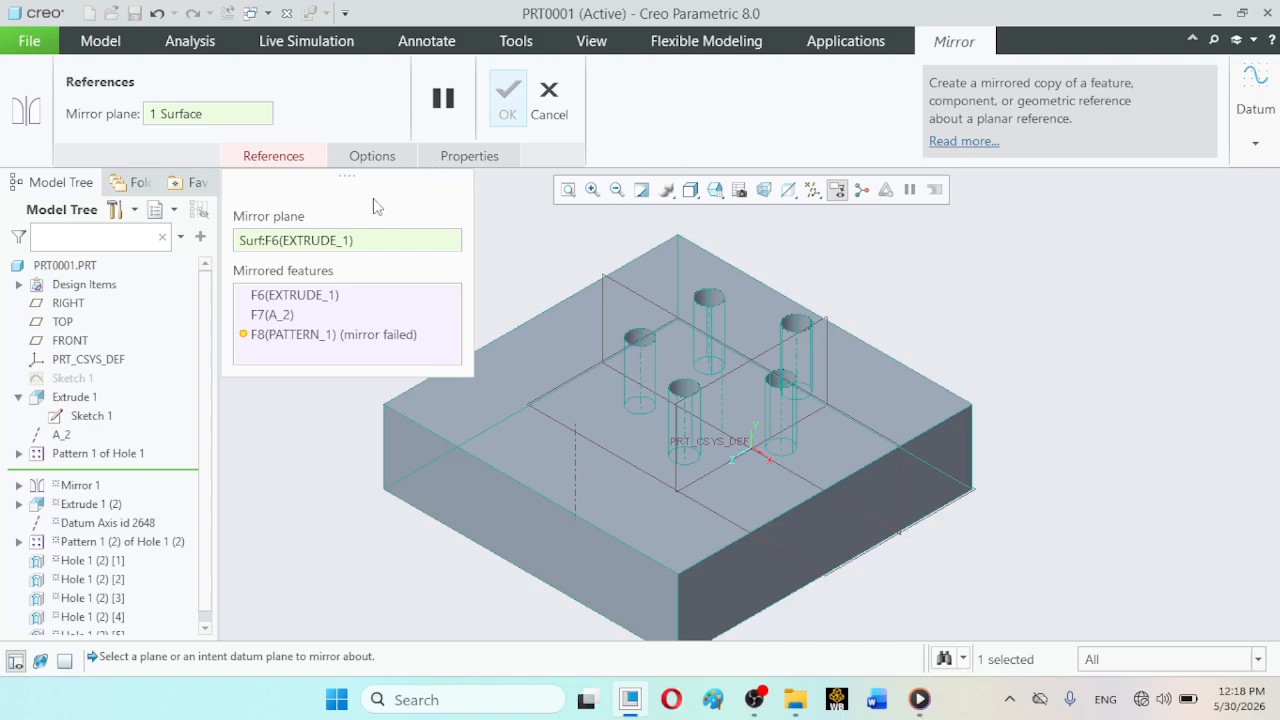
left_click(546, 96)
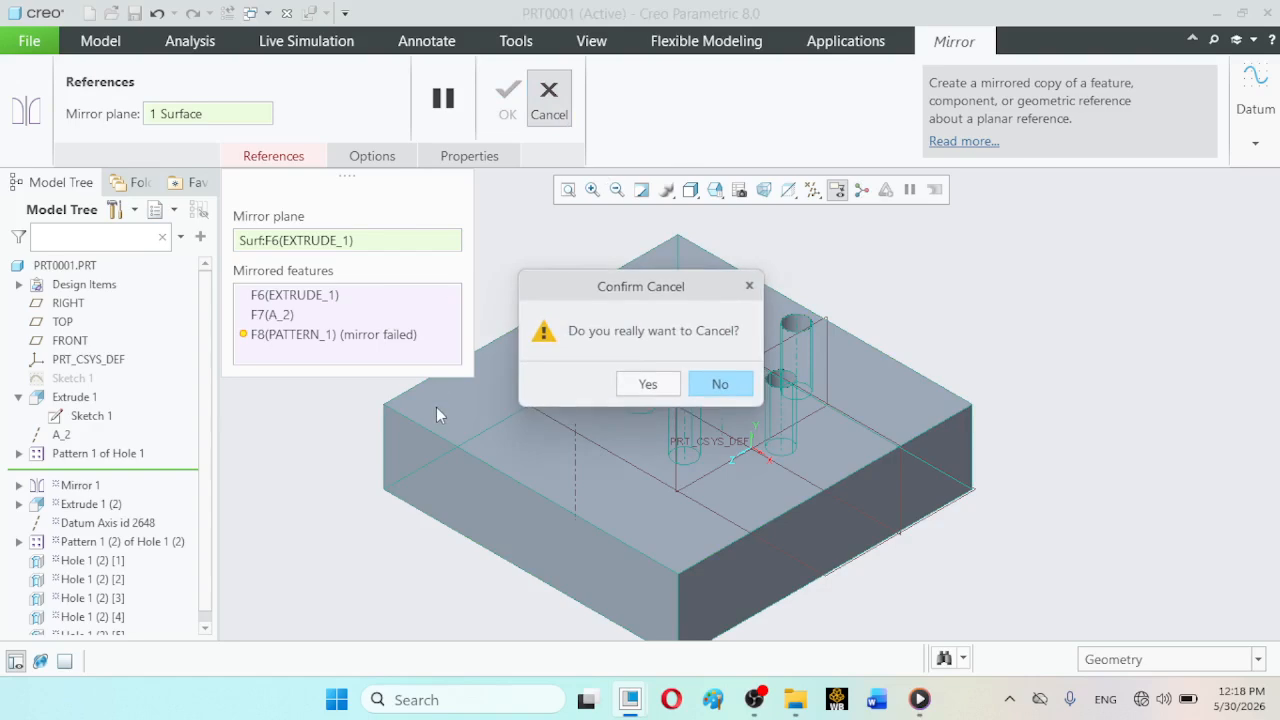
left_click(647, 383)
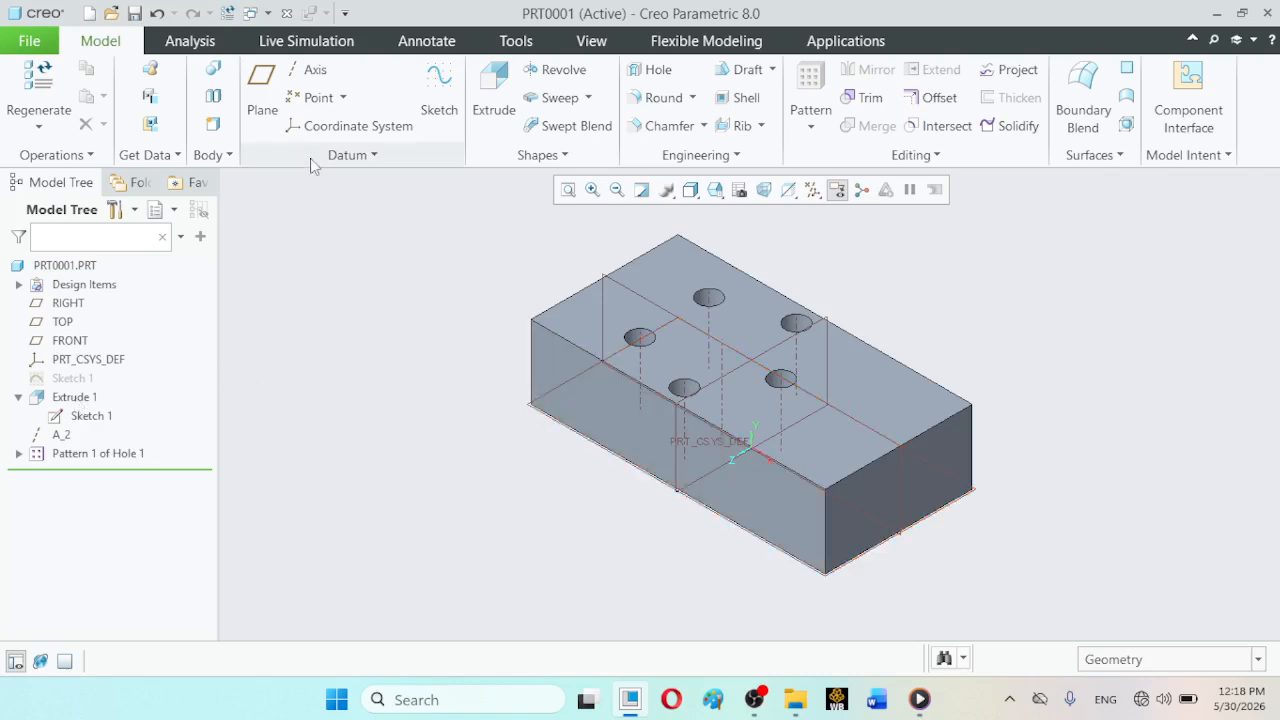
- Try to mirror Extrude 1 alone about the block's front long side face
left_click(75, 398)
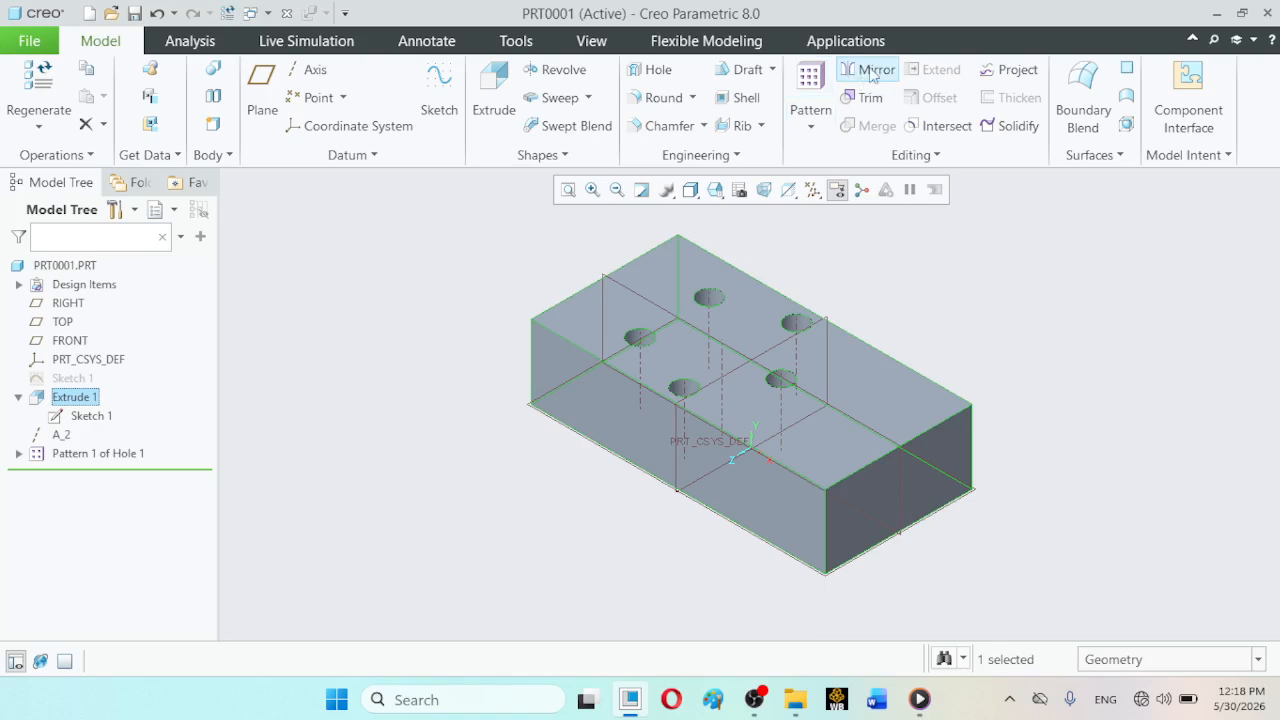
left_click(870, 70)
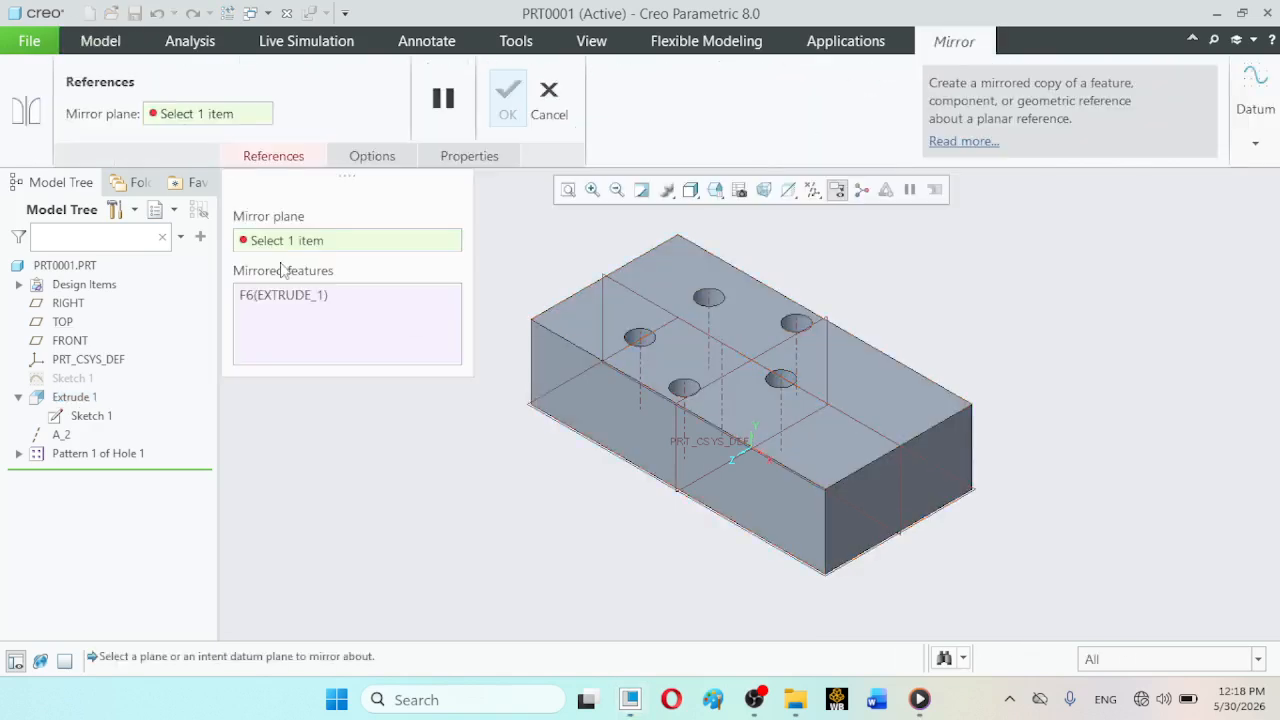
left_click(548, 344)
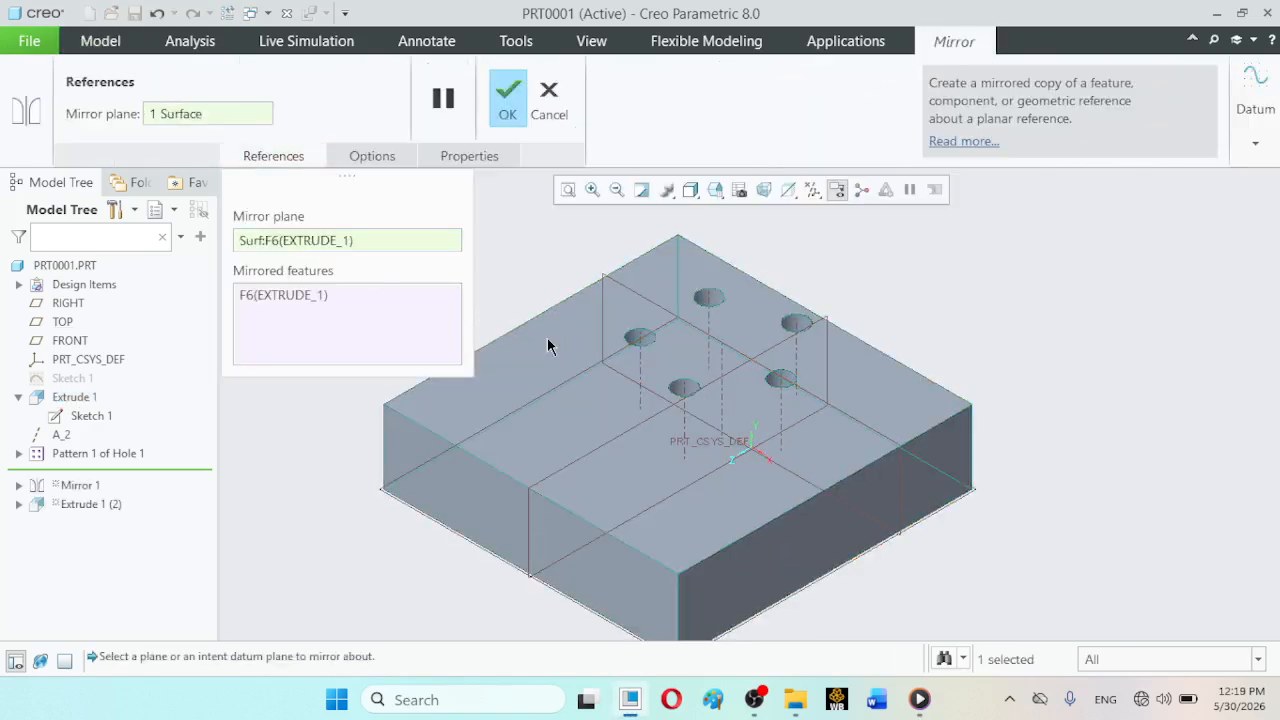
left_click(506, 102)
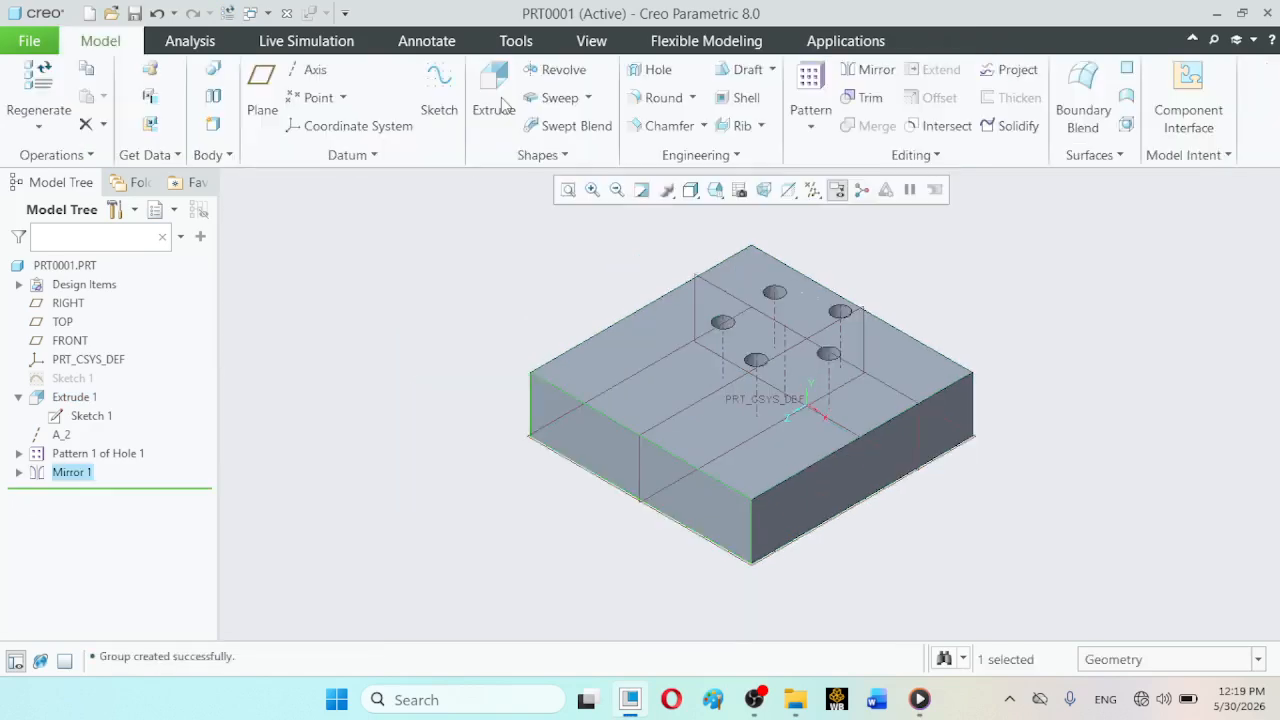
left_click(389, 324)
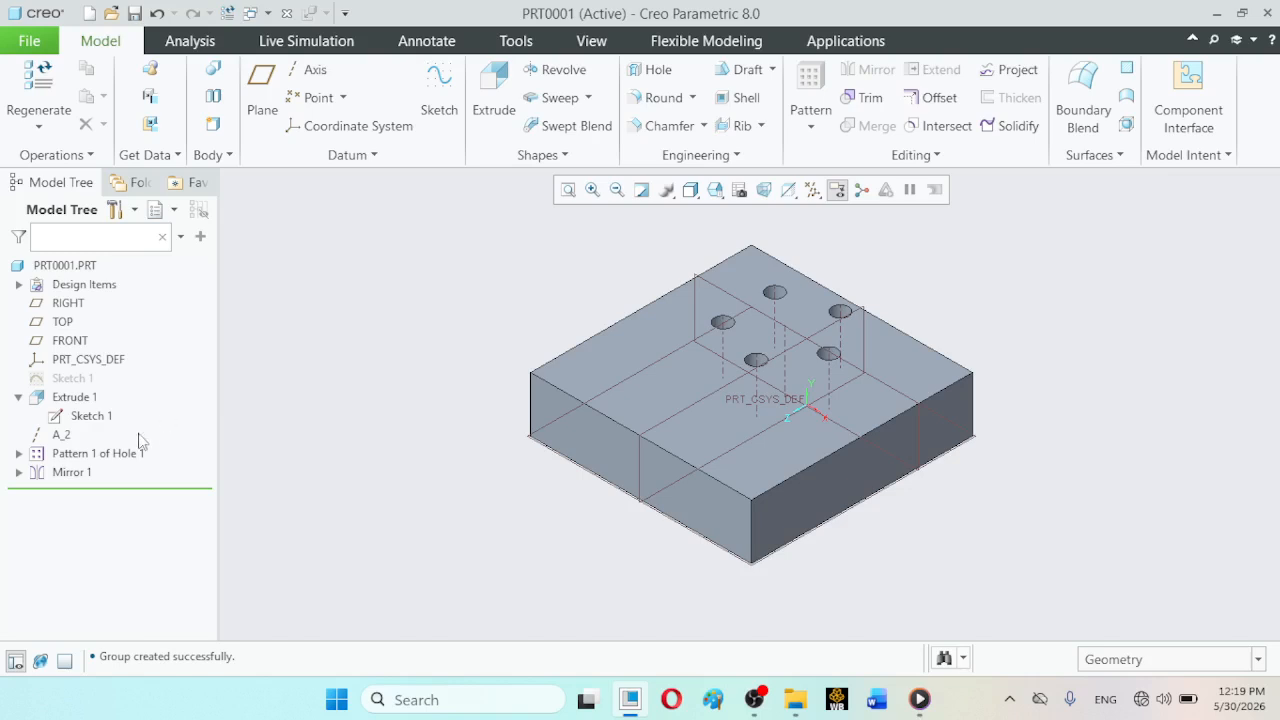
left_click(90, 454)
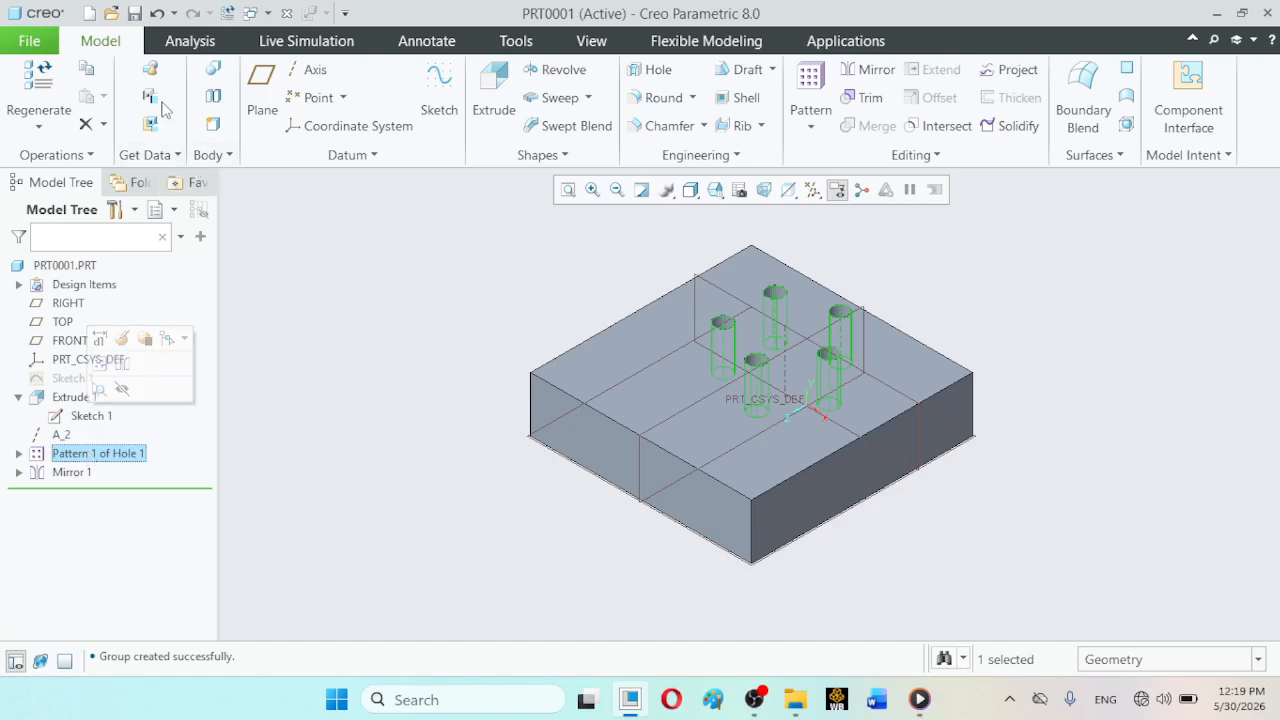
left_click(156, 14)
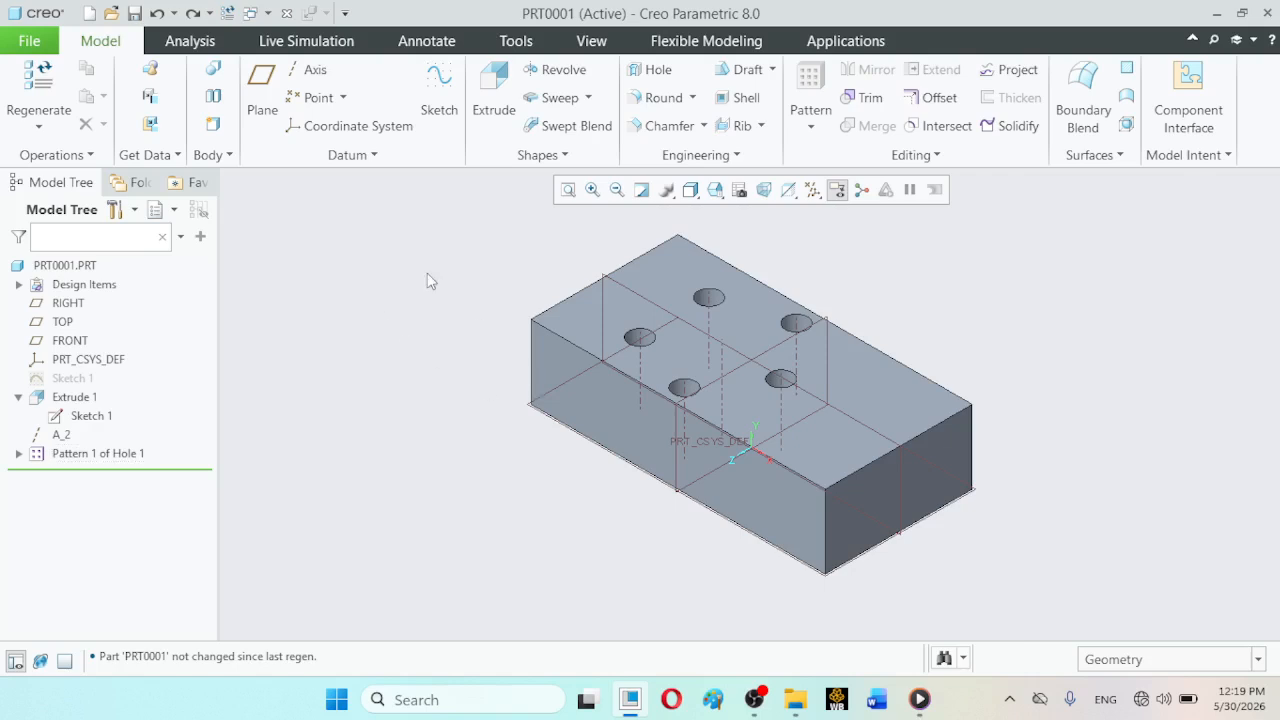
- Create a datum plane on the block's front long side face with an offset of 0
left_click(262, 88)
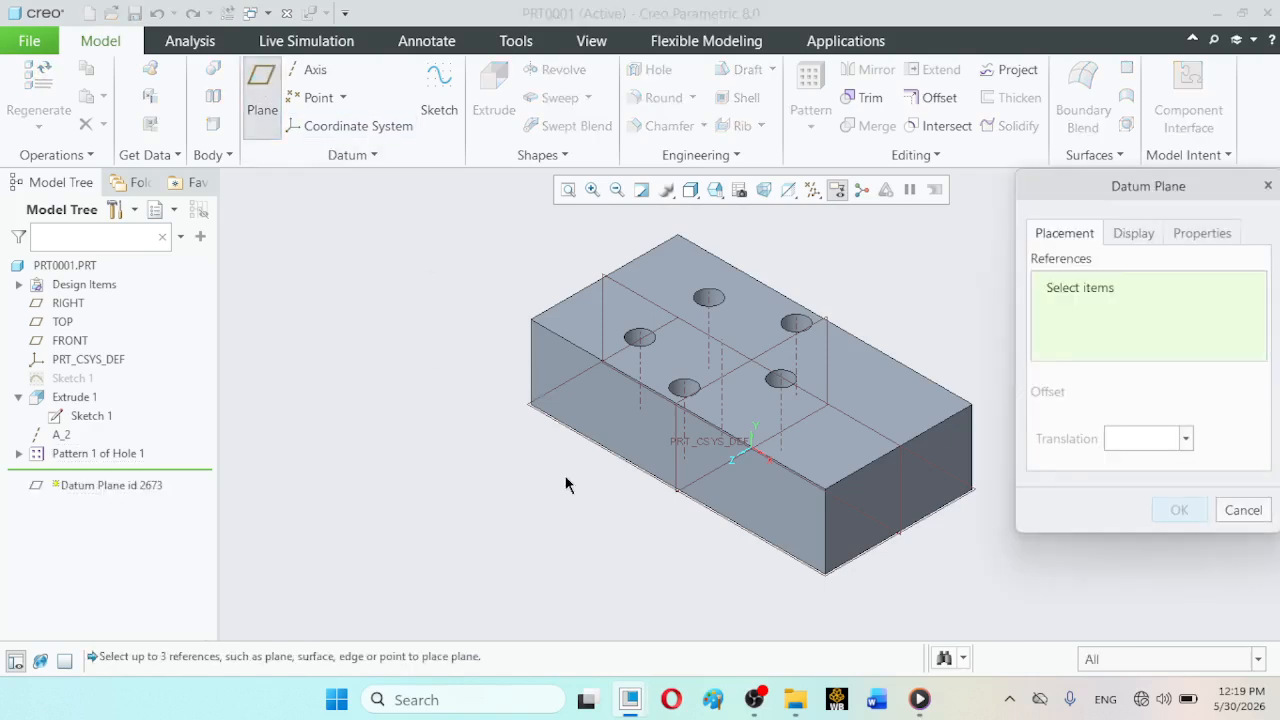
left_click(553, 380)
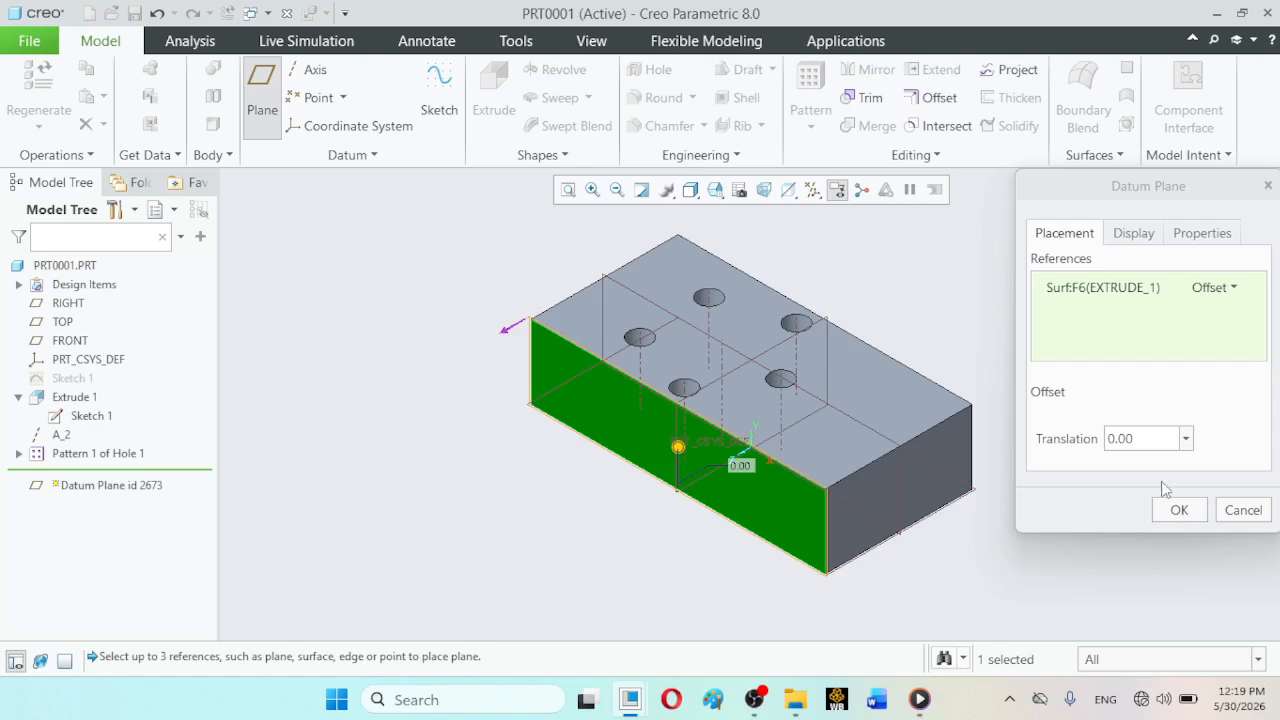
left_click(1181, 511)
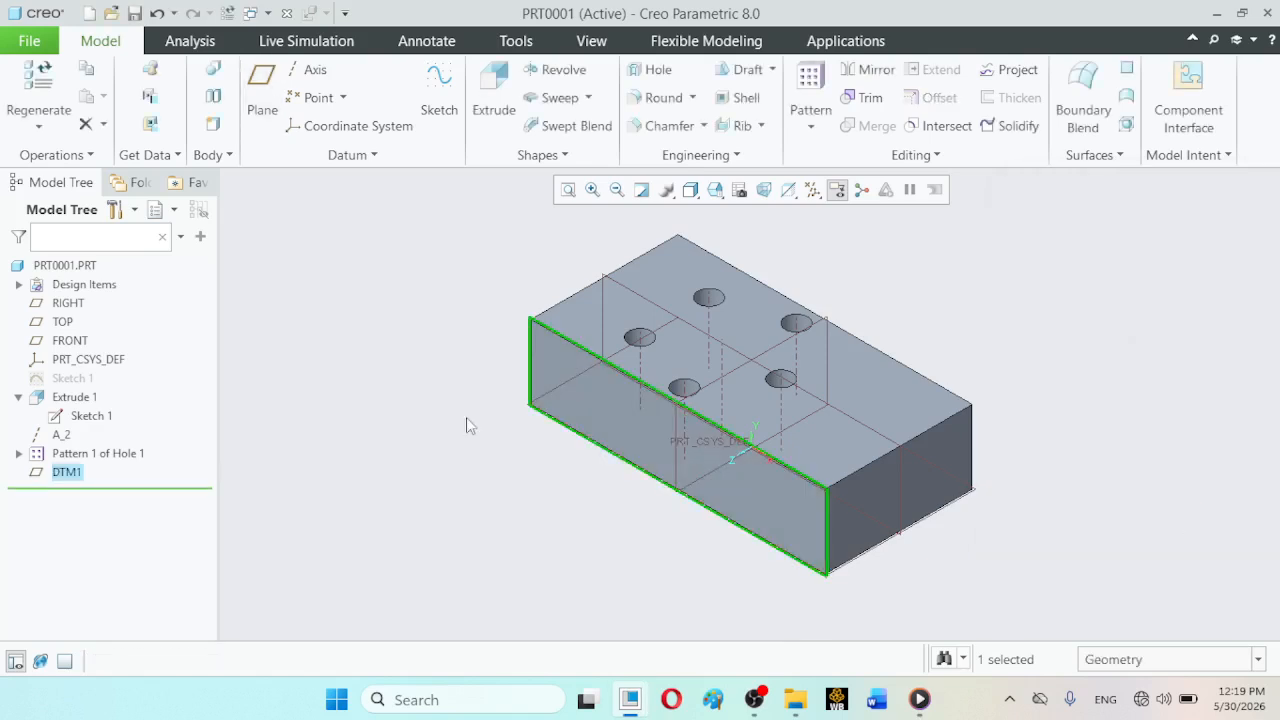
left_click(377, 313)
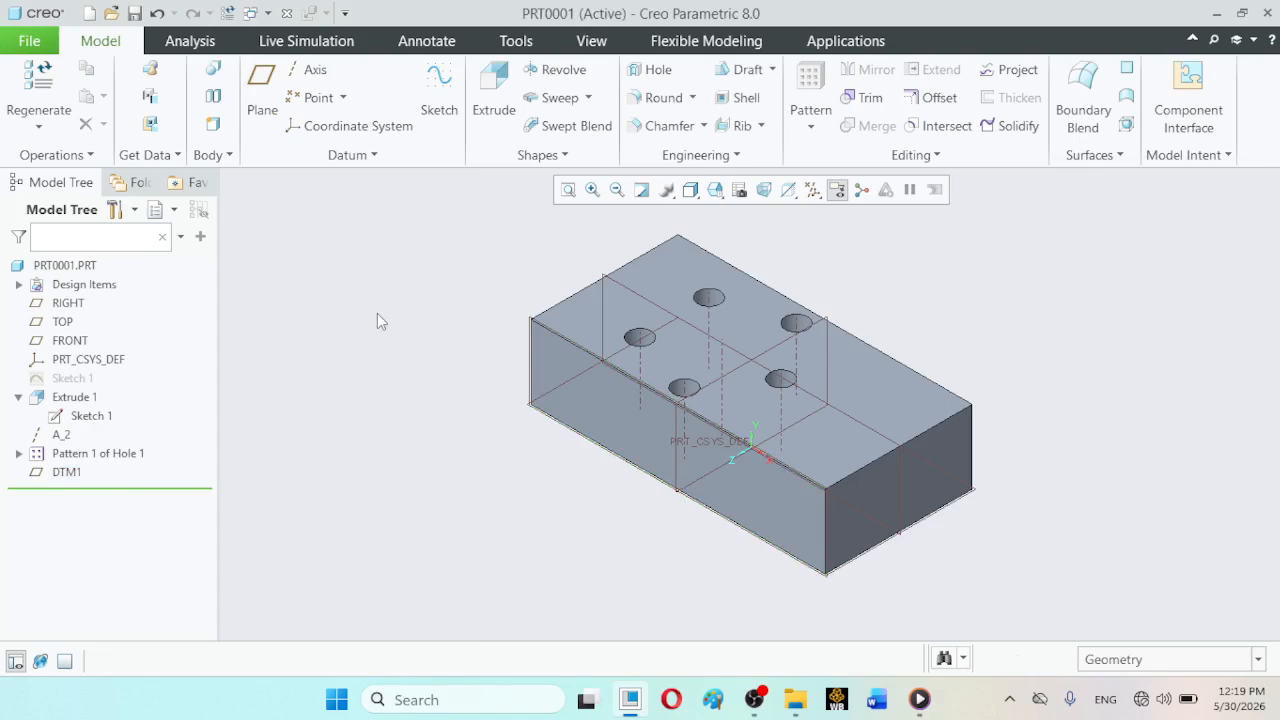
- Mirror only Extrude 1 about the block's front long side, where the new datum plane lies
left_click(74, 398)
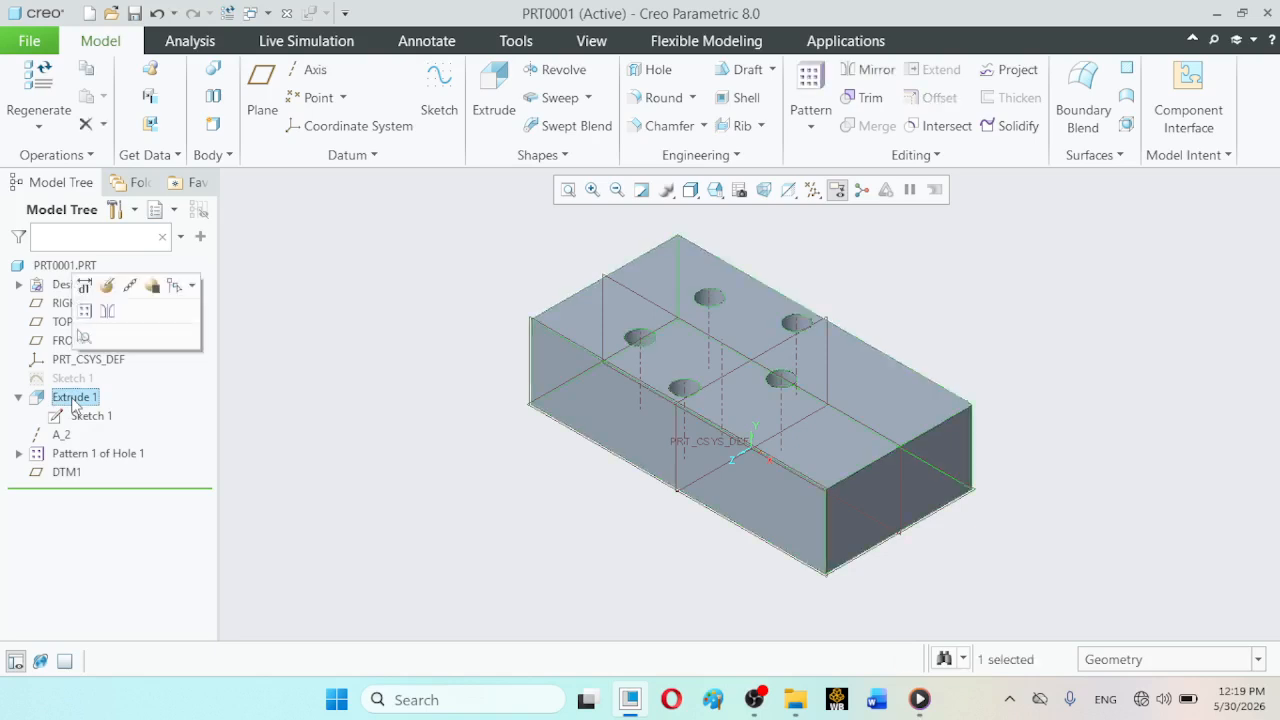
left_click(869, 70)
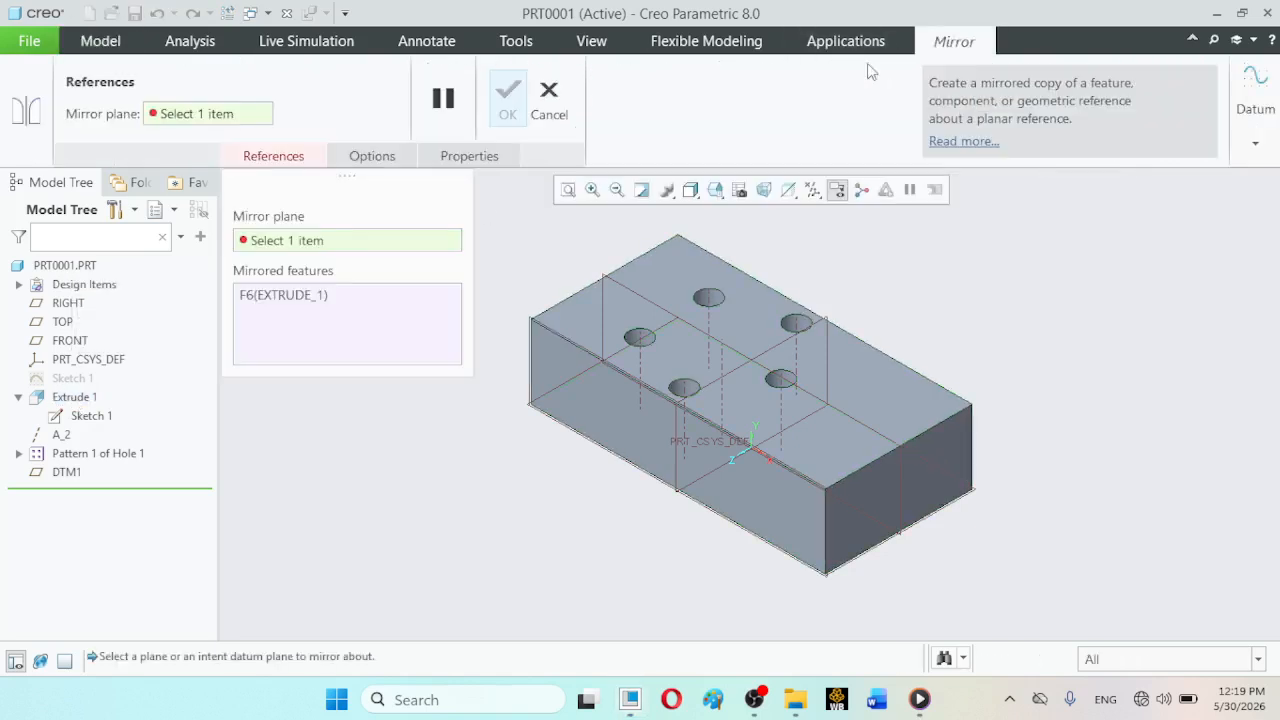
left_click(543, 369)
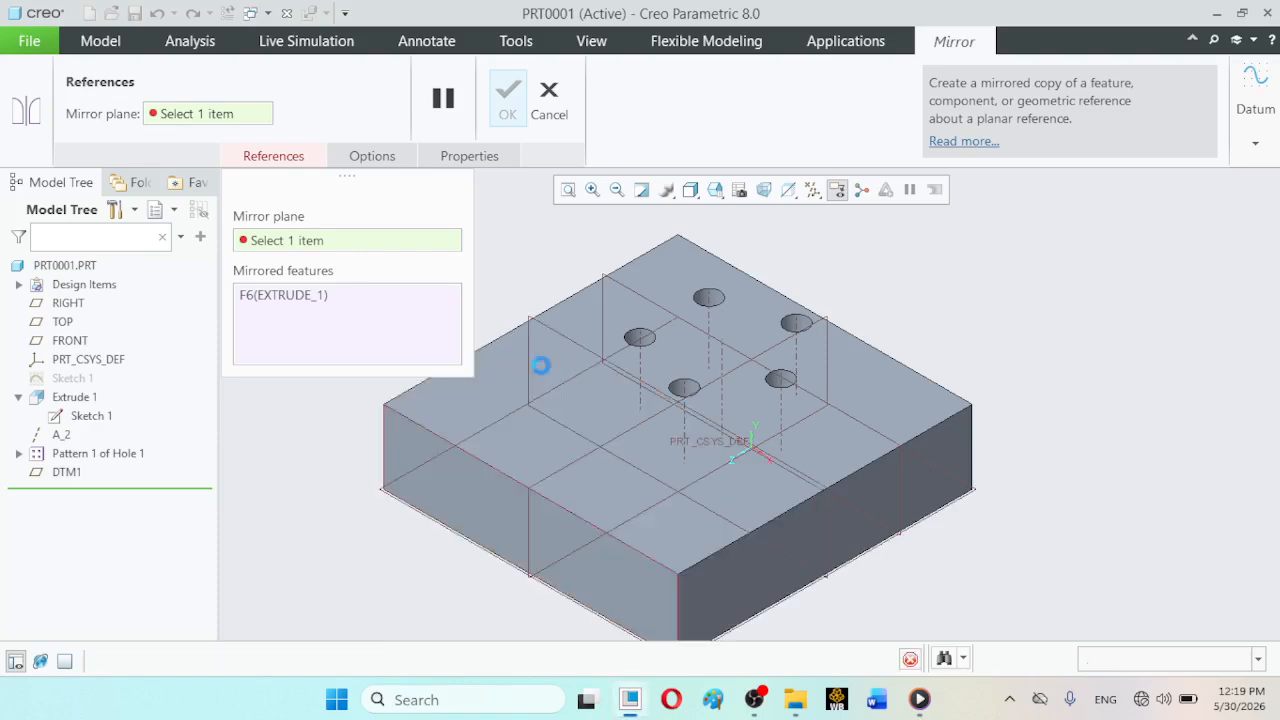
left_click(508, 100)
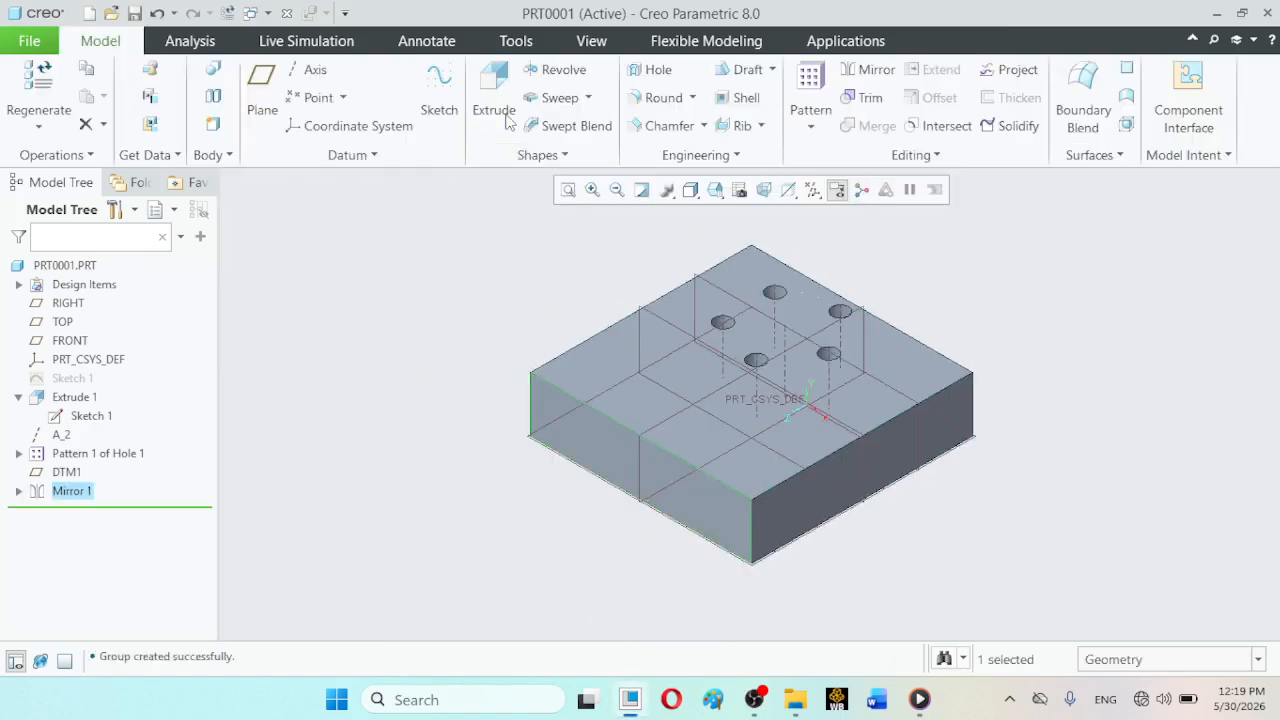
- Try to mirror the five-hole pattern about datum plane DTM1
left_click(116, 454)
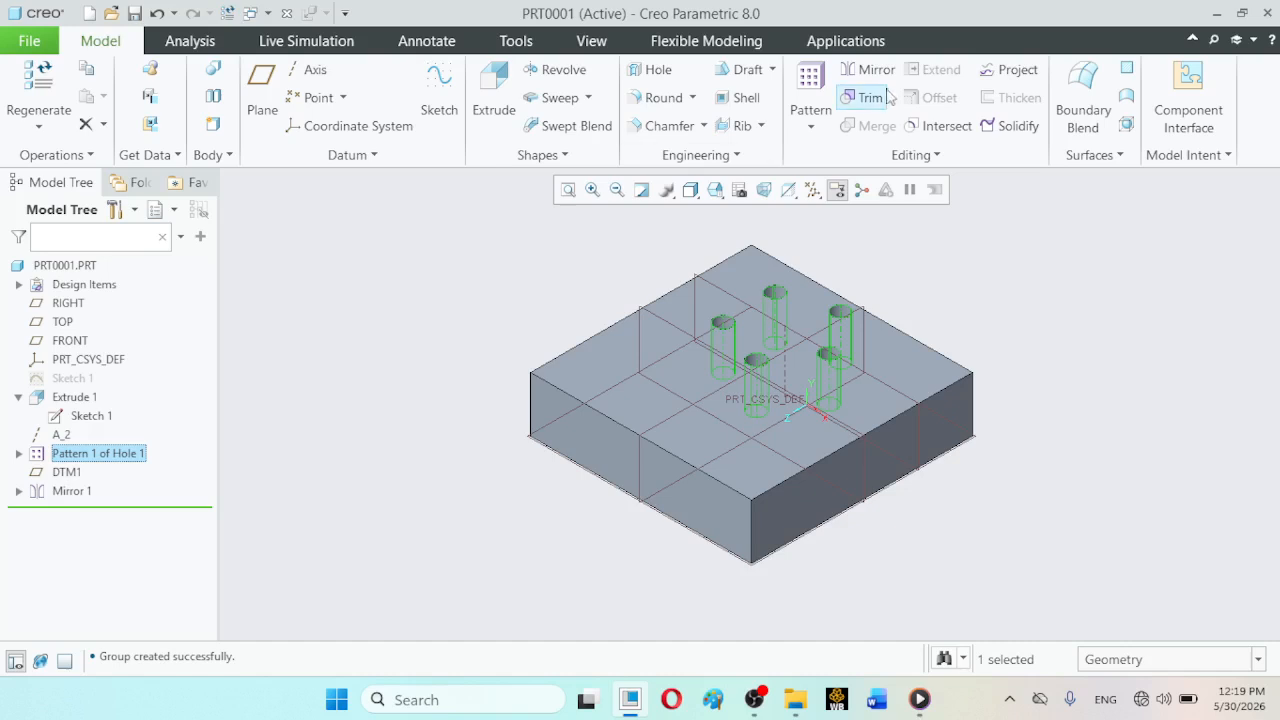
left_click(862, 70)
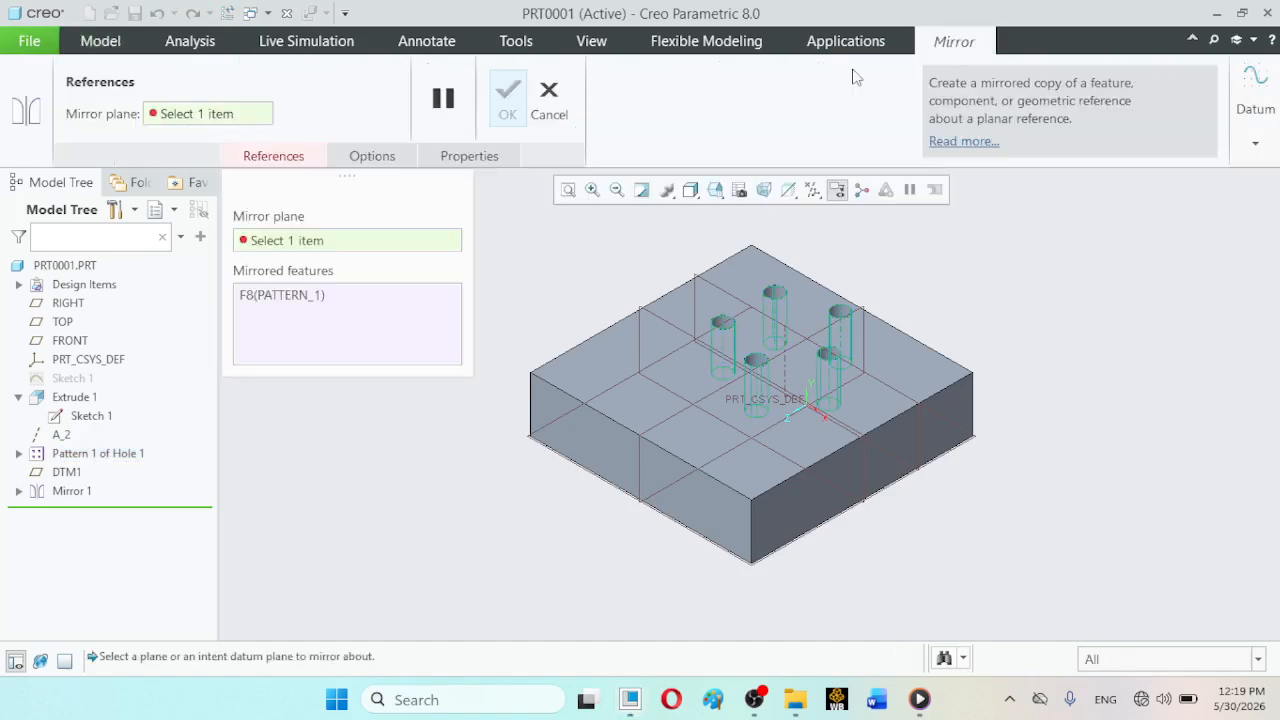
left_click(643, 313)
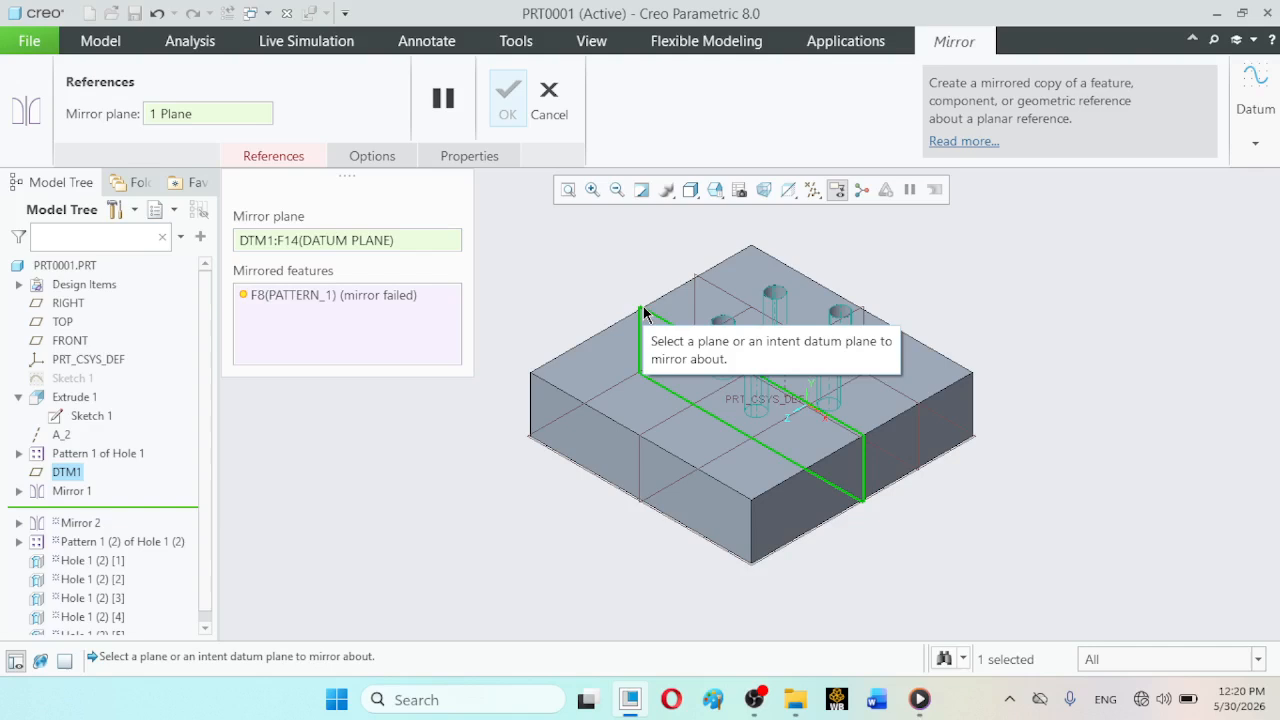
left_click(549, 97)
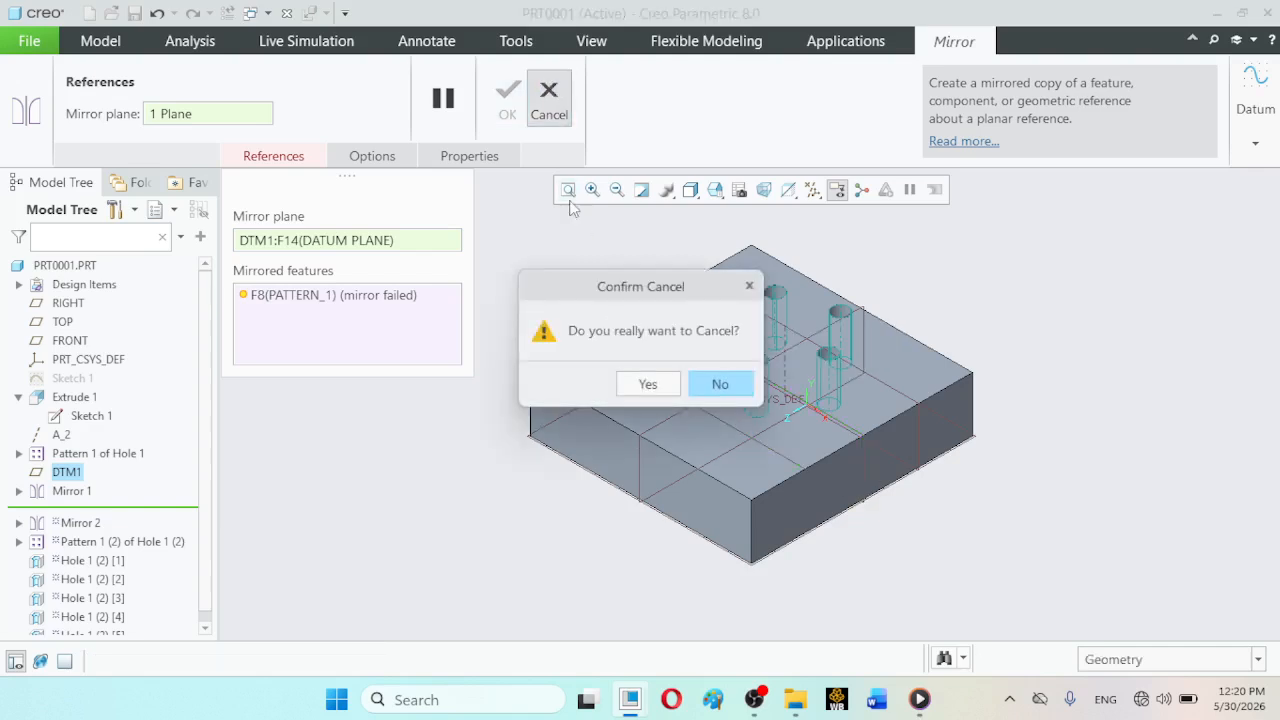
left_click(654, 386)
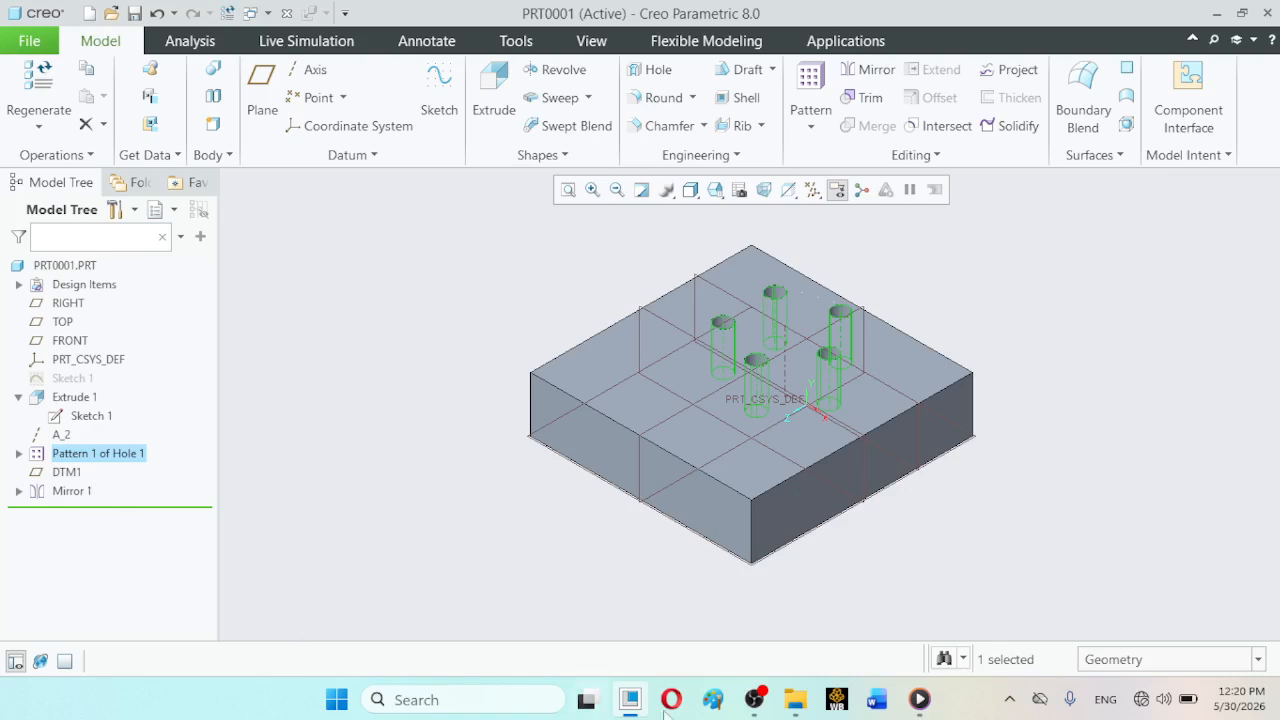
left_click(754, 699)
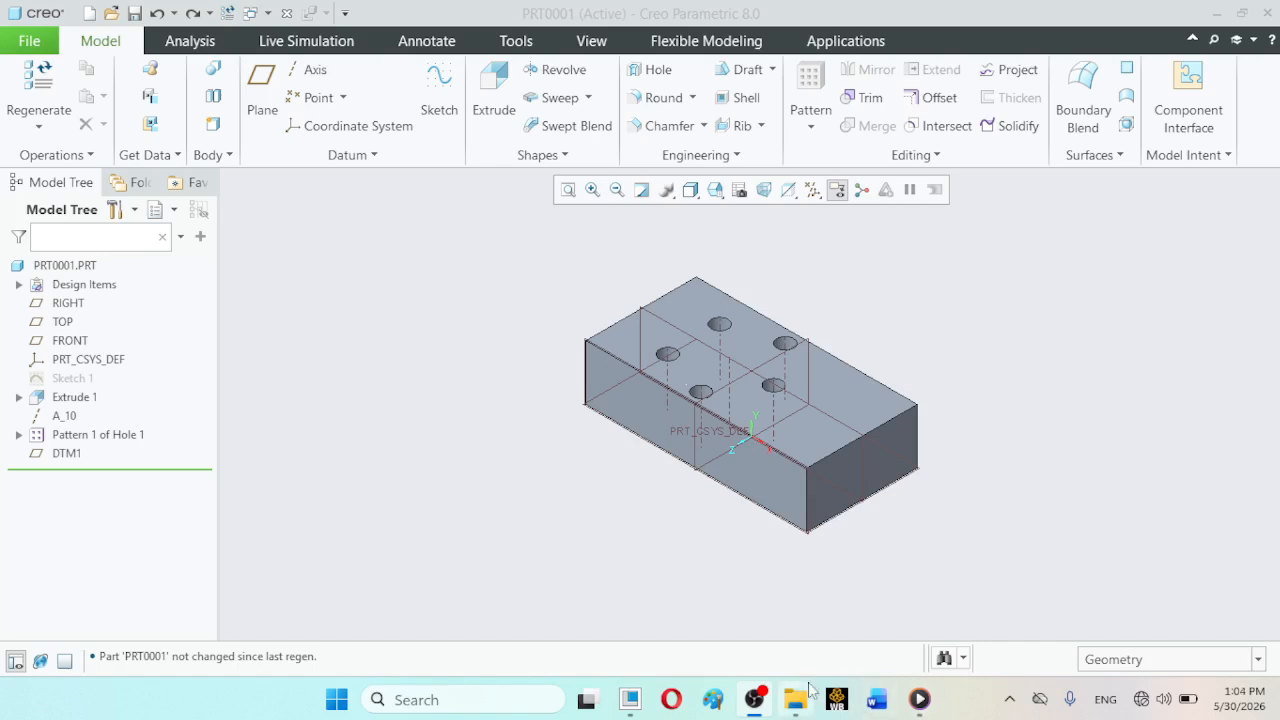
left_click(631, 709)
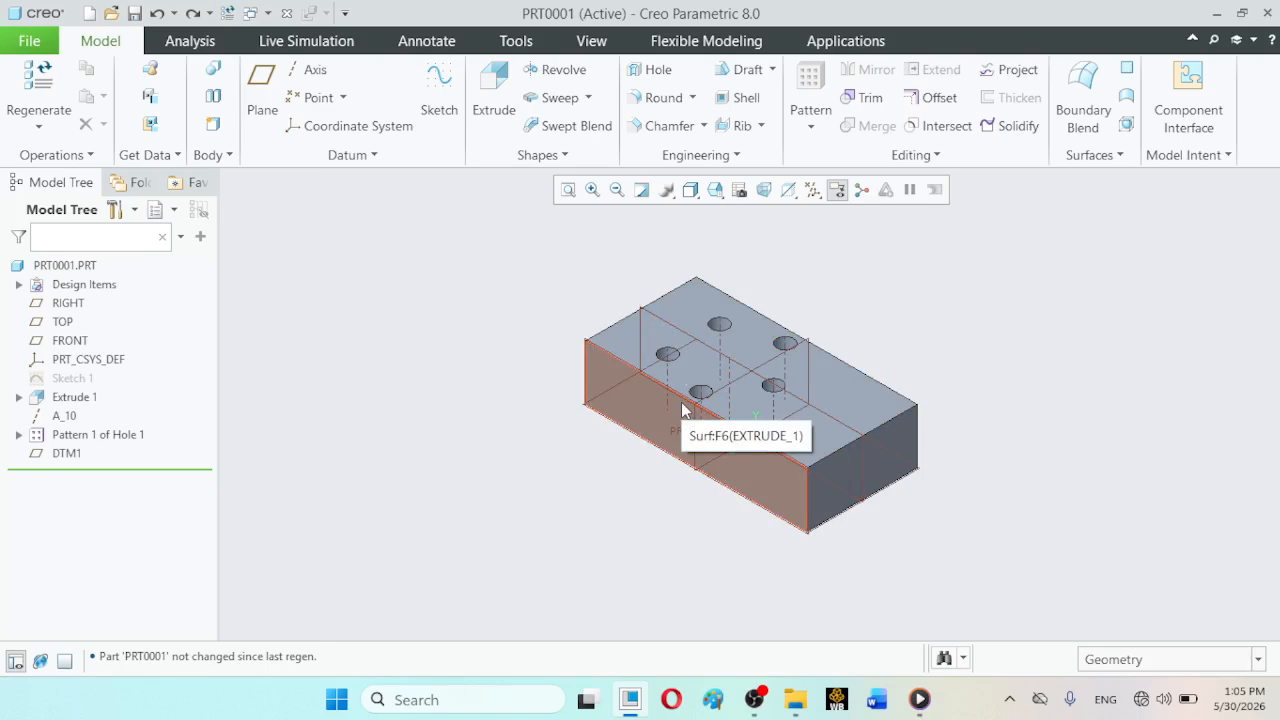
- Mirror the five-hole pattern by itself about the block's front long side face
left_click(98, 435)
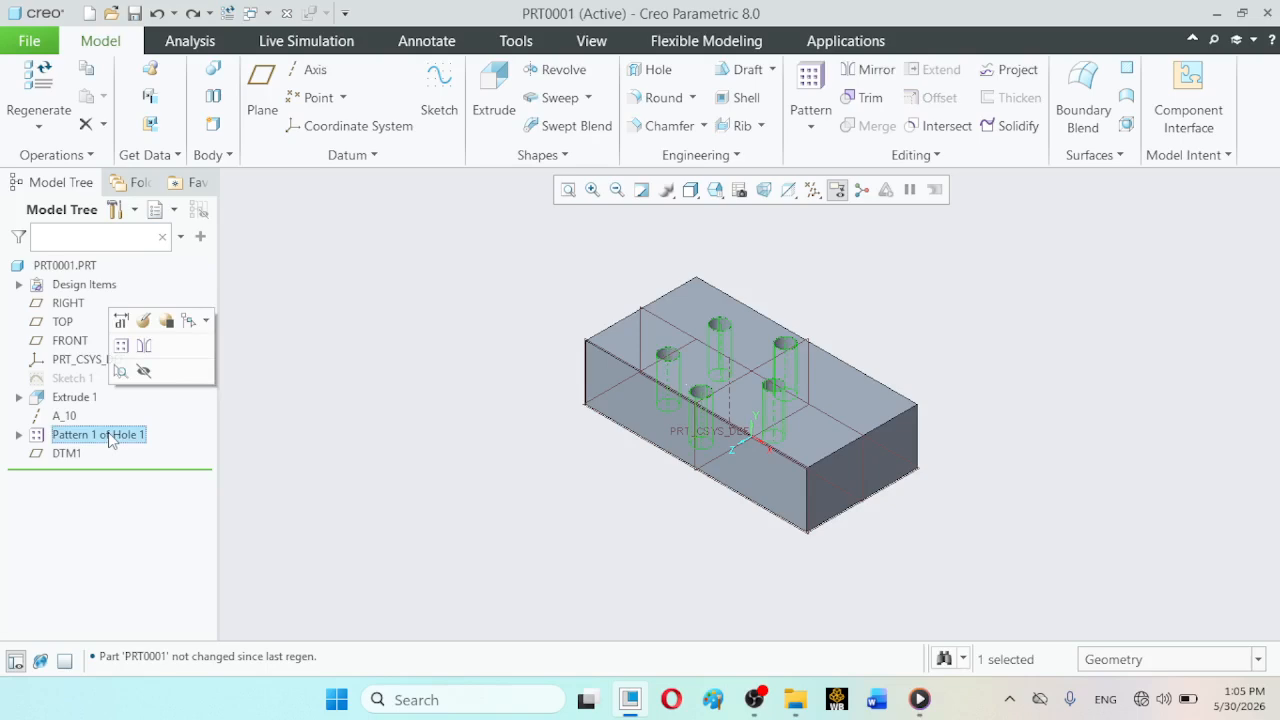
left_click(882, 70)
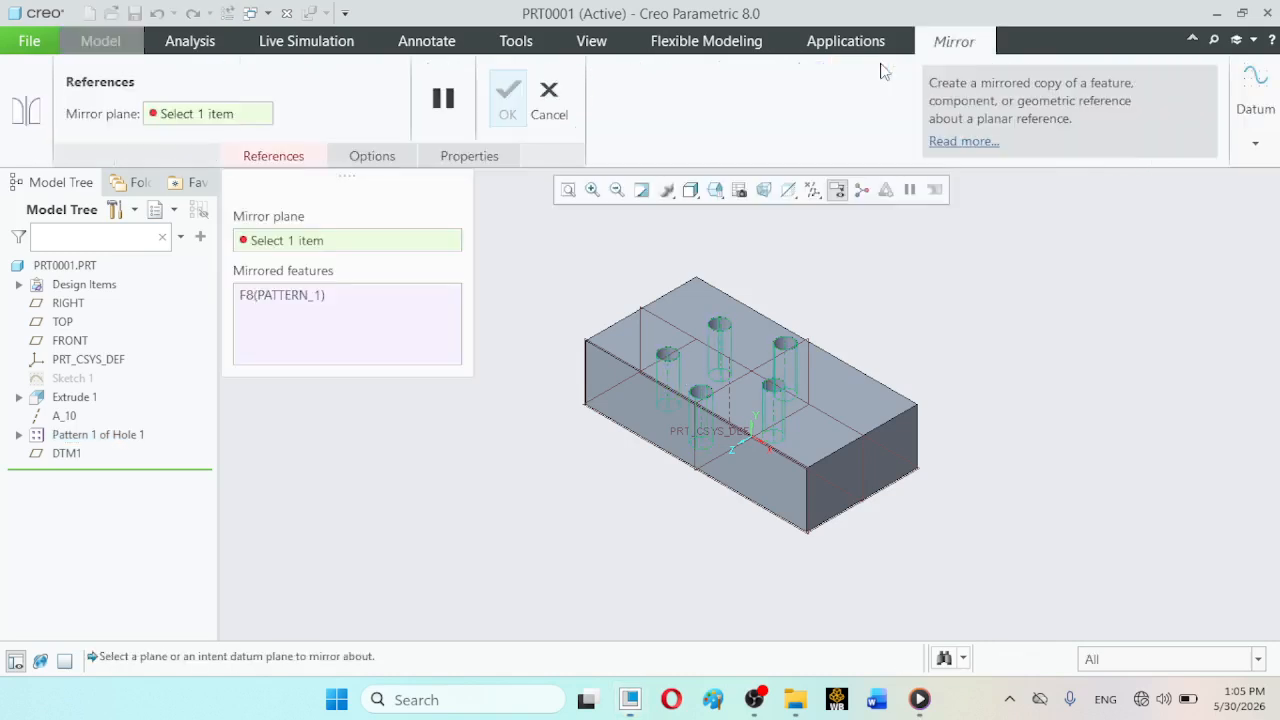
left_click(606, 380)
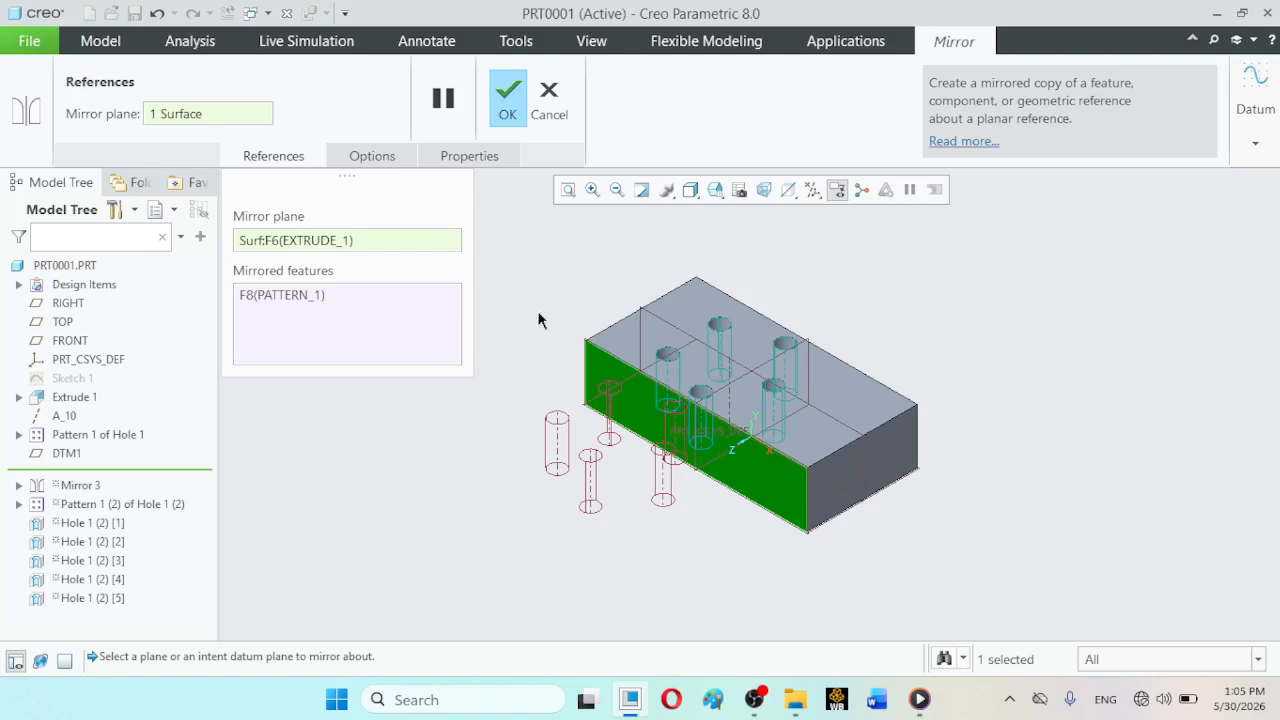
left_click(507, 80)
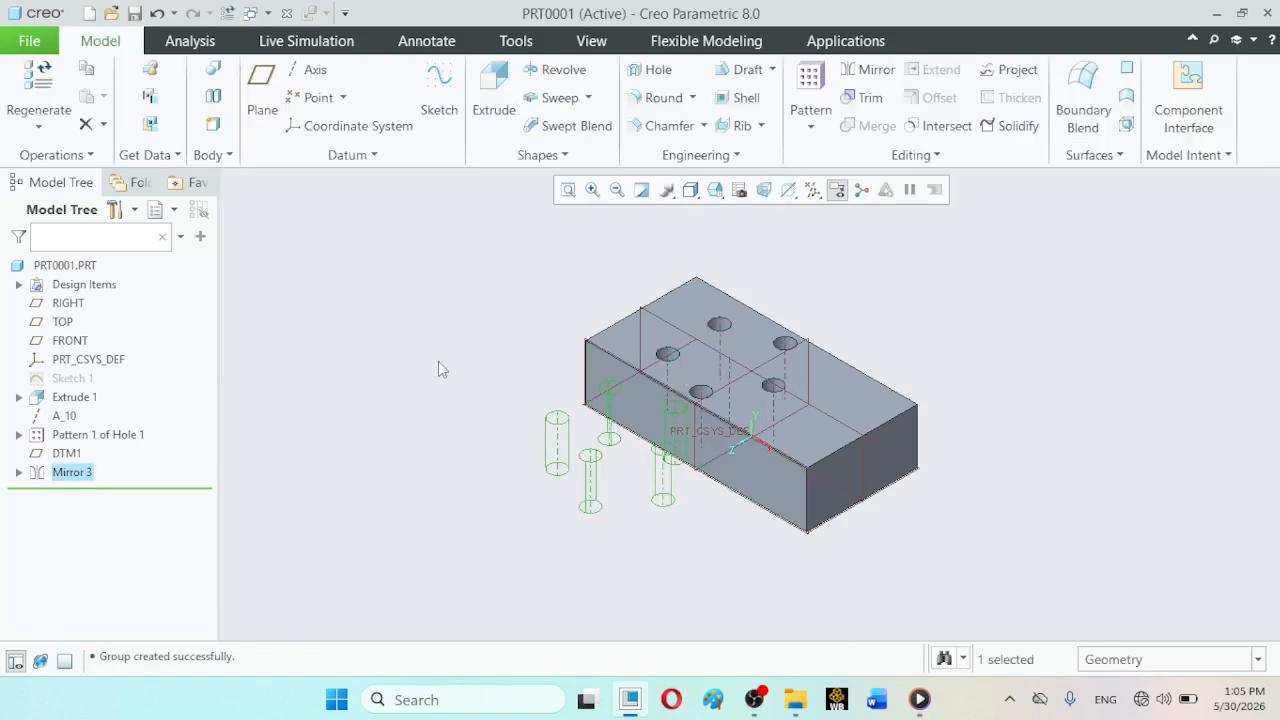
- Mirror Extrude 1 about its front long side face as a separate feature following the mirrored hole pattern
left_click(62, 398)
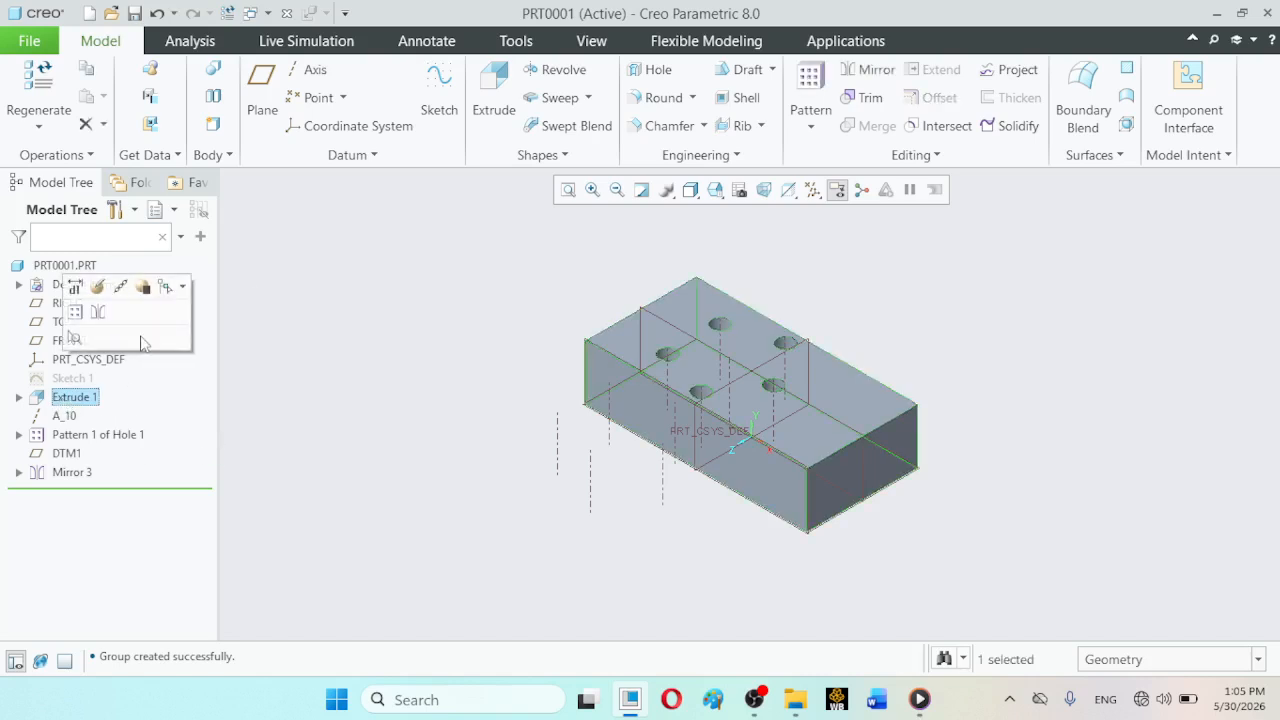
left_click(870, 69)
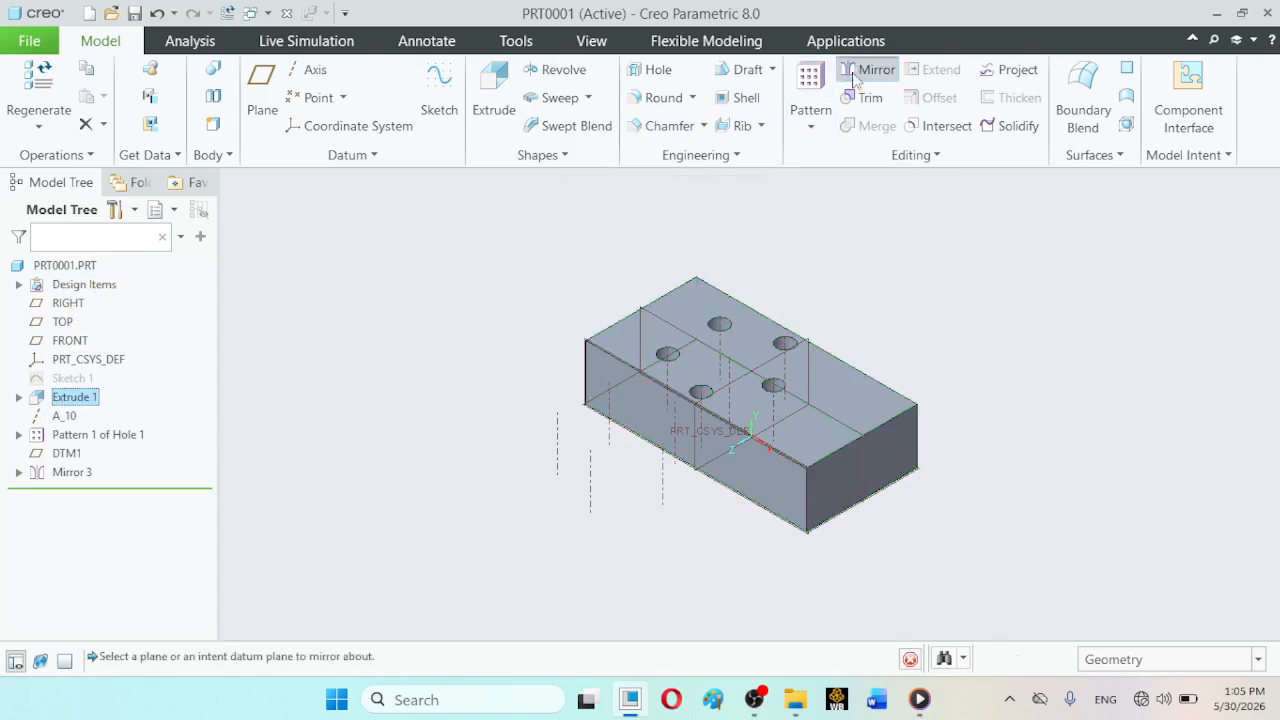
left_click(600, 376)
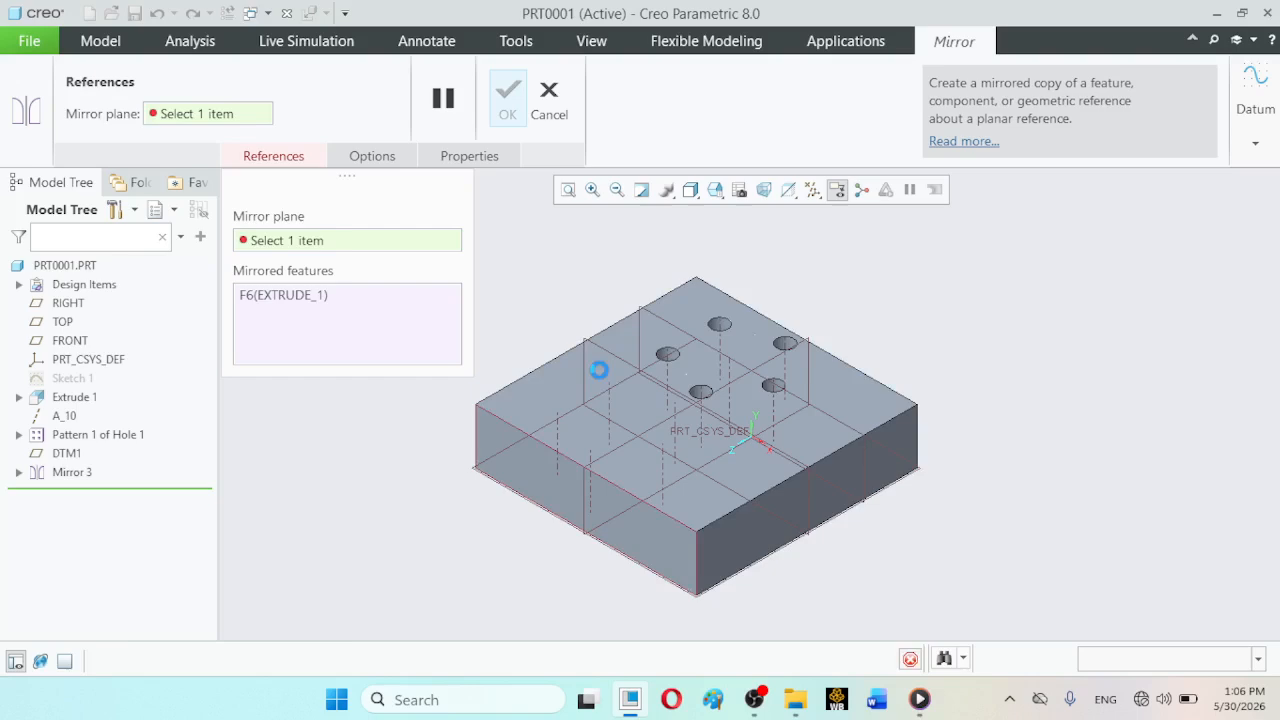
left_click(508, 112)
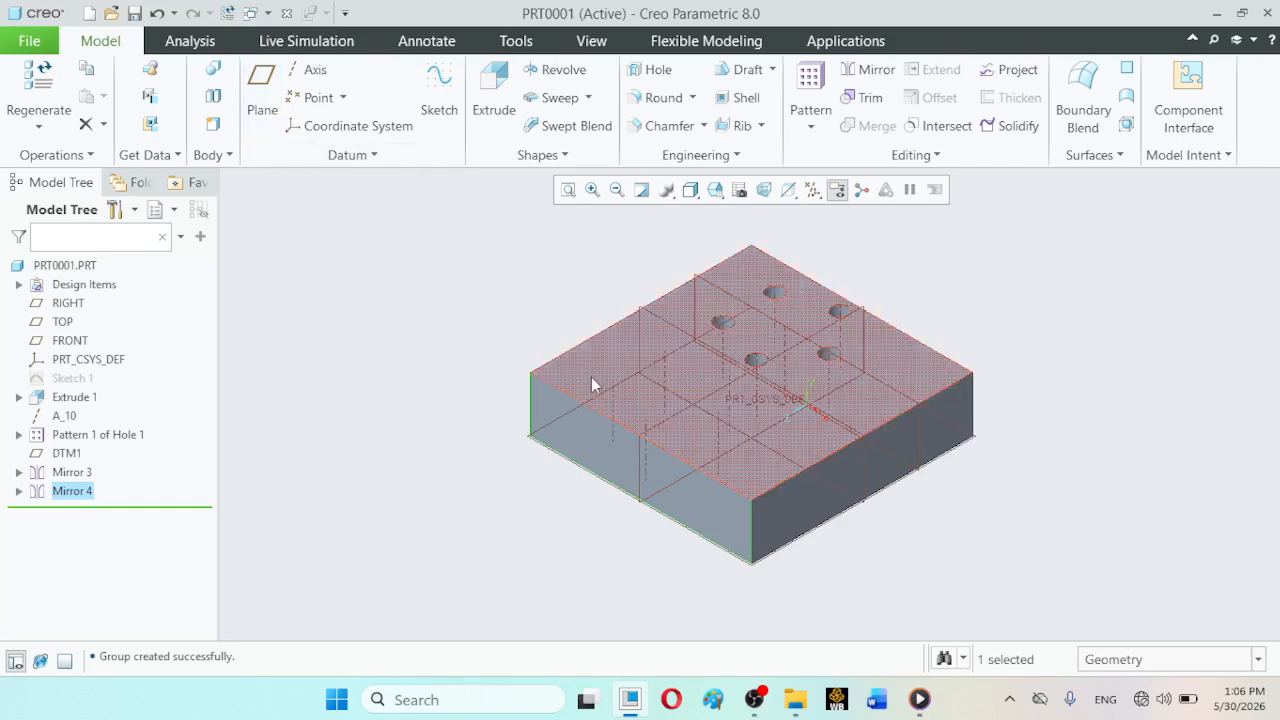
- Undo the separate mirrors of the hole pattern and the block, keeping the original five-hole pattern
left_click(156, 14)
left_click(156, 14)
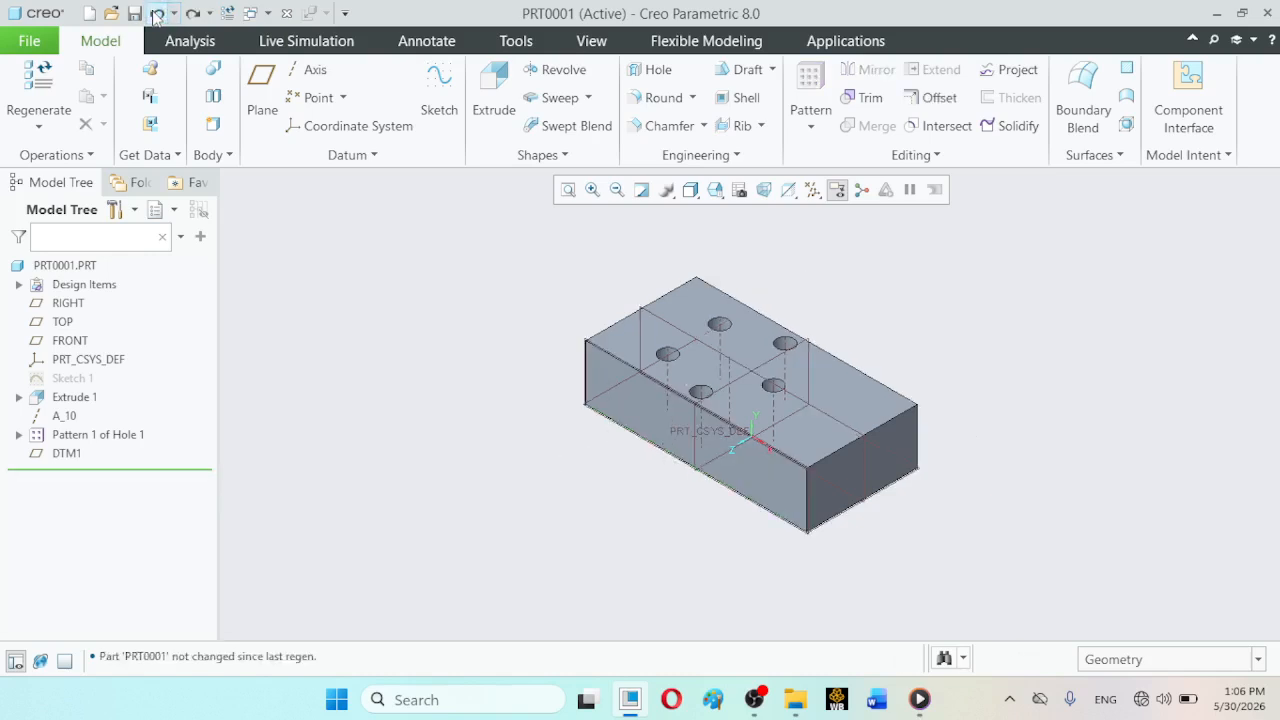
left_click(156, 14)
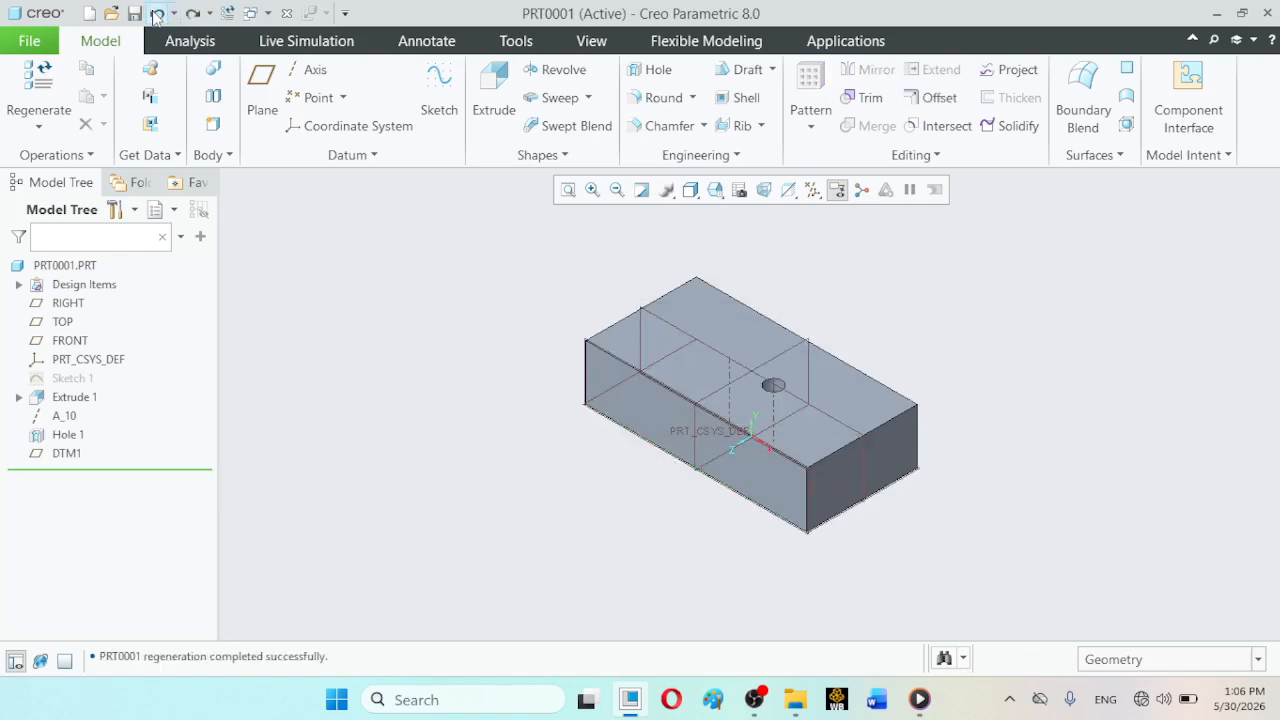
left_click(192, 13)
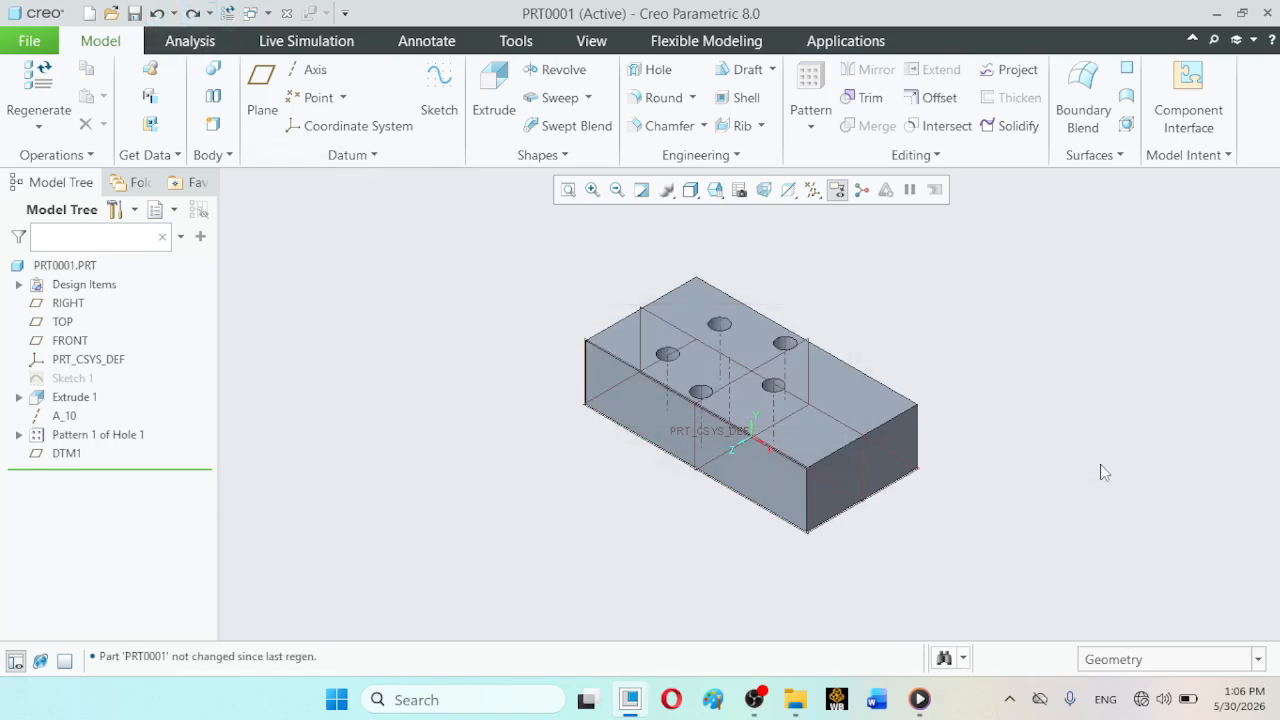
- Start a new sketch on the block's top face, with datum plane RIGHT as the orientation reference
left_click(438, 88)
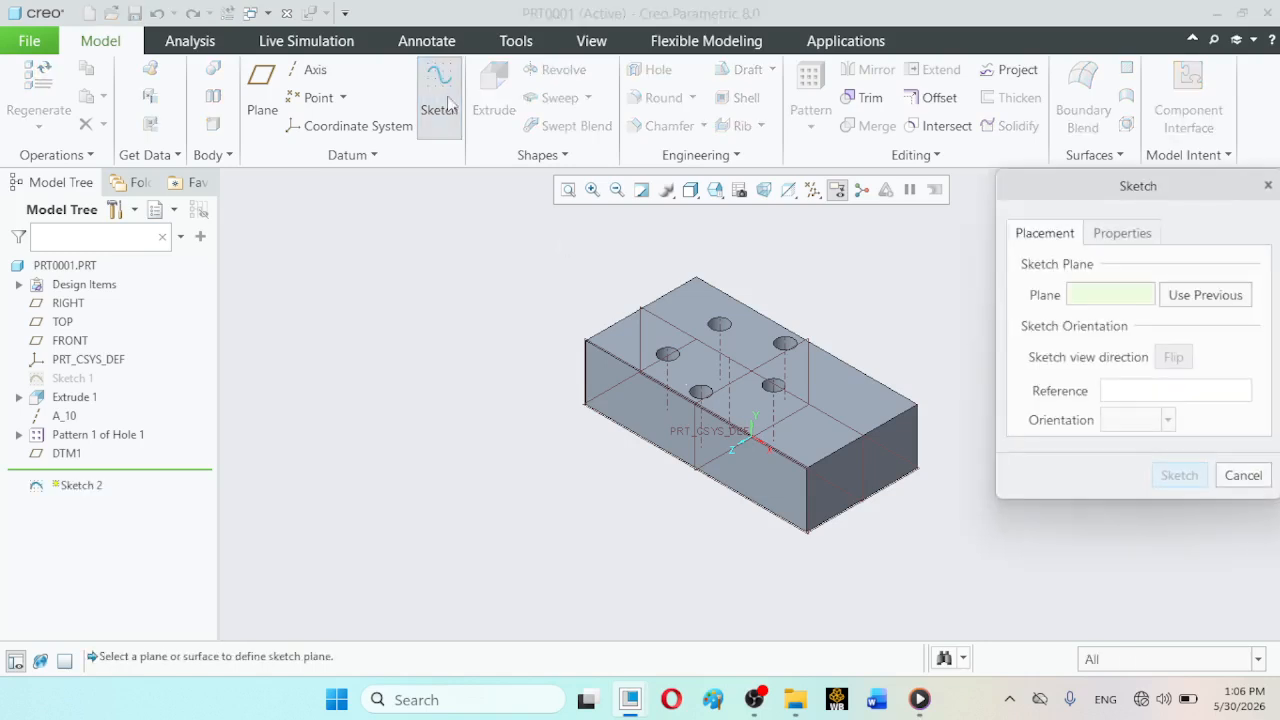
left_click(842, 410)
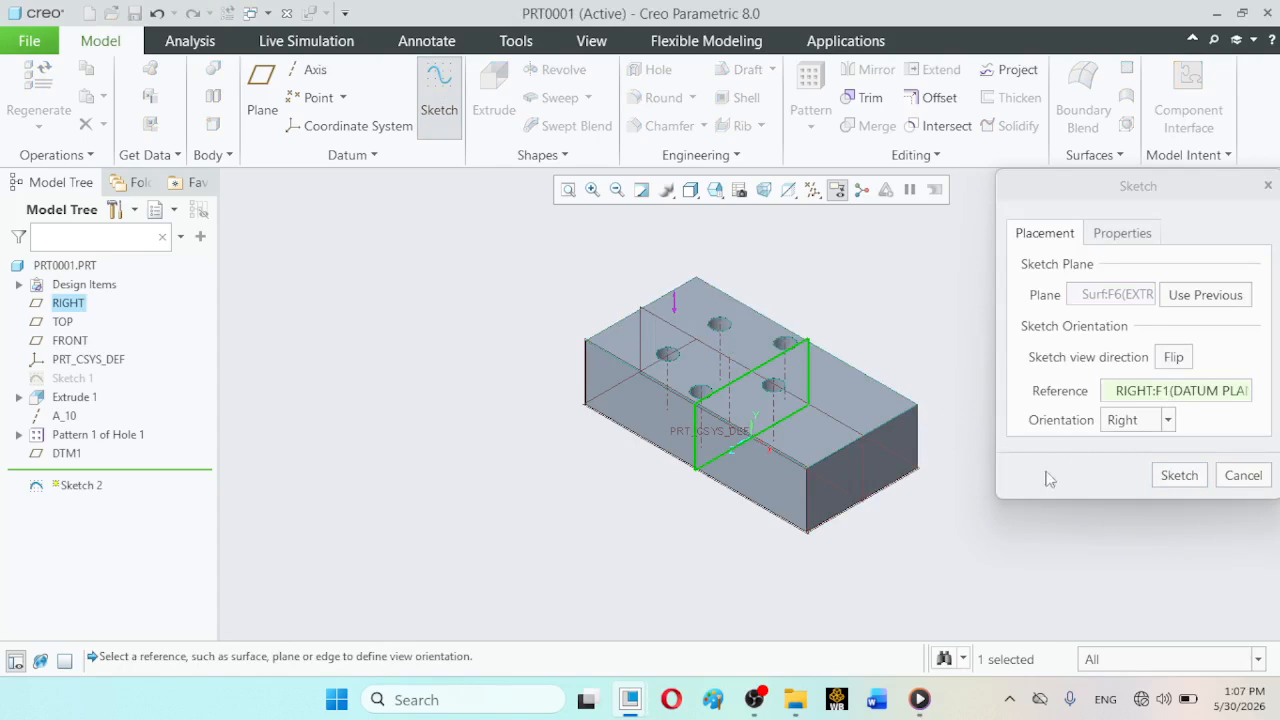
left_click(1157, 483)
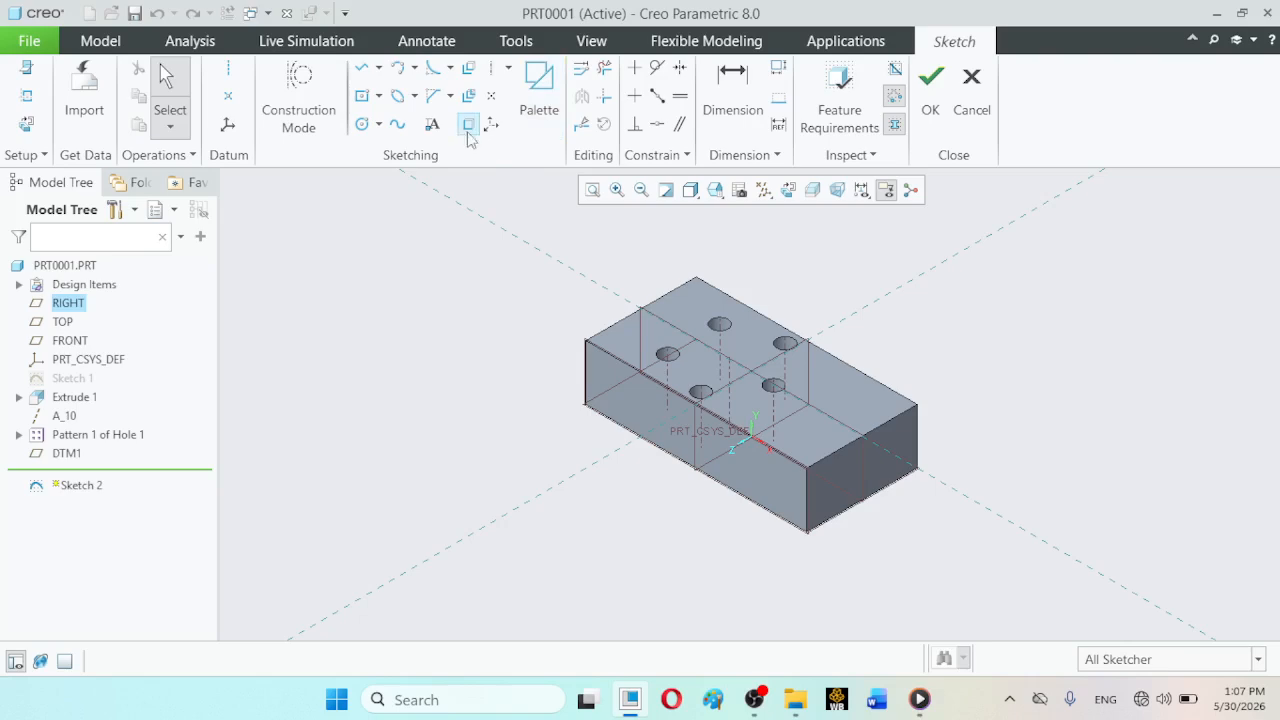
- Insert a 3-tip star from the Sketcher Palette near the middle of the block's top face
left_click(530, 104)
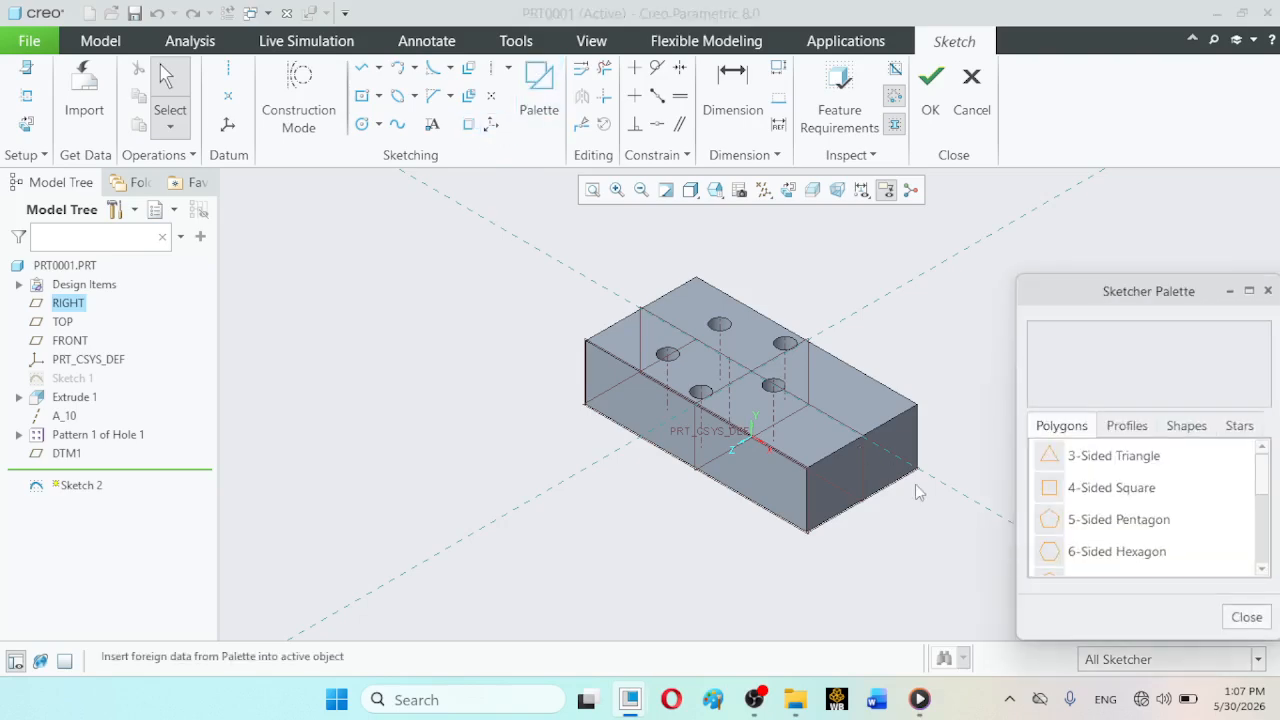
left_click(1188, 428)
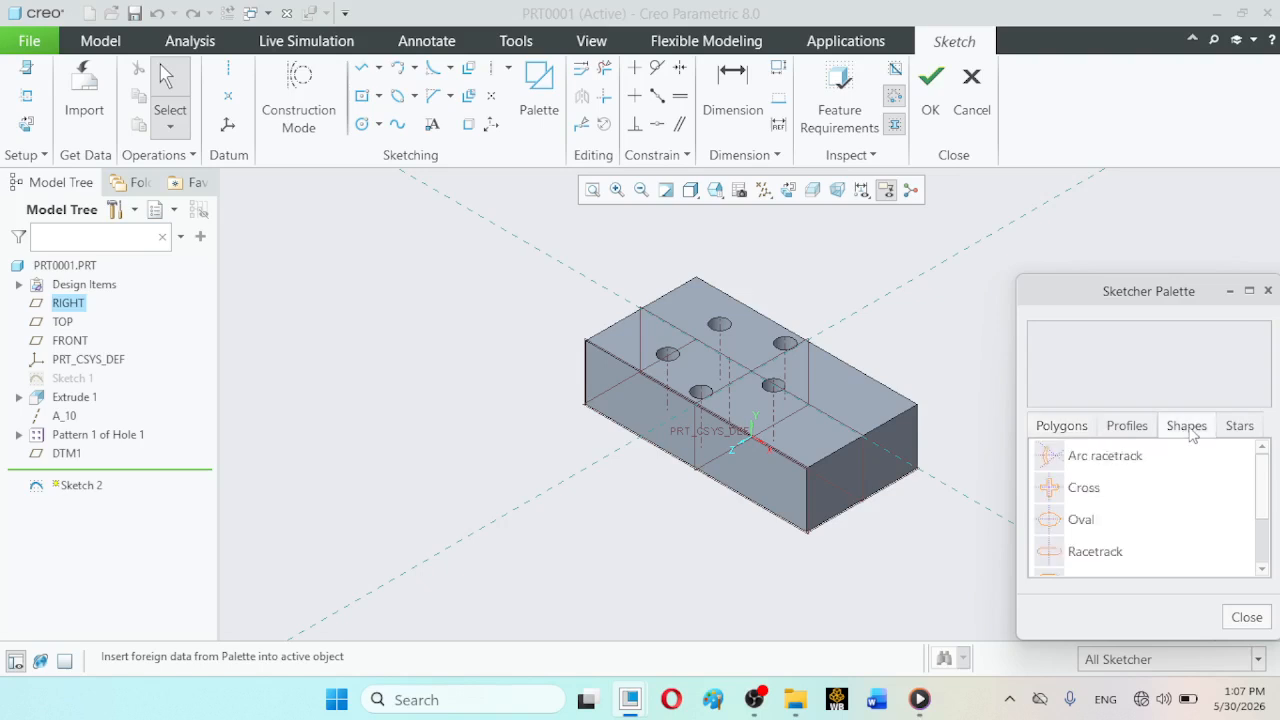
left_click(1240, 426)
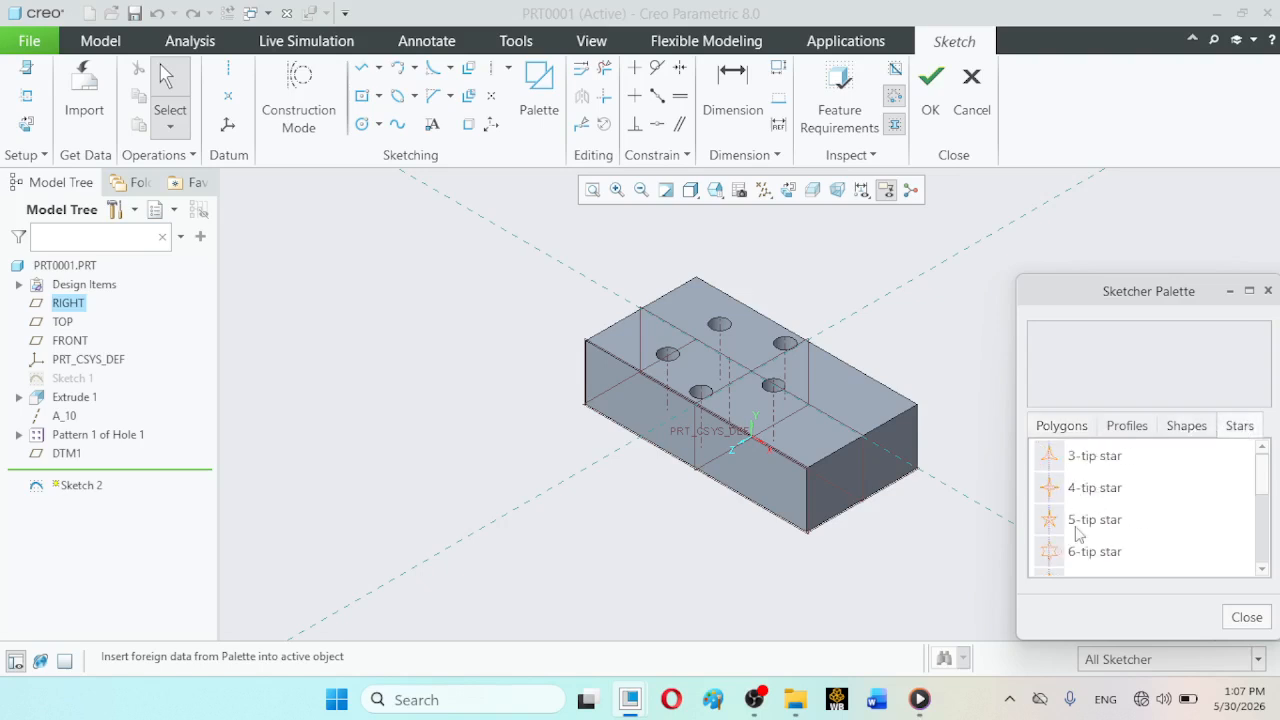
left_click(1055, 462)
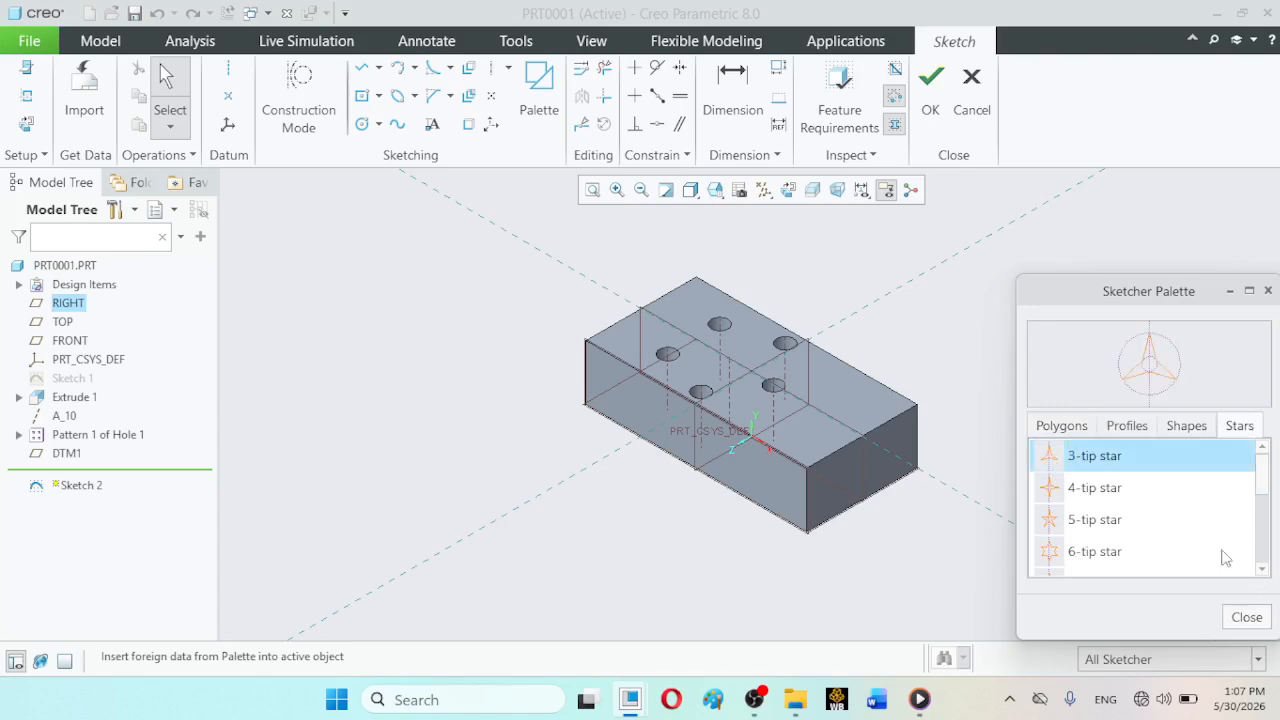
mouse_move(1155, 365)
left_mouse_down()
mouse_move(900, 414)
mouse_move(840, 400)
mouse_move(963, 437)
mouse_move(820, 406)
mouse_move(817, 363)
mouse_move(815, 375)
left_mouse_up()
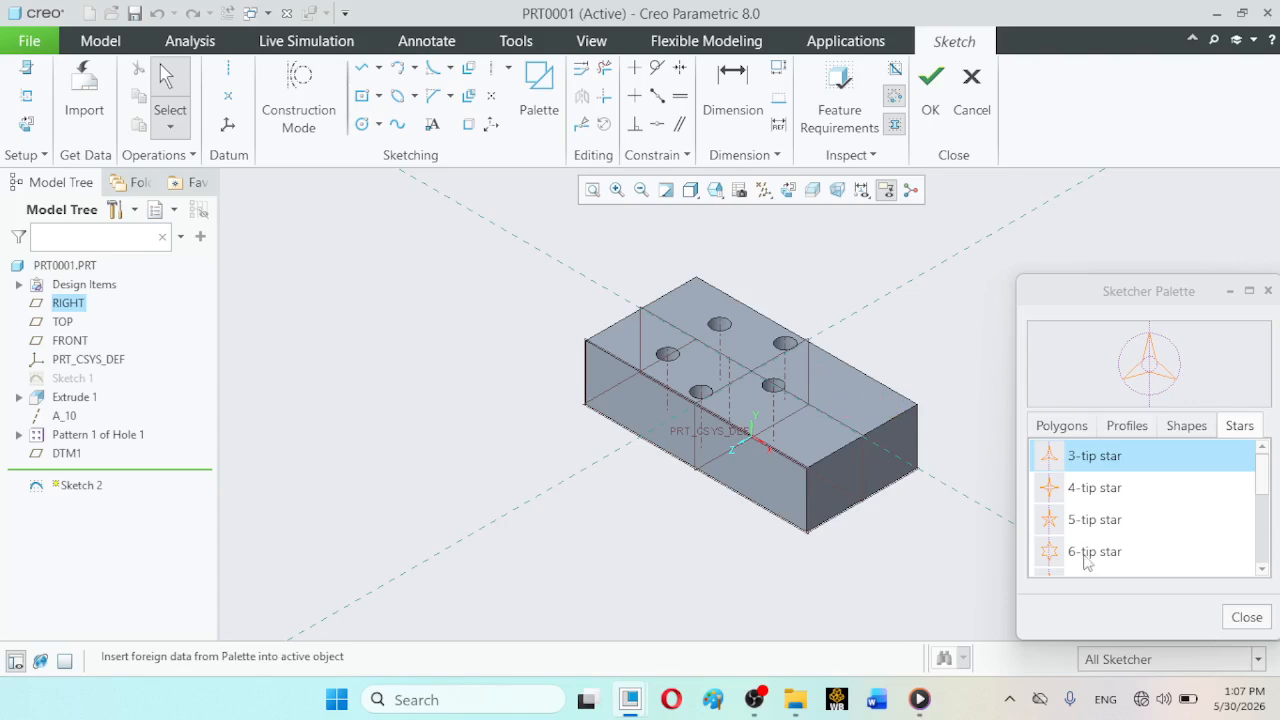
left_click(1132, 366)
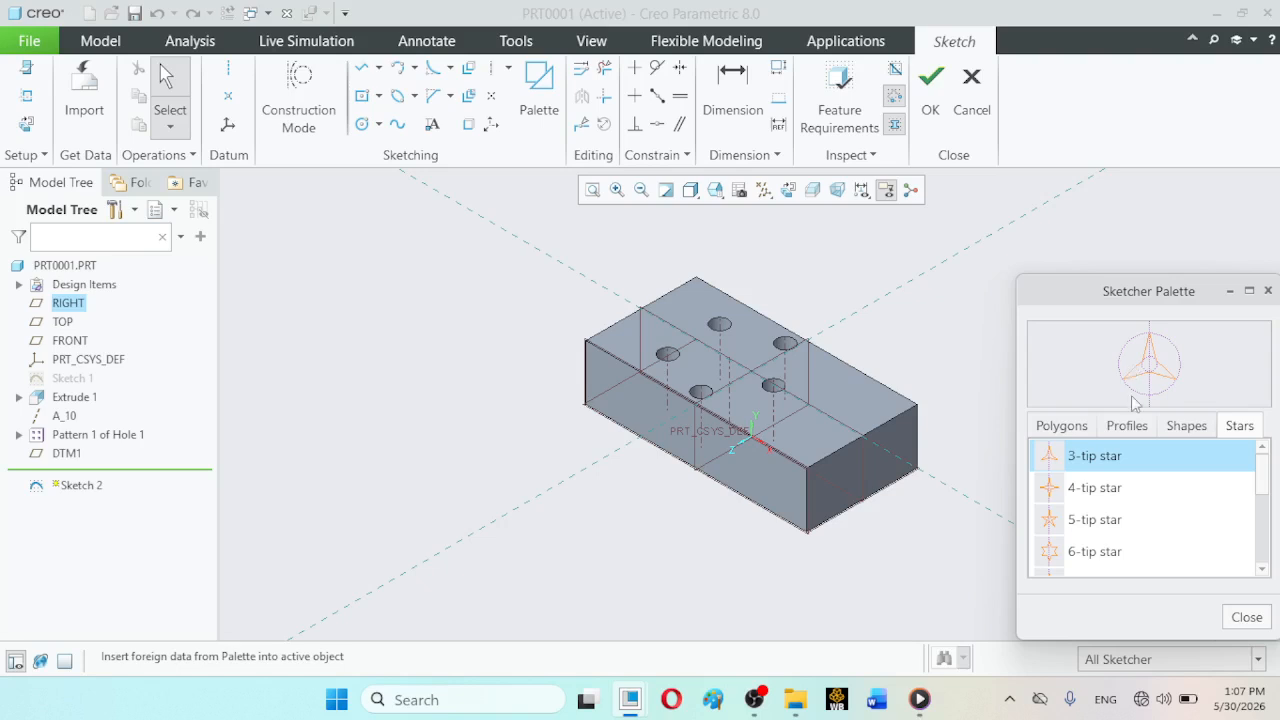
mouse_move(1094, 466)
left_mouse_down()
mouse_move(963, 400)
mouse_move(755, 376)
left_mouse_up()
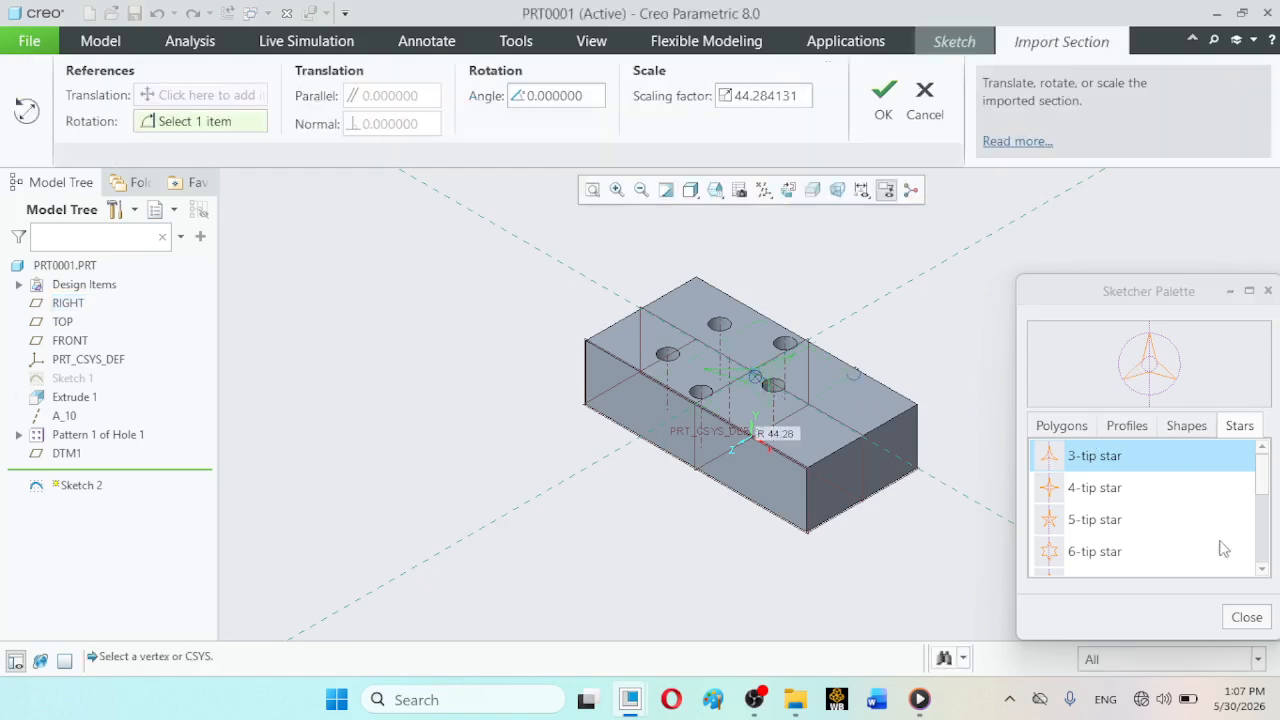
left_click(1236, 619)
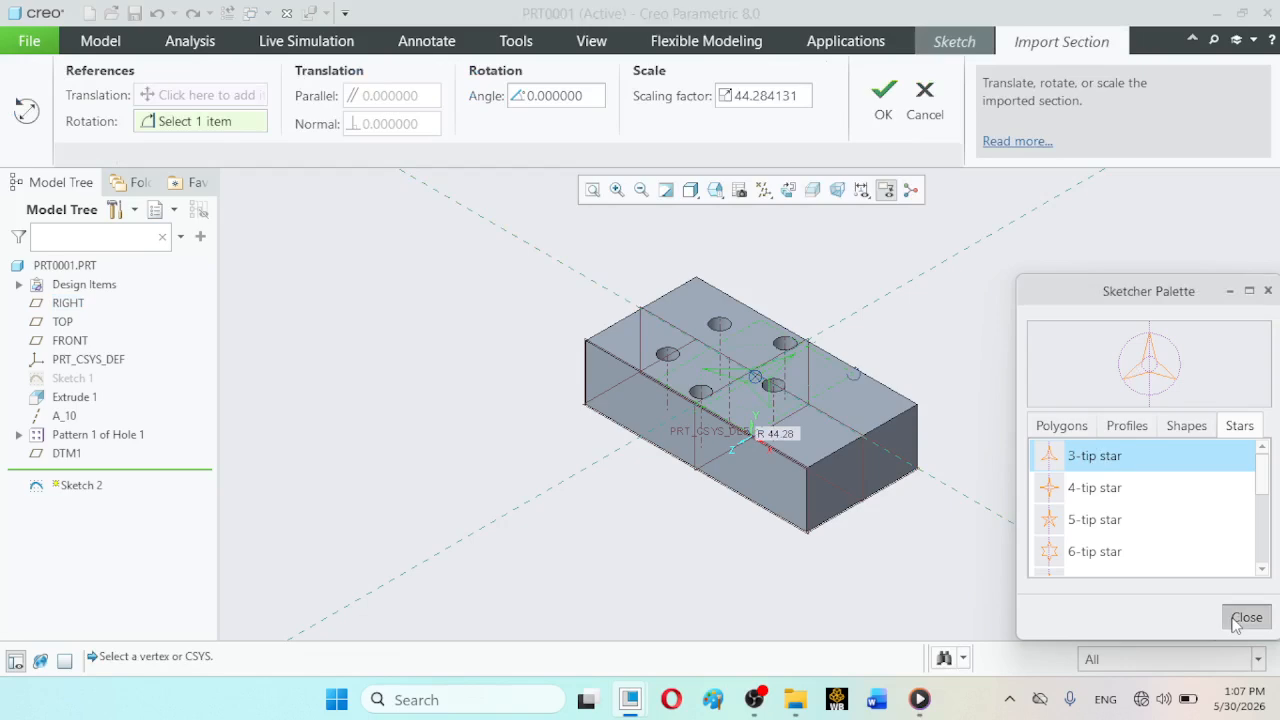
left_click(1236, 619)
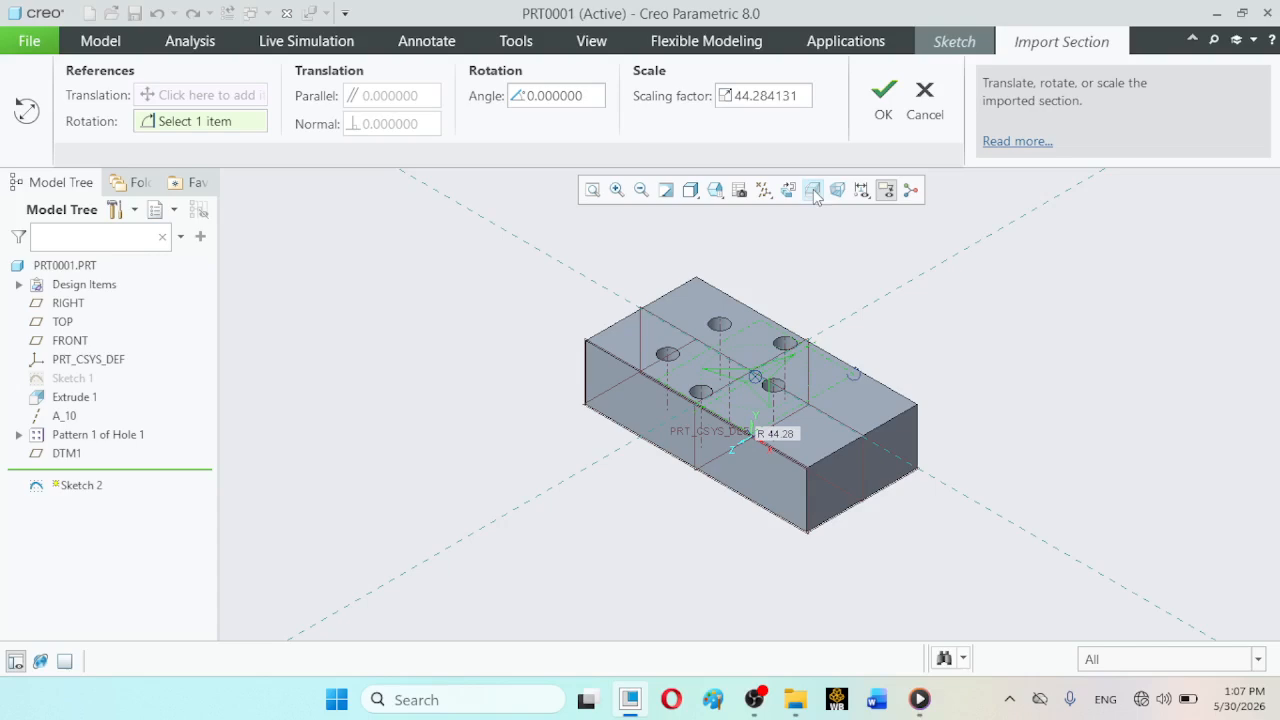
- Scale the star to a factor of about 20.36, place it between the holes and the block's rear right corner, and finish the sketch
left_click(715, 190)
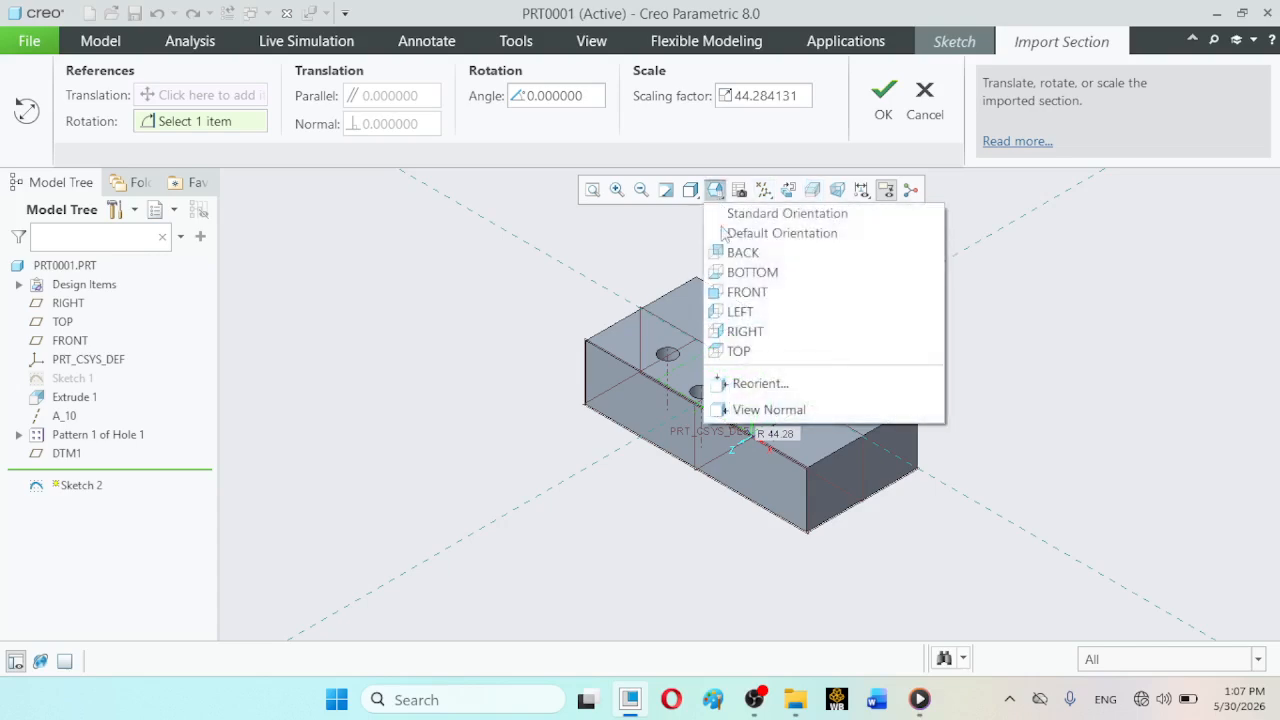
left_click(737, 352)
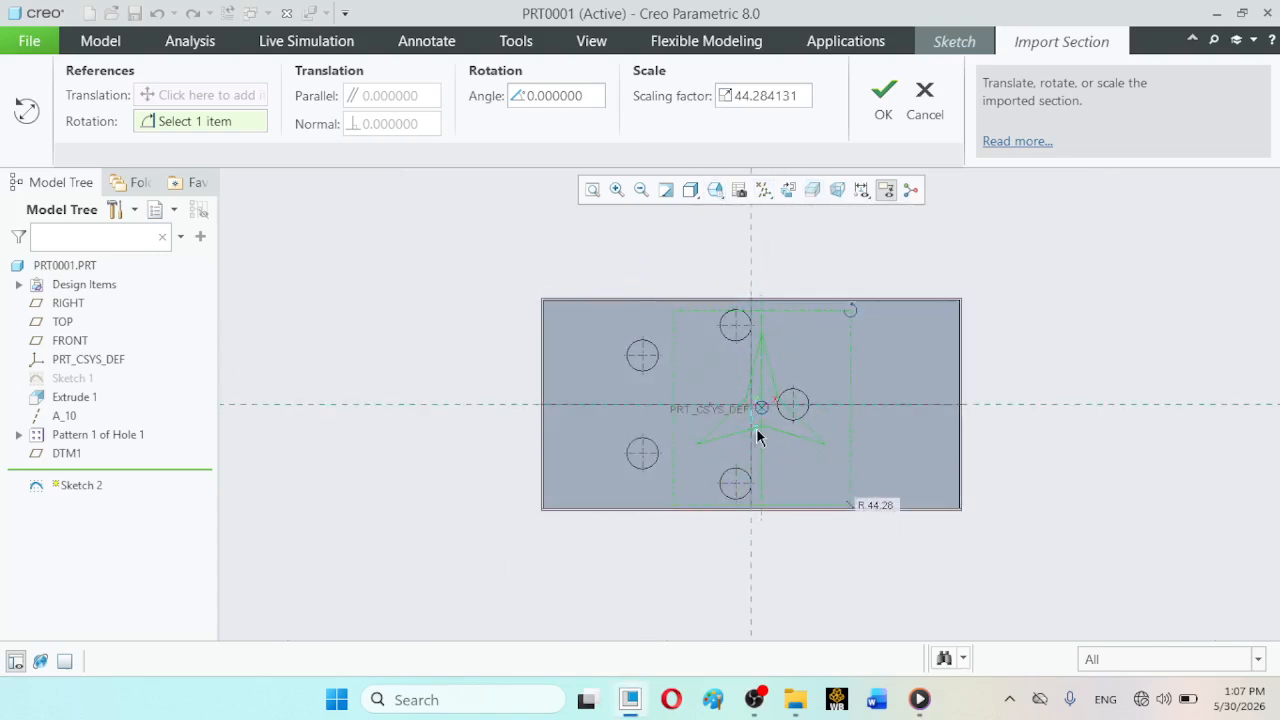
left_click_drag(763, 411, 881, 419)
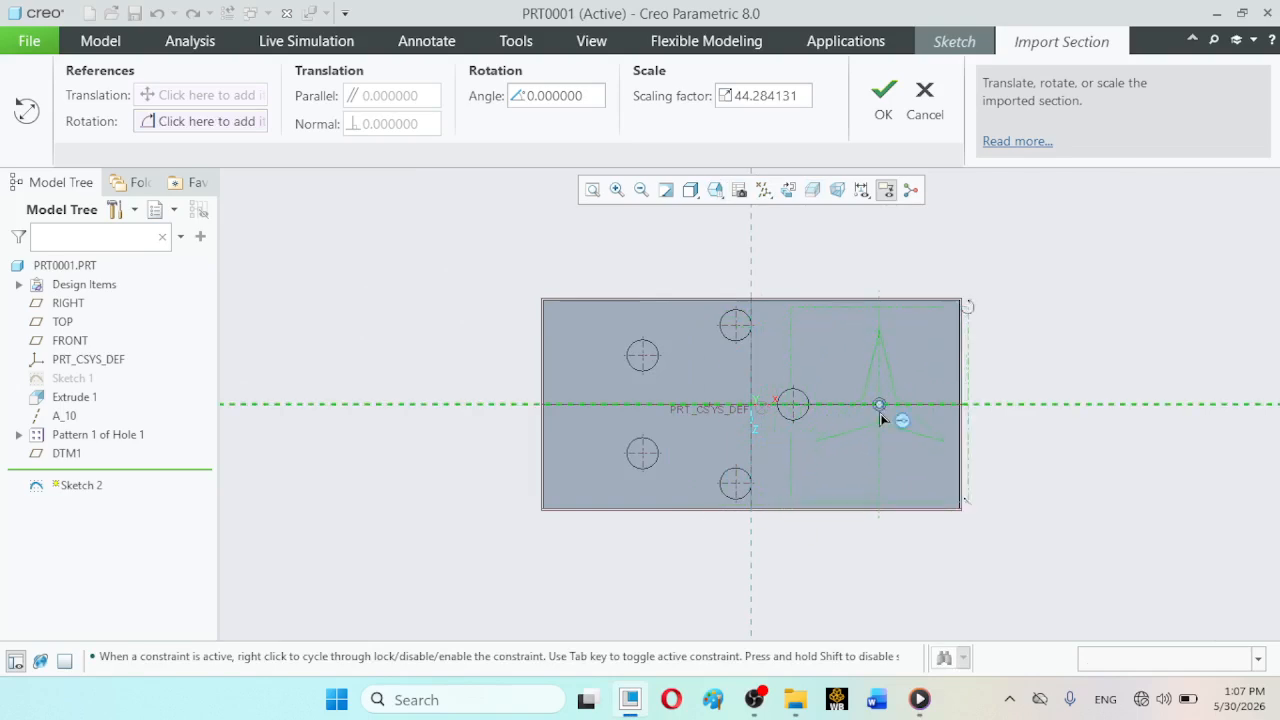
left_click_drag(881, 419, 883, 414)
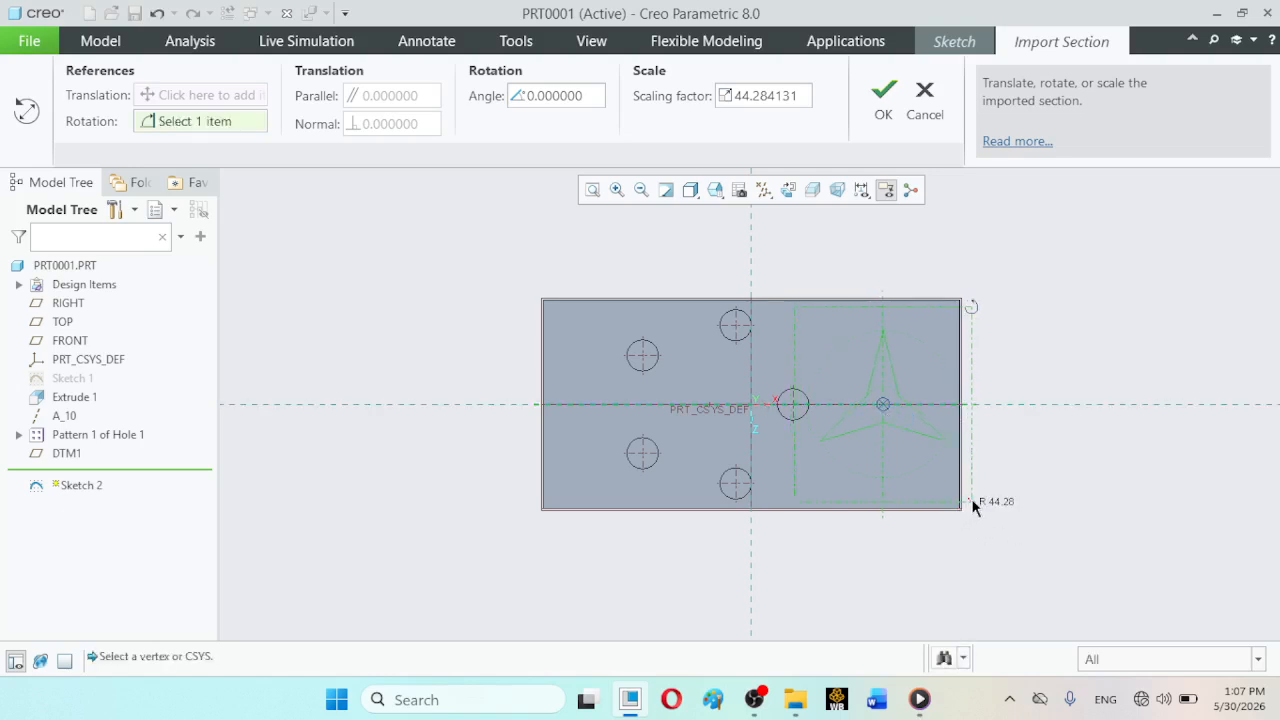
left_click_drag(974, 507, 931, 447)
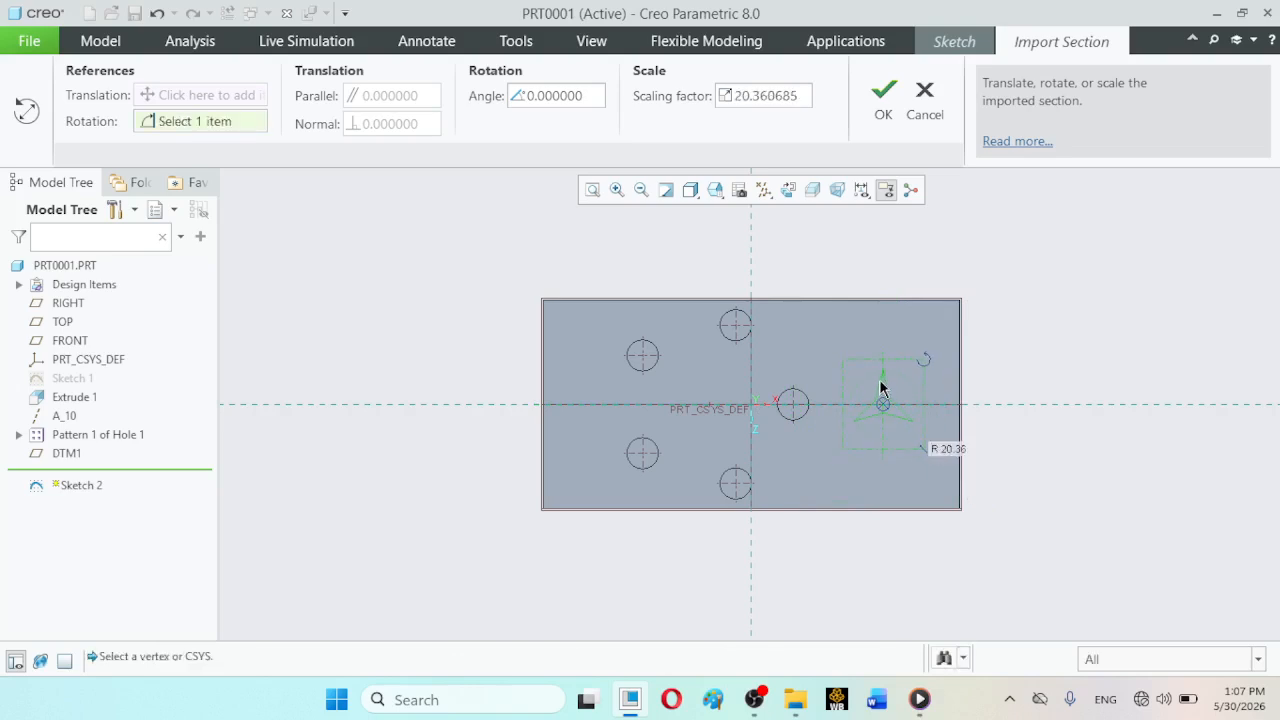
left_click_drag(883, 407, 871, 362)
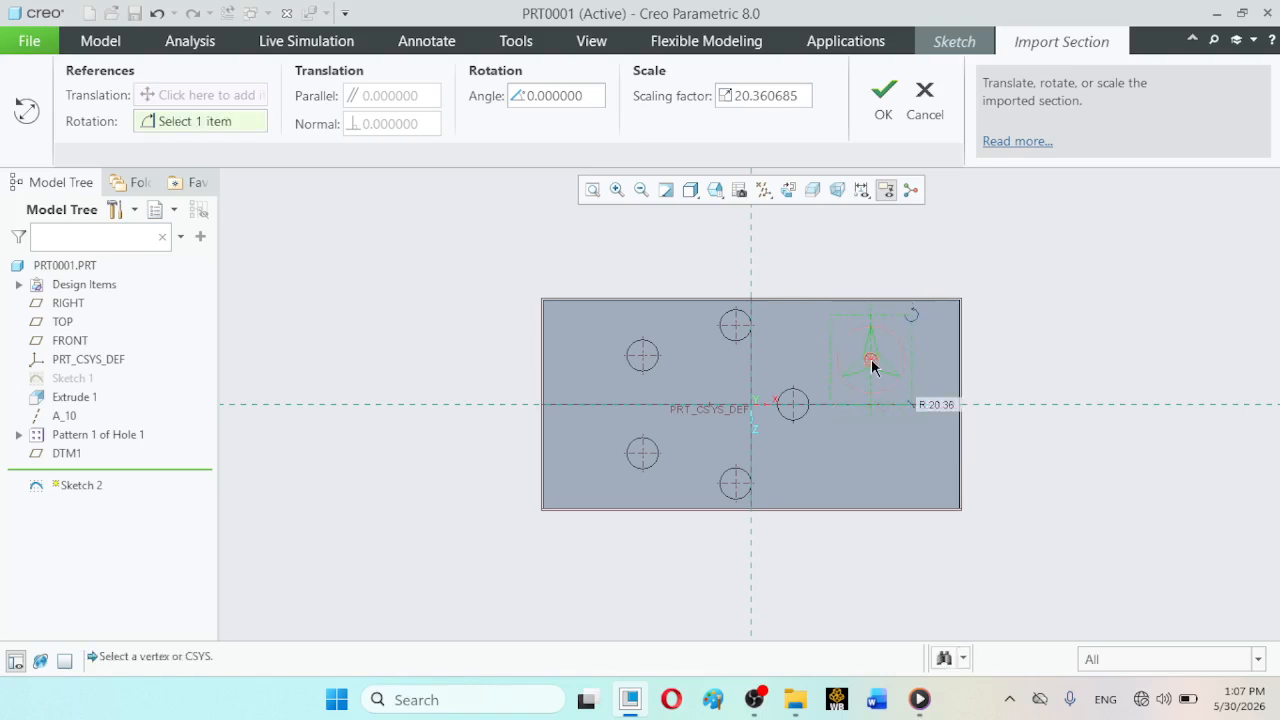
left_click(881, 108)
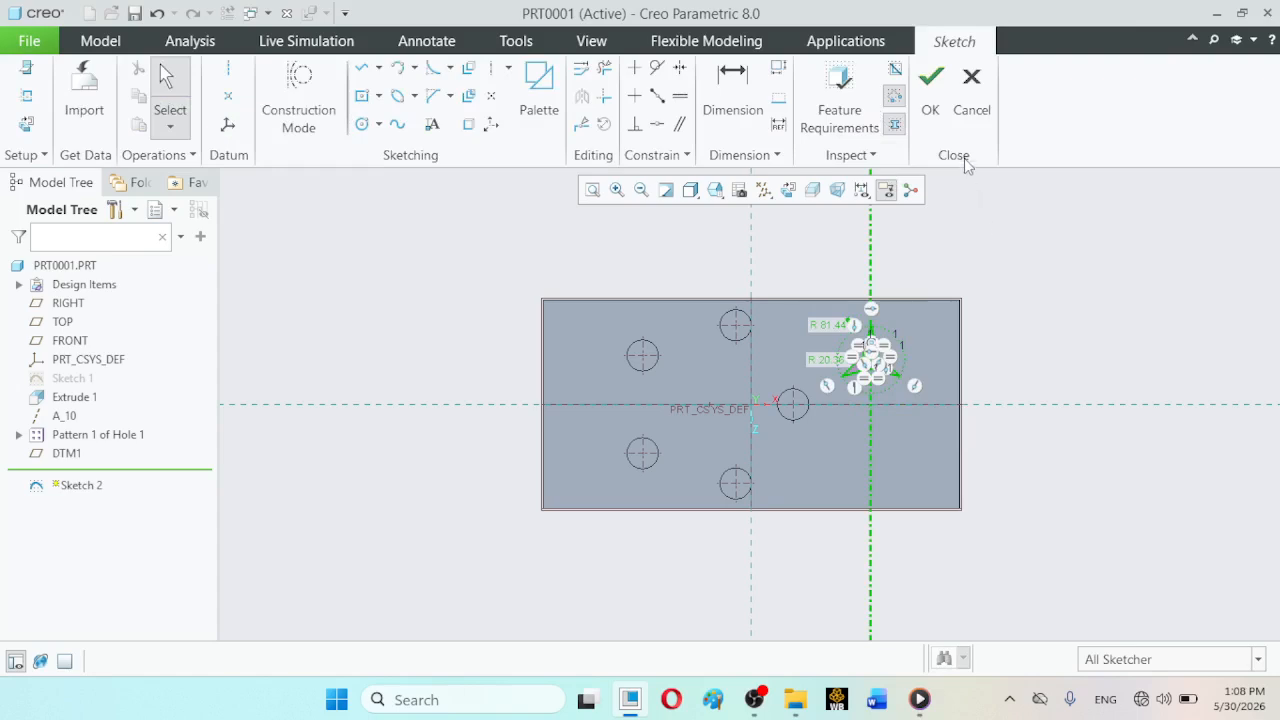
left_click(931, 88)
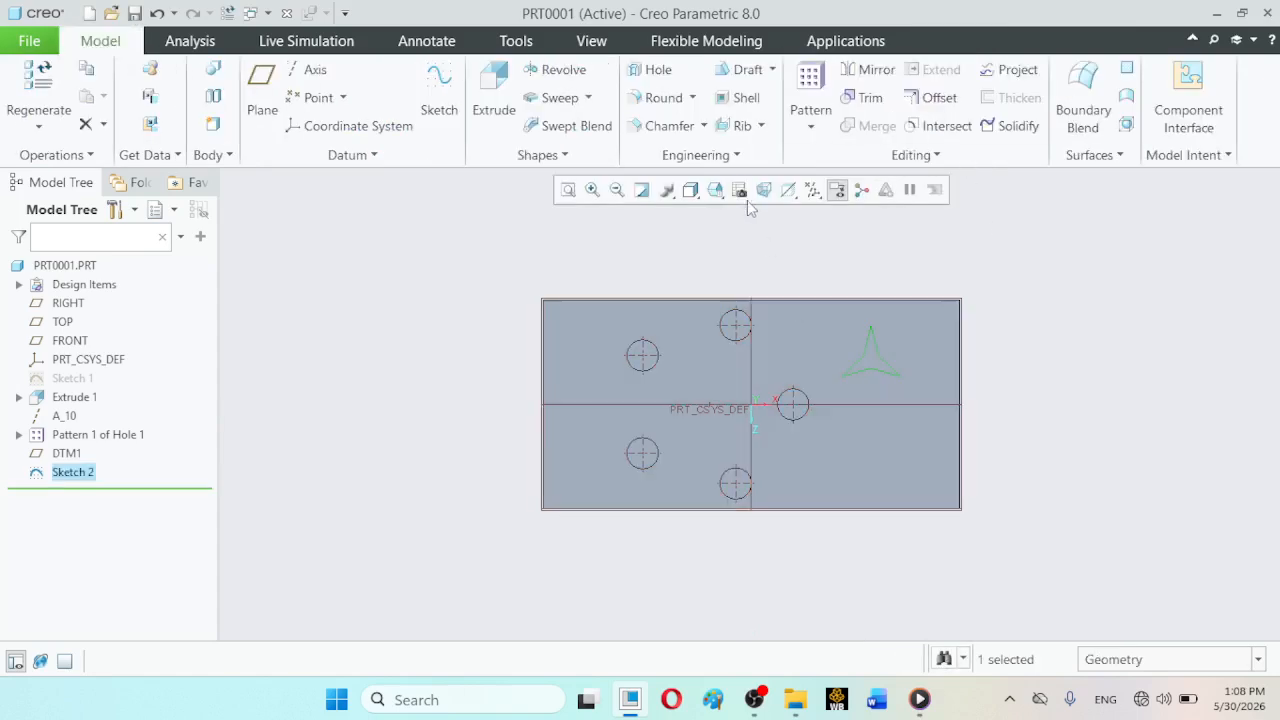
- Extrude the star sketch downward into the block as a material-removing cut with a depth of 5
left_click(715, 190)
left_click(731, 211)
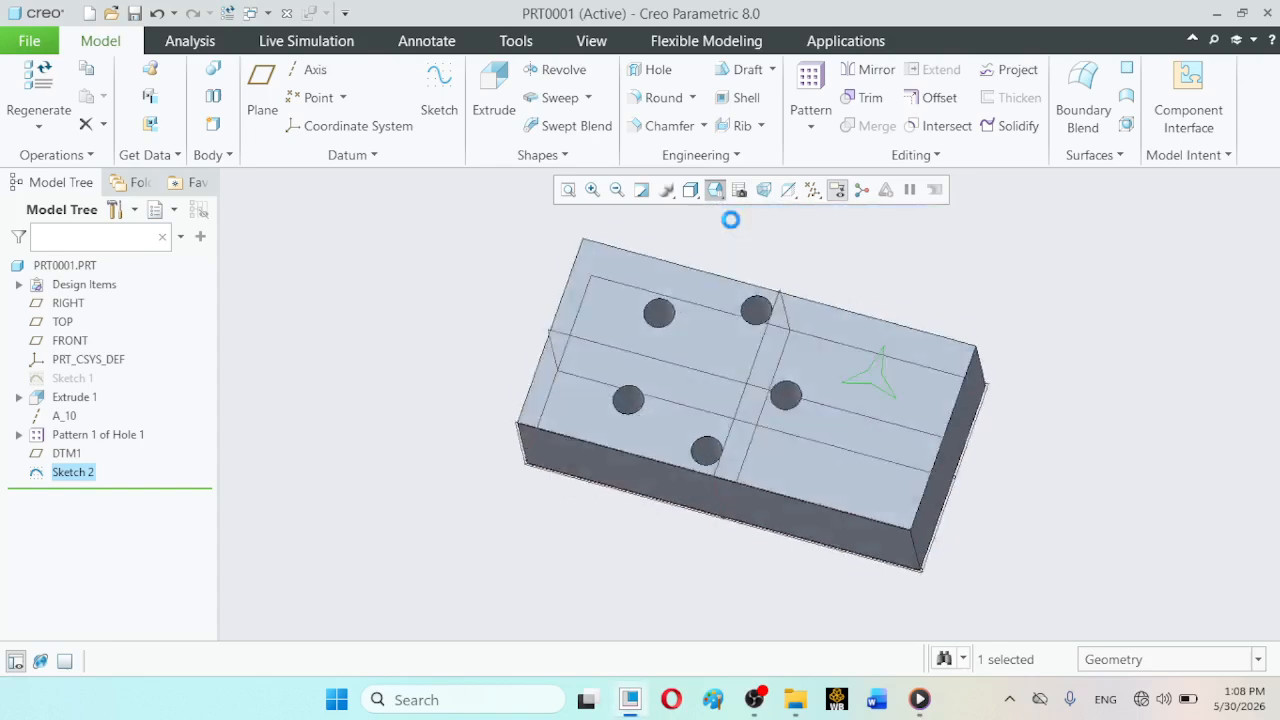
left_click(505, 89)
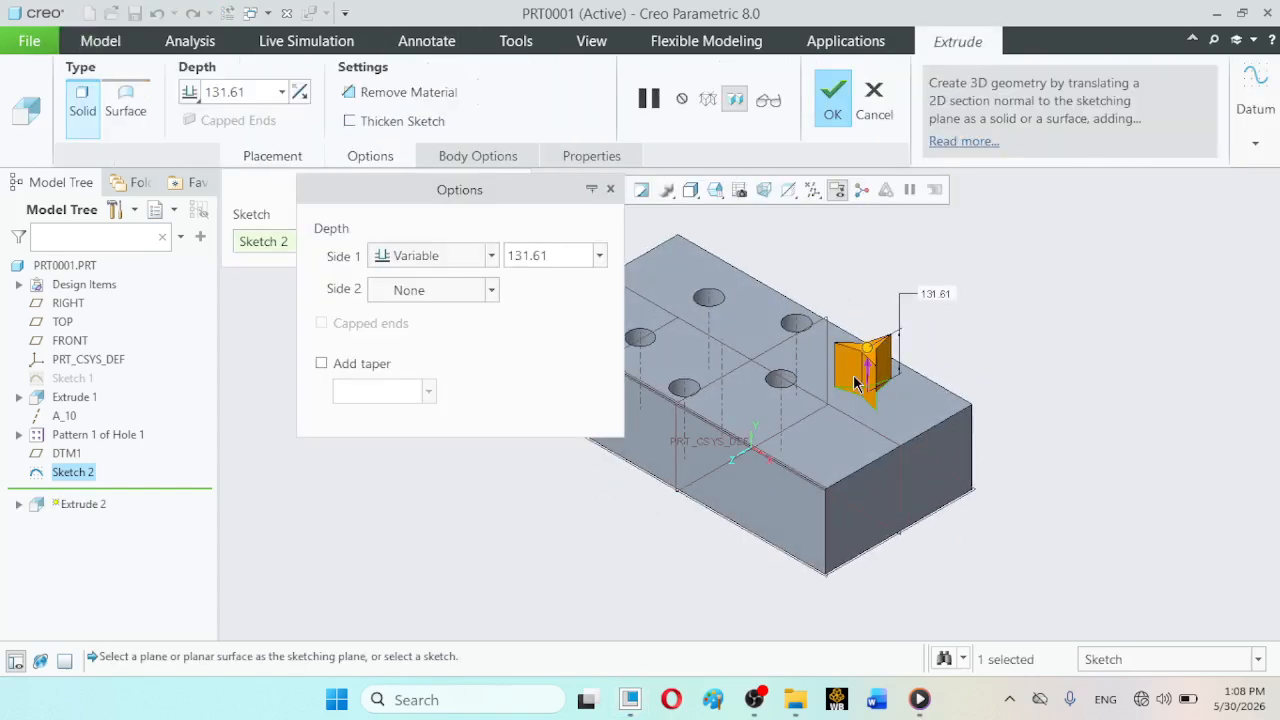
left_click_drag(866, 348, 867, 405)
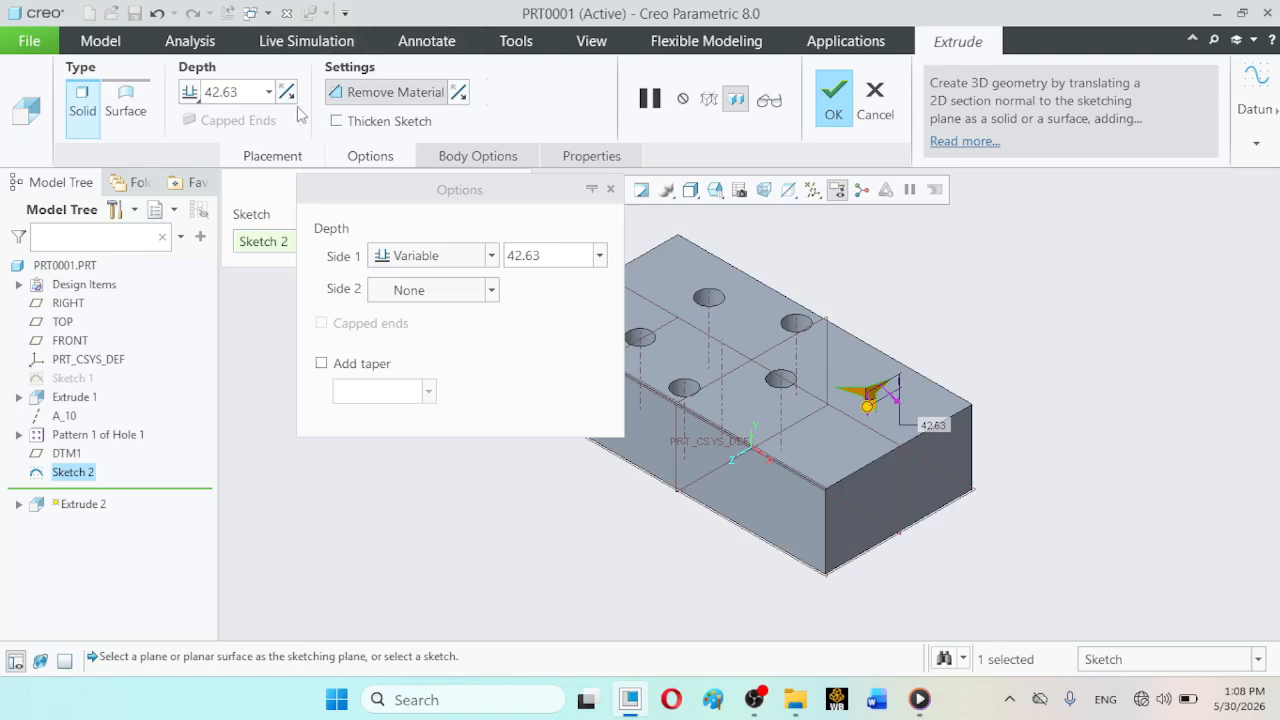
left_click(250, 91)
type("5")
key("Return")
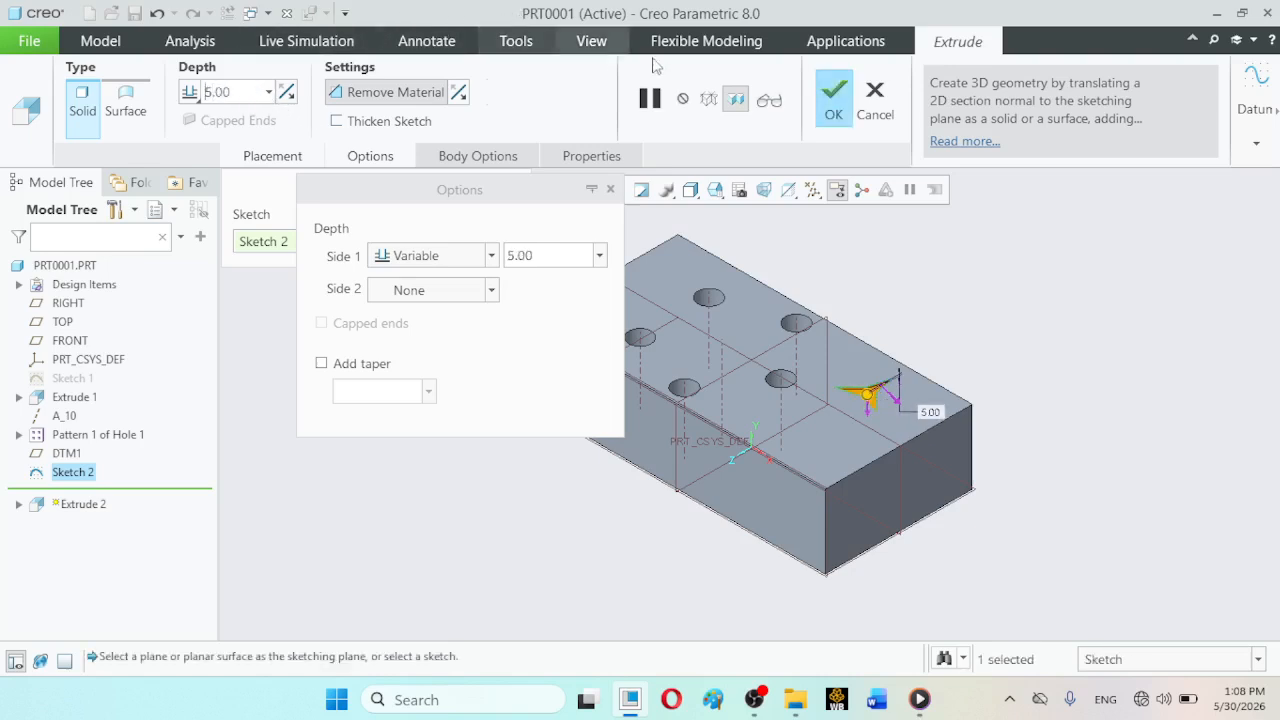
left_click(833, 102)
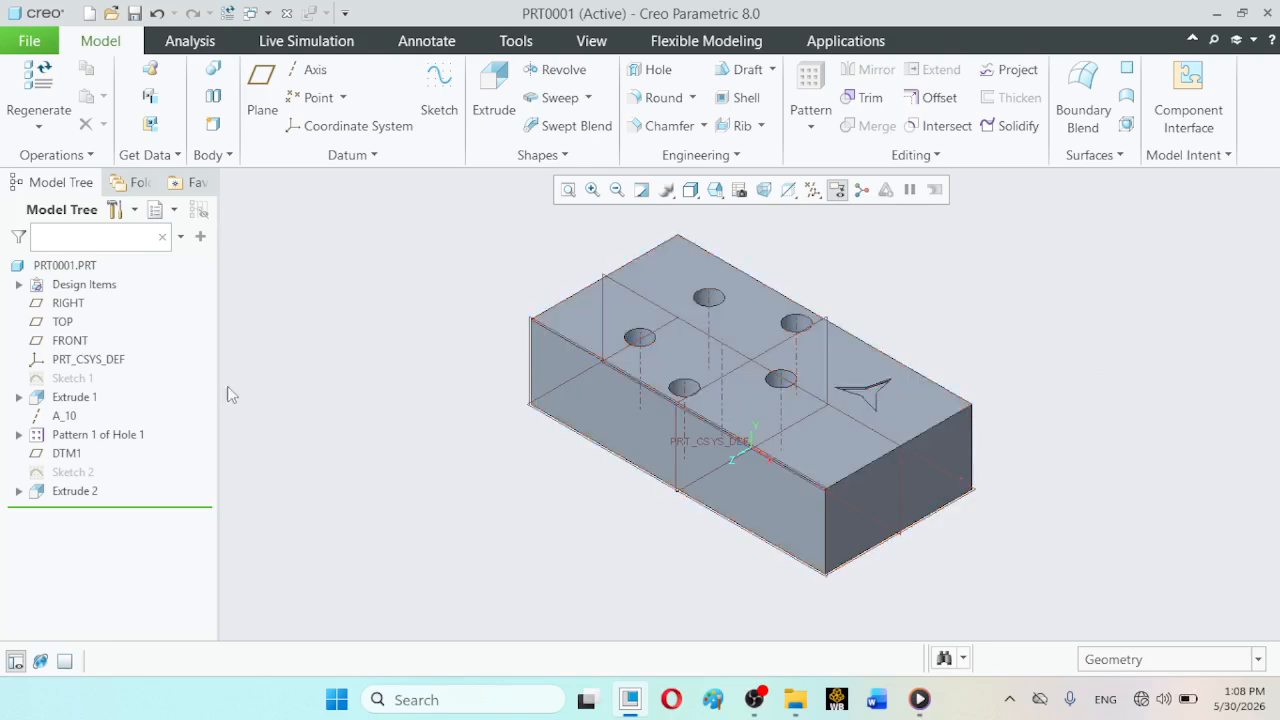
- Mirror Extrude 1 and Extrude 2 together about the block's front long side face, leaving out the hole pattern
left_click(80, 491)
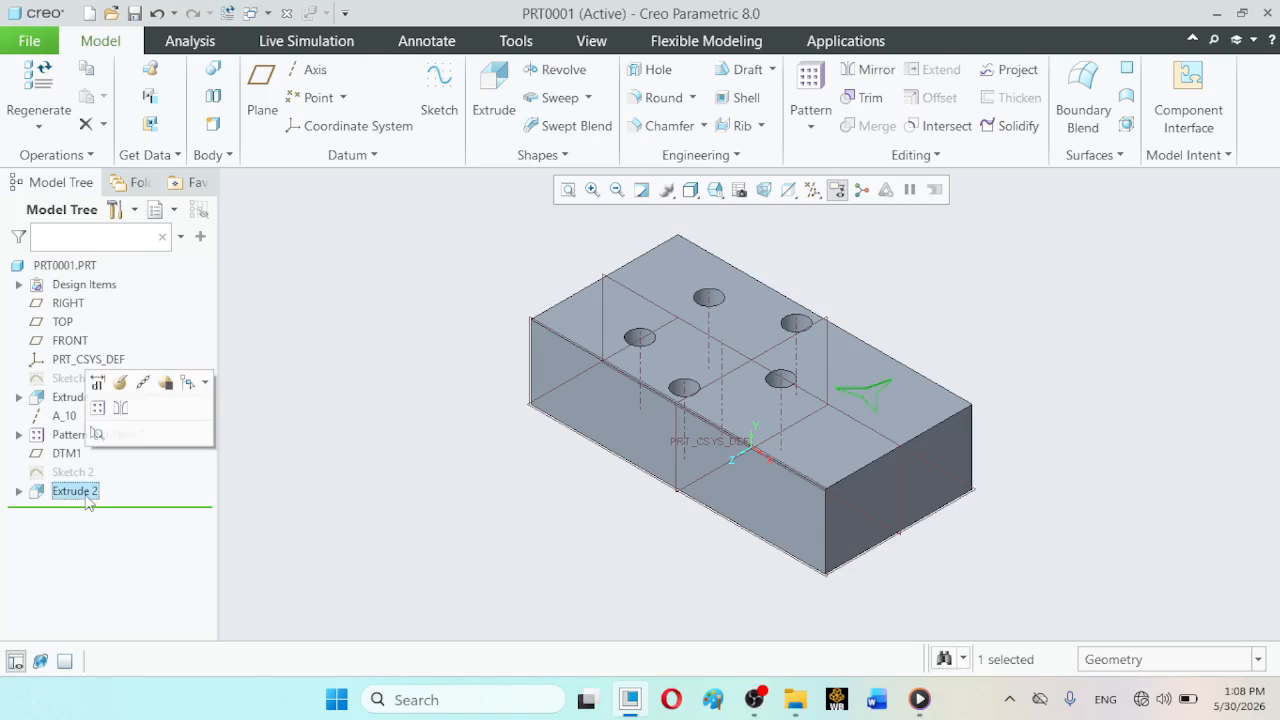
left_click(75, 398, "ctrl")
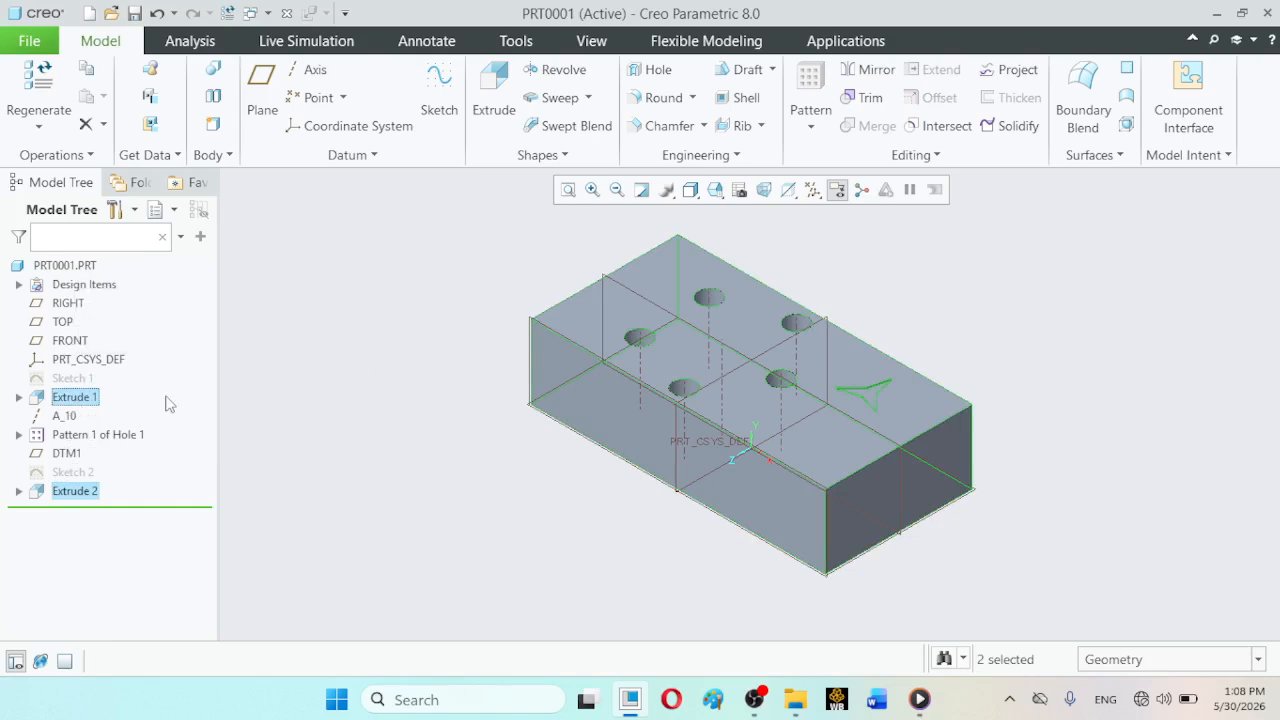
left_click(873, 69)
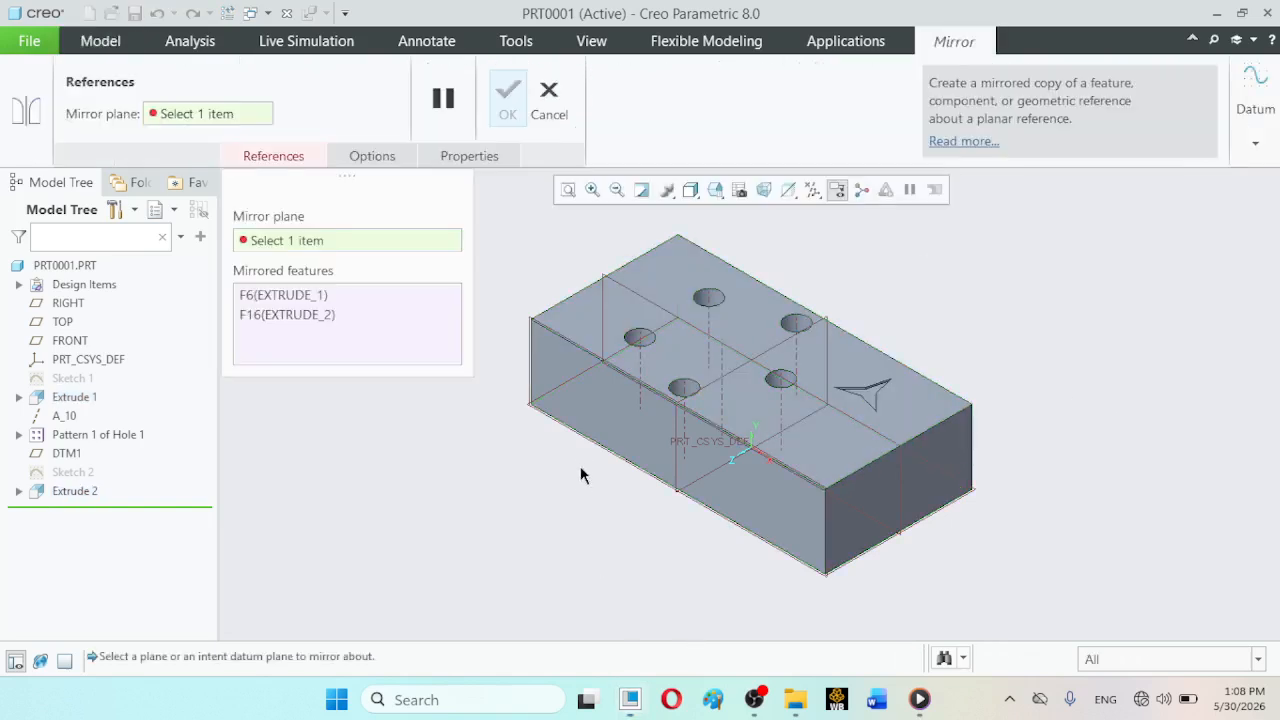
left_click(595, 427)
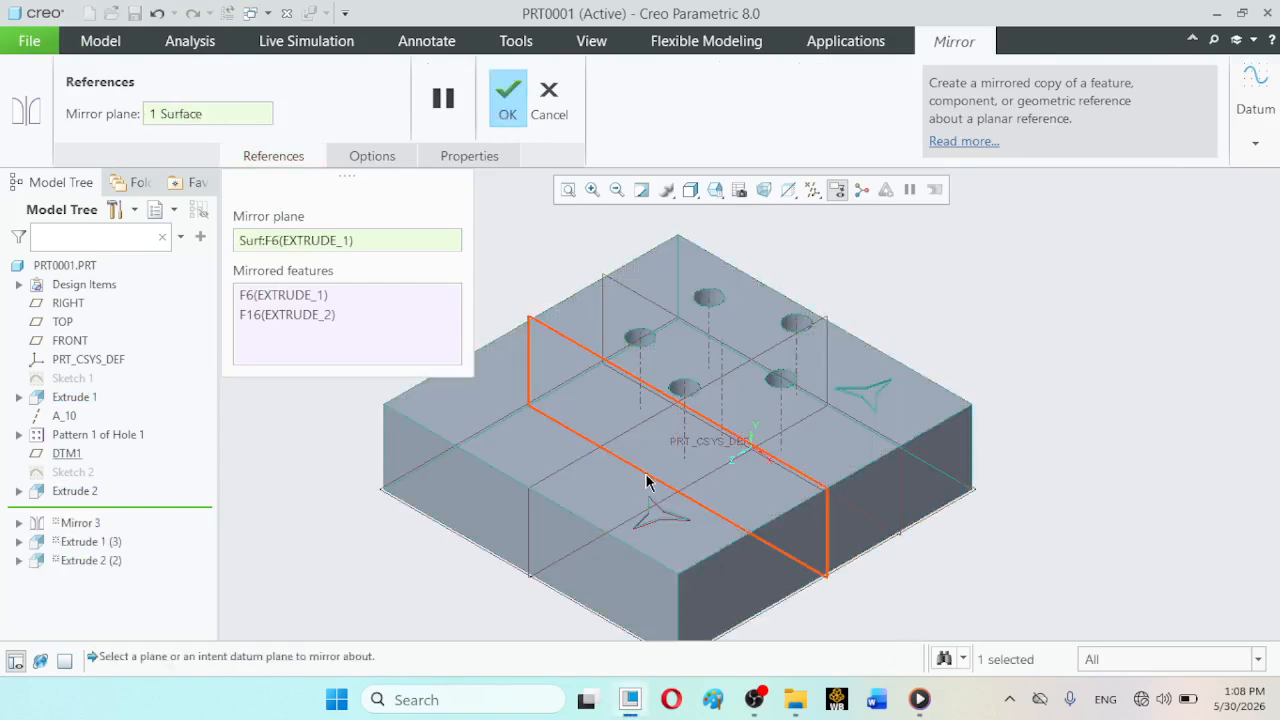
left_click(507, 100)
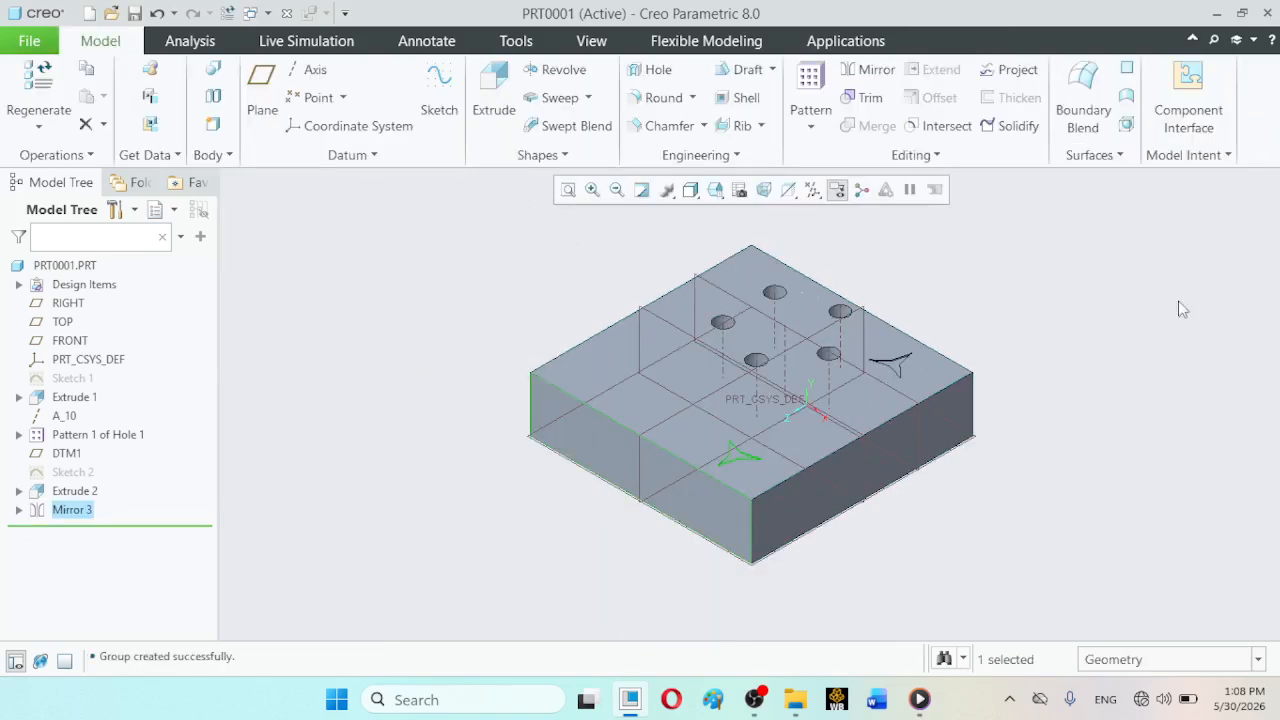
left_click(1055, 351)
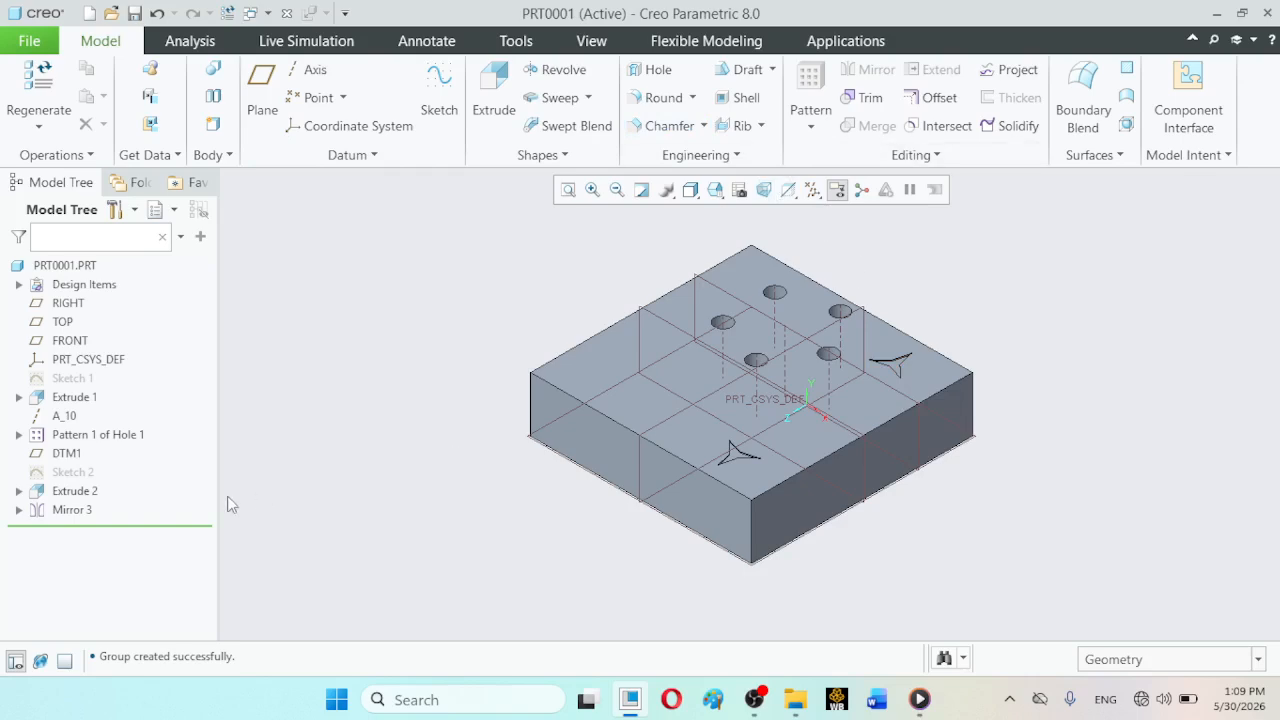
- Mirror Extrude 1, Extrude 2 and Mirror 3 together about the block's right end face, leaving out the hole pattern
left_click(73, 511)
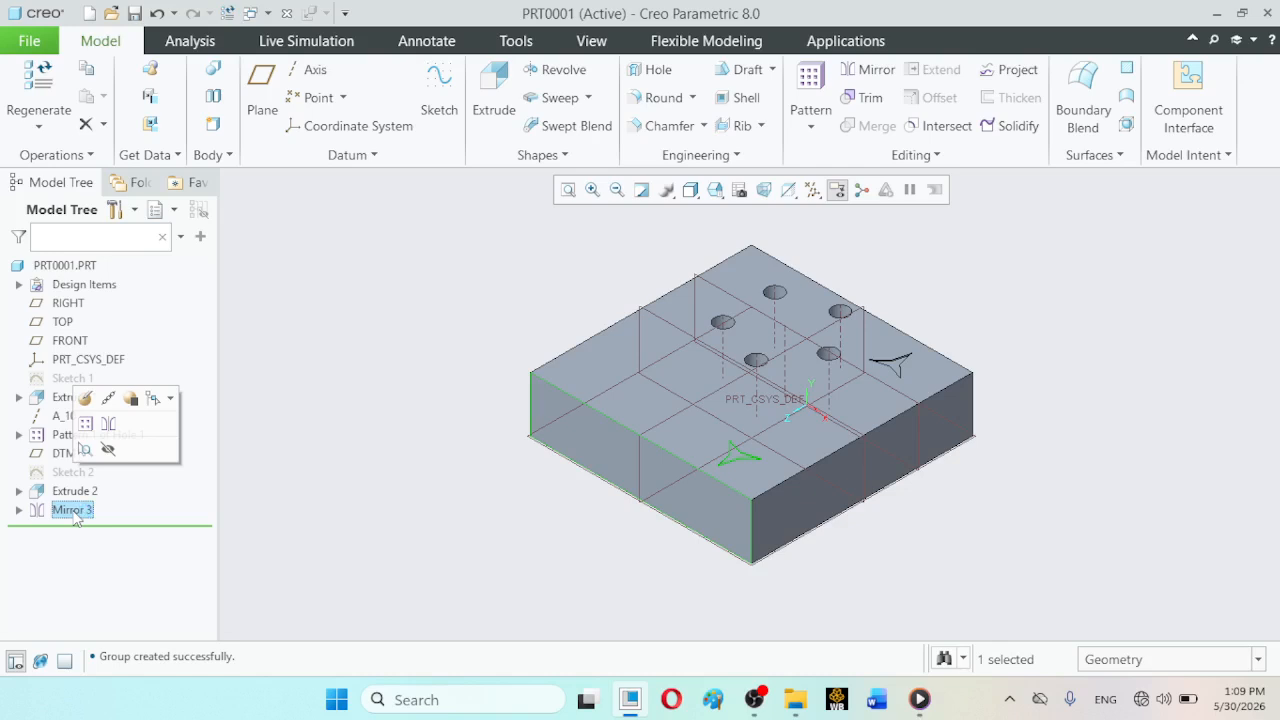
left_click(75, 492, "ctrl")
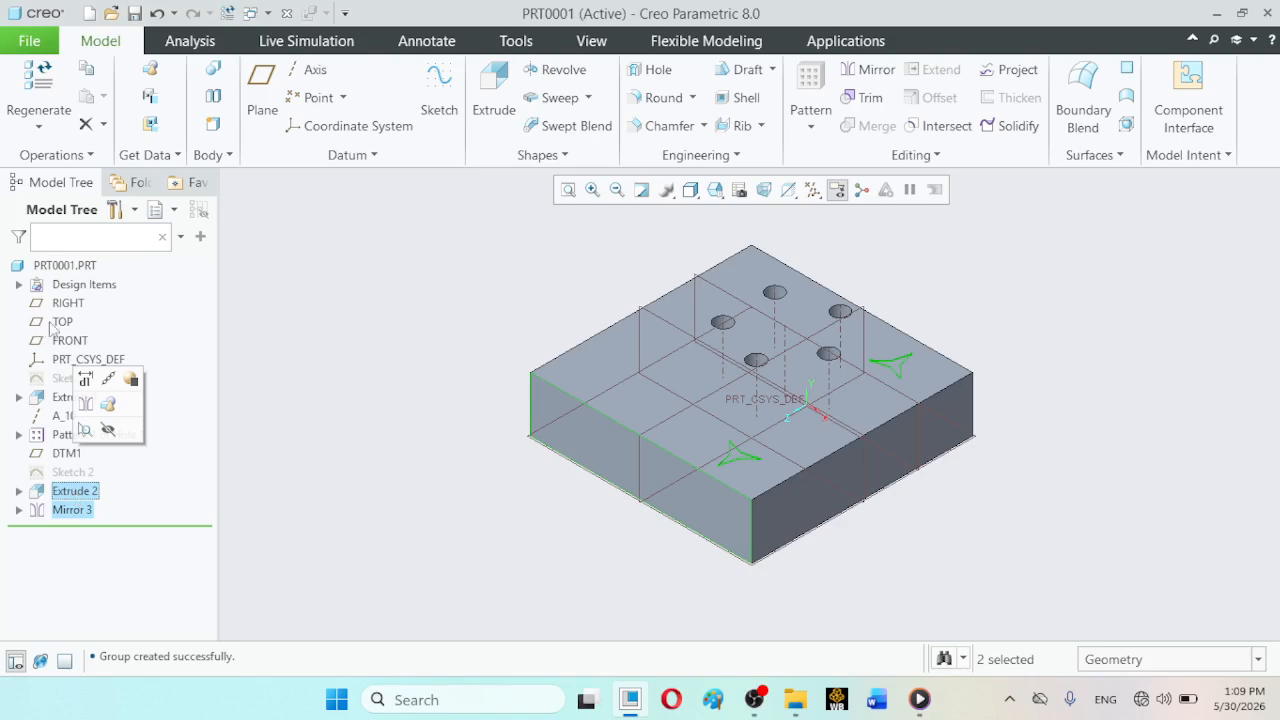
left_click(62, 400, "ctrl")
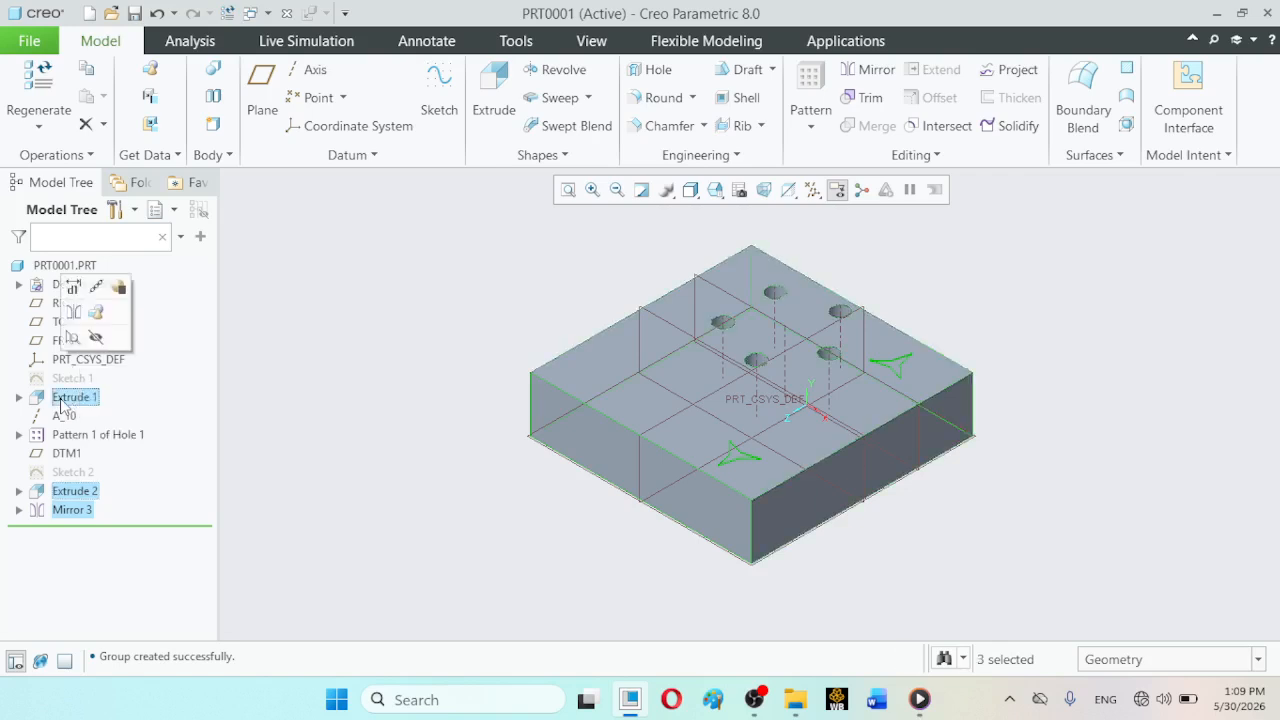
left_click(883, 70)
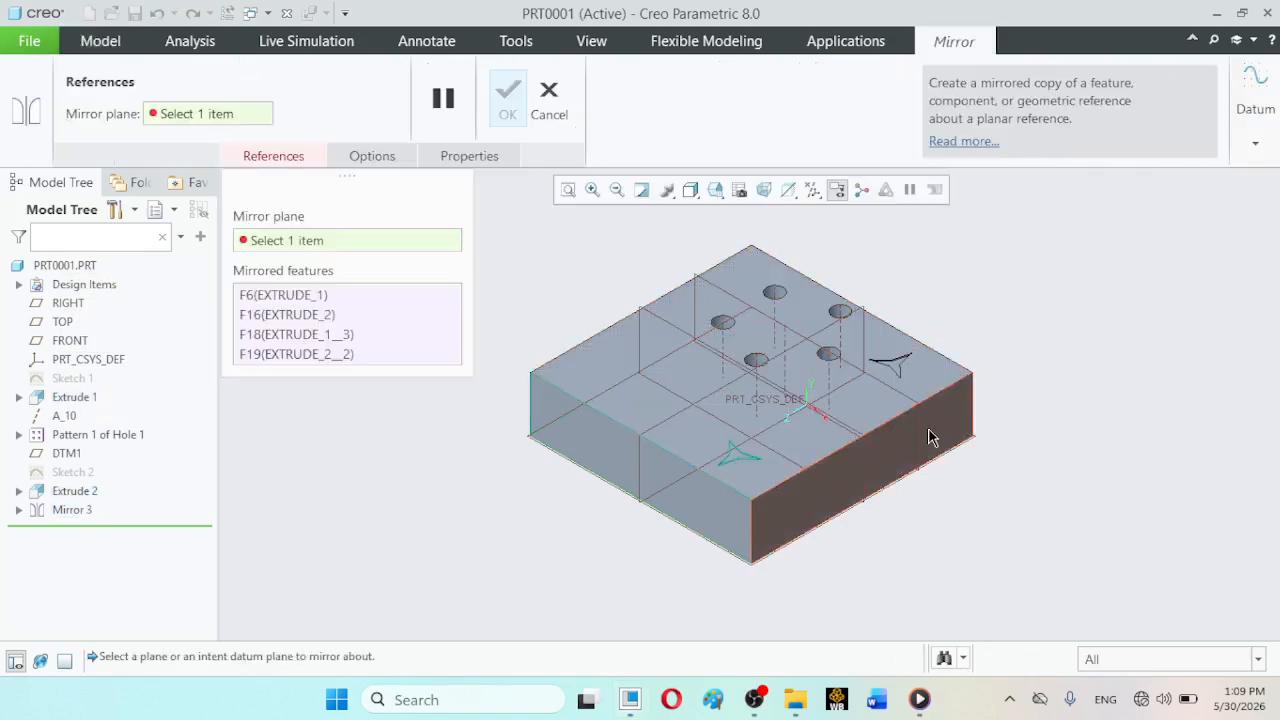
left_click(928, 437)
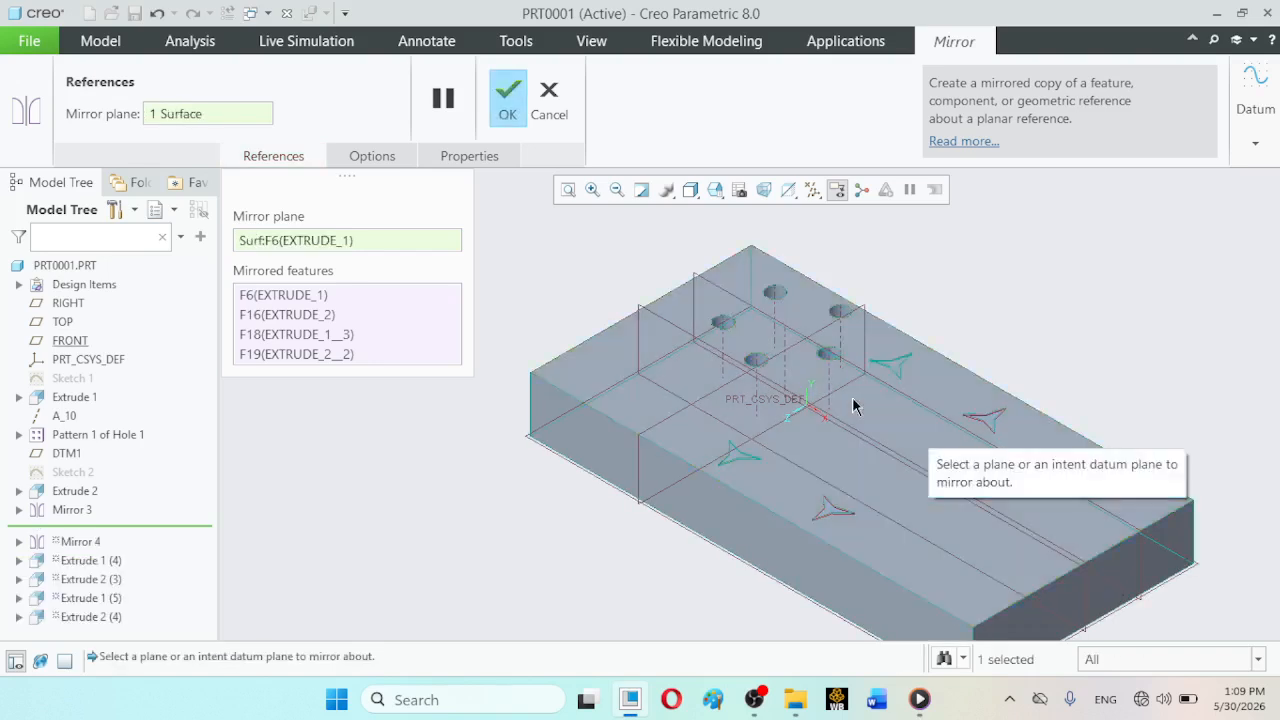
left_click(507, 100)
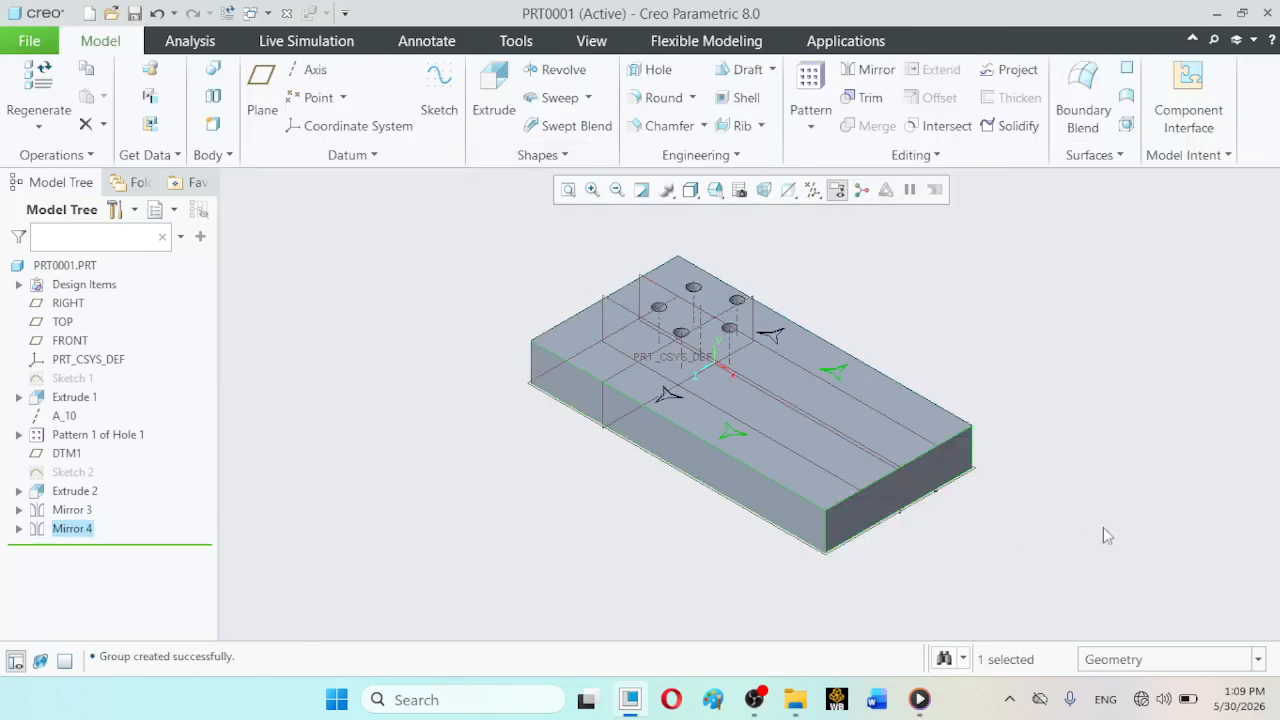
left_click(1038, 446)
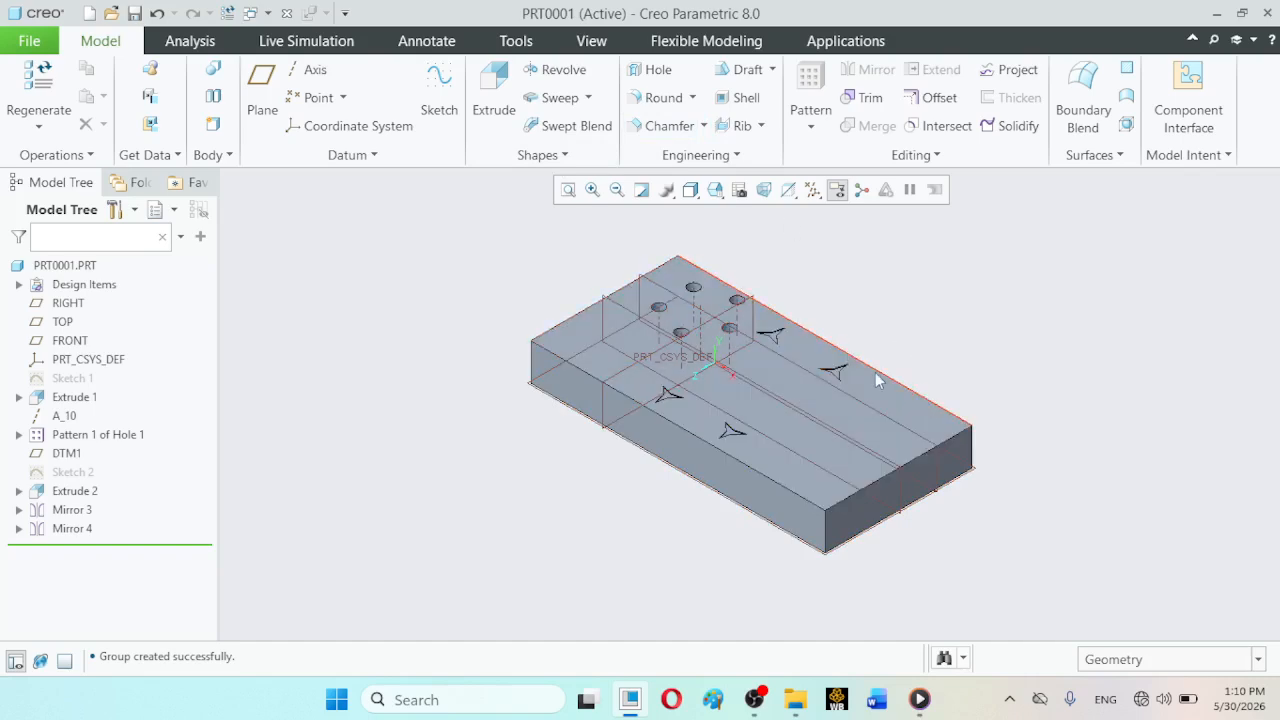
left_click(810, 130)
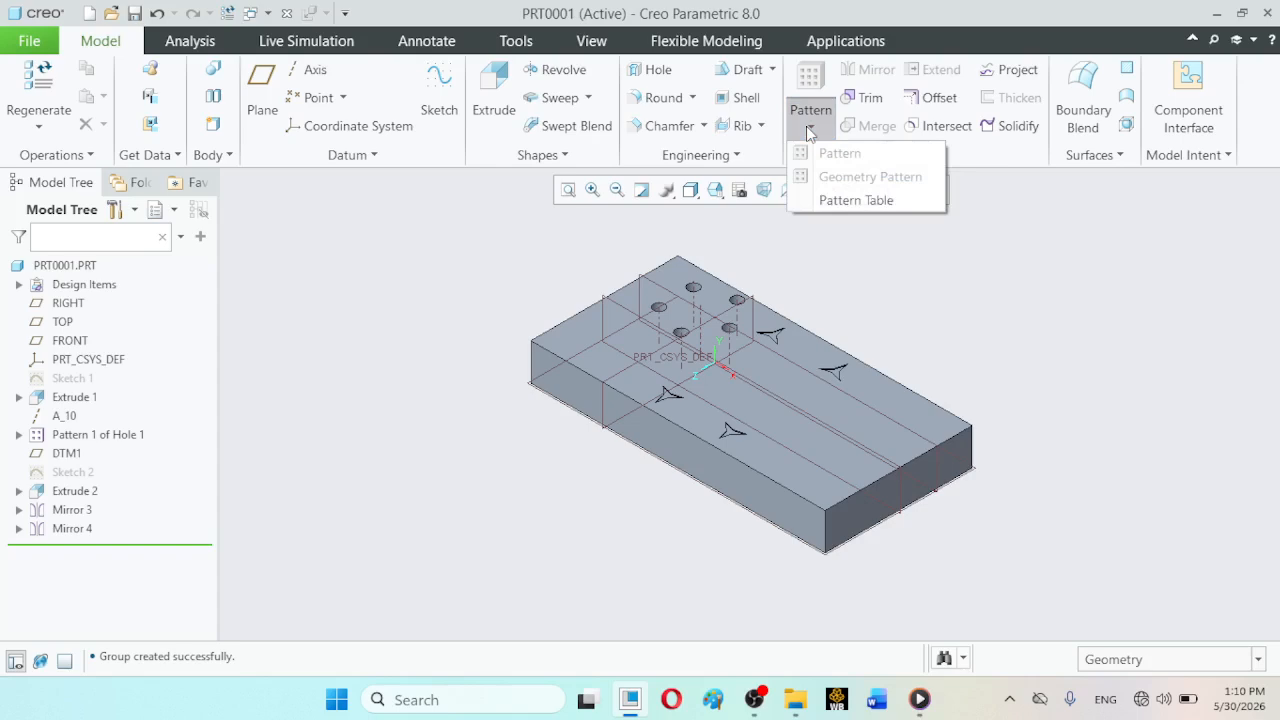
left_click(1110, 410)
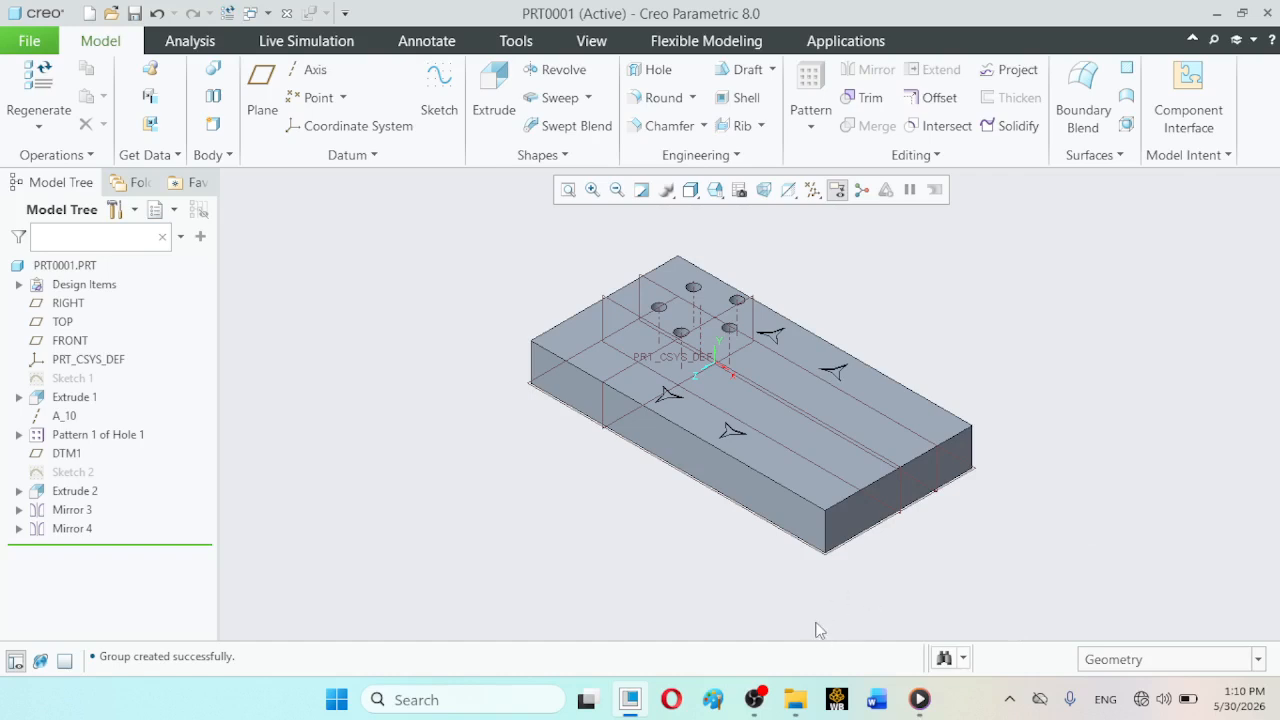
left_click(755, 699)
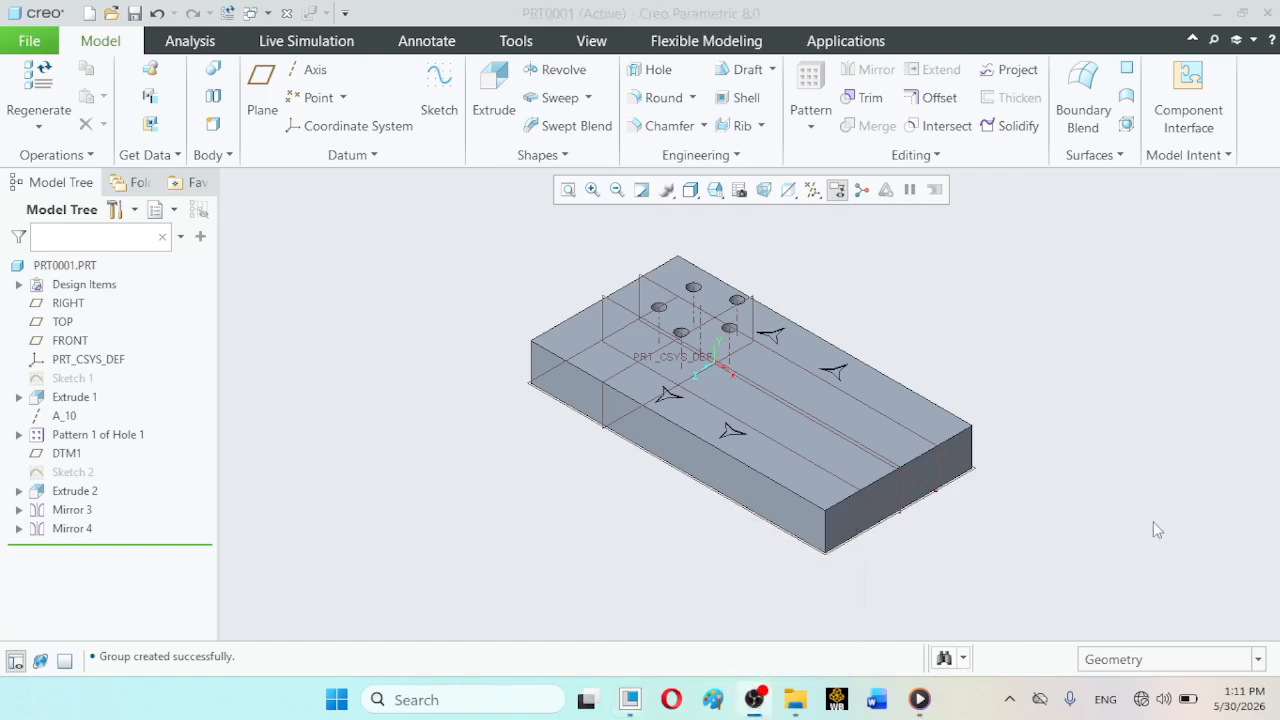